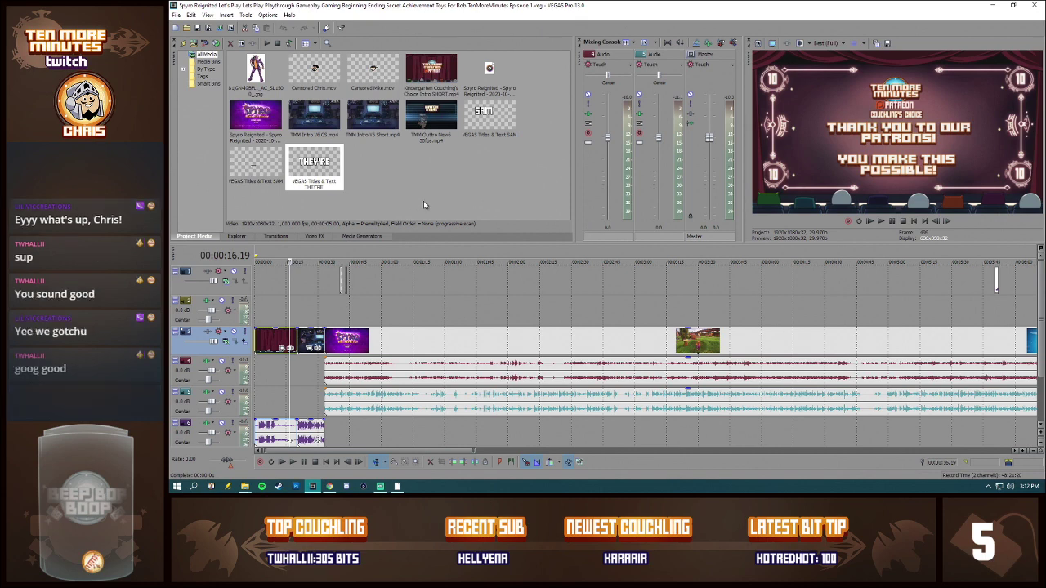
# Step: Play the timeline from the beginning through the Couchling's Choice clip and the intro that follows it
pyautogui.scroll(-5, 567, 330)
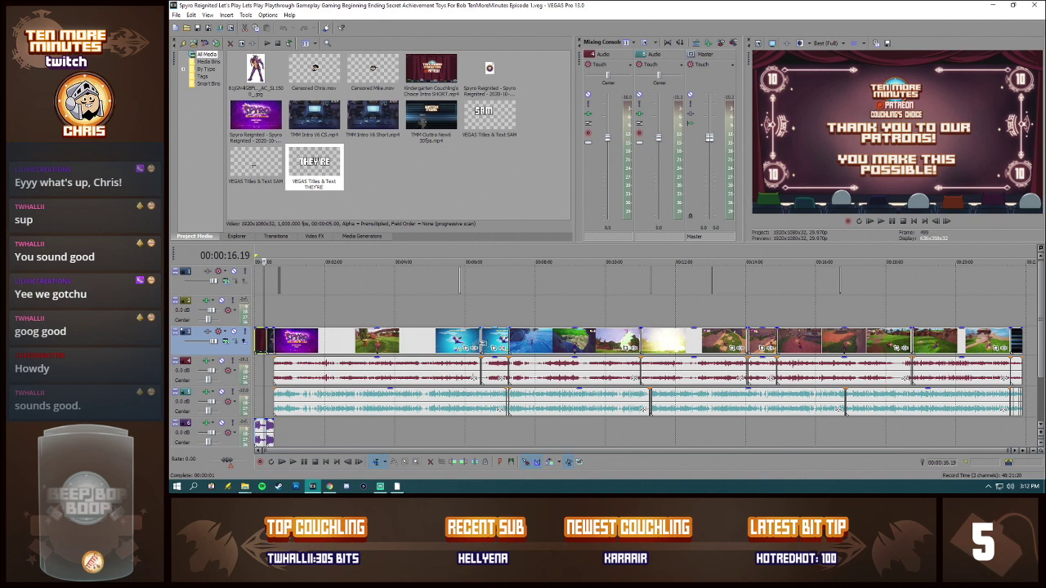
pyautogui.scroll(5, 484, 346)
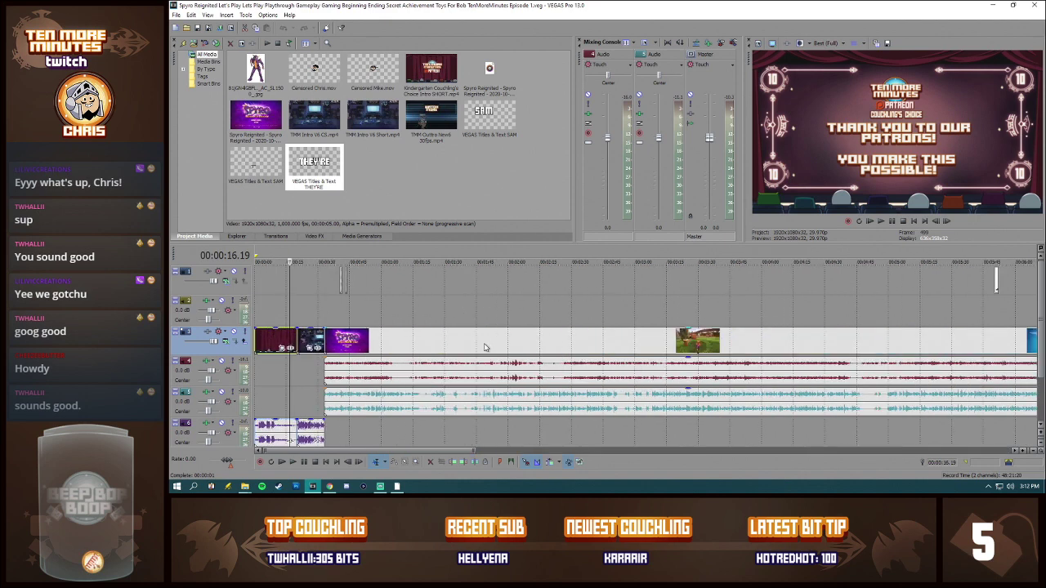
pyautogui.click(258, 311)
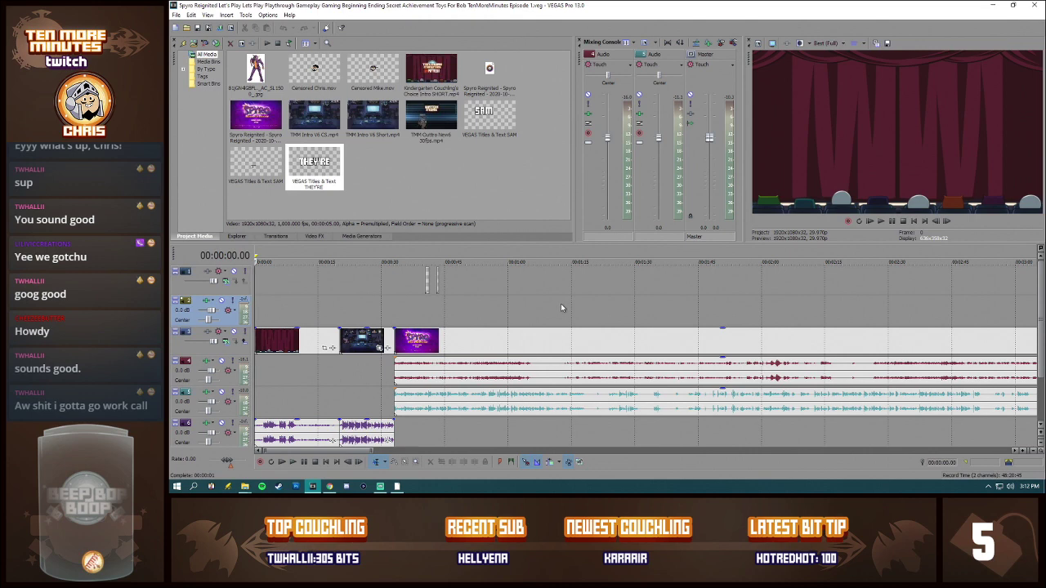
pyautogui.press('space')
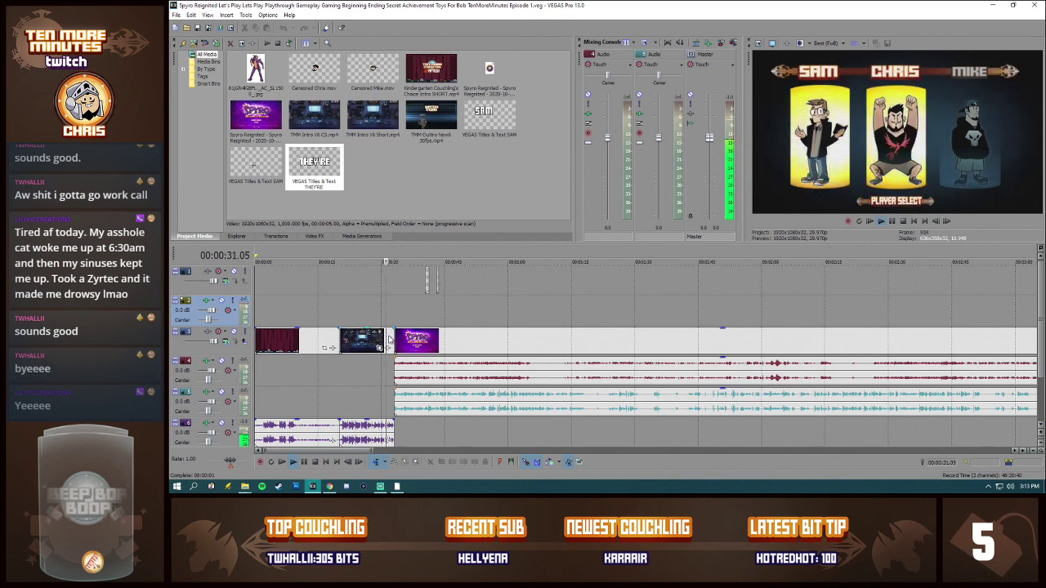
pyautogui.press('space')
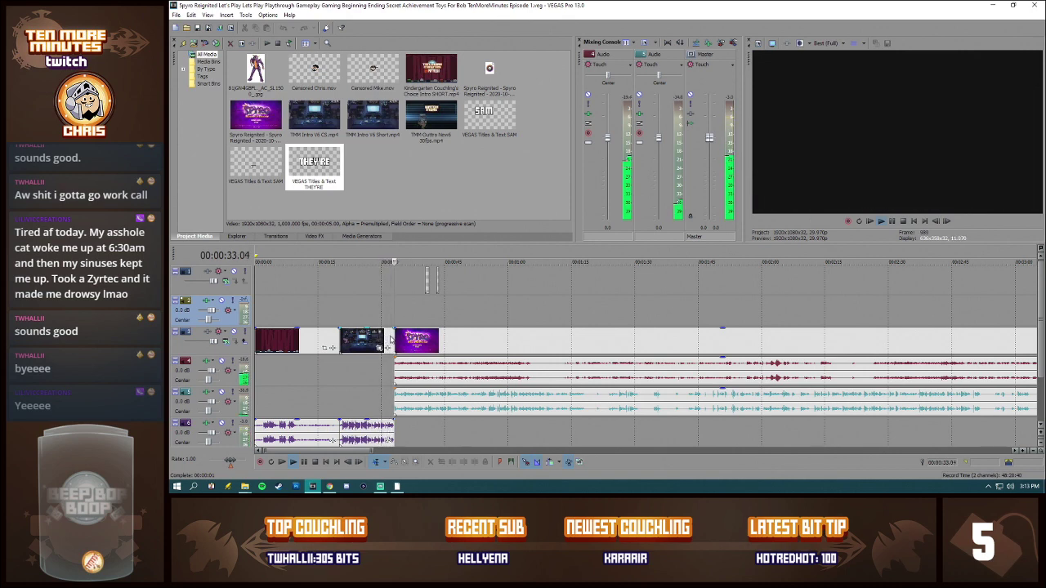
# Step: Replace the intro after the Couchling's Choice clip with TMM Intro V6 Short.mp4, placed directly against that clip's end
pyautogui.click(367, 342)
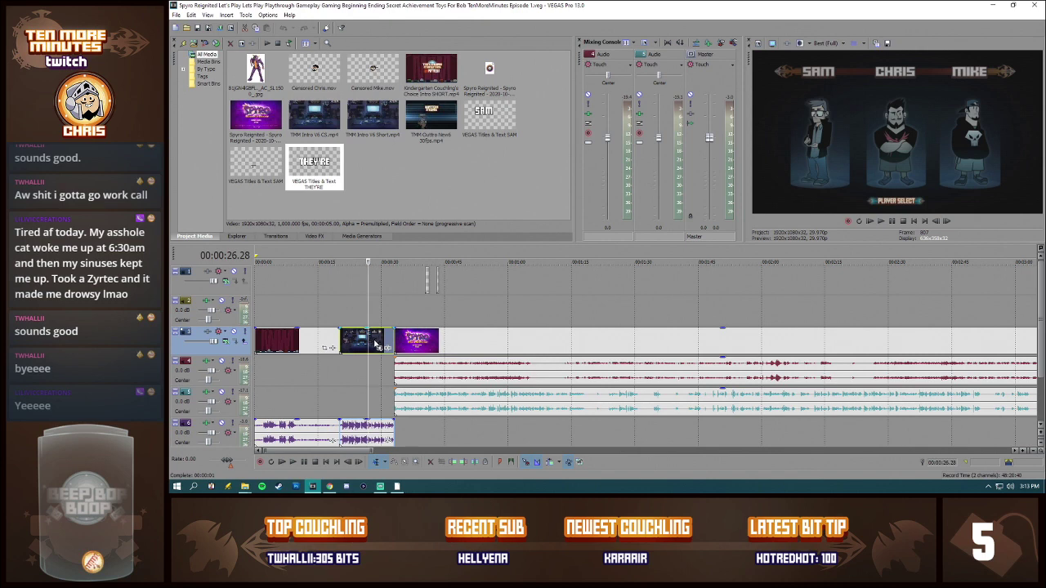
pyautogui.press('Delete')
pyautogui.click(381, 115)
pyautogui.moveTo(381, 115); pyautogui.dragTo(348, 428)
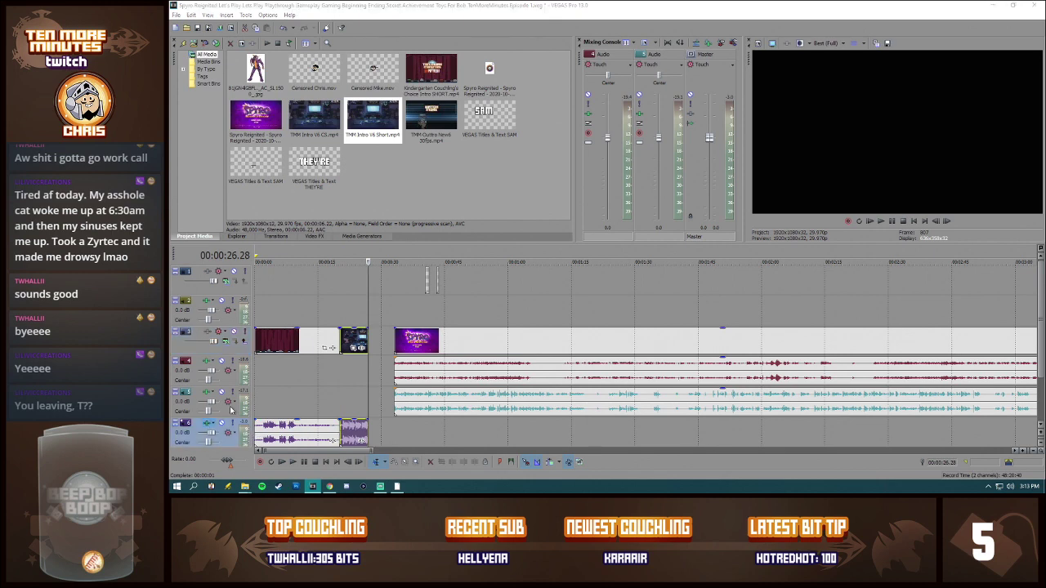
# Step: Review the Noise Gate, EQ and Compressor settings in the audio effects of track 6, then close them
pyautogui.click(209, 424)
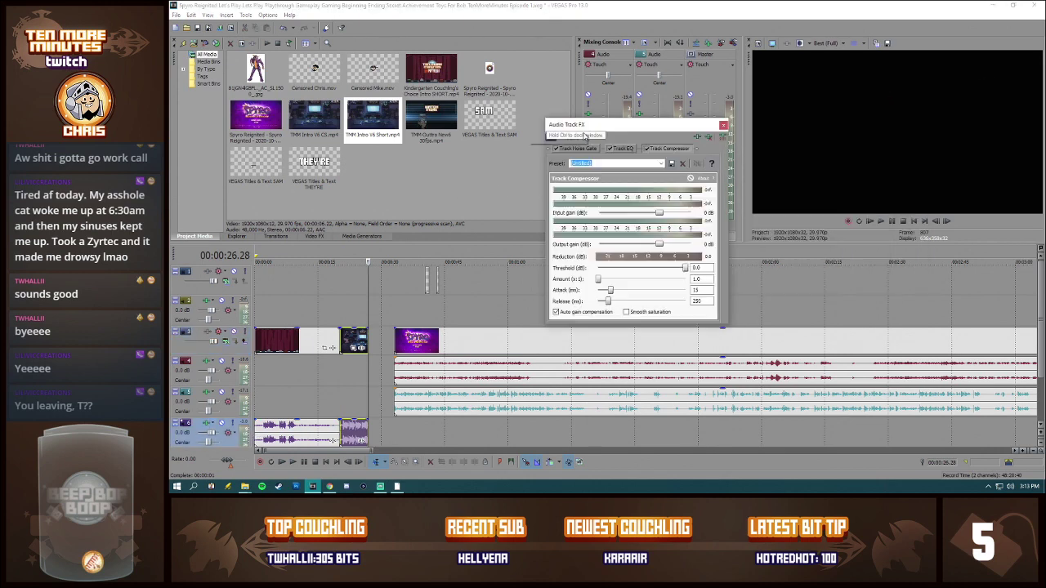
pyautogui.moveTo(624, 125); pyautogui.dragTo(571, 113)
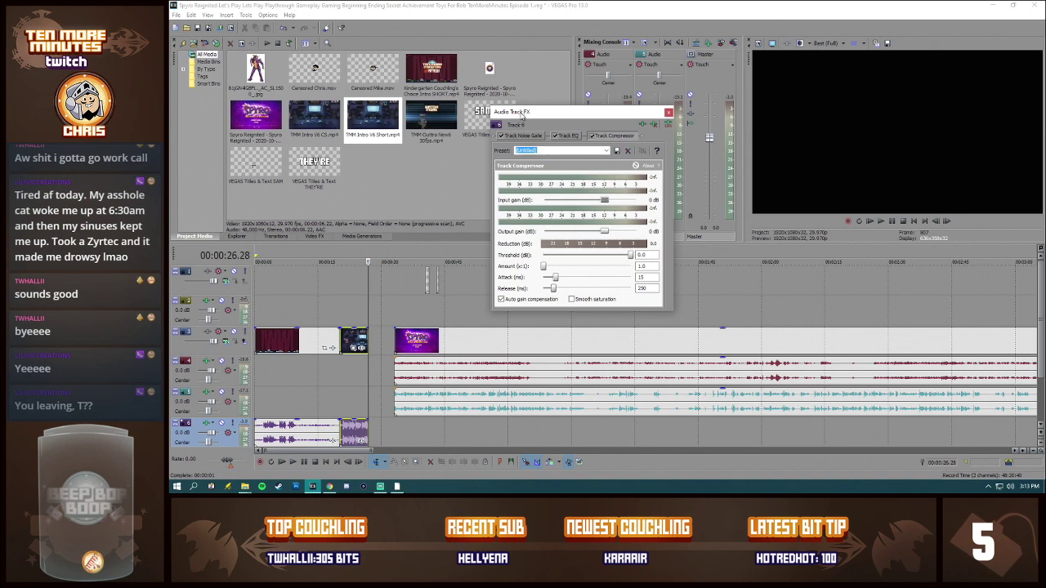
pyautogui.click(531, 138)
pyautogui.click(569, 136)
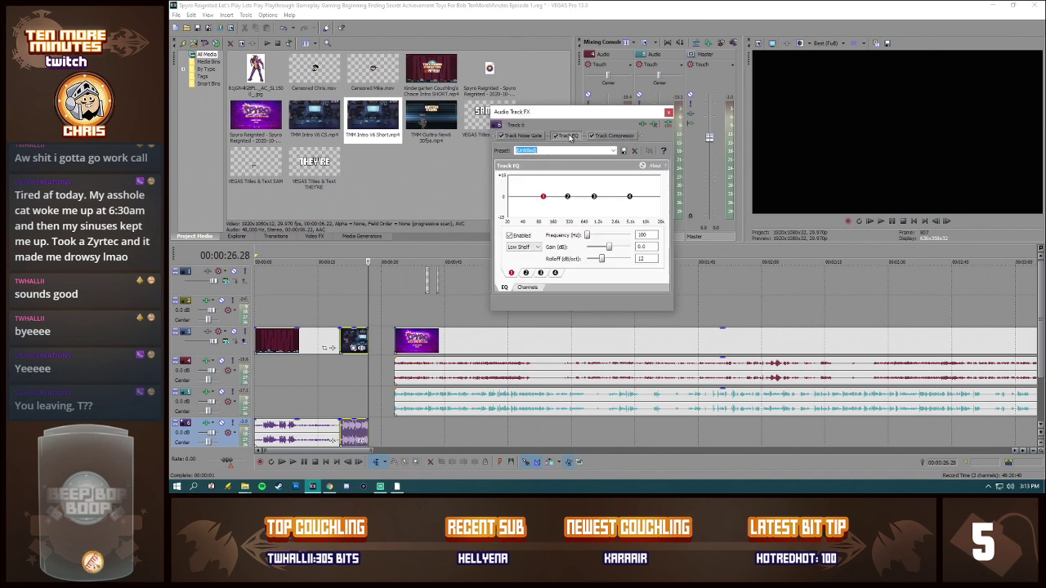
pyautogui.click(603, 136)
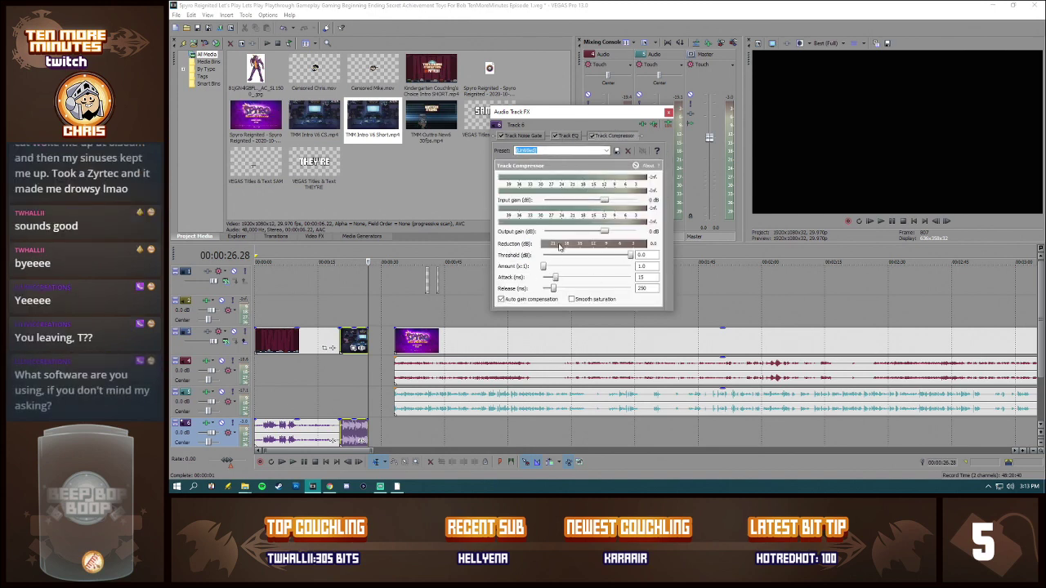
pyautogui.click(668, 112)
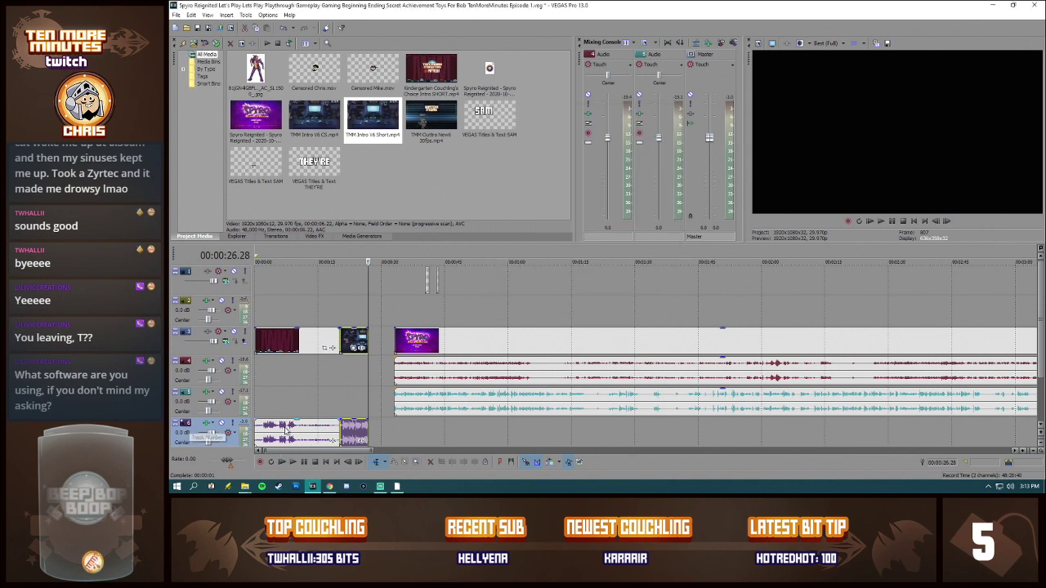
# Step: Check several points along the waveforms of the short intro and the Couchling's Choice clip on track 6
pyautogui.scroll(-6, 482, 436)
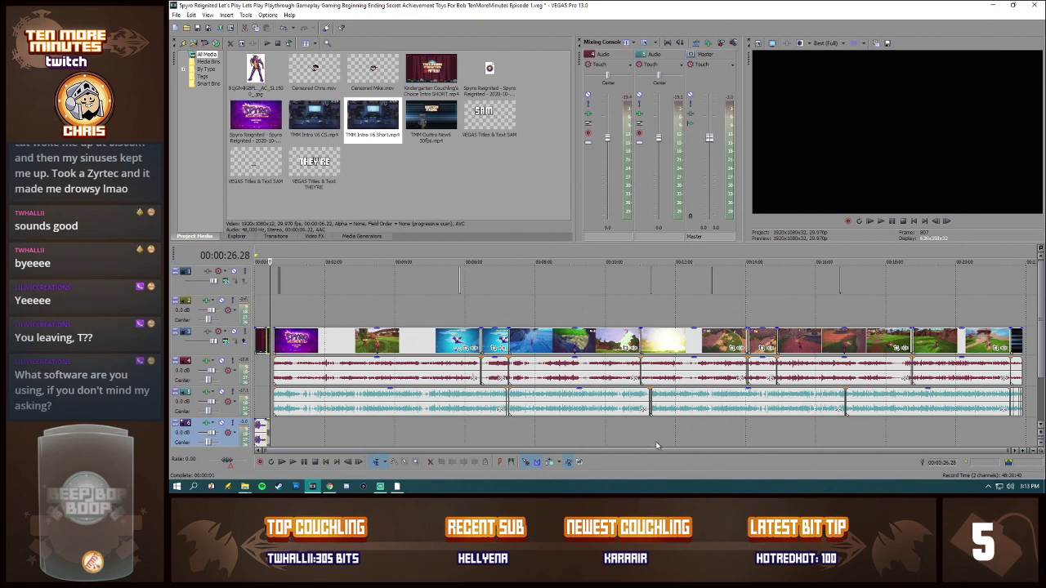
pyautogui.scroll(6, 425, 441)
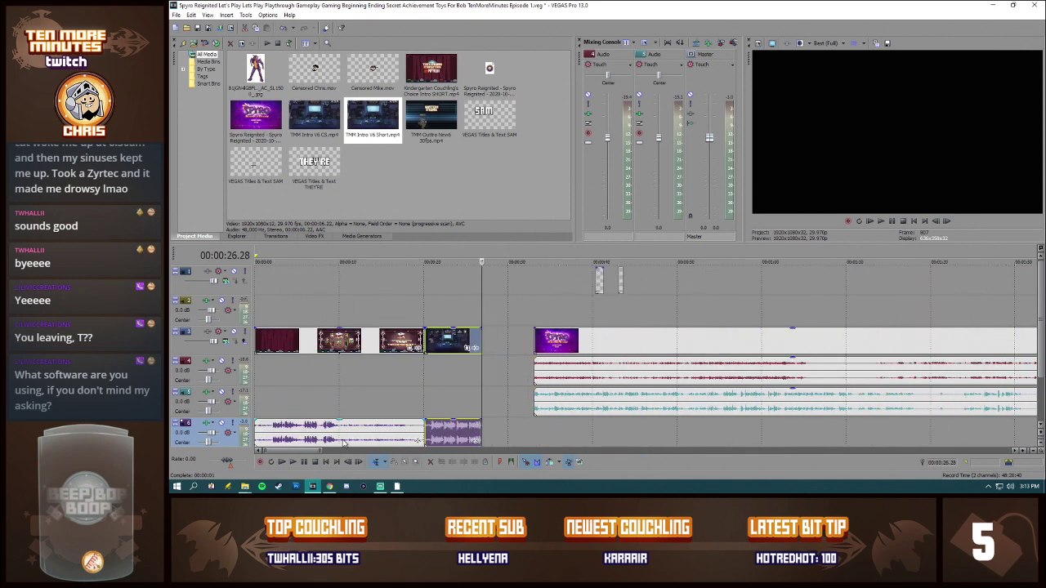
pyautogui.click(441, 432)
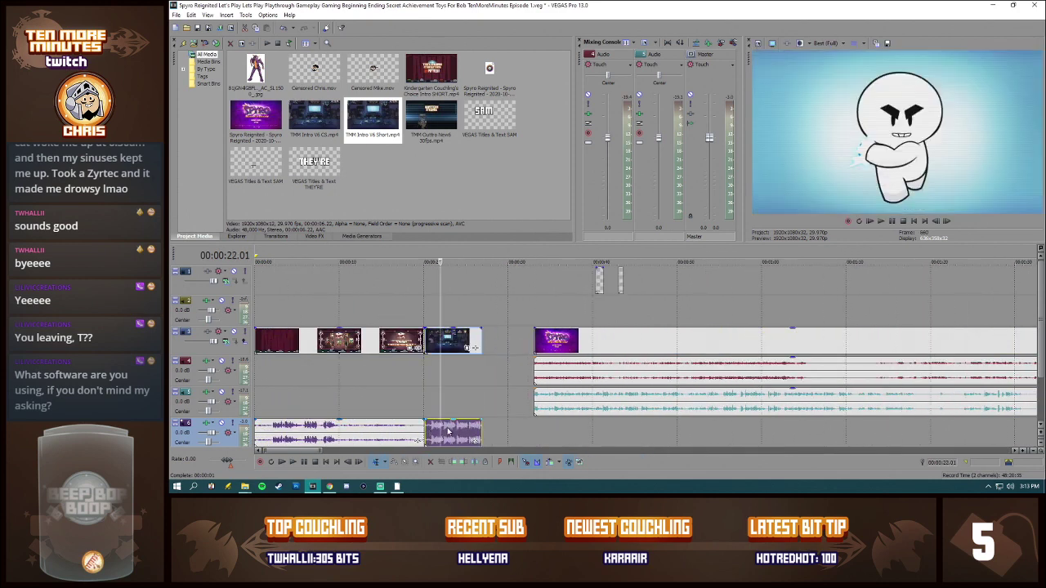
pyautogui.click(447, 430)
pyautogui.click(436, 433)
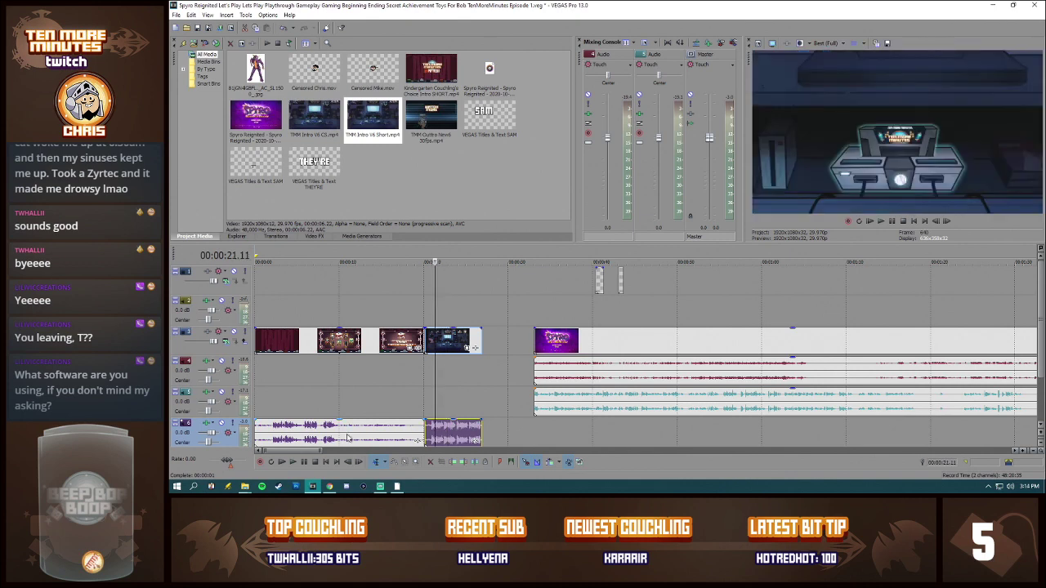
pyautogui.click(385, 435)
pyautogui.click(287, 437)
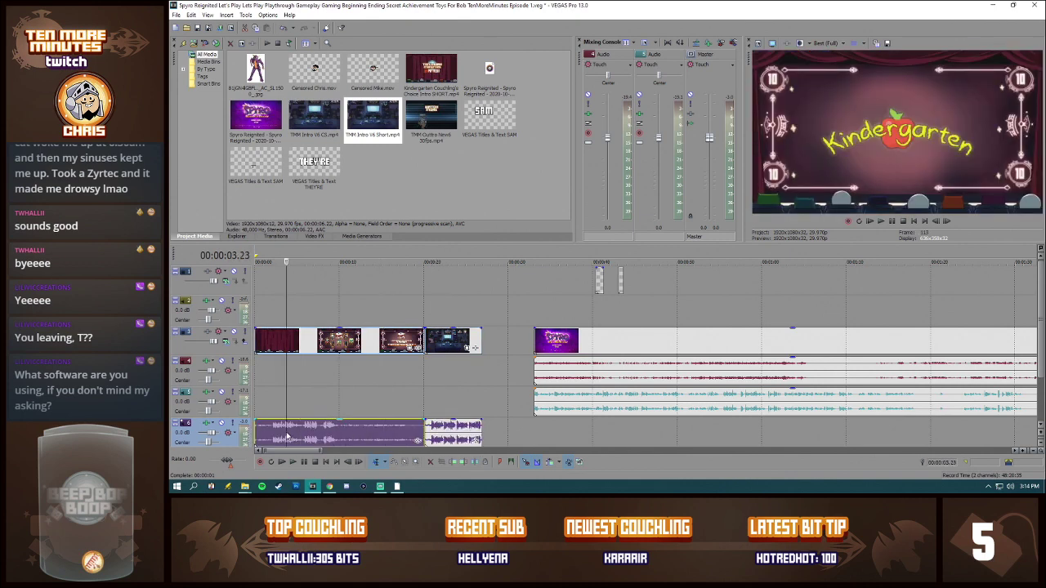
pyautogui.click(358, 439)
pyautogui.click(377, 438)
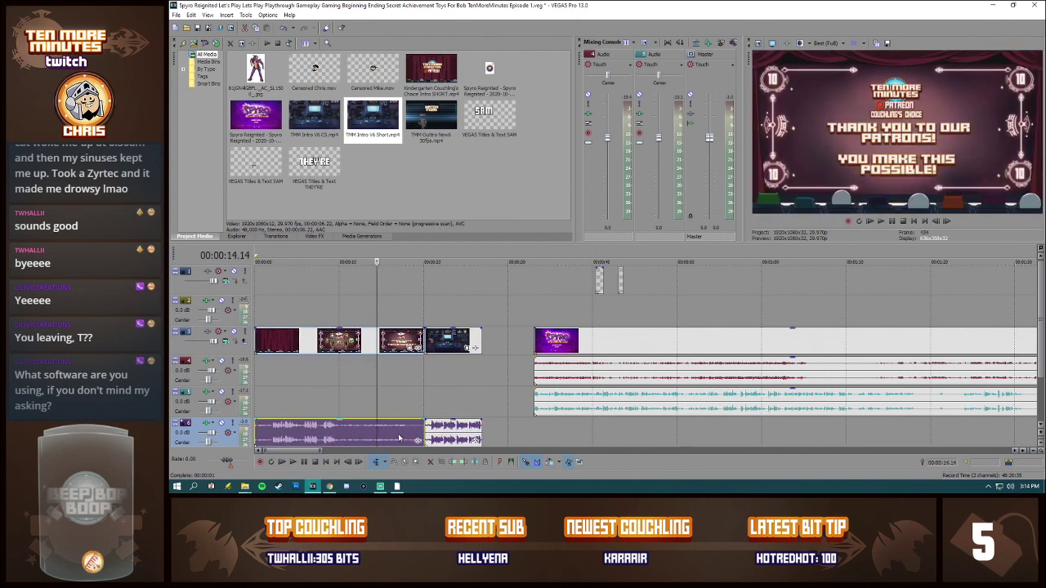
pyautogui.click(399, 439)
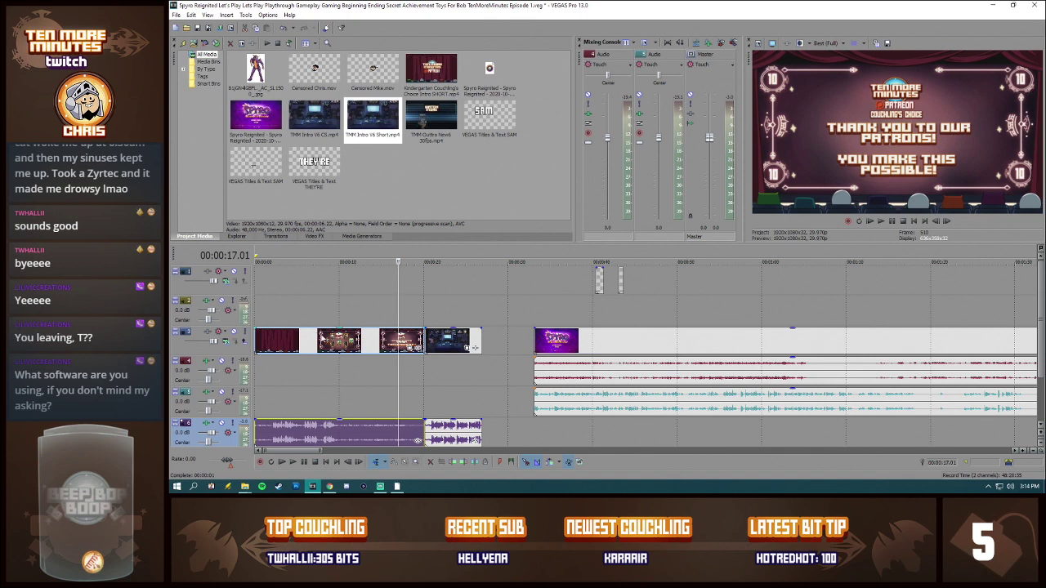
# Step: Delete the Couchling's Choice intro clip, with its audio, from the start of the timeline
pyautogui.click(315, 341)
pyautogui.click(282, 343)
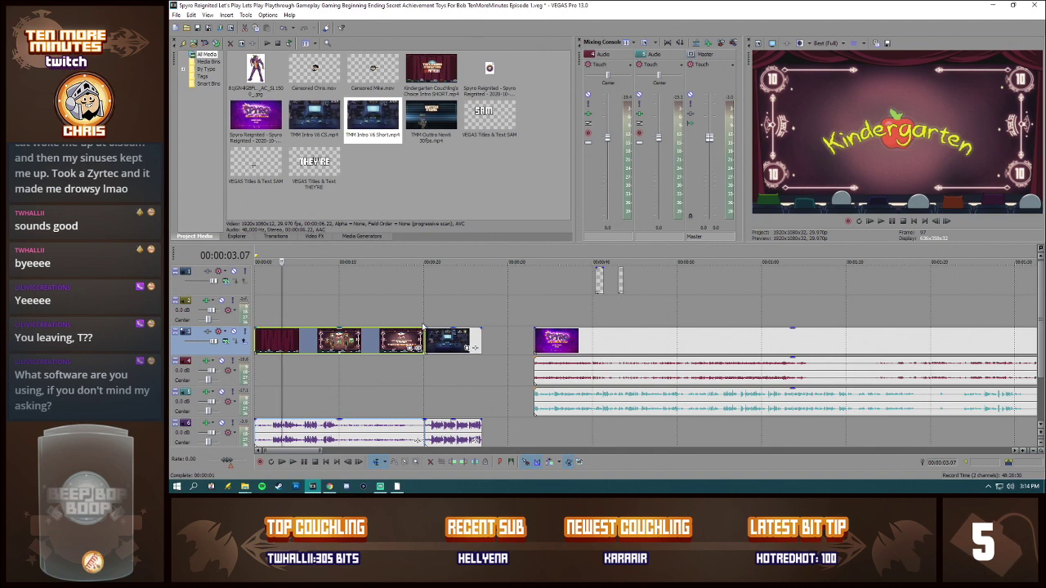
pyautogui.click(451, 341)
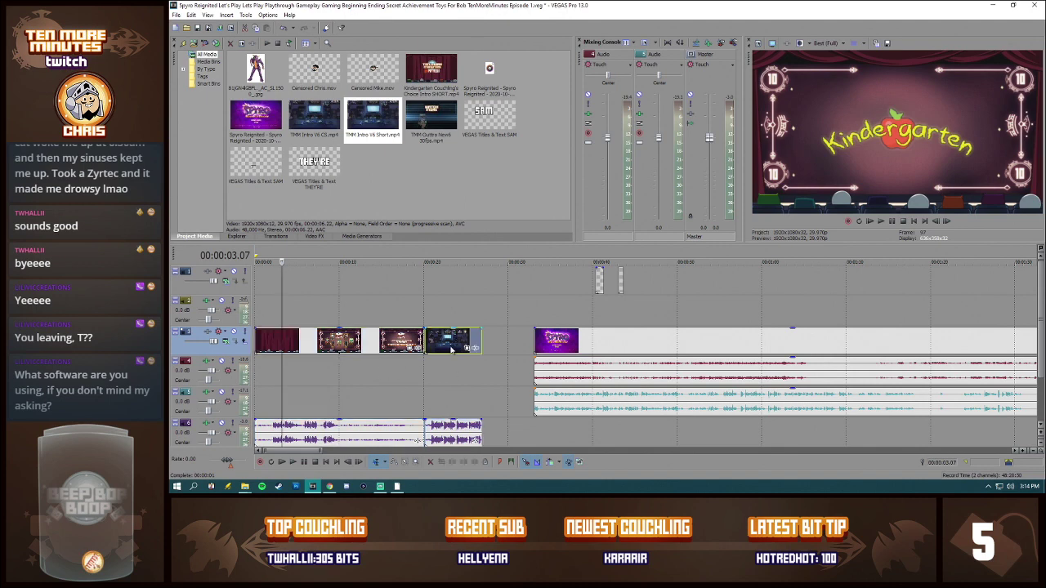
pyautogui.click(401, 343)
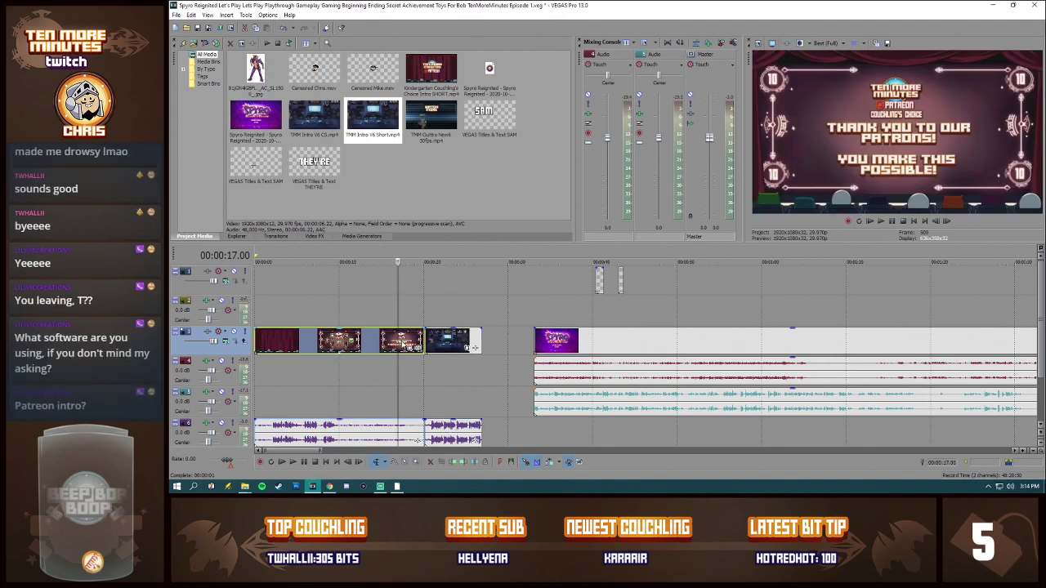
pyautogui.press('Delete')
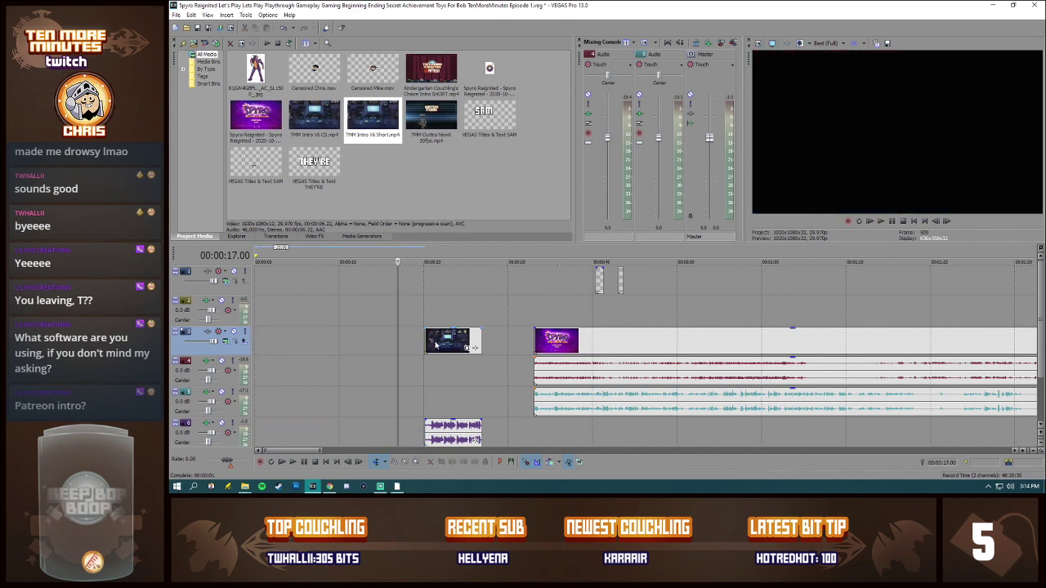
# Step: Preview the short intro clip at several points and play its closing logo section
pyautogui.click(426, 341)
pyautogui.click(448, 341)
pyautogui.click(458, 340)
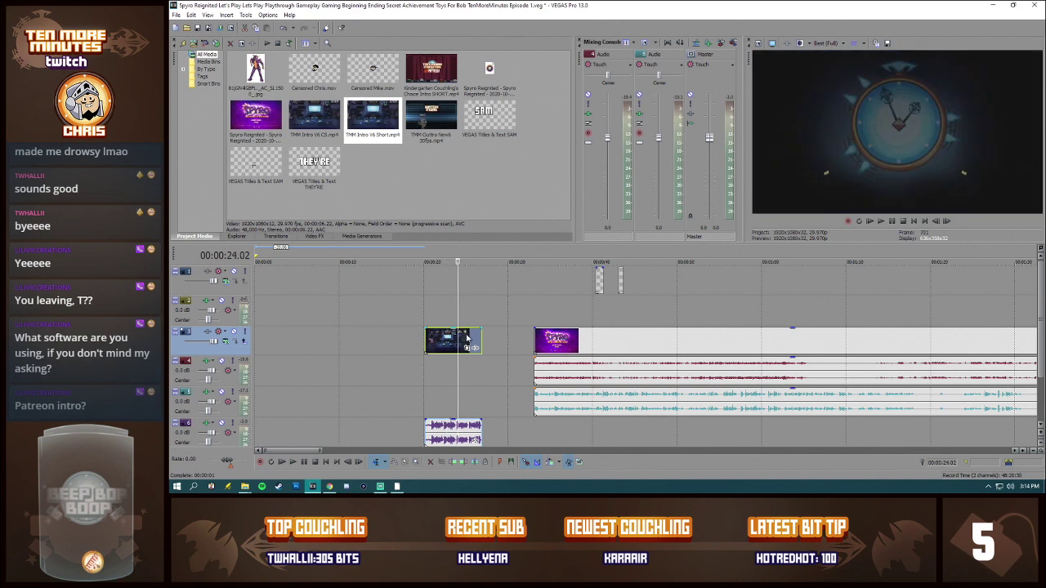
pyautogui.click(467, 338)
pyautogui.click(471, 339)
pyautogui.click(477, 340)
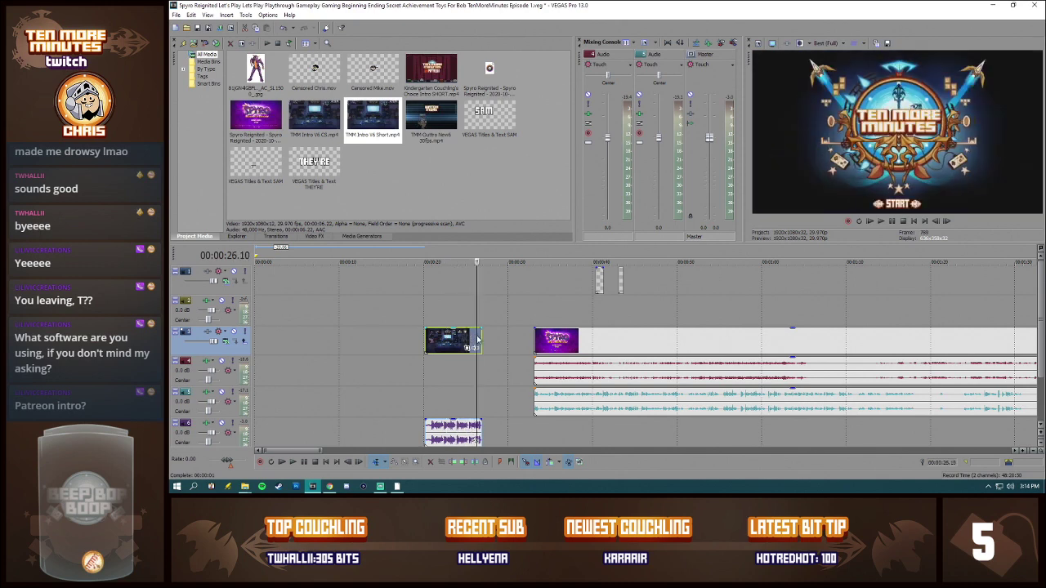
pyautogui.click(470, 340)
pyautogui.press('space')
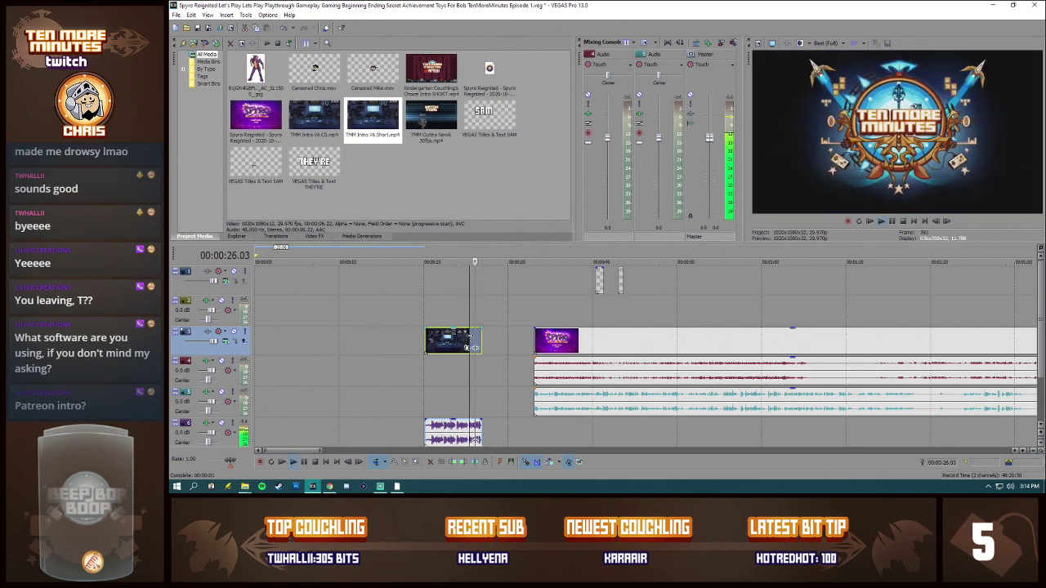
pyautogui.press('space')
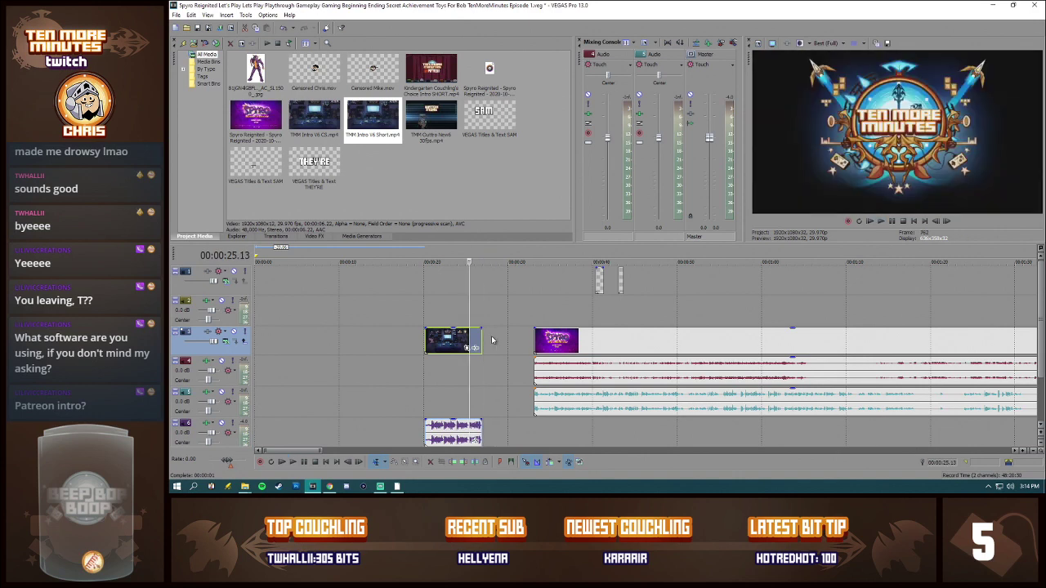
pyautogui.click(490, 340)
# Step: Remove the Spyro Reignited gameplay video recording (.mp4) from the project media along with all its timeline references
pyautogui.scroll(-5, 545, 343)
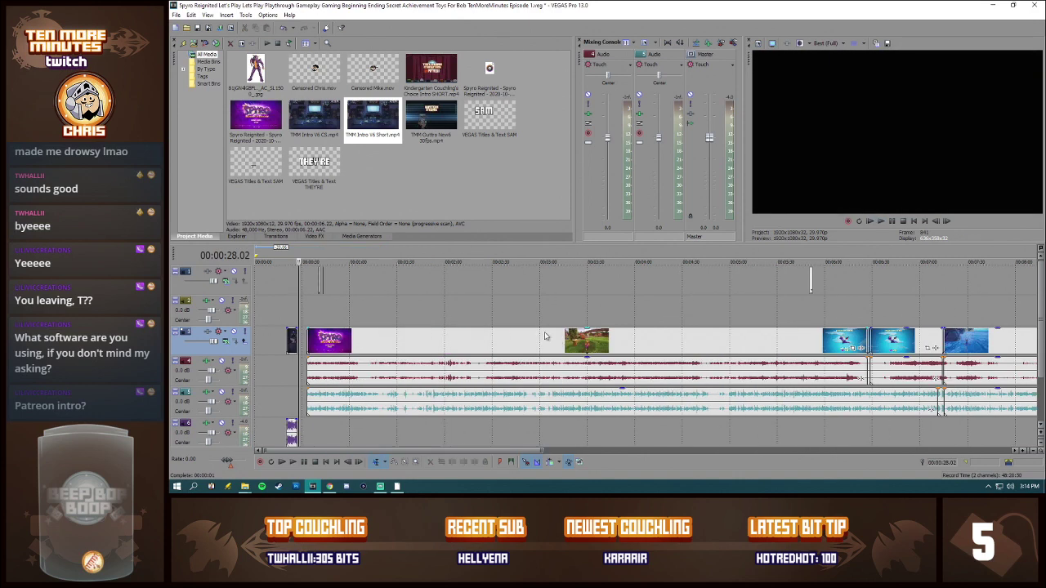
pyautogui.click(269, 114)
pyautogui.keyDown('ctrl'); pyautogui.click(496, 75); pyautogui.keyUp('ctrl')
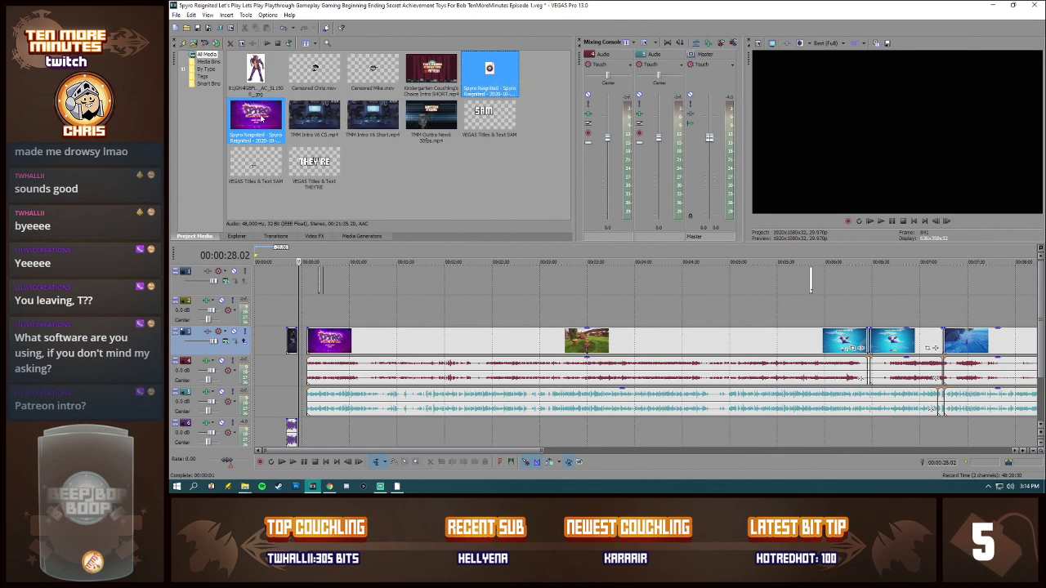
pyautogui.click(259, 123)
pyautogui.press('Delete')
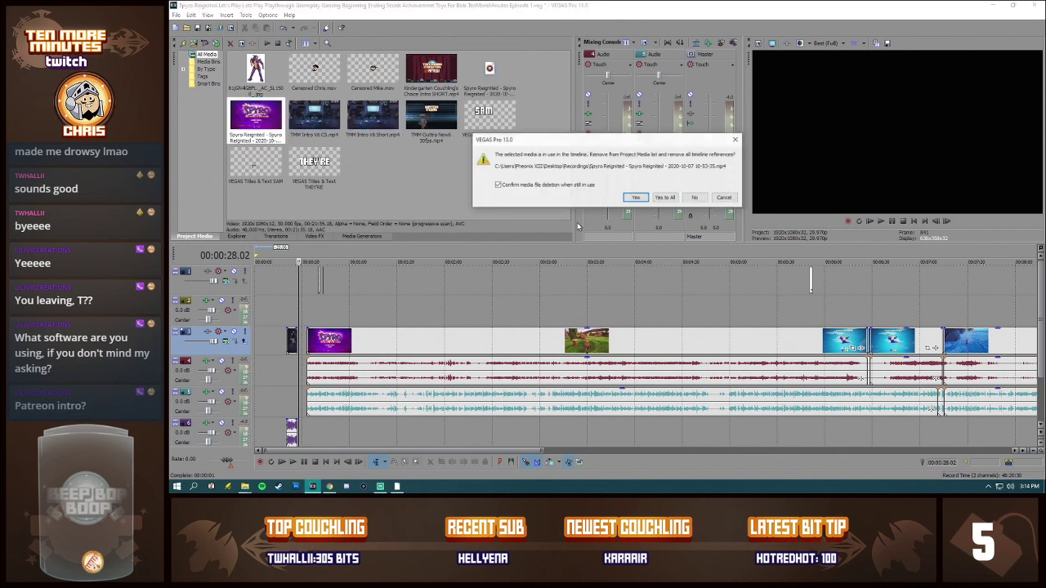
pyautogui.click(666, 198)
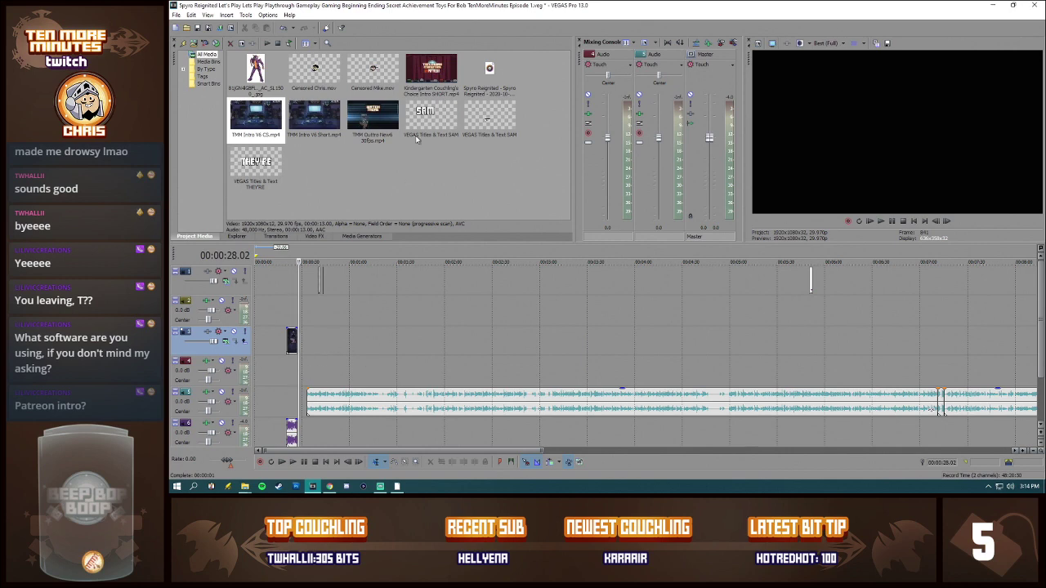
# Step: Remove the Spyro Reignited Live Commentary audio file from the project media along with all its timeline references
pyautogui.click(488, 78)
pyautogui.press('Delete')
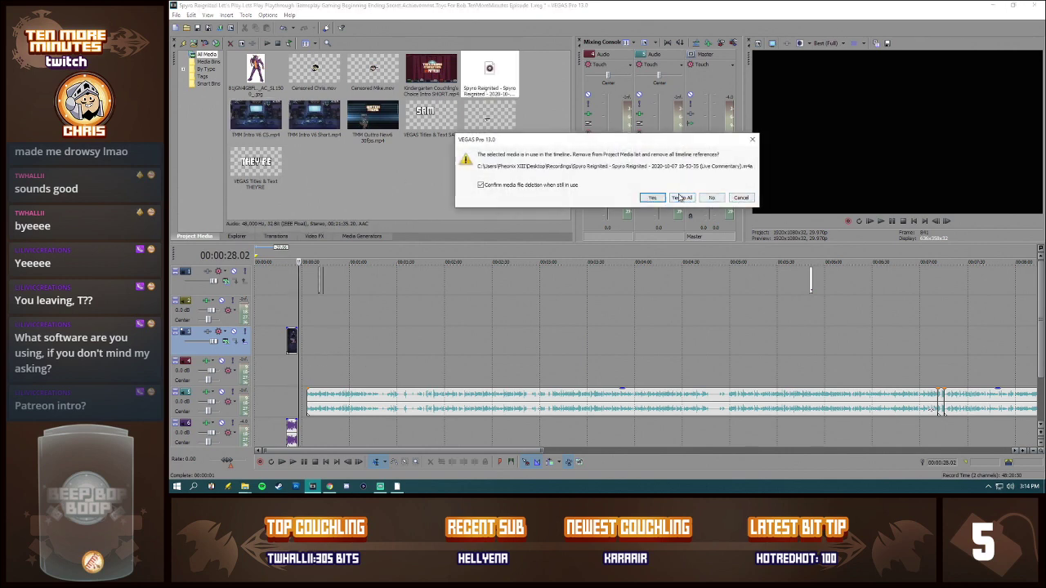
pyautogui.click(680, 199)
# Step: Delete all remaining overlay clips from the topmost track, keeping only the intro and outro clips on the timeline
pyautogui.click(312, 401)
pyautogui.click(341, 400)
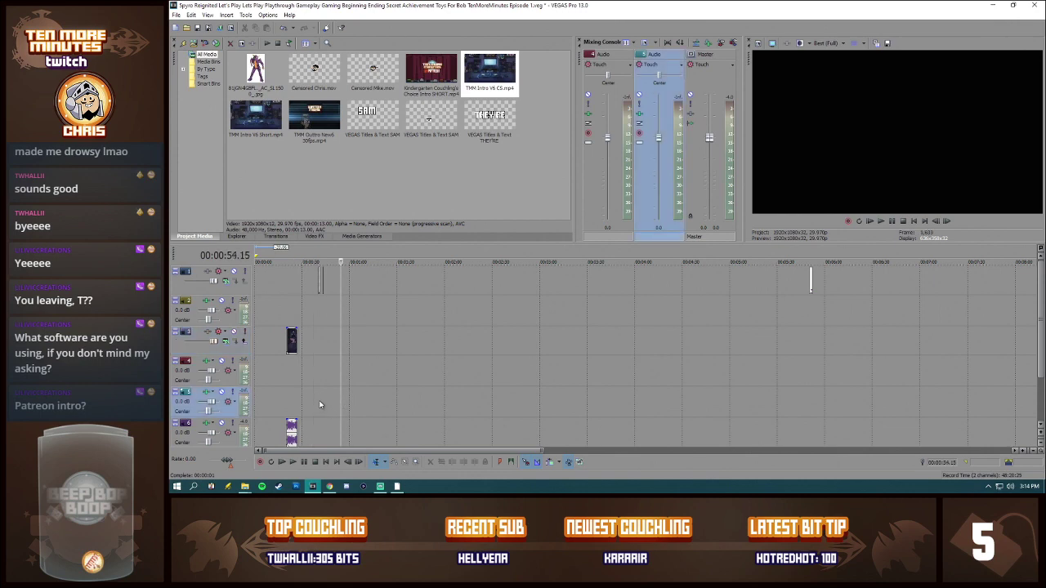
pyautogui.click(320, 401)
pyautogui.click(323, 279)
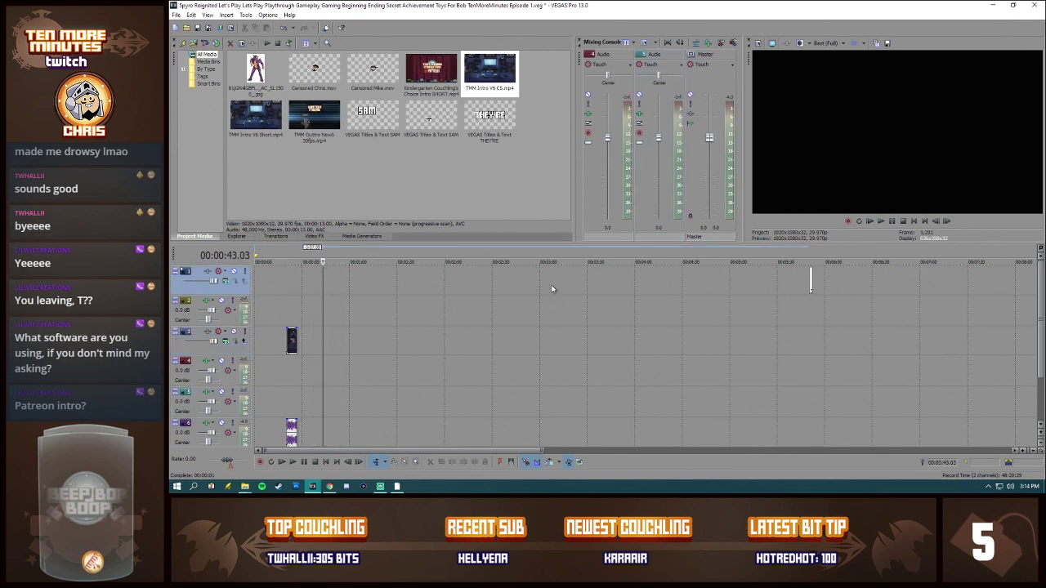
pyautogui.scroll(-5, 865, 348)
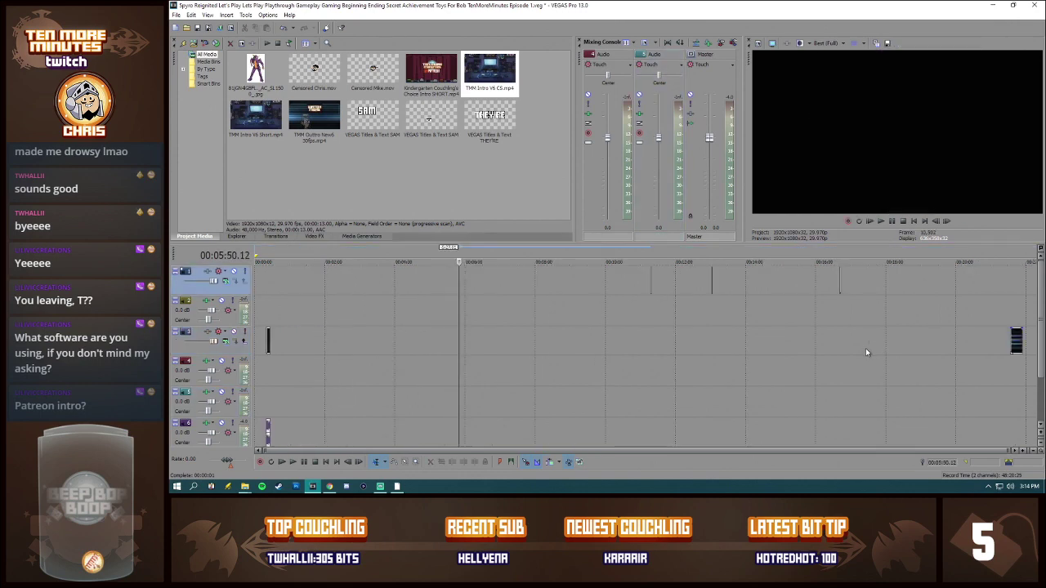
pyautogui.click(651, 276)
pyautogui.click(710, 274)
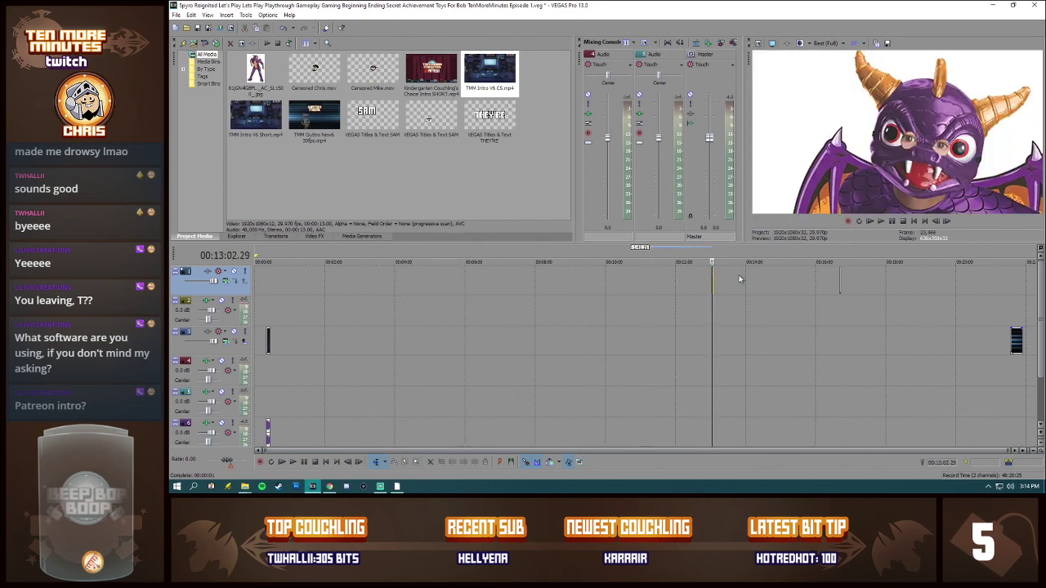
pyautogui.click(840, 278)
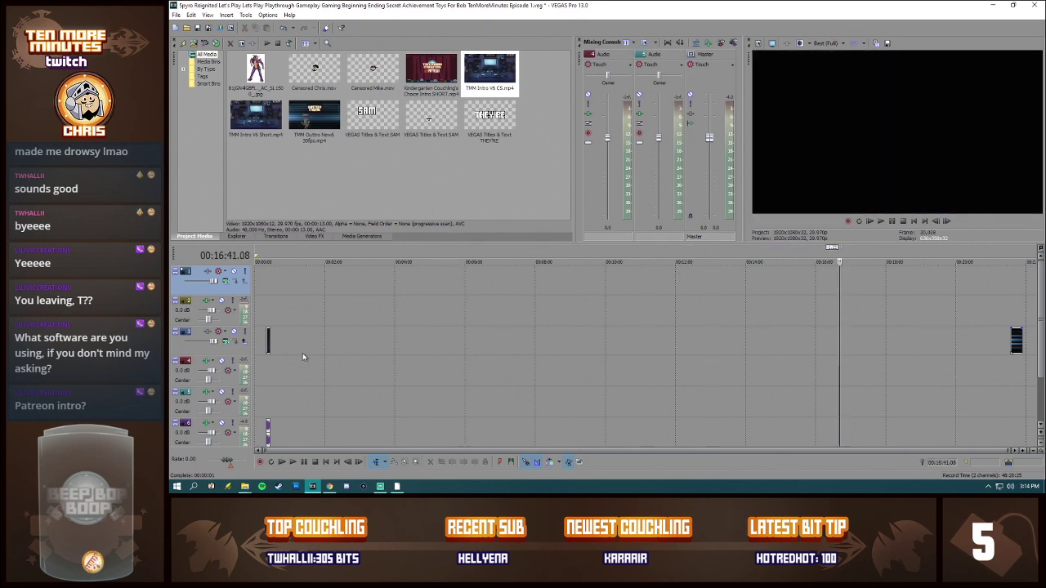
pyautogui.click(277, 344)
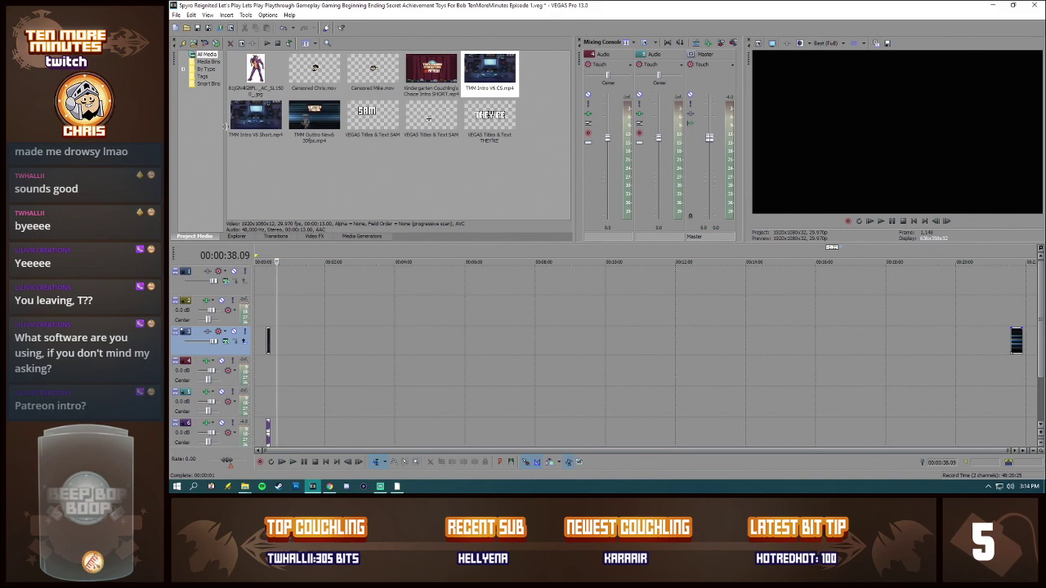
# Step: Remove TMM Intro V6 CS.mp4 and the three VEGAS Titles & Text items from the project media
pyautogui.click(495, 75)
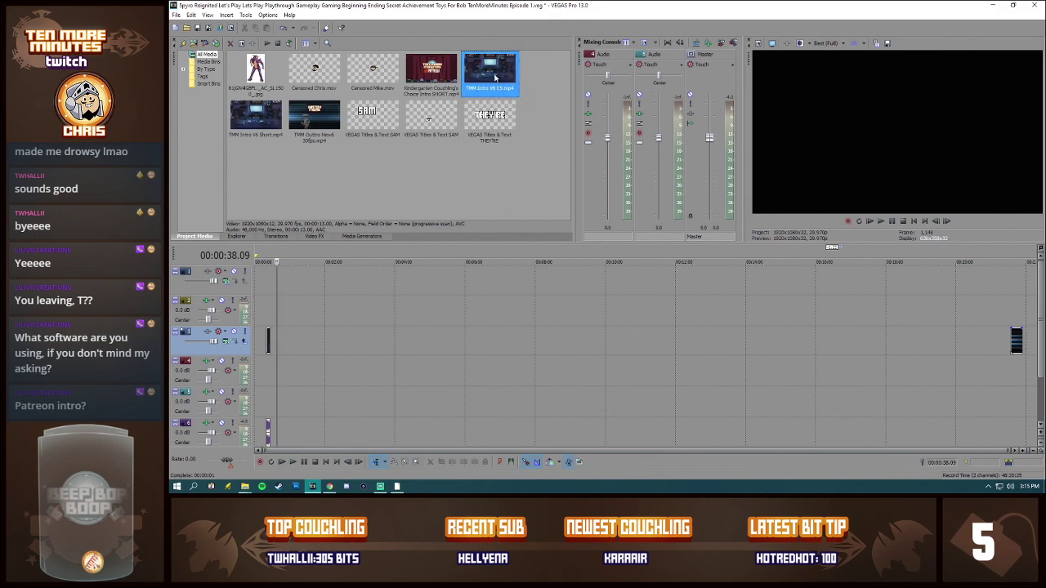
pyautogui.press('Delete')
pyautogui.click(446, 111)
pyautogui.press('Delete')
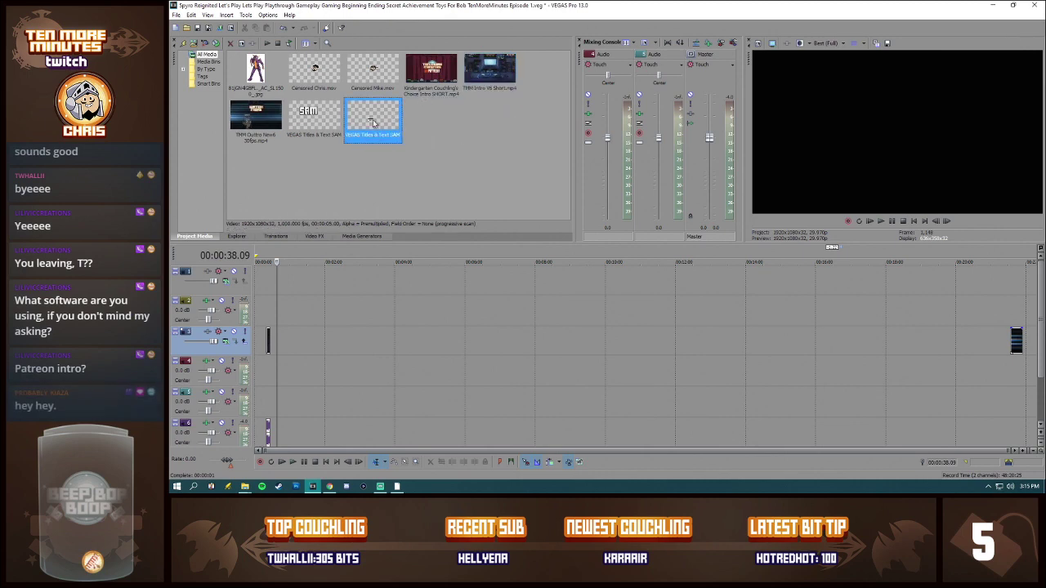
pyautogui.press('Delete')
pyautogui.press('Delete')
# Step: Remove the Spyro character .jpg image from the project media
pyautogui.click(325, 80)
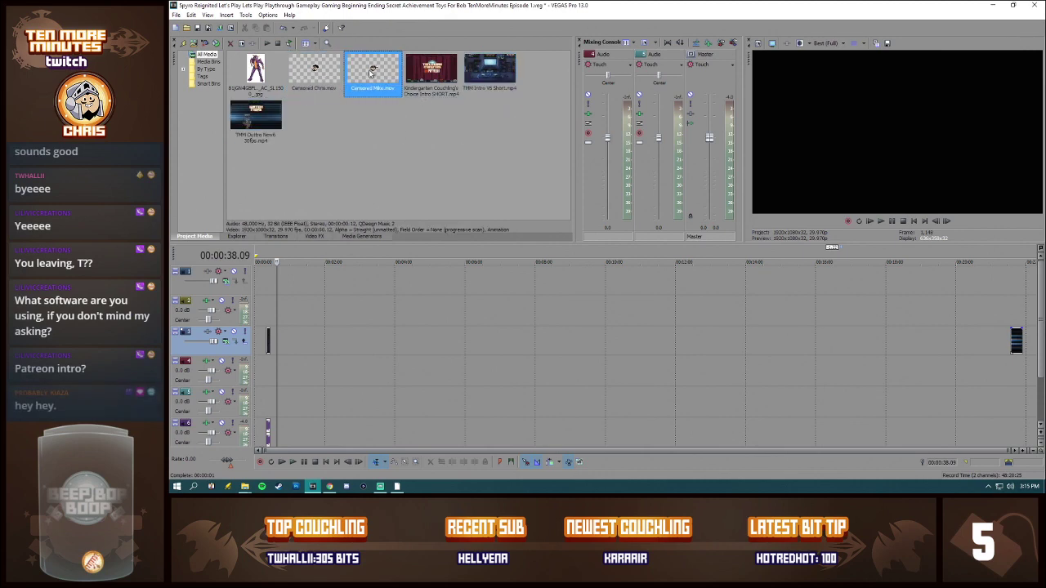
pyautogui.click(279, 285)
pyautogui.scroll(5, 358, 306)
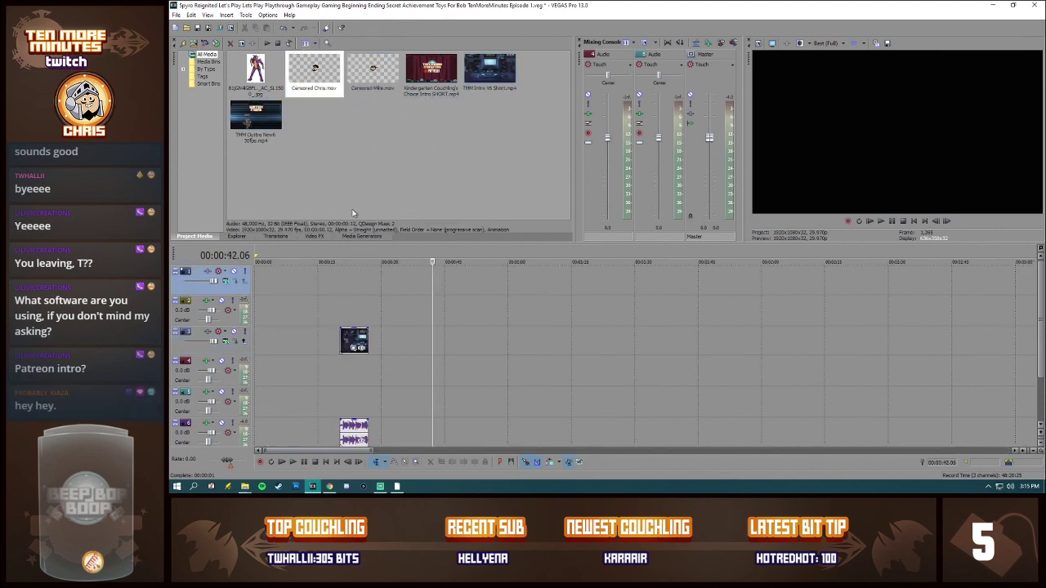
pyautogui.click(258, 75)
pyautogui.press('Delete')
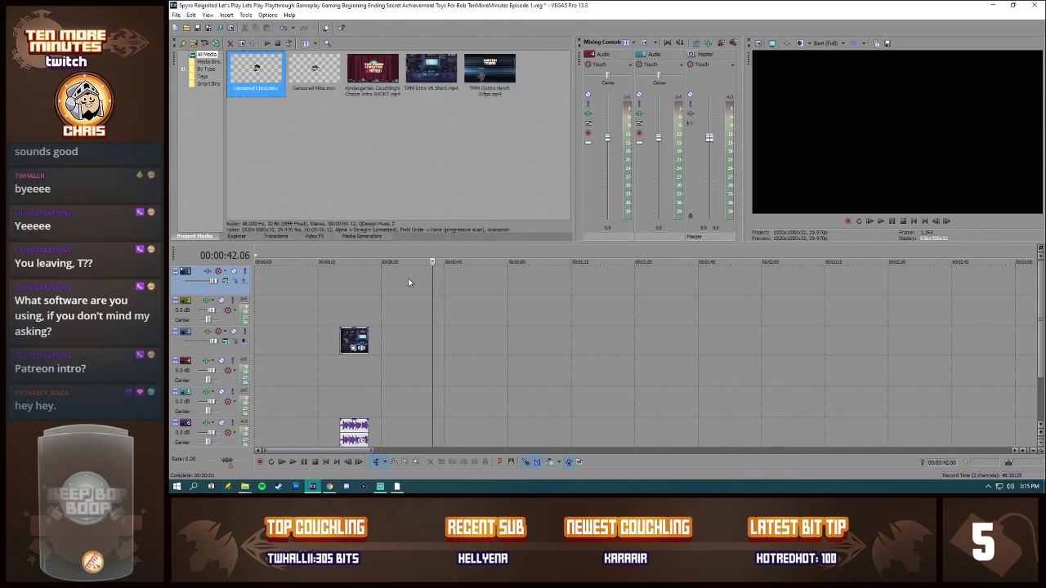
pyautogui.click(419, 282)
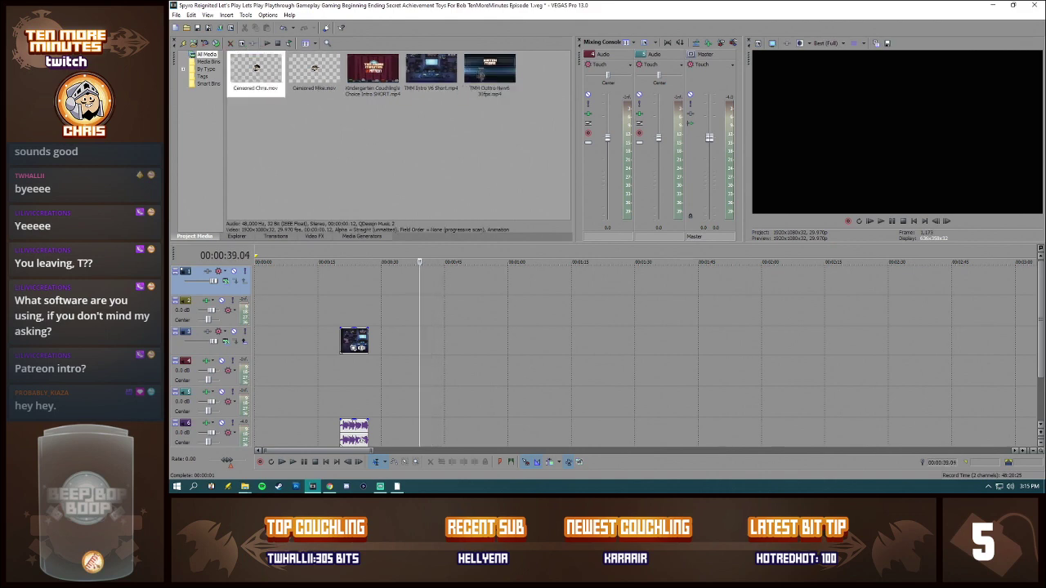
pyautogui.hotkey('alt', 'Tab')
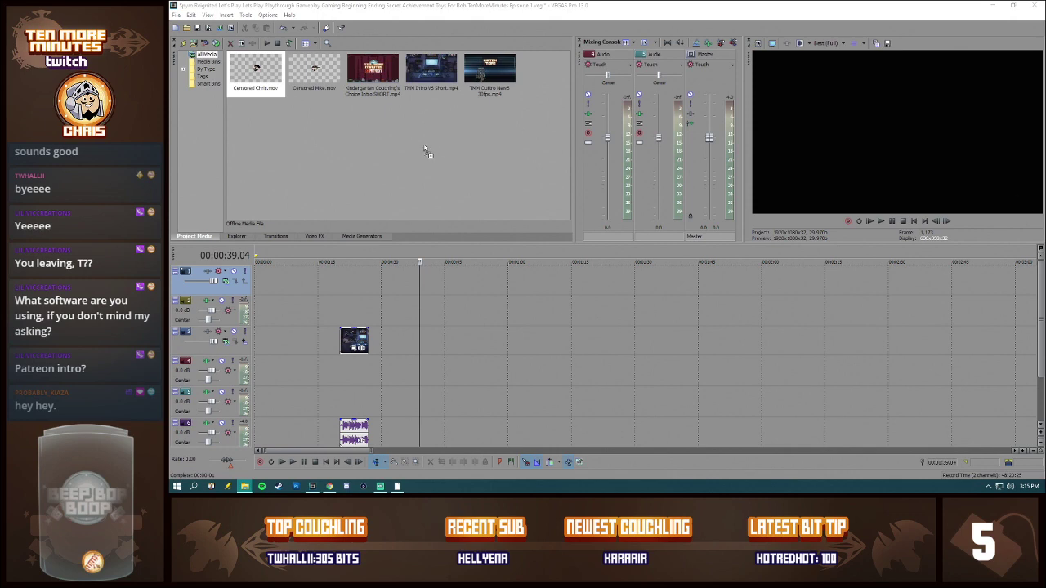
pyautogui.moveTo(424, 147); pyautogui.dragTo(425, 145)
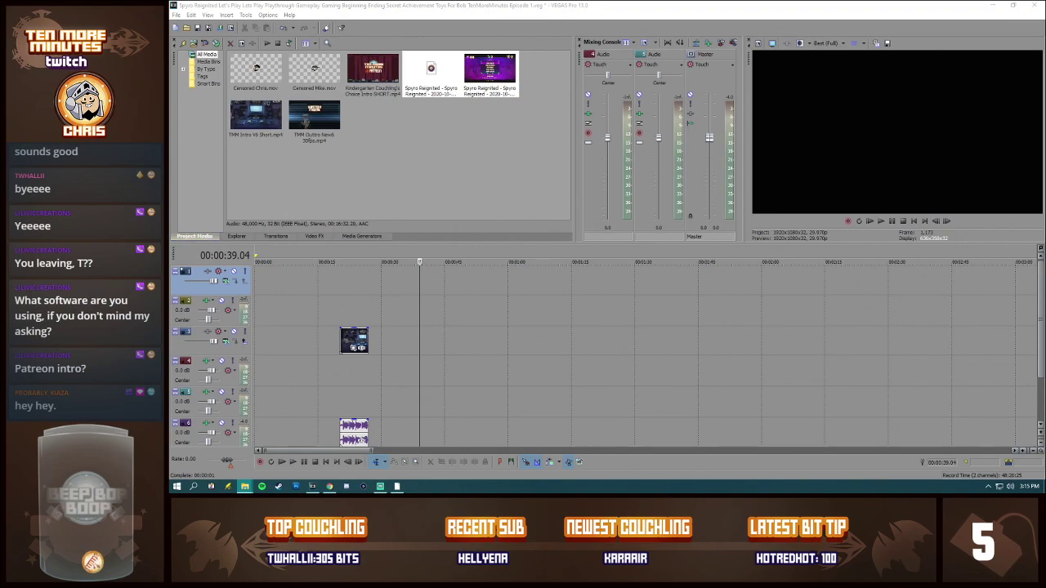
pyautogui.moveTo(1044, 81); pyautogui.dragTo(398, 80)
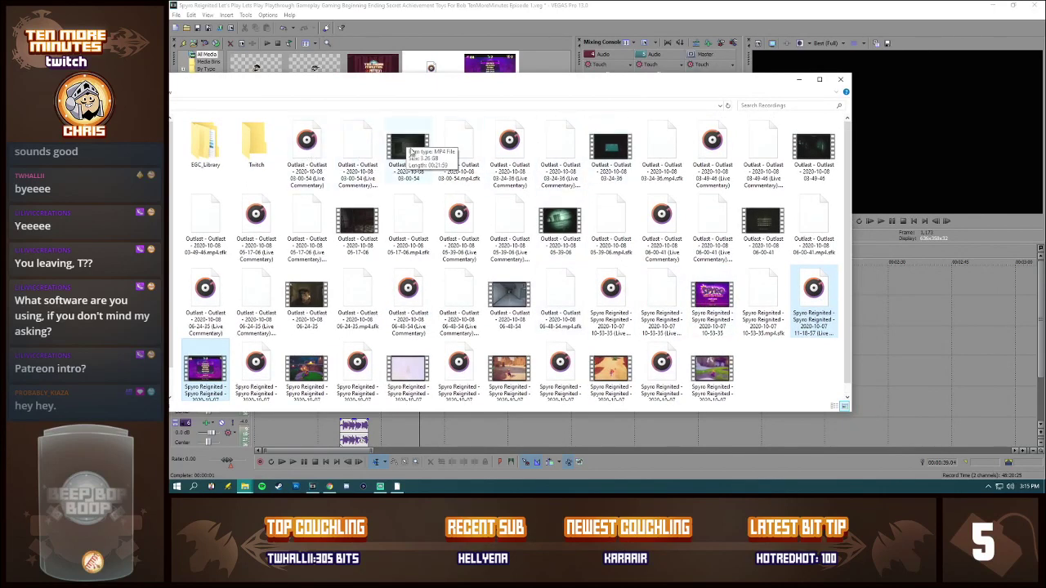
pyautogui.scroll(-1, 609, 286)
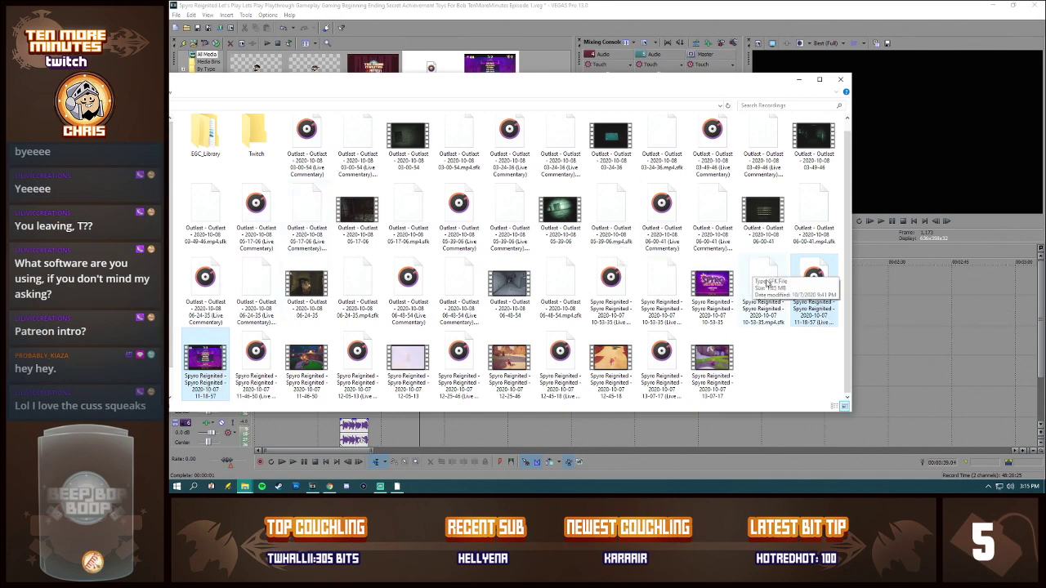
pyautogui.moveTo(463, 84); pyautogui.dragTo(325, 491)
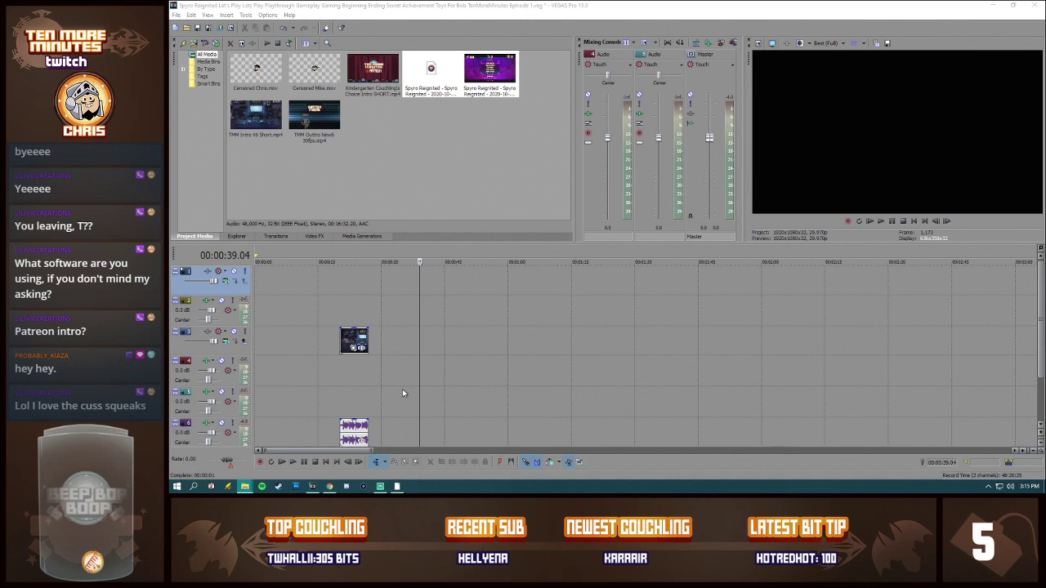
# Step: Place the new gameplay video on track 3 just after the intro clip, with its Live Commentary audio aligned beneath it on track 5
pyautogui.moveTo(491, 77); pyautogui.dragTo(379, 367)
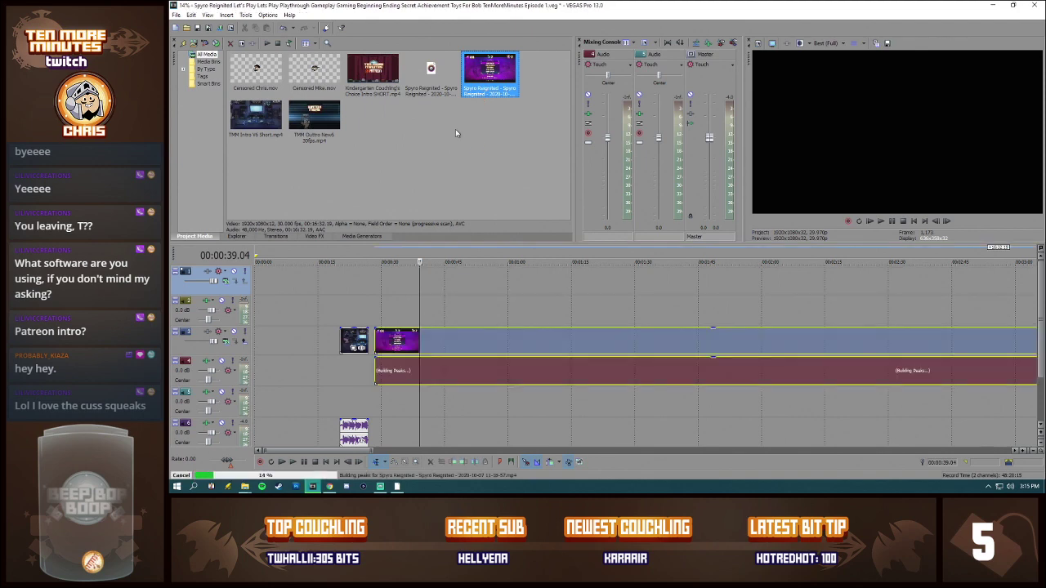
pyautogui.moveTo(424, 68); pyautogui.dragTo(379, 409)
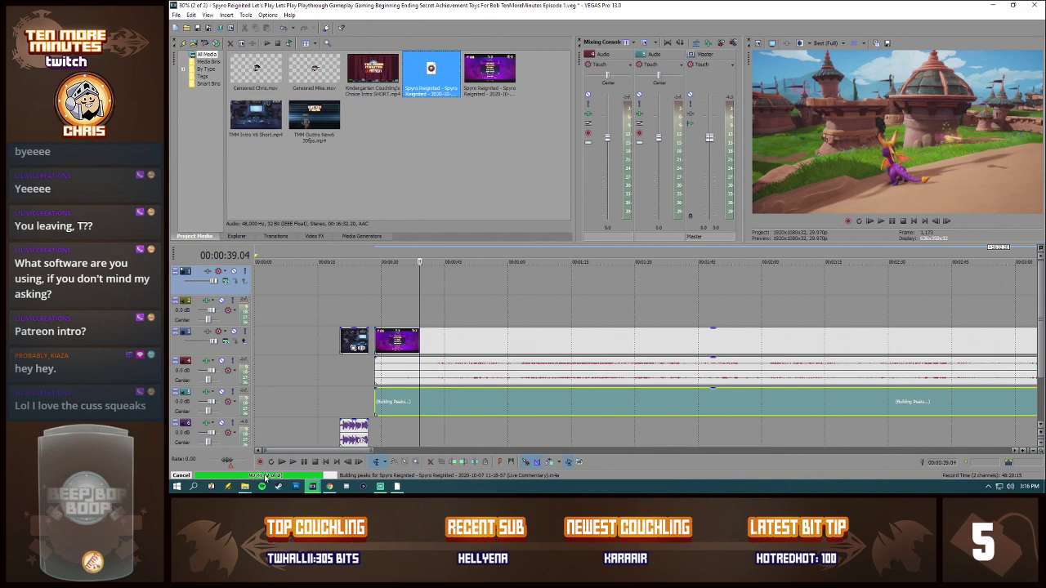
# Step: Normalize the gameplay recording's audio event on track 4
pyautogui.rightClick(424, 380)
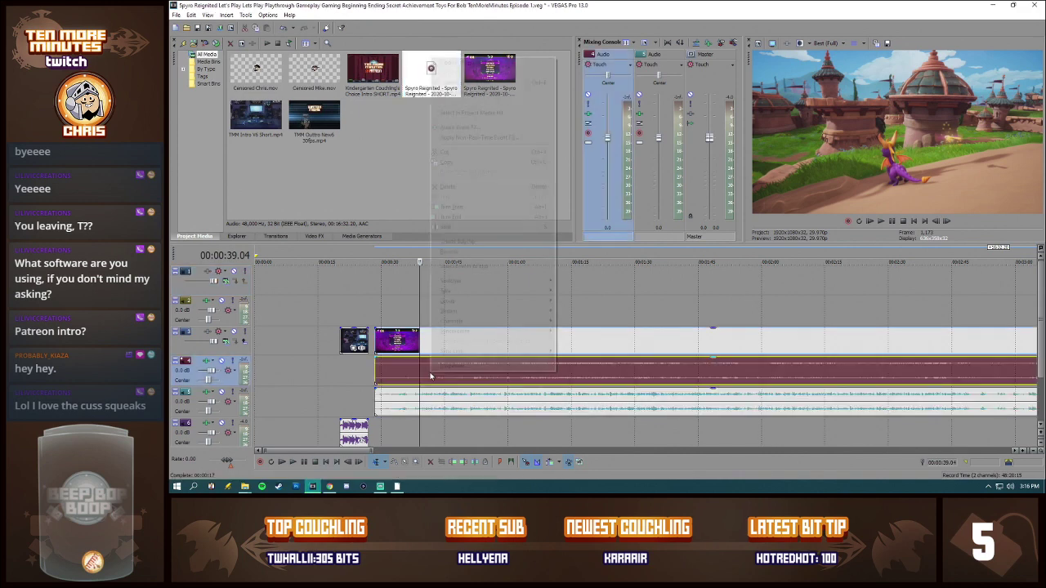
pyautogui.click(466, 369)
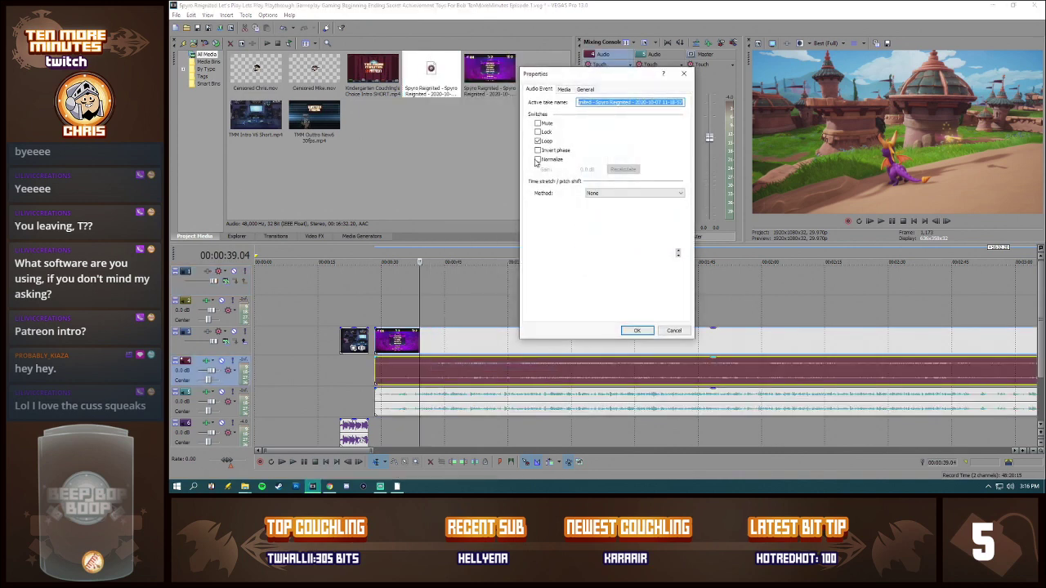
pyautogui.click(537, 160)
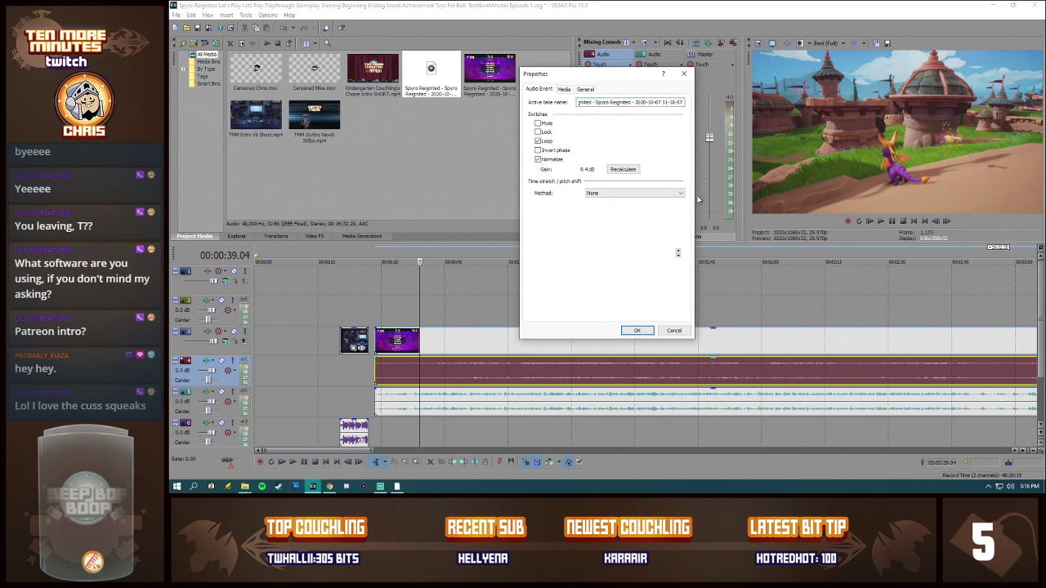
pyautogui.click(637, 331)
pyautogui.scroll(-5, 701, 373)
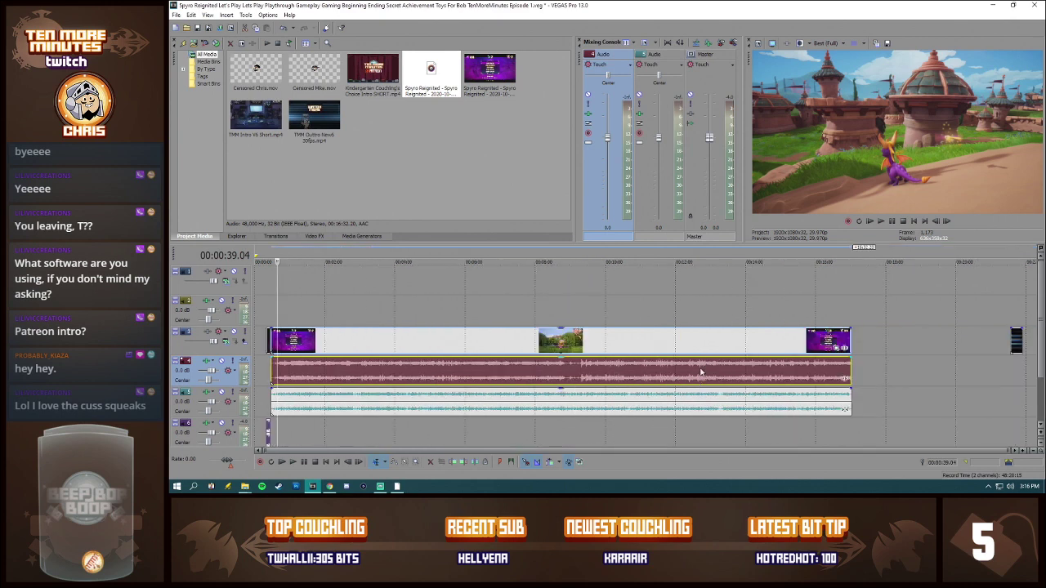
pyautogui.scroll(5, 344, 377)
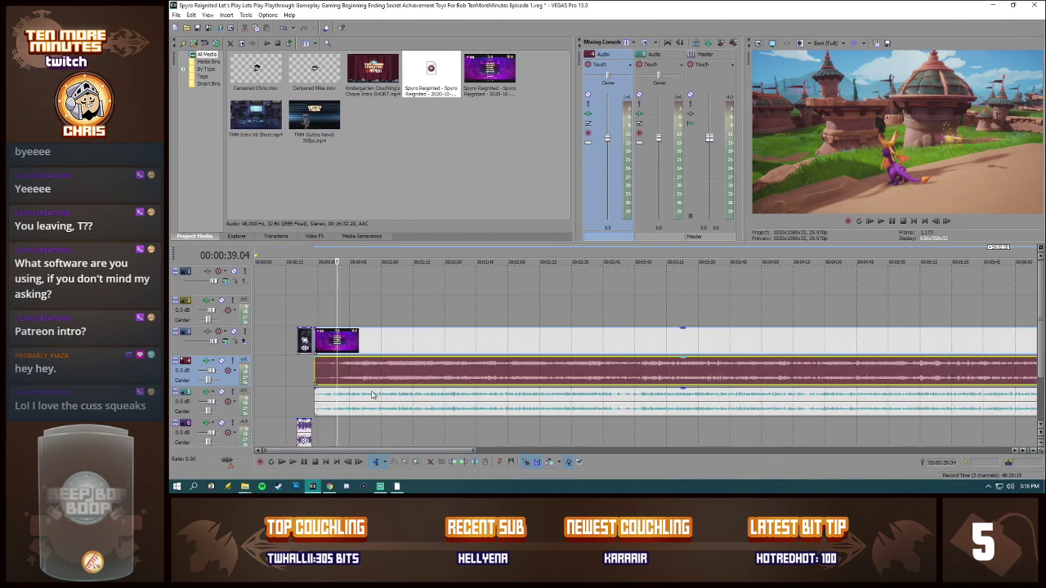
# Step: Normalize the Live Commentary audio event on track 5
pyautogui.rightClick(371, 394)
pyautogui.click(391, 399)
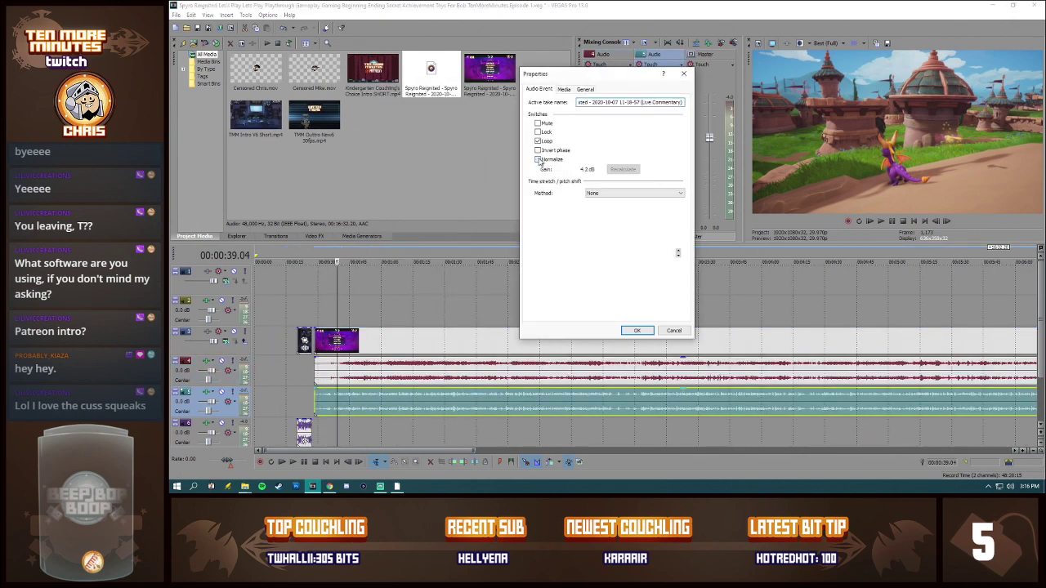
pyautogui.click(537, 159)
pyautogui.click(637, 330)
pyautogui.scroll(-5, 658, 408)
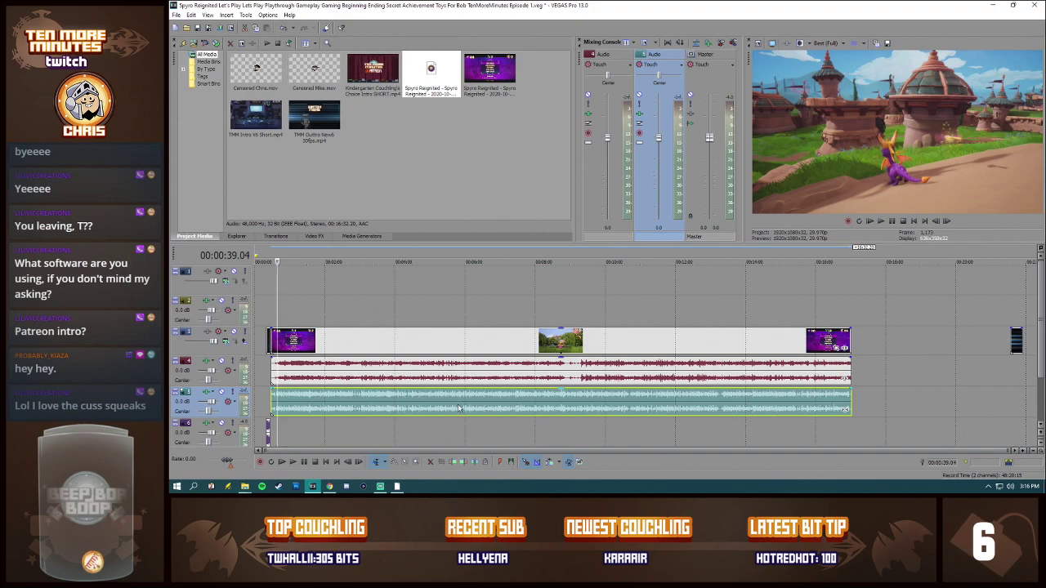
# Step: Inspect the commentary waveform near the start and end of the footage, and move the outro clip against the gameplay video's end
pyautogui.click(308, 398)
pyautogui.scroll(10, 343, 398)
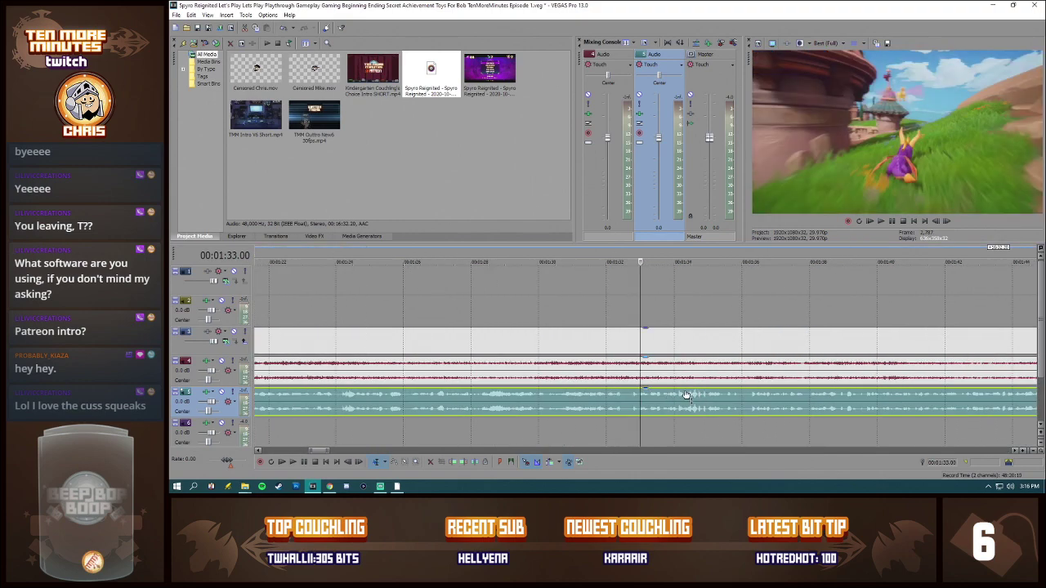
pyautogui.scroll(-12, 686, 395)
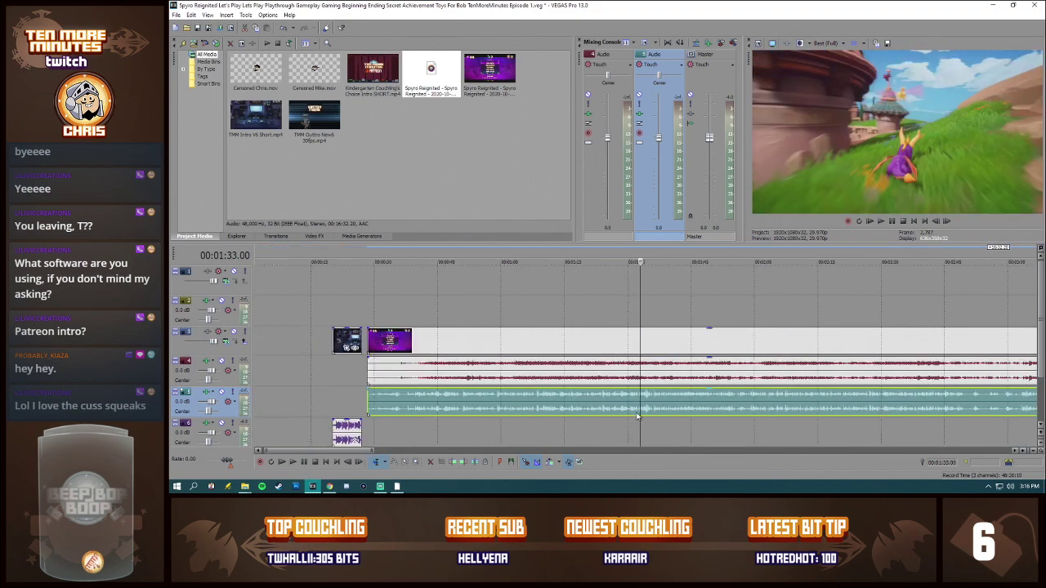
pyautogui.click(833, 405)
pyautogui.scroll(12, 776, 422)
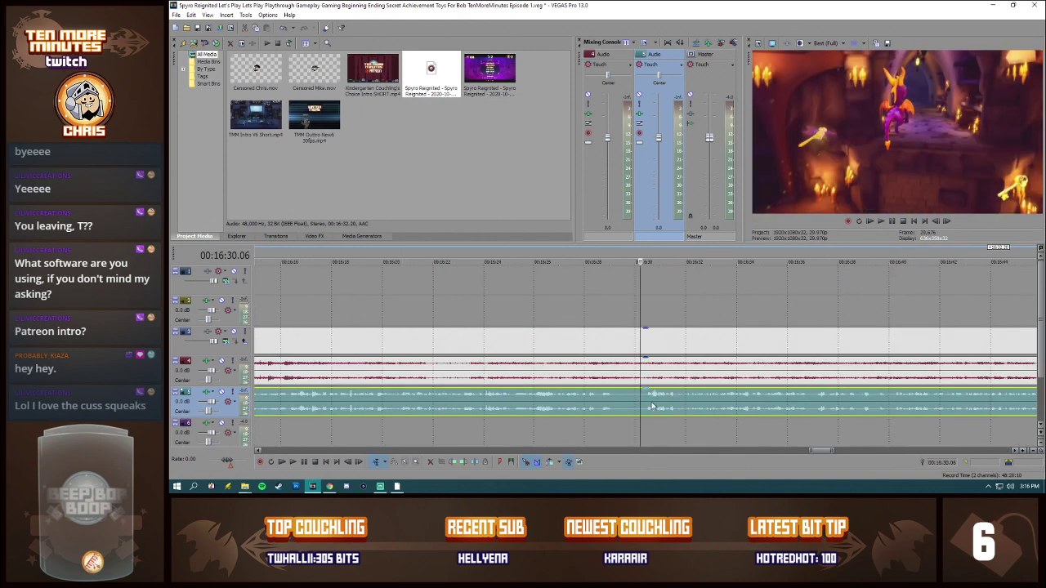
pyautogui.scroll(-10, 651, 405)
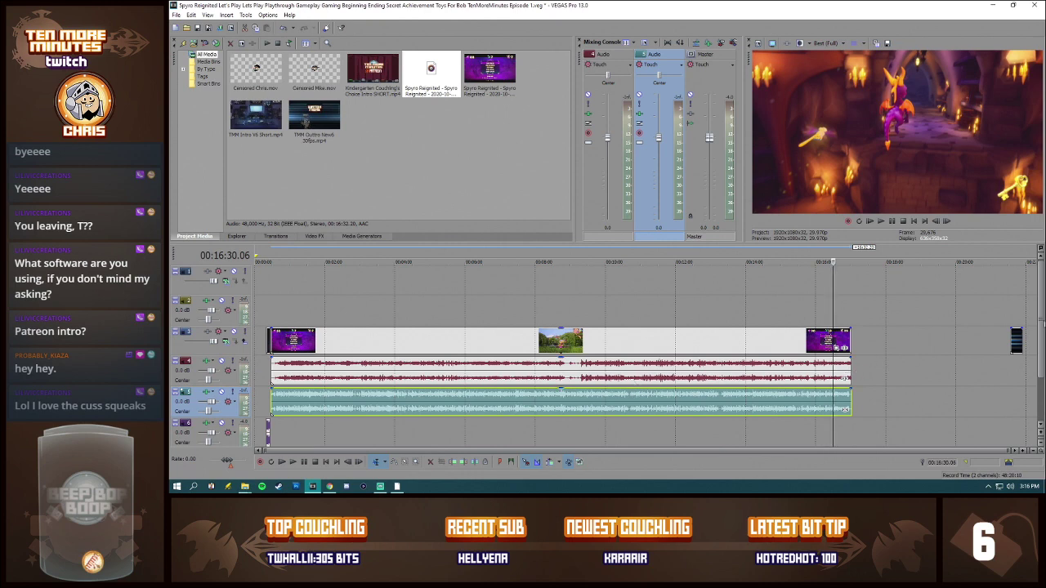
pyautogui.moveTo(1017, 338); pyautogui.dragTo(854, 339)
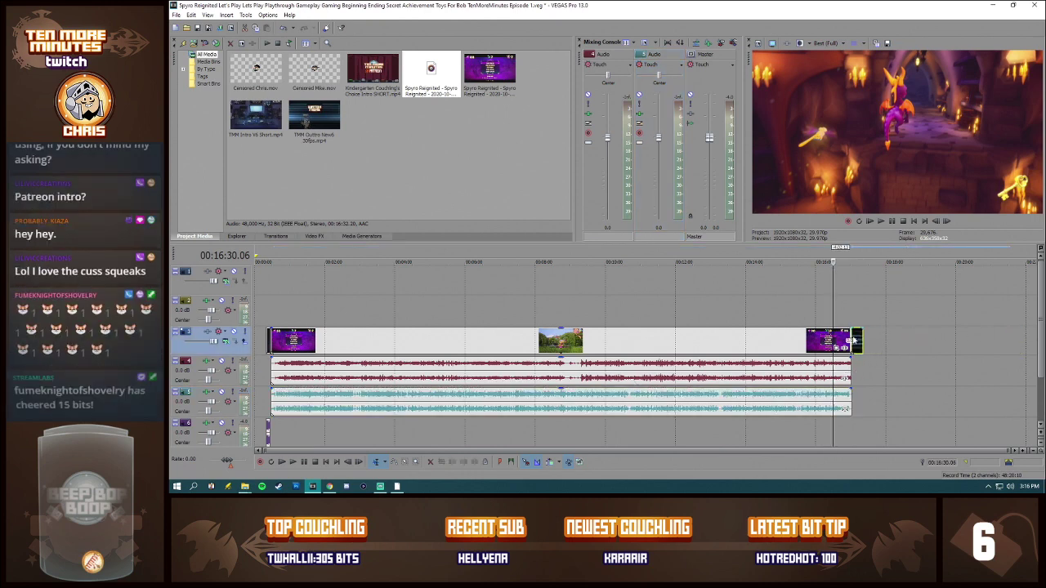
# Step: Play the new gameplay footage with its commentary from the first frame after the intro
pyautogui.click(269, 339)
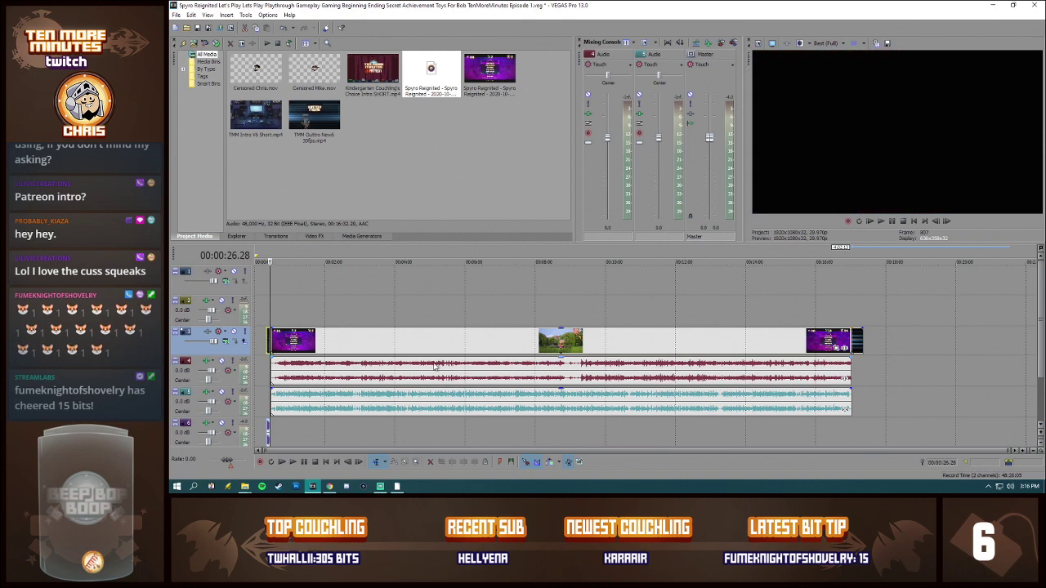
pyautogui.scroll(5, 434, 367)
pyautogui.scroll(2, 623, 376)
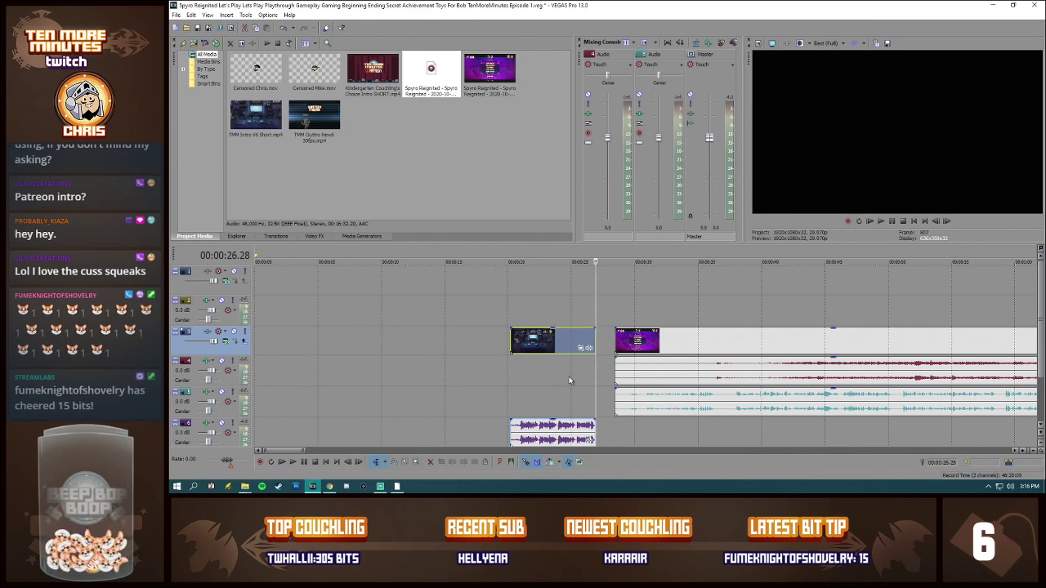
pyautogui.click(615, 342)
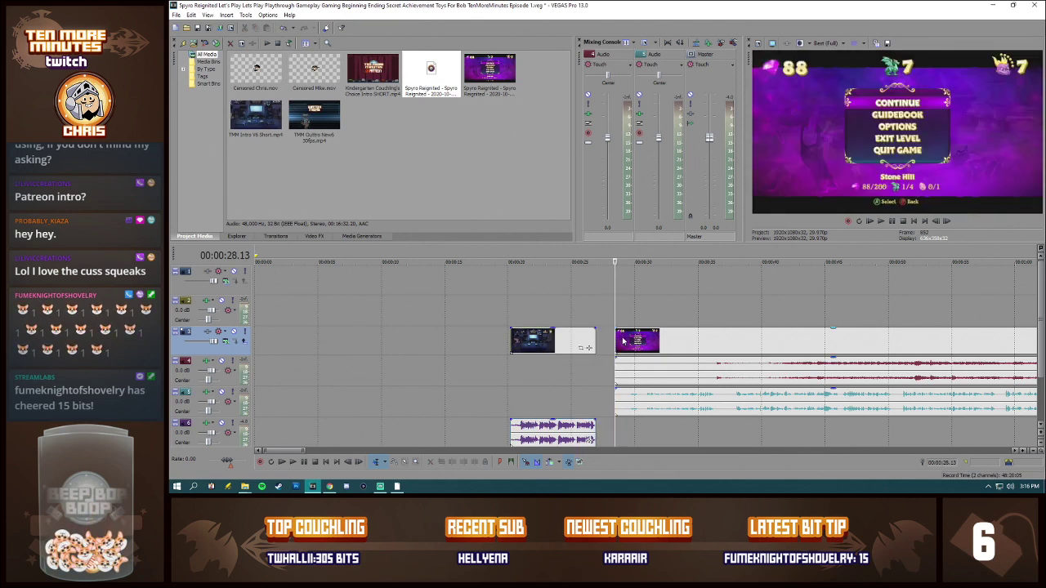
pyautogui.press('space')
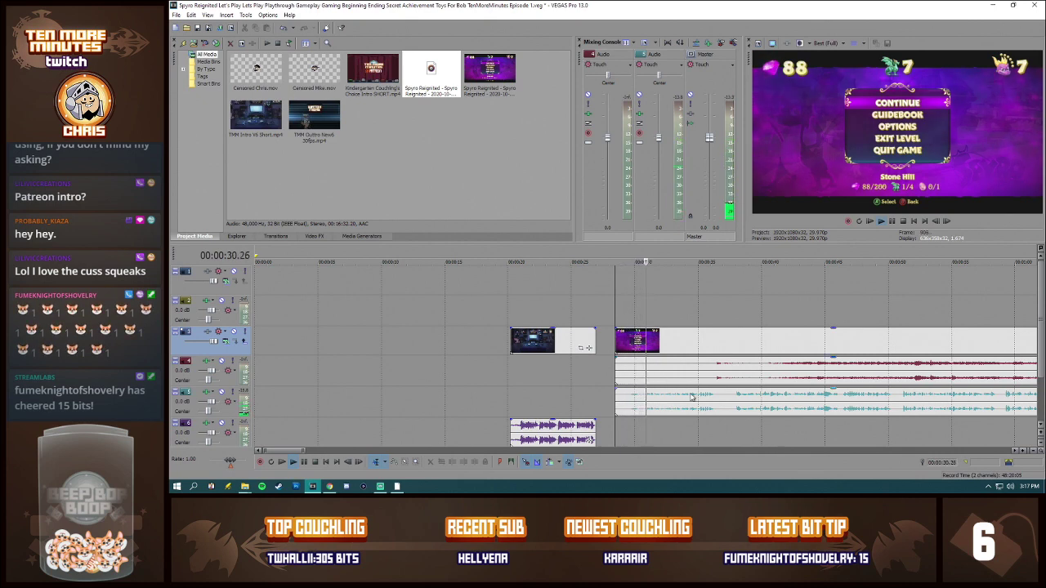
# Step: Split the gameplay video and both of its audio tracks at about 00:00:38, where Spyro starts moving after the pause menu
pyautogui.click(735, 396)
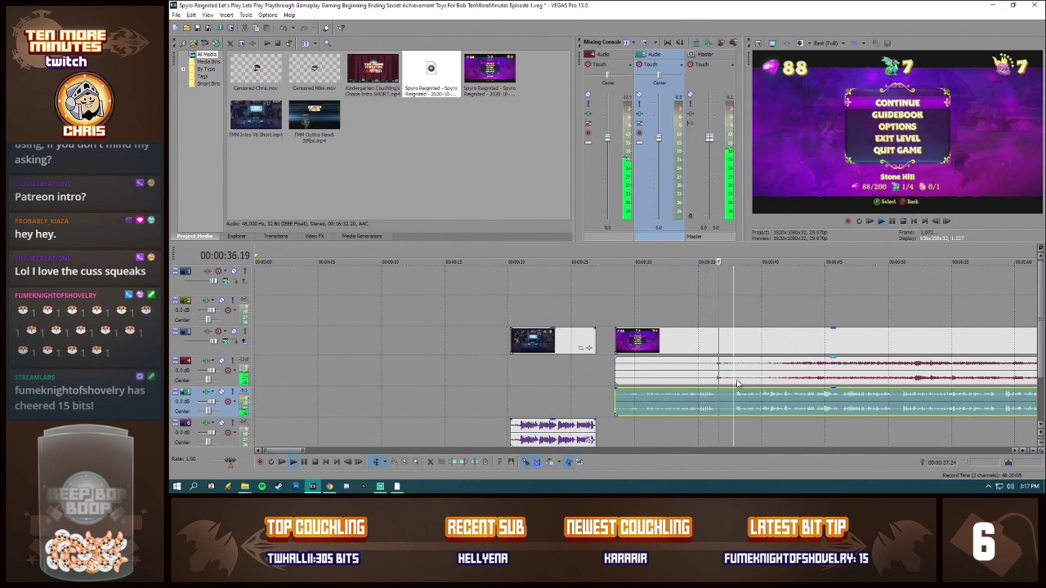
pyautogui.click(738, 378)
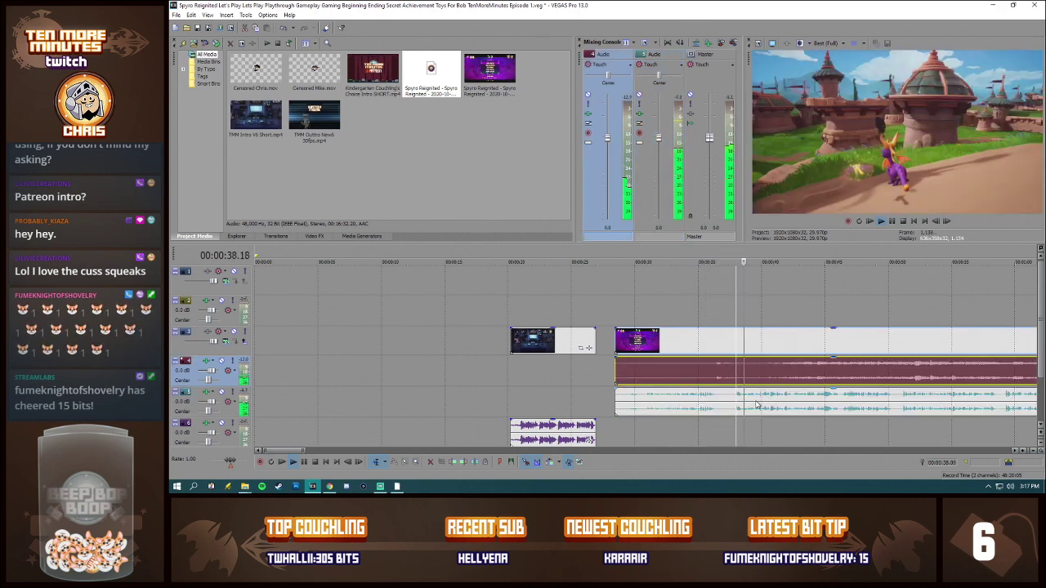
pyautogui.press('space')
pyautogui.press('s')
pyautogui.click(737, 403)
pyautogui.press('s')
pyautogui.click(722, 403)
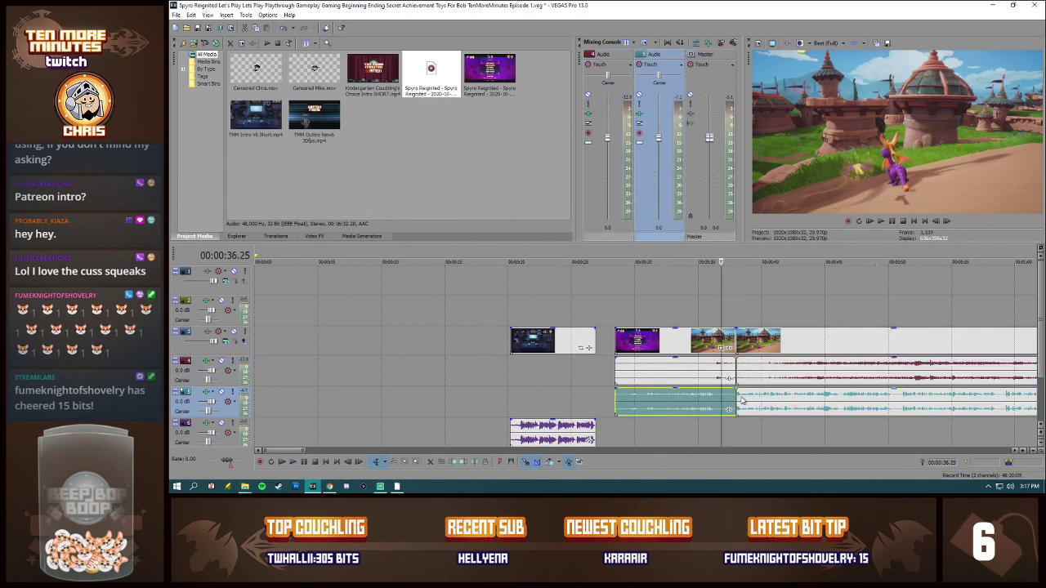
# Step: Delete the video, game audio and commentary pieces in front of the split
pyautogui.click(694, 374)
pyautogui.press('Delete')
pyautogui.click(697, 392)
pyautogui.press('Delete')
# Step: Move the remaining gameplay video with both audio tracks directly against the end of the intro clip
pyautogui.click(746, 349)
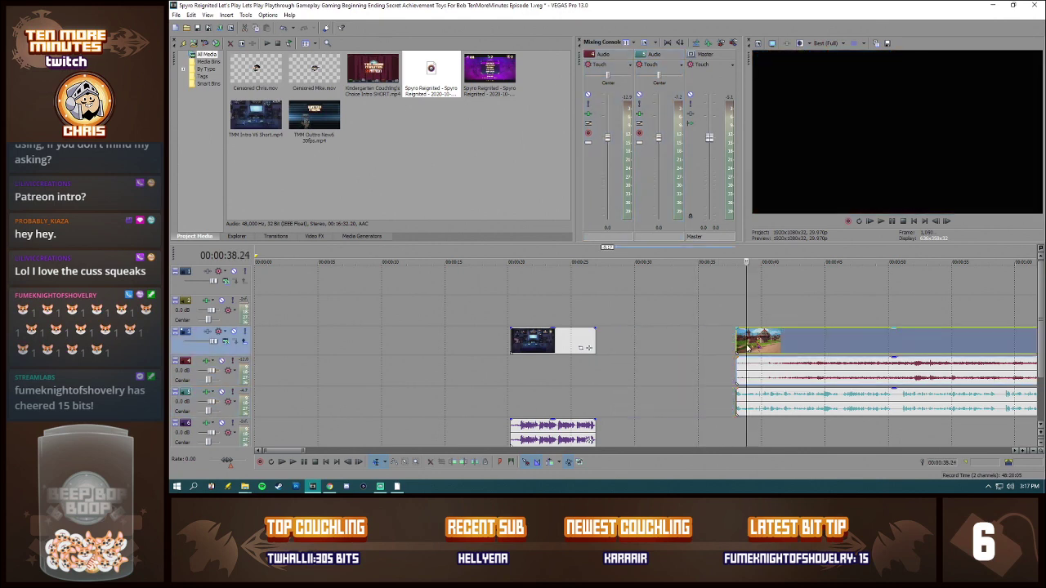
pyautogui.moveTo(776, 349); pyautogui.dragTo(634, 346)
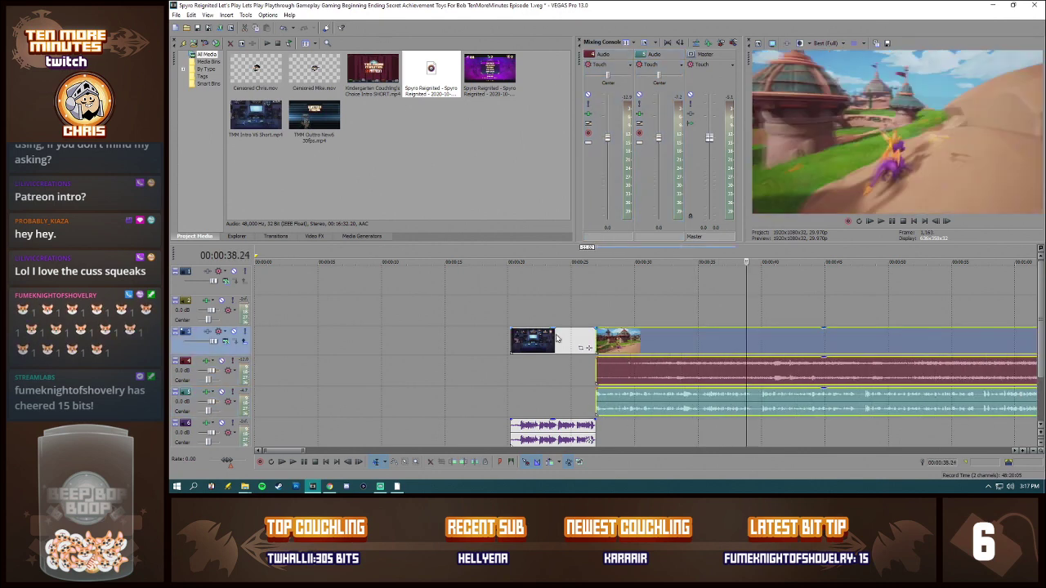
pyautogui.click(541, 342)
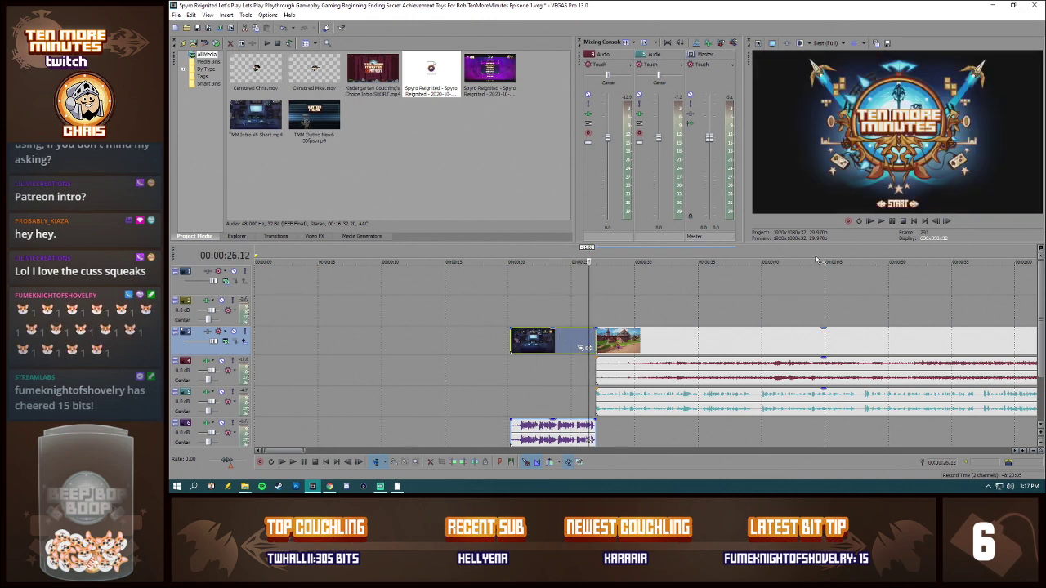
# Step: Lower the preview quality to Good (Half) and test playback from the start of the gameplay footage
pyautogui.click(841, 45)
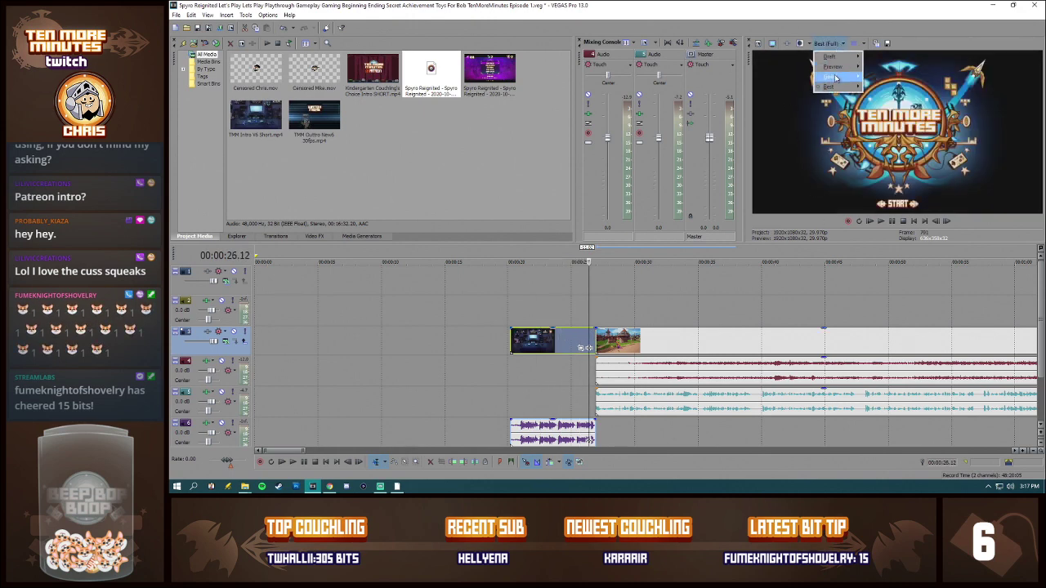
pyautogui.moveTo(835, 78)
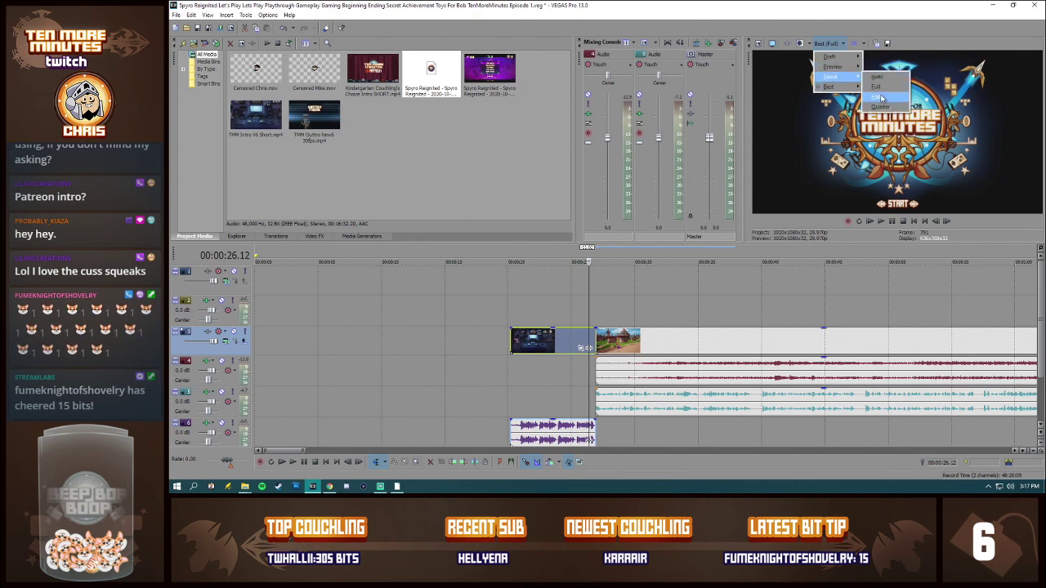
pyautogui.click(880, 98)
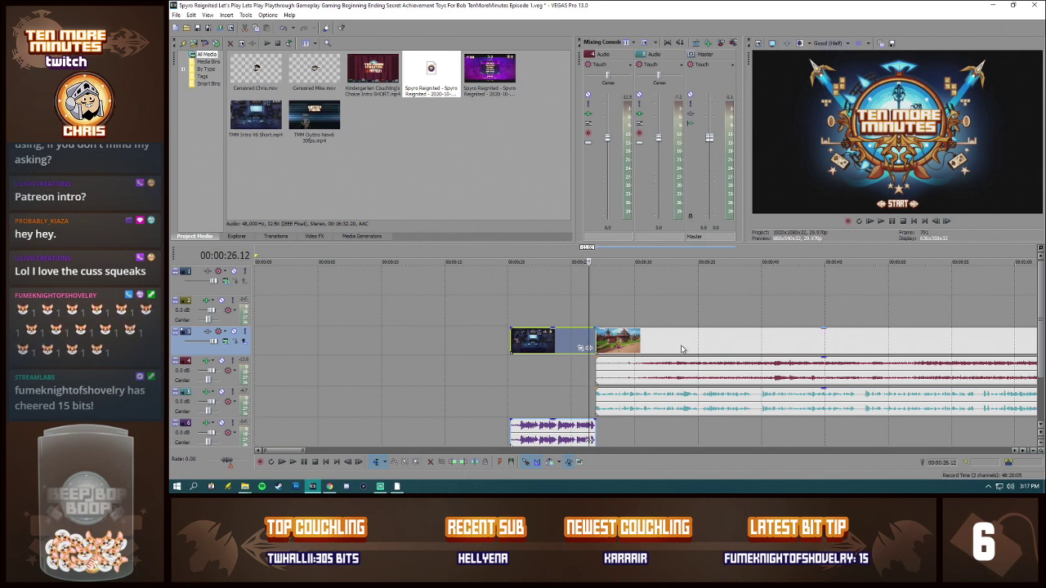
pyautogui.click(599, 314)
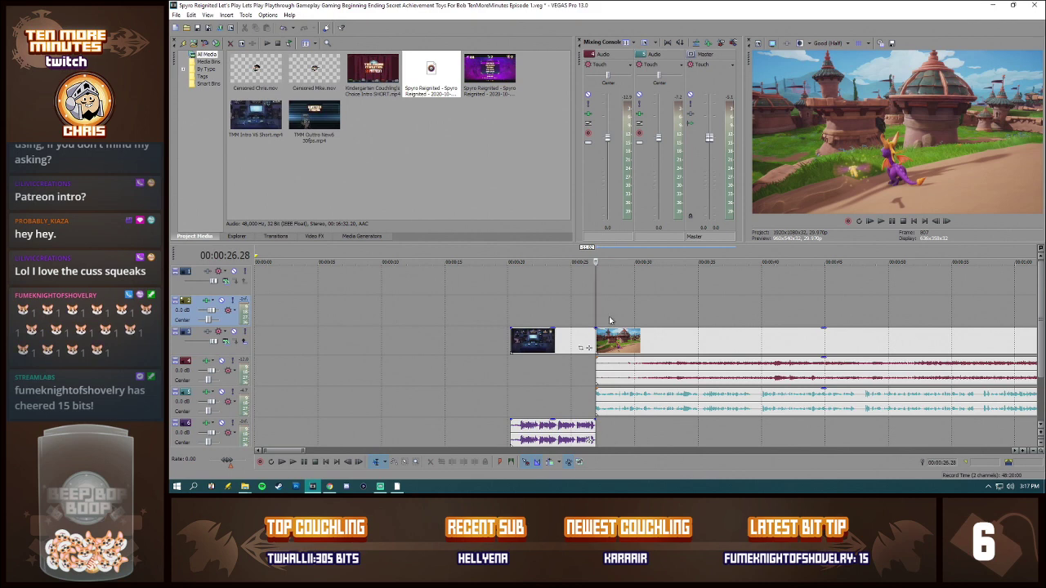
pyautogui.scroll(-3, 621, 318)
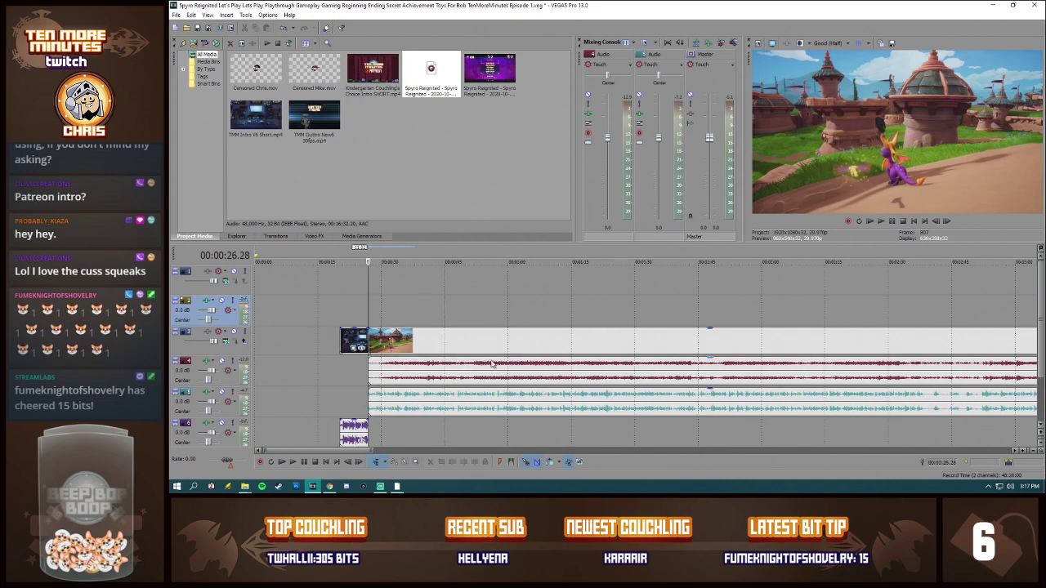
pyautogui.click(370, 342)
pyautogui.press('space')
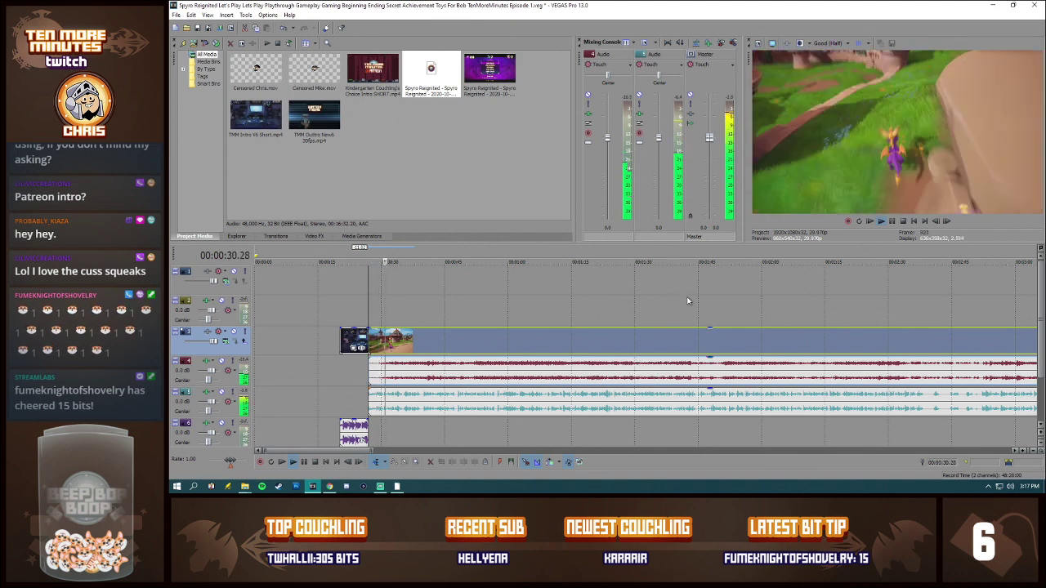
pyautogui.press('space')
# Step: Reduce the preview quality to Preview (Quarter) and play the gameplay footage from its first frame
pyautogui.click(812, 45)
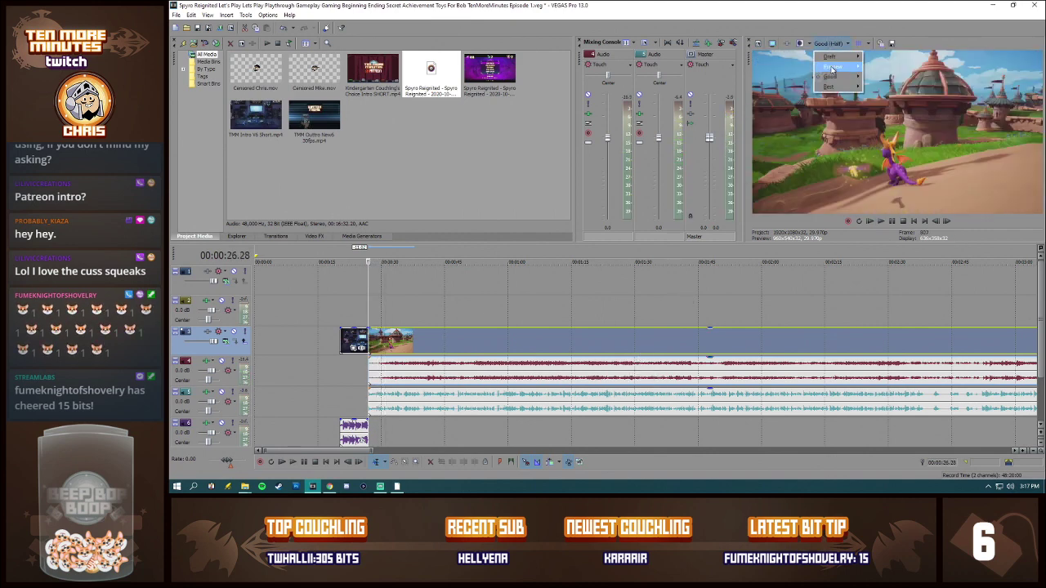
pyautogui.moveTo(833, 66)
pyautogui.click(879, 97)
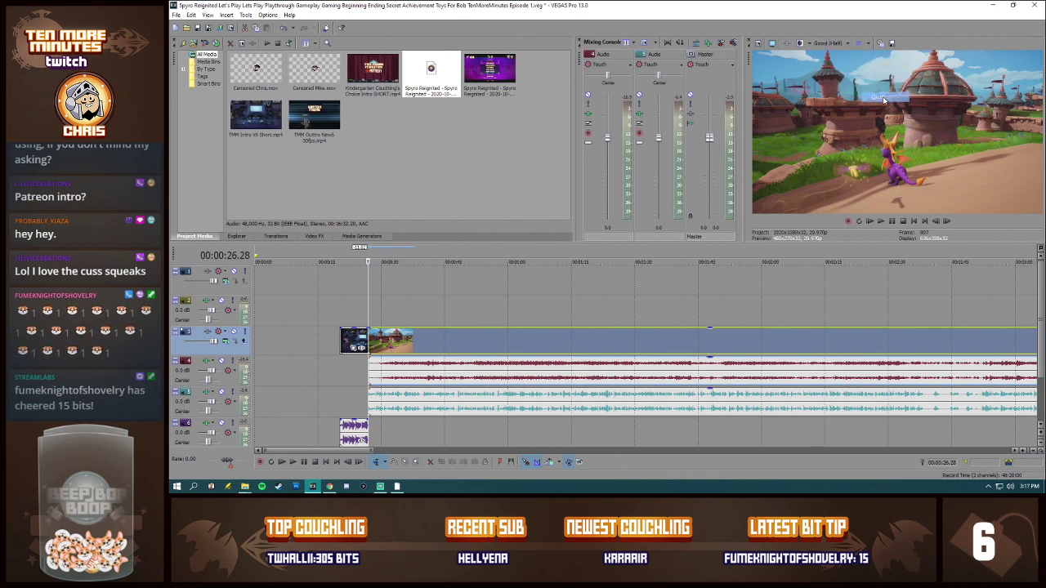
pyautogui.click(368, 319)
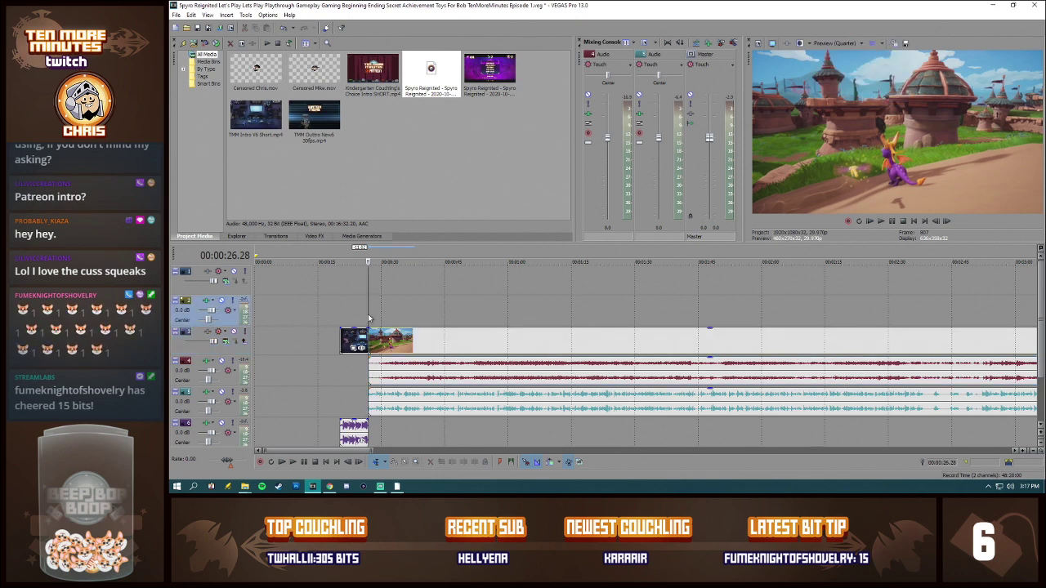
pyautogui.press('space')
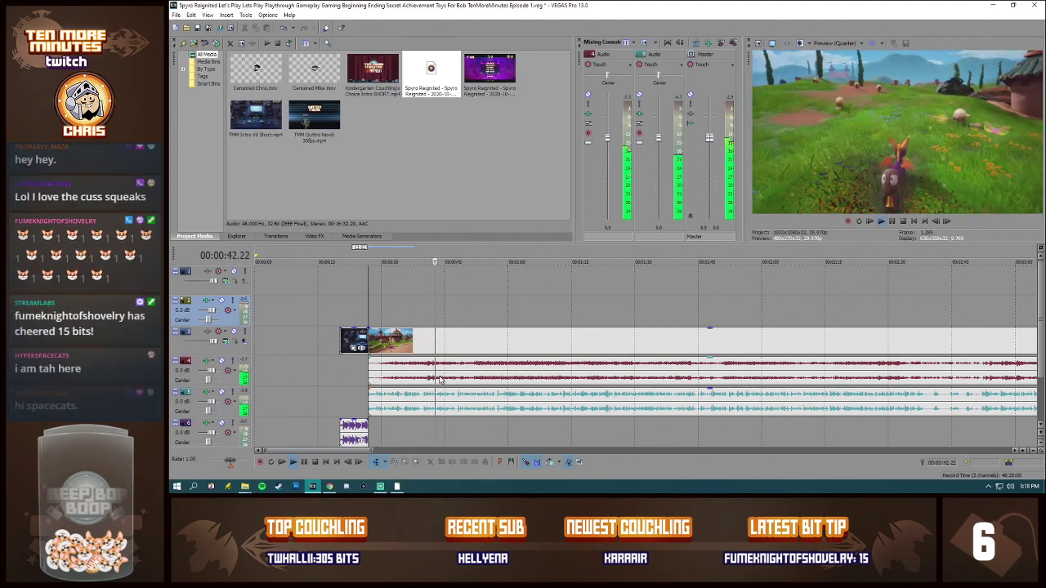
# Step: Listen to the commentary in short stretches from 00:00:44.29 onward
pyautogui.click(445, 378)
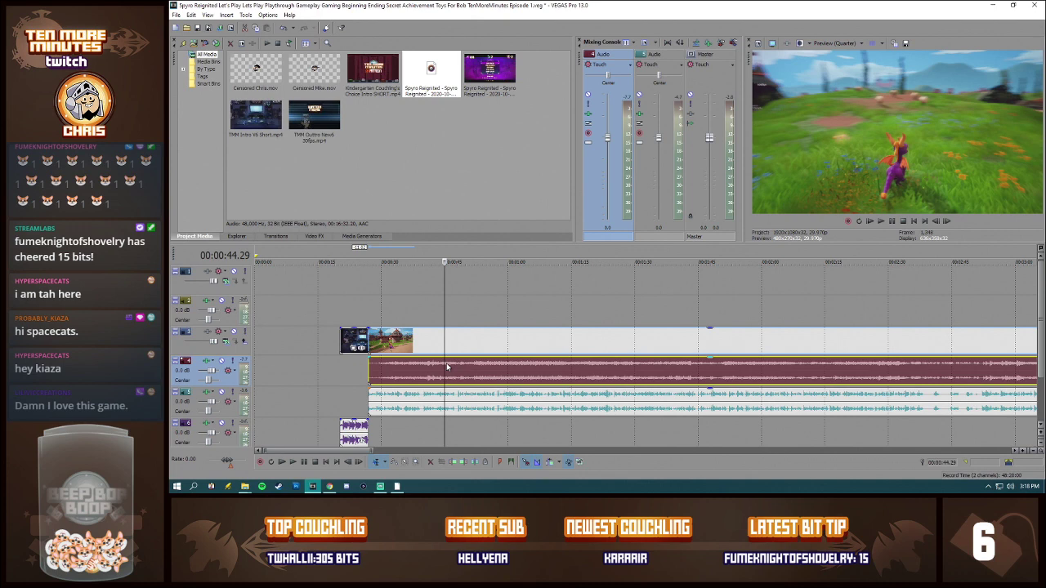
pyautogui.press('space')
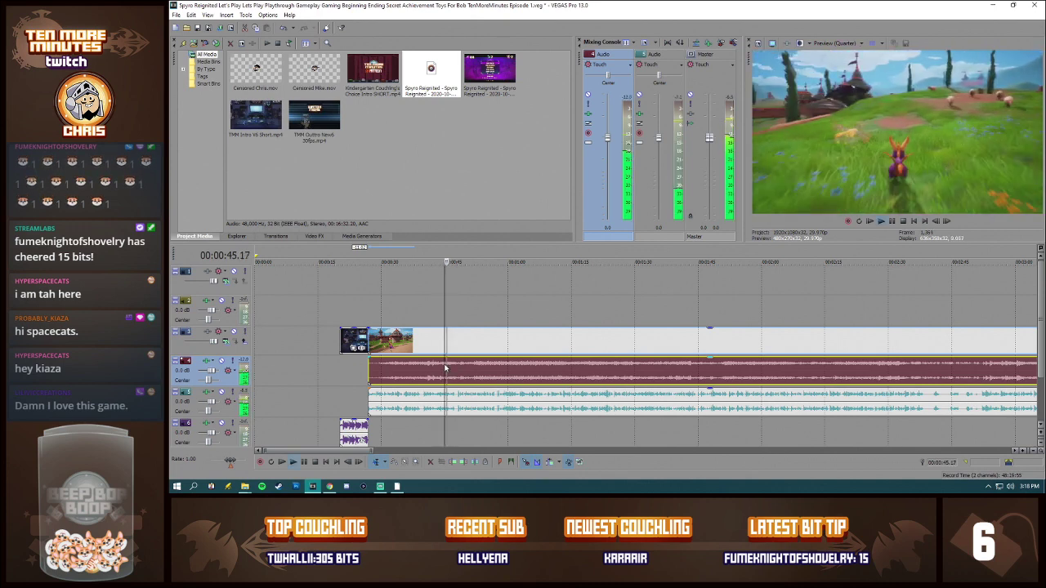
pyautogui.press('space')
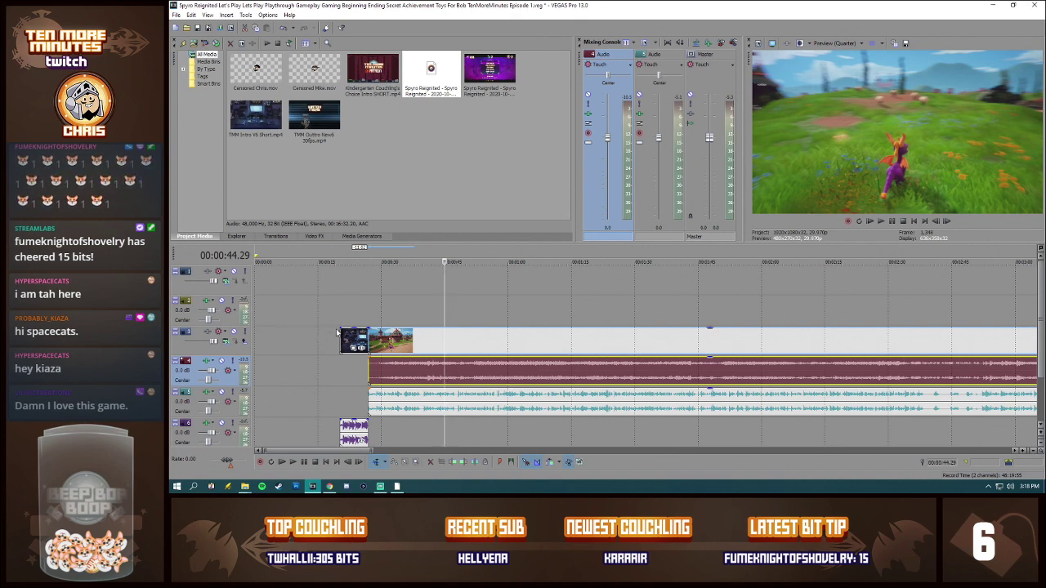
pyautogui.click(451, 346)
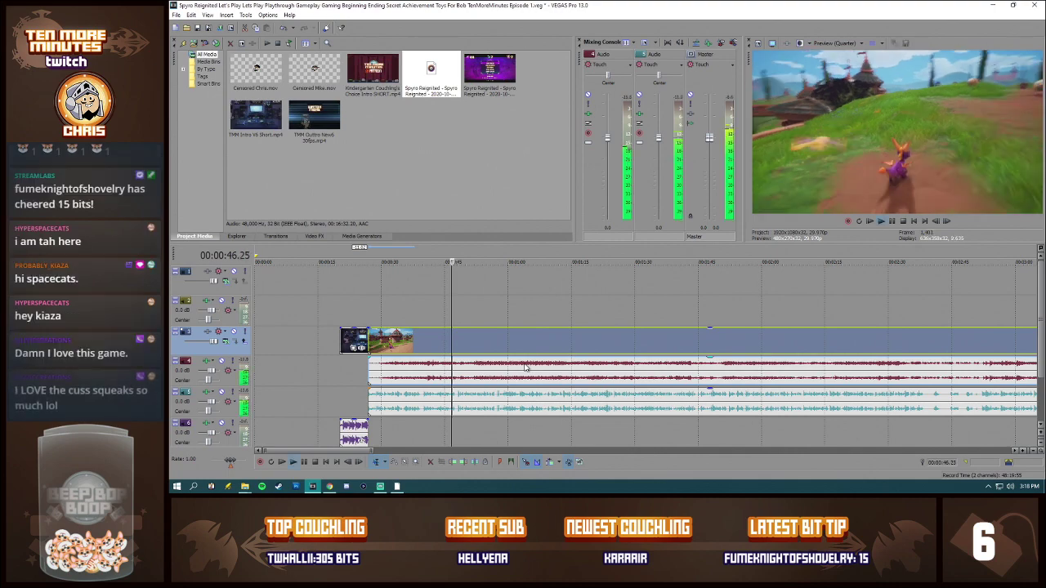
pyautogui.press('space')
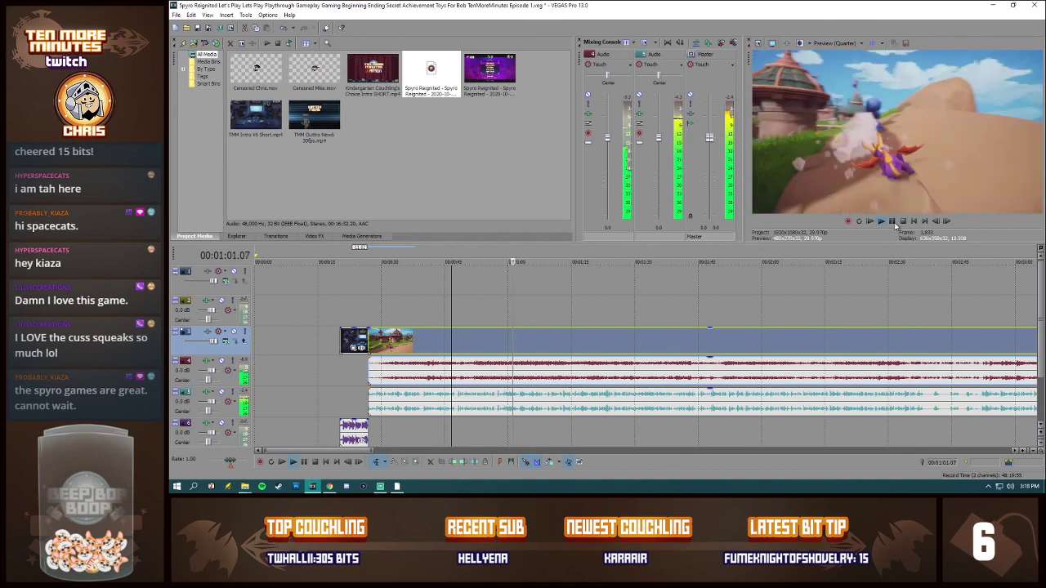
# Step: Drop the preview quality to Draft (Quarter) and review the footage from 00:01:03.11 to about 00:01:34
pyautogui.click(523, 374)
pyautogui.press('Return')
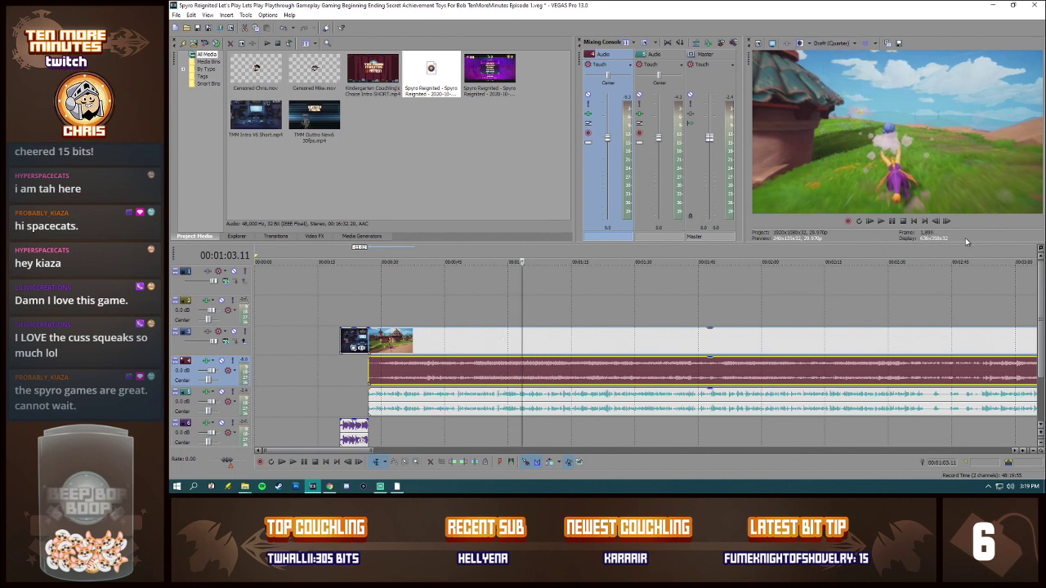
pyautogui.click(522, 335)
pyautogui.press('space')
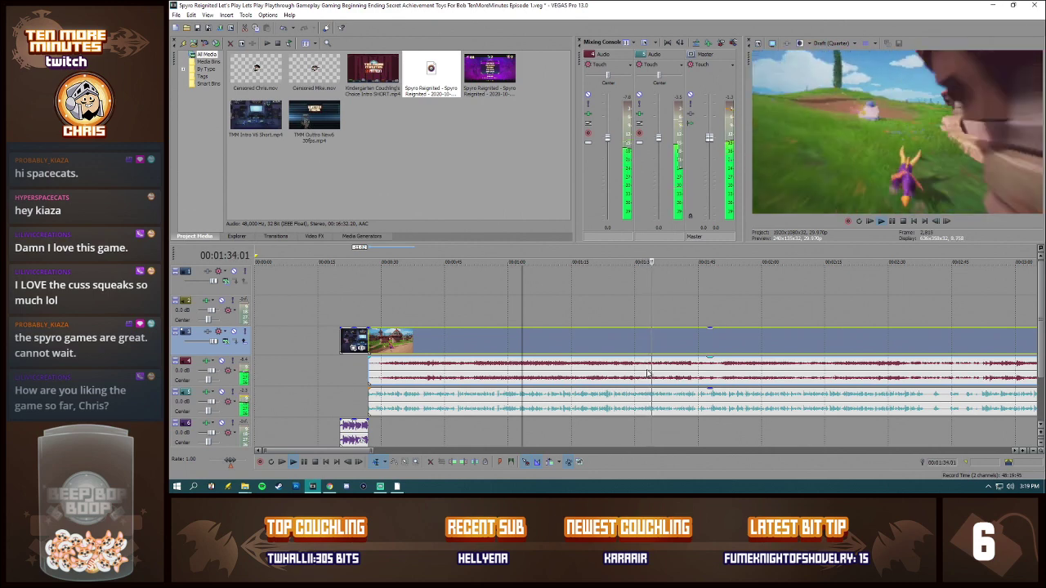
pyautogui.click(648, 372)
pyautogui.click(640, 283)
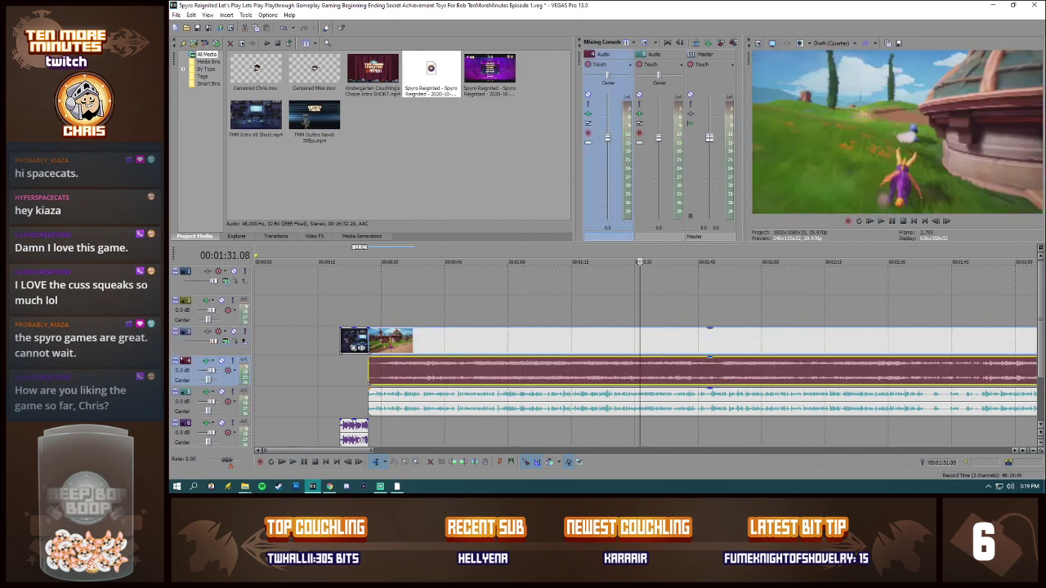
pyautogui.click(635, 281)
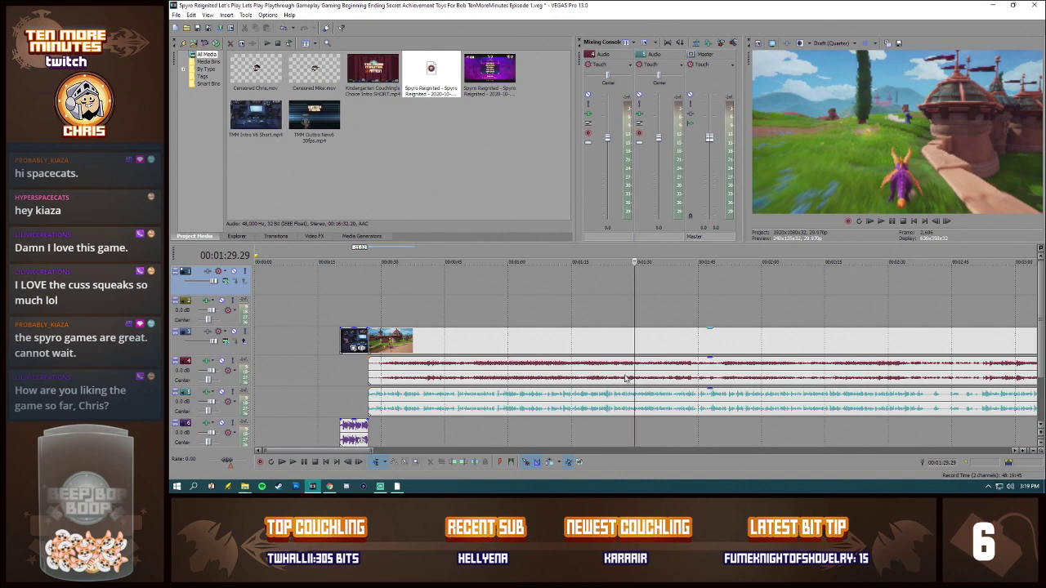
# Step: Place a Censored face clip with its sound on the two topmost tracks, starting at 00:01:06.22
pyautogui.click(258, 74)
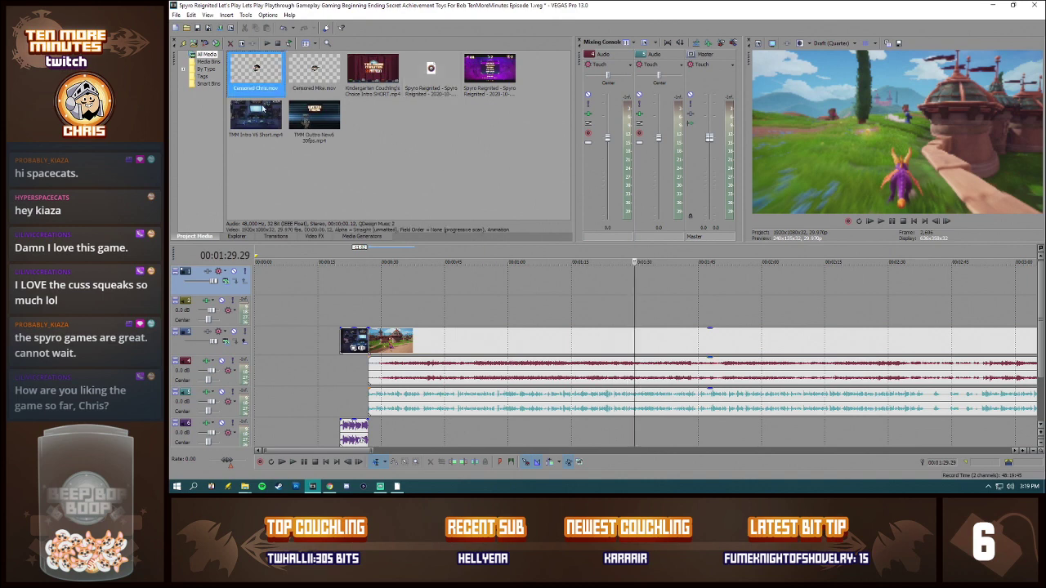
pyautogui.moveTo(537, 289); pyautogui.dragTo(530, 286)
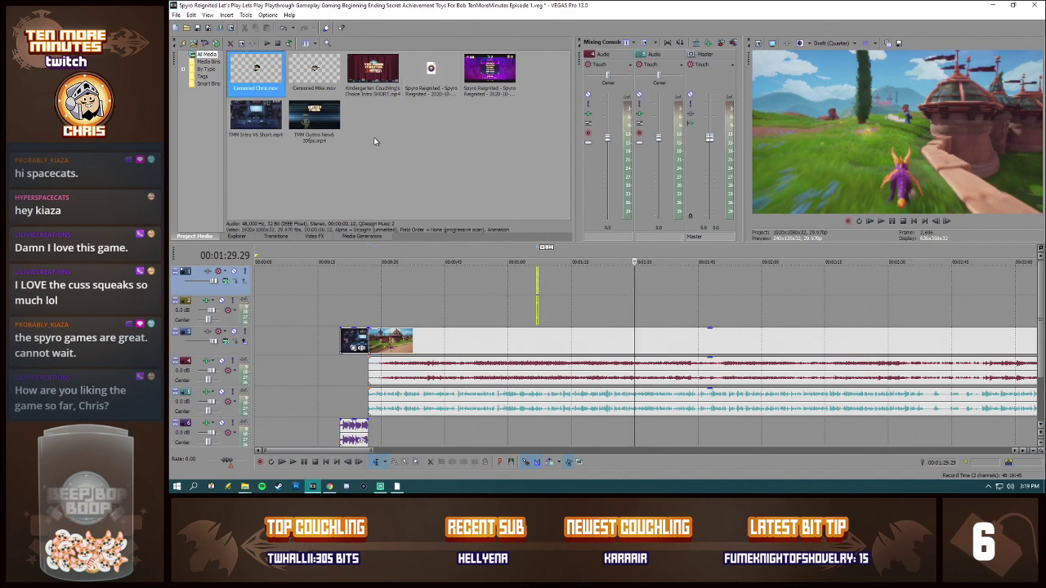
pyautogui.click(323, 79)
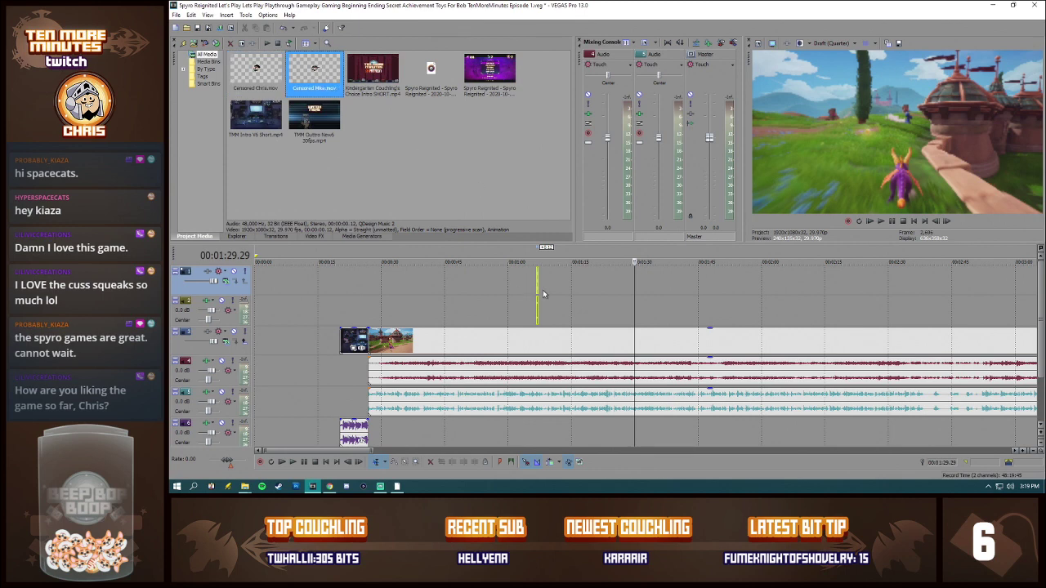
pyautogui.moveTo(536, 301); pyautogui.dragTo(537, 301)
pyautogui.scroll(10, 709, 292)
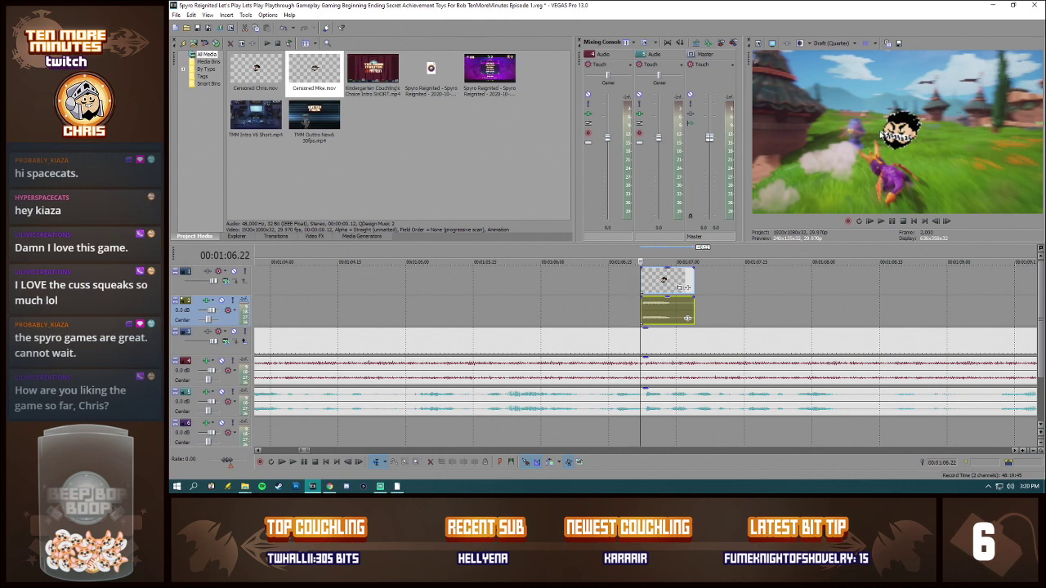
# Step: Split the commentary at 00:01:06.22 and 00:01:07.01 under the Censored clip, and lower the gain of the piece between to -Inf dB
pyautogui.click(613, 291)
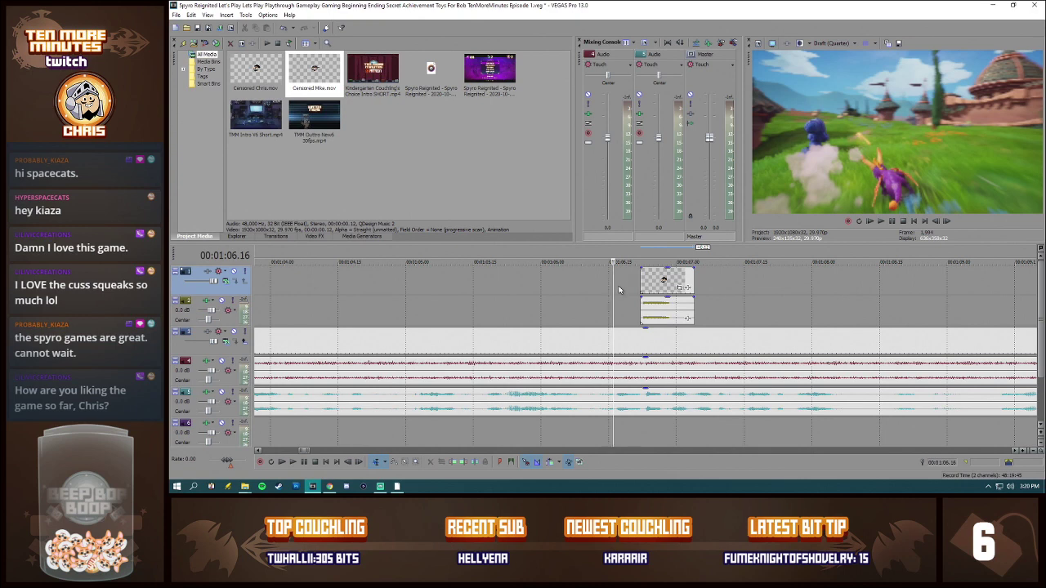
pyautogui.click(643, 401)
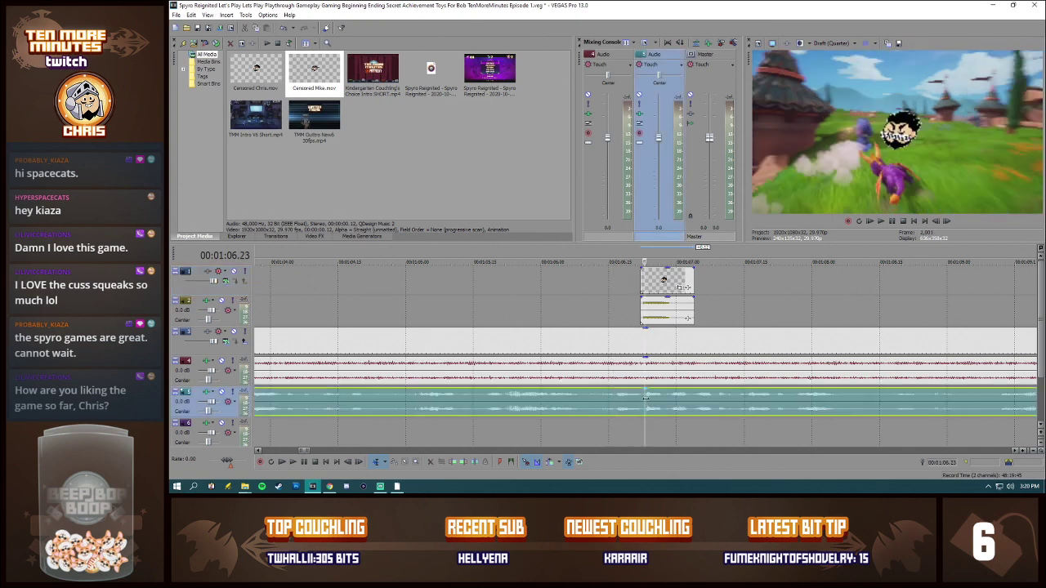
pyautogui.press('s')
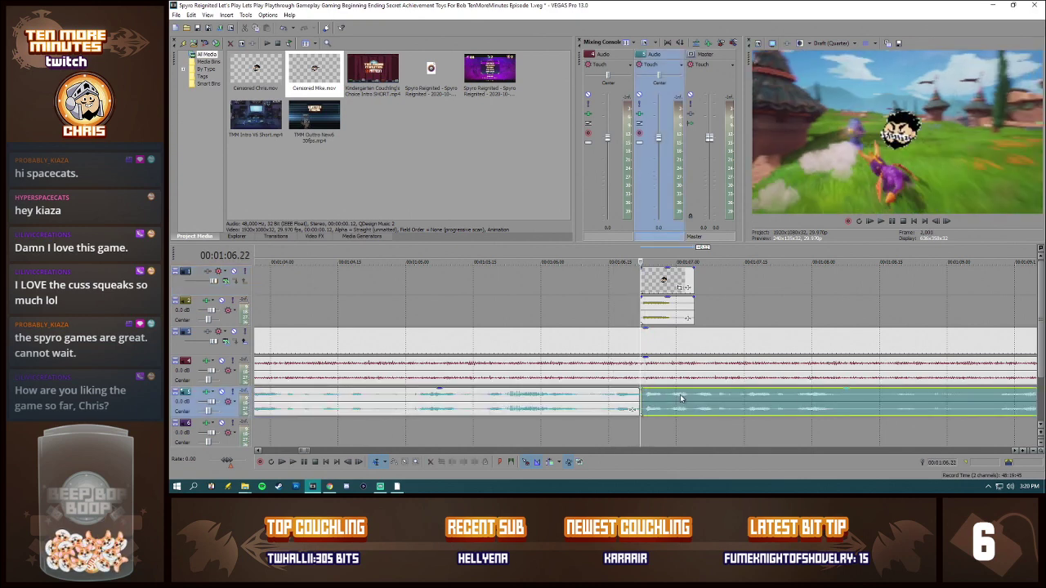
pyautogui.click(678, 398)
pyautogui.press('s')
pyautogui.click(668, 402)
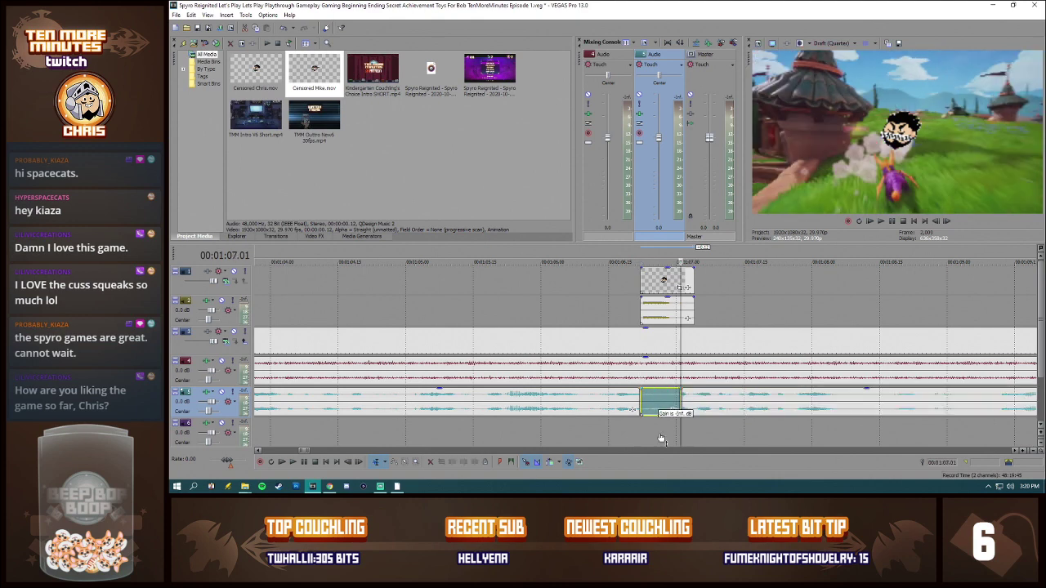
# Step: Play the censored passage from shortly before the Censored clip to check its timing
pyautogui.click(622, 300)
pyautogui.click(590, 303)
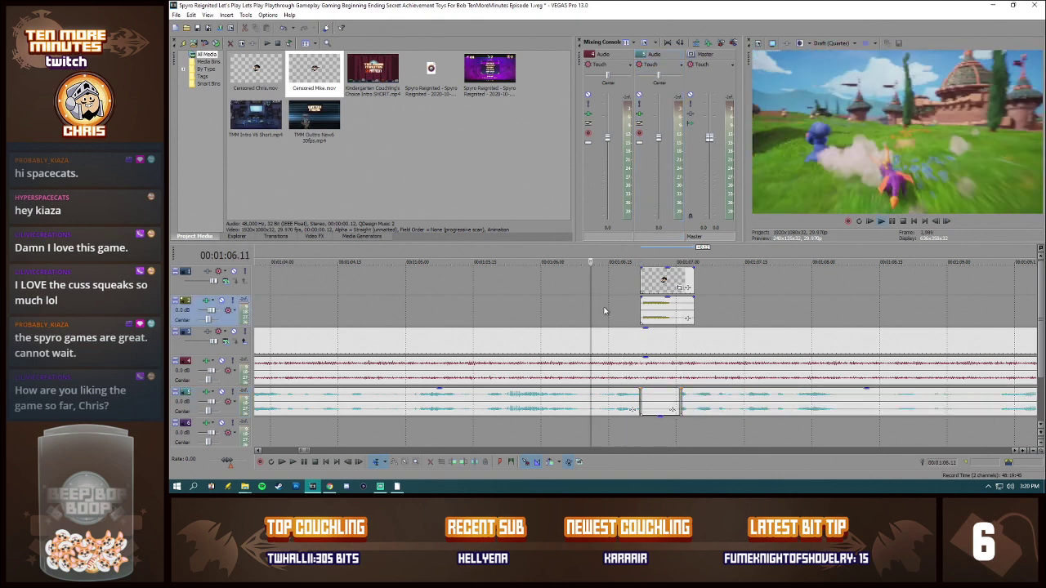
pyautogui.press('space')
pyautogui.press('space')
pyautogui.click(546, 311)
pyautogui.press('space')
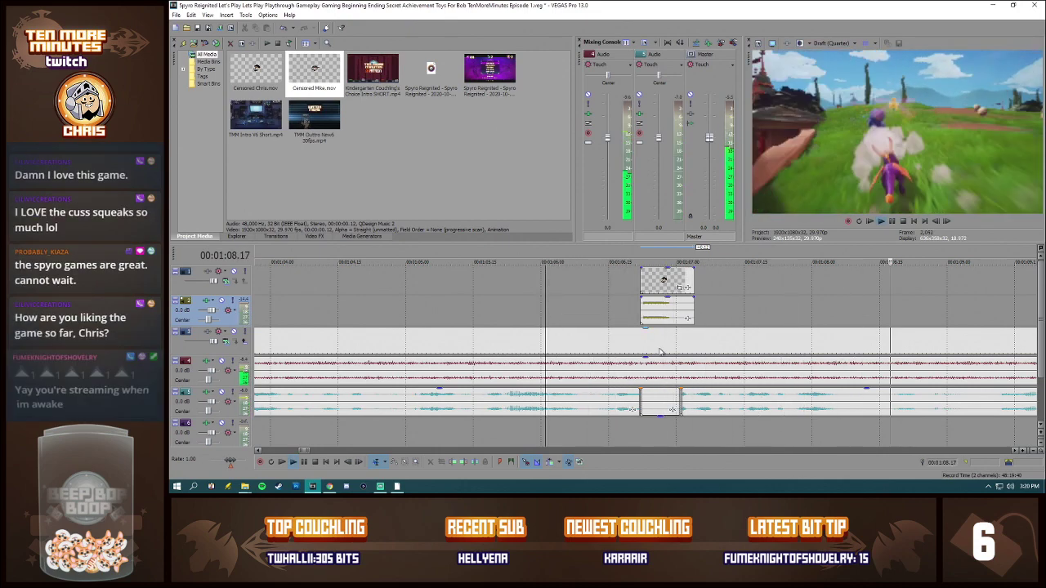
# Step: Stop playback and undo the commentary mute, its two splits and the placement of the Censored clip
pyautogui.press('space')
pyautogui.click(663, 413)
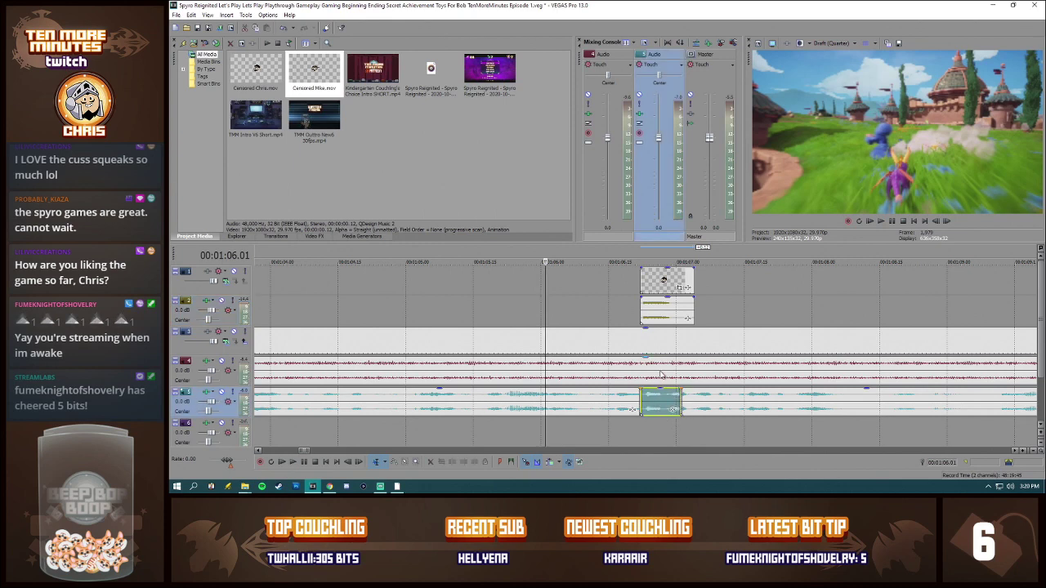
pyautogui.hotkey('ctrl', 'z')
pyautogui.hotkey('ctrl', 'z')
pyautogui.hotkey('ctrl', 'z')
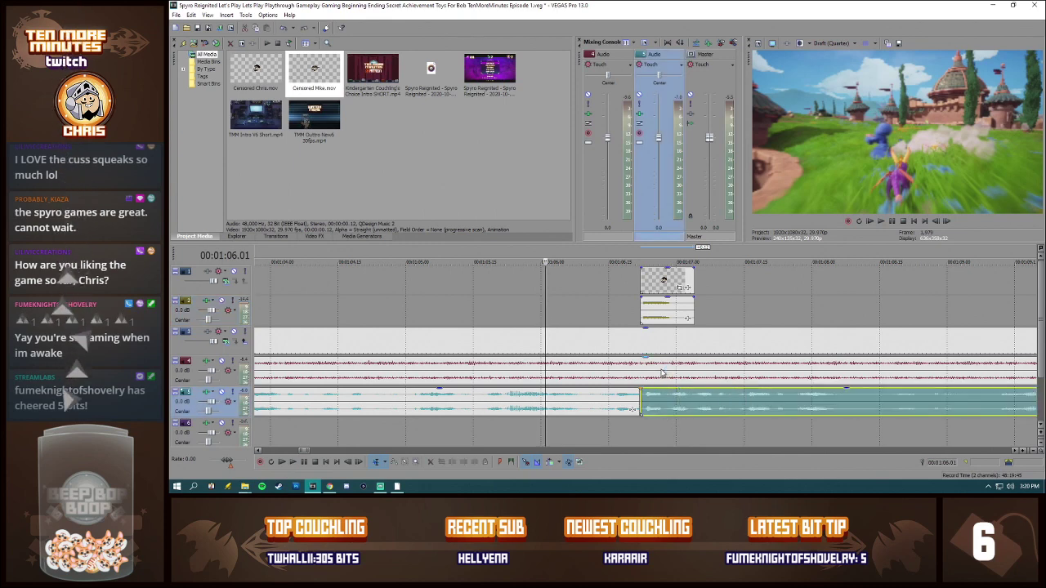
pyautogui.click(626, 302)
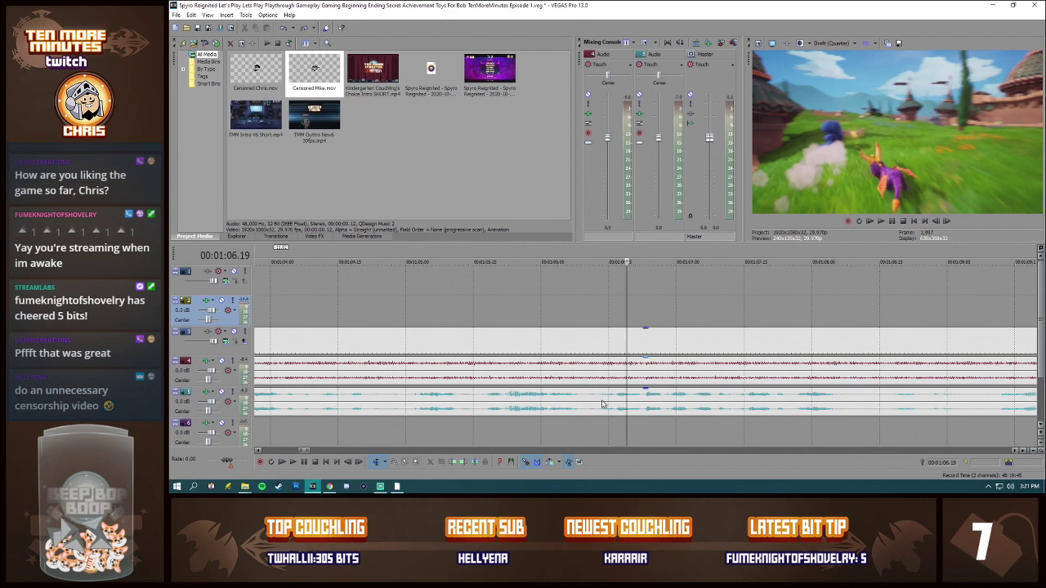
# Step: Place a Censored face clip with its sound on the two topmost tracks at about 00:01:07, and delete it again
pyautogui.click(674, 376)
pyautogui.scroll(-3, 683, 377)
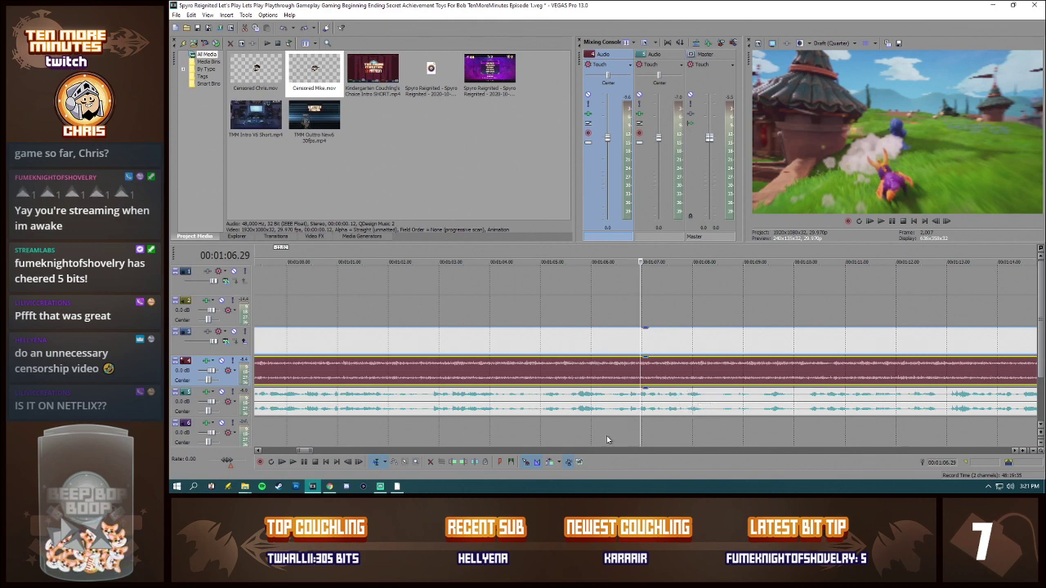
pyautogui.scroll(-2, 650, 404)
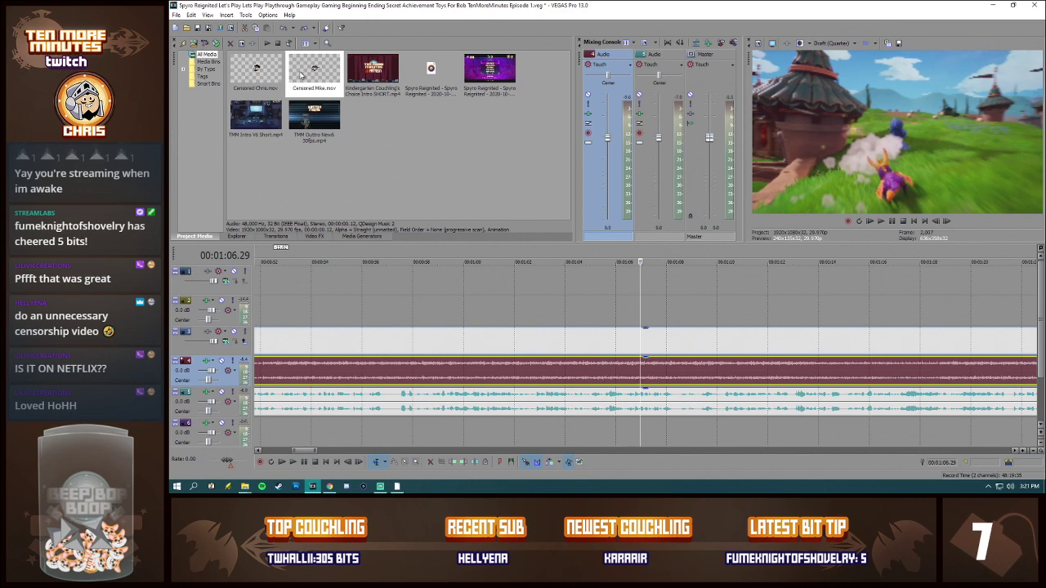
pyautogui.moveTo(302, 73); pyautogui.dragTo(648, 310)
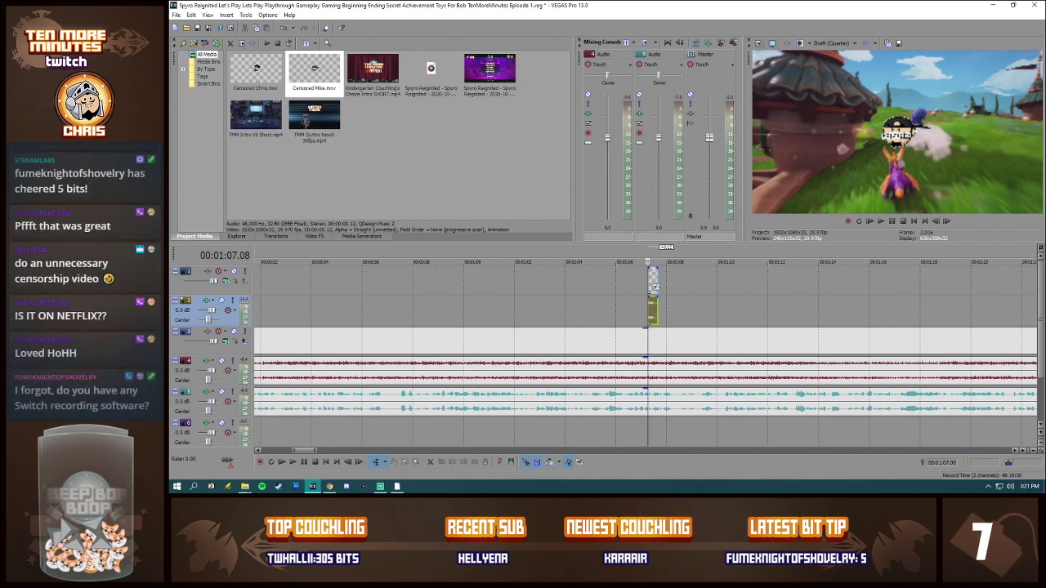
pyautogui.click(651, 304)
pyautogui.press('Delete')
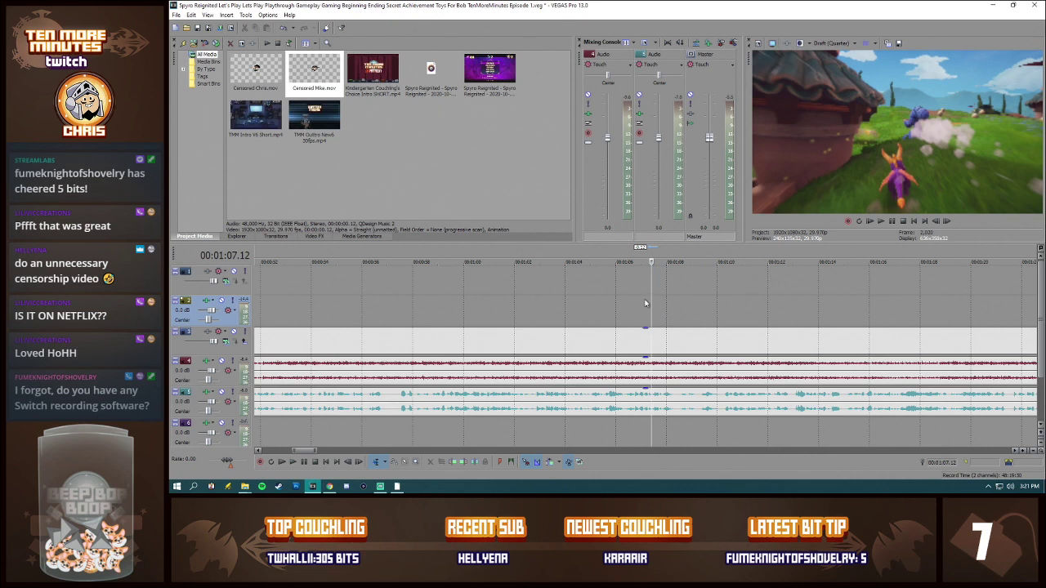
pyautogui.click(645, 304)
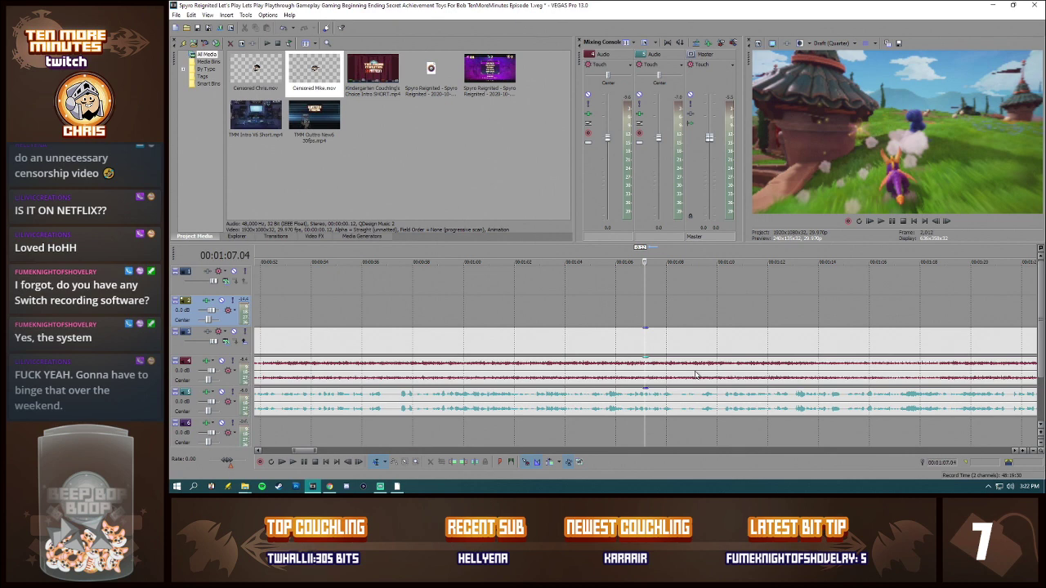
# Step: Look over the full episode timeline, checking the footage at 00:01:30.25, 00:06:26.03 and 00:08:21.22
pyautogui.scroll(-5, 696, 374)
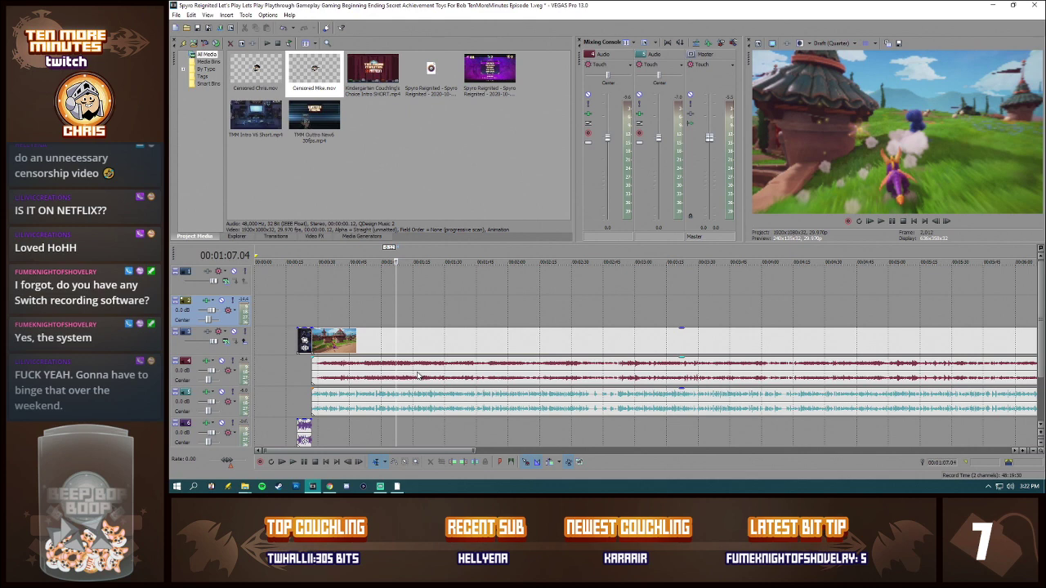
pyautogui.click(446, 343)
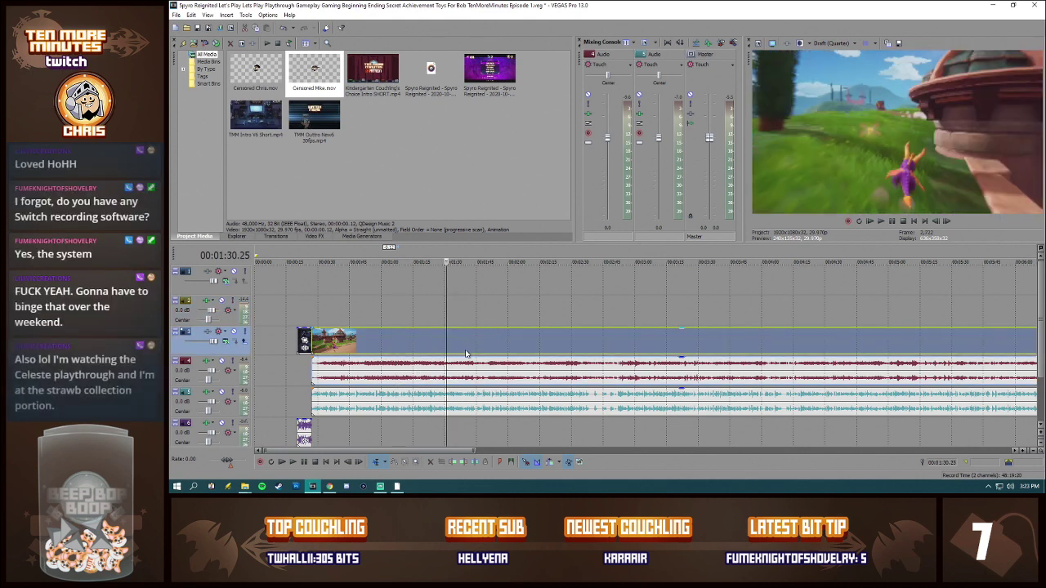
pyautogui.scroll(-3, 476, 356)
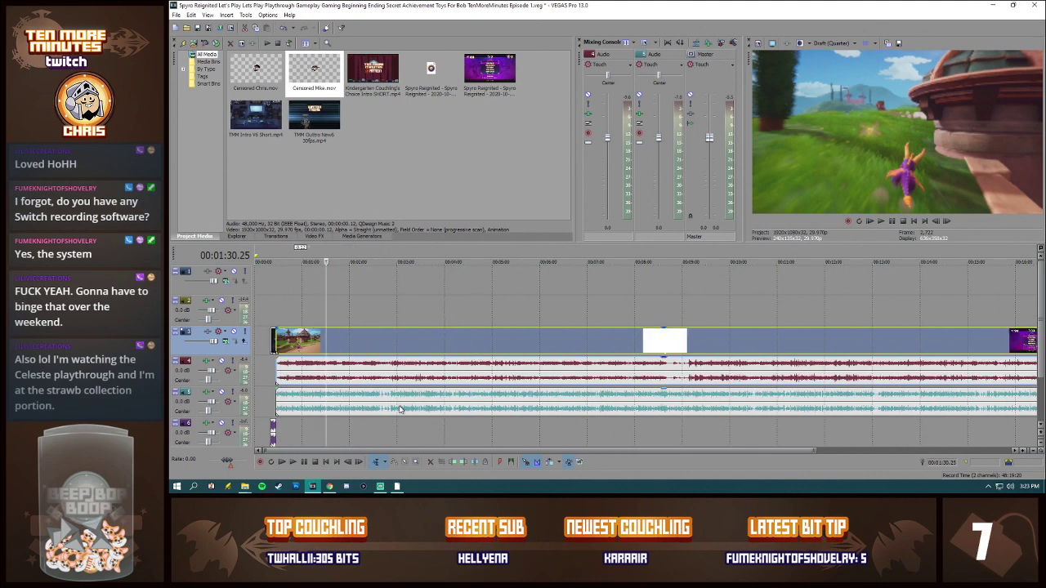
pyautogui.scroll(-1, 413, 380)
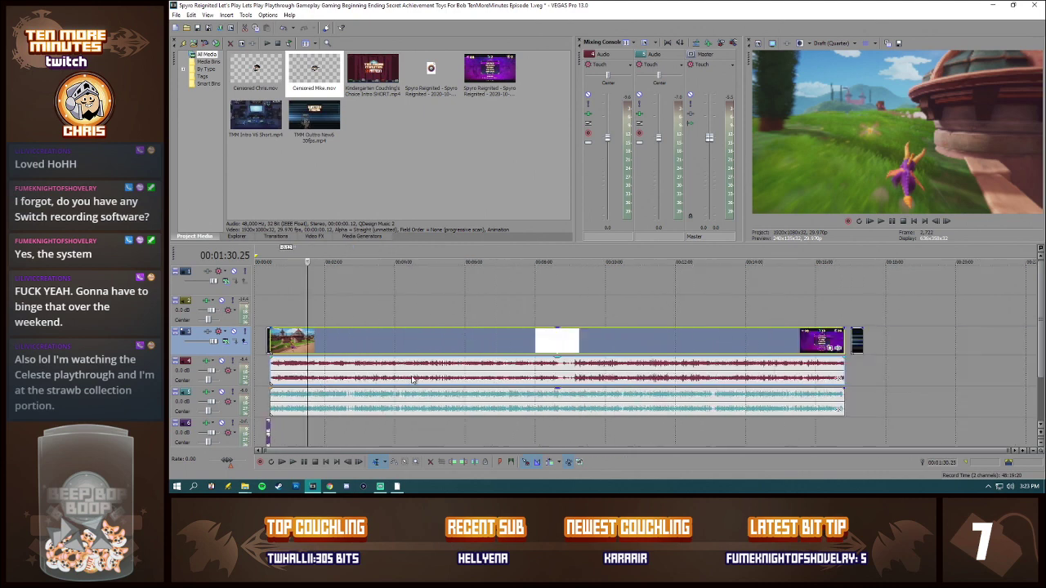
pyautogui.click(438, 377)
pyautogui.click(481, 375)
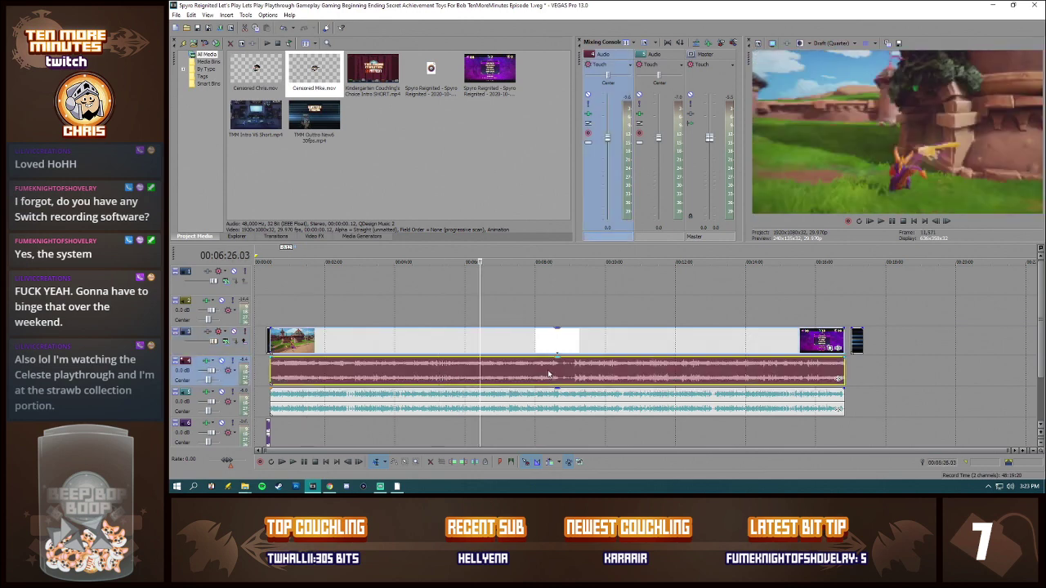
pyautogui.click(548, 373)
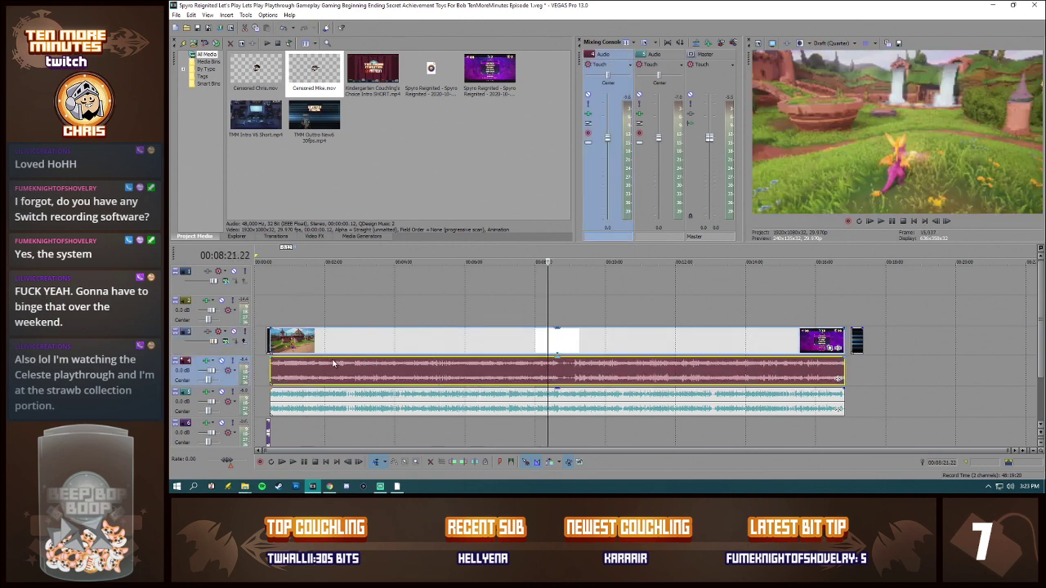
# Step: Review the footage and commentary from 00:02:37.19 to about 00:02:56
pyautogui.click(355, 376)
pyautogui.scroll(3, 535, 376)
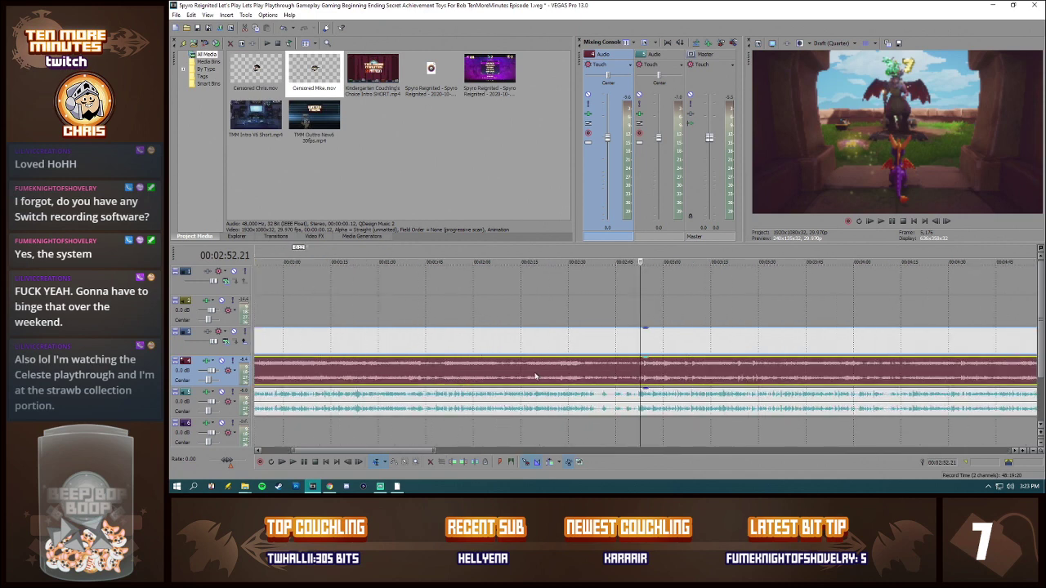
pyautogui.click(637, 375)
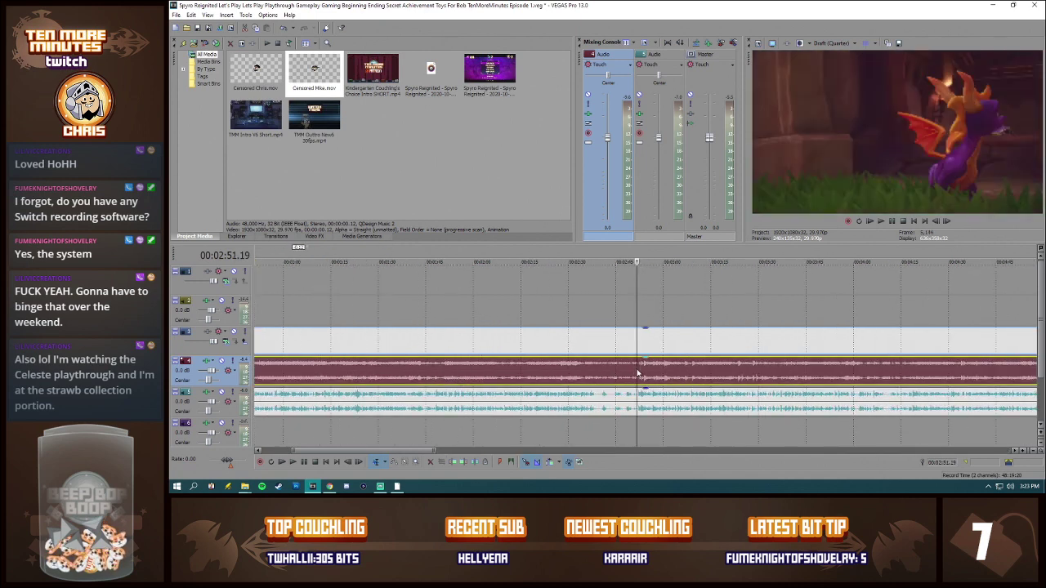
pyautogui.click(593, 376)
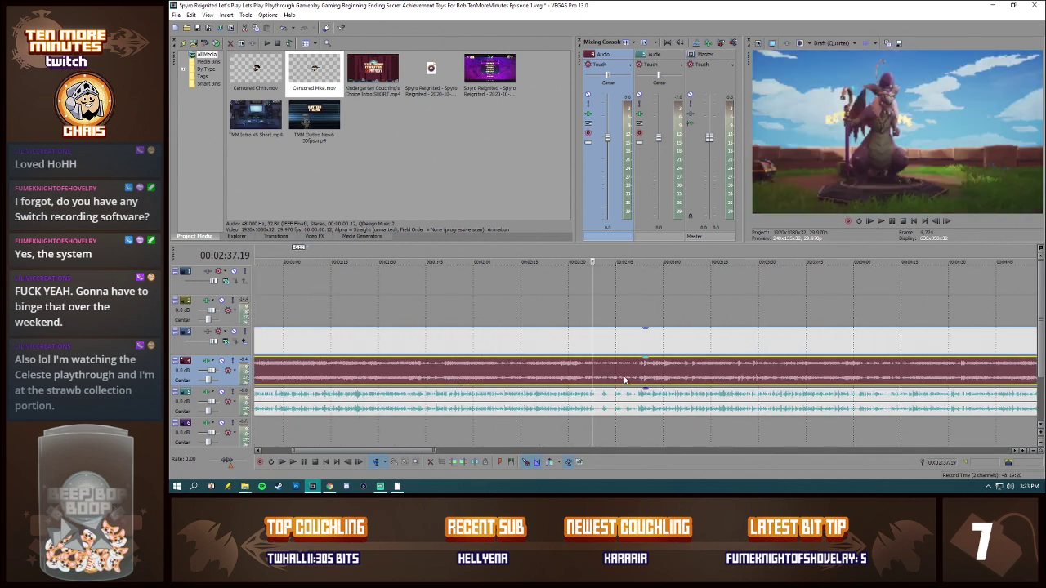
pyautogui.press('space')
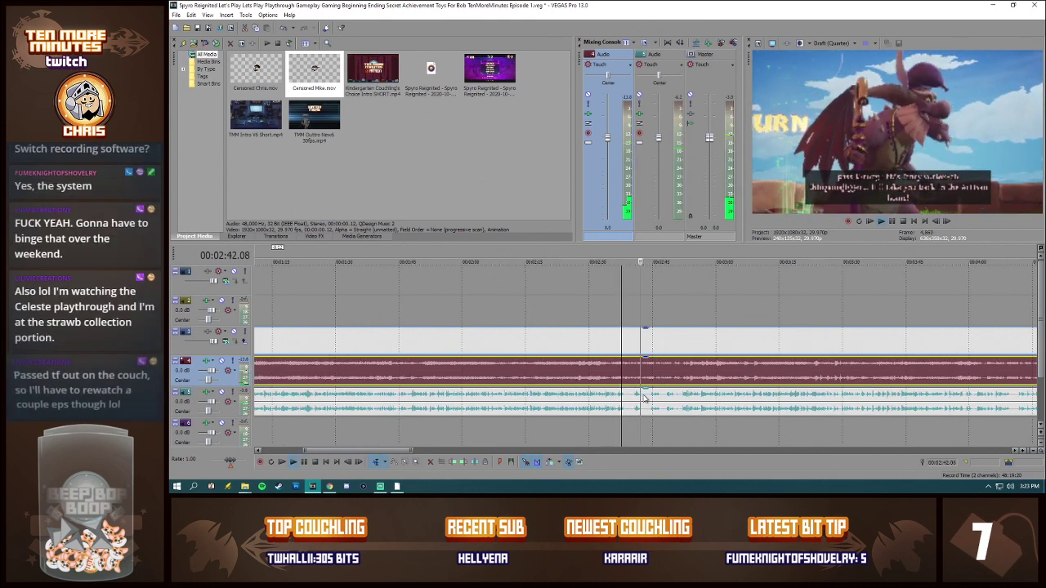
pyautogui.scroll(2, 654, 393)
pyautogui.scroll(2, 665, 389)
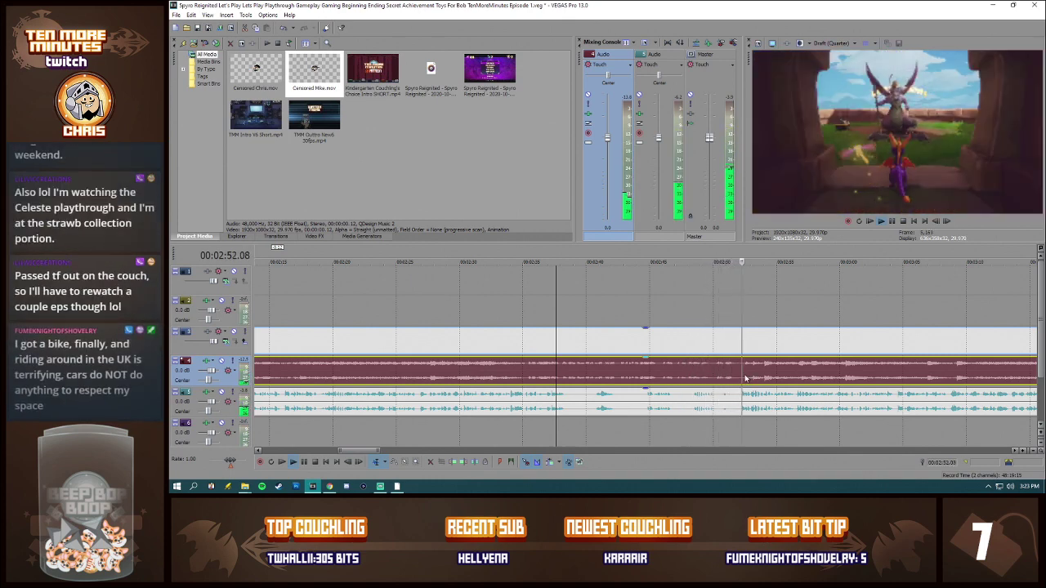
pyautogui.click(796, 386)
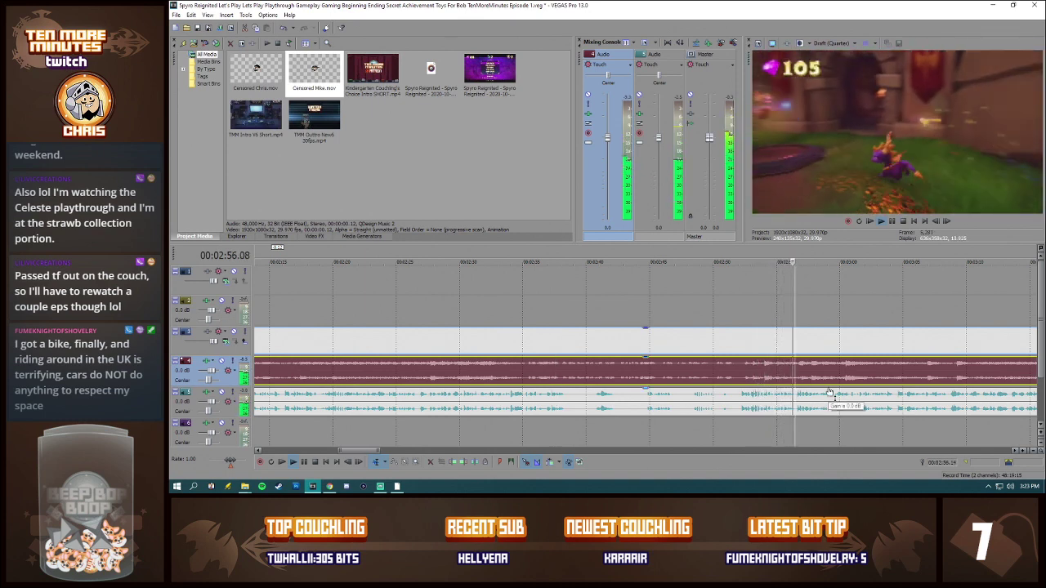
pyautogui.scroll(-3, 827, 394)
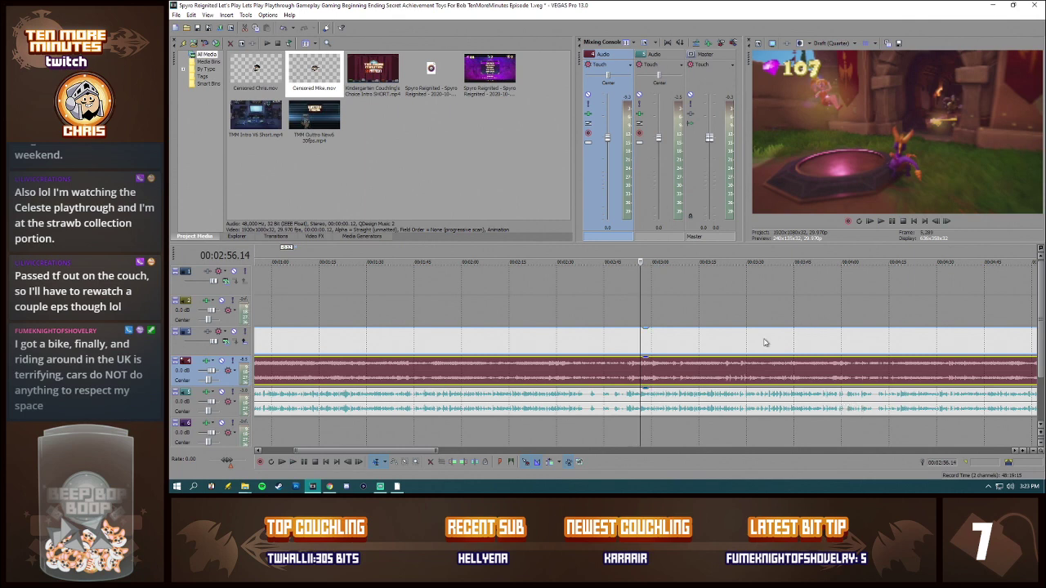
# Step: Move the outro clip on the gameplay video track back so it starts directly where the footage ends
pyautogui.scroll(-4, 767, 343)
pyautogui.scroll(-2, 629, 357)
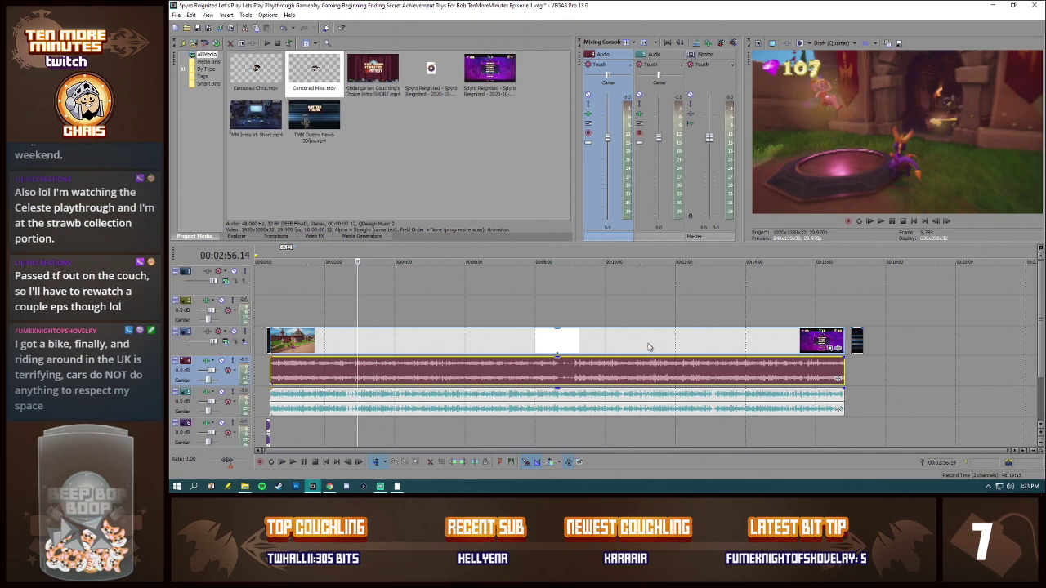
pyautogui.click(652, 348)
pyautogui.click(827, 342)
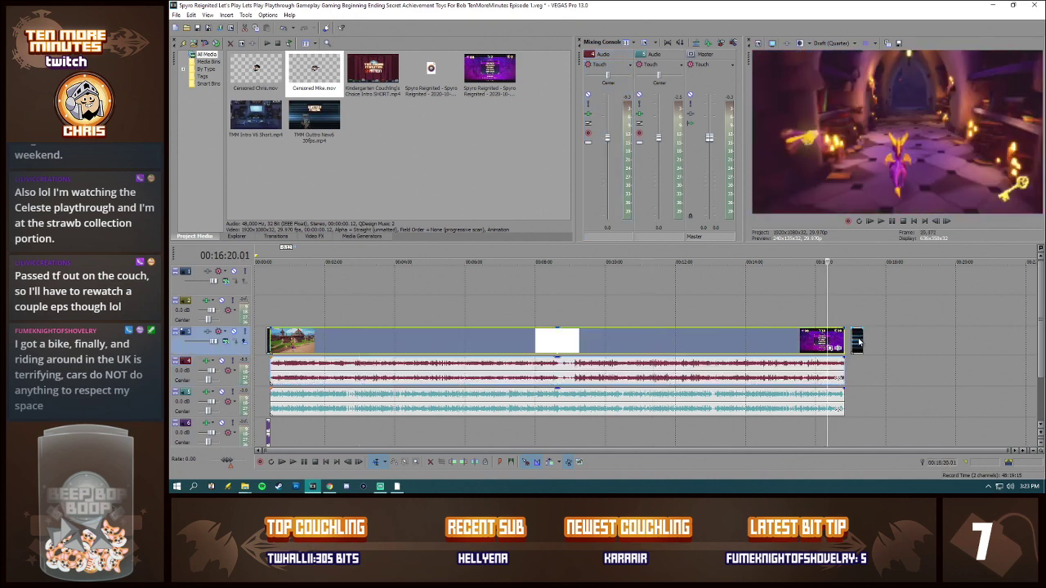
pyautogui.moveTo(858, 340); pyautogui.dragTo(849, 343)
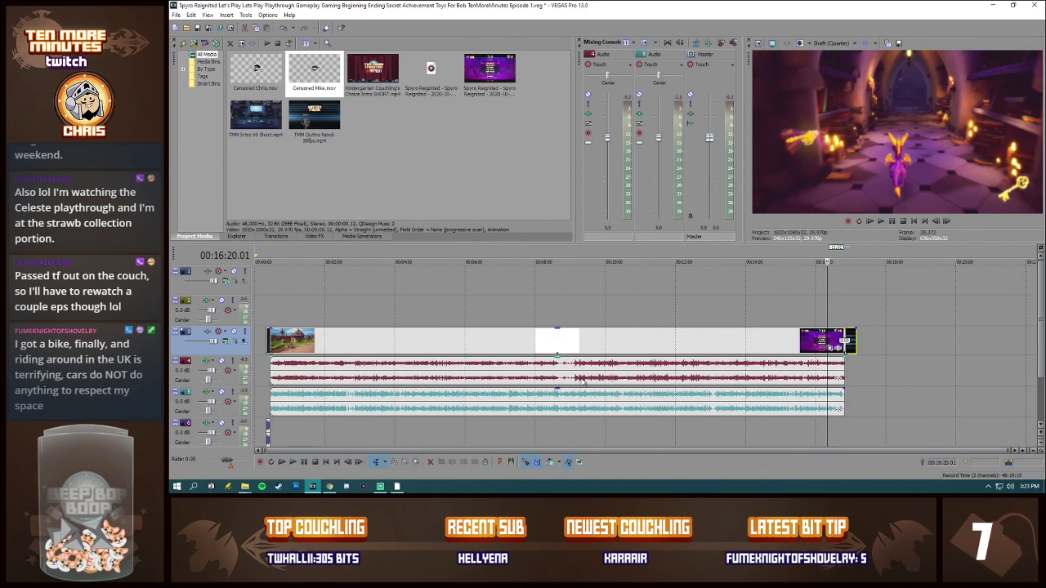
# Step: Examine the commentary waveform and footage between about 00:16:04 and 00:16:17 for a place to end the episode
pyautogui.click(820, 372)
pyautogui.scroll(5, 825, 373)
pyautogui.click(615, 406)
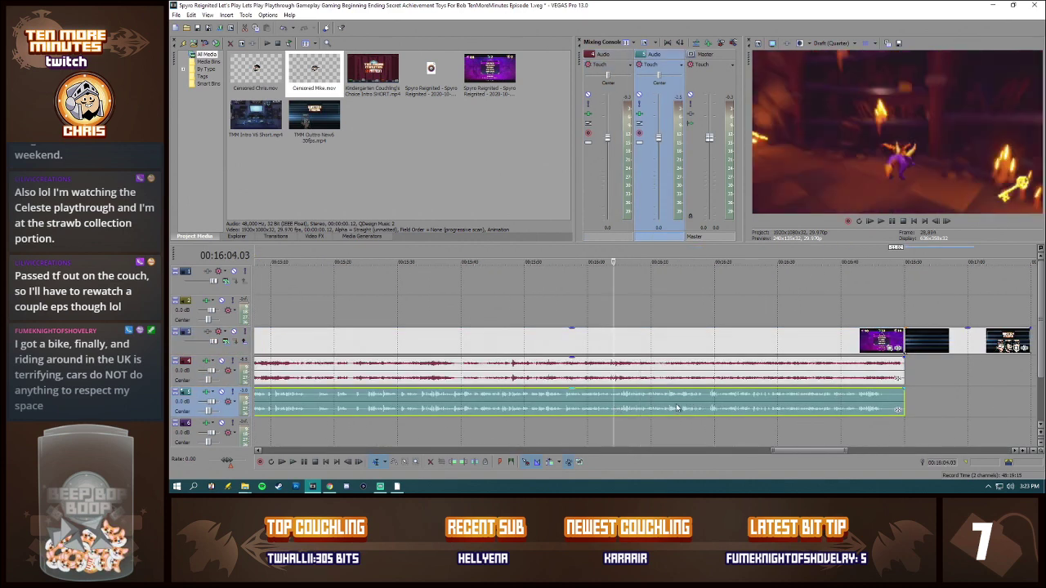
pyautogui.click(668, 402)
pyautogui.scroll(4, 668, 402)
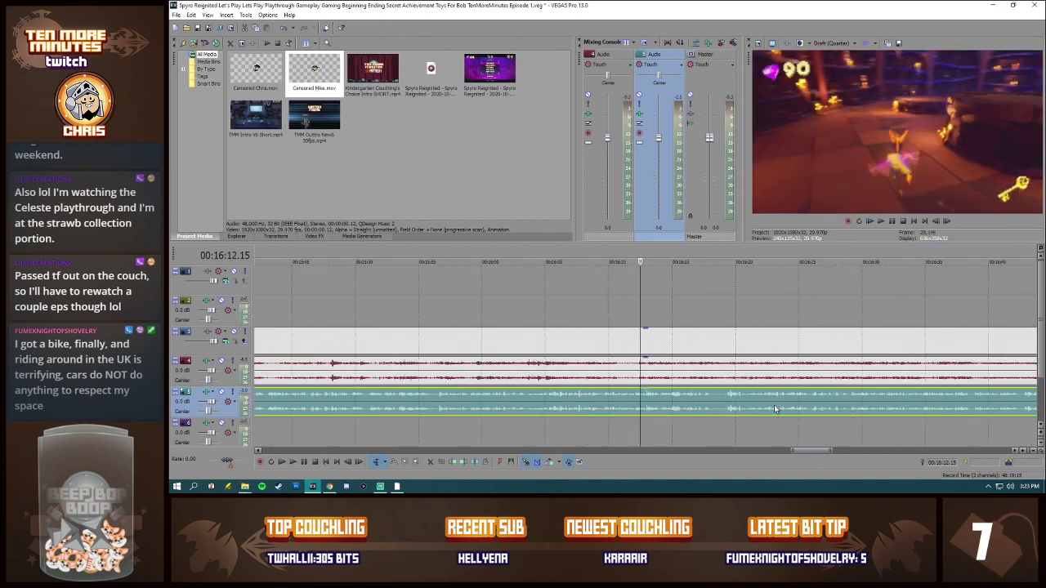
pyautogui.click(726, 398)
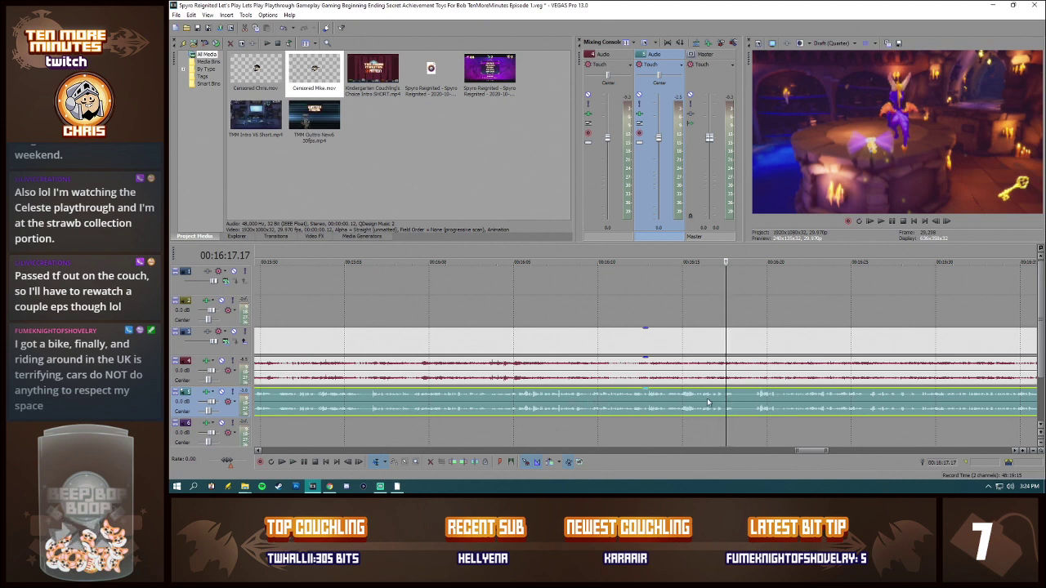
pyautogui.moveTo(816, 451)
pyautogui.mouseDown()
pyautogui.moveTo(834, 453)
pyautogui.moveTo(819, 452)
pyautogui.mouseUp()
pyautogui.scroll(-3, 830, 412)
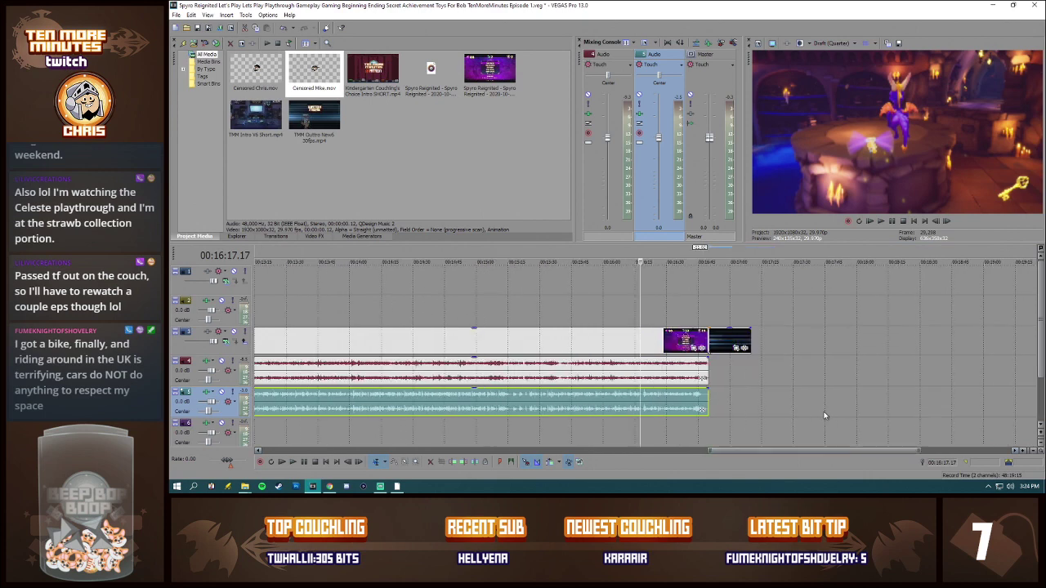
pyautogui.scroll(5, 825, 414)
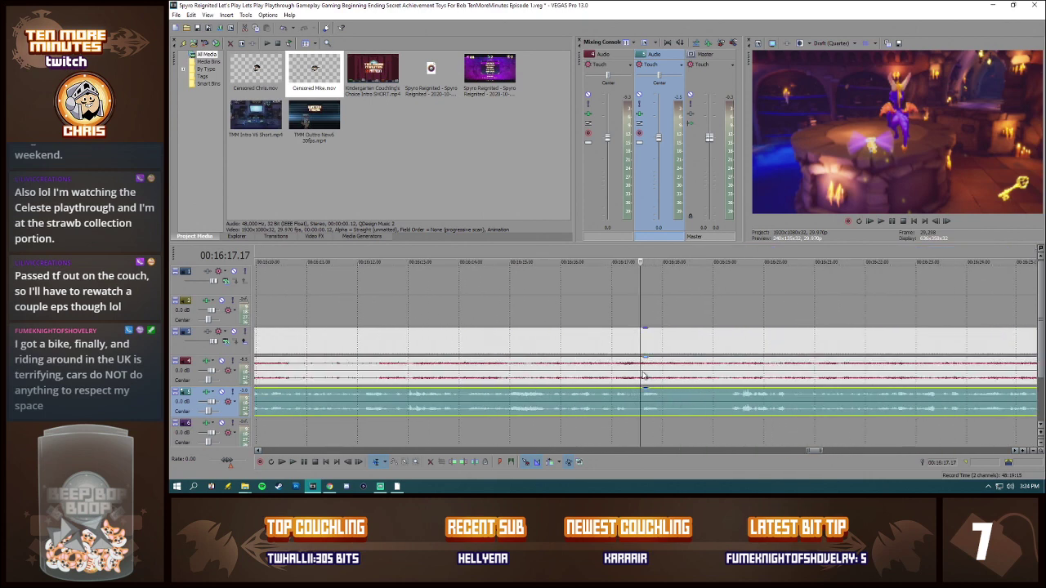
# Step: Play the ending from 00:16:17.19 and stop at 00:16:28.18 to find the cut point
pyautogui.click(643, 376)
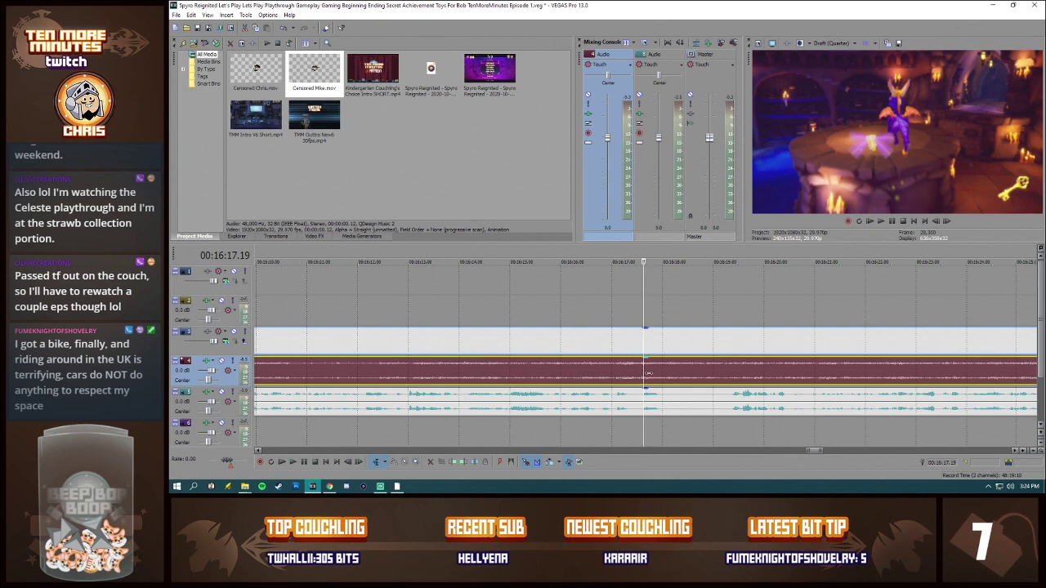
pyautogui.press('space')
pyautogui.scroll(-3, 652, 377)
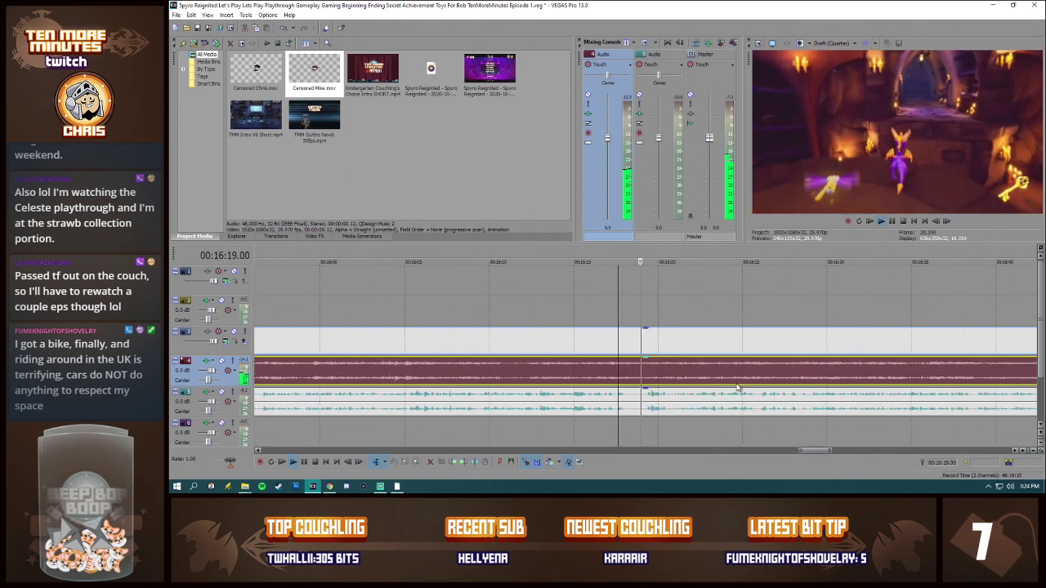
pyautogui.click(803, 381)
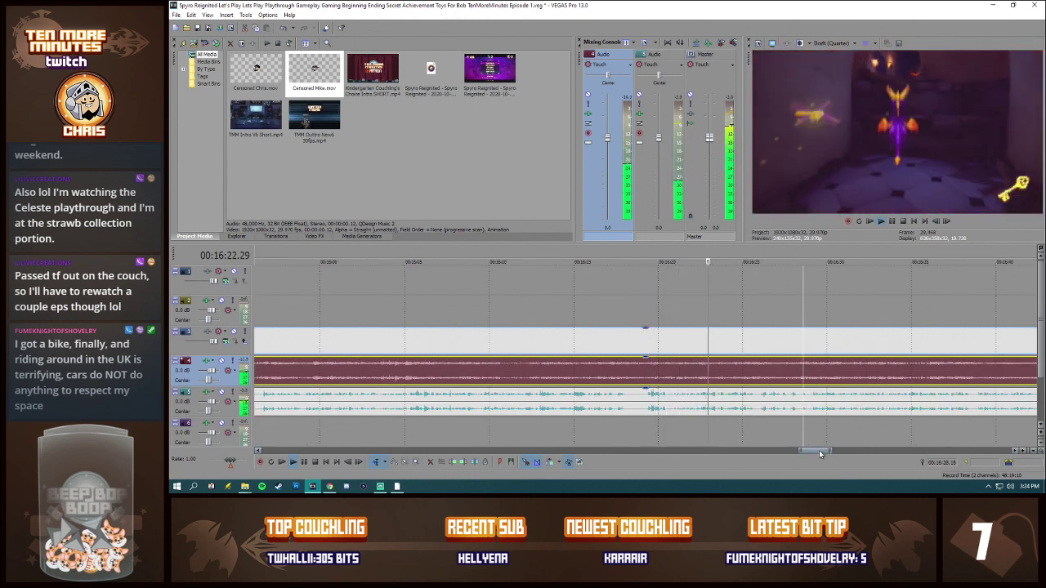
pyautogui.moveTo(820, 453); pyautogui.dragTo(824, 449)
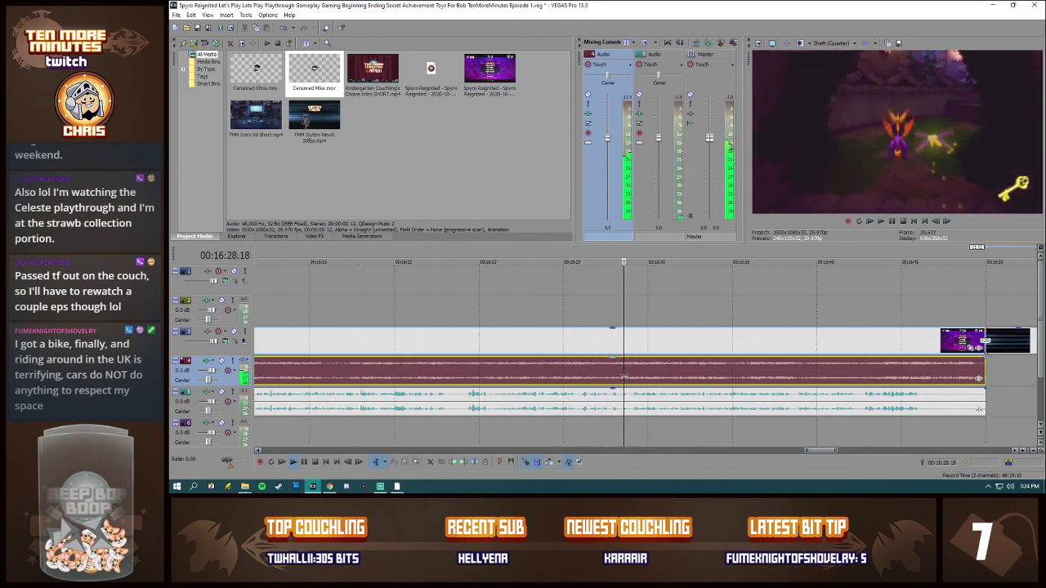
pyautogui.press('space')
# Step: Split the gameplay video and audio at 00:16:28.18 and the commentary at 00:16:28.24, and delete the remaining gameplay video after the cut
pyautogui.scroll(5, 623, 378)
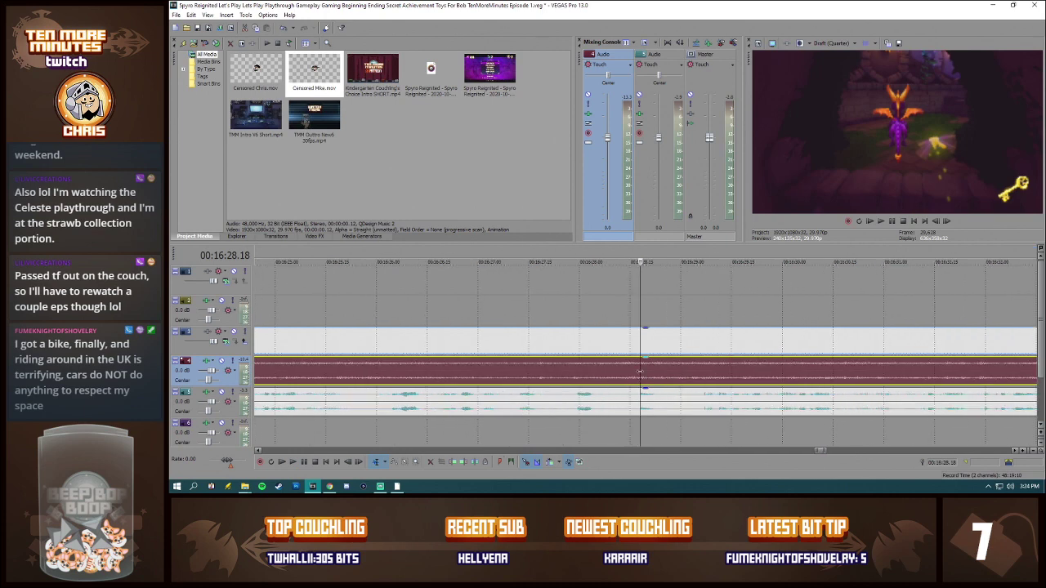
pyautogui.press('s')
pyautogui.click(660, 395)
pyautogui.press('s')
pyautogui.click(678, 348)
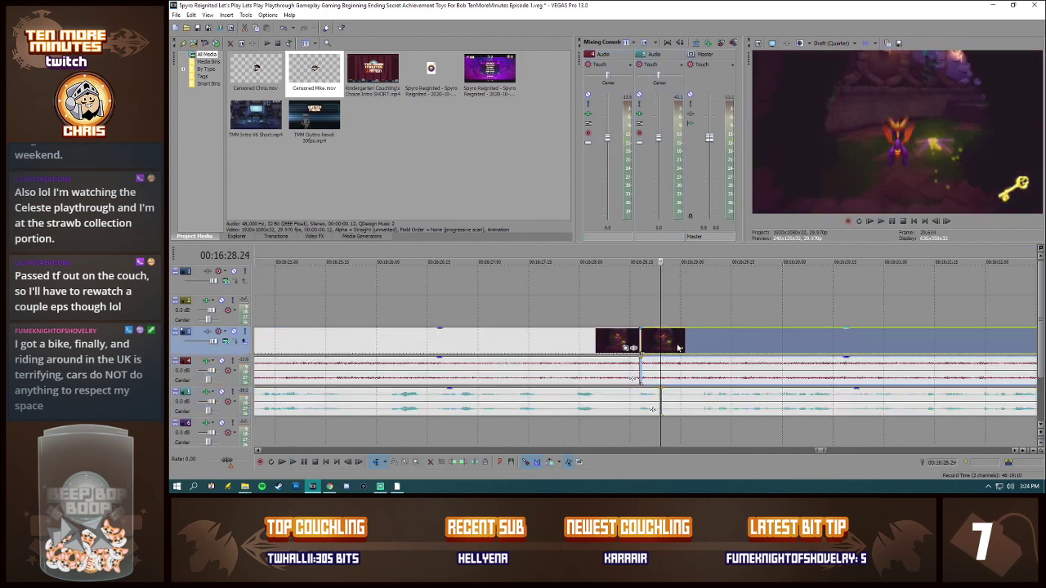
pyautogui.press('Delete')
# Step: Move the outro clip back against the end of the footage and trim the gameplay audio to end with the outro
pyautogui.scroll(-8, 844, 356)
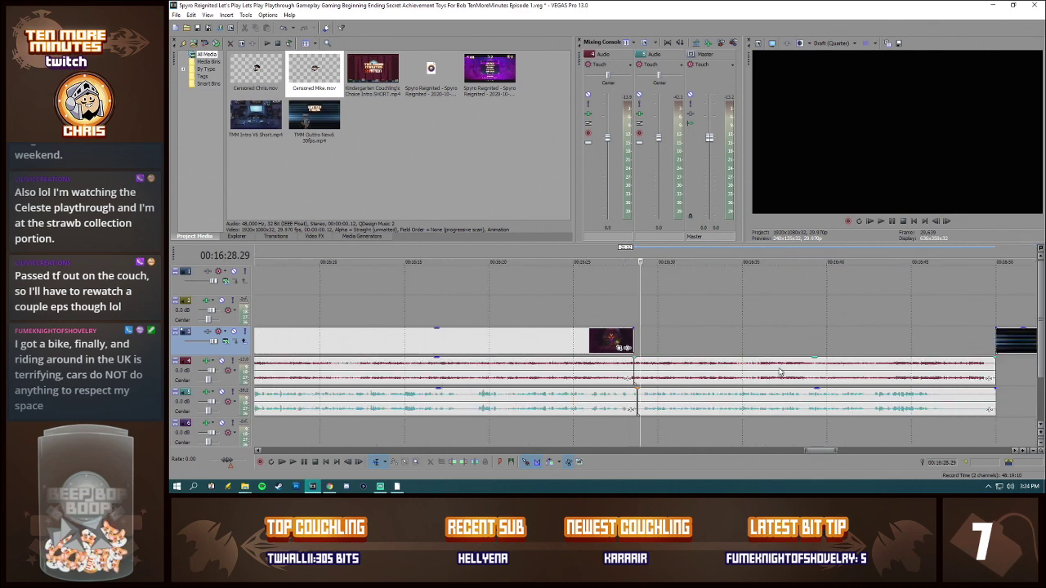
pyautogui.moveTo(876, 342); pyautogui.dragTo(696, 342)
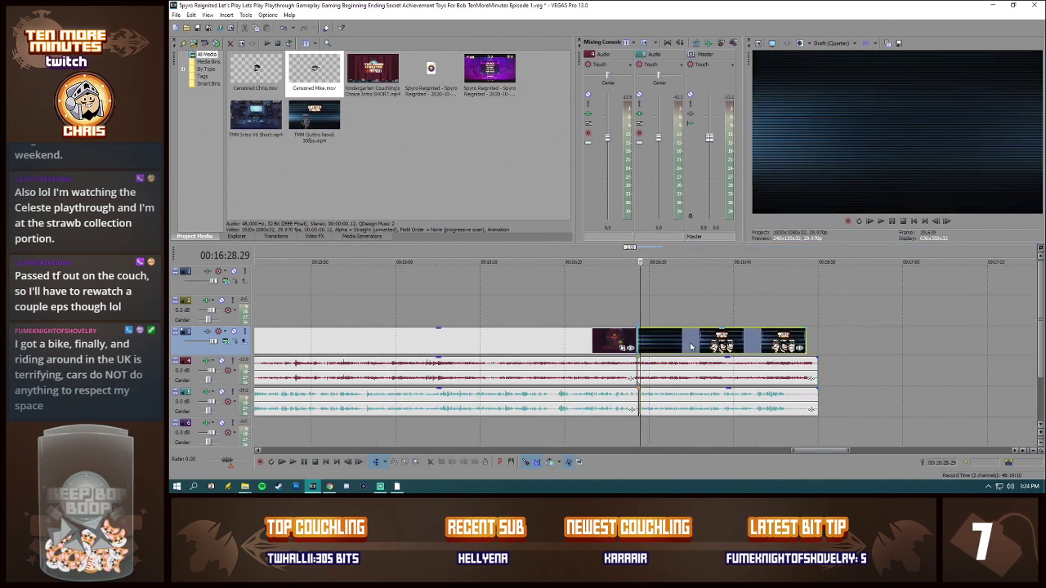
pyautogui.moveTo(815, 369); pyautogui.dragTo(807, 367)
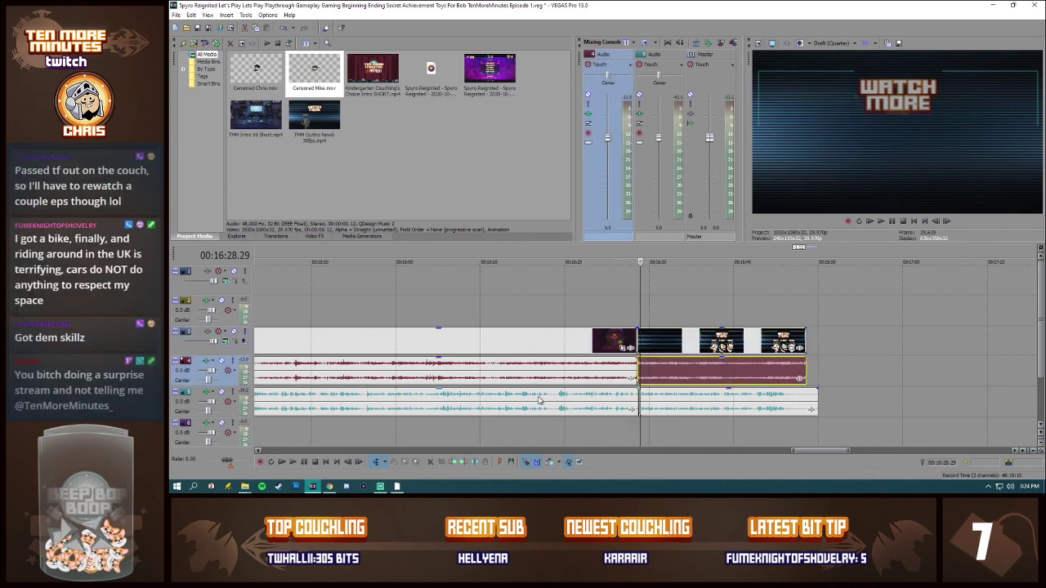
# Step: Listen to the commentary leading into and over the outro, between 00:16:18.00 and about 00:16:34.27
pyautogui.click(549, 398)
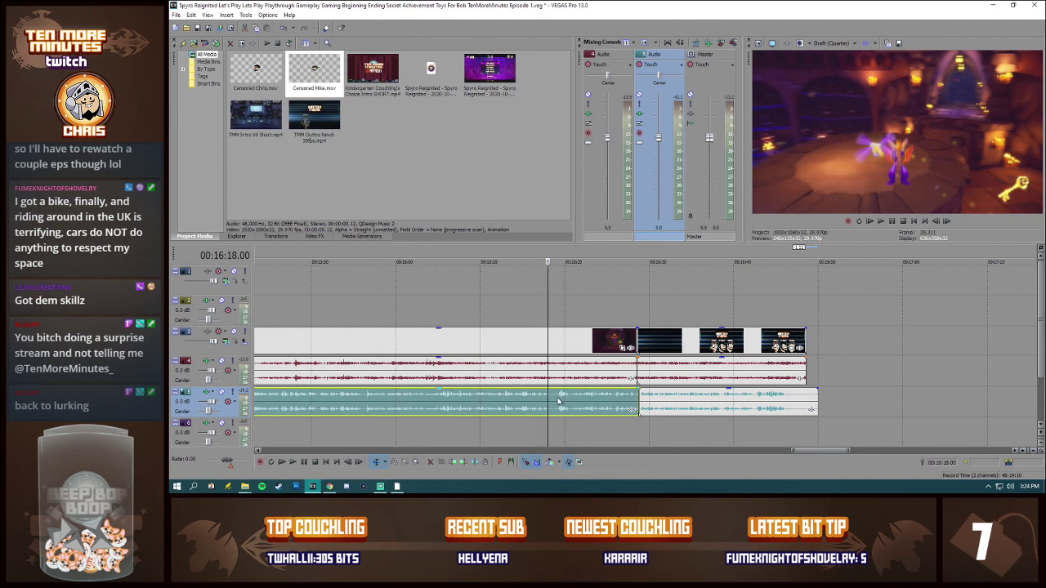
pyautogui.click(642, 399)
pyautogui.scroll(5, 728, 406)
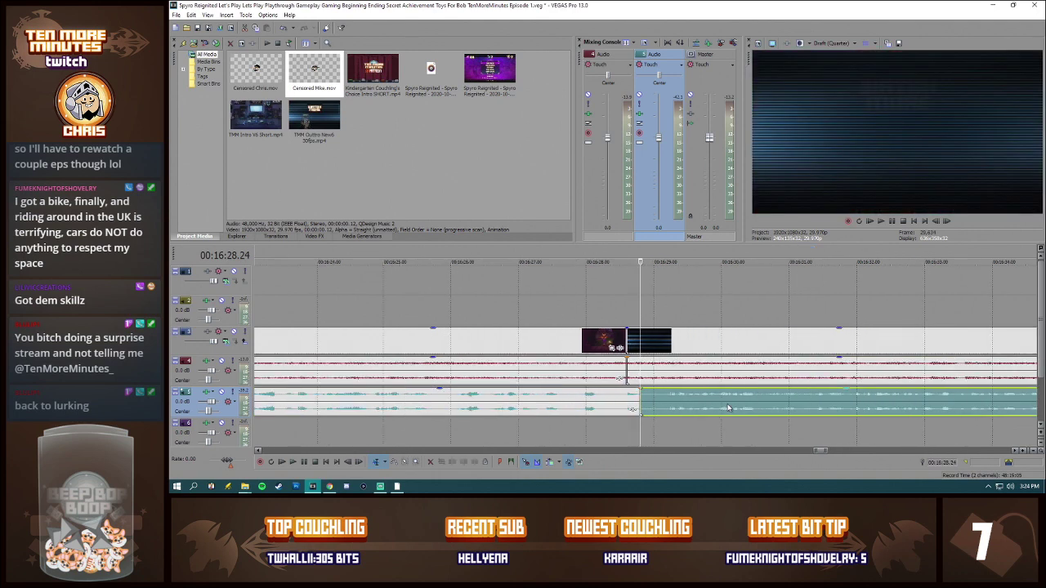
pyautogui.scroll(-3, 692, 410)
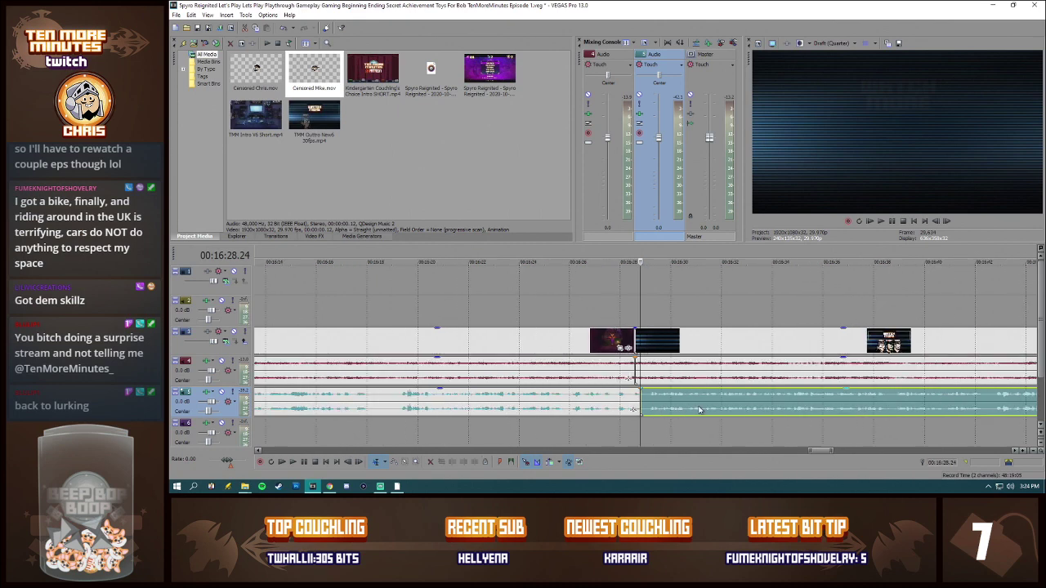
pyautogui.press('space')
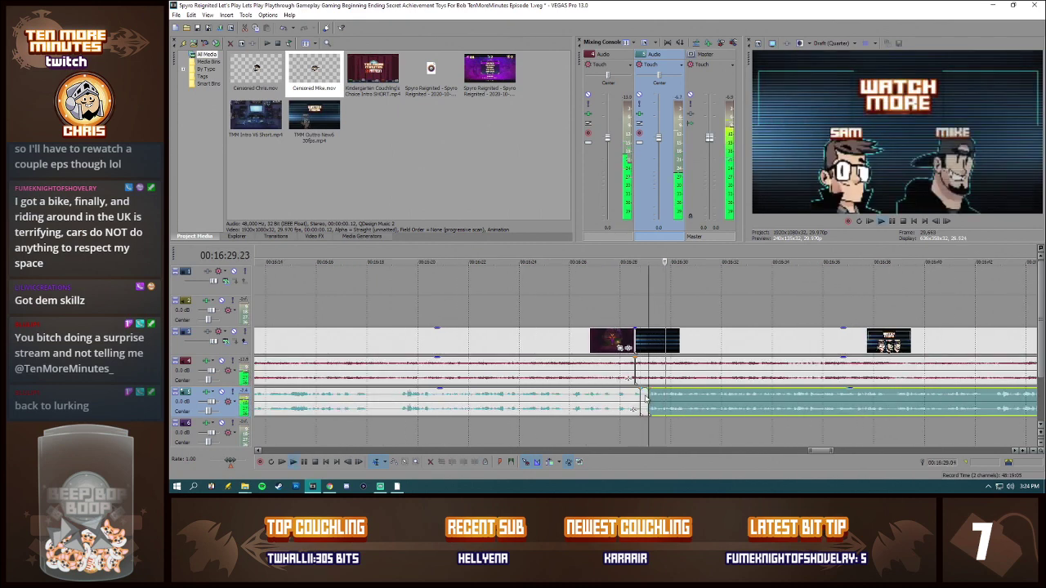
pyautogui.click(663, 398)
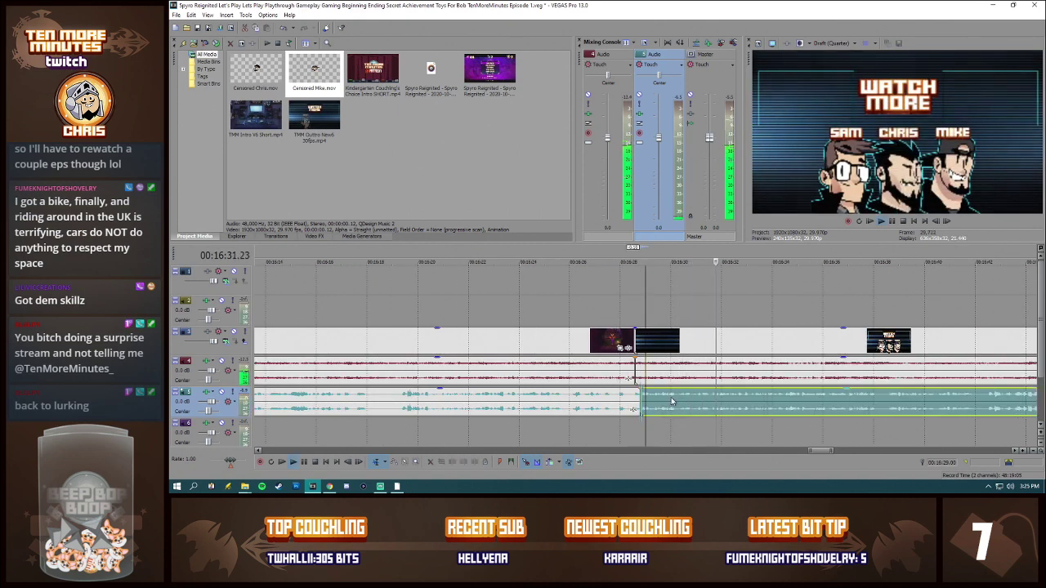
pyautogui.moveTo(817, 451); pyautogui.dragTo(821, 451)
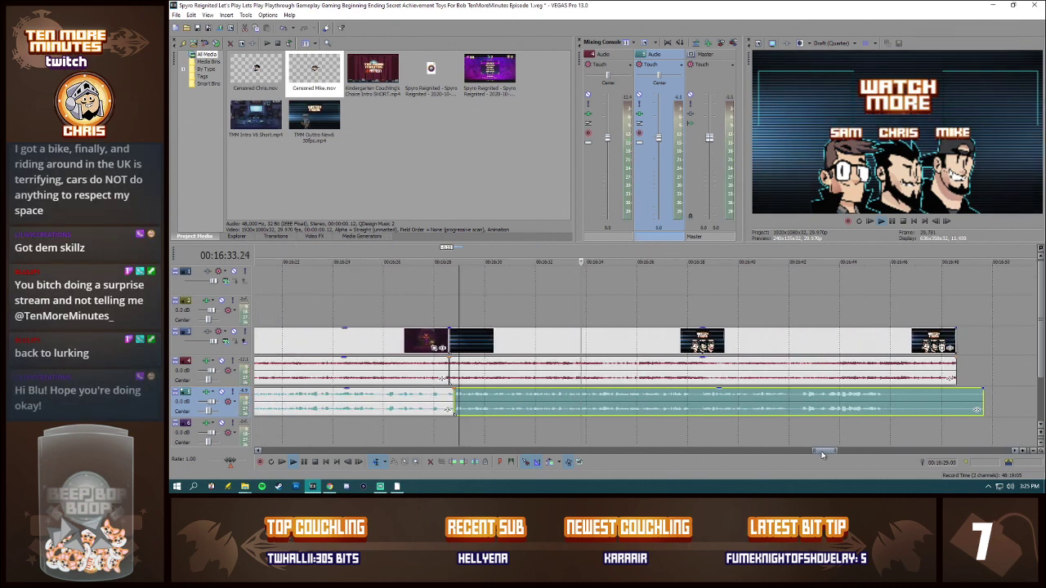
pyautogui.click(502, 401)
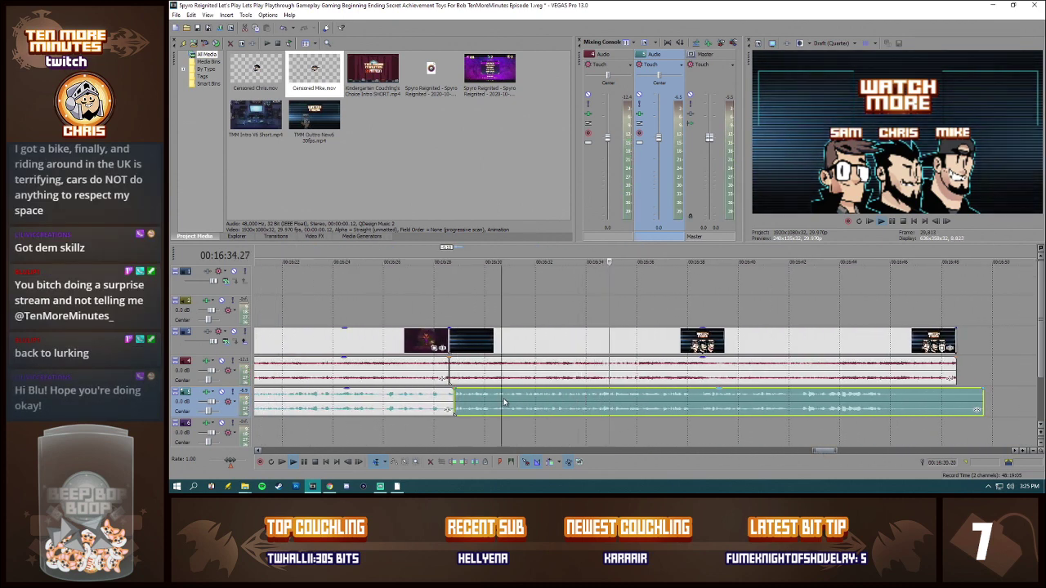
pyautogui.press('space')
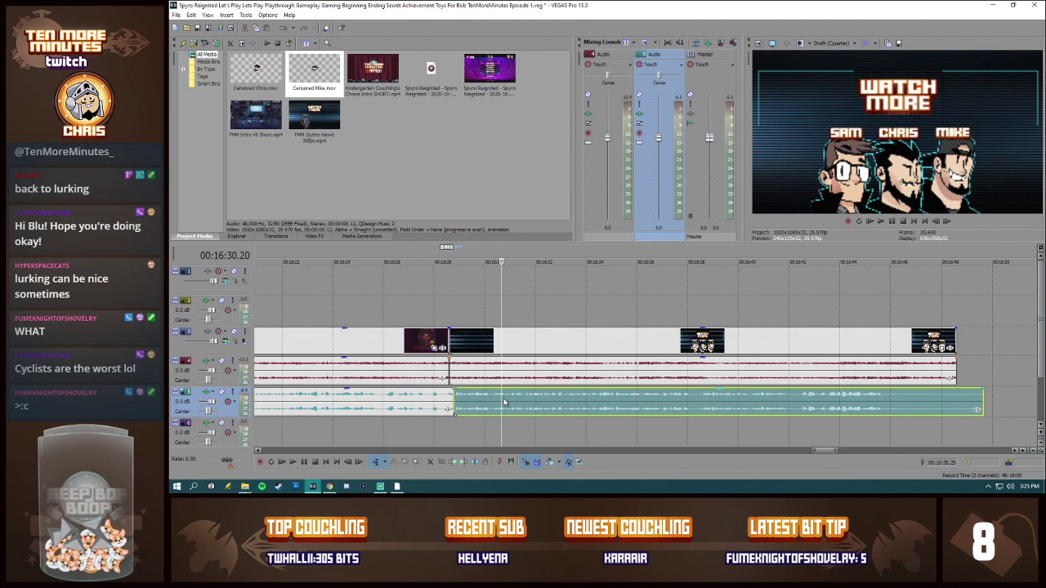
# Step: Replay the commentary over the outro from about 00:16:30 and again from 00:16:33.00
pyautogui.click(456, 373)
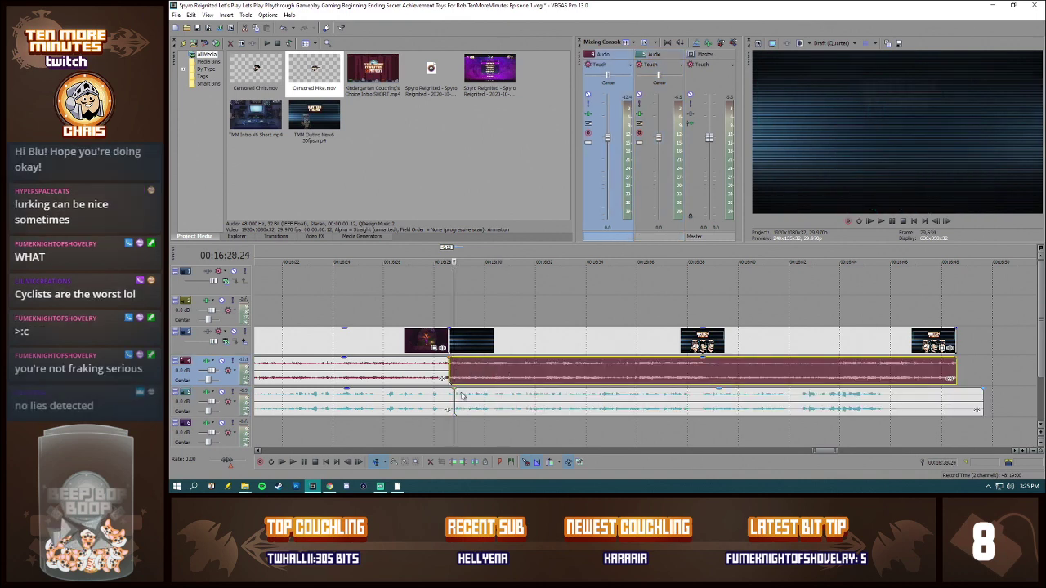
pyautogui.click(482, 398)
pyautogui.press('space')
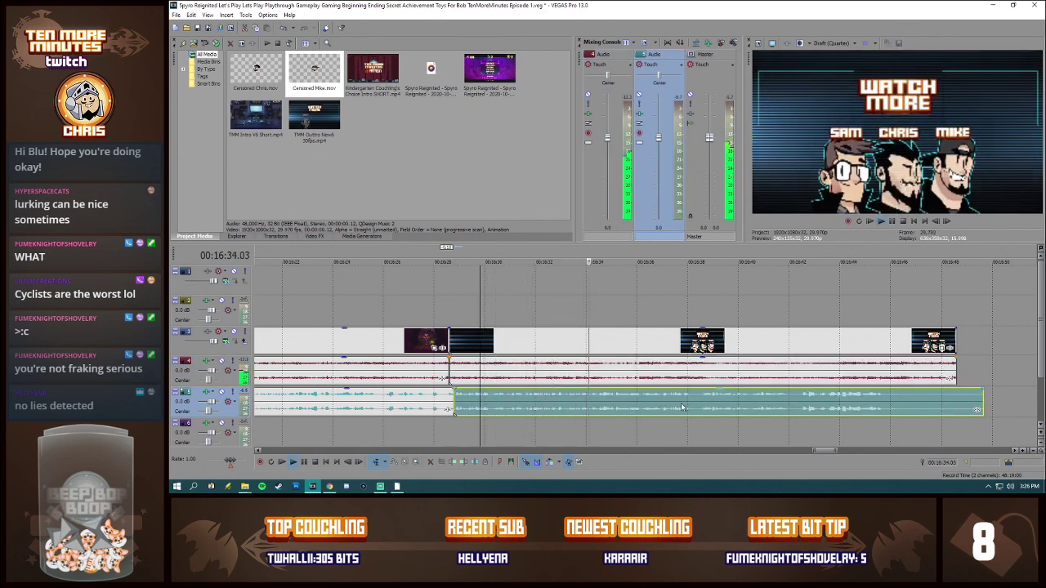
pyautogui.click(560, 402)
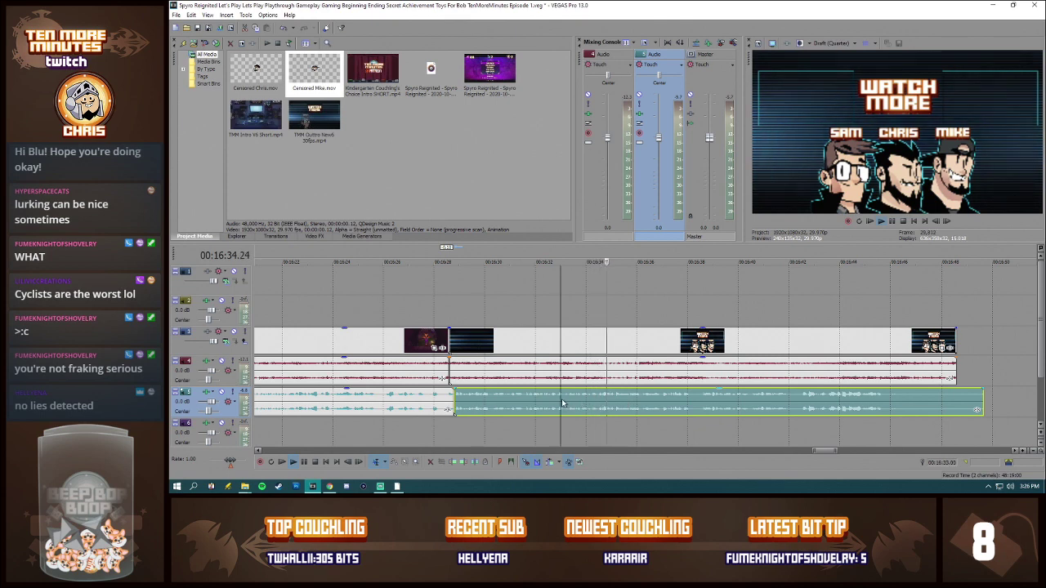
pyautogui.press('space')
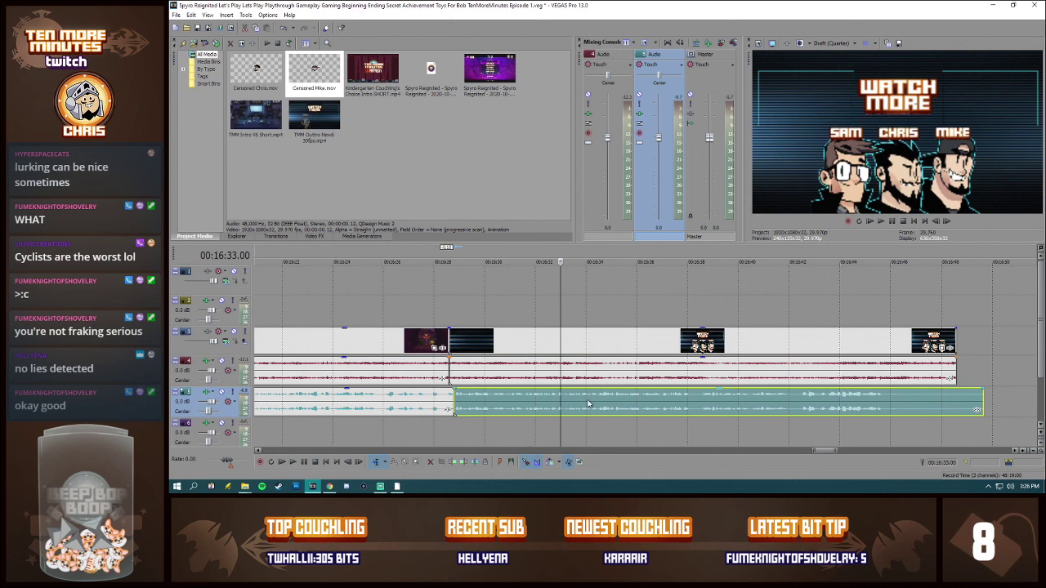
pyautogui.press('space')
# Step: Cut out the short commentary piece ending at 00:16:38.15 and move the remaining commentary back to close the gap
pyautogui.click(691, 399)
pyautogui.press('s')
pyautogui.click(701, 399)
pyautogui.press('s')
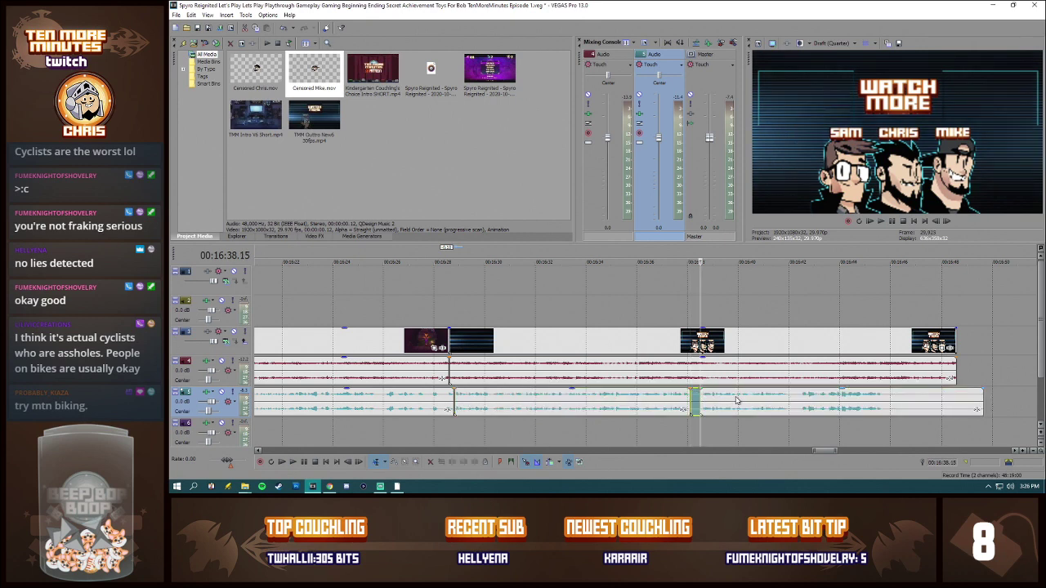
pyautogui.press('Delete')
pyautogui.moveTo(737, 399); pyautogui.dragTo(724, 401)
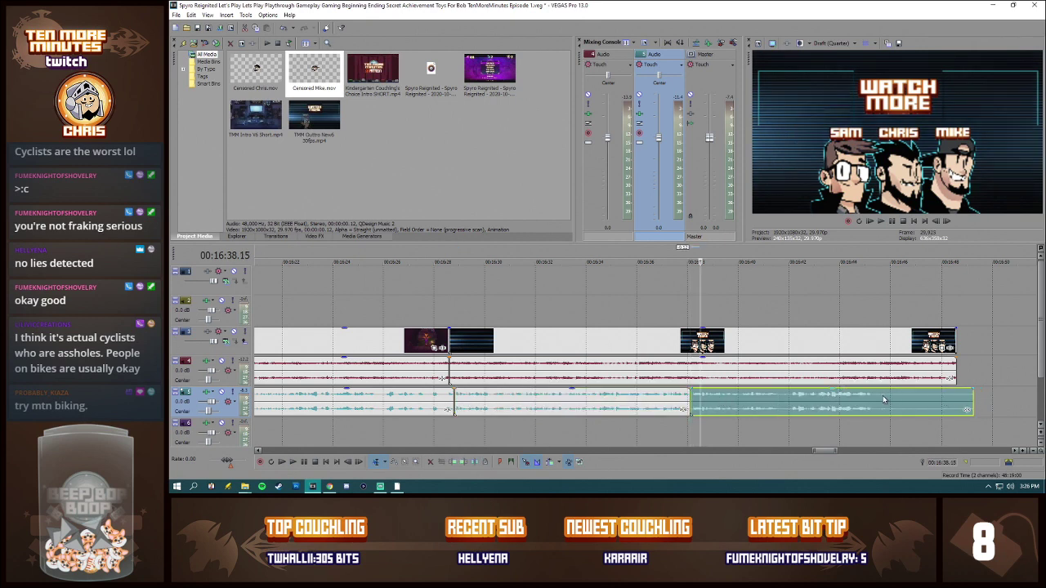
# Step: Delete the commentary's tail after about 00:16:46, and tighten it by splitting at 00:16:41.27 and slightly overlapping the two pieces
pyautogui.click(857, 399)
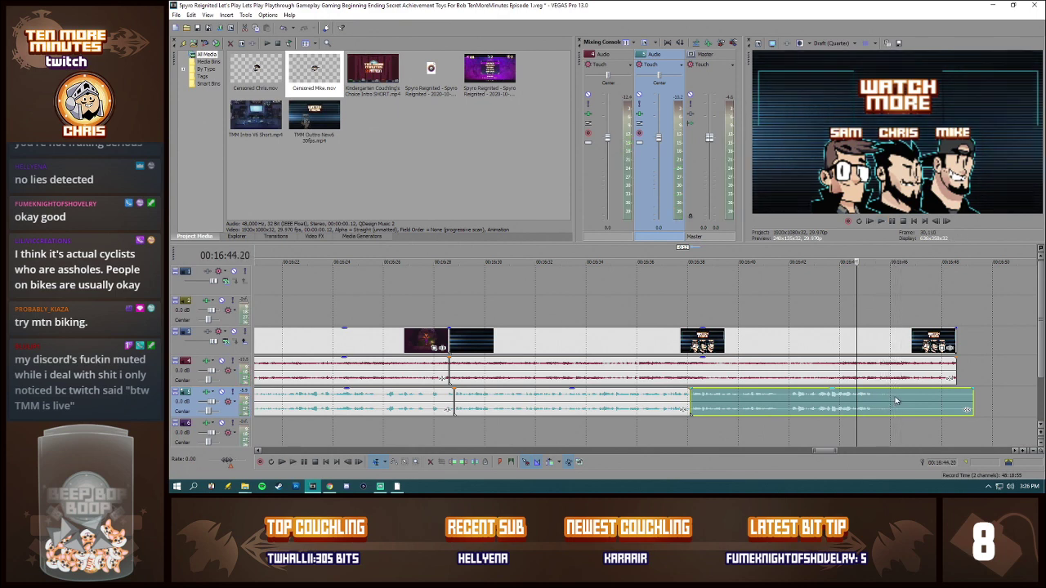
pyautogui.click(895, 399)
pyautogui.press('s')
pyautogui.click(912, 400)
pyautogui.press('Delete')
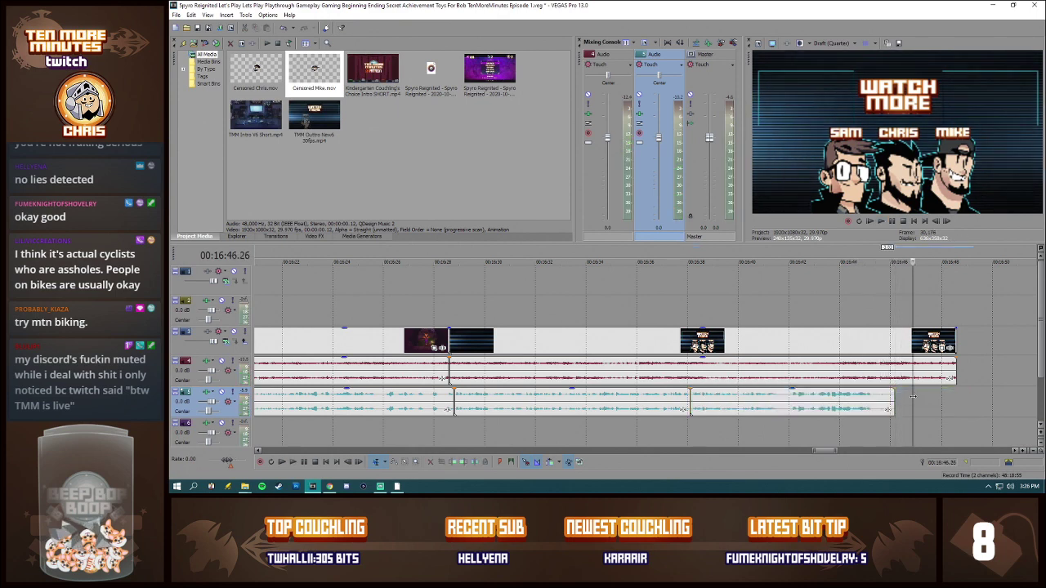
pyautogui.click(787, 402)
pyautogui.press('s')
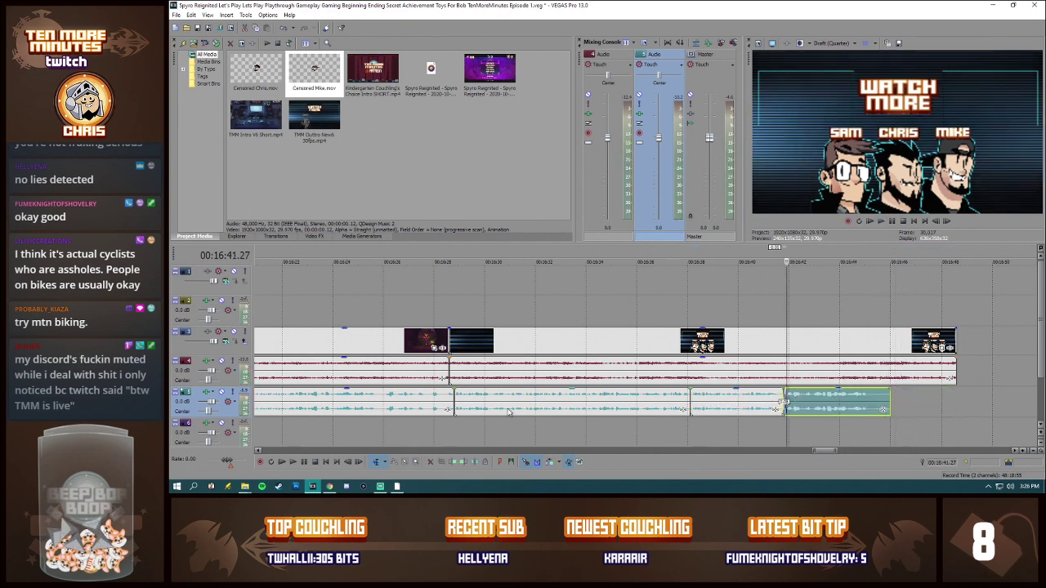
# Step: Listen to the ending audio from 00:16:28.24 and from 00:16:35.06 with the gameplay video track temporarily muted
pyautogui.click(449, 339)
pyautogui.click(234, 333)
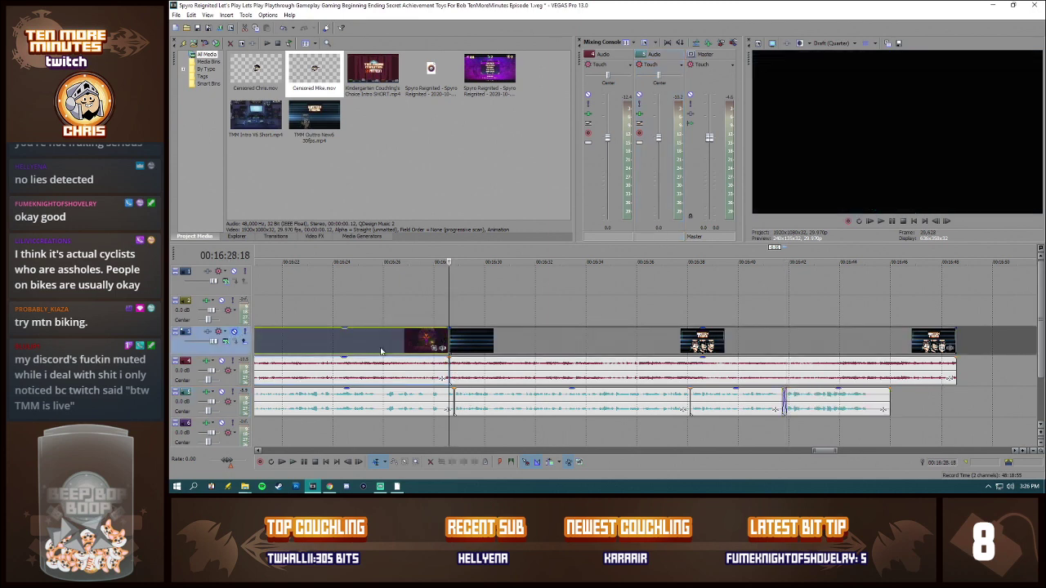
pyautogui.click(454, 372)
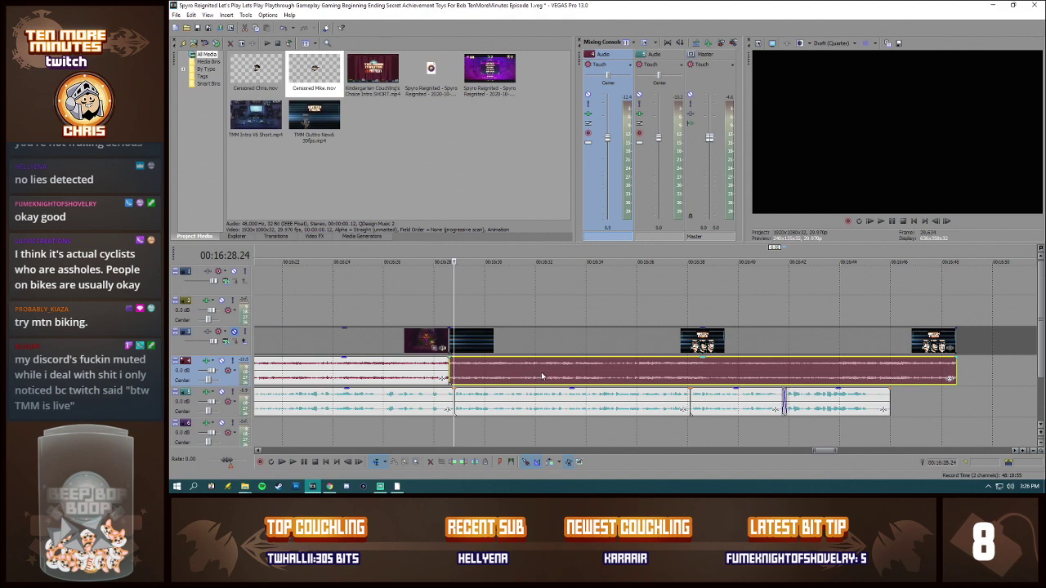
pyautogui.press('space')
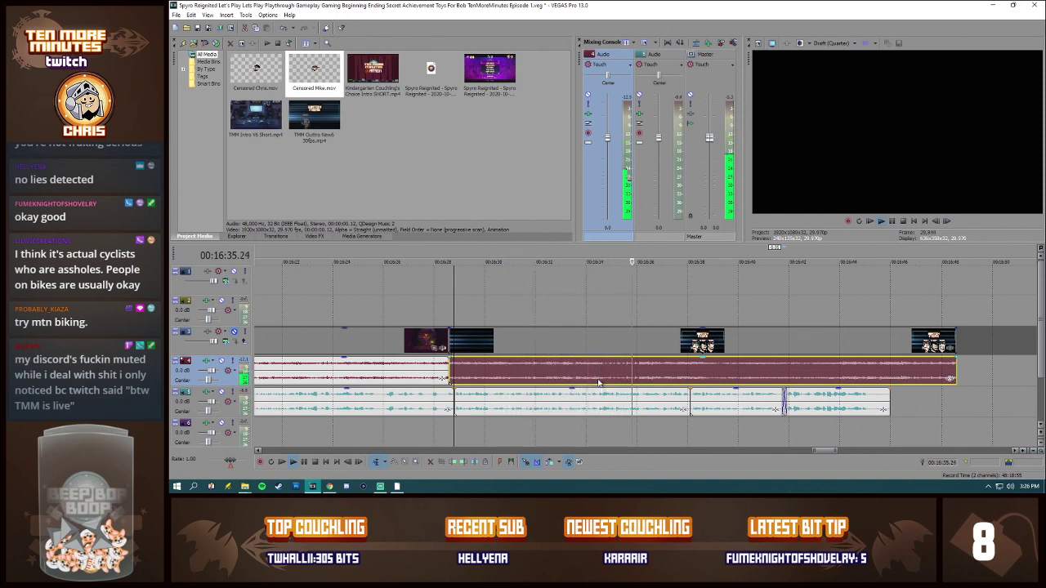
pyautogui.click(616, 401)
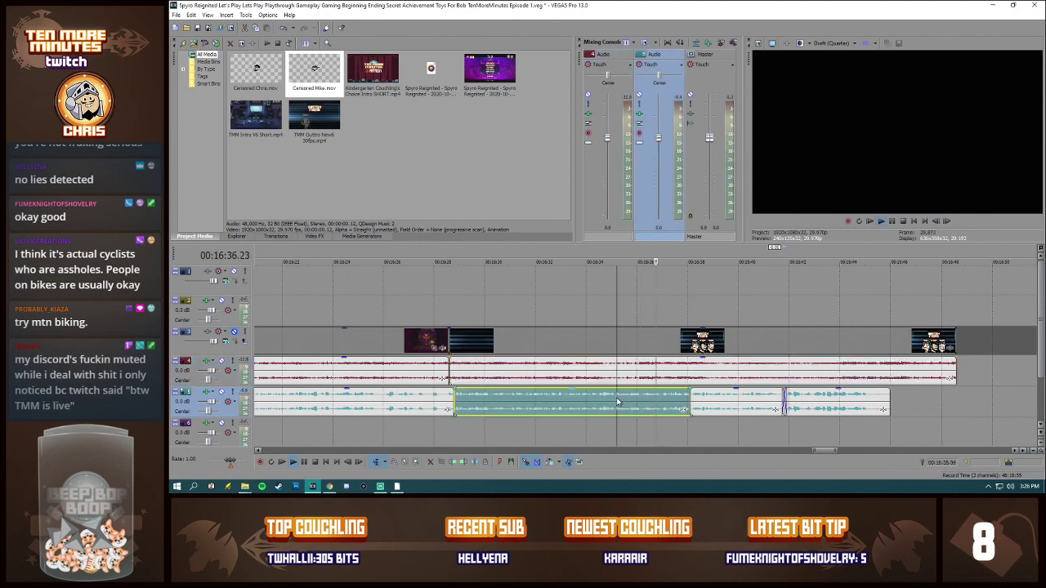
pyautogui.press('space')
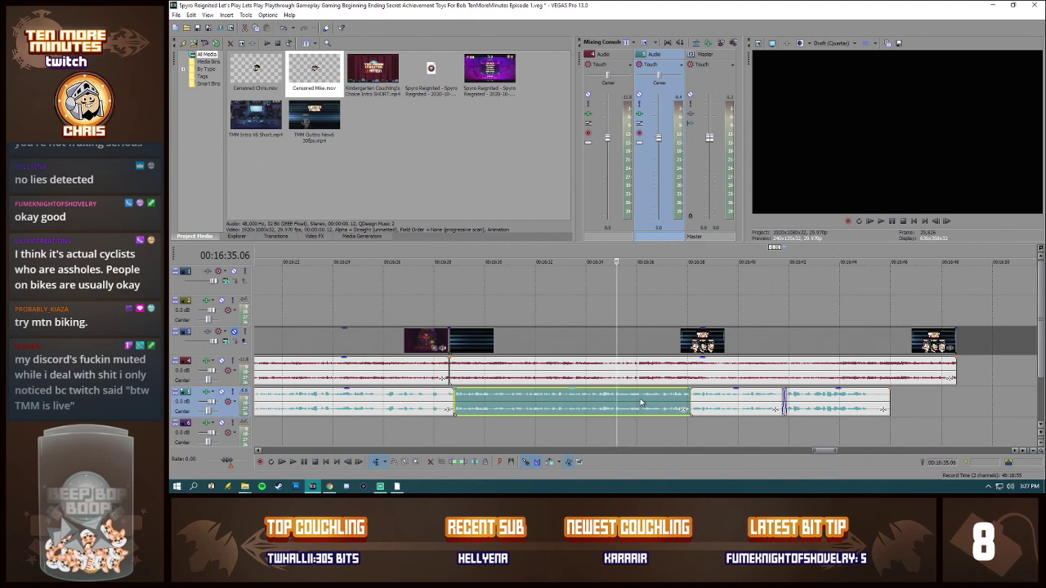
pyautogui.press('space')
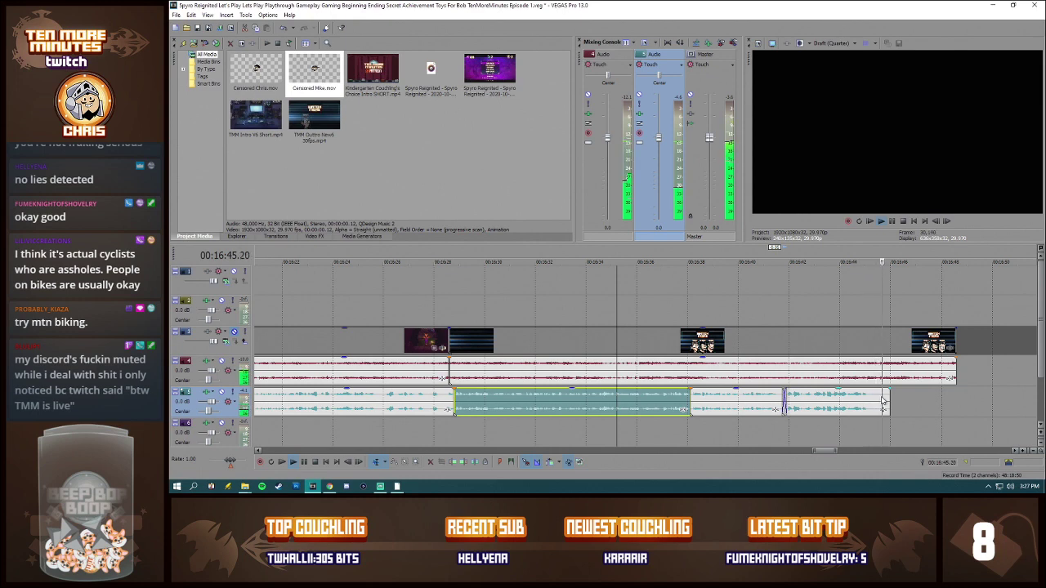
pyautogui.press('space')
pyautogui.click(234, 332)
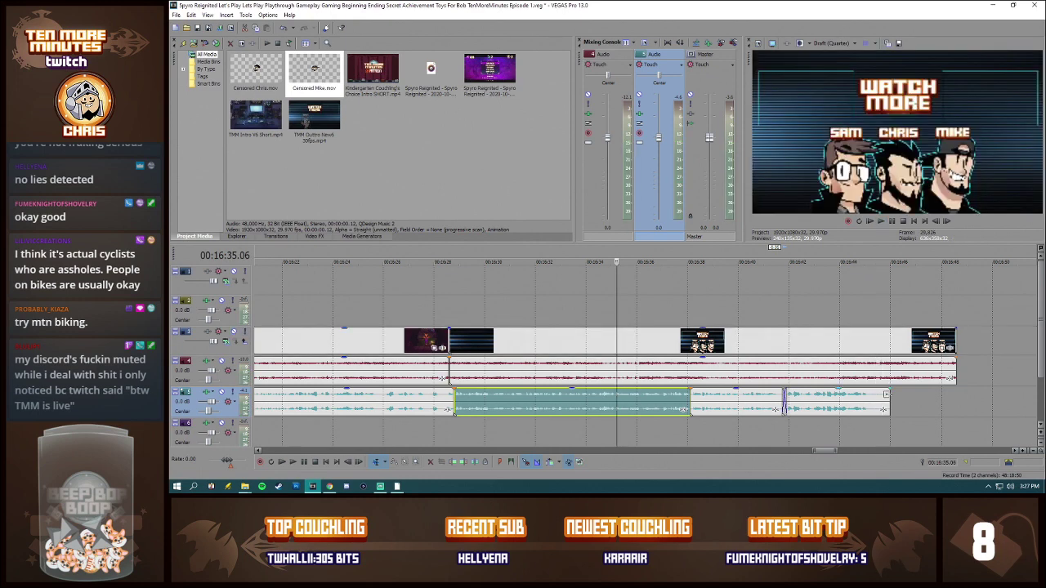
# Step: Mark a time range over the outro section starting at 00:16:28.18
pyautogui.scroll(-3, 542, 339)
pyautogui.moveTo(557, 320); pyautogui.dragTo(809, 321)
pyautogui.click(549, 312)
pyautogui.scroll(5, 760, 373)
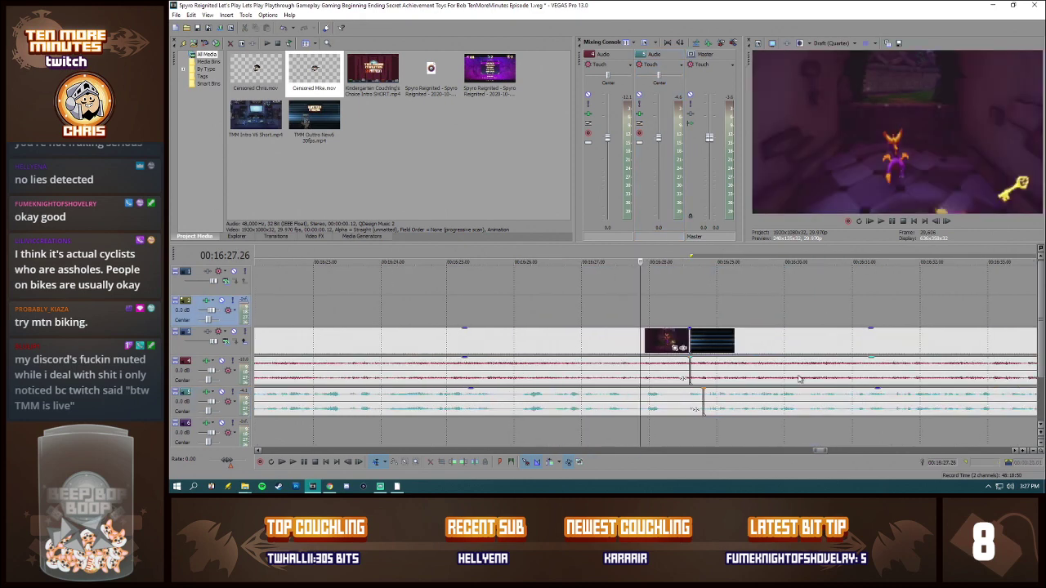
# Step: Inspect the transition from gameplay footage to outro between 00:16:26.24 and 00:16:28.29
pyautogui.click(661, 307)
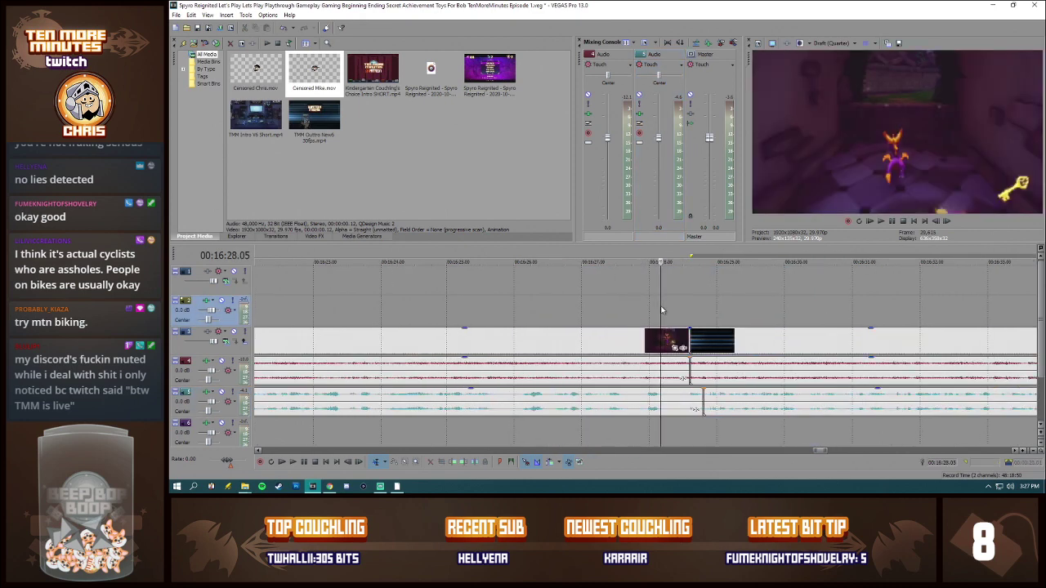
pyautogui.click(691, 398)
pyautogui.click(699, 348)
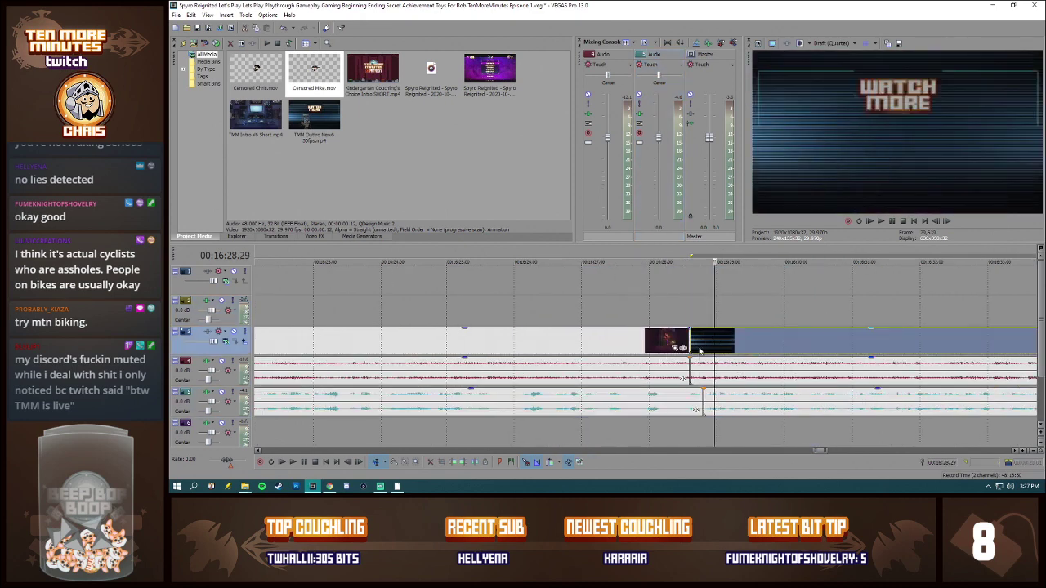
pyautogui.click(691, 398)
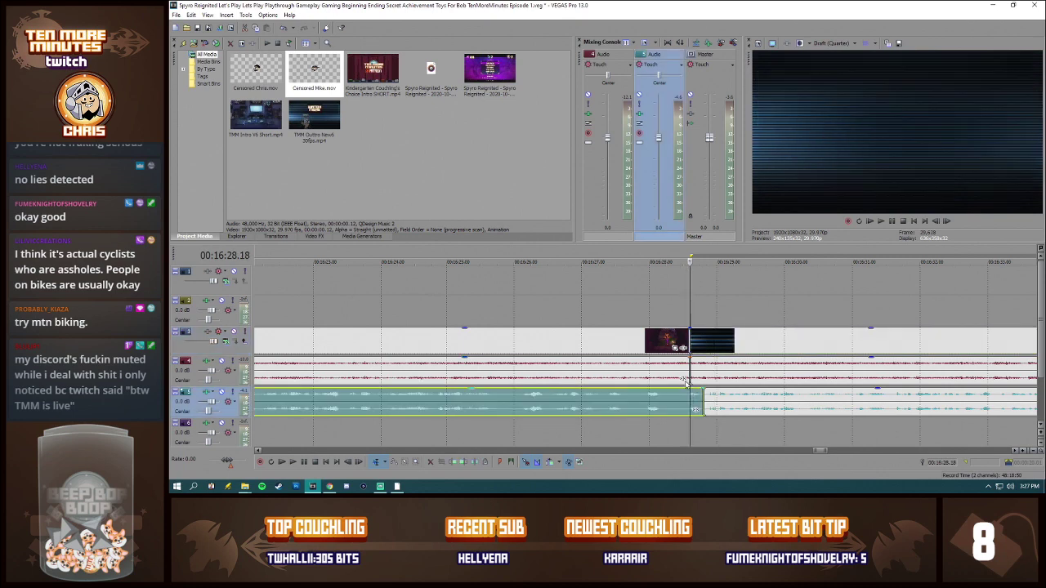
pyautogui.click(610, 304)
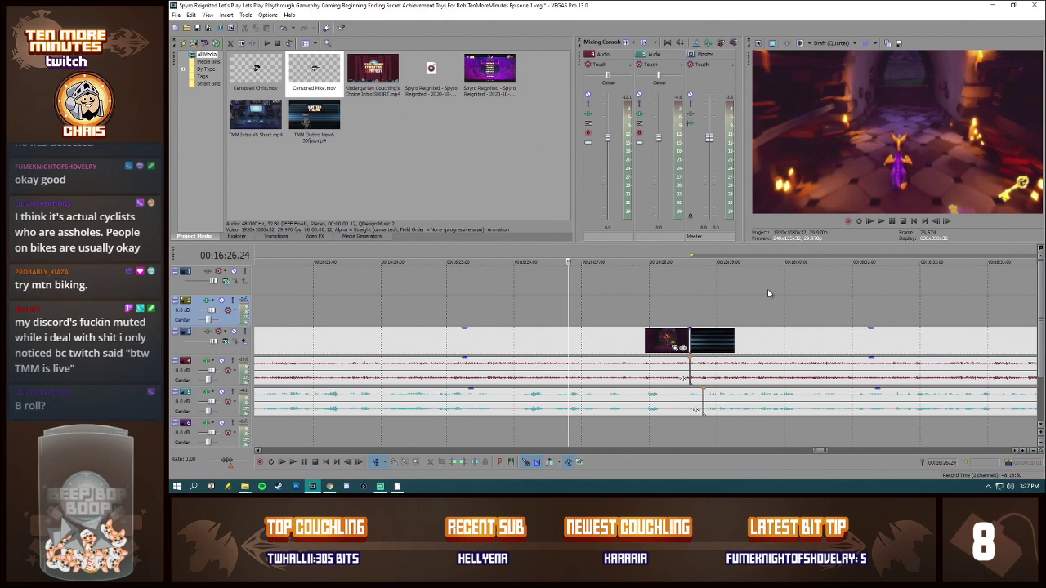
# Step: Play the transition into the outro from 00:16:26.24 and check the outro section starting at 00:16:28.18
pyautogui.press('space')
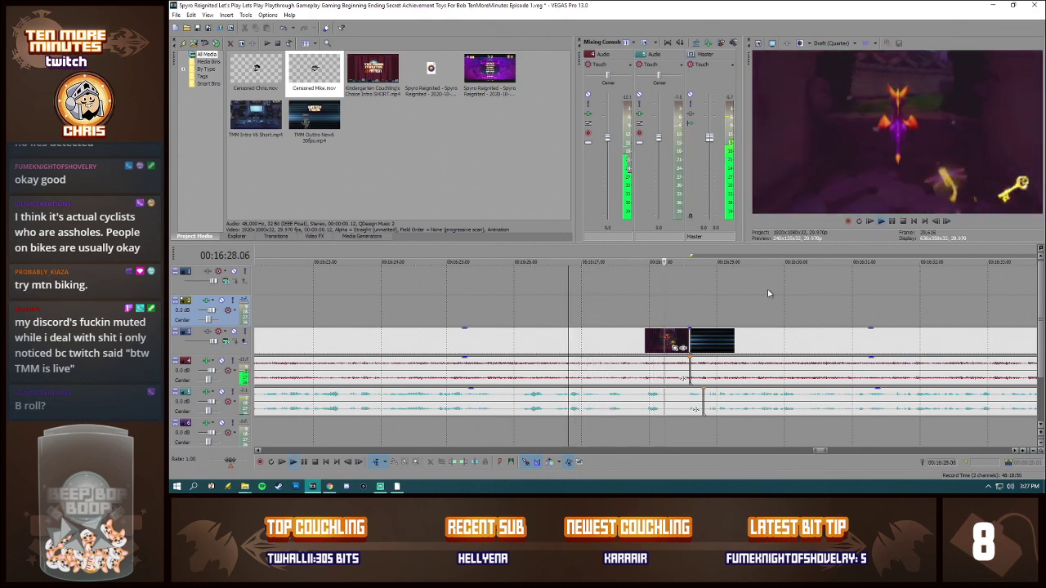
pyautogui.press('space')
pyautogui.scroll(-3, 767, 289)
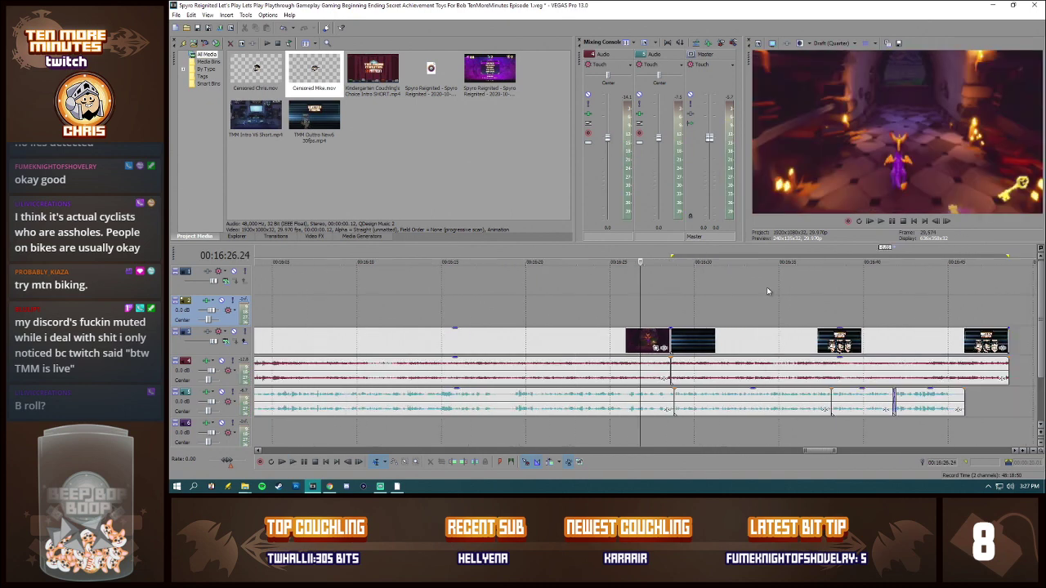
pyautogui.scroll(-2, 767, 287)
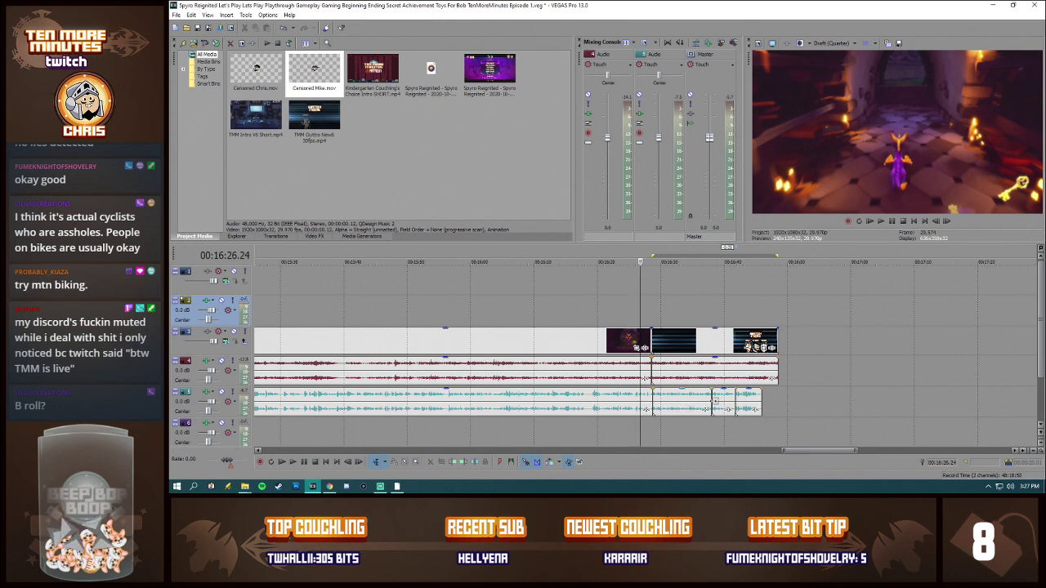
pyautogui.click(652, 338)
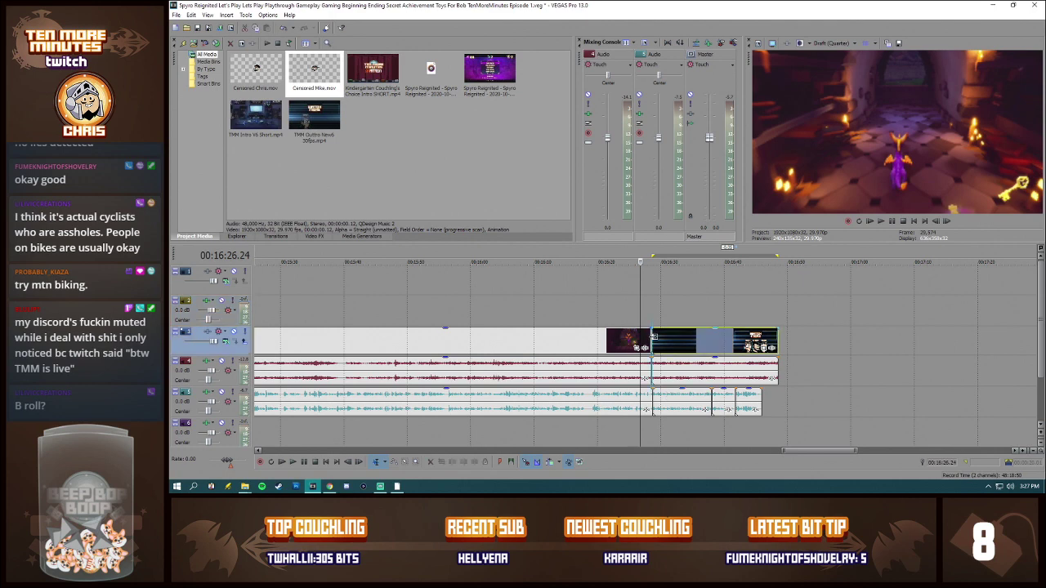
pyautogui.click(778, 310)
pyautogui.click(652, 298)
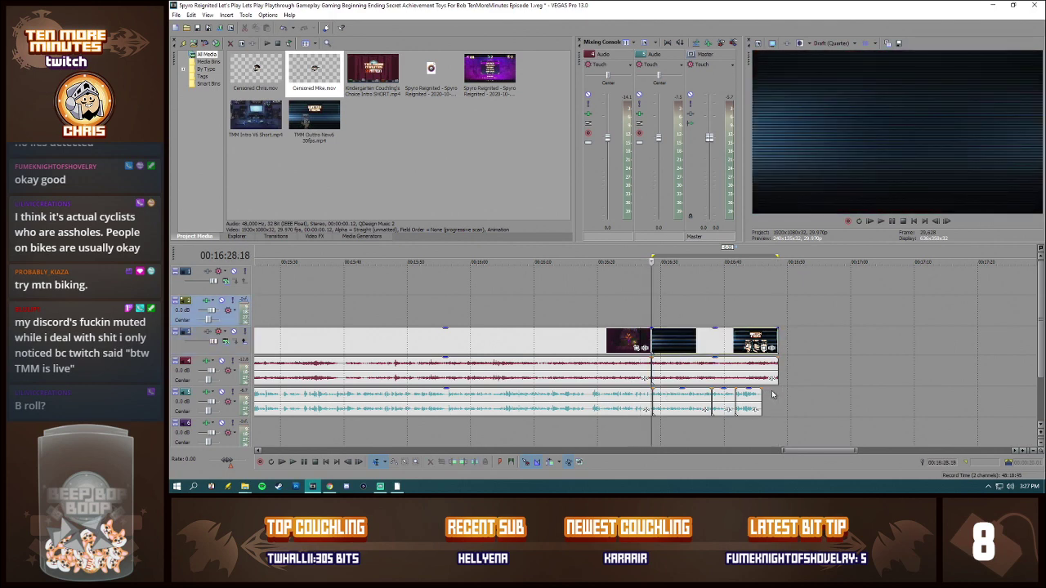
# Step: Review the gameplay footage at sample points across the whole episode, from just after the intro to about 00:15:08
pyautogui.scroll(-1, 773, 394)
pyautogui.scroll(-2, 757, 423)
pyautogui.moveTo(781, 450); pyautogui.dragTo(429, 450)
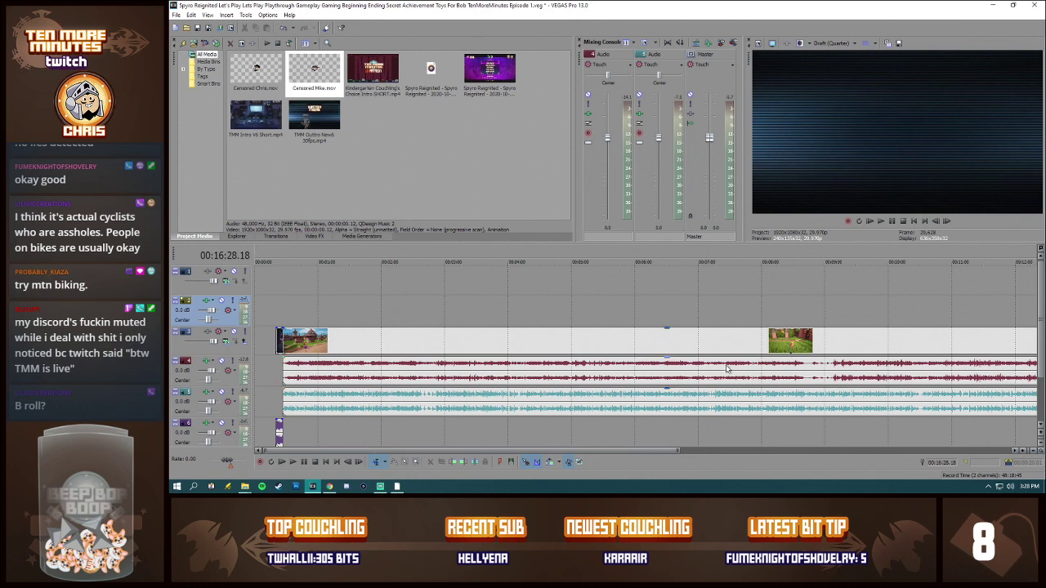
pyautogui.moveTo(678, 450); pyautogui.dragTo(871, 445)
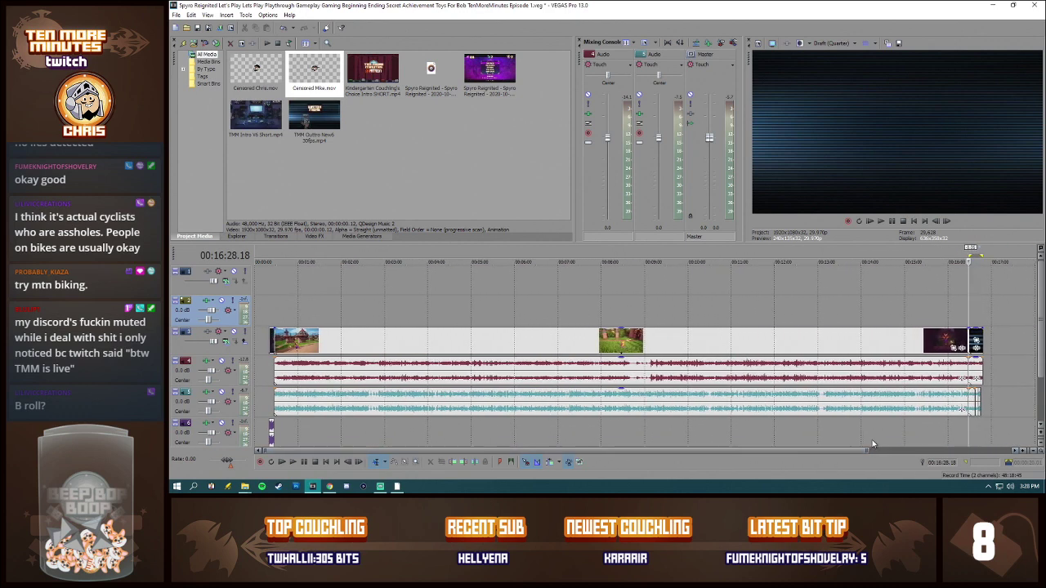
pyautogui.click(558, 335)
pyautogui.click(643, 341)
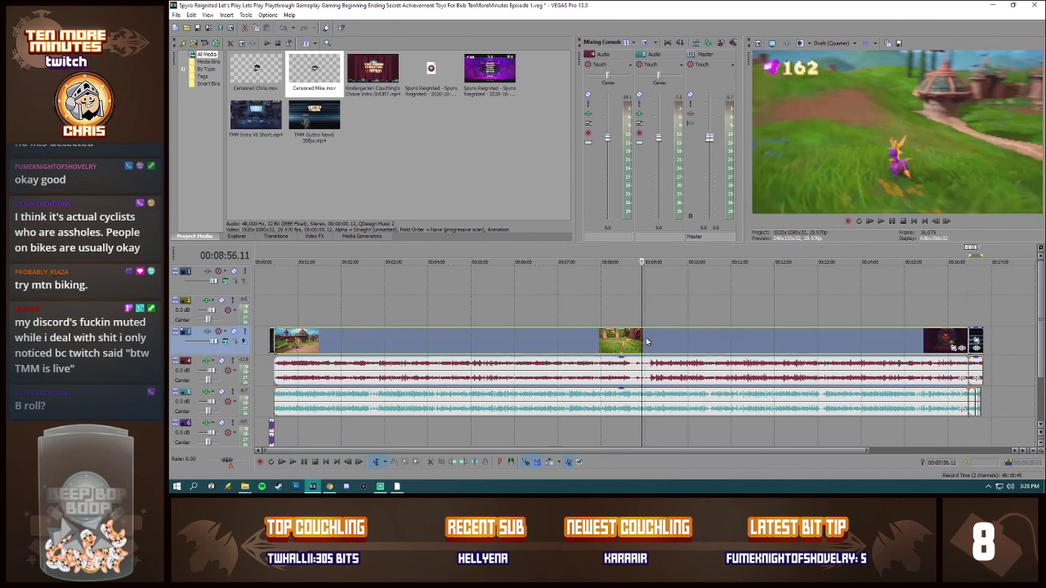
pyautogui.click(704, 341)
pyautogui.click(776, 341)
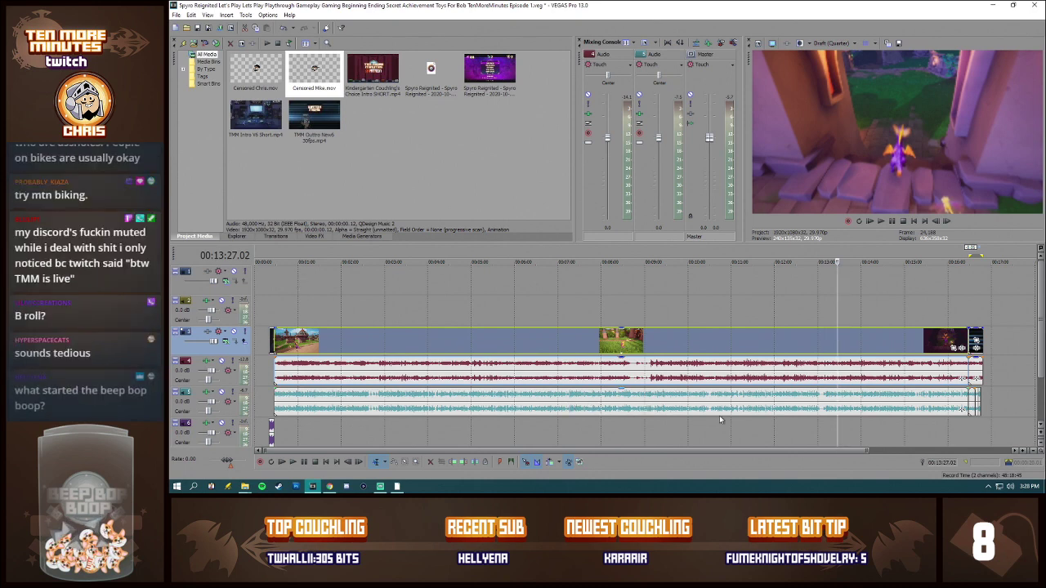
pyautogui.click(622, 342)
pyautogui.click(554, 342)
pyautogui.click(478, 343)
pyautogui.click(400, 344)
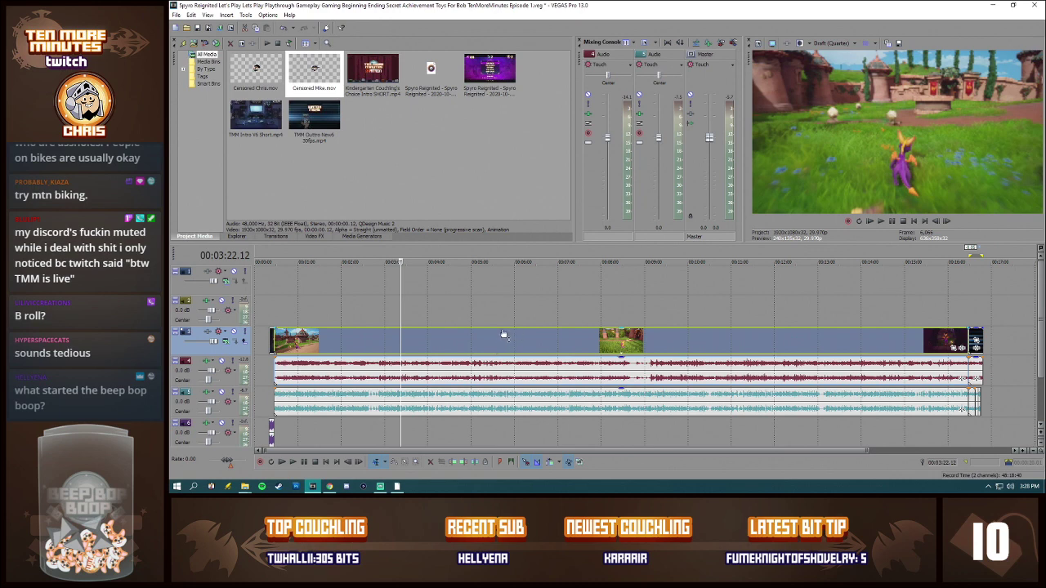
pyautogui.click(278, 299)
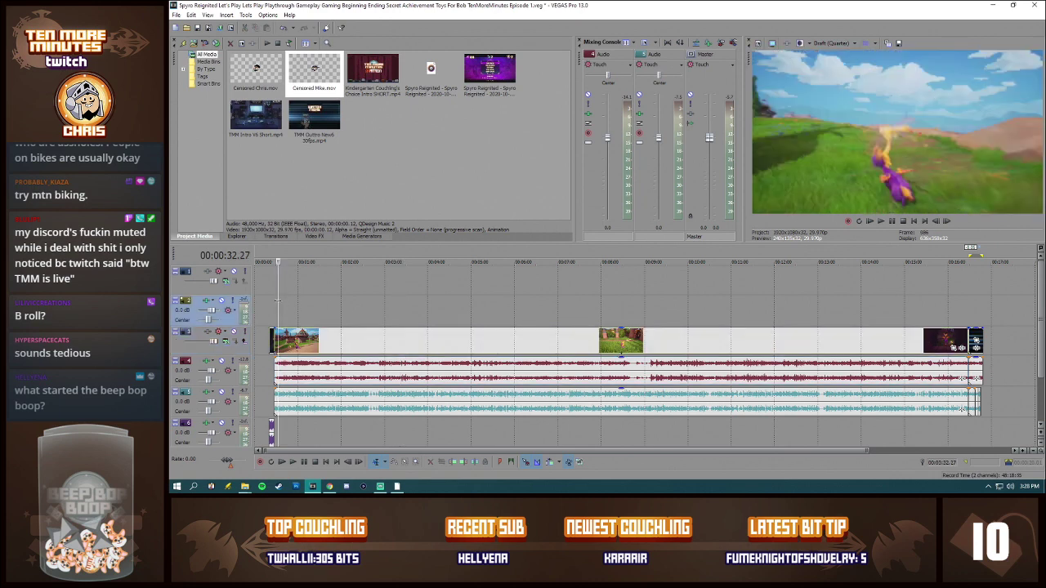
pyautogui.scroll(-2, 379, 307)
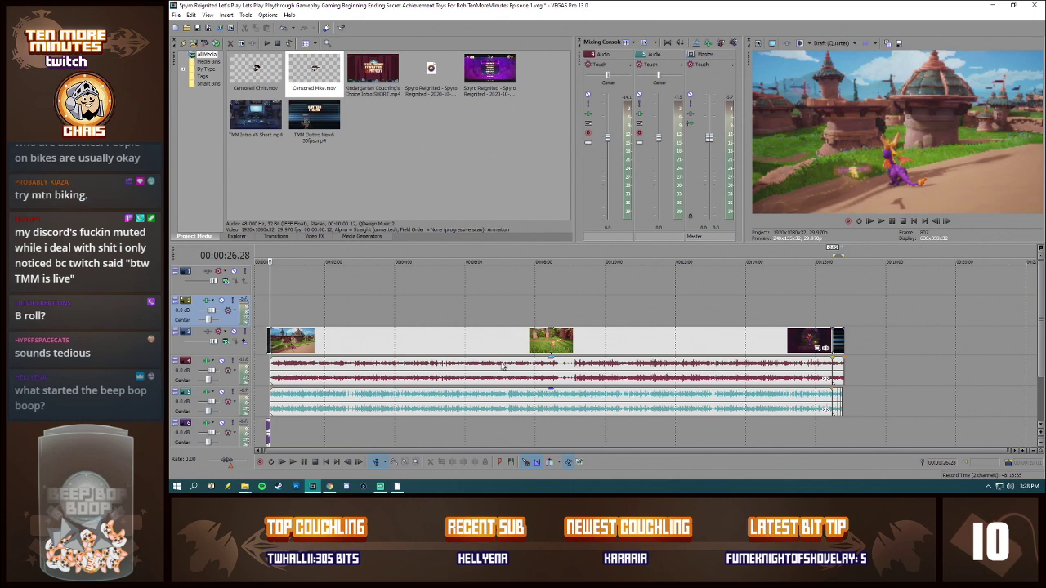
pyautogui.click(604, 348)
pyautogui.click(659, 343)
pyautogui.click(721, 344)
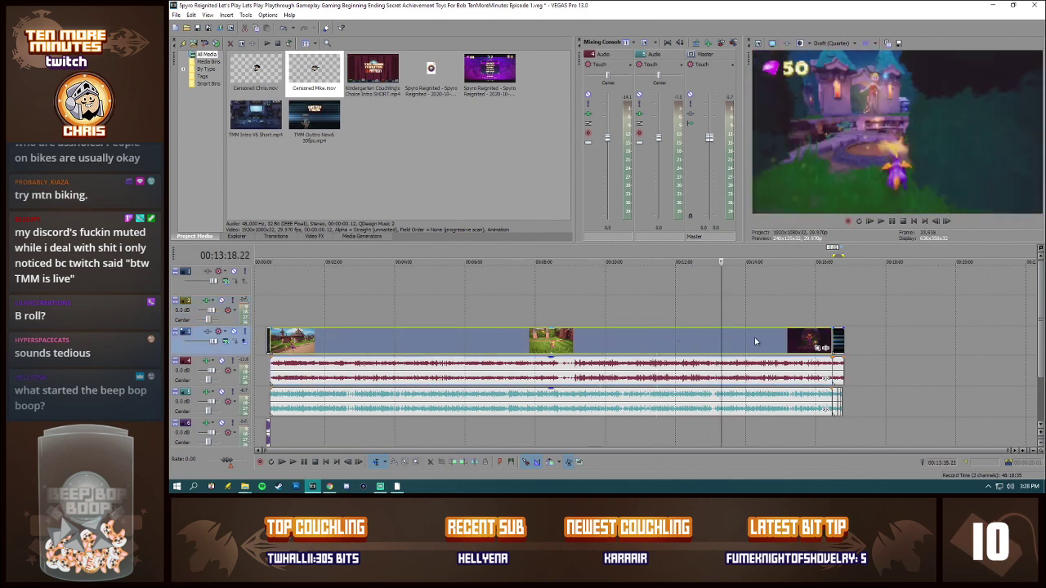
pyautogui.click(764, 343)
pyautogui.click(786, 342)
# Step: Save the project as a new VEGAS file in the Spyro Reignited folder, changing the end of its name to "Episode 2"
pyautogui.click(205, 27)
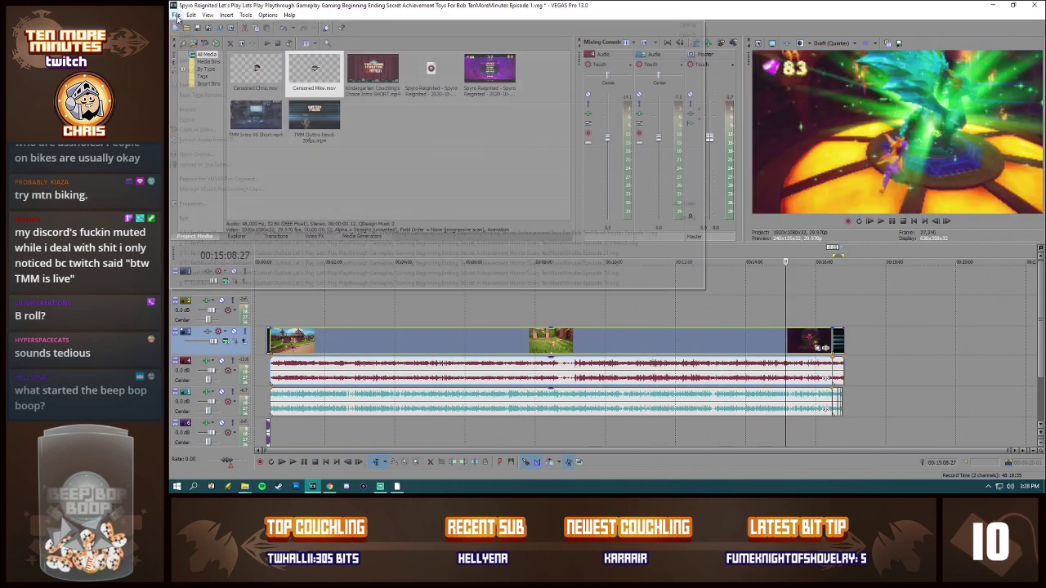
pyautogui.click(682, 260)
pyautogui.hotkey('ctrl', 'shift', 's')
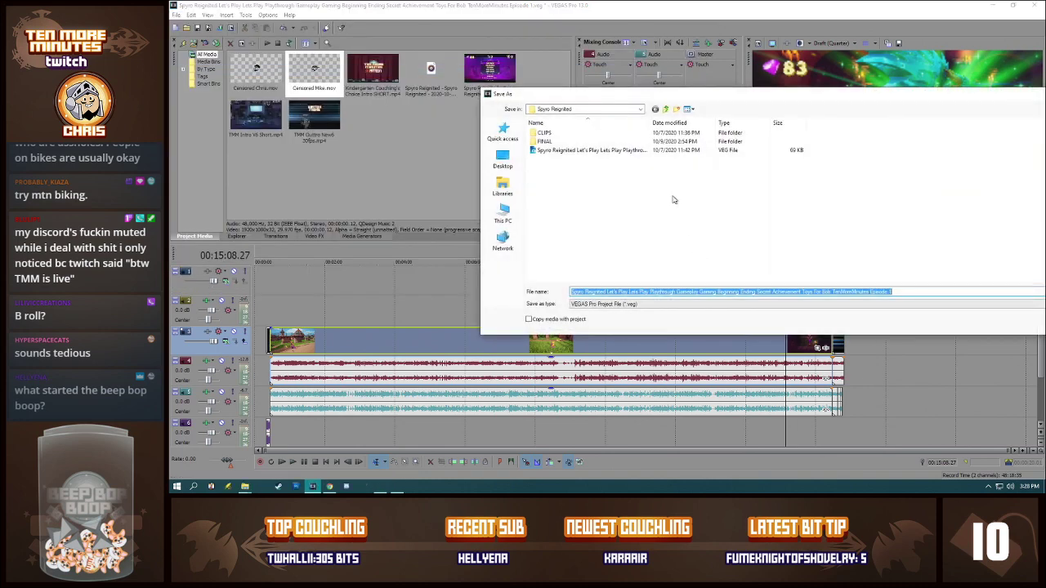
pyautogui.click(894, 293)
pyautogui.press('BackSpace')
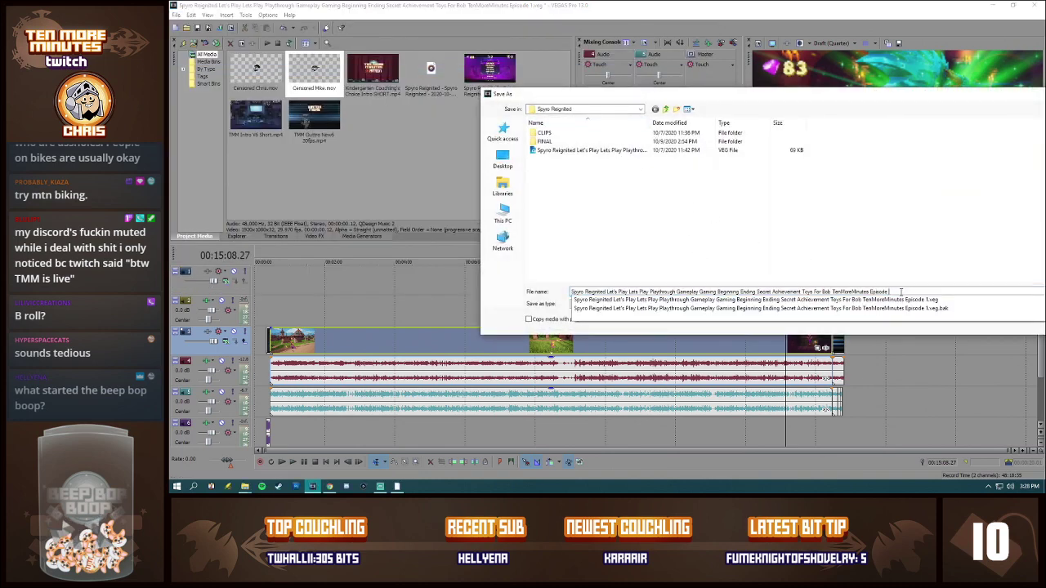
pyautogui.write('2')
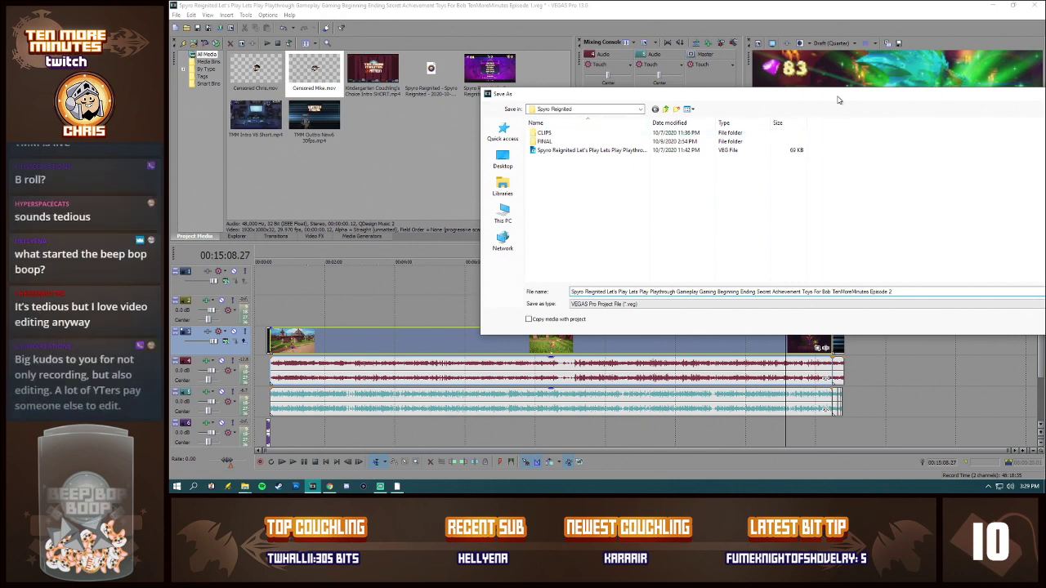
pyautogui.moveTo(838, 101); pyautogui.dragTo(673, 93)
pyautogui.click(937, 285)
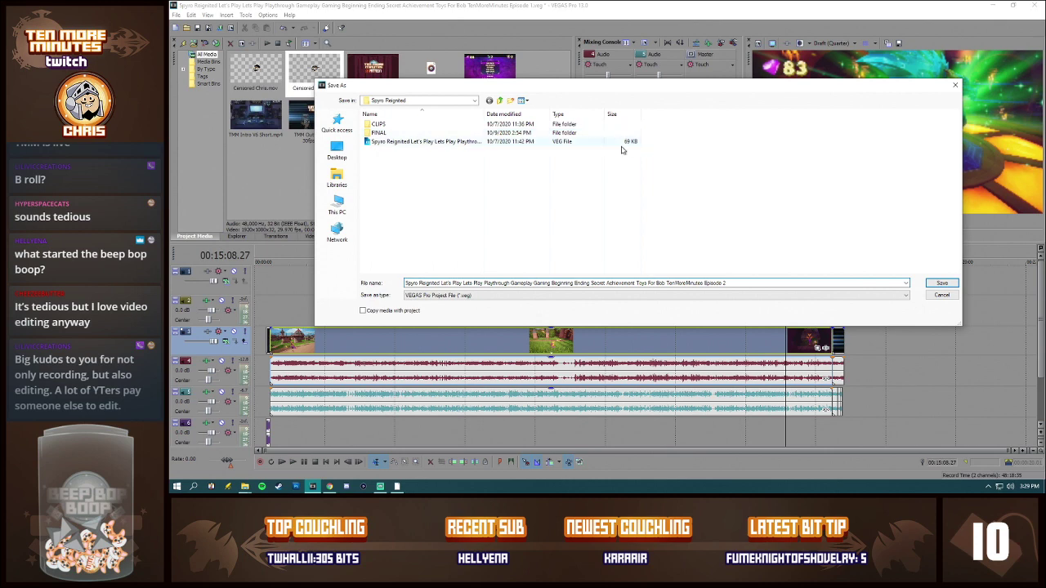
pyautogui.click(939, 283)
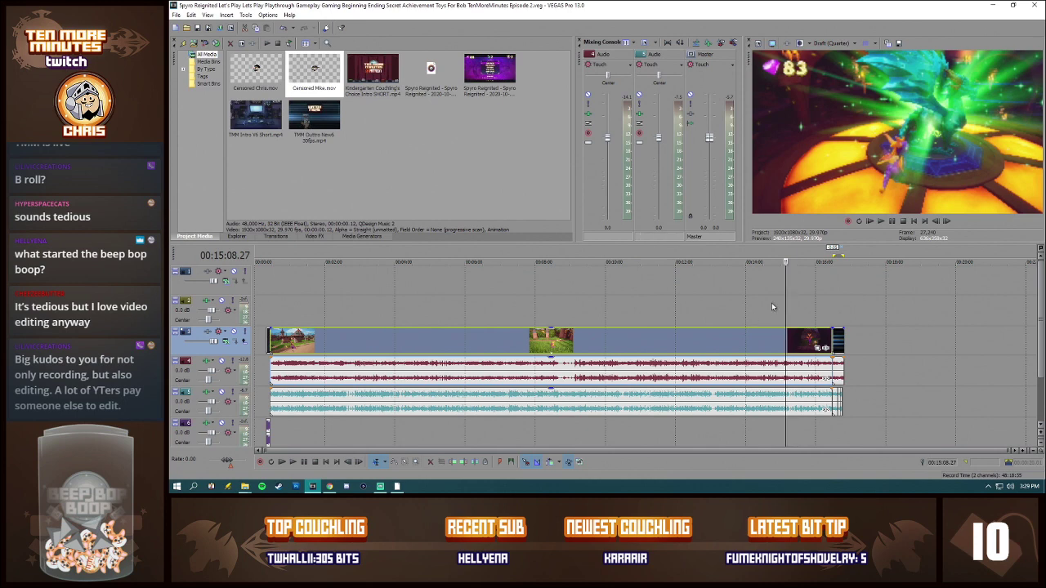
# Step: Examine the ending from 00:15:59.22 through the outro, including the commentary around the cut at 00:16:28.18
pyautogui.click(815, 308)
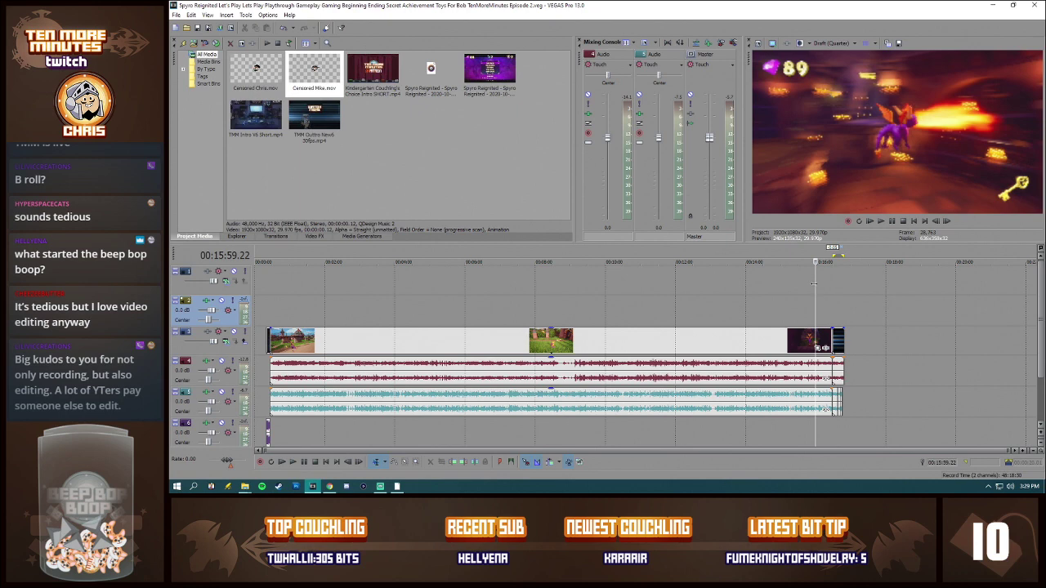
pyautogui.click(837, 313)
pyautogui.click(843, 315)
pyautogui.click(838, 317)
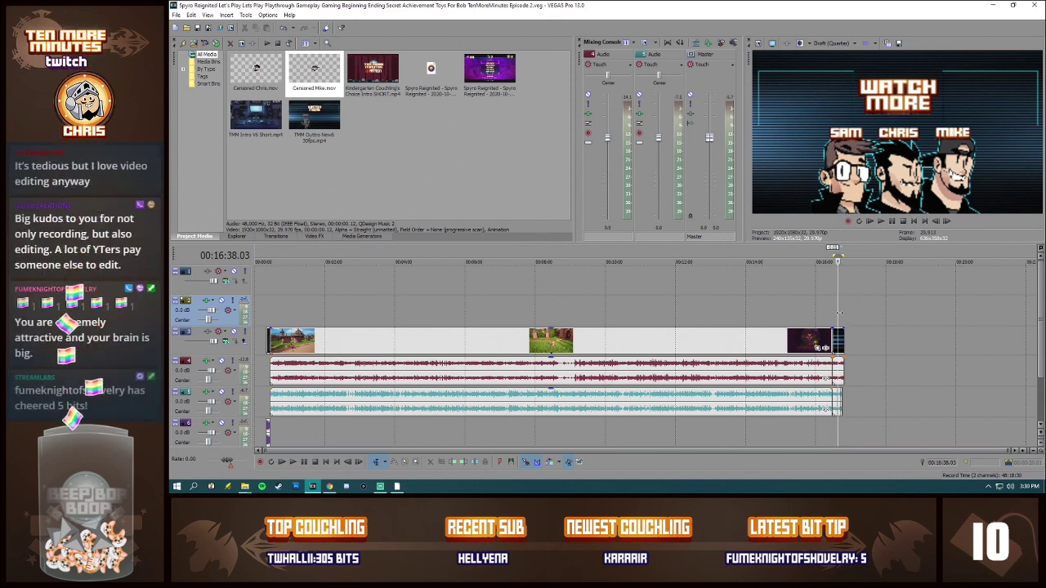
pyautogui.click(830, 403)
pyautogui.scroll(5, 821, 411)
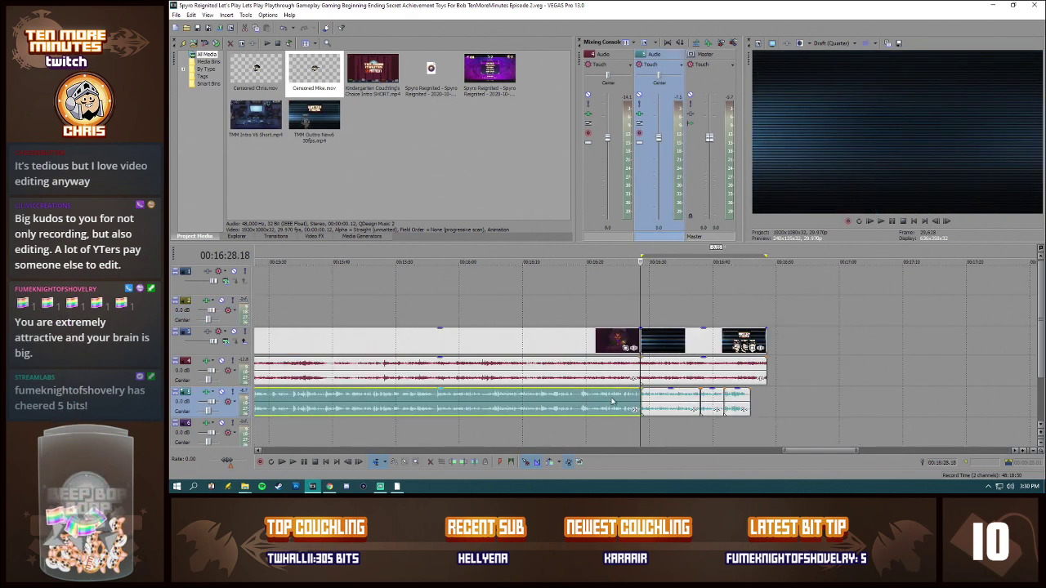
pyautogui.click(586, 399)
pyautogui.scroll(4, 590, 399)
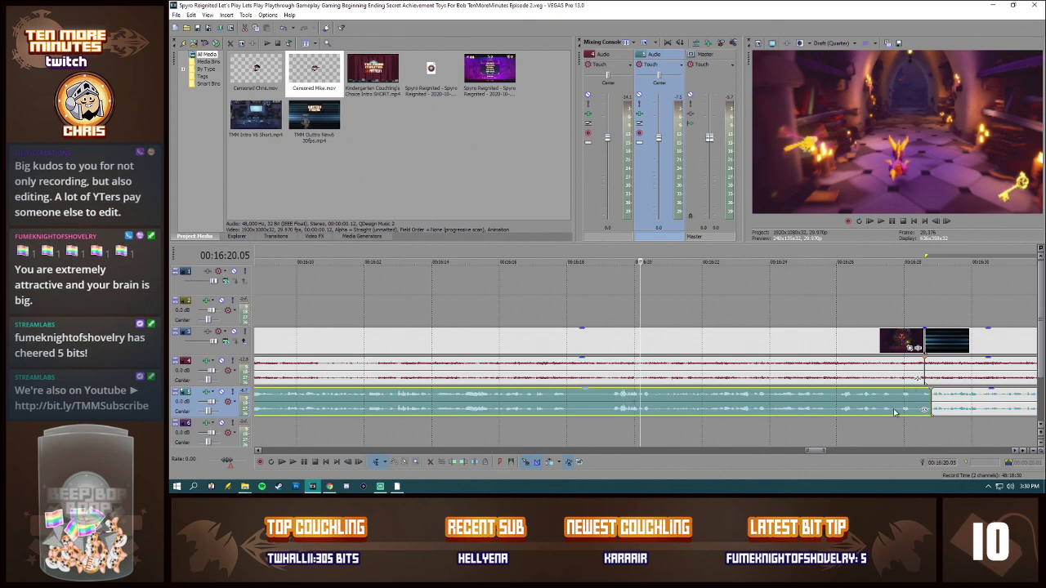
pyautogui.scroll(-3, 897, 409)
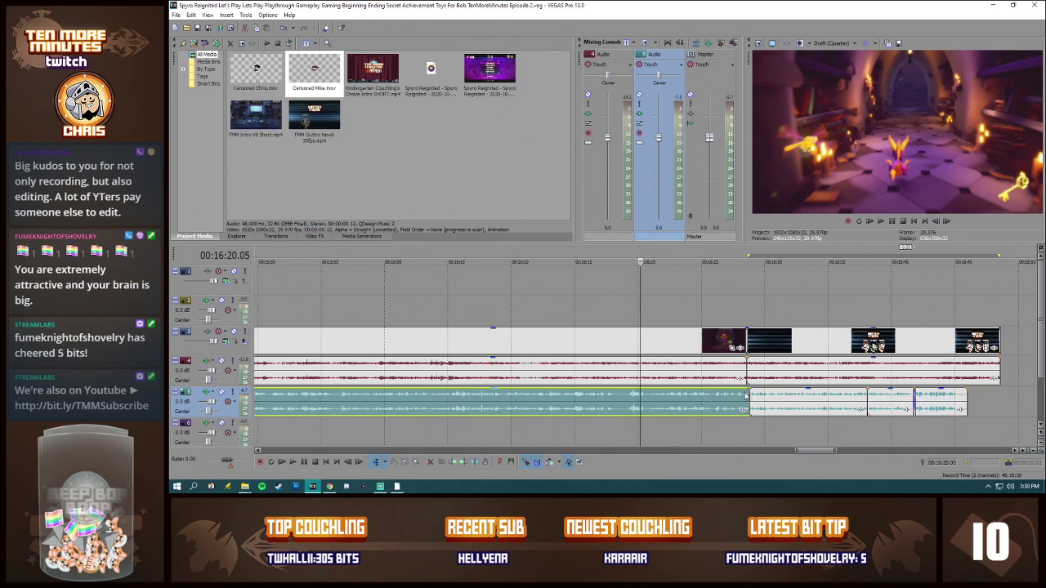
pyautogui.click(747, 399)
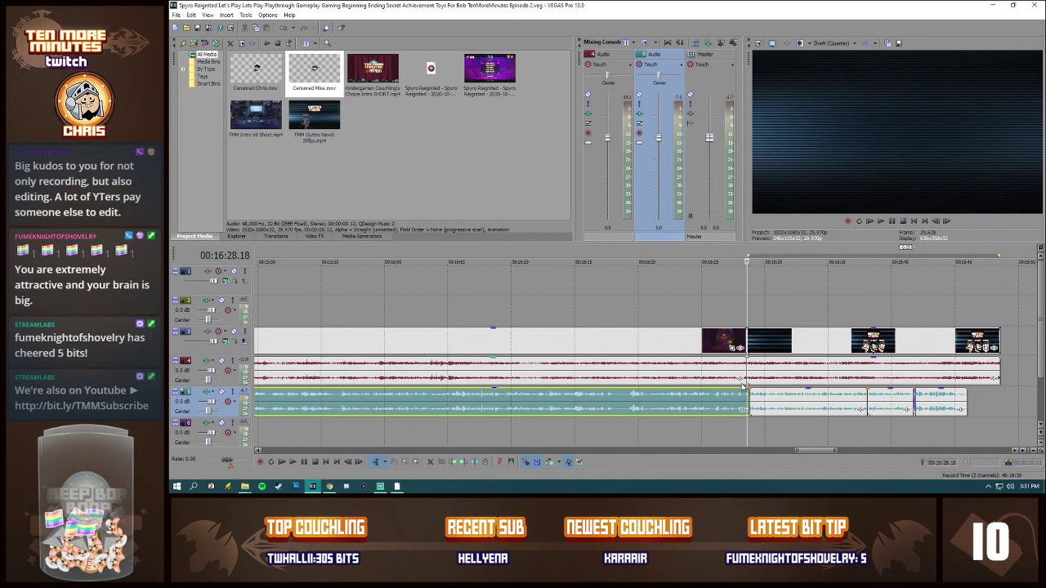
pyautogui.scroll(-6, 631, 373)
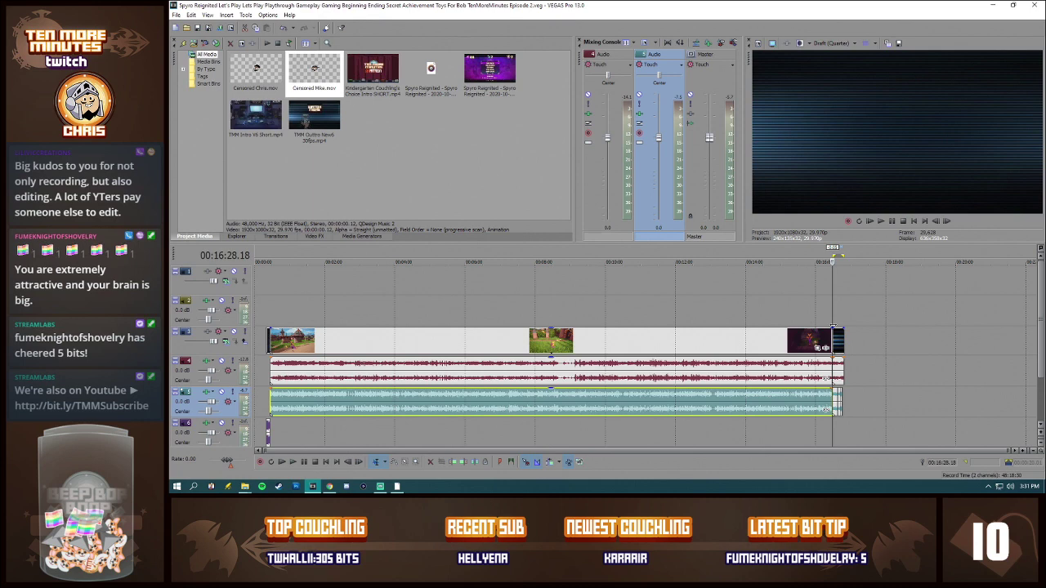
pyautogui.click(773, 343)
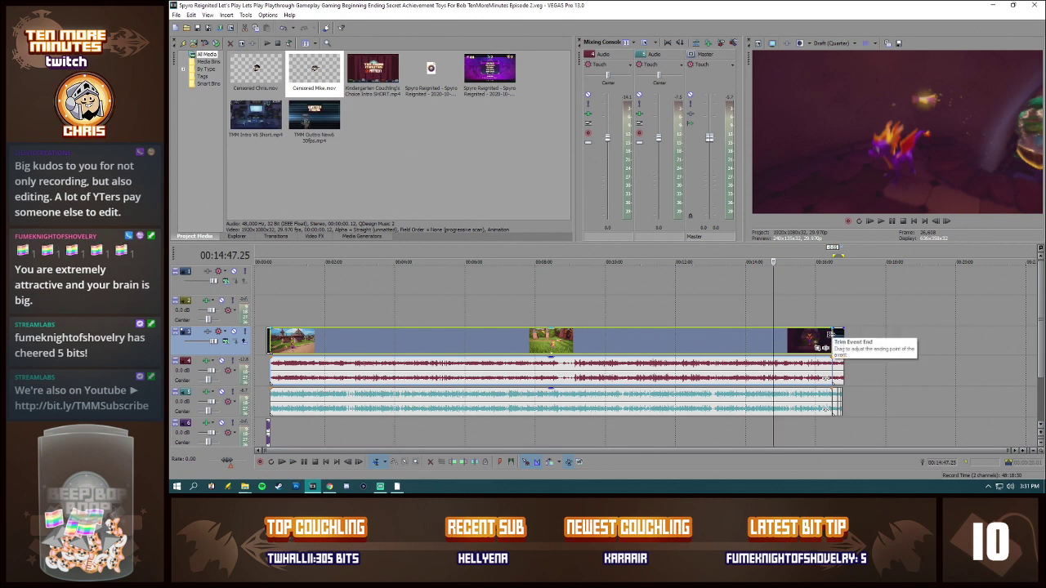
pyautogui.click(830, 335)
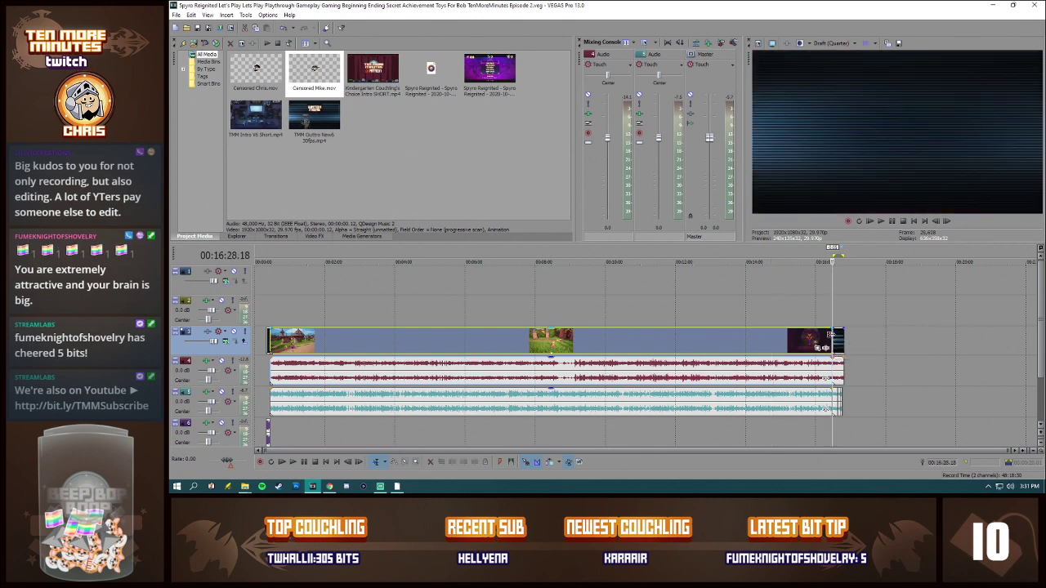
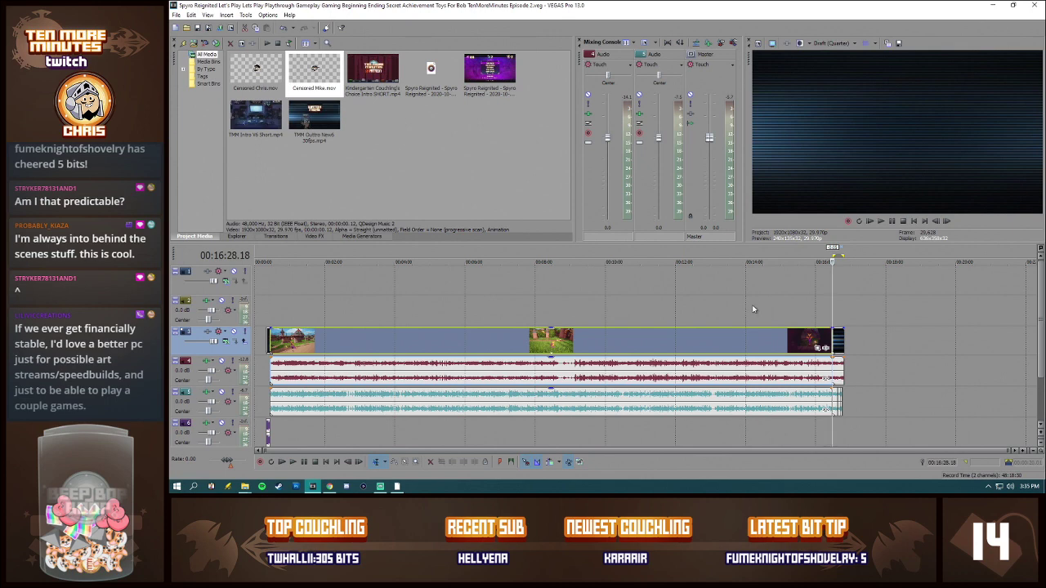
pyautogui.click(779, 304)
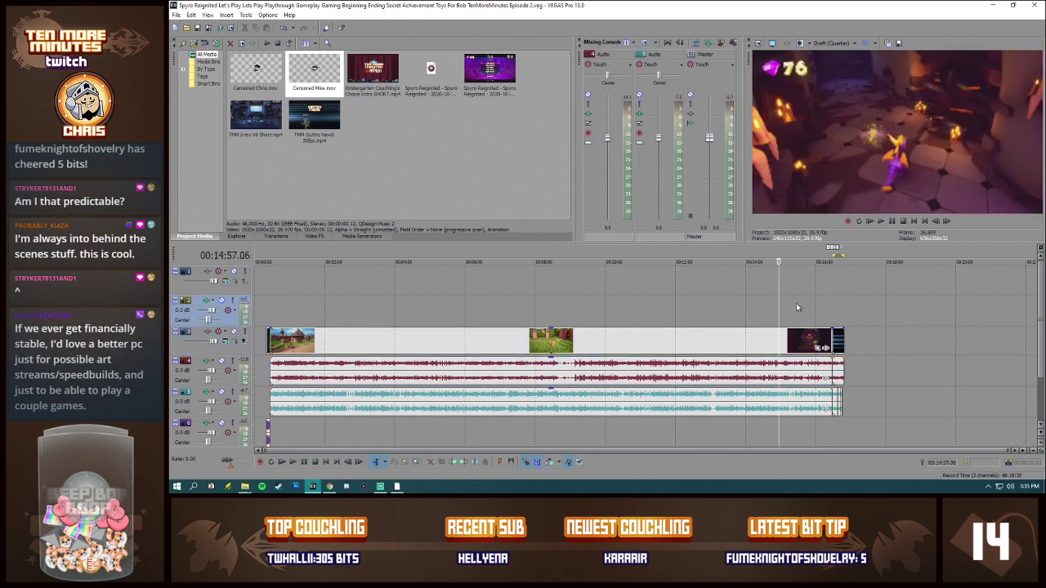
pyautogui.click(796, 304)
pyautogui.click(768, 307)
pyautogui.click(793, 305)
pyautogui.click(774, 306)
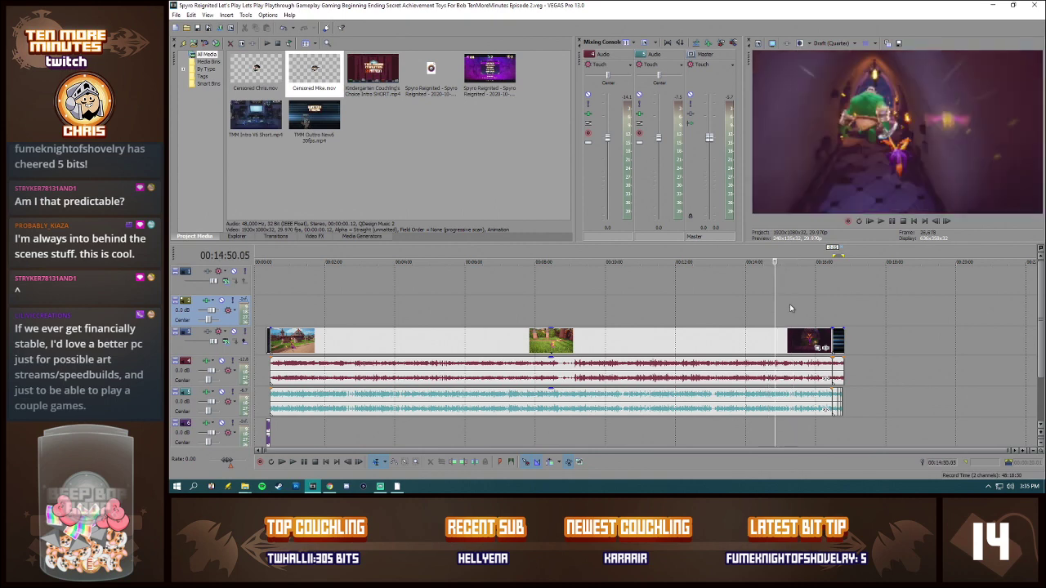
pyautogui.click(789, 306)
pyautogui.click(779, 305)
pyautogui.click(789, 303)
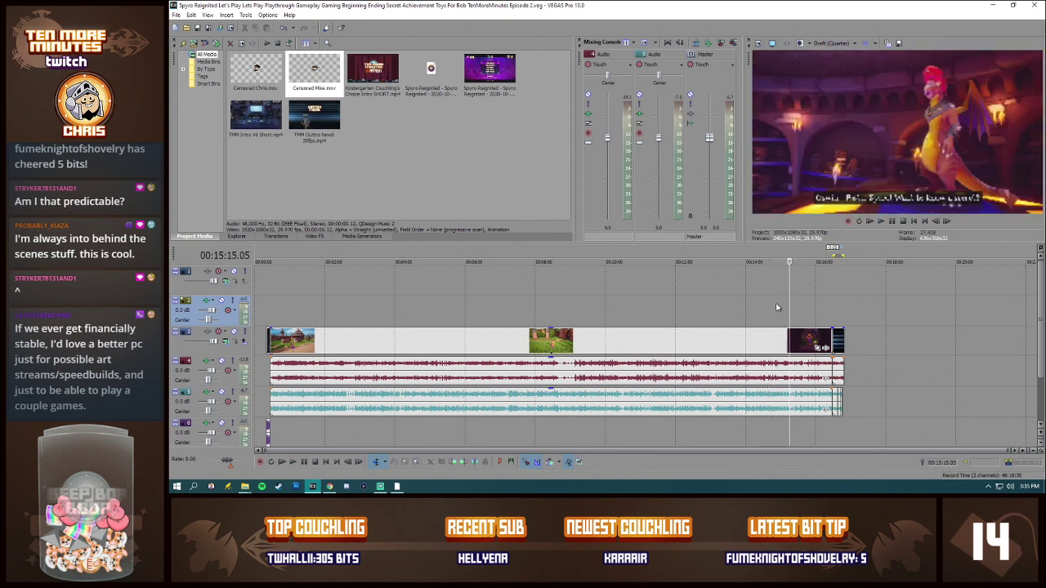
pyautogui.click(769, 305)
pyautogui.click(790, 303)
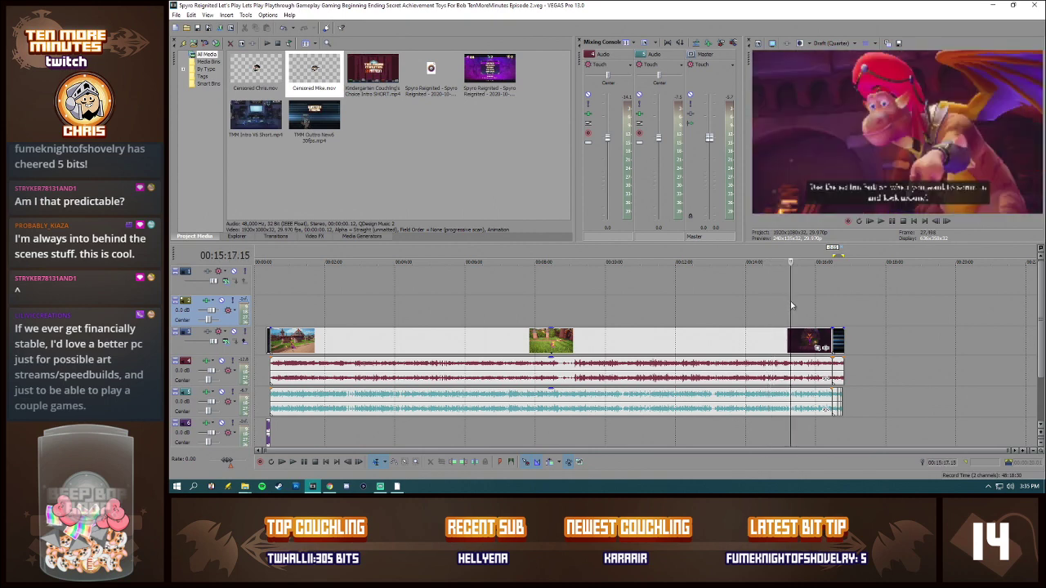
pyautogui.click(773, 305)
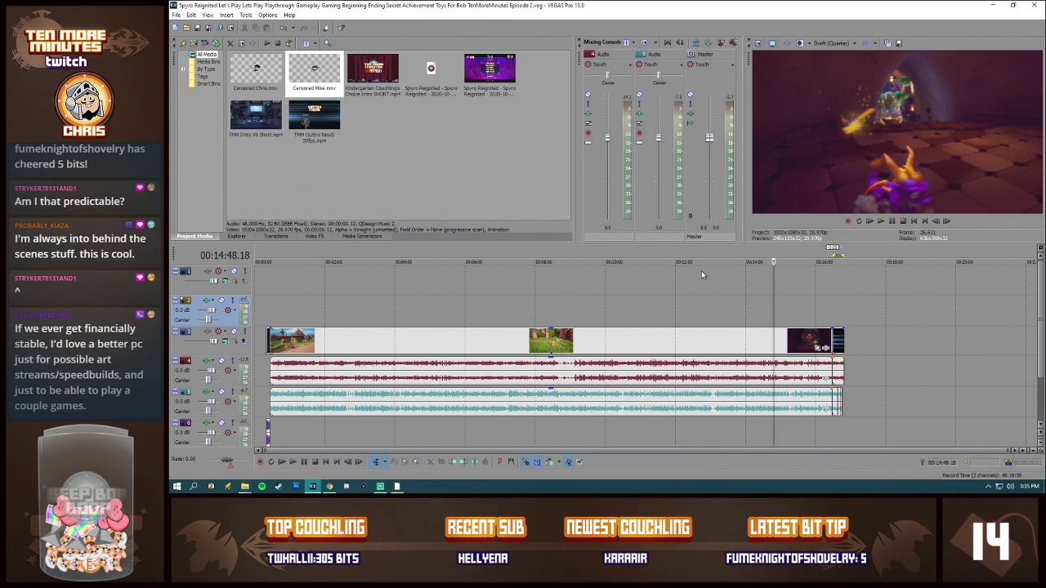
pyautogui.click(799, 310)
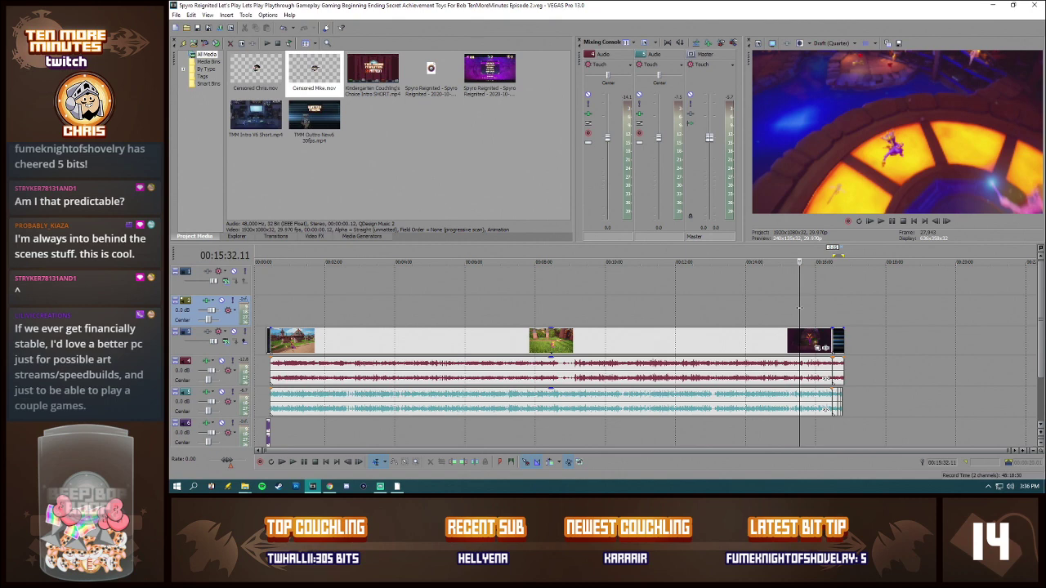
pyautogui.click(798, 308)
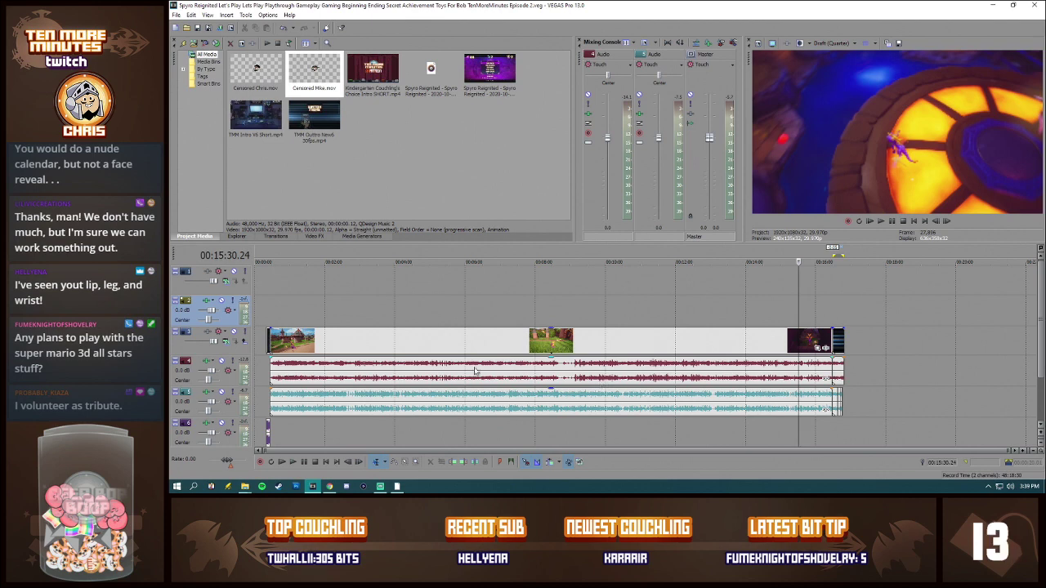
# Step: Remove the previous episode's Spyro Reignited gameplay recording and live commentary from the project media, including all their timeline references
pyautogui.click(307, 340)
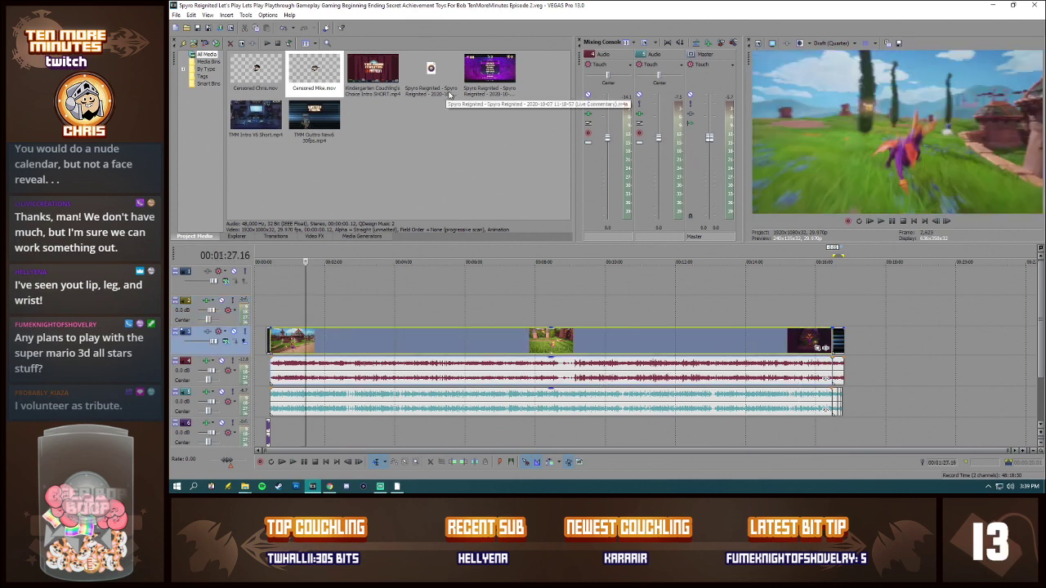
pyautogui.click(479, 89)
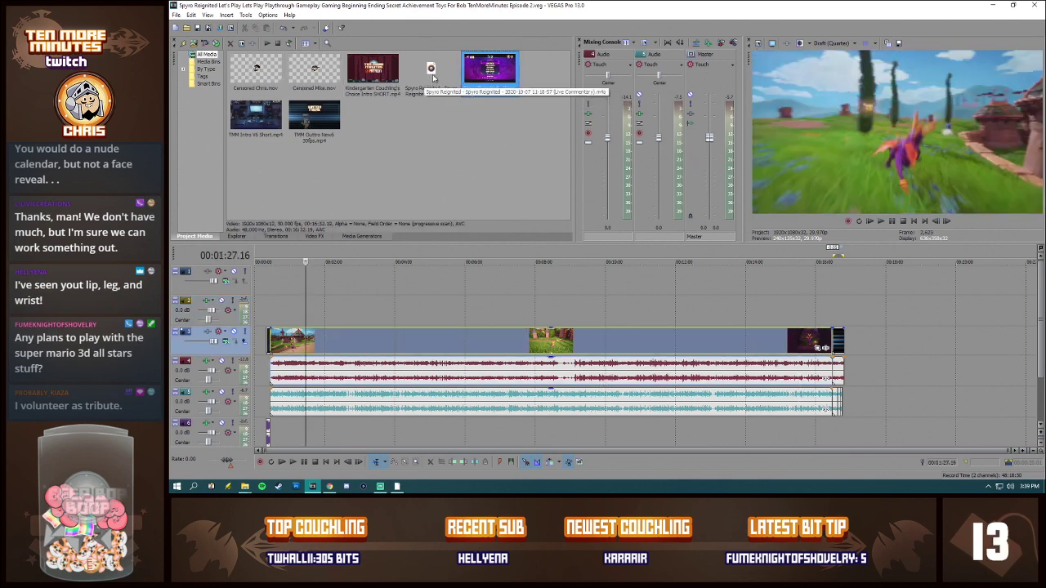
pyautogui.keyDown('ctrl'); pyautogui.click(435, 80); pyautogui.keyUp('ctrl')
pyautogui.press('Delete')
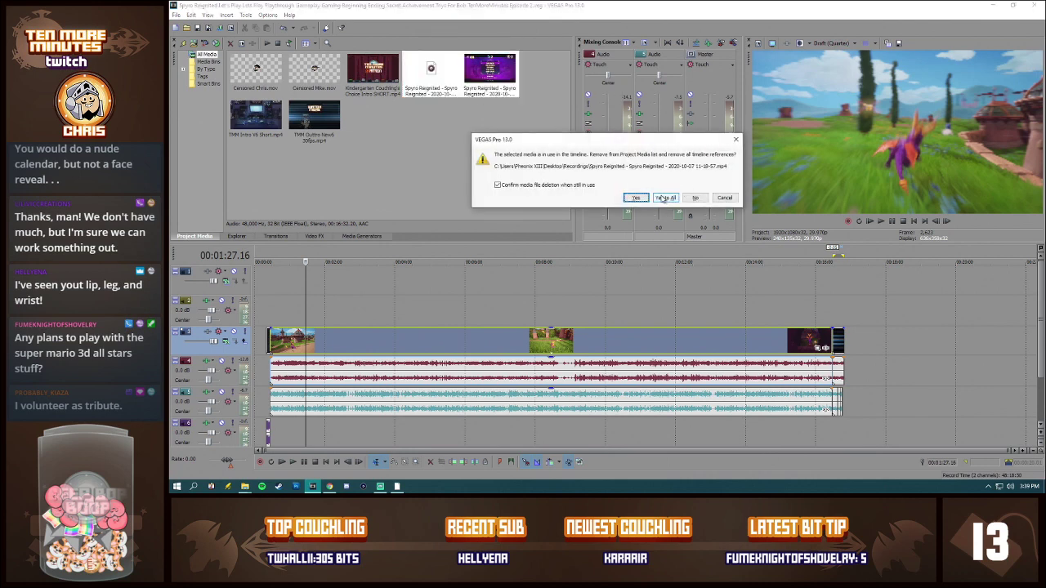
pyautogui.click(664, 197)
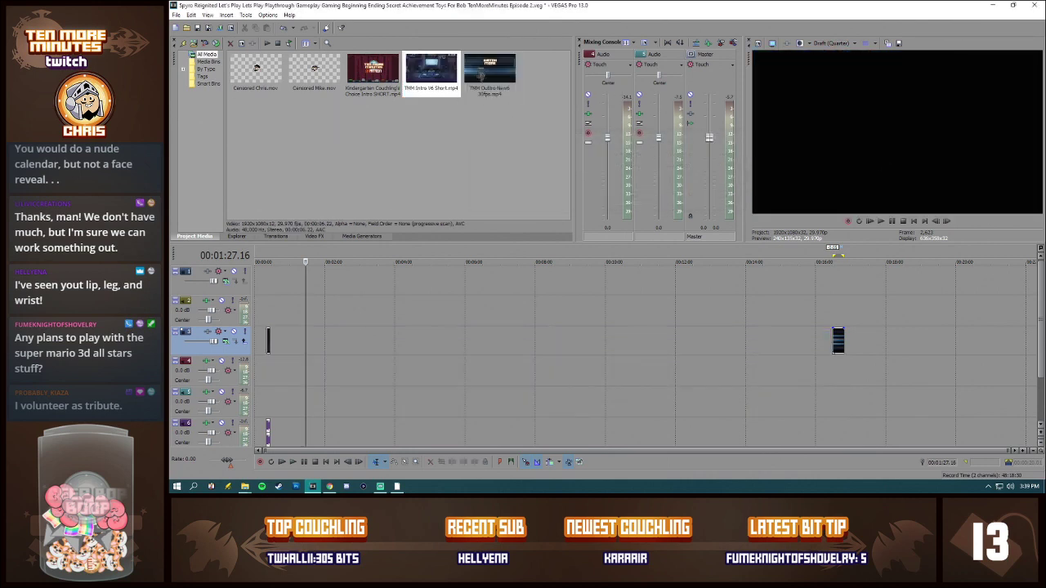
pyautogui.moveTo(1045, 123); pyautogui.dragTo(697, 119)
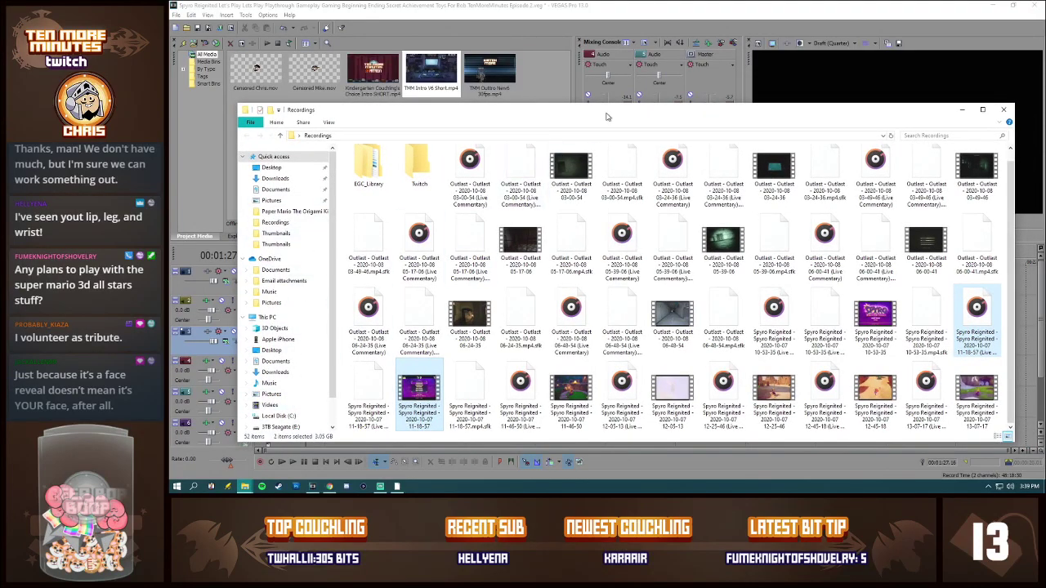
pyautogui.moveTo(621, 118); pyautogui.dragTo(552, 121)
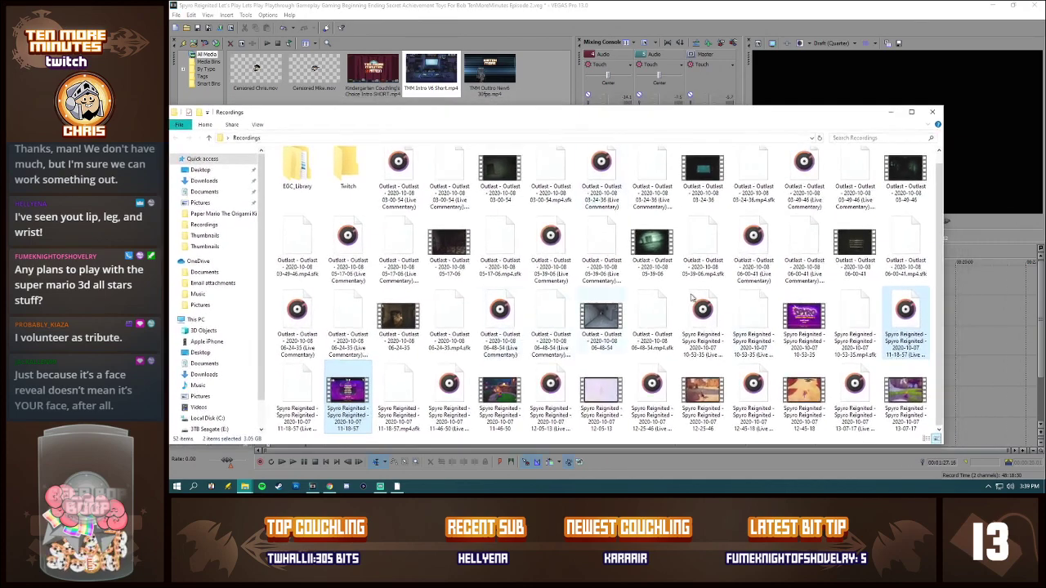
pyautogui.scroll(1, 572, 237)
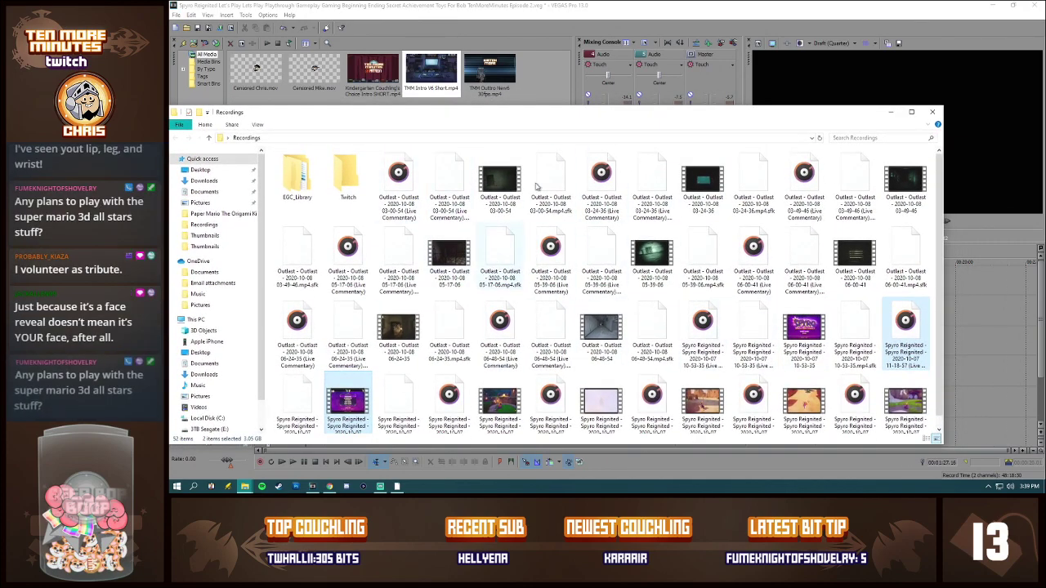
pyautogui.doubleClick(303, 188)
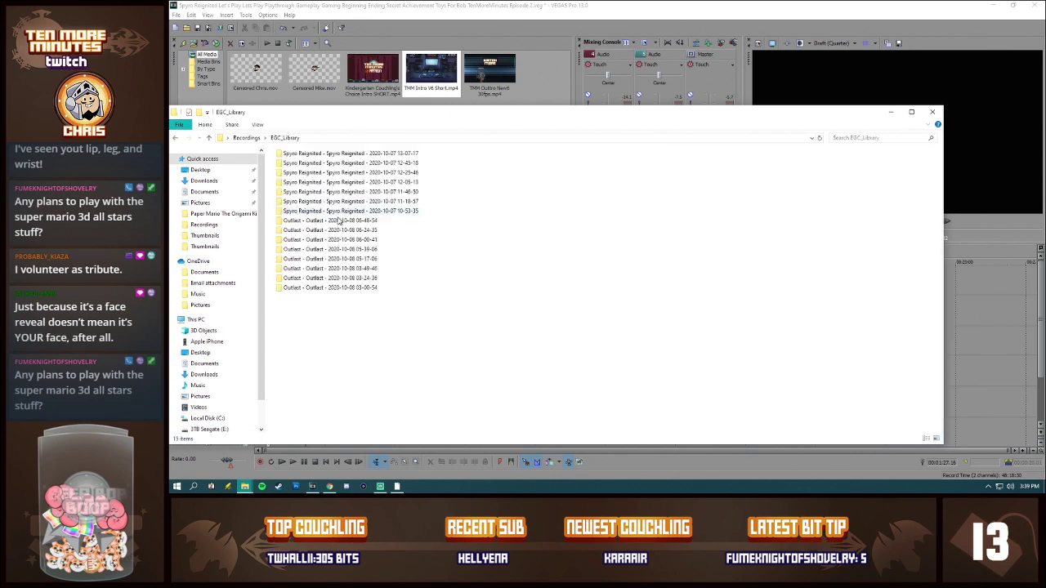
pyautogui.doubleClick(349, 278)
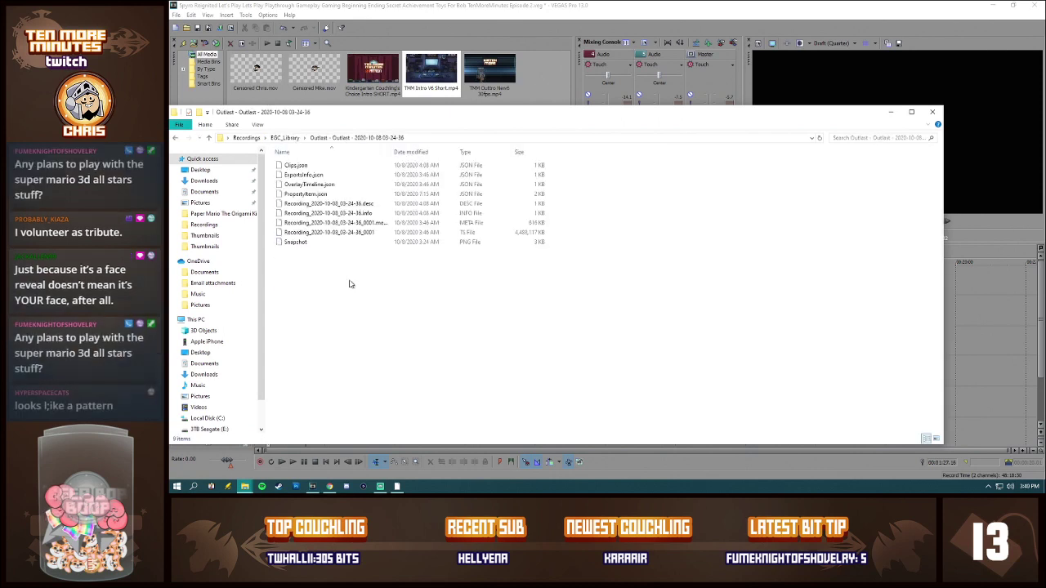
pyautogui.click(176, 140)
pyautogui.click(176, 139)
pyautogui.scroll(-1, 449, 340)
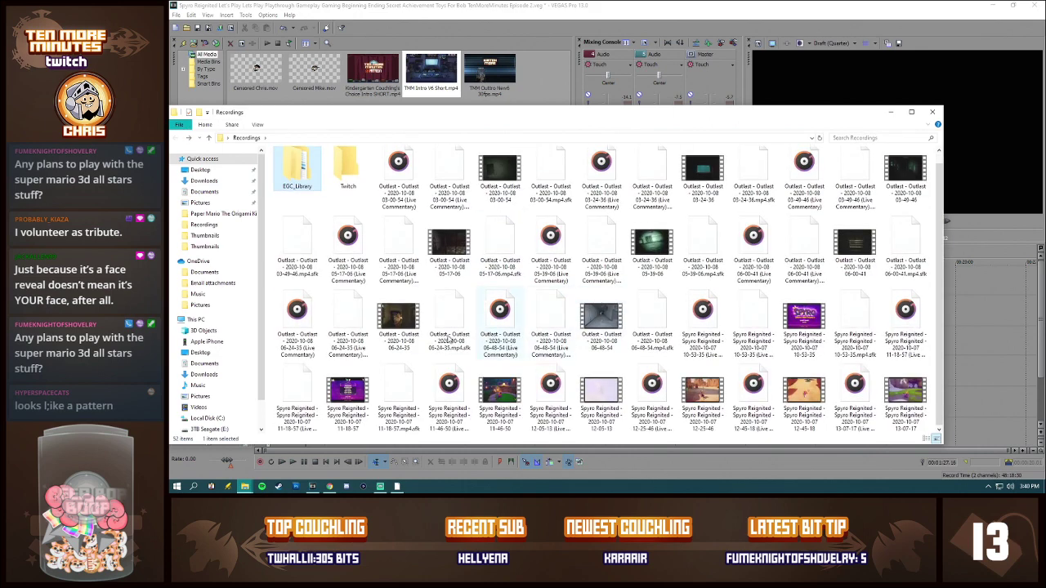
pyautogui.click(448, 398)
pyautogui.keyDown('ctrl'); pyautogui.click(504, 398); pyautogui.keyUp('ctrl')
pyautogui.moveTo(442, 369); pyautogui.dragTo(536, 82)
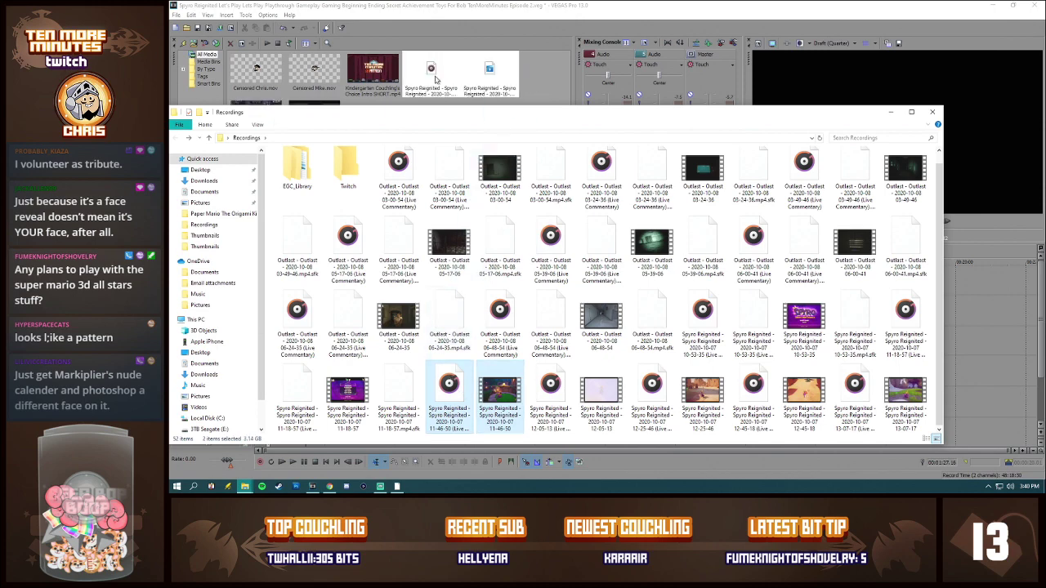
pyautogui.moveTo(863, 115); pyautogui.dragTo(1045, 126)
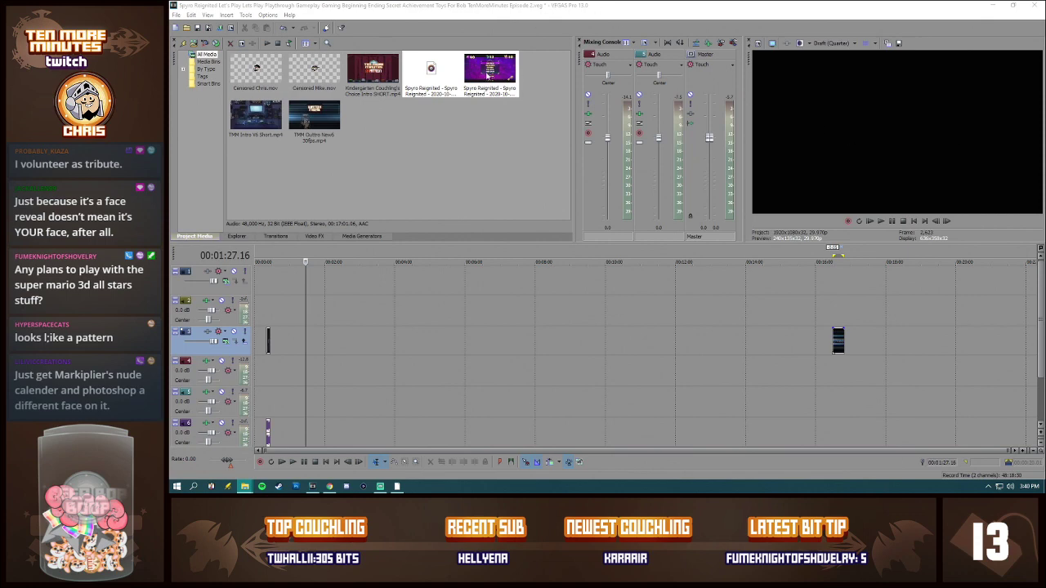
# Step: Place the new gameplay video and its live commentary on their tracks right after the intro, and move the outro to the footage's end
pyautogui.click(482, 76)
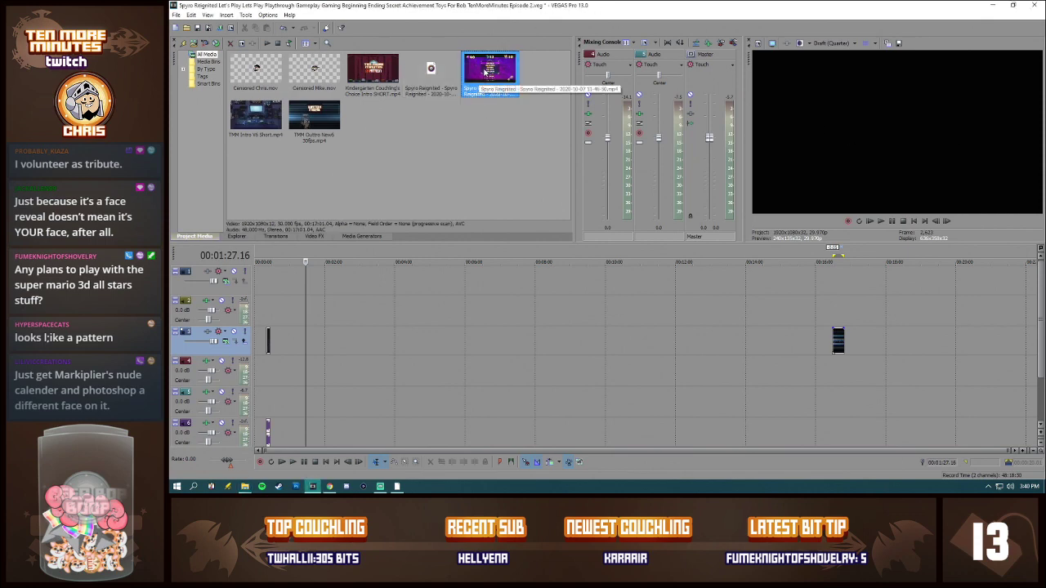
pyautogui.moveTo(484, 72); pyautogui.dragTo(283, 351)
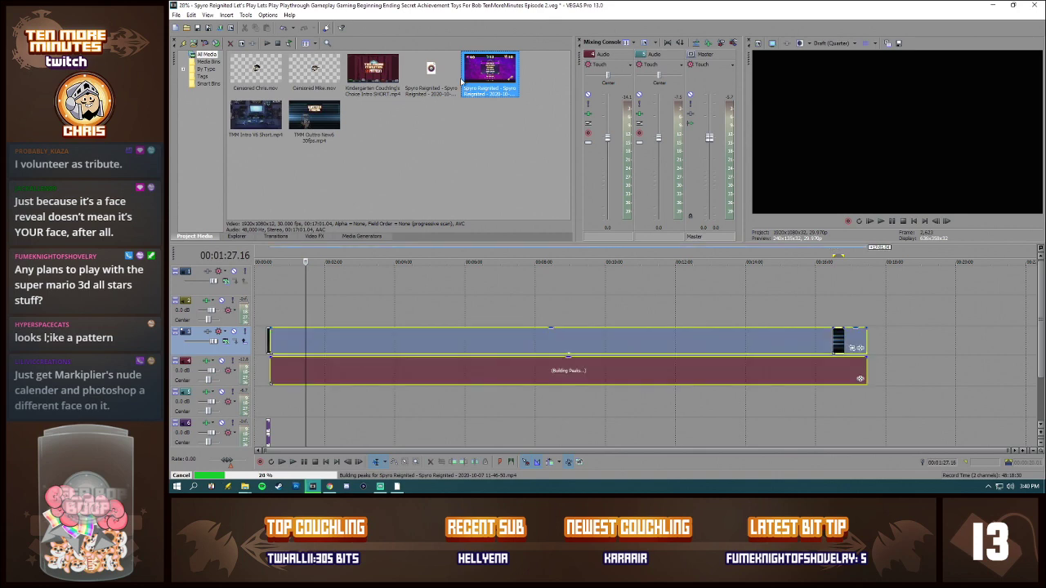
pyautogui.moveTo(452, 72); pyautogui.dragTo(278, 399)
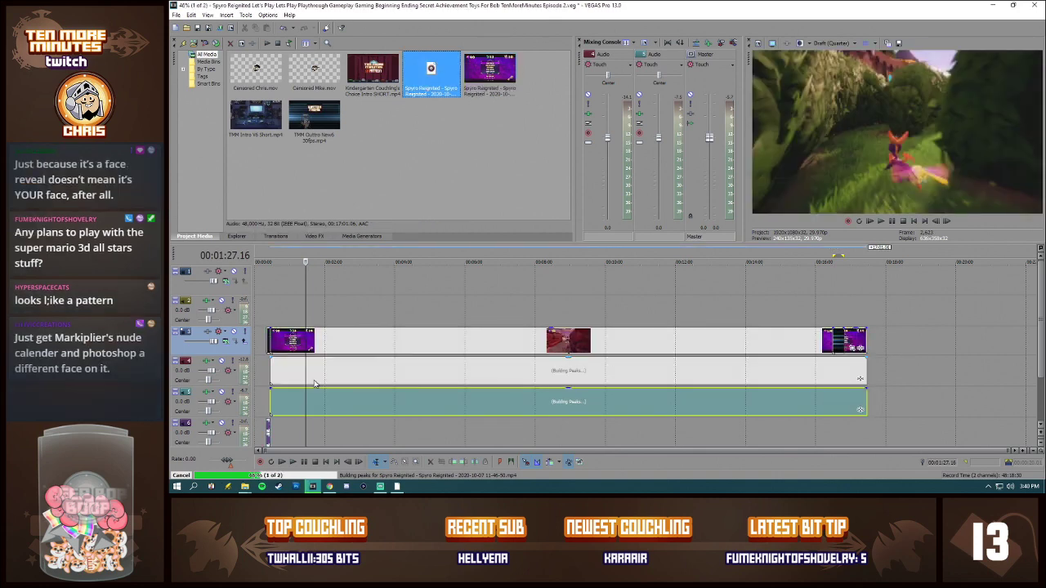
pyautogui.moveTo(836, 339); pyautogui.dragTo(870, 338)
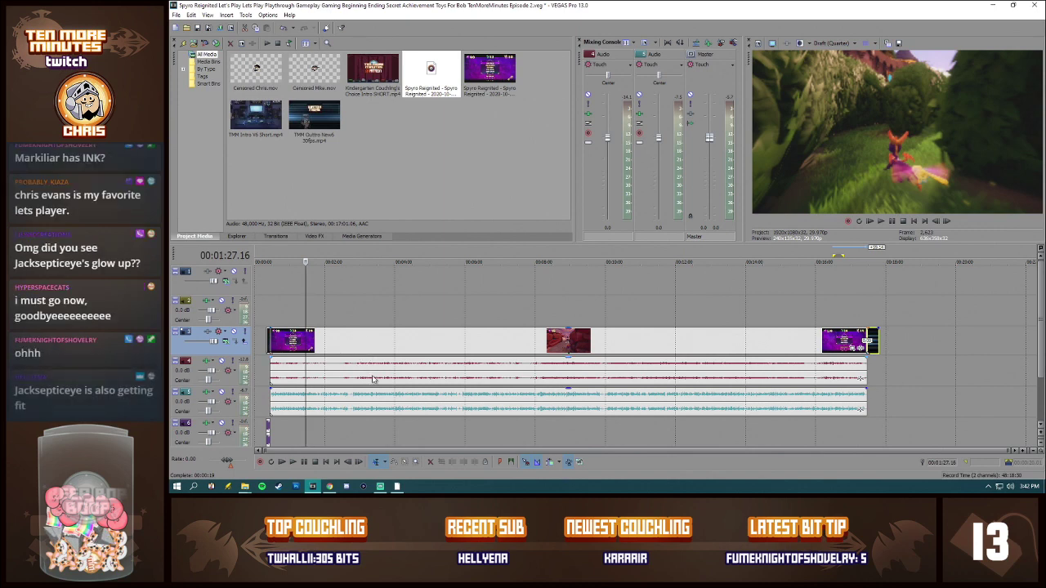
# Step: Set the new gameplay video event to Disable resample
pyautogui.click(385, 346)
pyautogui.rightClick(384, 342)
pyautogui.click(408, 337)
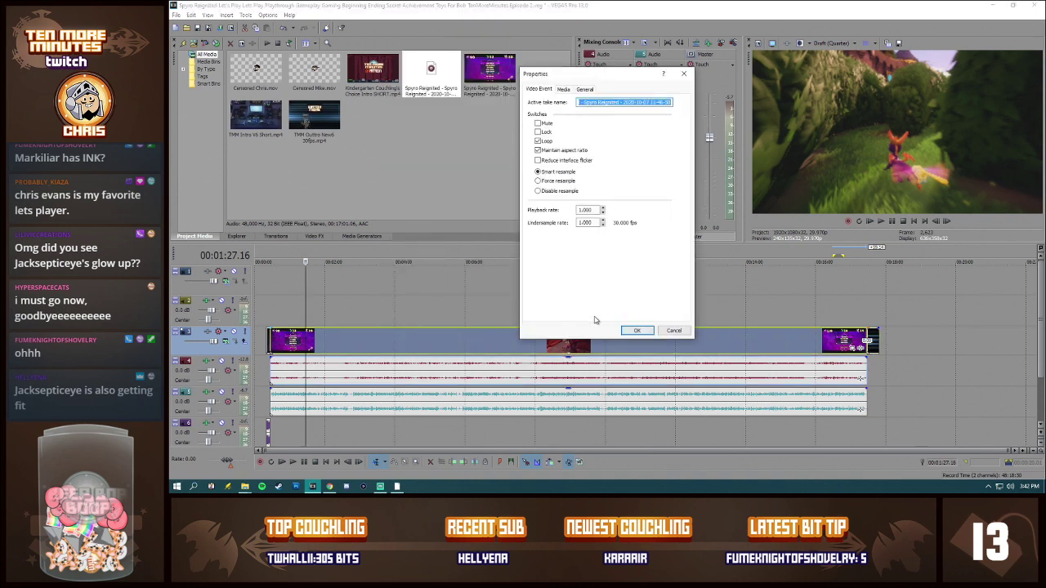
pyautogui.click(636, 331)
# Step: Normalize the audio of the new gameplay event and of the live commentary event
pyautogui.rightClick(627, 375)
pyautogui.click(634, 366)
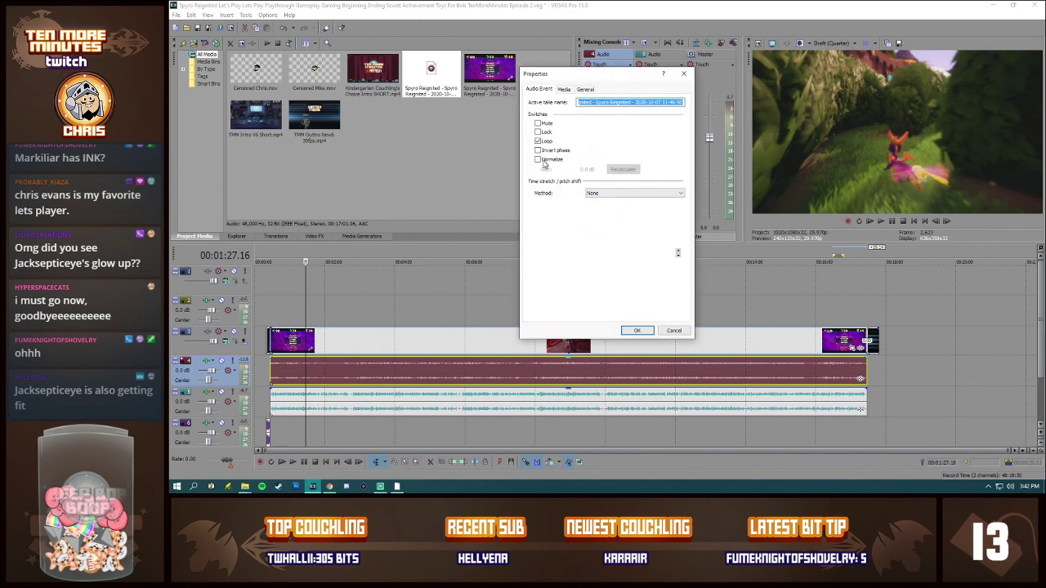
pyautogui.click(640, 332)
pyautogui.rightClick(455, 410)
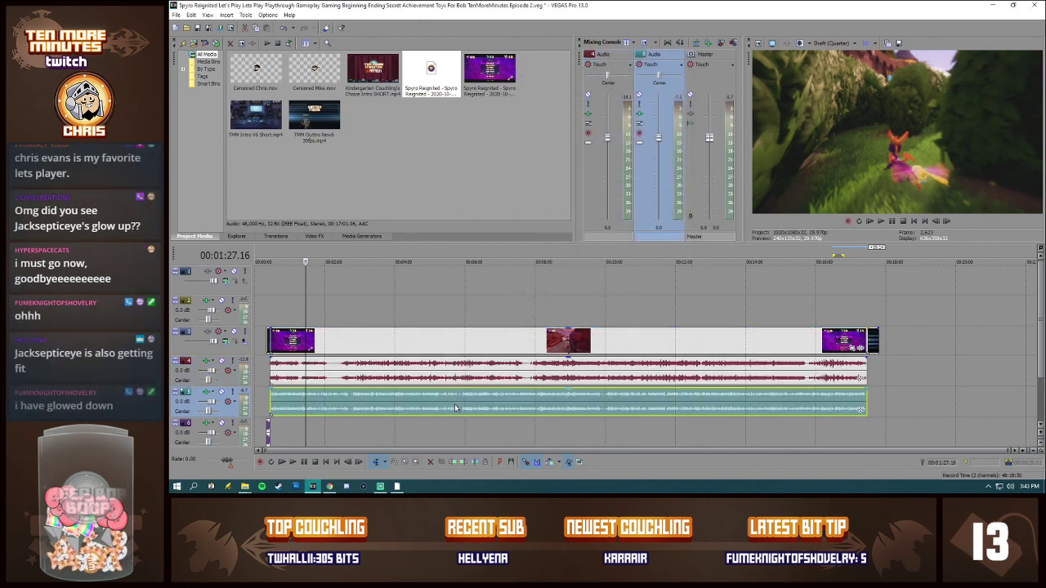
pyautogui.click(476, 397)
pyautogui.click(537, 159)
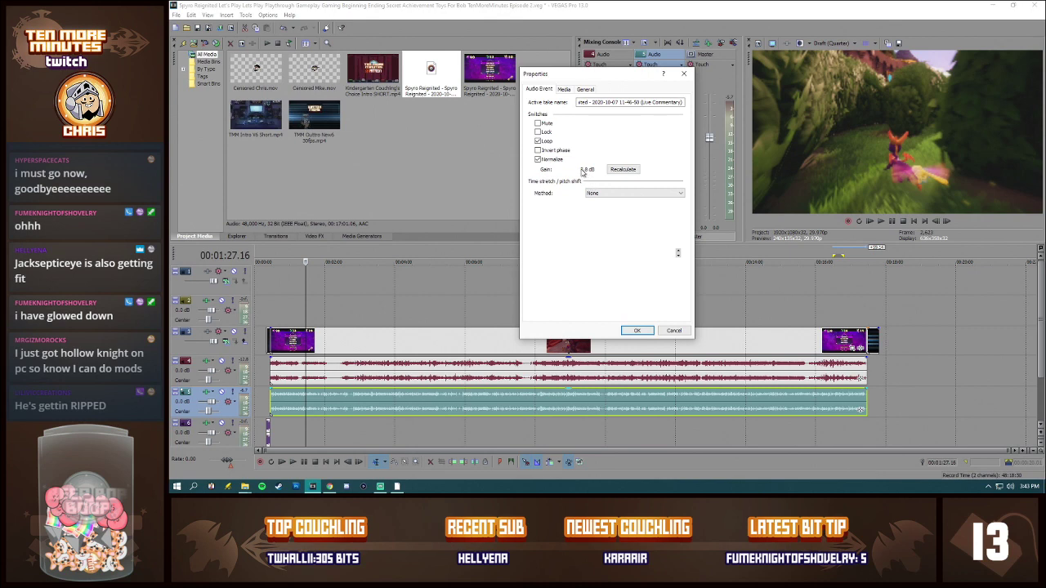
pyautogui.click(636, 330)
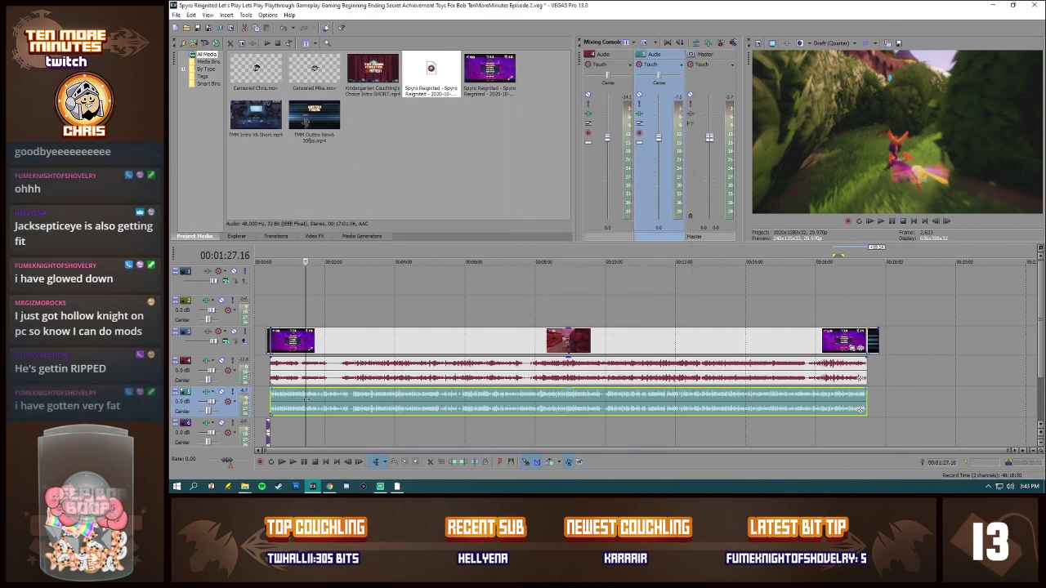
# Step: Split the gameplay video, game audio and commentary at 00:00:29.06, shortly after the intro, and play the section before the cut
pyautogui.click(271, 369)
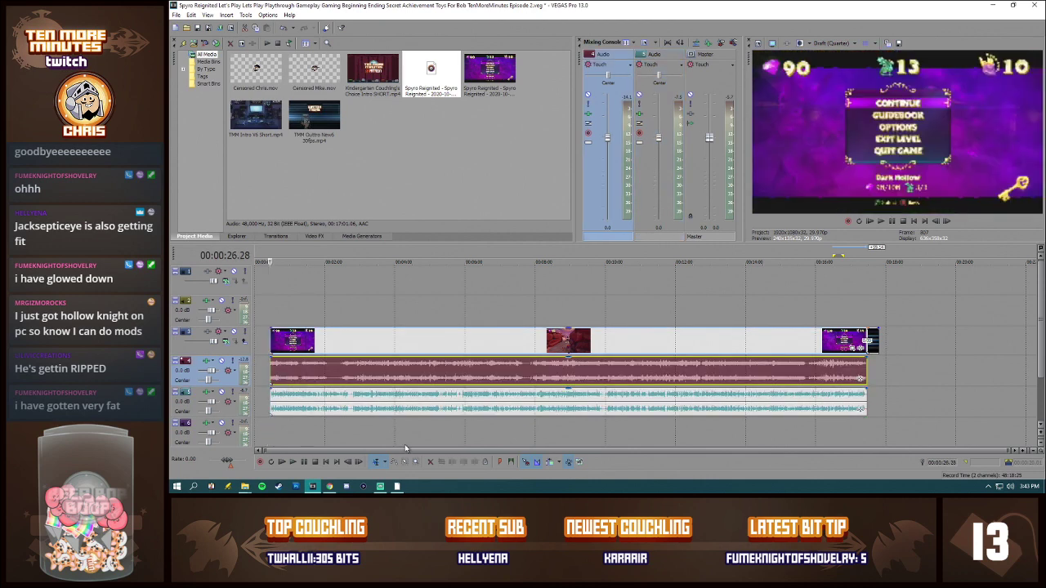
pyautogui.scroll(4, 392, 424)
pyautogui.scroll(2, 411, 445)
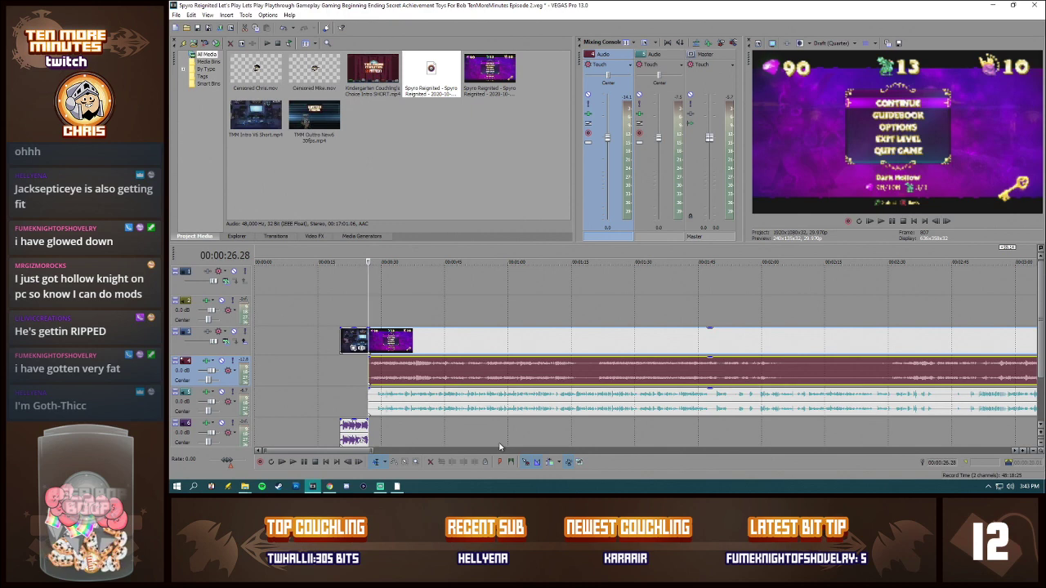
pyautogui.click(378, 380)
pyautogui.scroll(2, 455, 384)
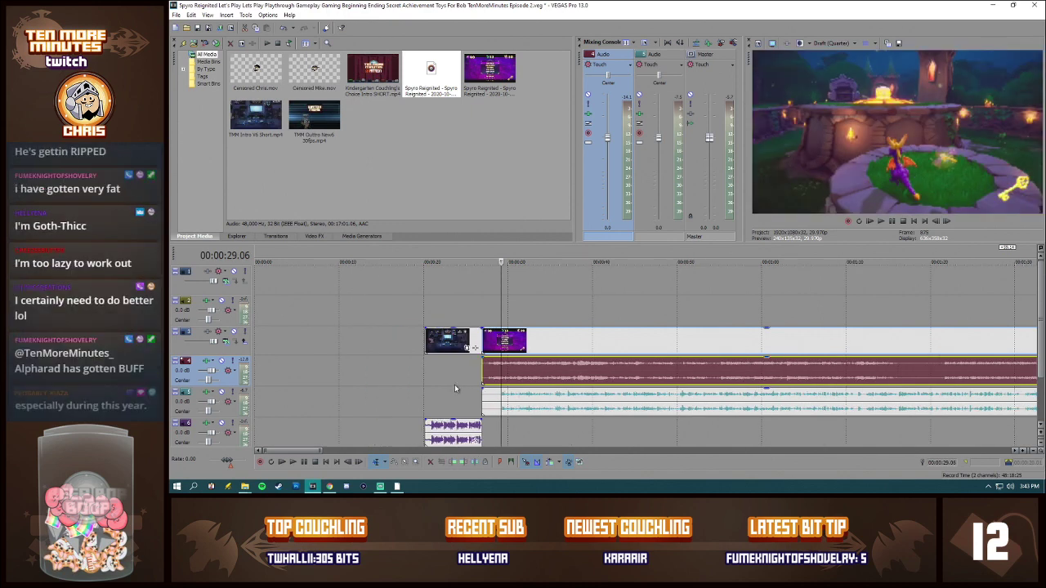
pyautogui.scroll(2, 567, 369)
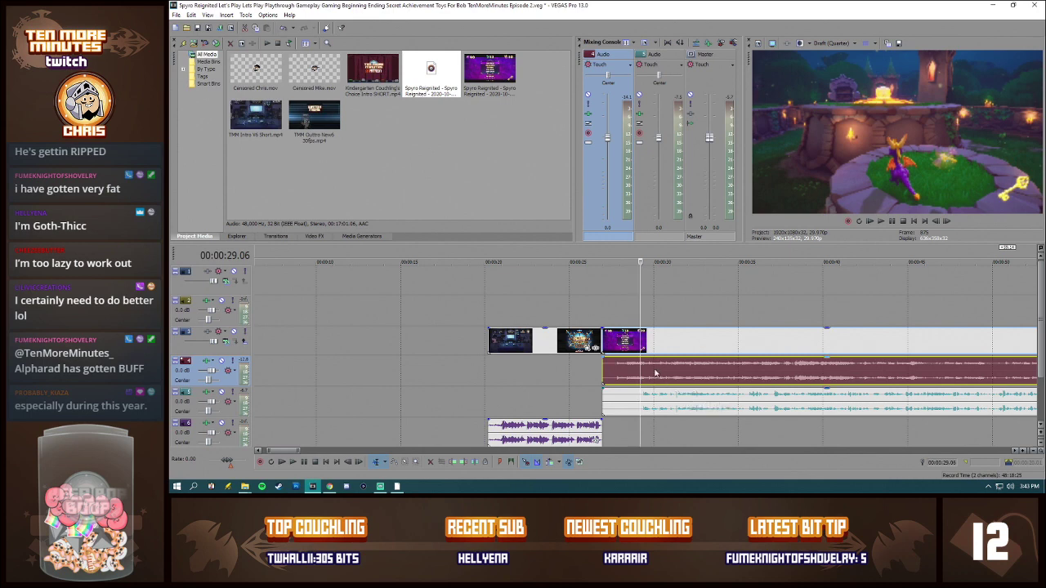
pyautogui.press('space')
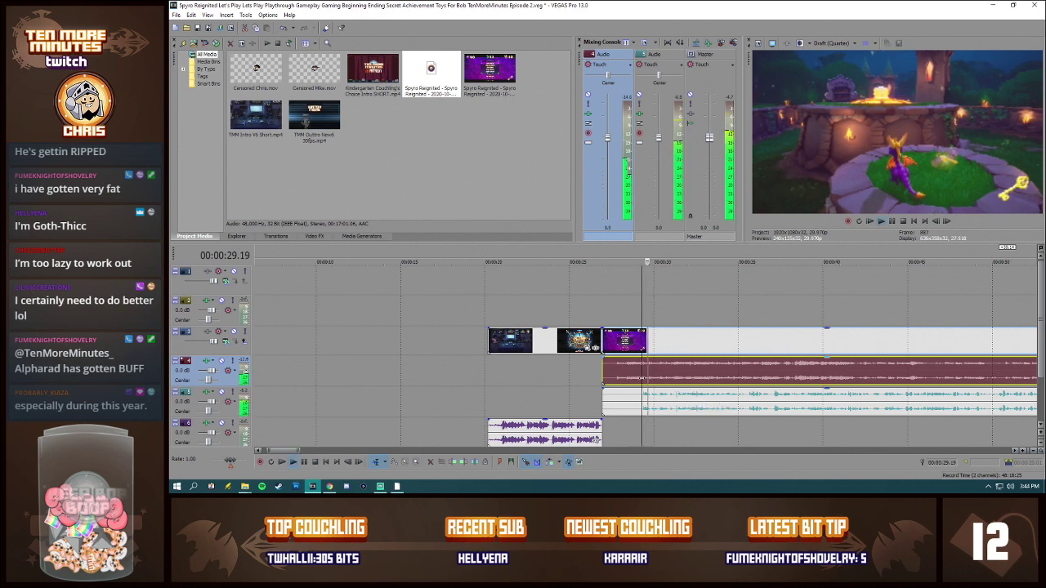
pyautogui.click(606, 399)
pyautogui.press('space')
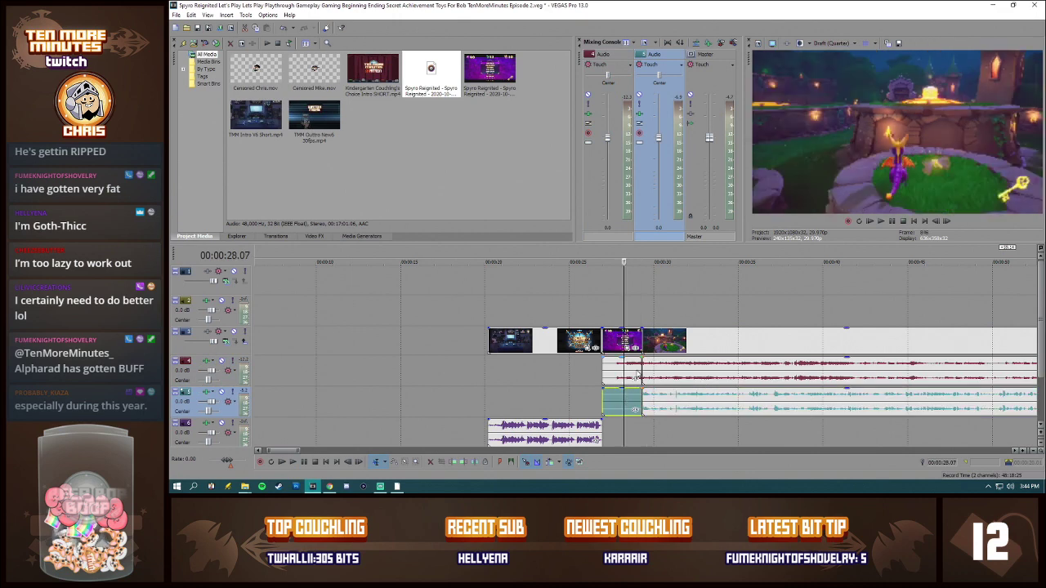
pyautogui.press('space')
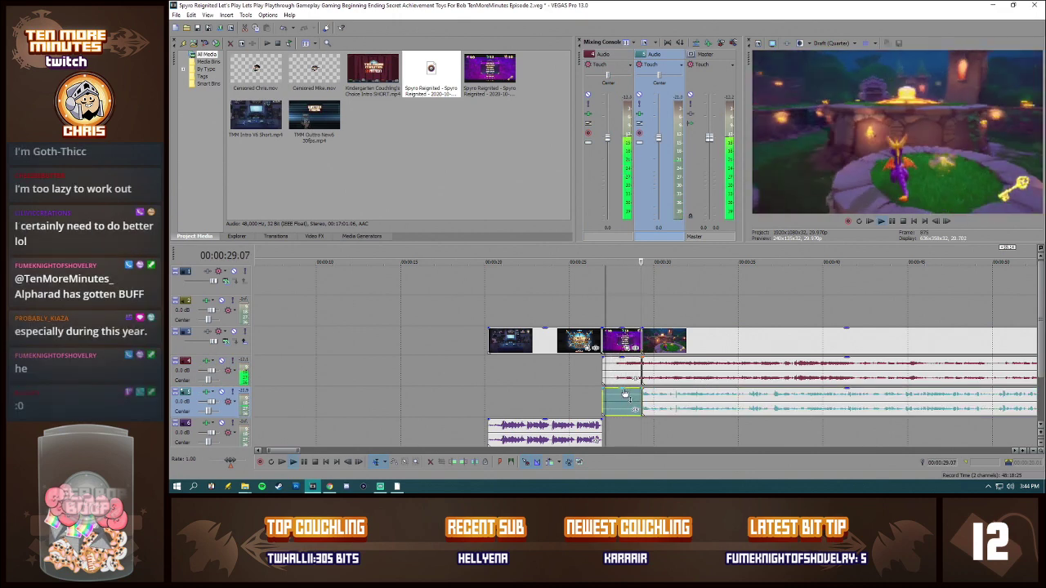
# Step: Stop playback and delete the opening section before the cut from the gameplay video, game audio and commentary tracks
pyautogui.press('space')
pyautogui.press('Delete')
pyautogui.click(614, 369)
pyautogui.press('Delete')
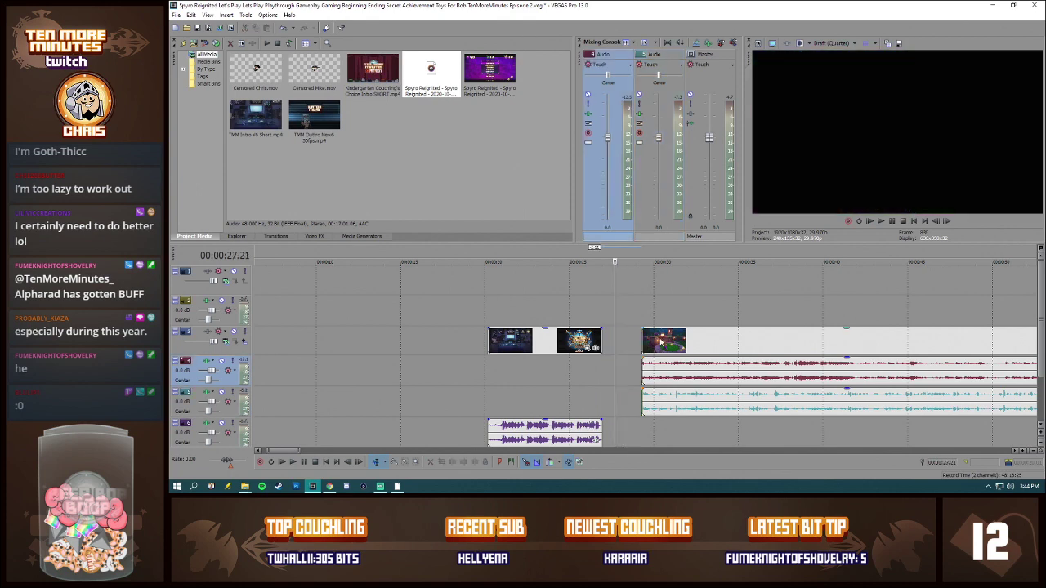
# Step: Move the remaining gameplay video, game audio and commentary together against the intro's end, and play across the transition
pyautogui.click(659, 343)
pyautogui.keyDown('shift'); pyautogui.click(678, 398); pyautogui.keyUp('shift')
pyautogui.moveTo(680, 350); pyautogui.dragTo(639, 347)
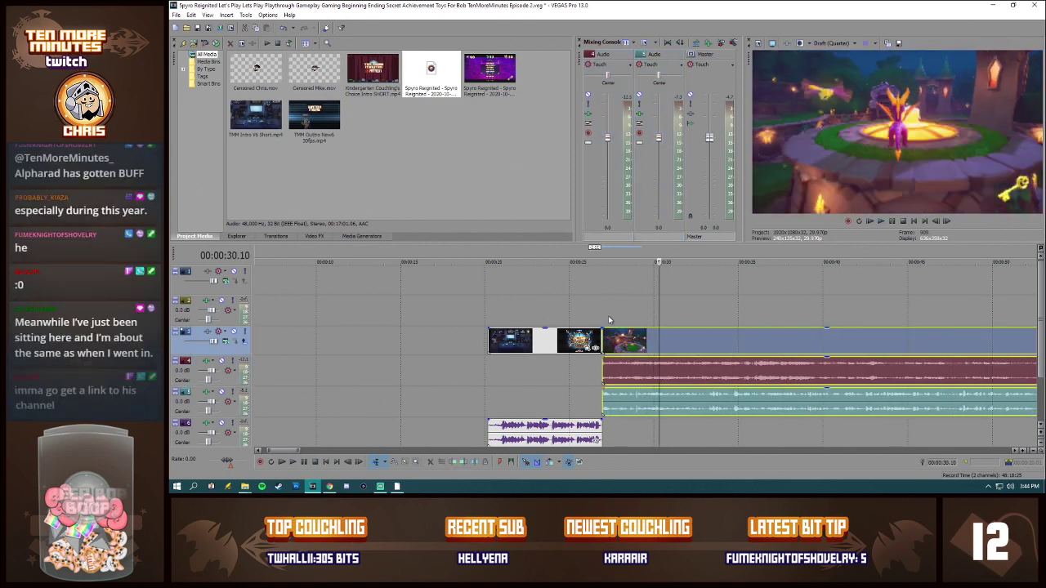
pyautogui.click(606, 315)
pyautogui.click(586, 310)
pyautogui.press('space')
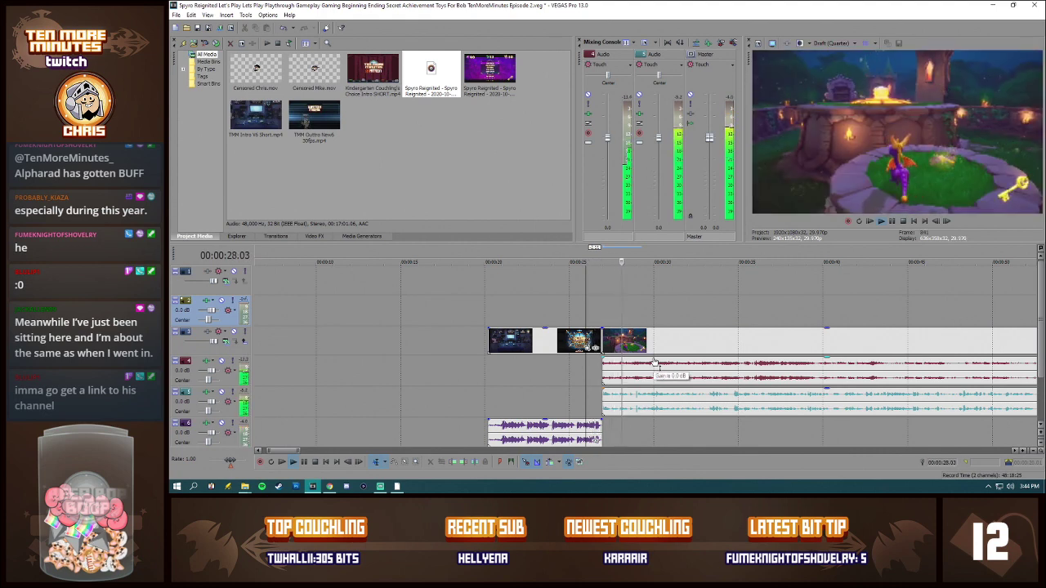
pyautogui.press('space')
# Step: Place the Kindergarten Couchling's Choice intro clip at the start of the project, directly before the channel intro
pyautogui.scroll(-1, 383, 338)
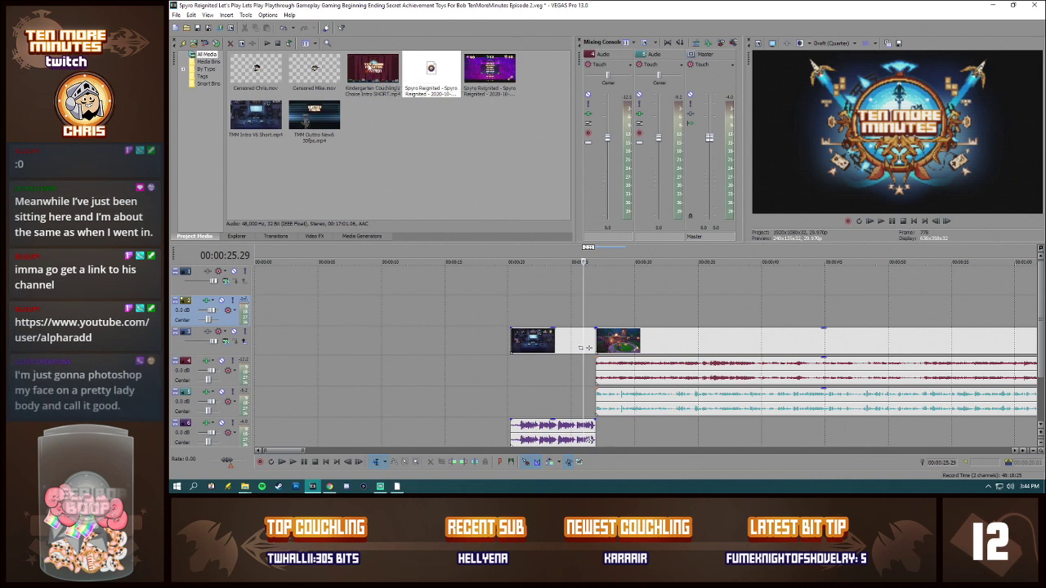
pyautogui.moveTo(372, 69); pyautogui.dragTo(417, 442)
pyautogui.click(420, 341)
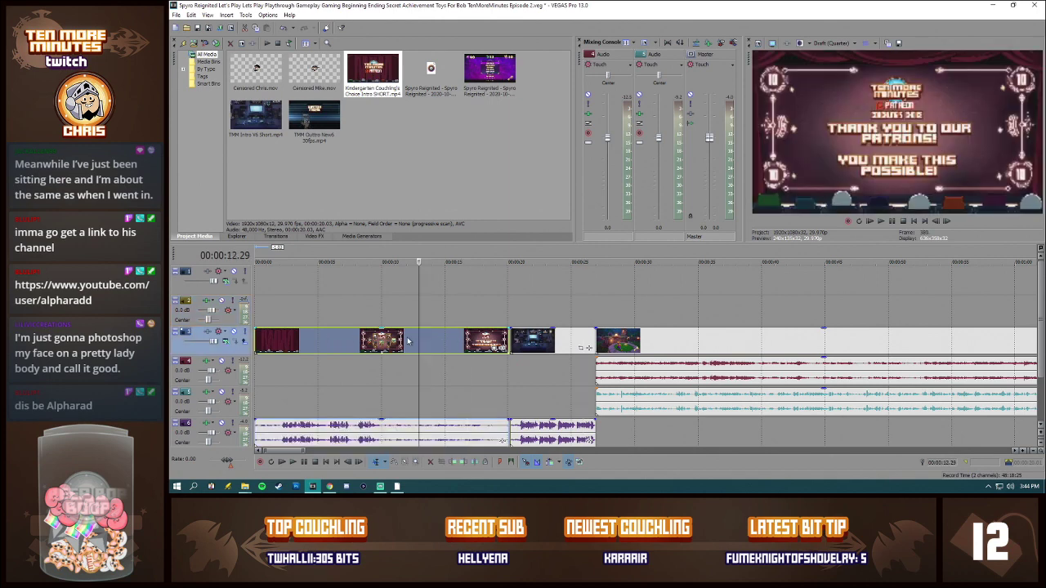
# Step: Preview several moments of the Kindergarten Couchling's Choice clip and the channel intro, and delete the Couchling's Choice clip with its audio
pyautogui.click(396, 341)
pyautogui.click(364, 341)
pyautogui.click(433, 341)
pyautogui.click(476, 342)
pyautogui.click(514, 342)
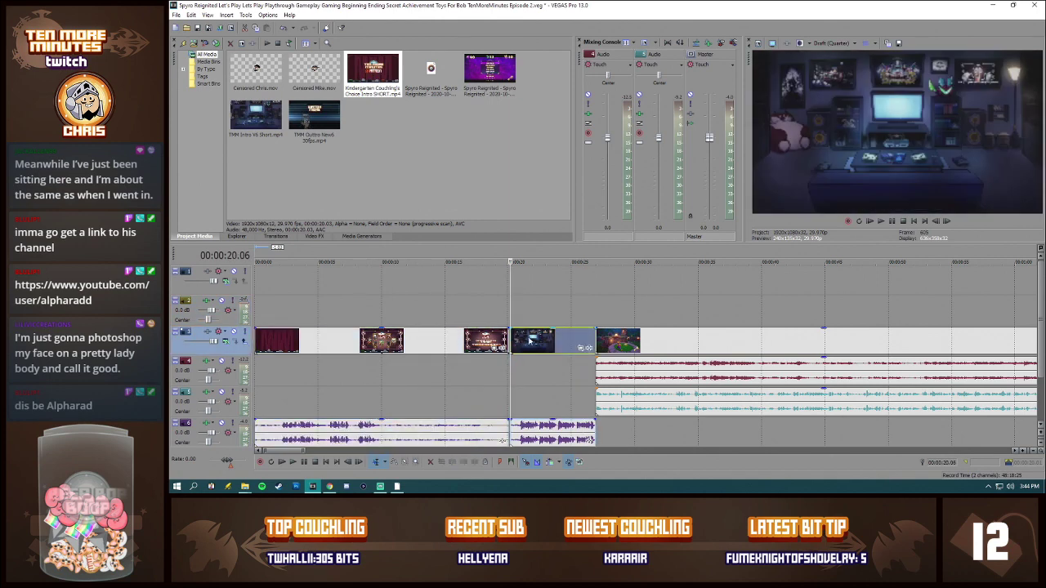
pyautogui.click(532, 341)
pyautogui.click(435, 341)
pyautogui.click(372, 341)
pyautogui.click(320, 341)
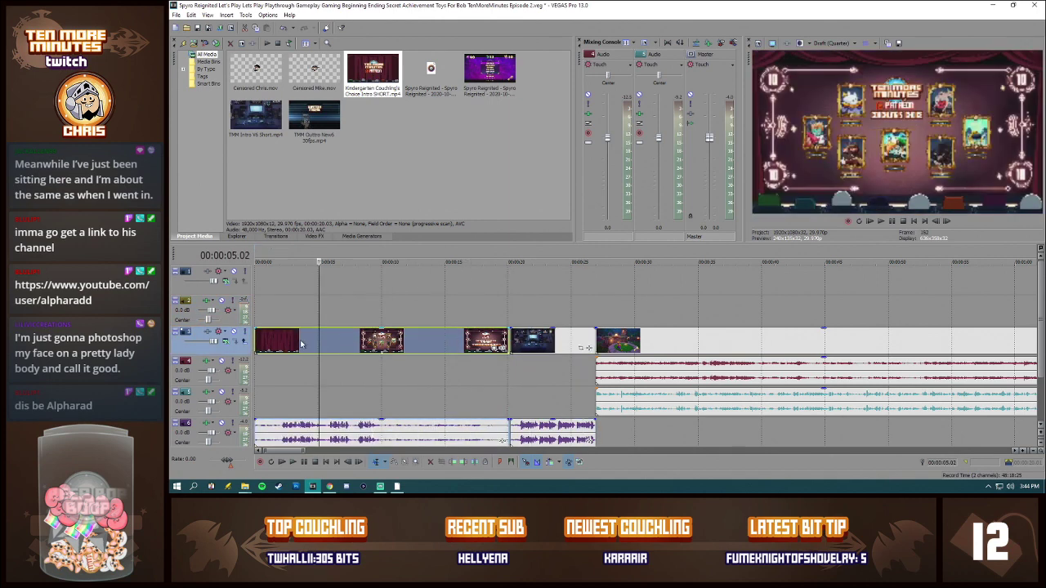
pyautogui.click(300, 341)
pyautogui.click(411, 341)
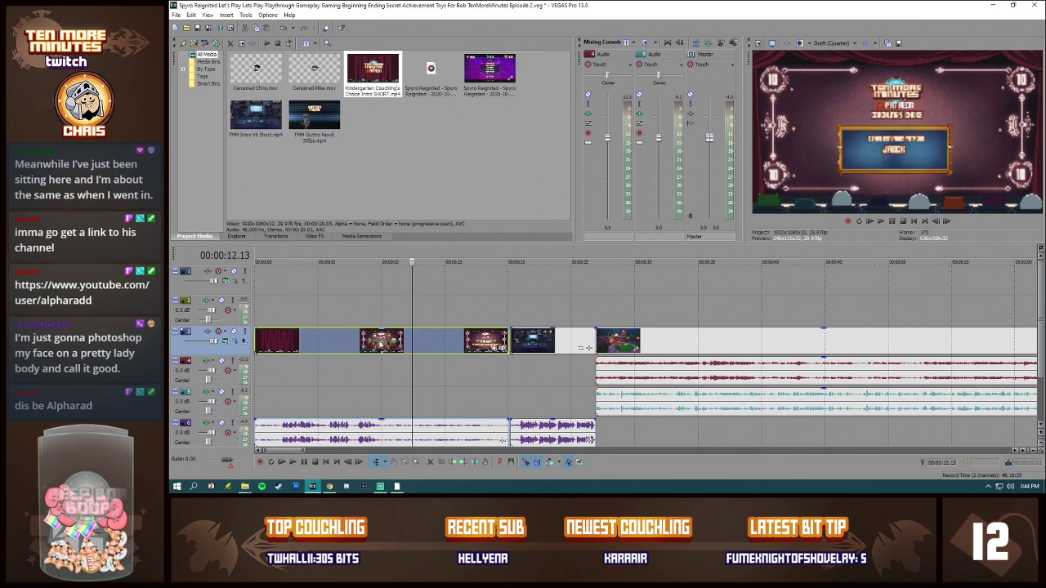
pyautogui.click(357, 344)
pyautogui.click(331, 344)
pyautogui.click(314, 343)
pyautogui.click(434, 343)
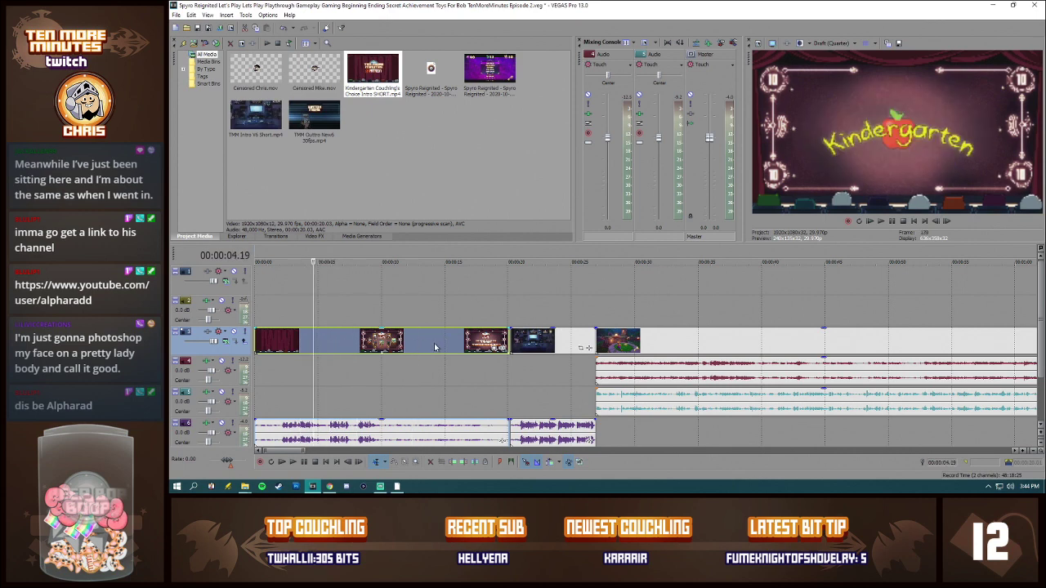
pyautogui.press('Delete')
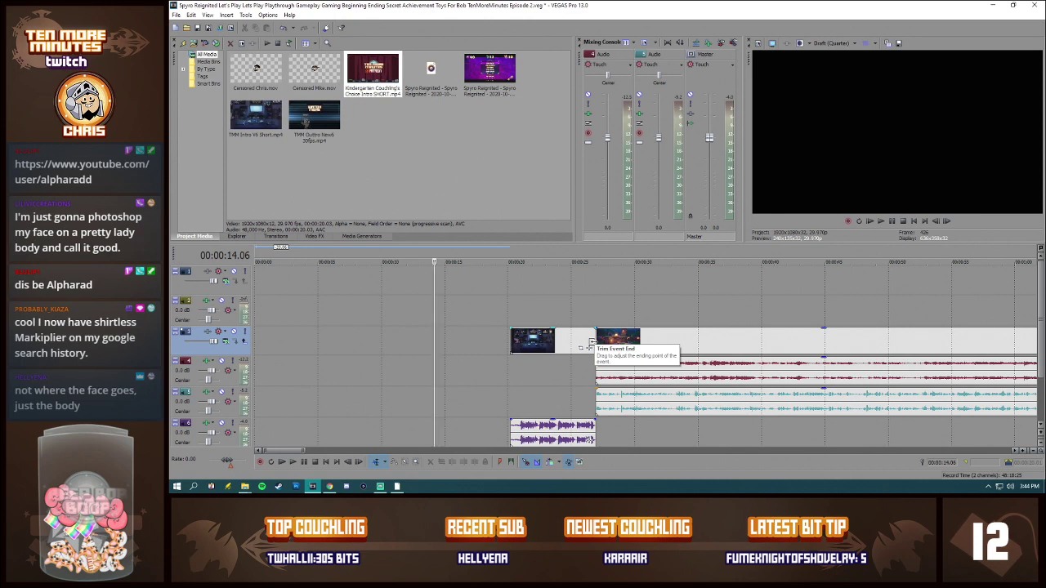
# Step: Place the Kindergarten Couchling's Choice clip on the timeline again at about 5 seconds, overlapping the channel intro
pyautogui.moveTo(582, 347); pyautogui.dragTo(595, 348)
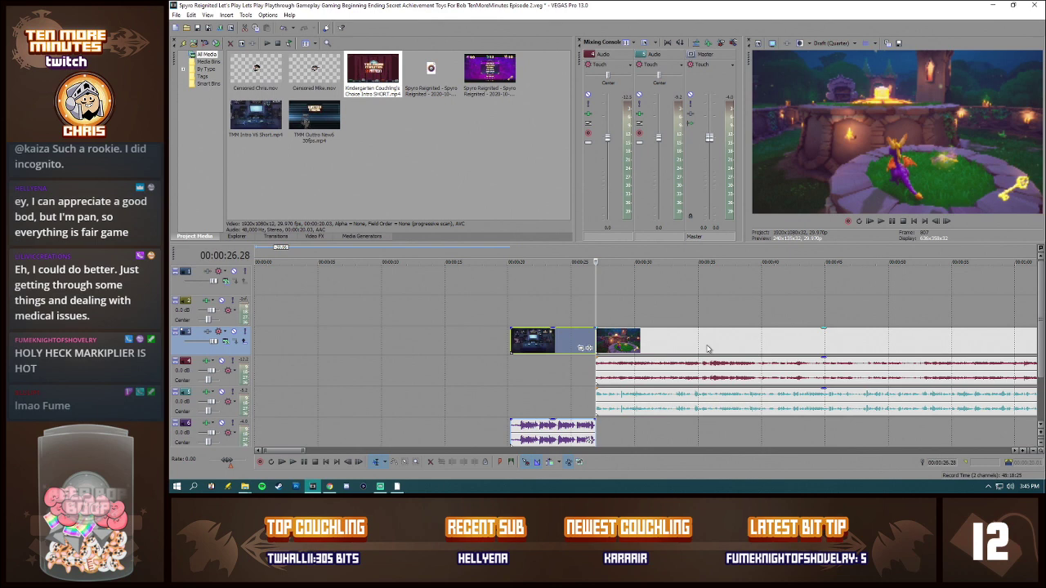
pyautogui.click(468, 346)
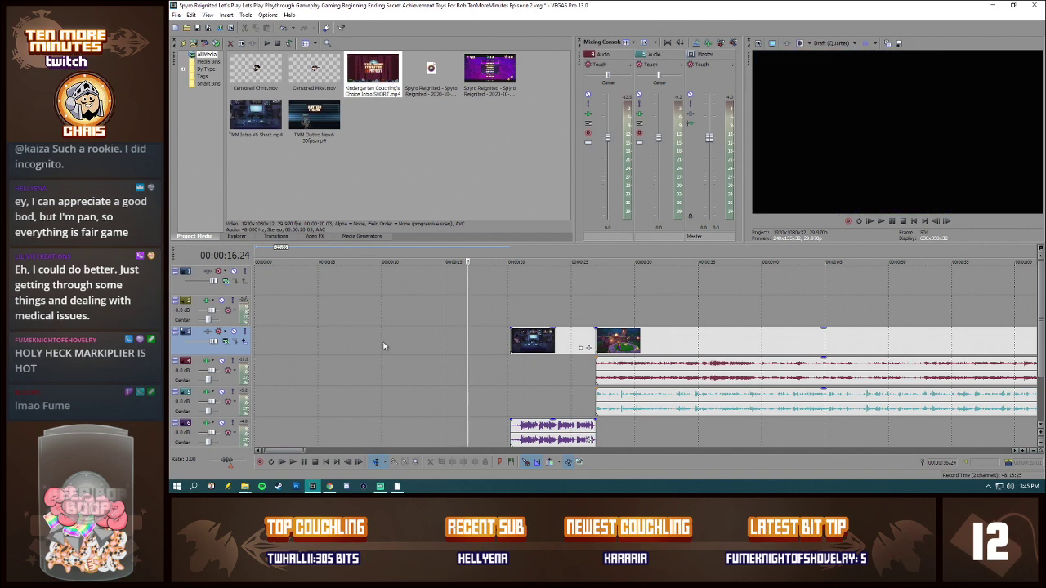
pyautogui.moveTo(389, 94); pyautogui.dragTo(407, 336)
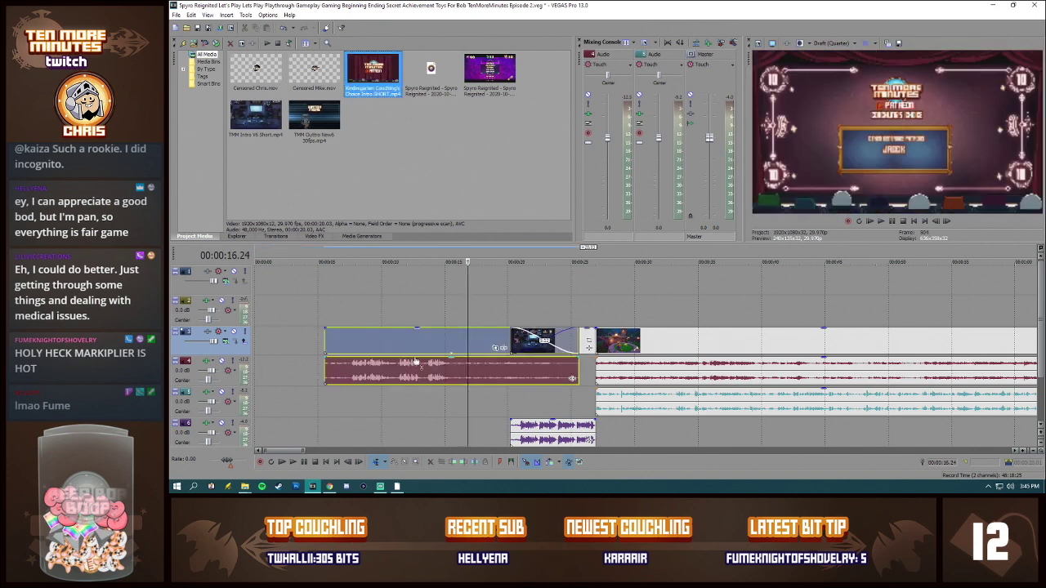
pyautogui.click(407, 336)
pyautogui.click(440, 336)
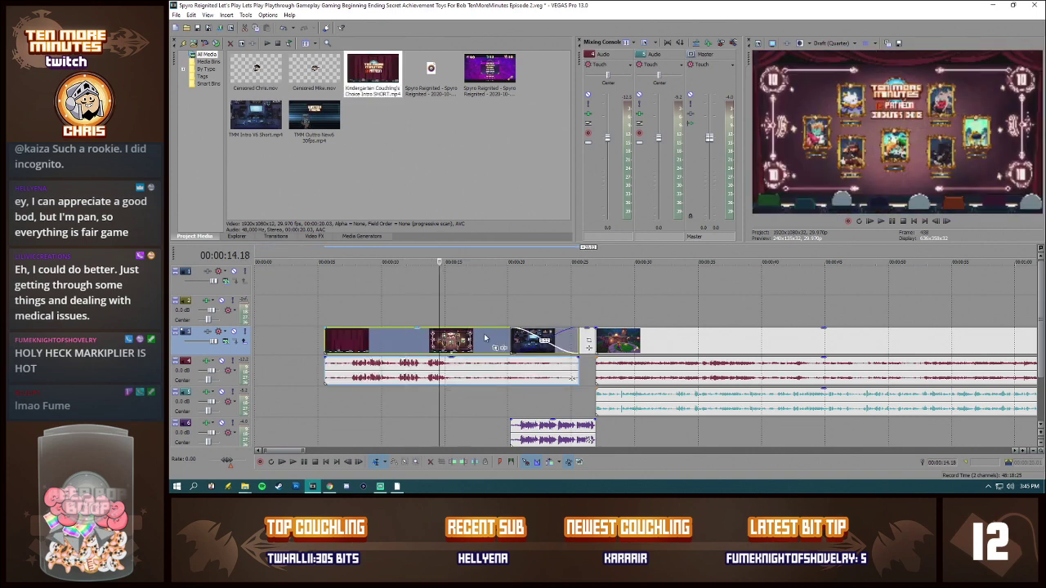
# Step: Examine the title card and the patron portraits in the Kindergarten Couchling's Choice clip at several points
pyautogui.click(480, 338)
pyautogui.click(433, 344)
pyautogui.click(411, 344)
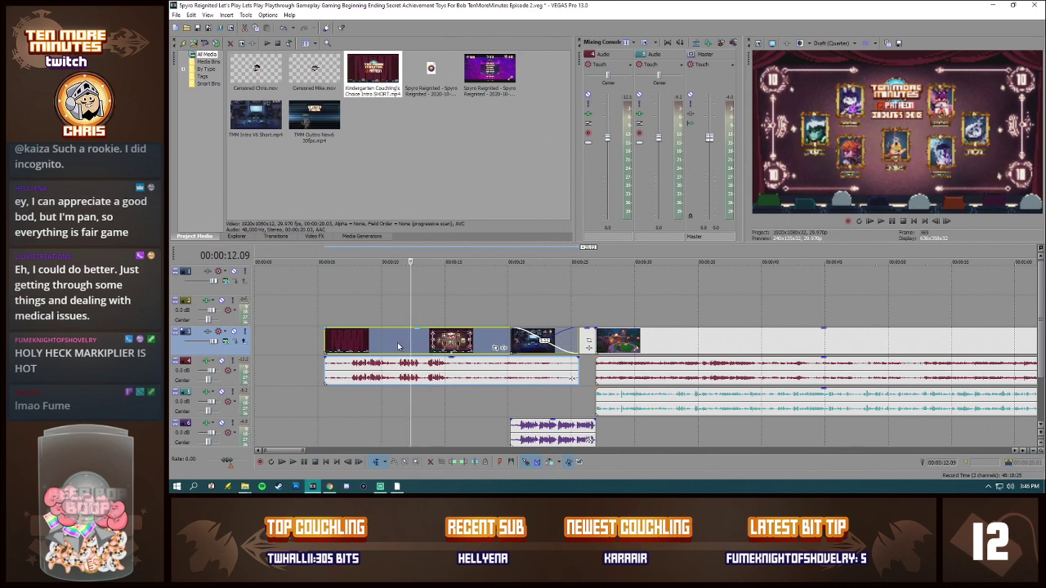
pyautogui.click(398, 344)
pyautogui.click(379, 344)
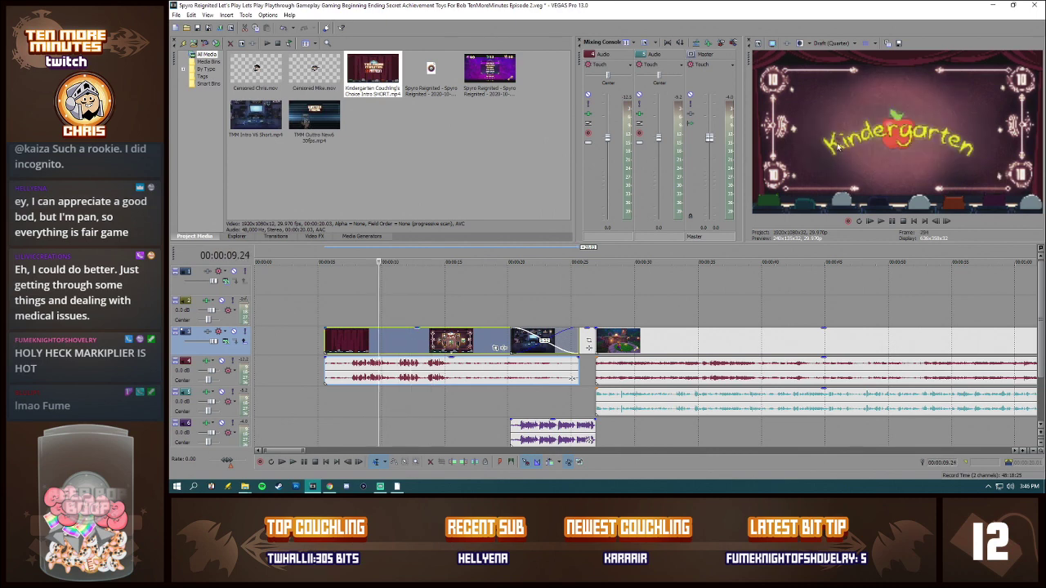
pyautogui.click(412, 353)
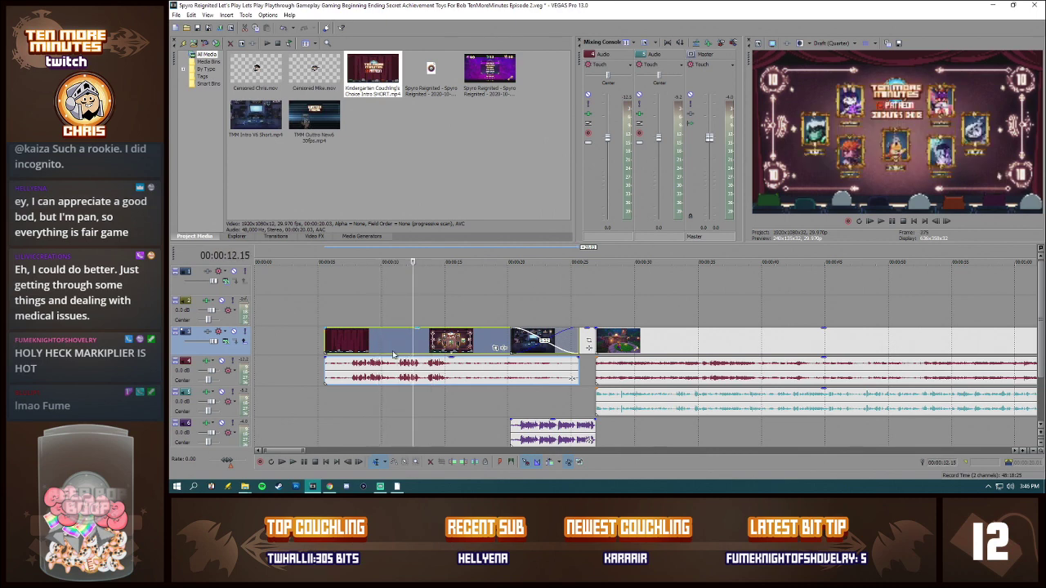
pyautogui.click(370, 352)
pyautogui.click(350, 350)
pyautogui.click(339, 349)
pyautogui.click(439, 344)
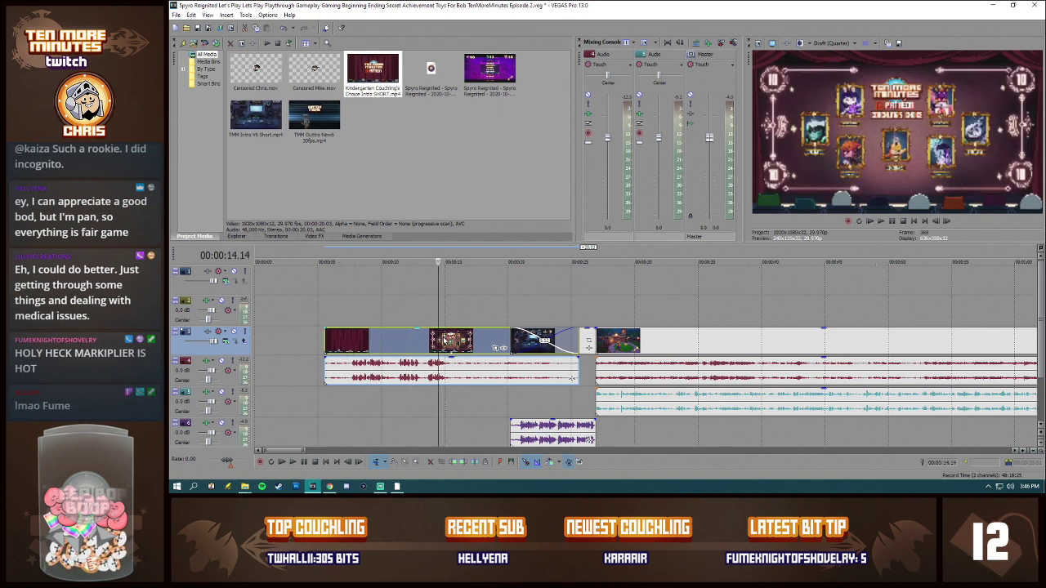
pyautogui.click(464, 344)
pyautogui.click(482, 343)
# Step: Move the Kindergarten Couchling's Choice clip about 4 seconds earlier, preview its second half and delete it with its audio
pyautogui.moveTo(441, 344); pyautogui.dragTo(391, 344)
pyautogui.click(458, 343)
pyautogui.click(481, 344)
pyautogui.click(491, 344)
pyautogui.click(452, 343)
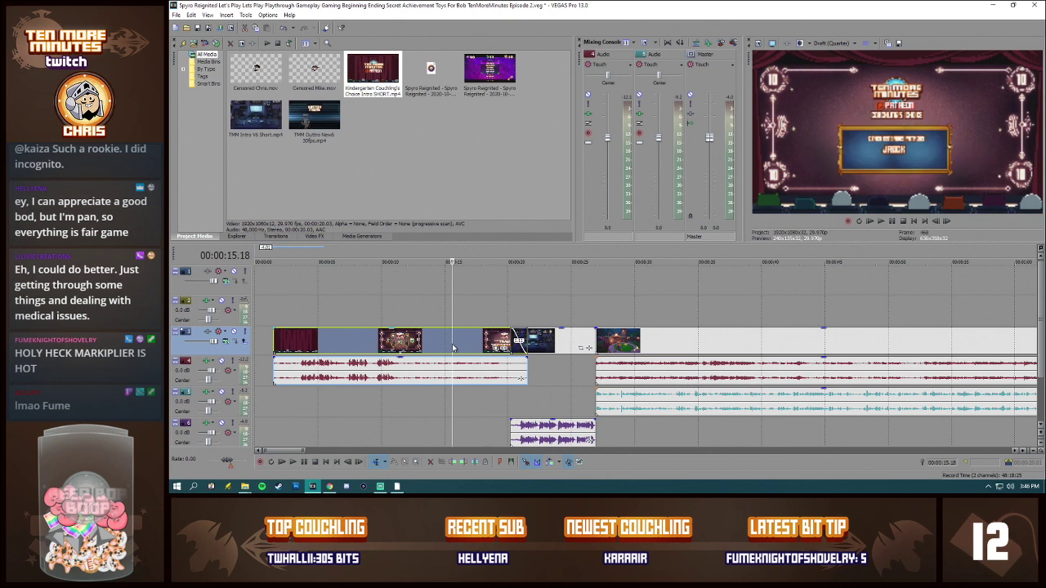
pyautogui.press('Delete')
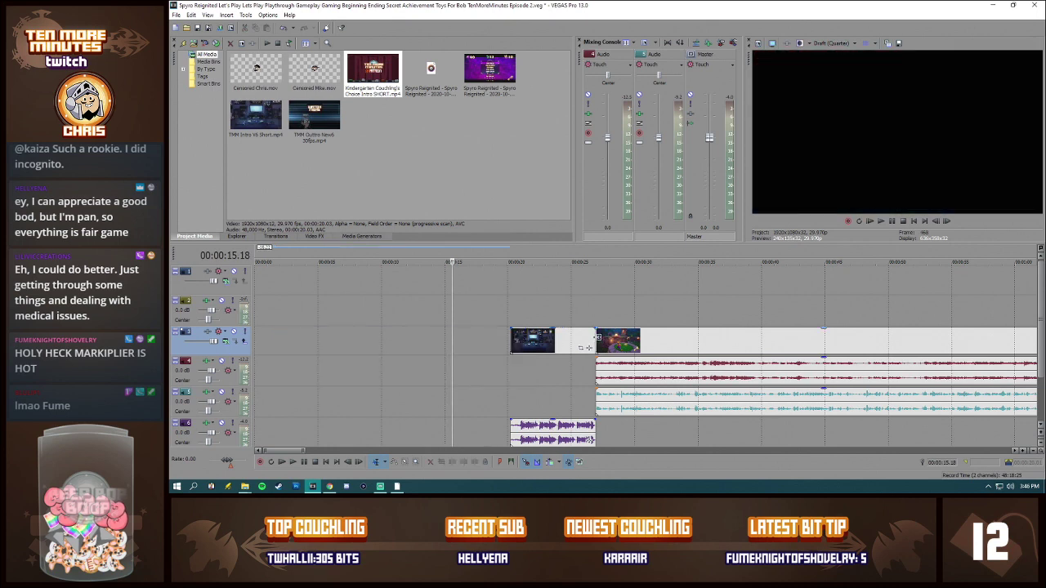
# Step: Examine the first seconds of the gameplay video and game audio directly after the intro
pyautogui.click(597, 340)
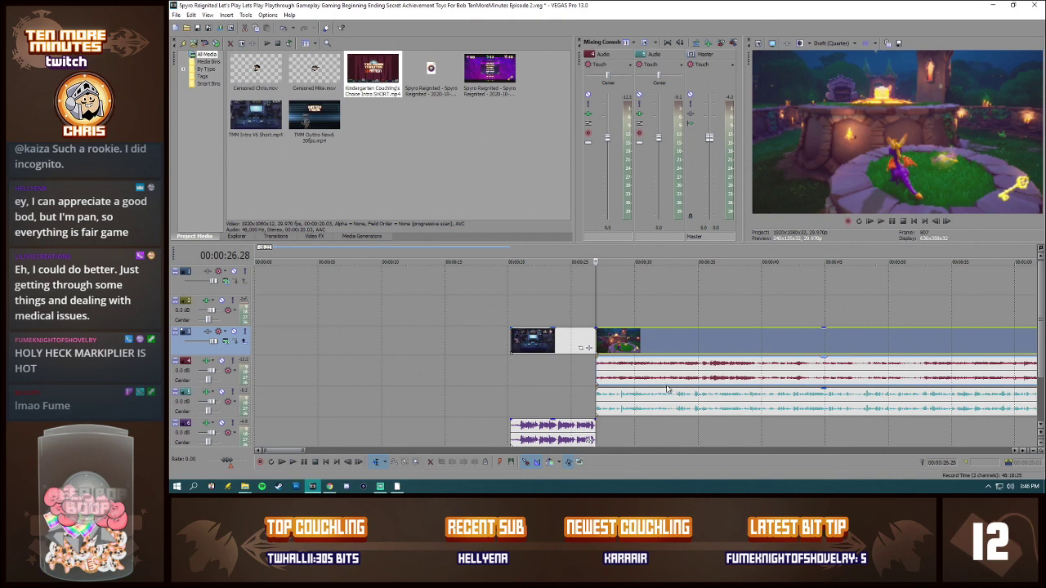
pyautogui.scroll(-3, 679, 394)
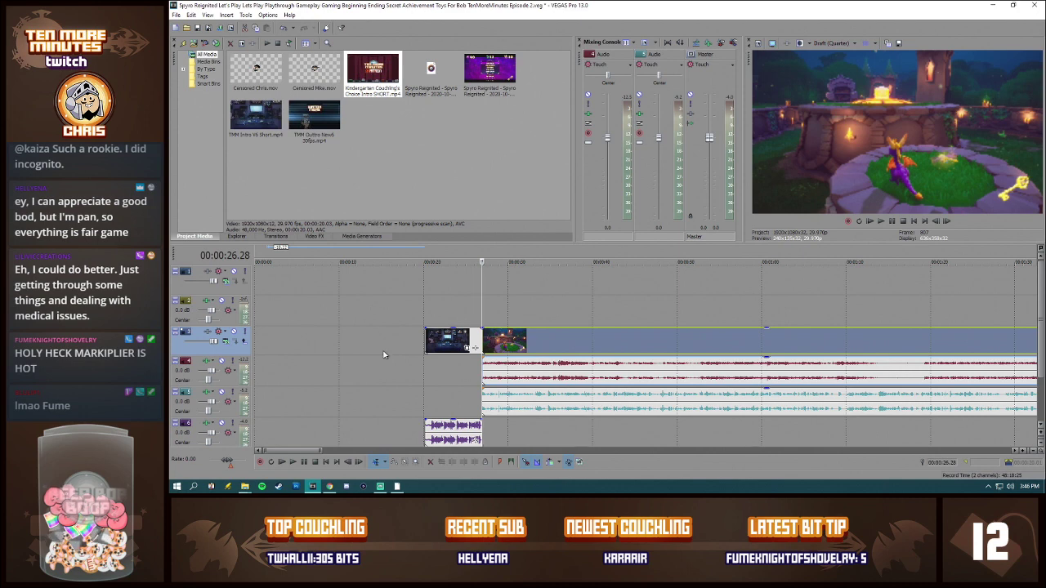
pyautogui.click(530, 341)
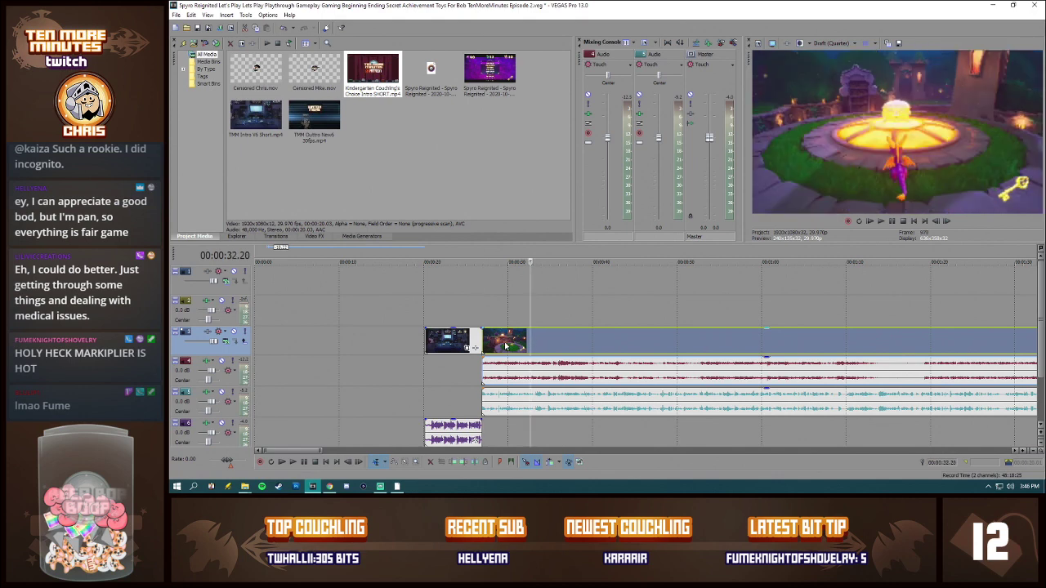
pyautogui.click(496, 344)
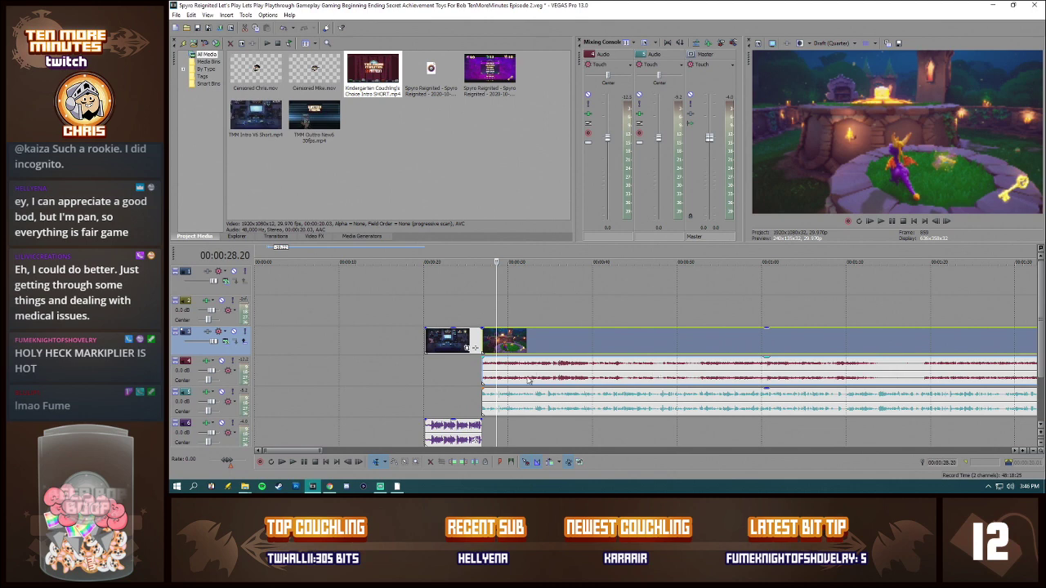
pyautogui.scroll(3, 539, 380)
pyautogui.click(621, 376)
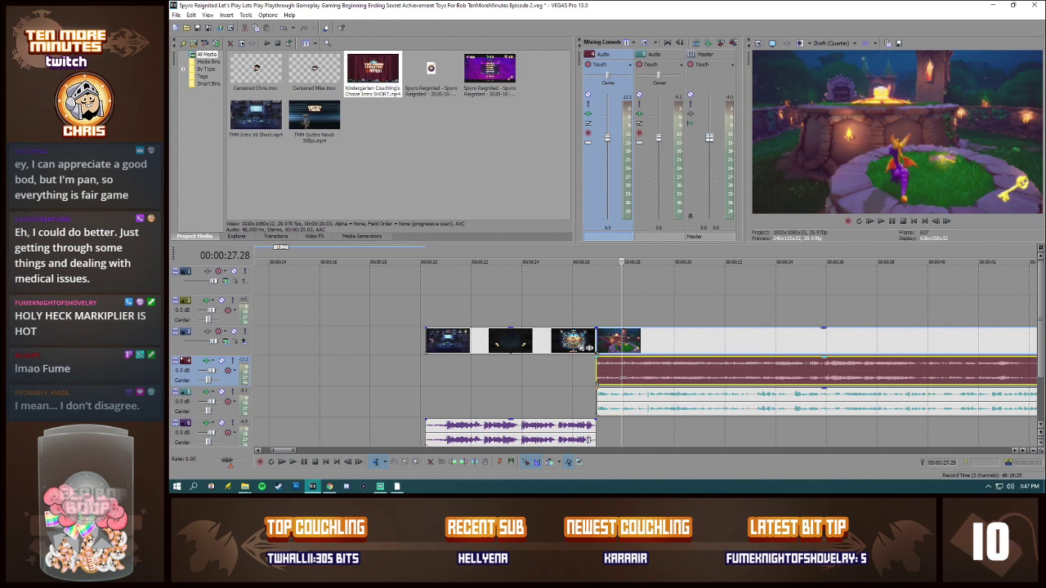
pyautogui.click(597, 373)
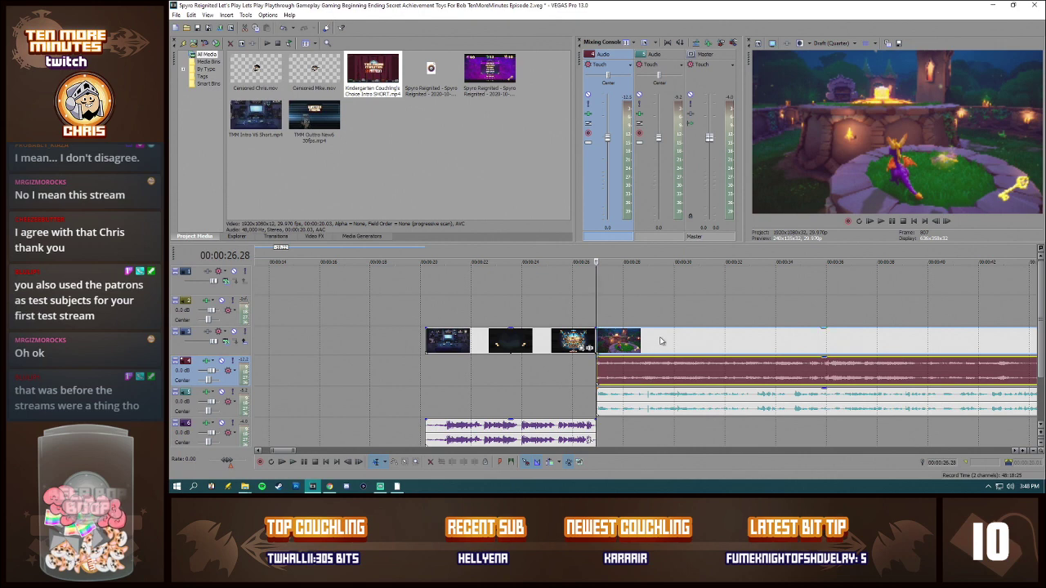
# Step: Play the episode from the gameplay's start at 00:00:26.28 and stop with the cursor at 00:01:30.23
pyautogui.scroll(-3, 693, 343)
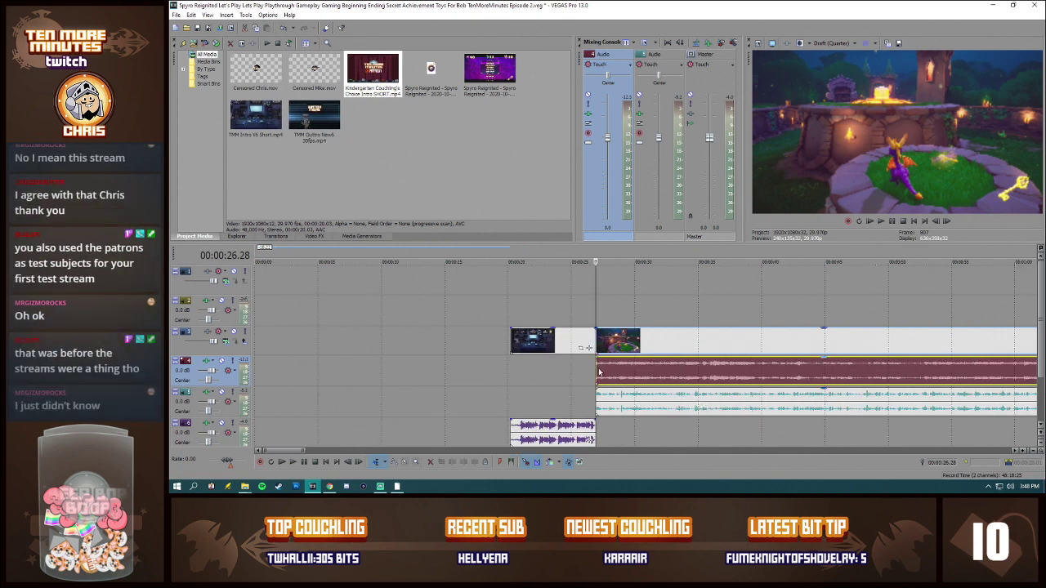
pyautogui.scroll(-2, 625, 378)
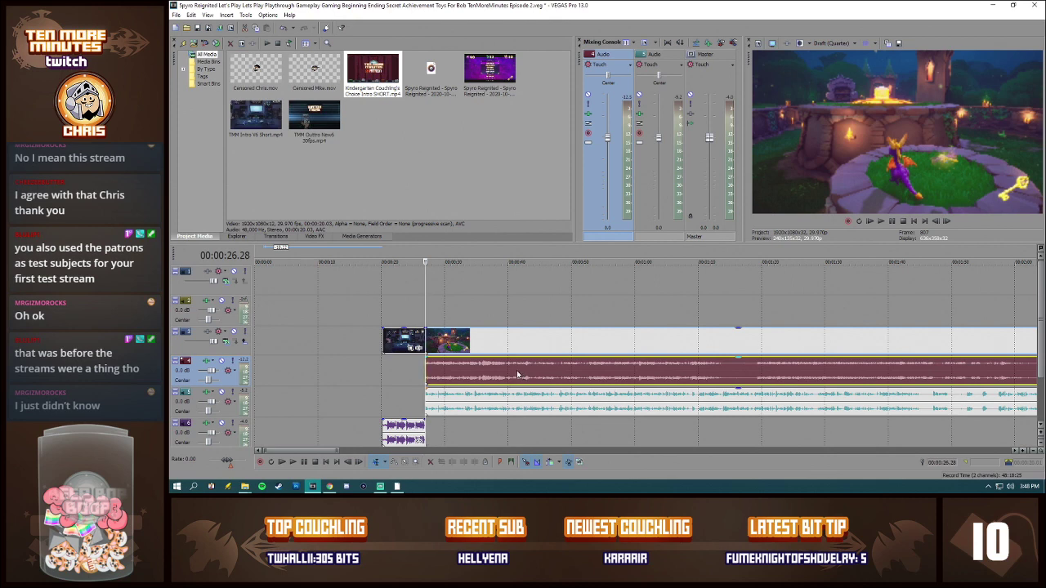
pyautogui.press('space')
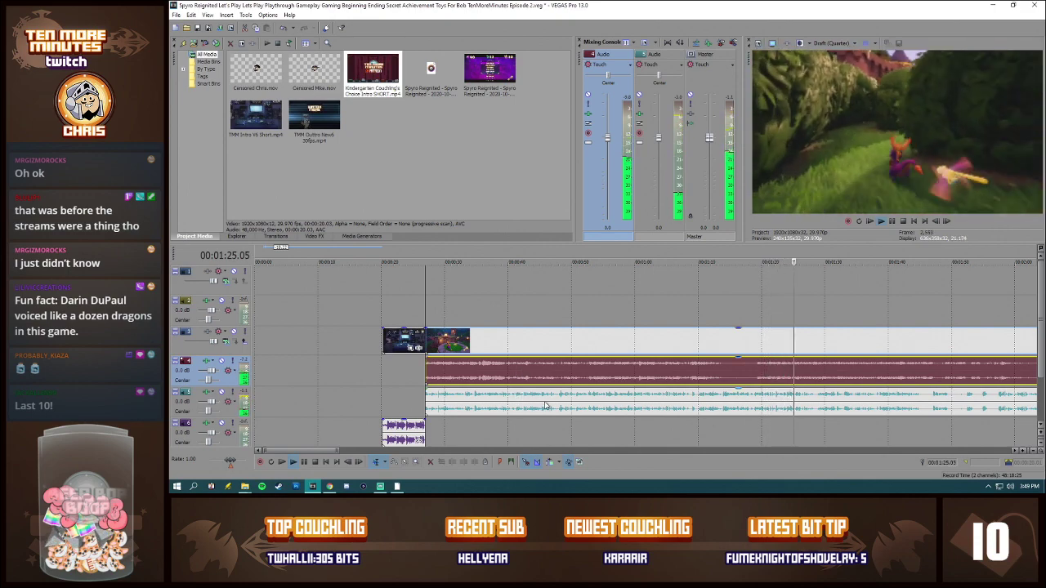
pyautogui.click(829, 371)
pyautogui.press('space')
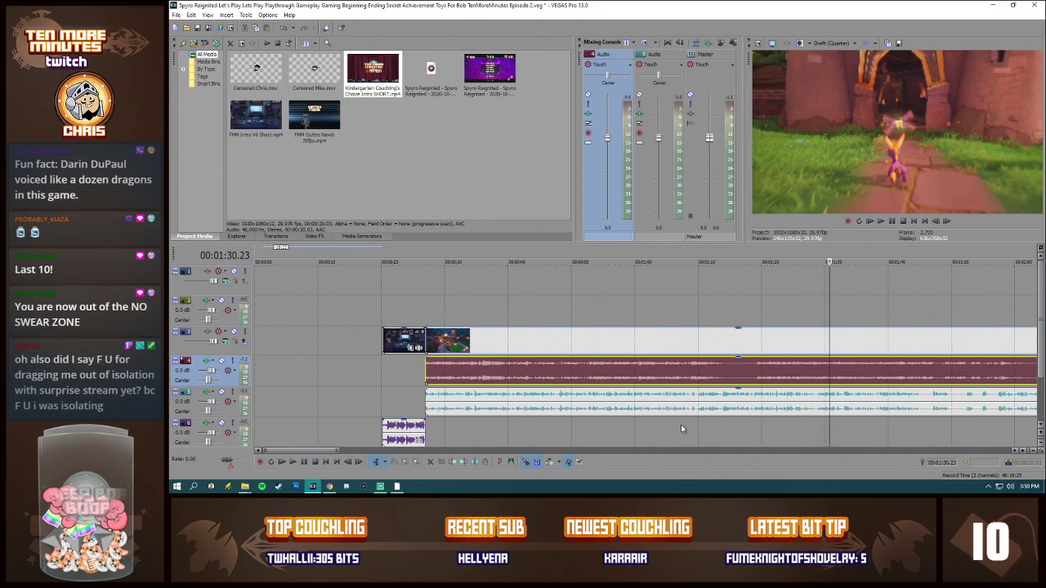
# Step: Play the gameplay from 00:02:38.01 and pause just after 00:02:55
pyautogui.scroll(-2, 752, 426)
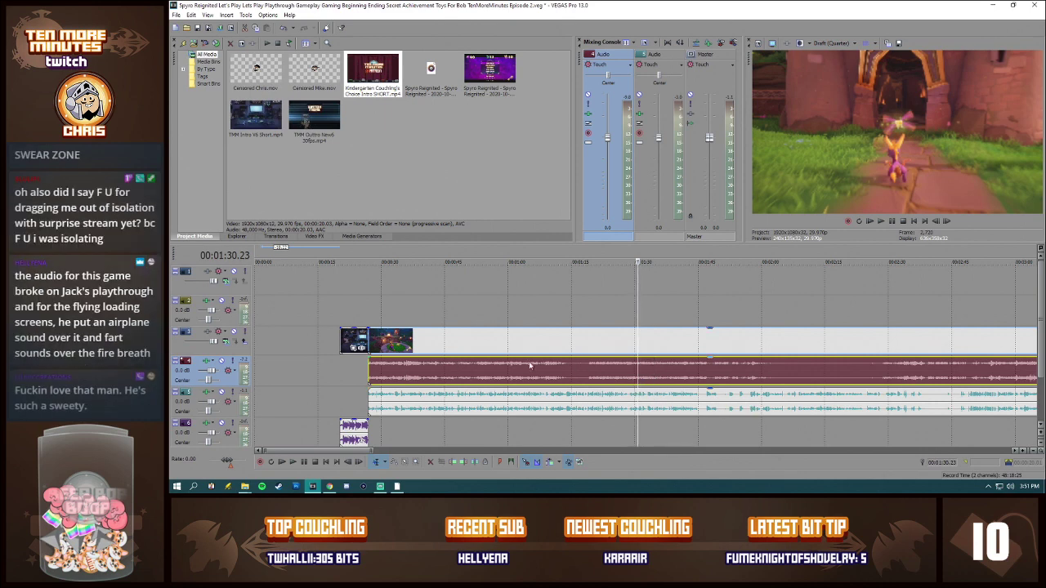
pyautogui.scroll(-2, 817, 382)
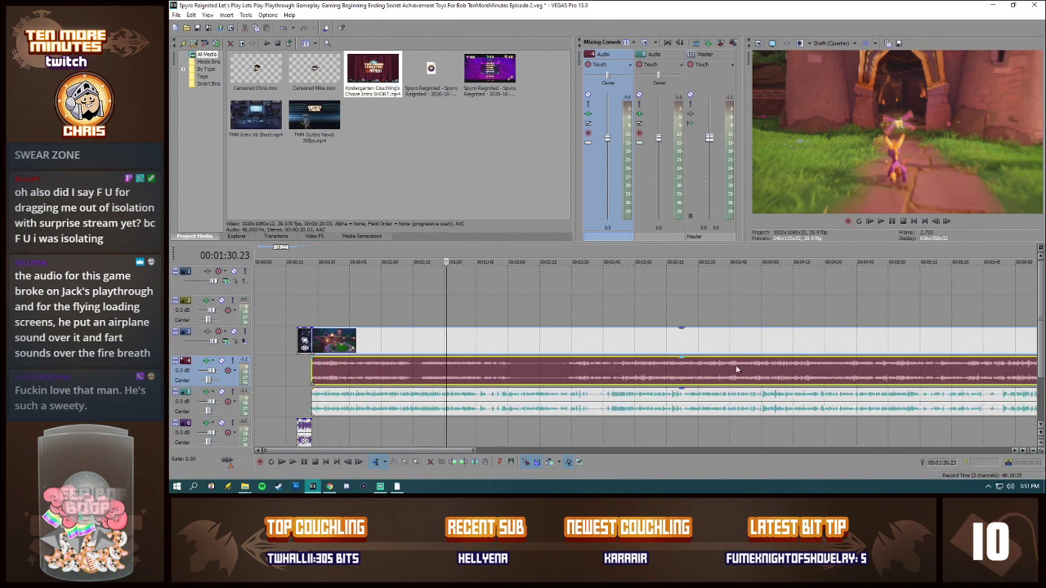
pyautogui.scroll(-3, 729, 380)
pyautogui.scroll(-1, 507, 398)
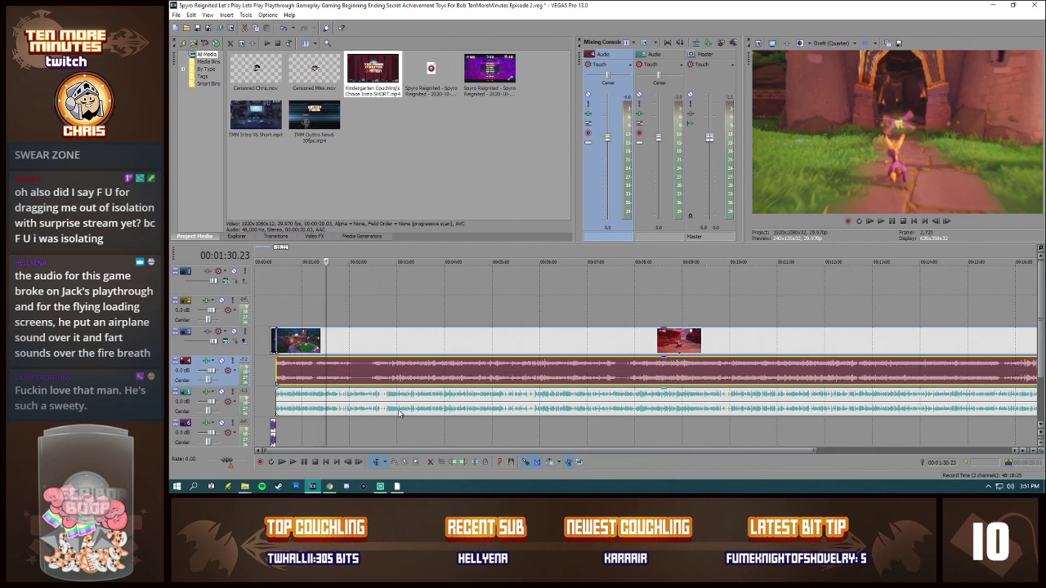
pyautogui.click(379, 380)
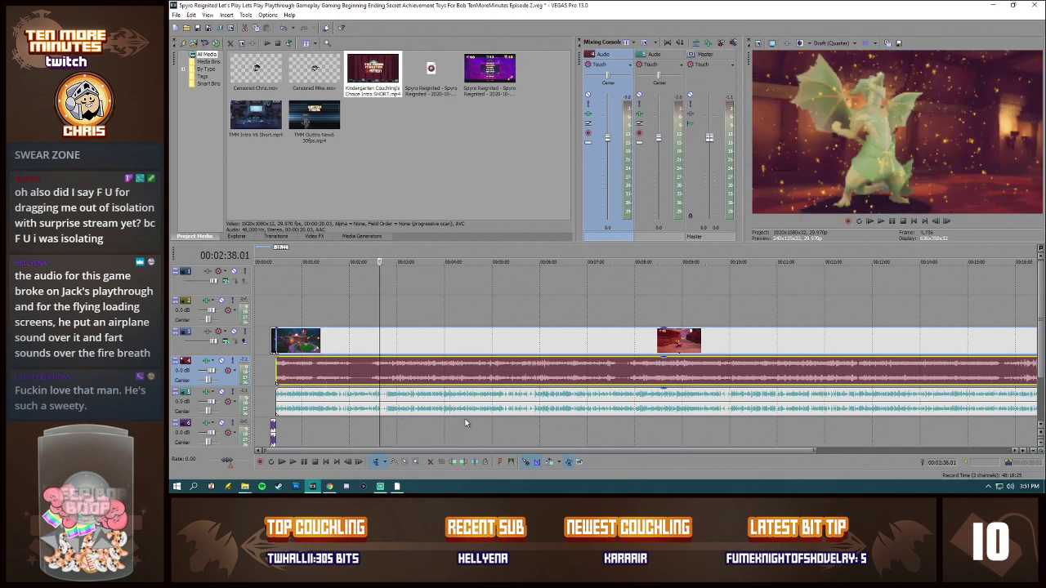
pyautogui.scroll(5, 637, 383)
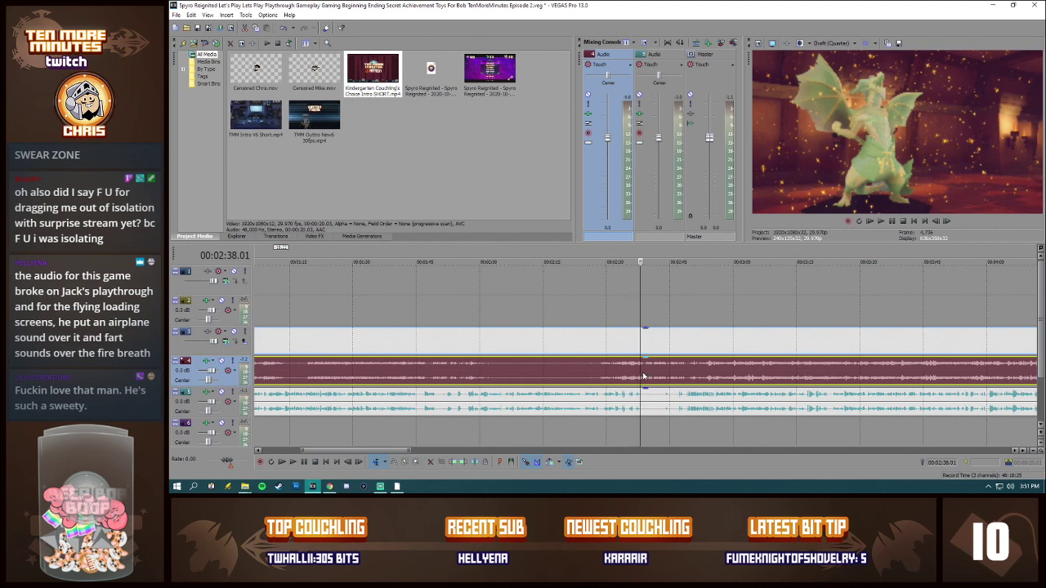
pyautogui.press('space')
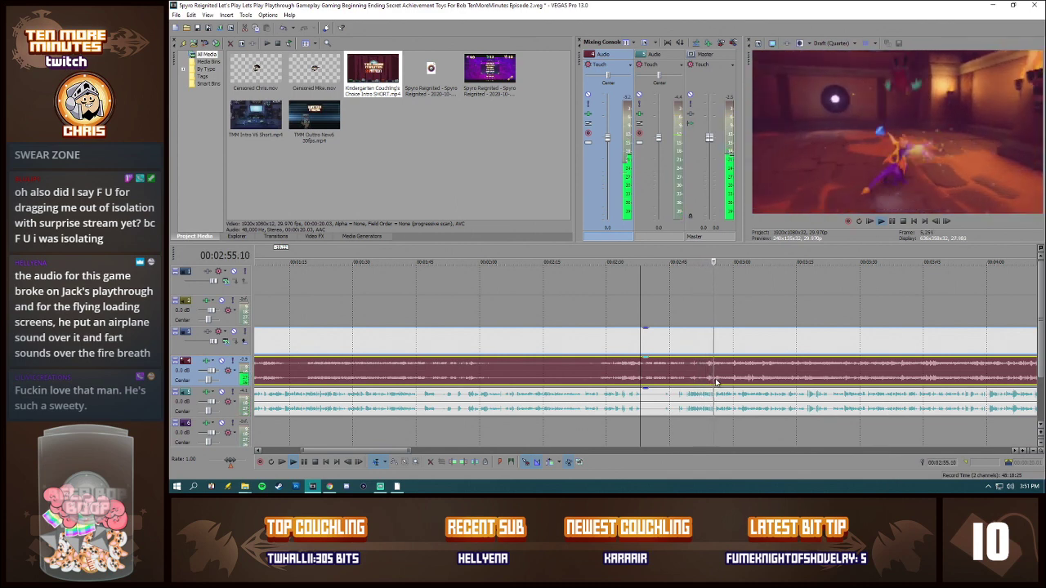
pyautogui.press('Return')
# Step: Place the cursor at 00:05:44.09 in the gameplay and set the video preview quality to Best (Full)
pyautogui.scroll(-5, 754, 375)
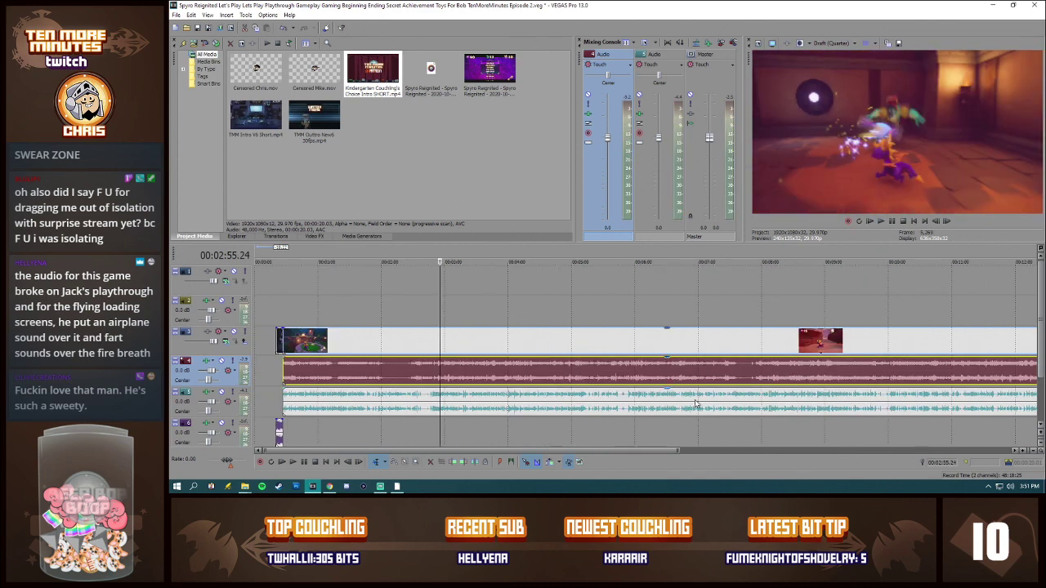
pyautogui.click(619, 377)
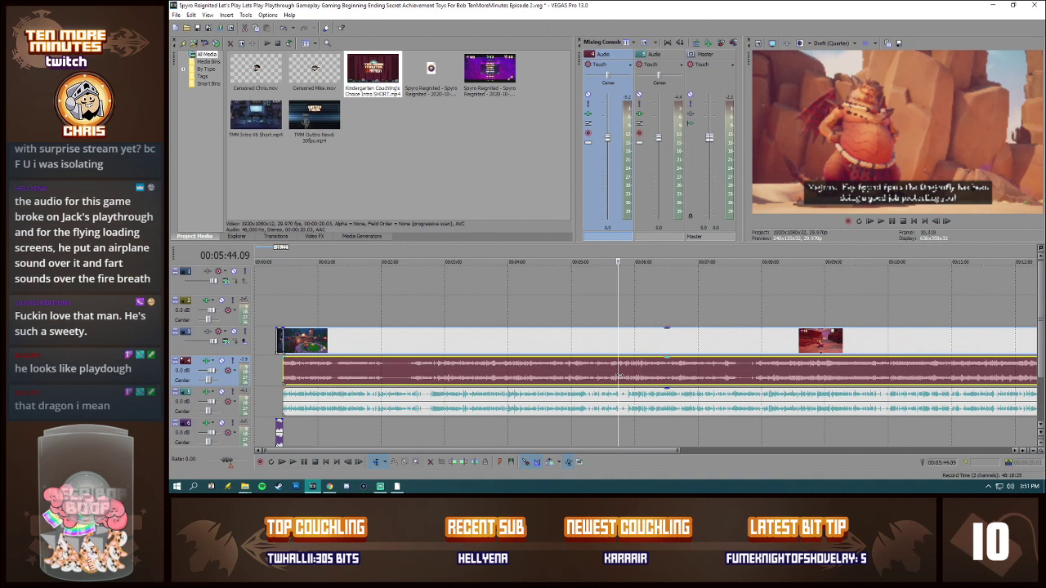
pyautogui.click(823, 45)
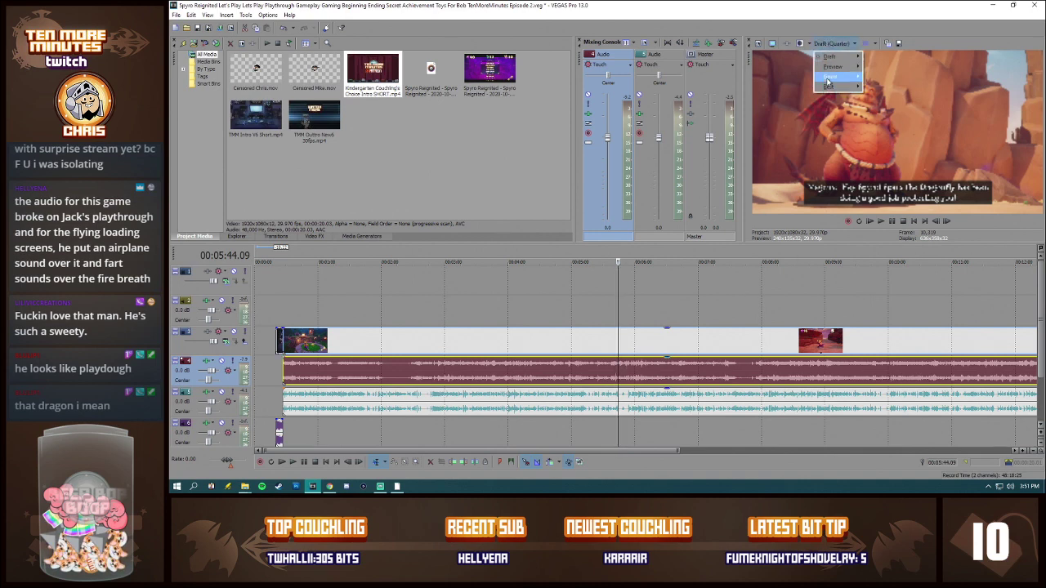
pyautogui.moveTo(827, 92)
pyautogui.click(887, 99)
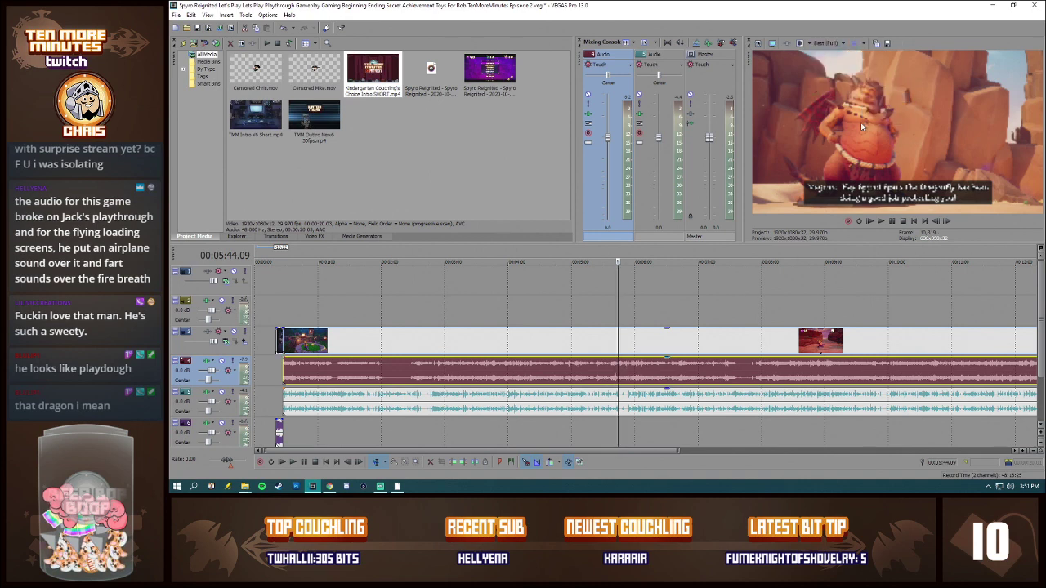
# Step: Examine the gameplay video at several points between the dialogue after 00:05:44 and 00:07:43.21
pyautogui.click(614, 345)
pyautogui.click(638, 343)
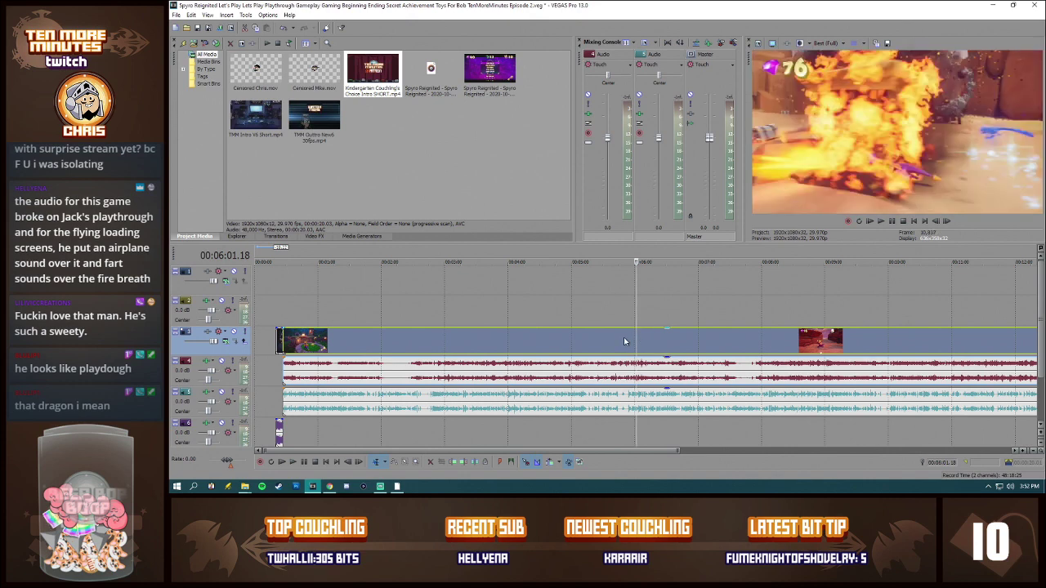
pyautogui.click(625, 341)
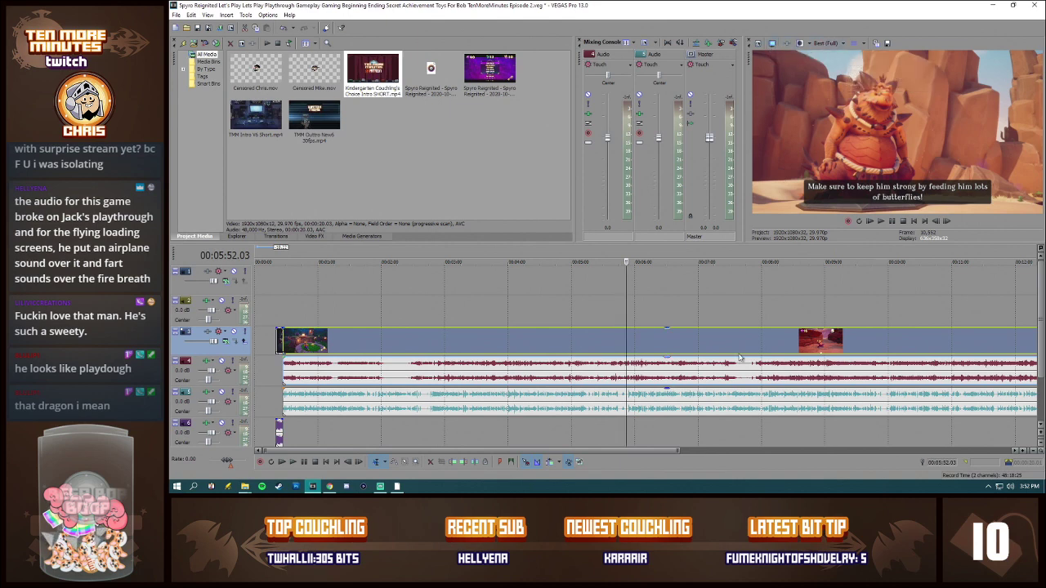
pyautogui.click(714, 343)
pyautogui.click(743, 341)
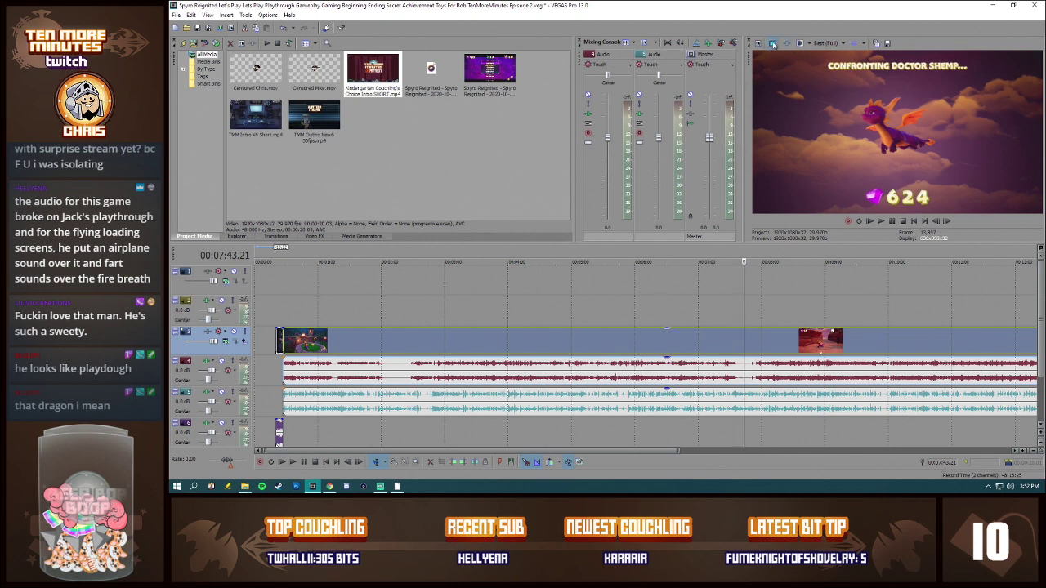
# Step: Set the video preview quality to Draft (Quarter)
pyautogui.click(827, 43)
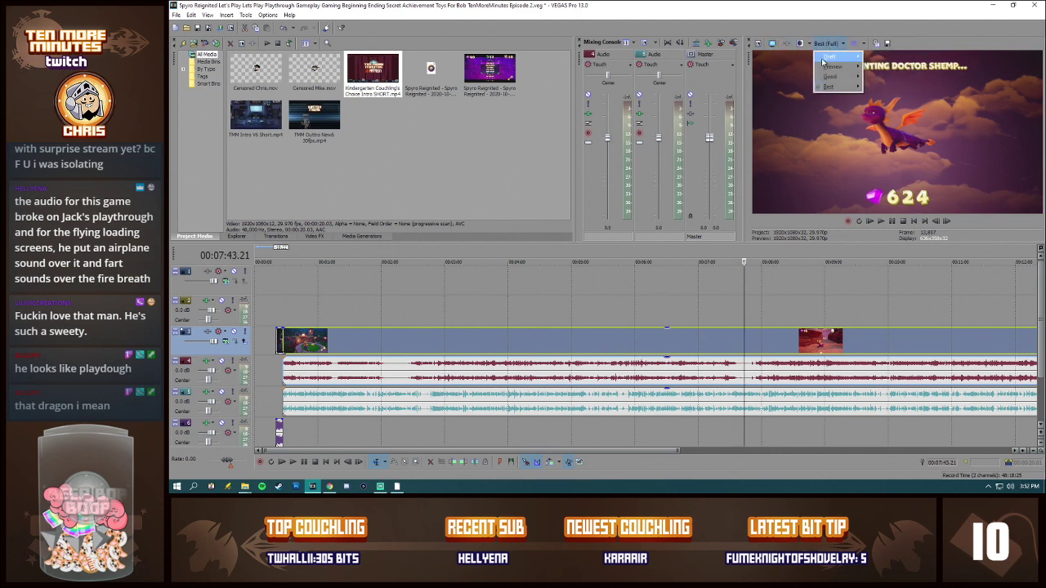
pyautogui.moveTo(824, 62)
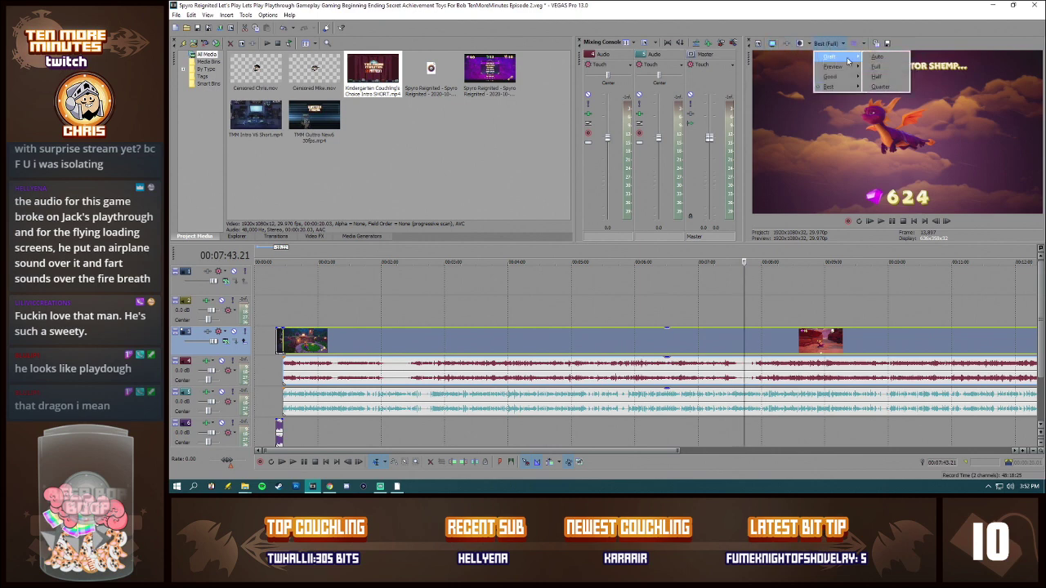
pyautogui.click(885, 88)
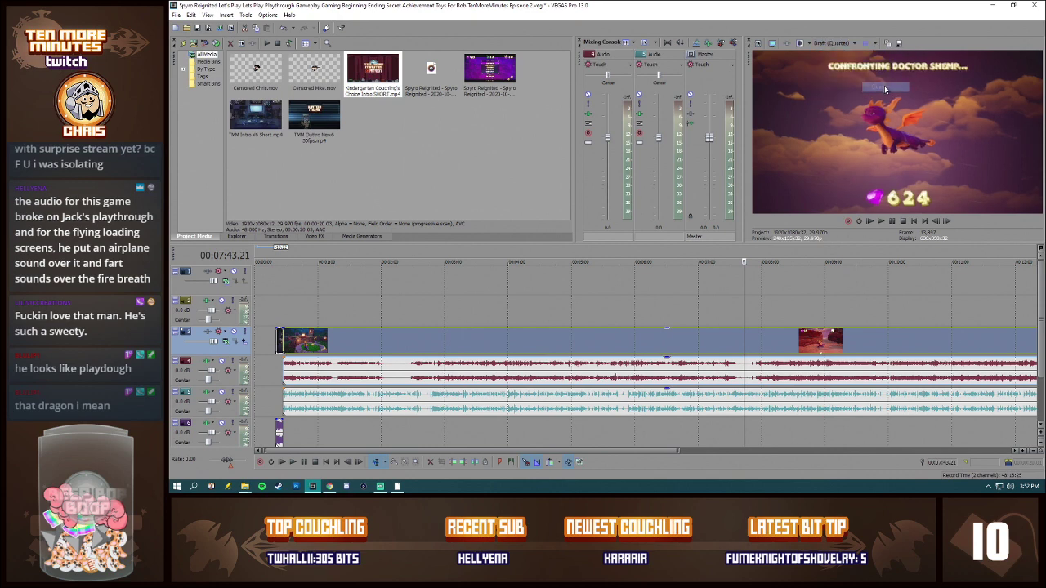
# Step: Examine the second half of the gameplay at several points from 00:10:59.19 to 00:16:51.09
pyautogui.scroll(-2, 648, 368)
pyautogui.click(641, 379)
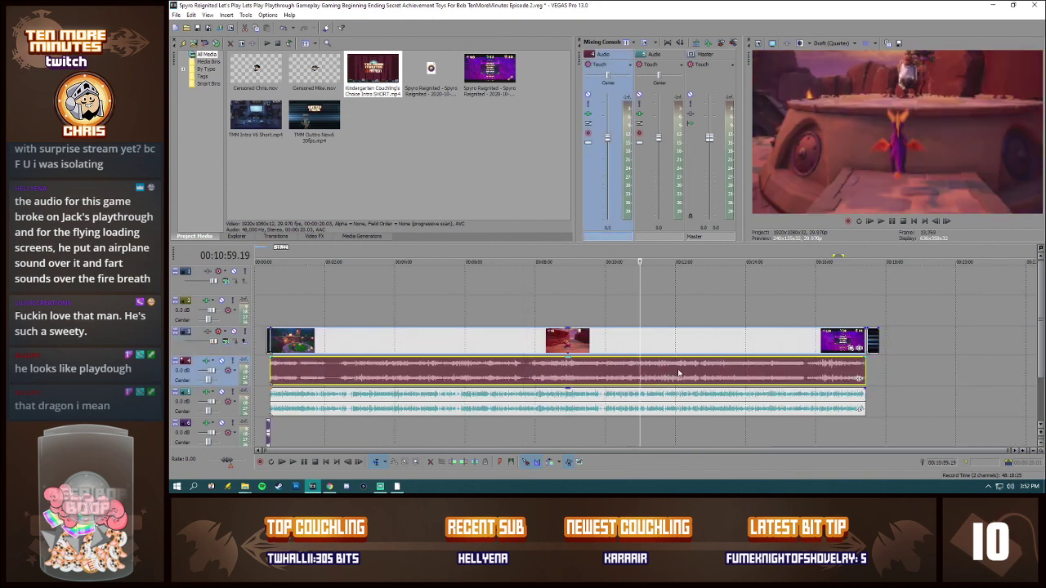
pyautogui.click(678, 373)
pyautogui.click(711, 371)
pyautogui.click(744, 369)
pyautogui.click(777, 369)
pyautogui.click(806, 368)
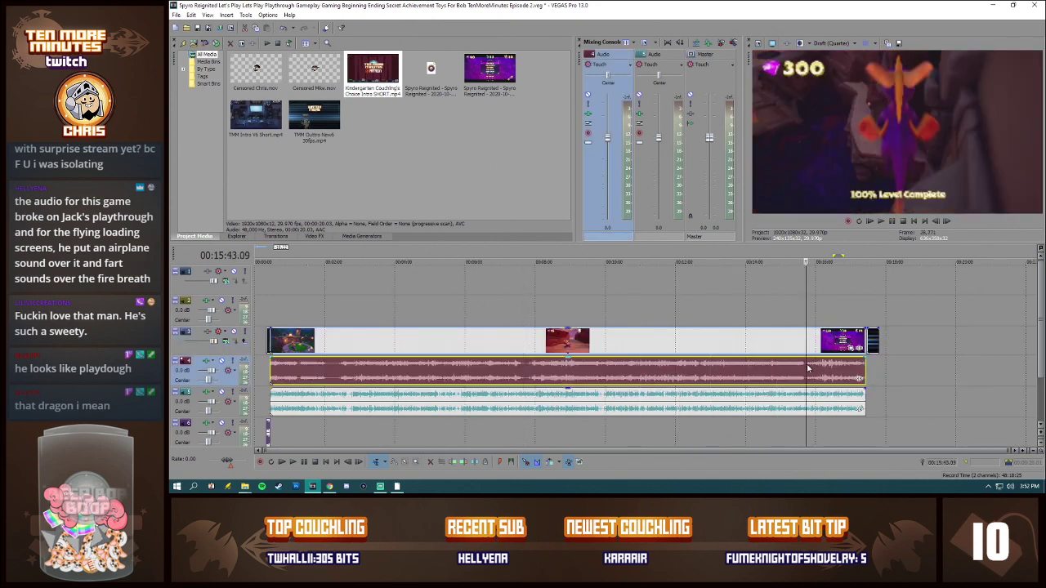
pyautogui.click(829, 368)
pyautogui.click(845, 381)
# Step: Move the outro clip earlier so it starts directly at the end of the gameplay video
pyautogui.scroll(3, 847, 386)
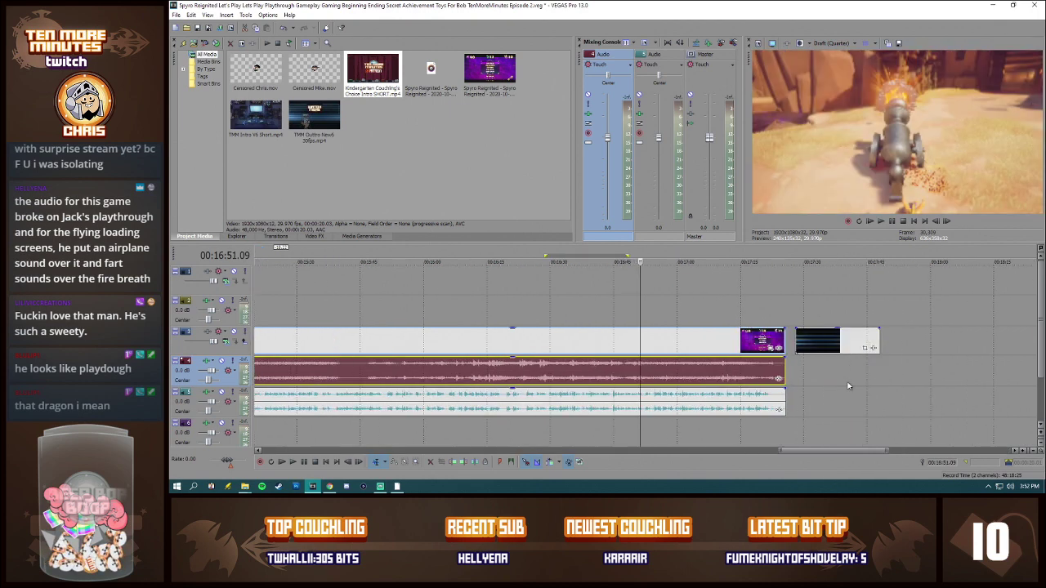
pyautogui.scroll(2, 698, 413)
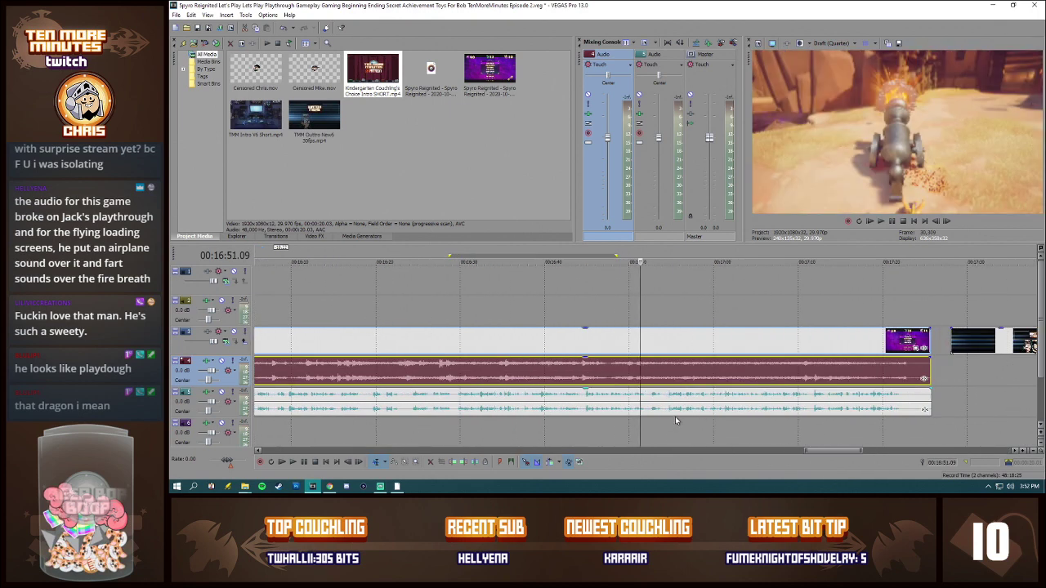
pyautogui.scroll(2, 677, 416)
pyautogui.click(740, 382)
pyautogui.scroll(-3, 820, 387)
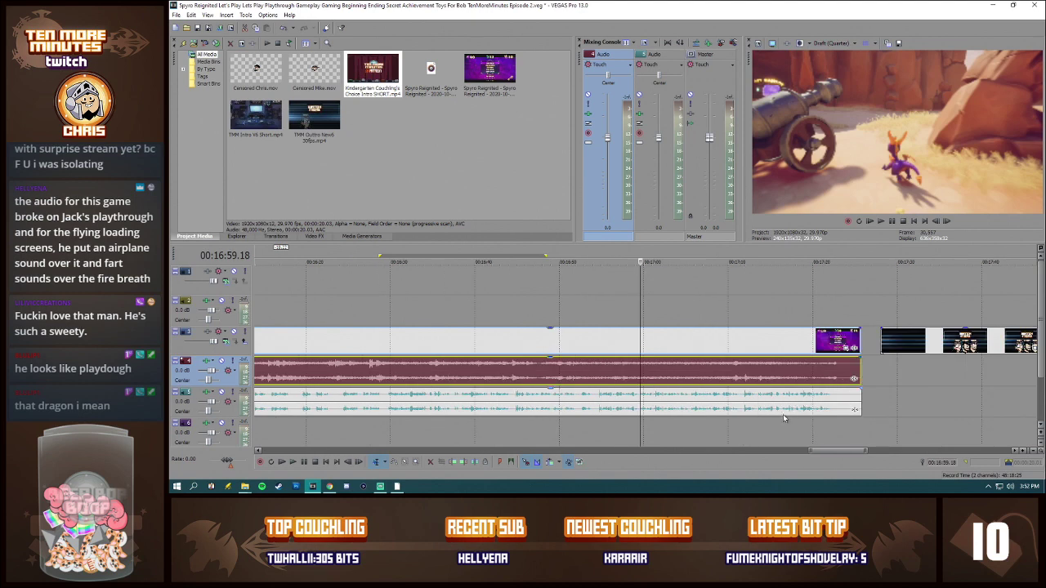
pyautogui.moveTo(751, 340); pyautogui.dragTo(744, 342)
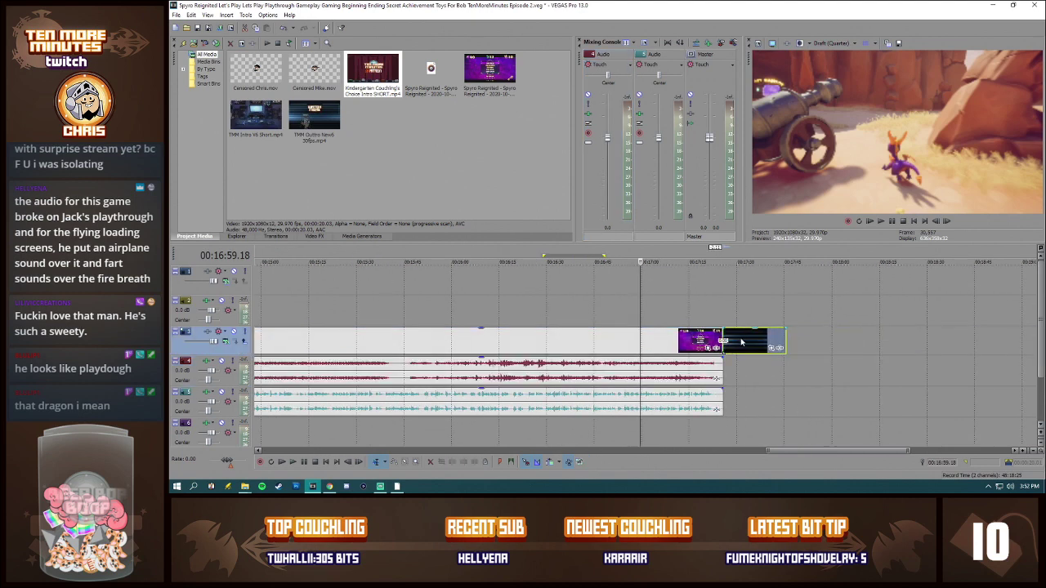
# Step: Examine the gameplay and the lower audio waveform at several points leading up to 00:16:50.25
pyautogui.click(619, 390)
pyautogui.scroll(2, 619, 391)
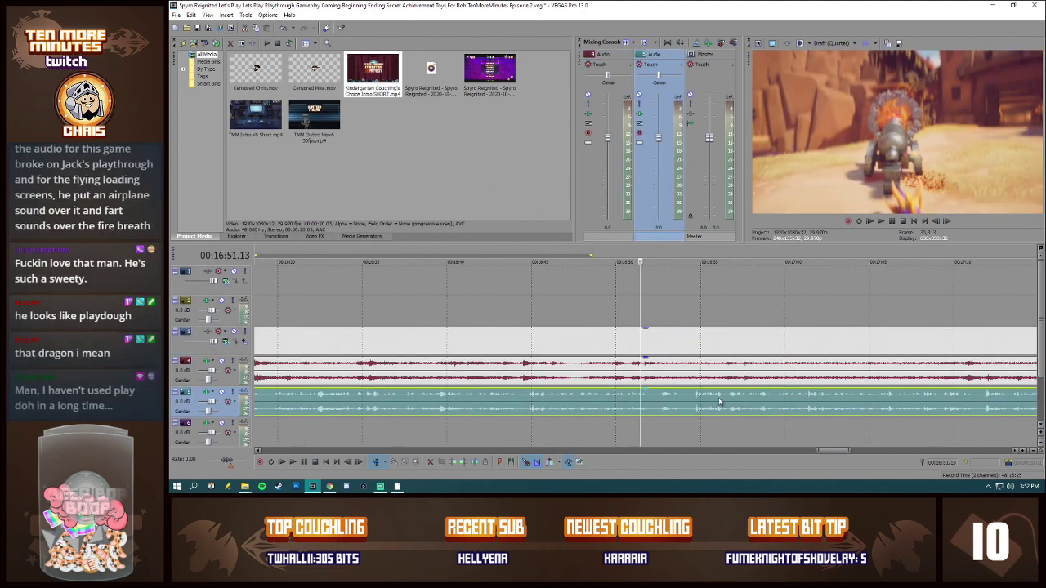
pyautogui.click(503, 396)
pyautogui.click(537, 396)
pyautogui.click(583, 396)
pyautogui.click(625, 399)
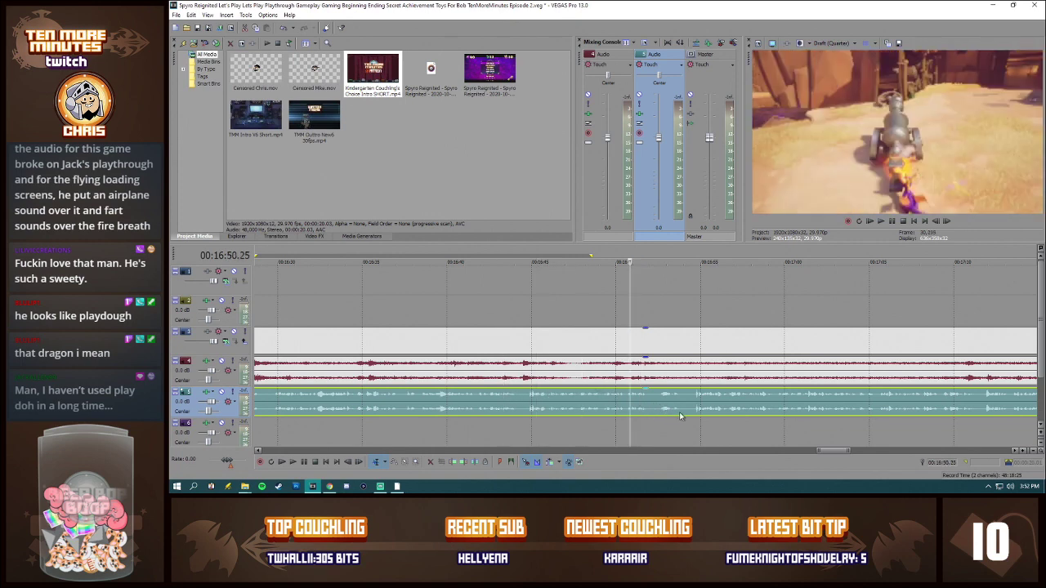
pyautogui.scroll(3, 679, 411)
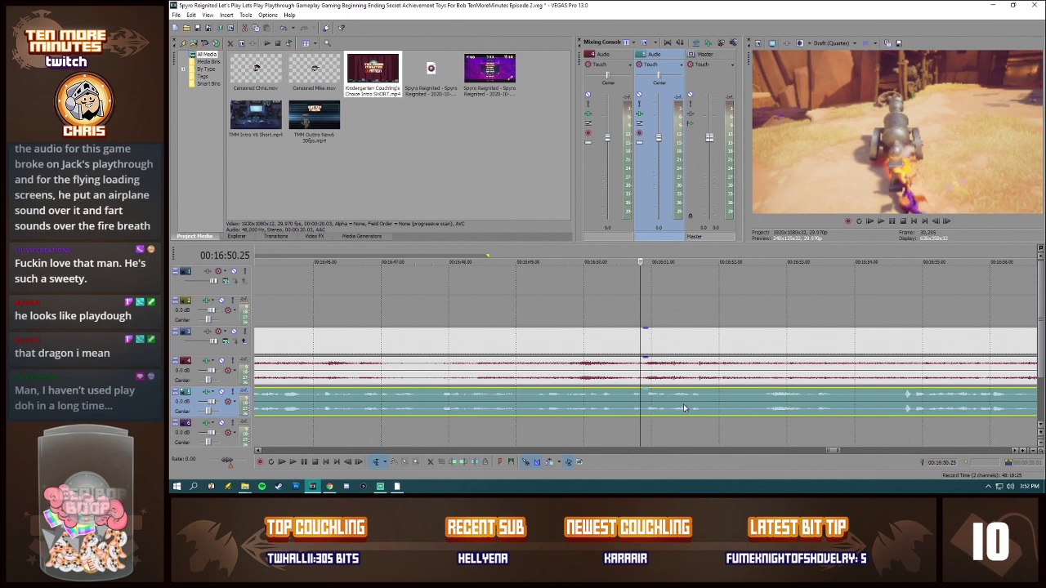
# Step: Examine the last part of the gameplay at several points, going back from 00:17:09.11 to 00:16:40.28
pyautogui.scroll(-2, 683, 403)
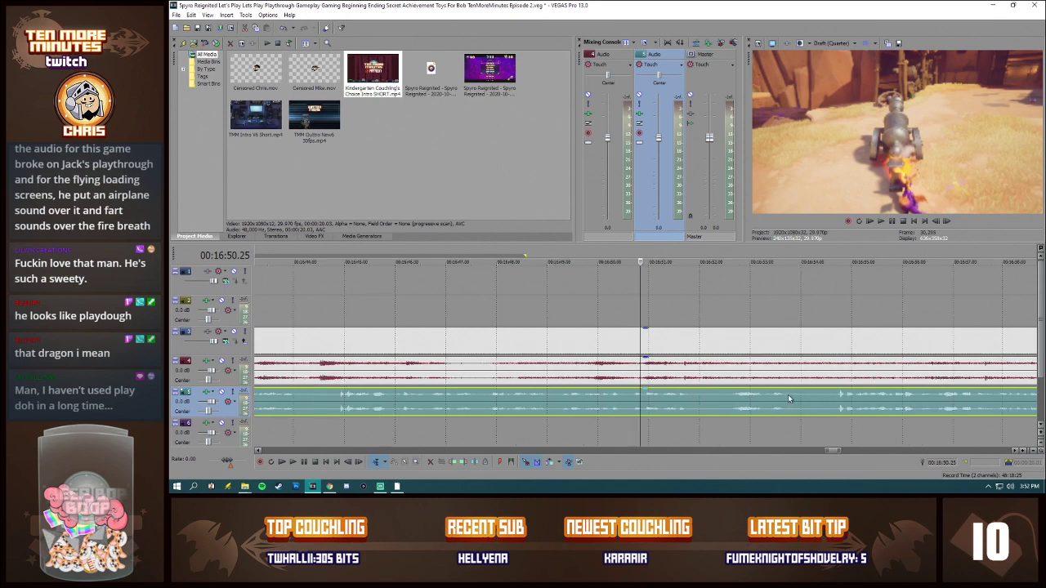
pyautogui.scroll(-2, 788, 398)
pyautogui.moveTo(837, 454); pyautogui.dragTo(845, 455)
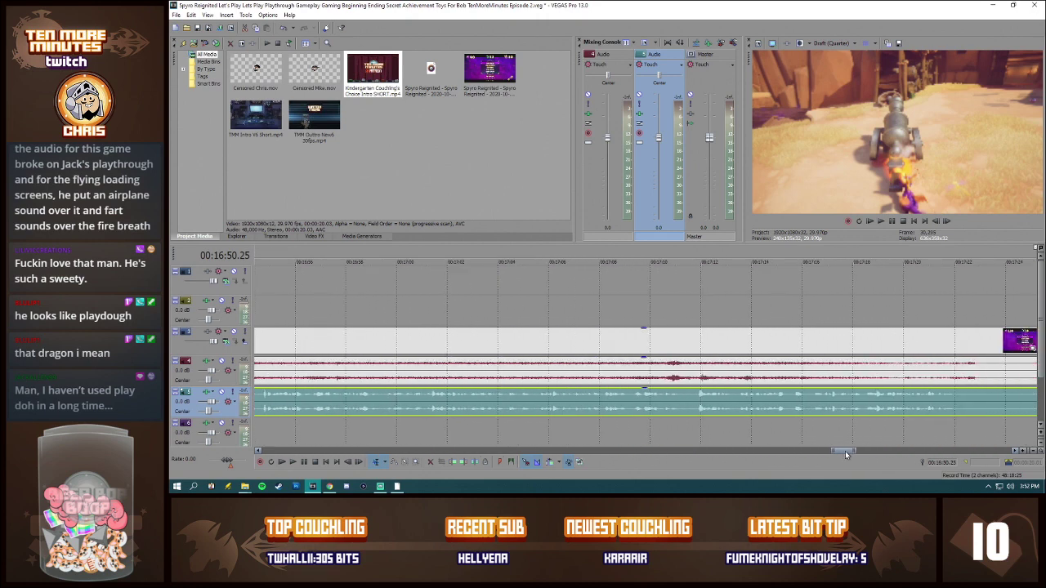
pyautogui.click(698, 369)
pyautogui.scroll(-5, 715, 384)
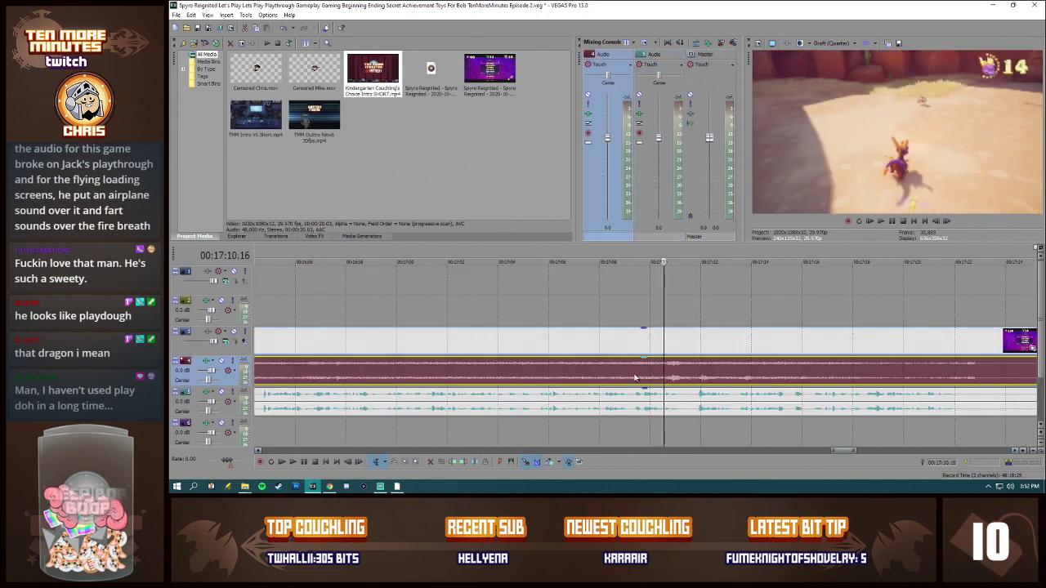
pyautogui.click(570, 383)
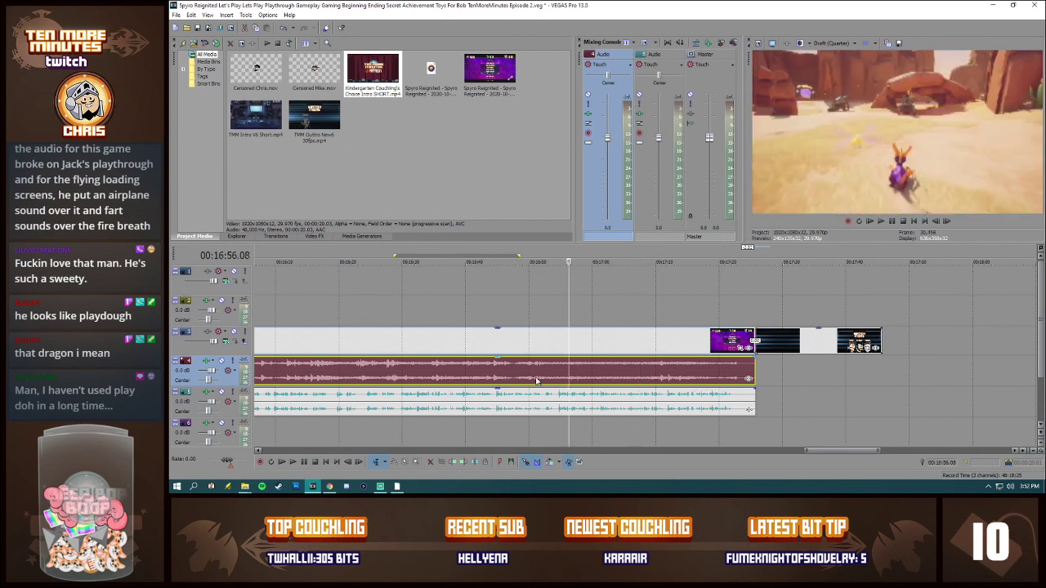
pyautogui.click(535, 382)
pyautogui.click(516, 381)
pyautogui.click(490, 380)
pyautogui.click(472, 379)
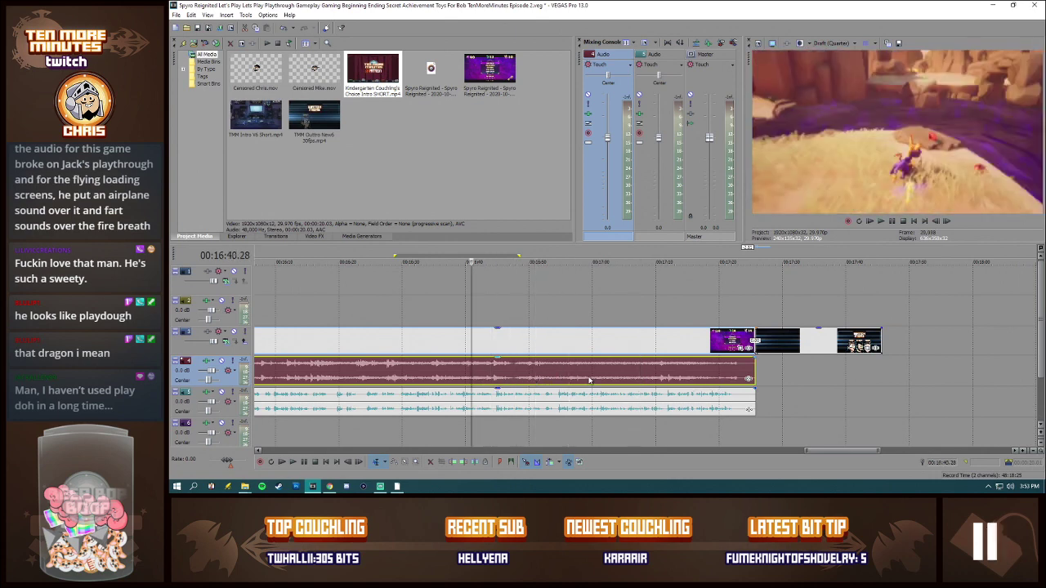
# Step: Play the last part of the gameplay from about 00:16:51 to 00:17:05 to look for its end point
pyautogui.click(537, 381)
pyautogui.scroll(4, 608, 413)
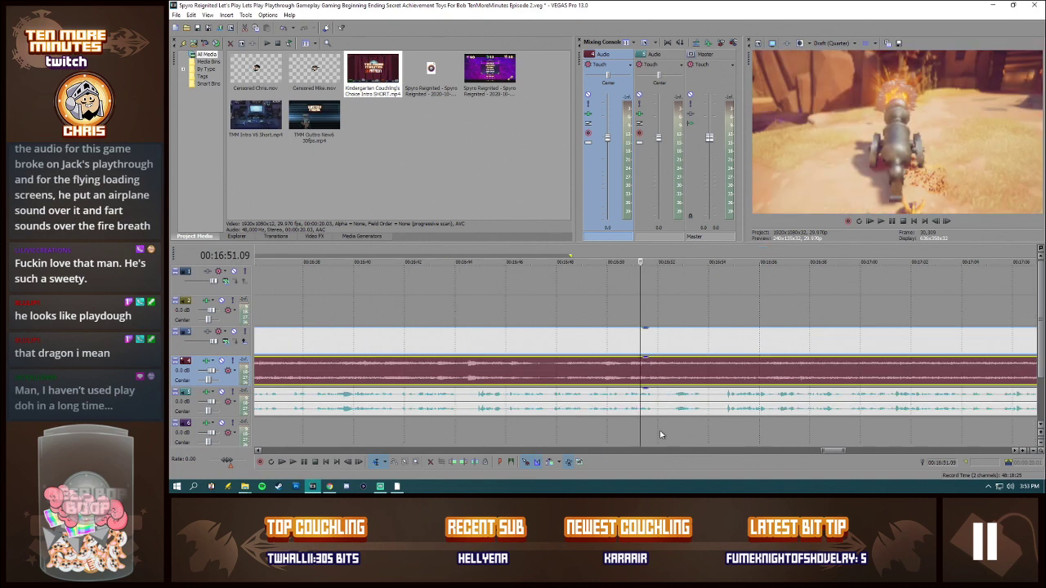
pyautogui.click(671, 376)
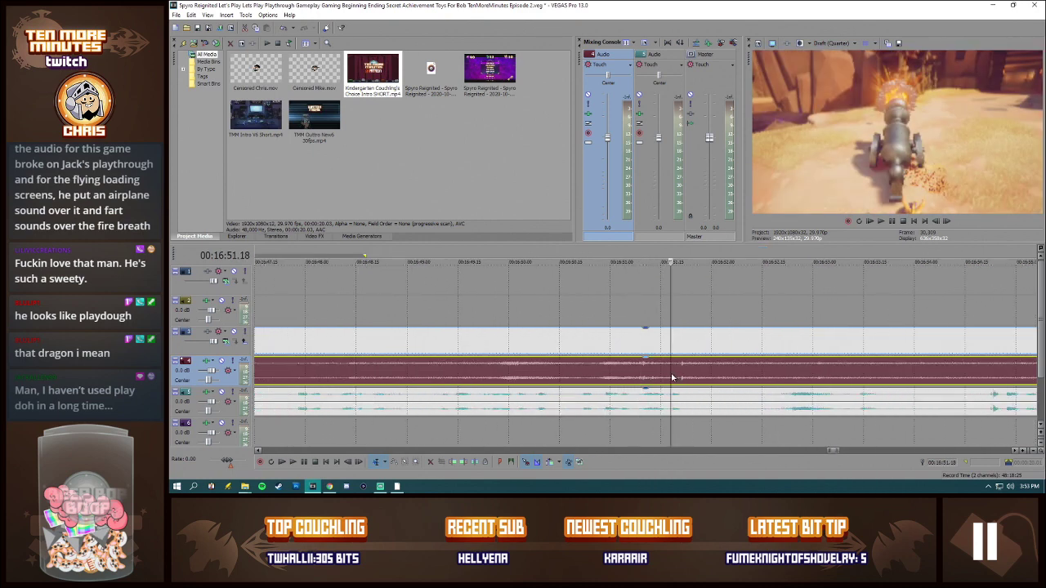
pyautogui.press('space')
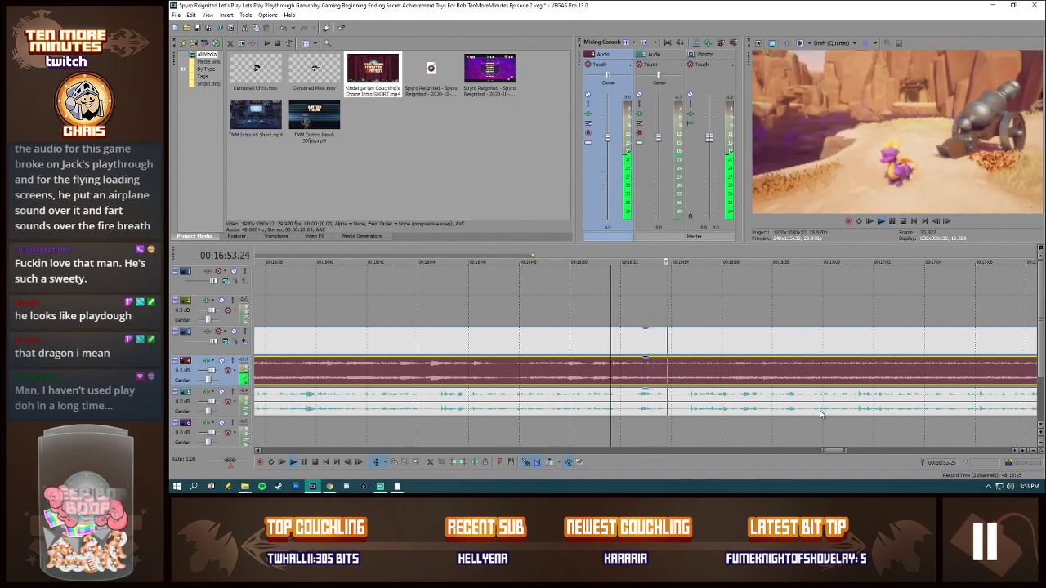
pyautogui.click(783, 381)
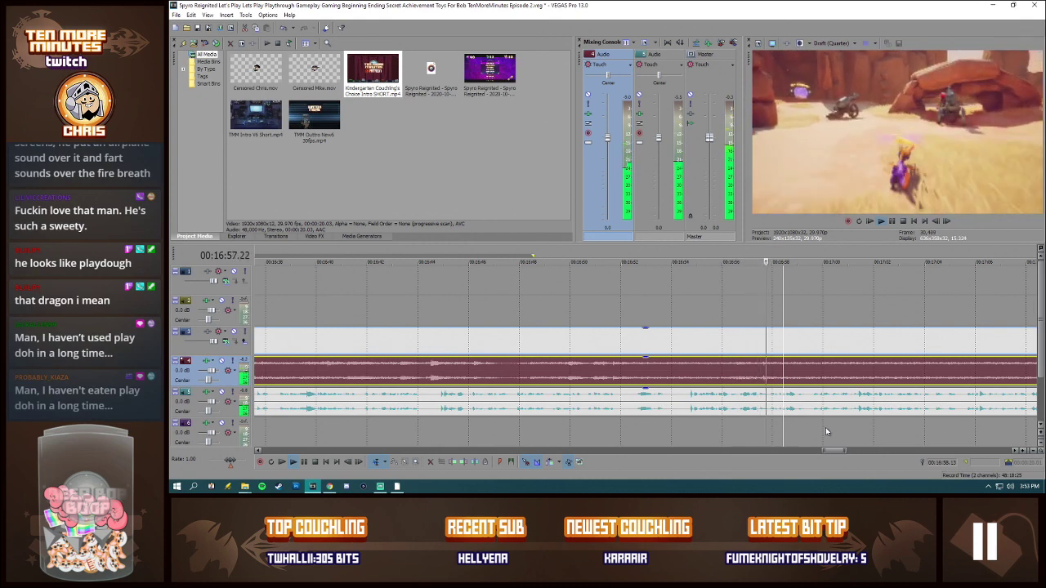
pyautogui.scroll(-3, 825, 427)
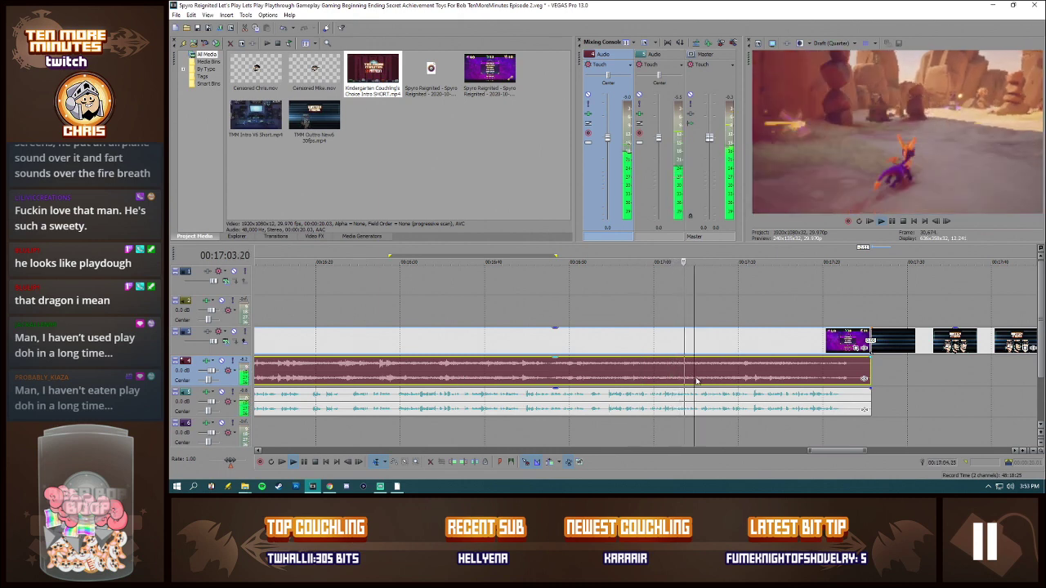
pyautogui.scroll(5, 737, 402)
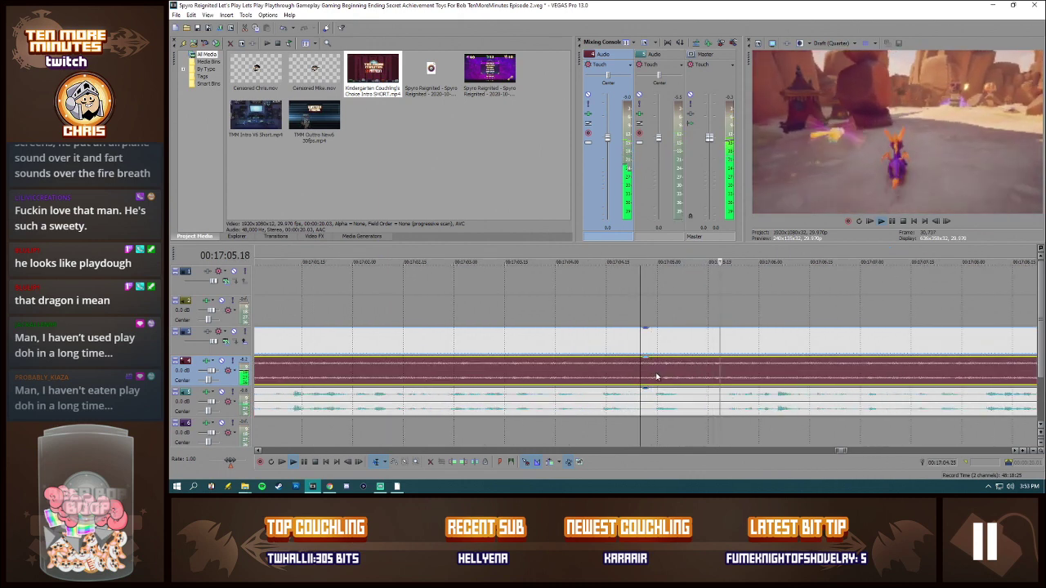
# Step: Split the gameplay video with its game audio at 00:17:04.29 and the commentary audio at 00:17:05.08
pyautogui.press('space')
pyautogui.click(656, 380)
pyautogui.click(654, 379)
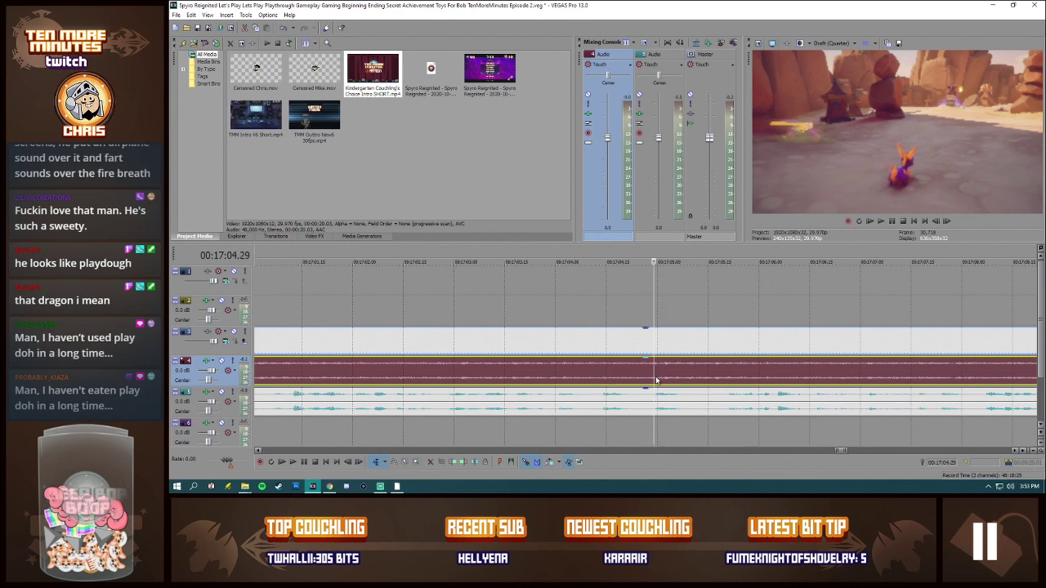
pyautogui.press('s')
pyautogui.click(683, 398)
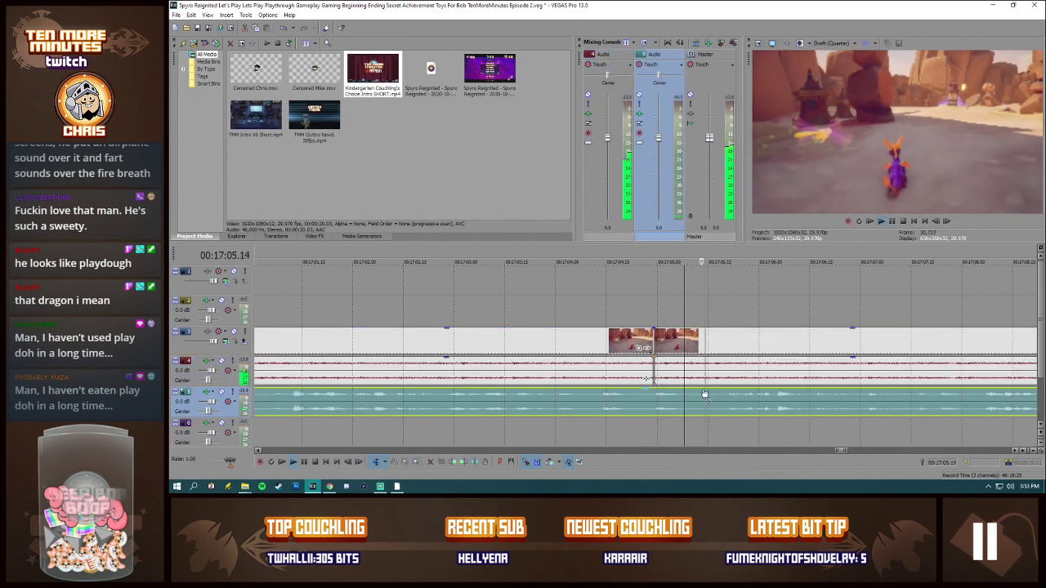
pyautogui.press('s')
# Step: Delete the gameplay video after the split and move the outro clip directly to the new end
pyautogui.click(721, 345)
pyautogui.press('Delete')
pyautogui.scroll(-6, 725, 345)
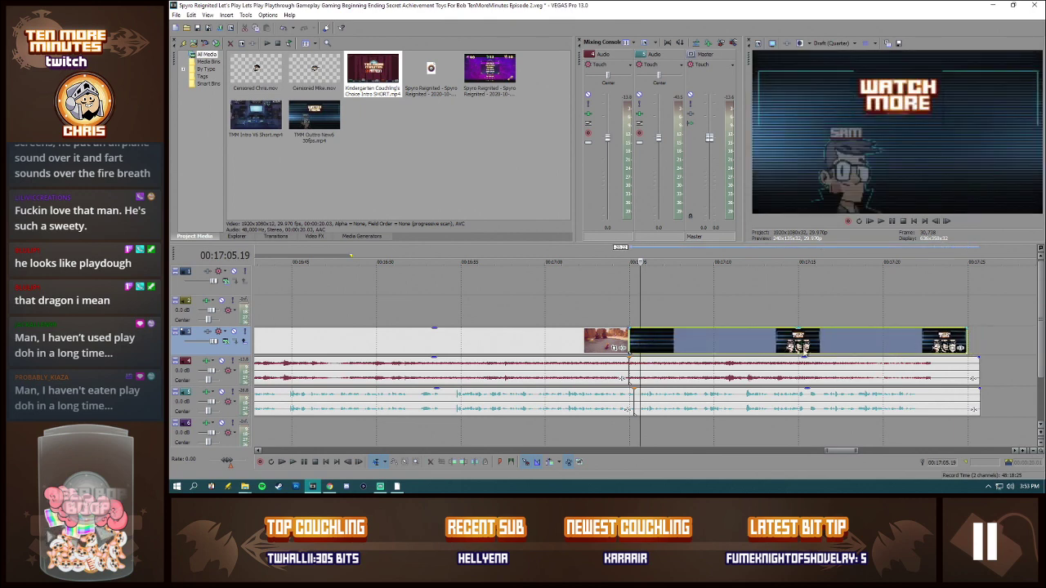
pyautogui.scroll(-2, 982, 370)
pyautogui.moveTo(895, 363); pyautogui.dragTo(846, 400)
# Step: Cut about 12 frames out of the commentary after 00:17:05.08 and close the gap with the remaining part
pyautogui.click(636, 398)
pyautogui.scroll(5, 671, 399)
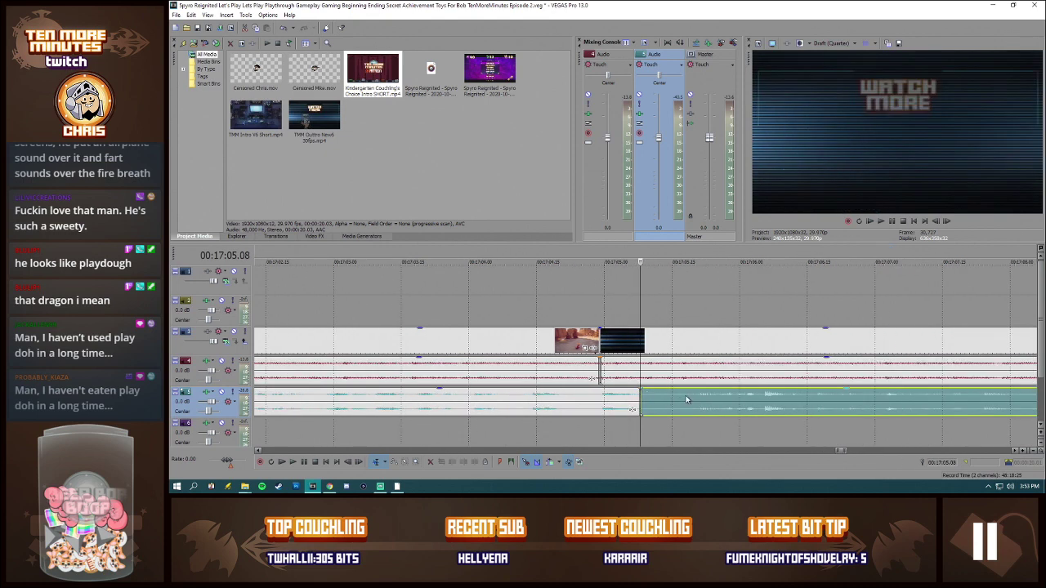
pyautogui.click(694, 398)
pyautogui.press('s')
pyautogui.press('Delete')
pyautogui.moveTo(739, 400); pyautogui.dragTo(685, 404)
pyautogui.click(640, 398)
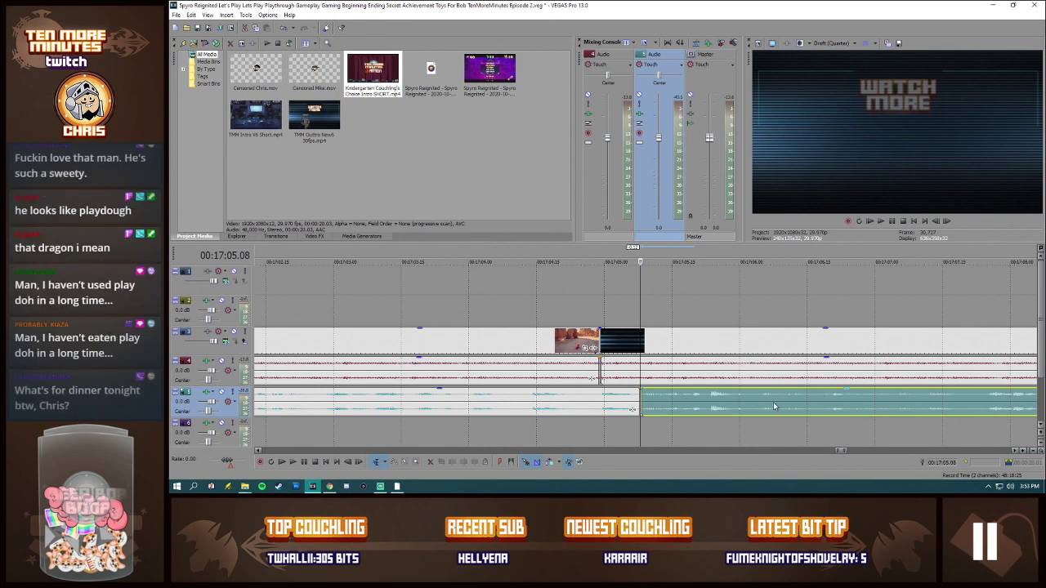
# Step: Play the outro's audio with the video track temporarily muted, split the commentary at about 00:17:11 and move the rest slightly earlier
pyautogui.scroll(-6, 774, 406)
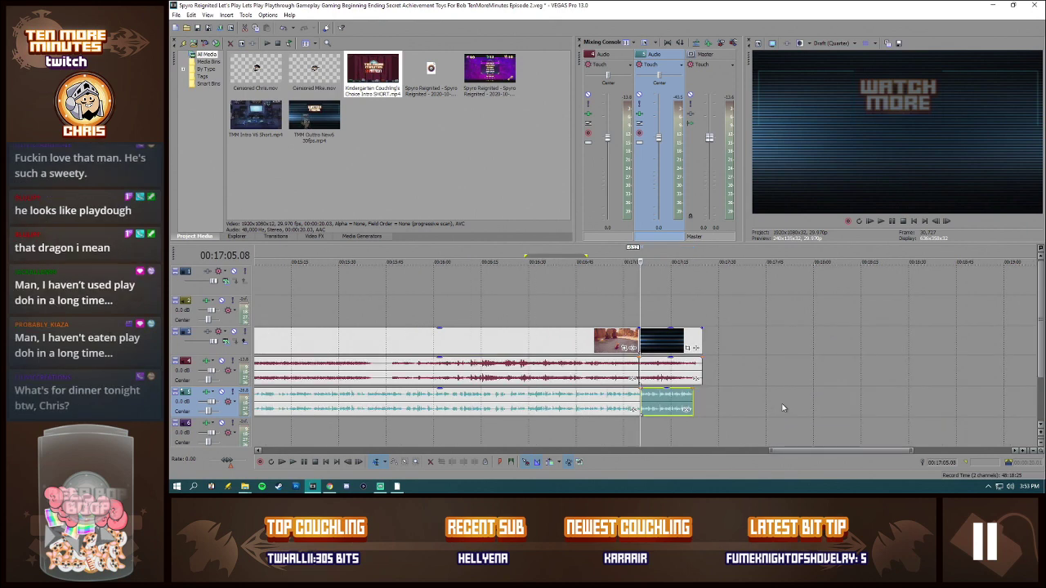
pyautogui.click(233, 333)
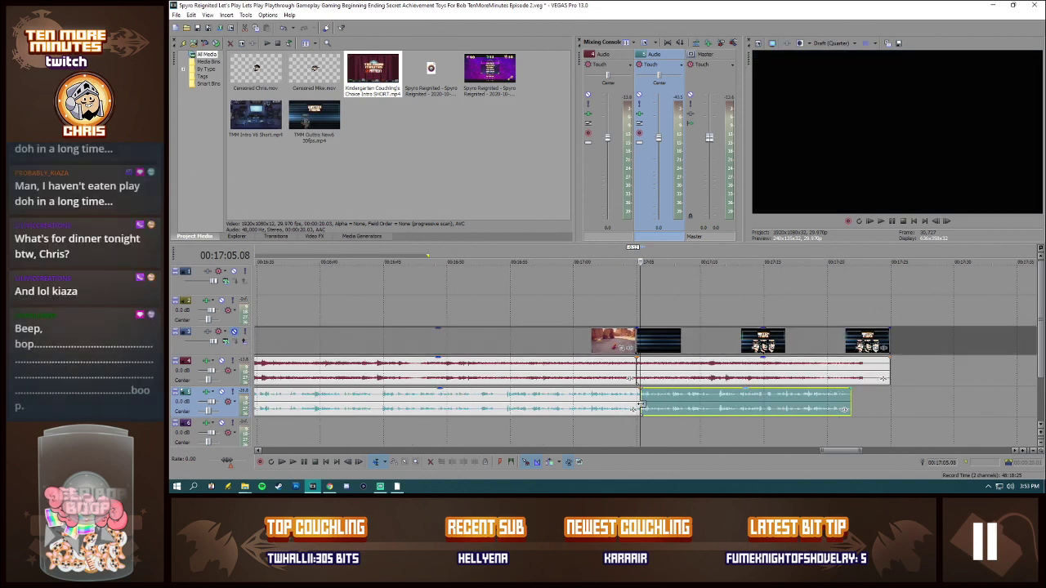
pyautogui.press('space')
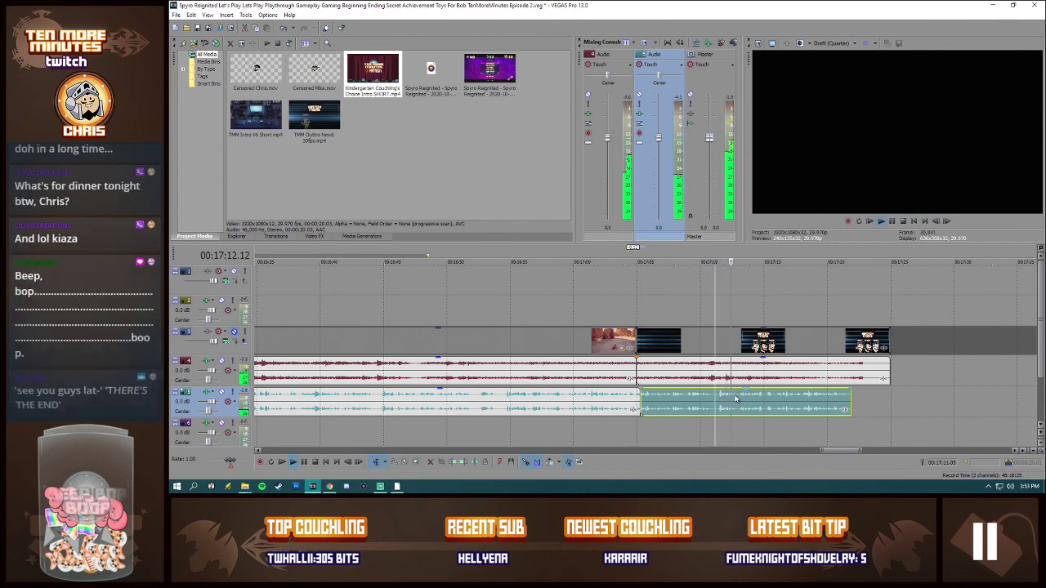
pyautogui.press('s')
pyautogui.scroll(1, 735, 411)
pyautogui.moveTo(674, 400); pyautogui.dragTo(670, 400)
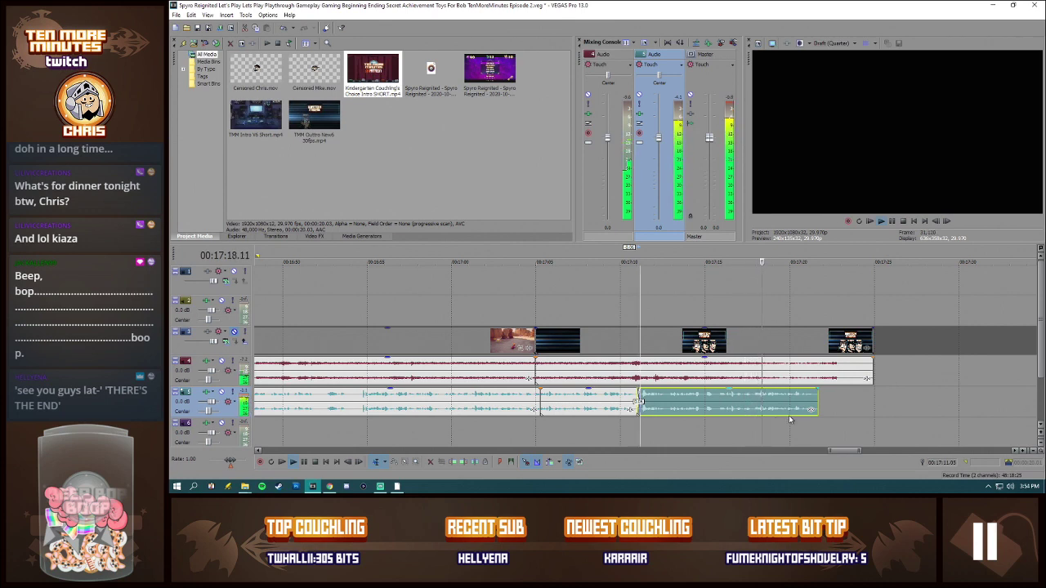
pyautogui.click(892, 222)
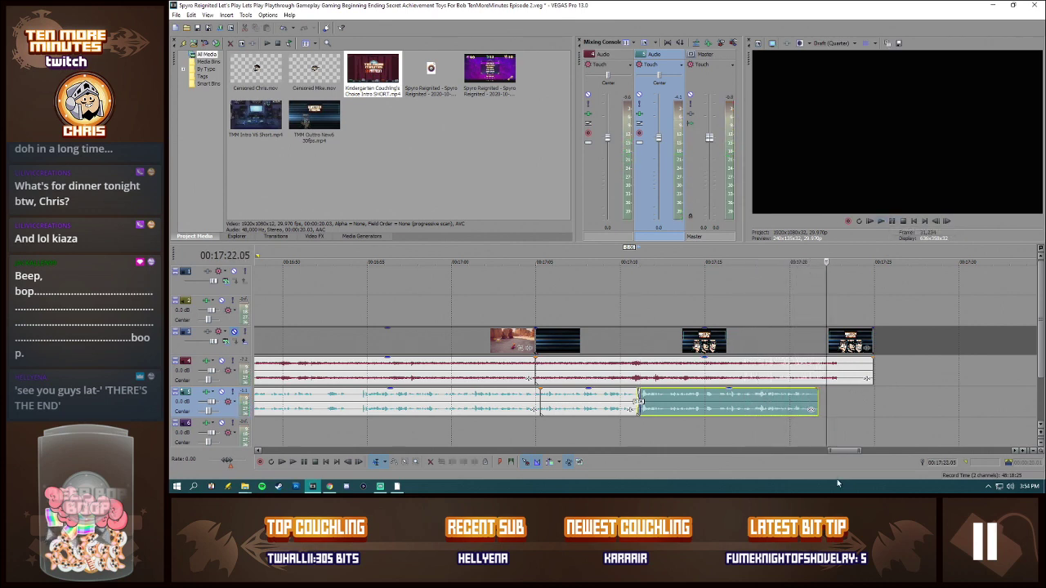
pyautogui.click(234, 332)
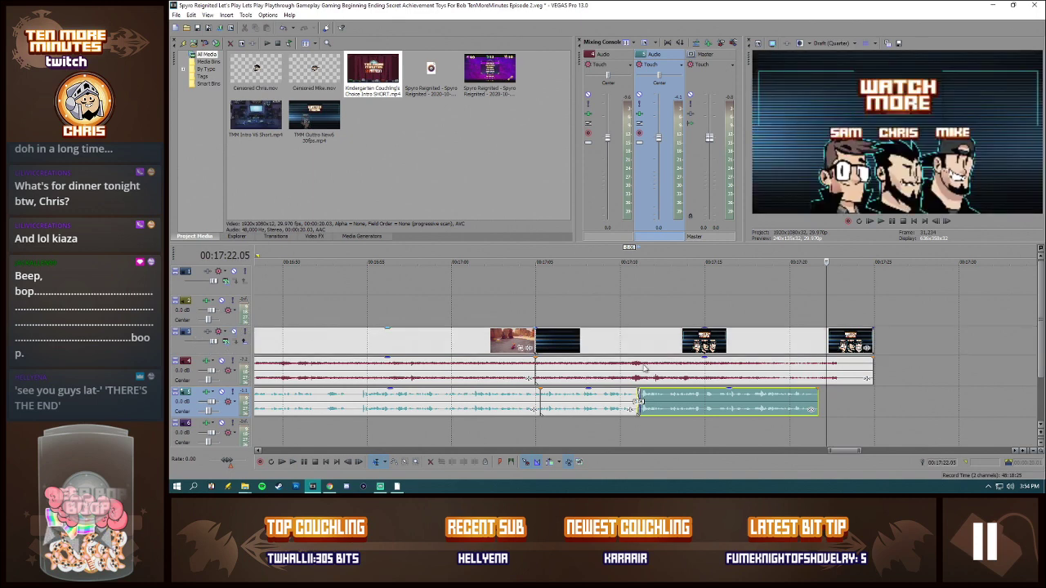
# Step: Check the resample setting in the gameplay video event's properties
pyautogui.scroll(-10, 684, 376)
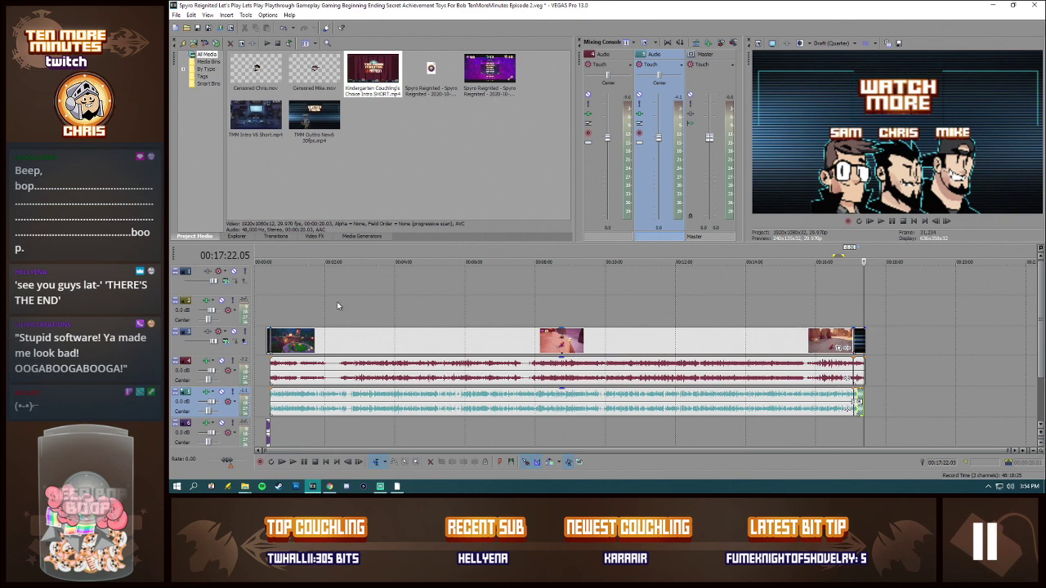
pyautogui.click(294, 311)
pyautogui.rightClick(533, 341)
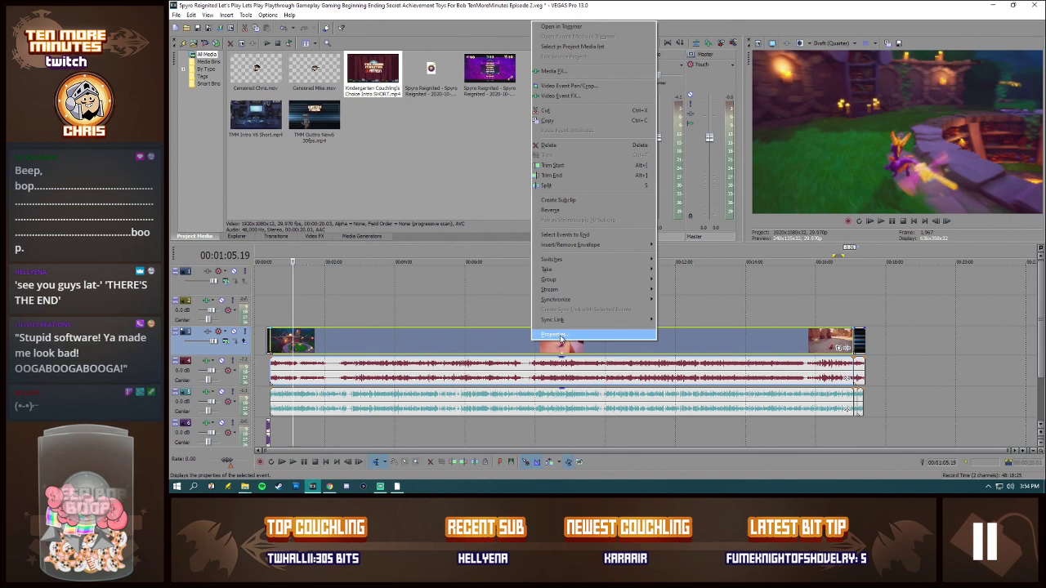
pyautogui.click(560, 335)
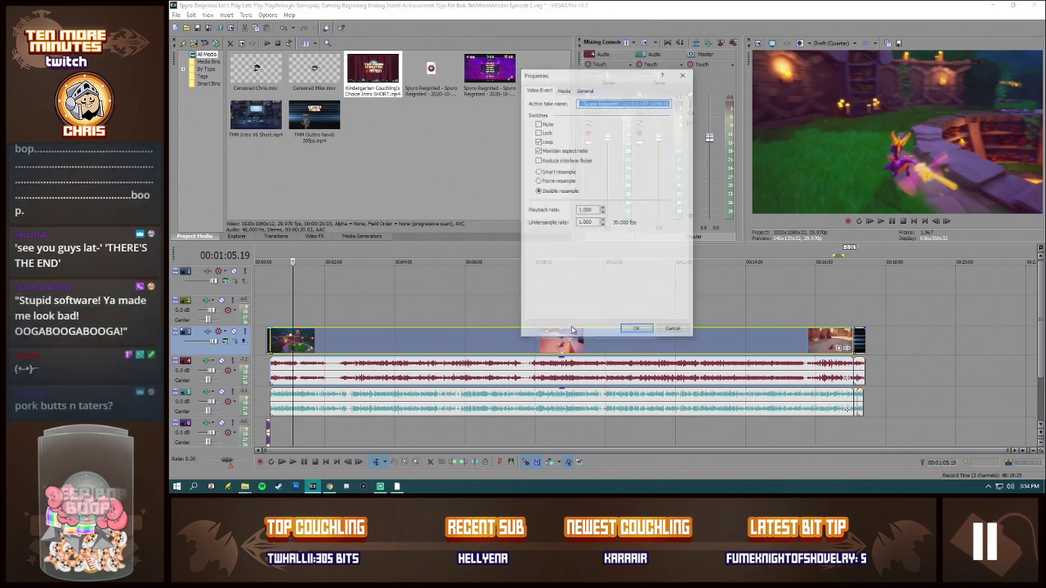
pyautogui.click(635, 332)
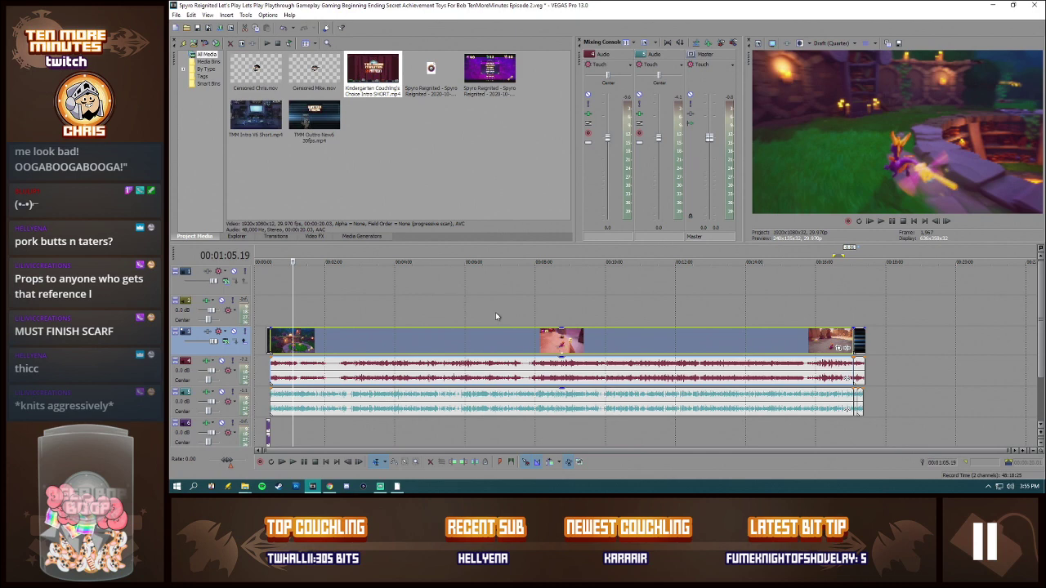
# Step: Save the project as a new file with the same name, but ending in Episode 3
pyautogui.click(272, 313)
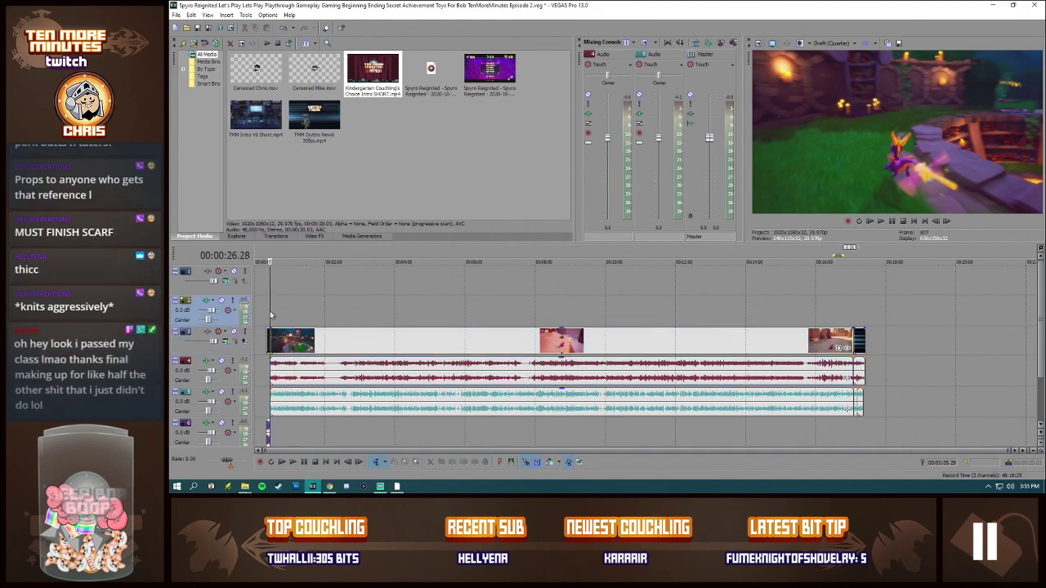
pyautogui.click(176, 15)
pyautogui.click(187, 70)
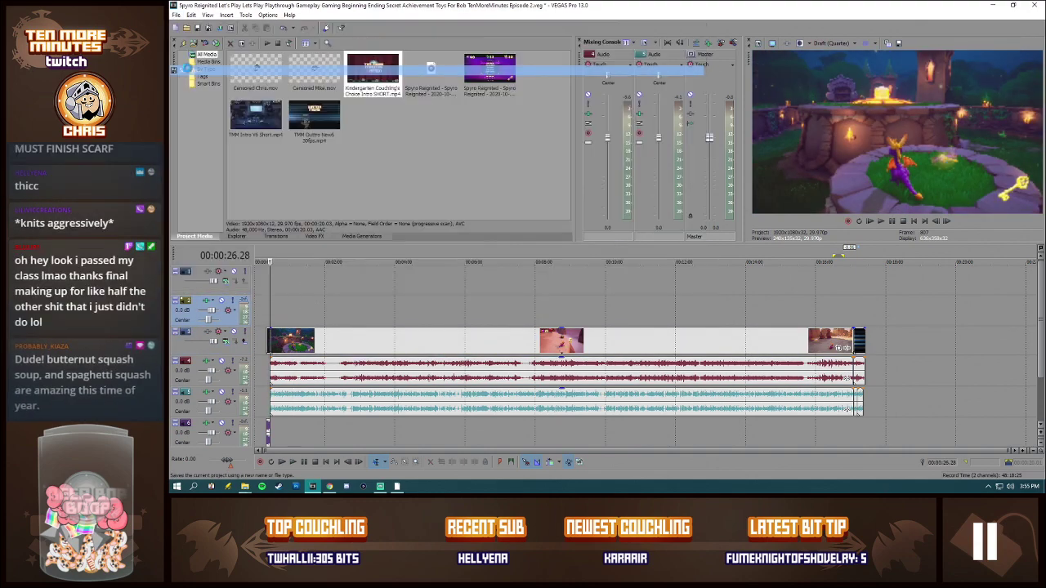
pyautogui.click(753, 284)
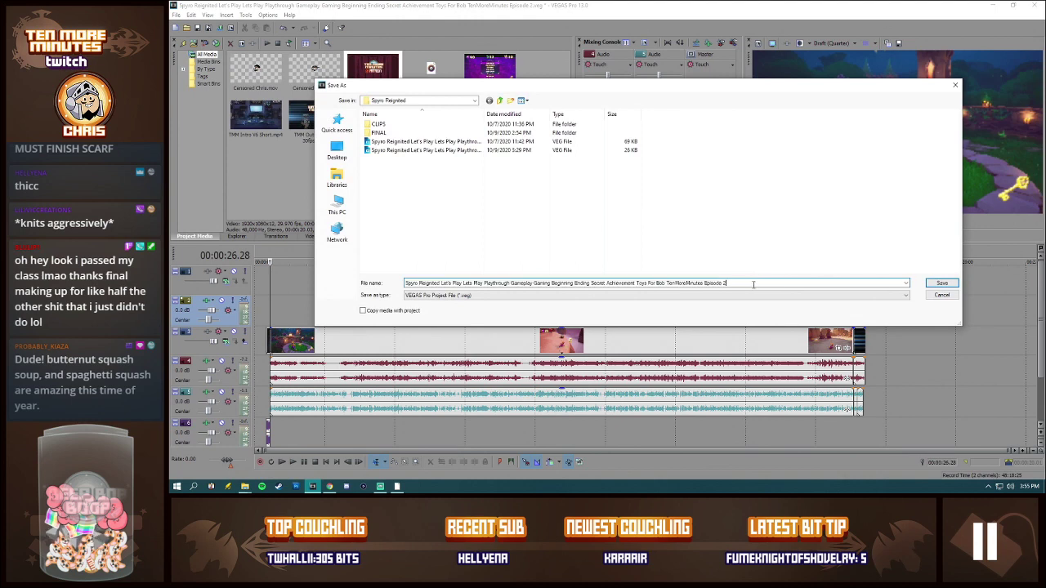
pyautogui.press('BackSpace')
pyautogui.write('3')
pyautogui.press('Return')
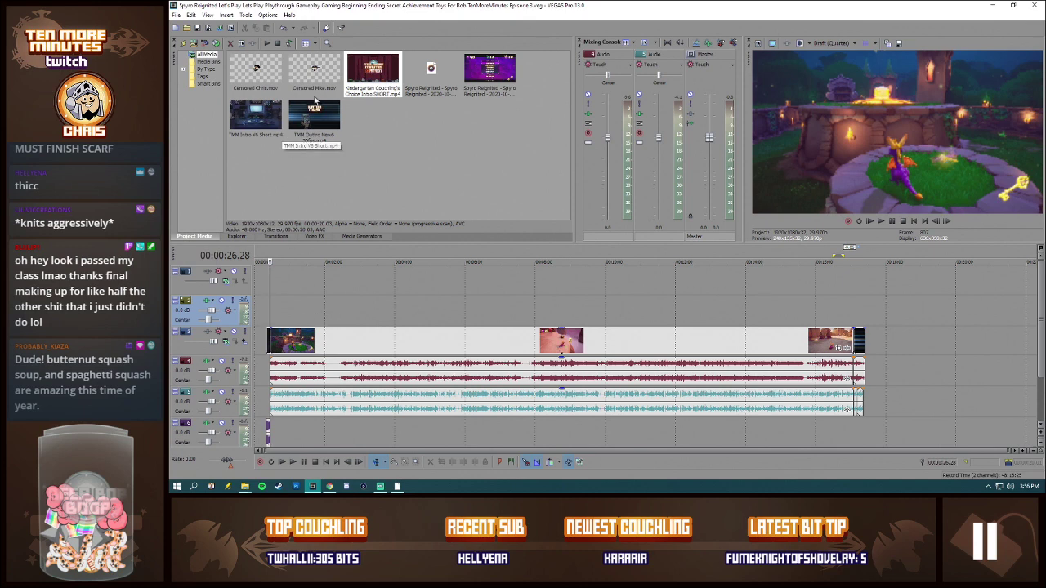
# Step: Remove both Episode 2 Spyro Reignited recordings from the project media together with all their timeline events
pyautogui.click(479, 70)
pyautogui.keyDown('ctrl'); pyautogui.click(451, 71); pyautogui.keyUp('ctrl')
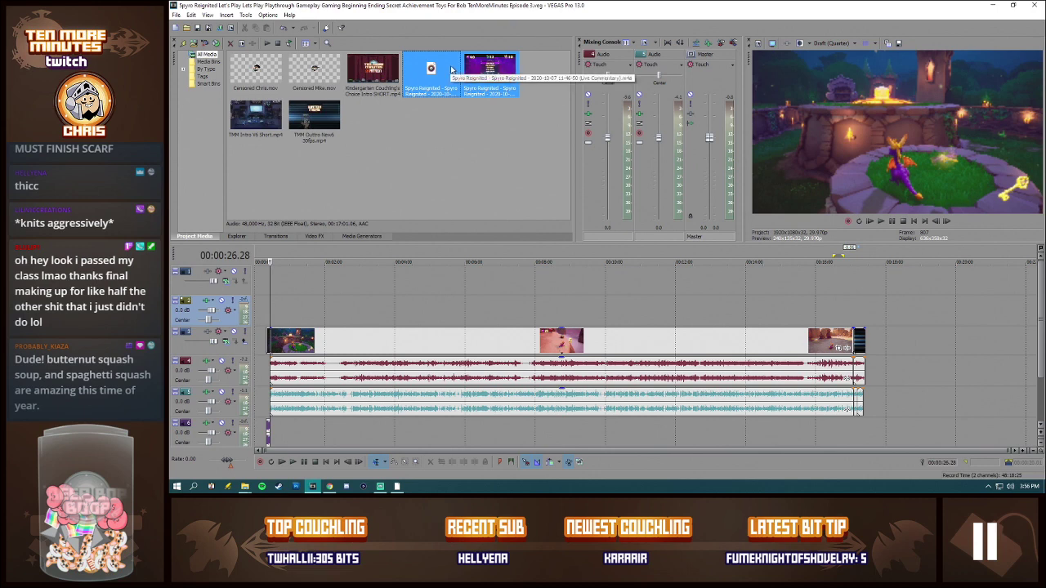
pyautogui.press('Delete')
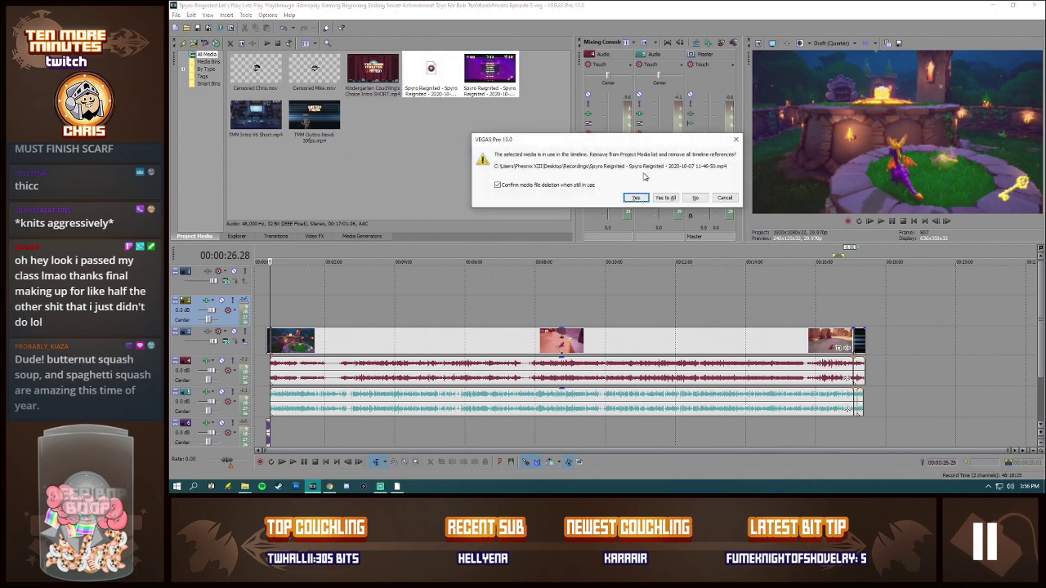
pyautogui.click(663, 197)
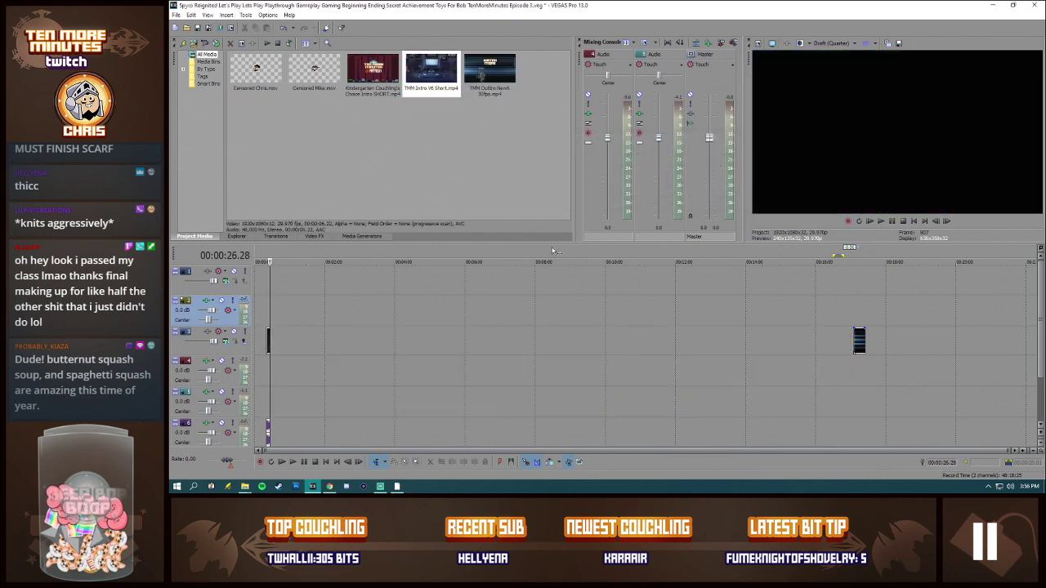
# Step: Import the next Spyro Reignited recording with its commentary audio and place both on the timeline at 00:00:34.12
pyautogui.click(275, 341)
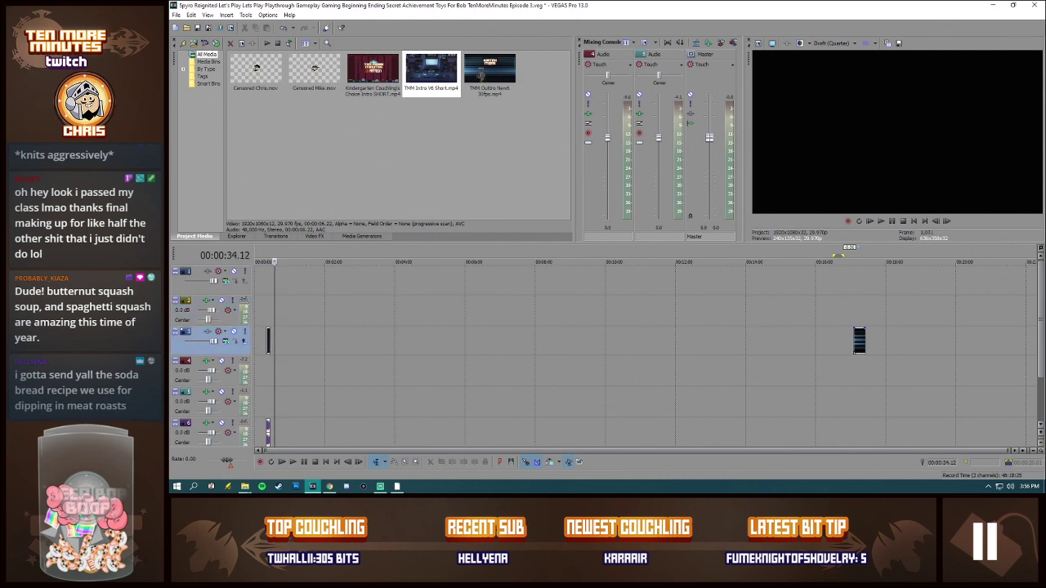
pyautogui.hotkey('alt', 'Tab')
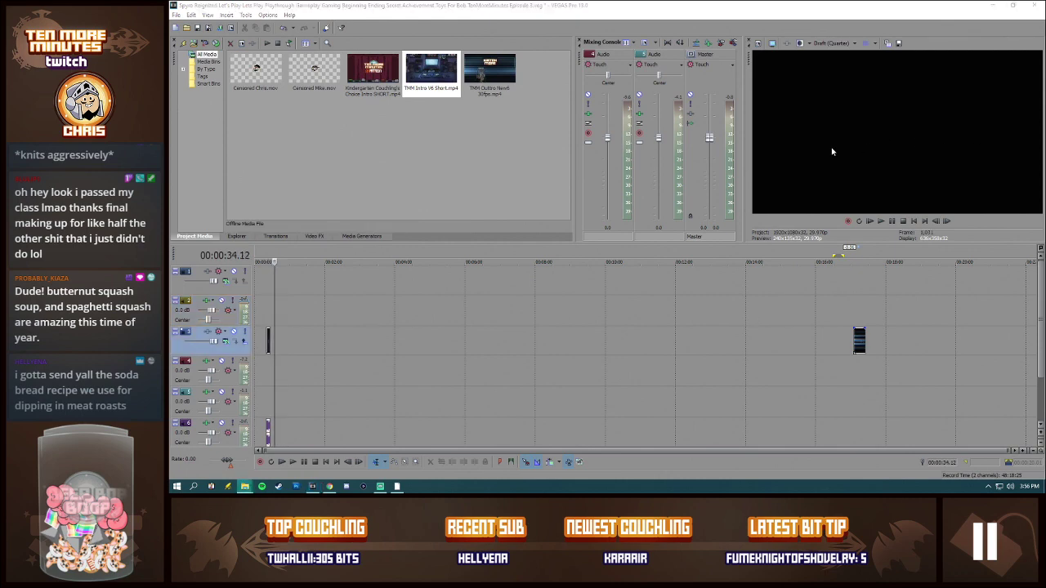
pyautogui.moveTo(470, 156); pyautogui.dragTo(475, 155)
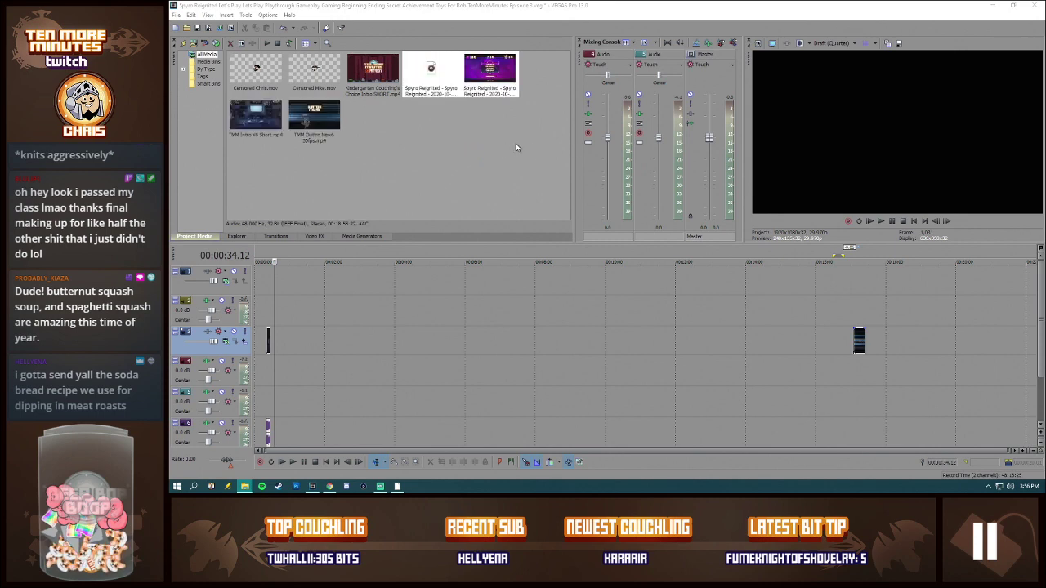
pyautogui.moveTo(491, 80); pyautogui.dragTo(298, 352)
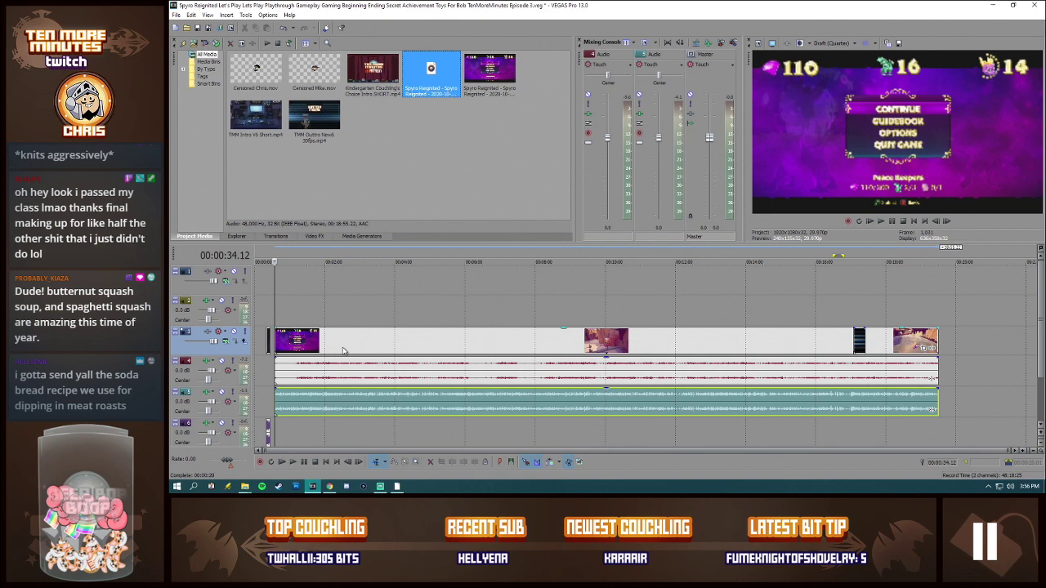
# Step: Set the new gameplay video event to Disable resample
pyautogui.rightClick(332, 344)
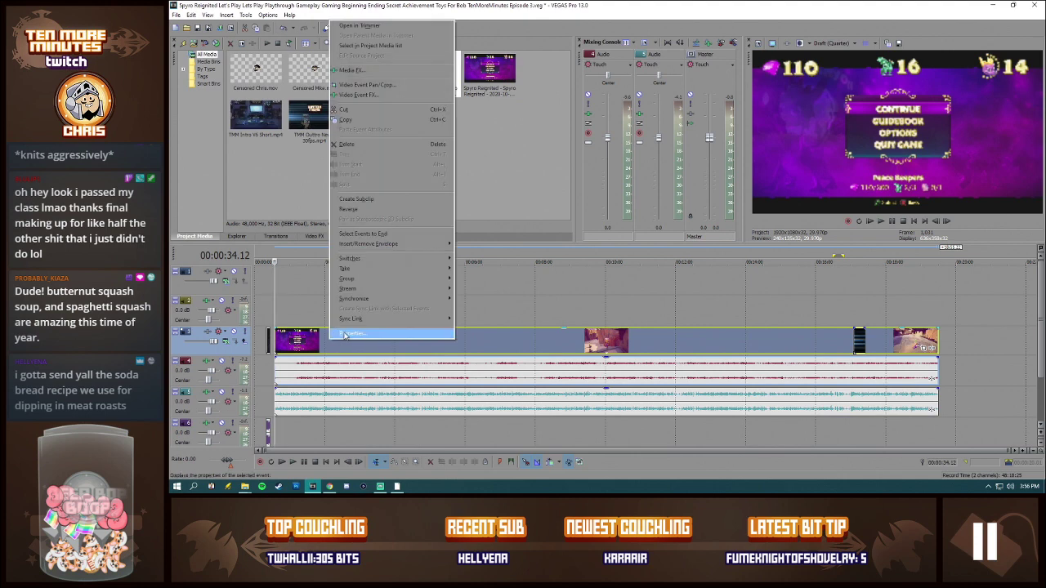
pyautogui.click(343, 338)
pyautogui.click(539, 192)
pyautogui.click(641, 331)
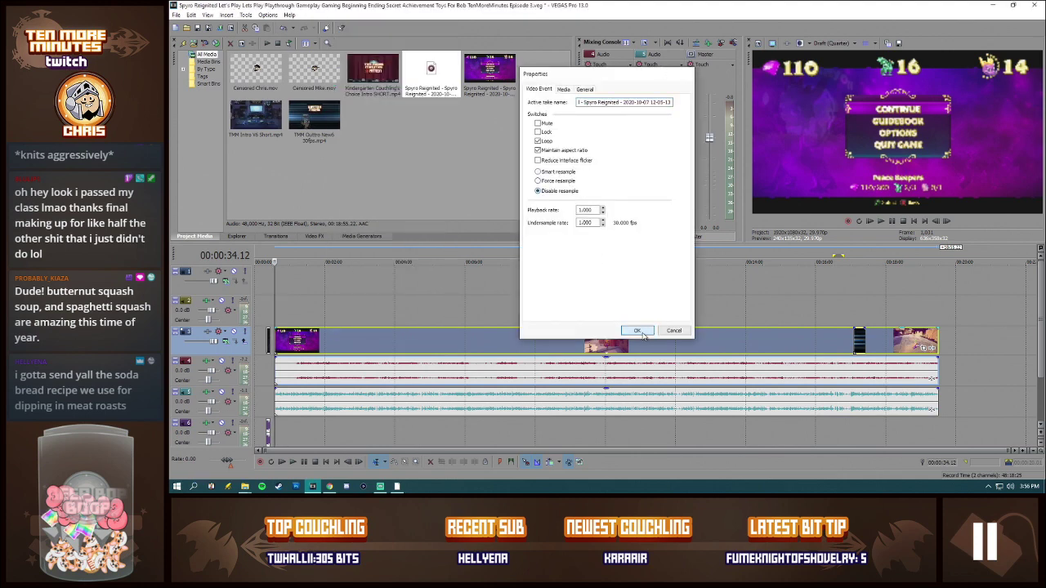
# Step: Normalize the gameplay recording's audio event on track 4 and the live commentary audio event on track 5
pyautogui.rightClick(503, 378)
pyautogui.click(526, 370)
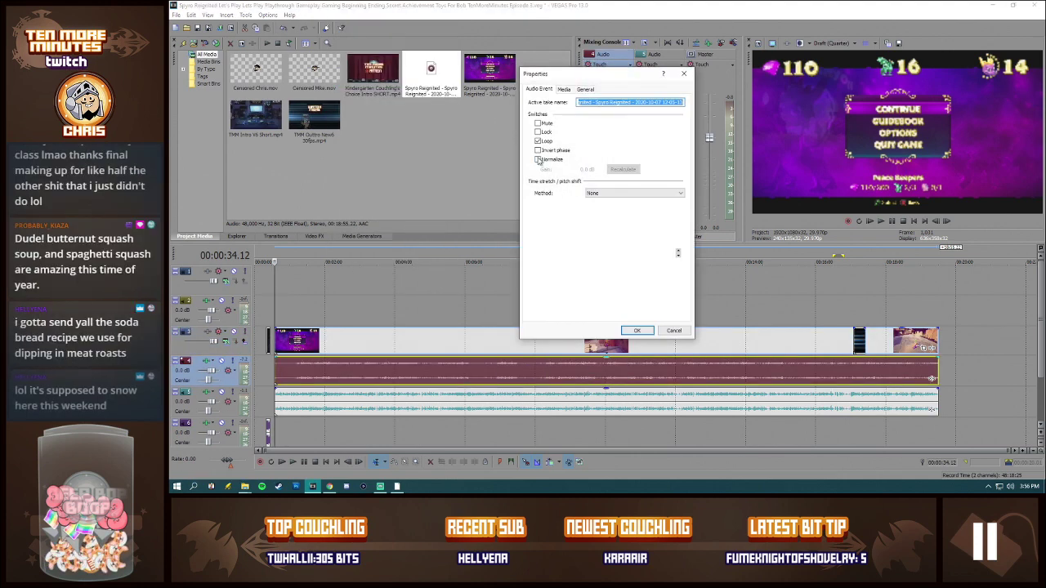
pyautogui.click(640, 332)
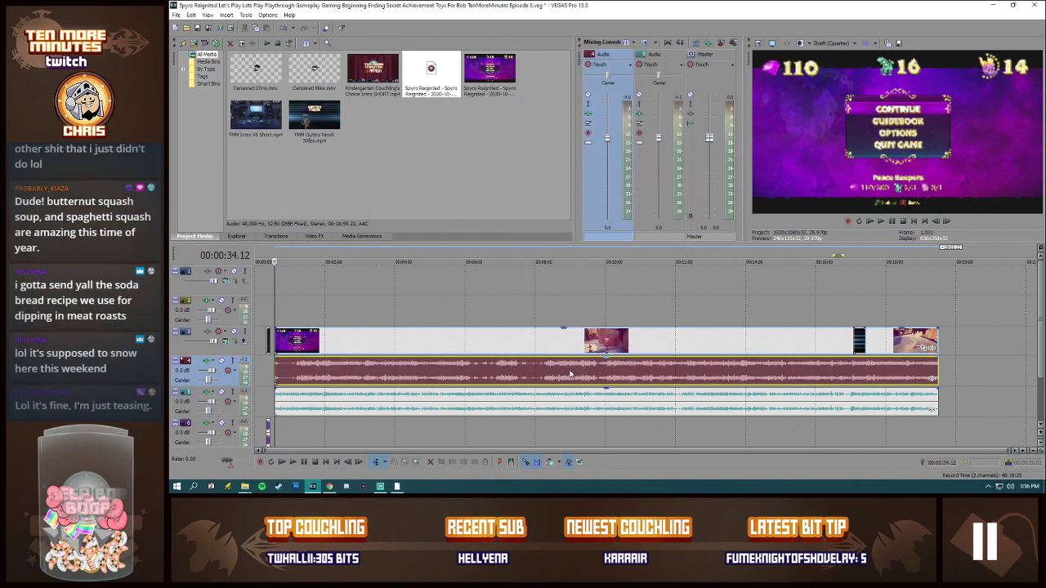
pyautogui.rightClick(441, 408)
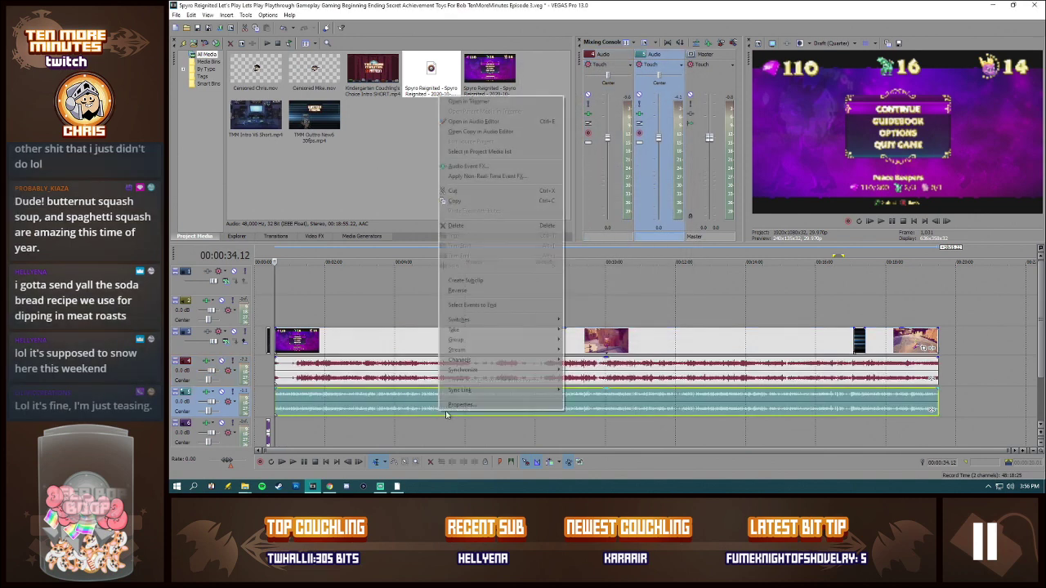
pyautogui.click(462, 402)
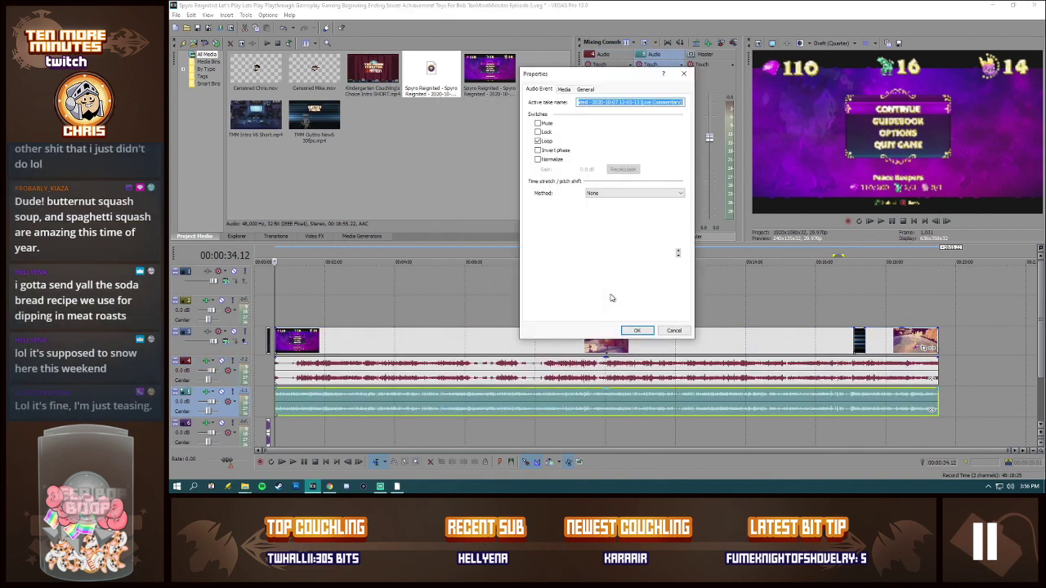
pyautogui.click(537, 159)
pyautogui.click(638, 331)
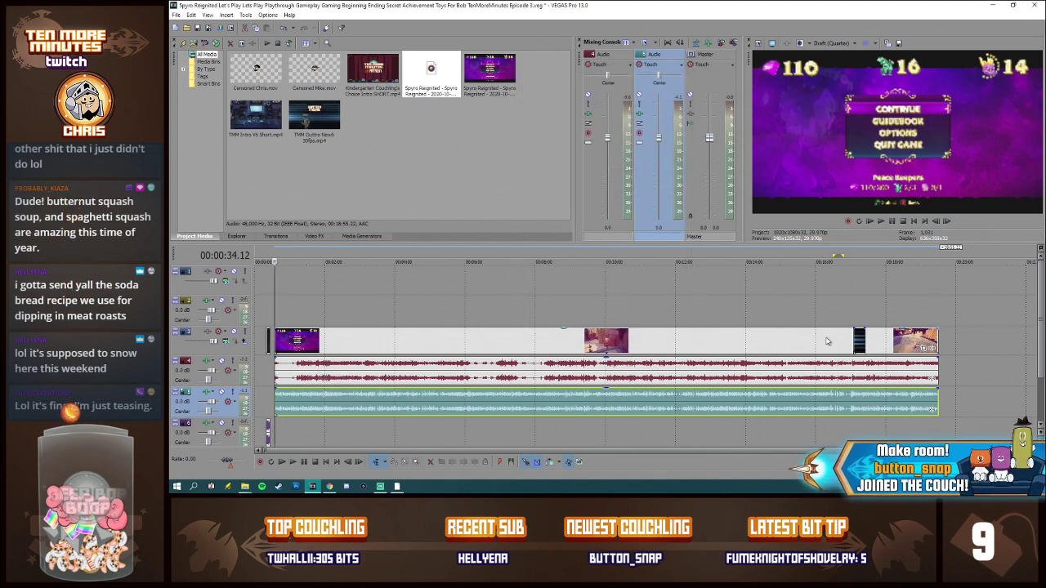
# Step: Move the outro clip along the video track so it overlaps the end of the gameplay video
pyautogui.moveTo(858, 341); pyautogui.dragTo(932, 341)
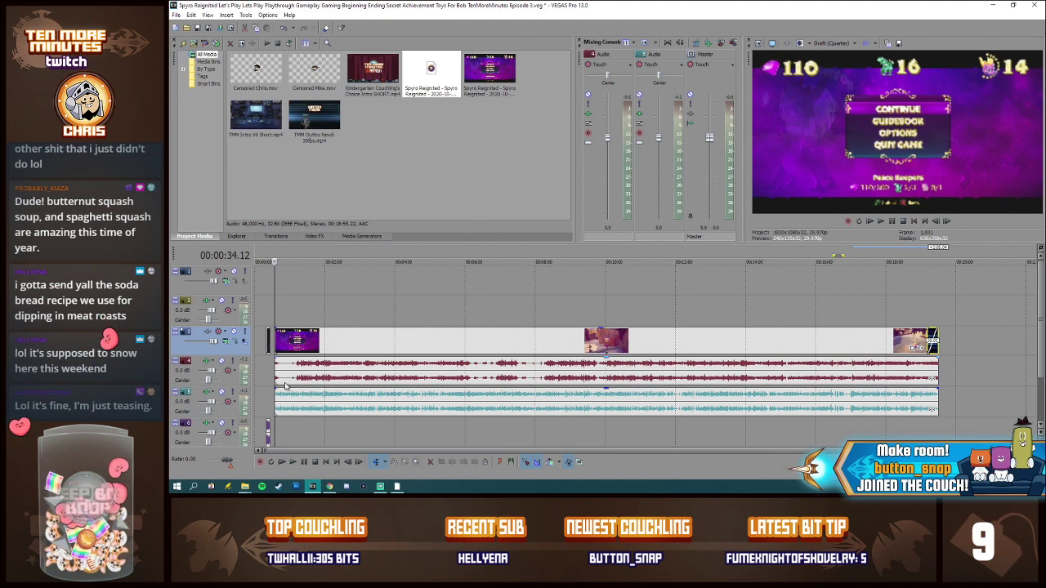
# Step: Examine the Track EQ and Track Compressor settings in the effects chain of audio track 4
pyautogui.click(310, 378)
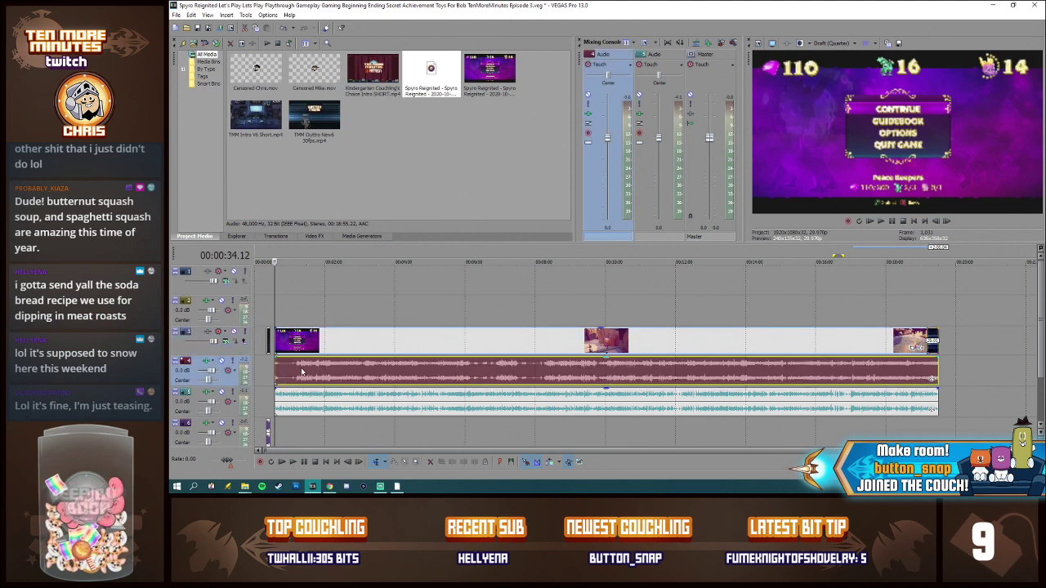
pyautogui.click(472, 368)
pyautogui.click(495, 367)
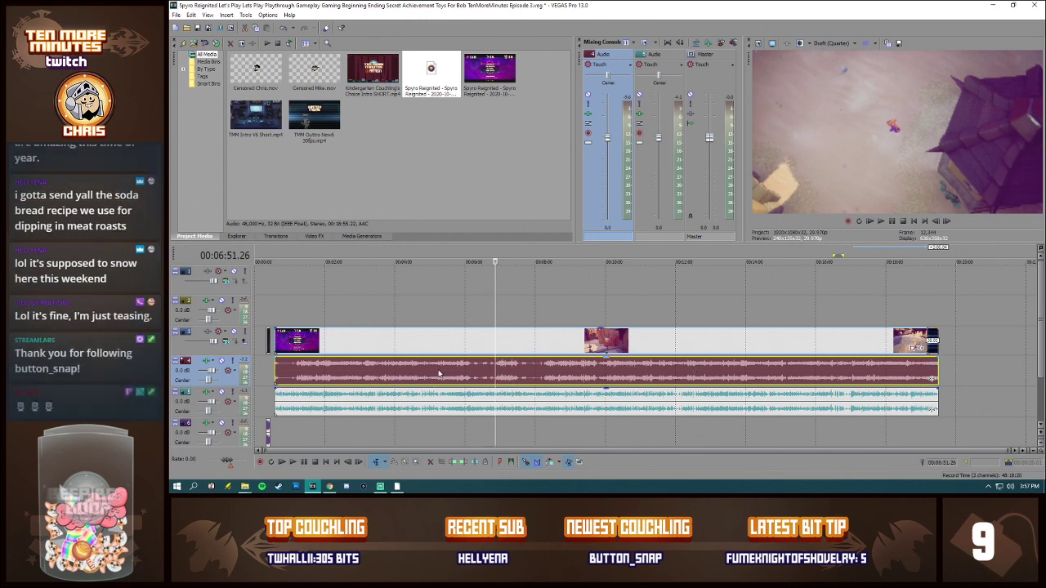
pyautogui.click(277, 371)
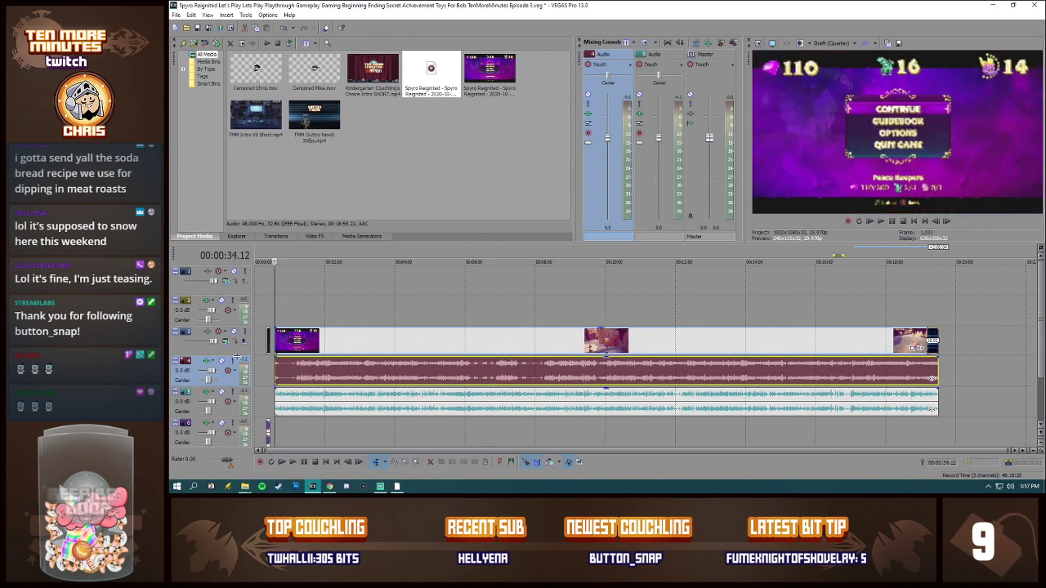
pyautogui.click(207, 362)
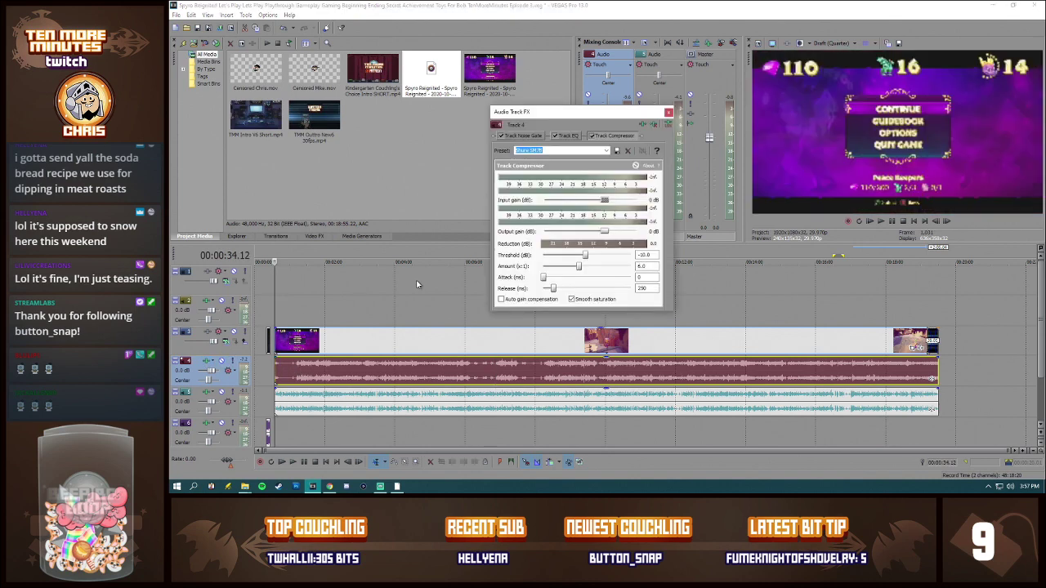
pyautogui.click(566, 136)
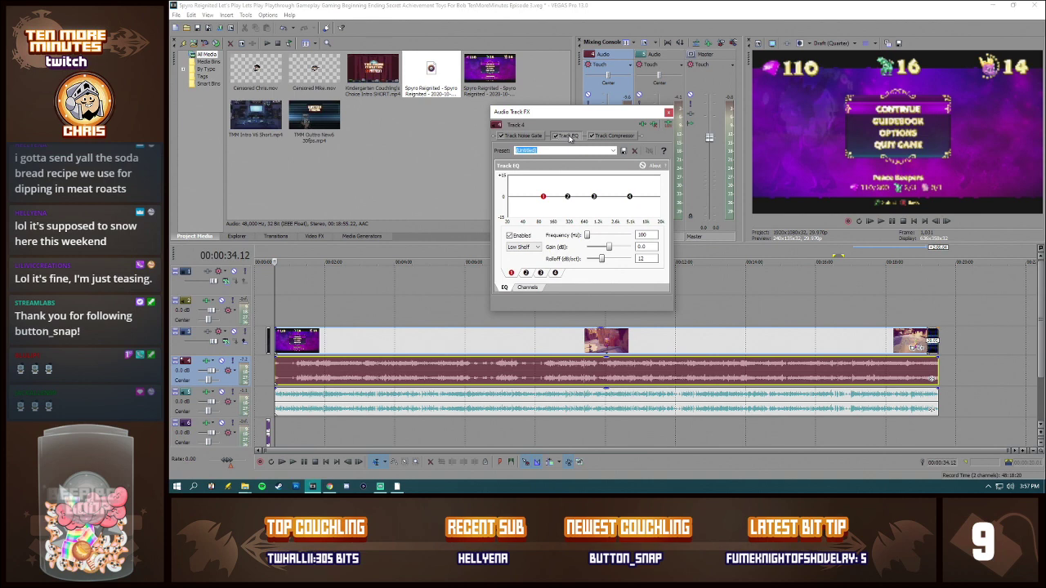
pyautogui.click(612, 137)
pyautogui.click(572, 137)
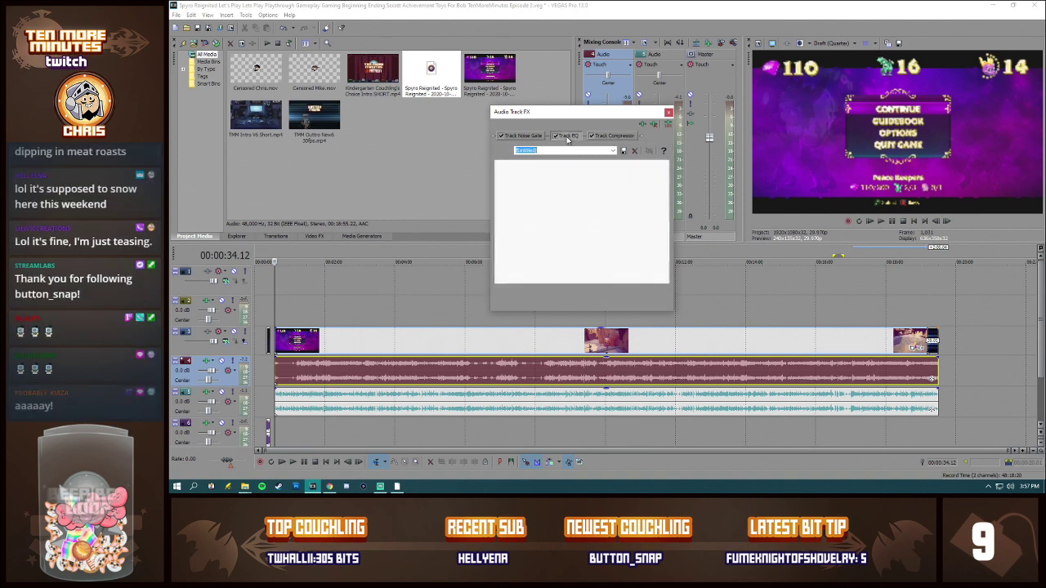
pyautogui.click(619, 137)
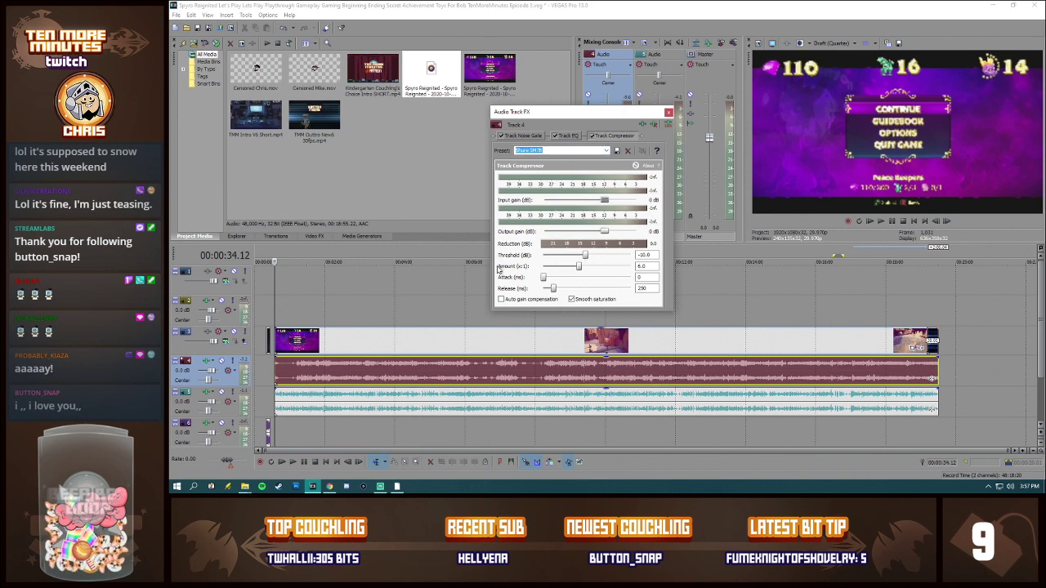
# Step: Play the recording from 00:04:12.13 to check the levels in track 4's compressor, and close its effects chain
pyautogui.click(401, 372)
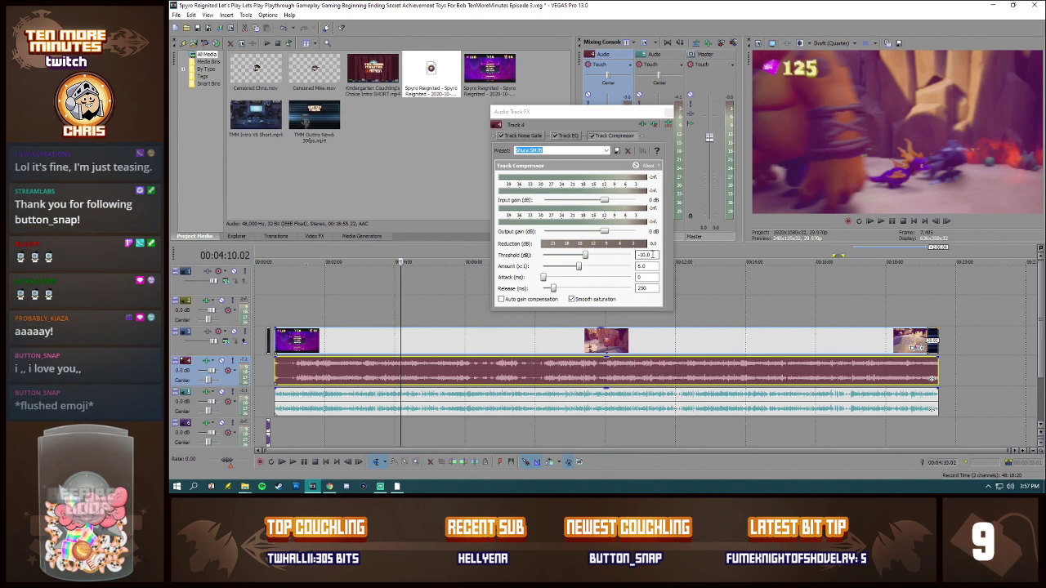
pyautogui.click(402, 371)
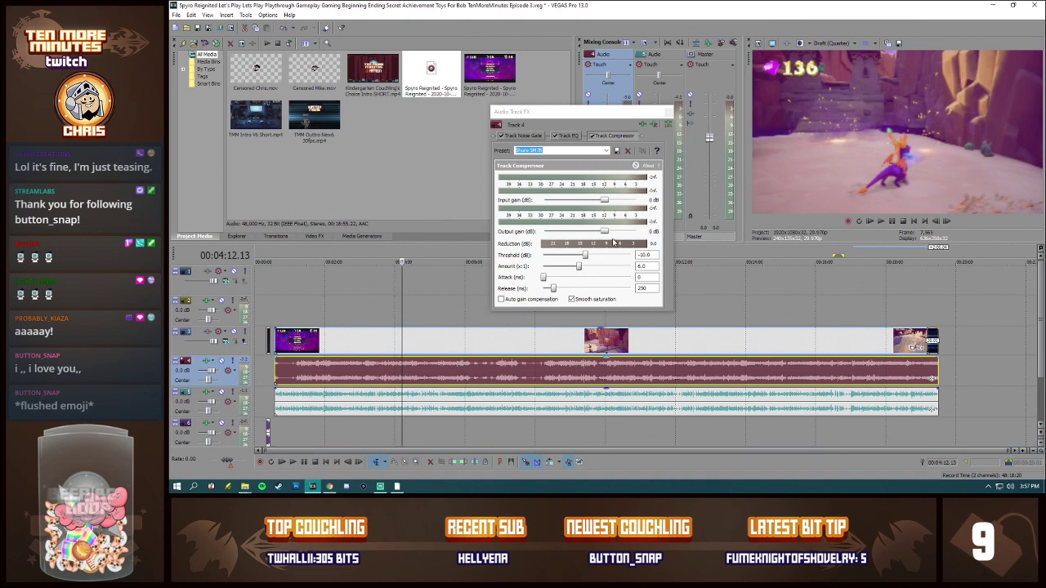
pyautogui.press('space')
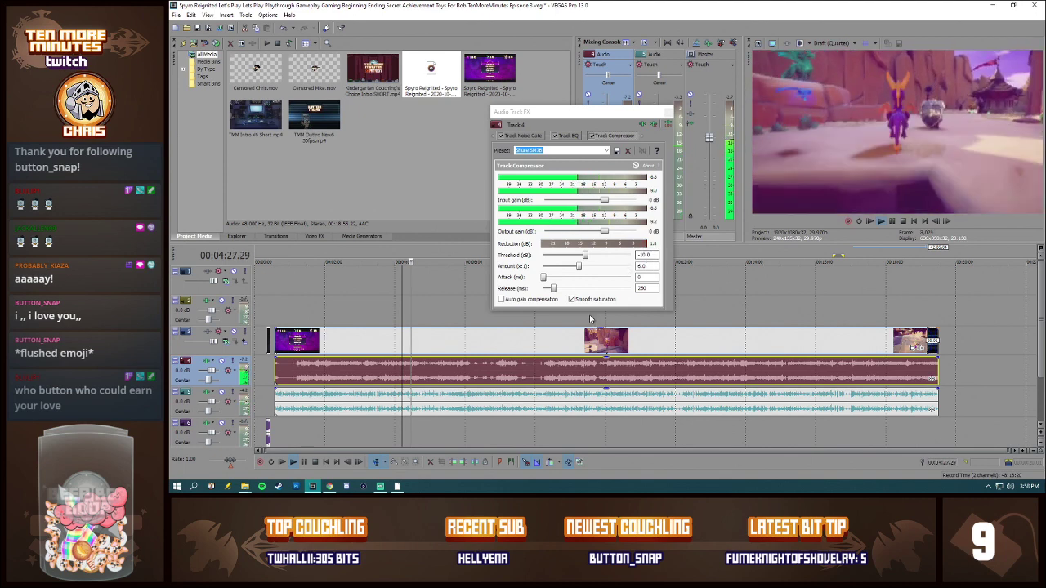
pyautogui.press('space')
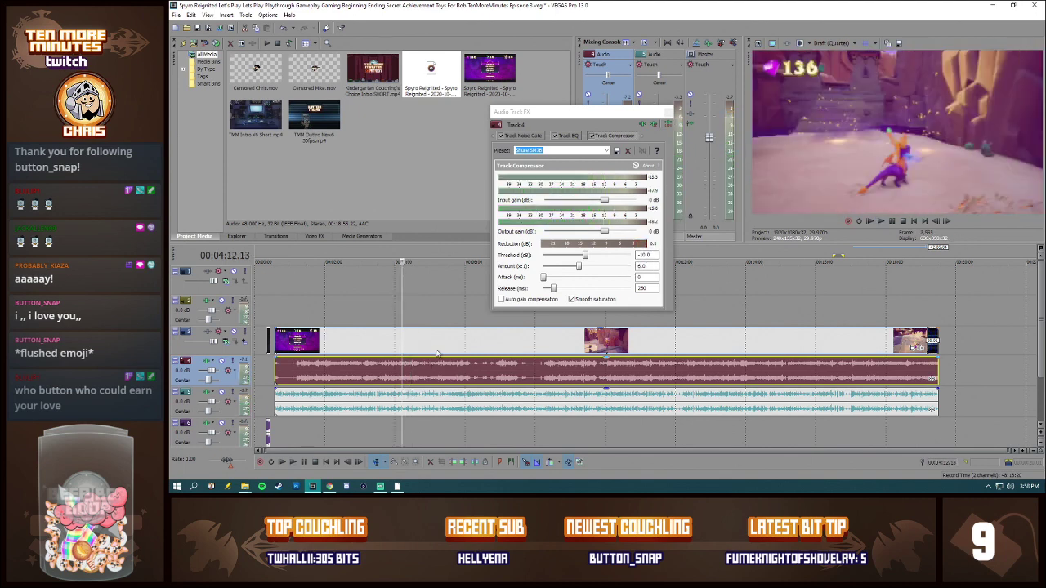
pyautogui.click(644, 255)
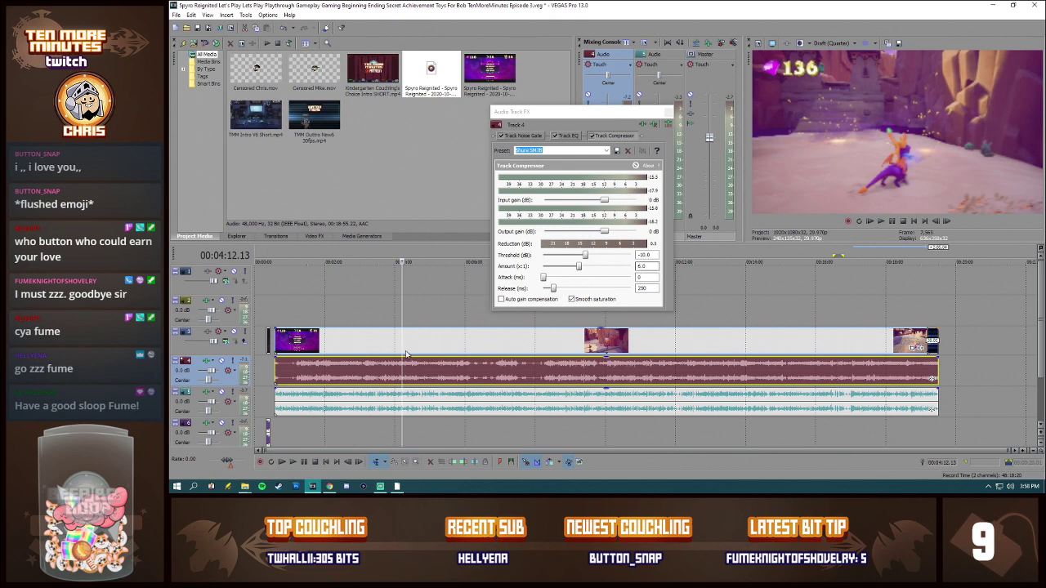
pyautogui.click(634, 114)
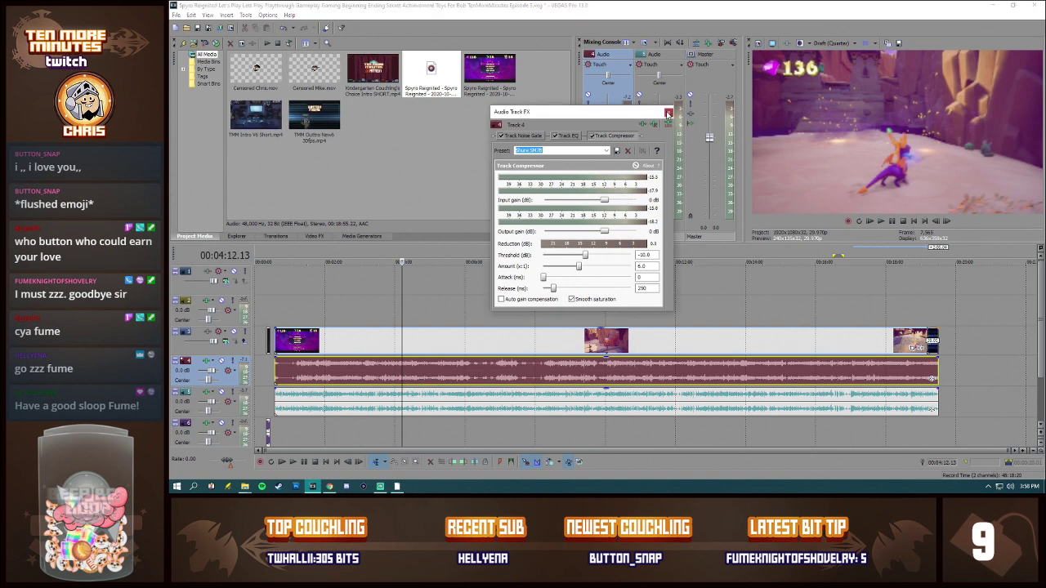
pyautogui.click(667, 114)
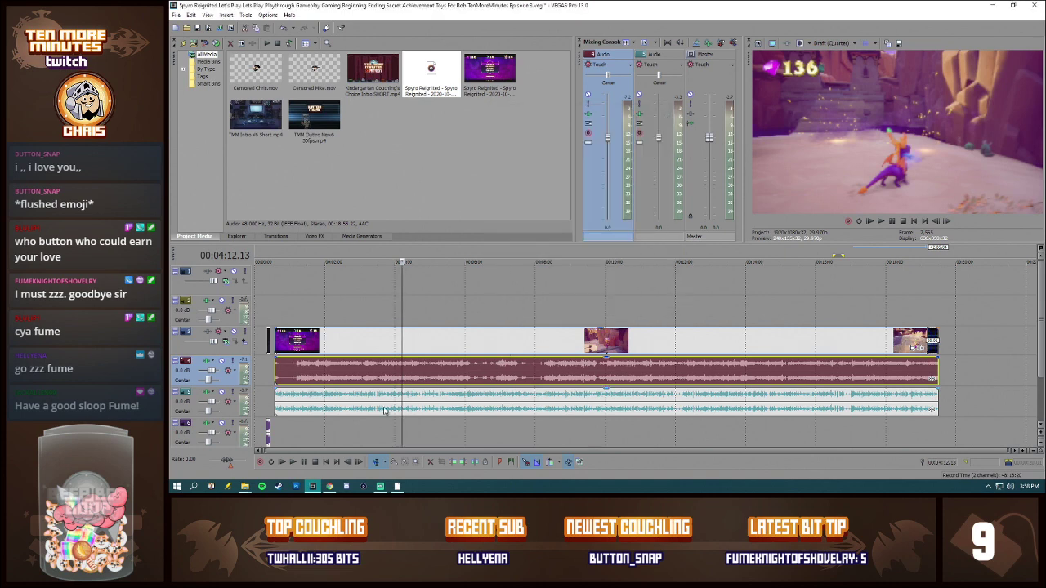
# Step: Examine all four Track EQ bands and the Track Compressor settings of audio track 5, and close its effects chain
pyautogui.click(207, 392)
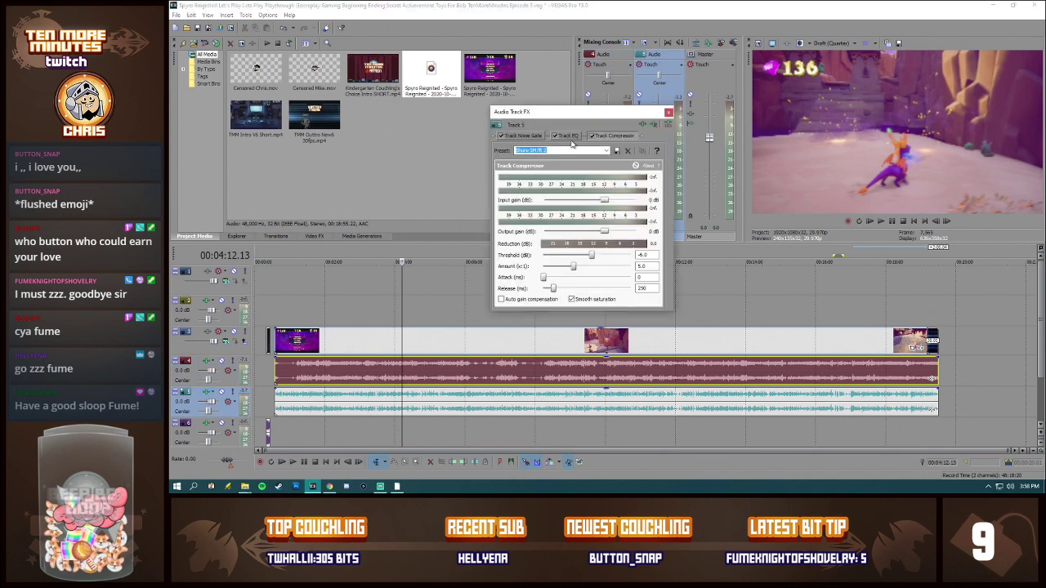
pyautogui.click(571, 135)
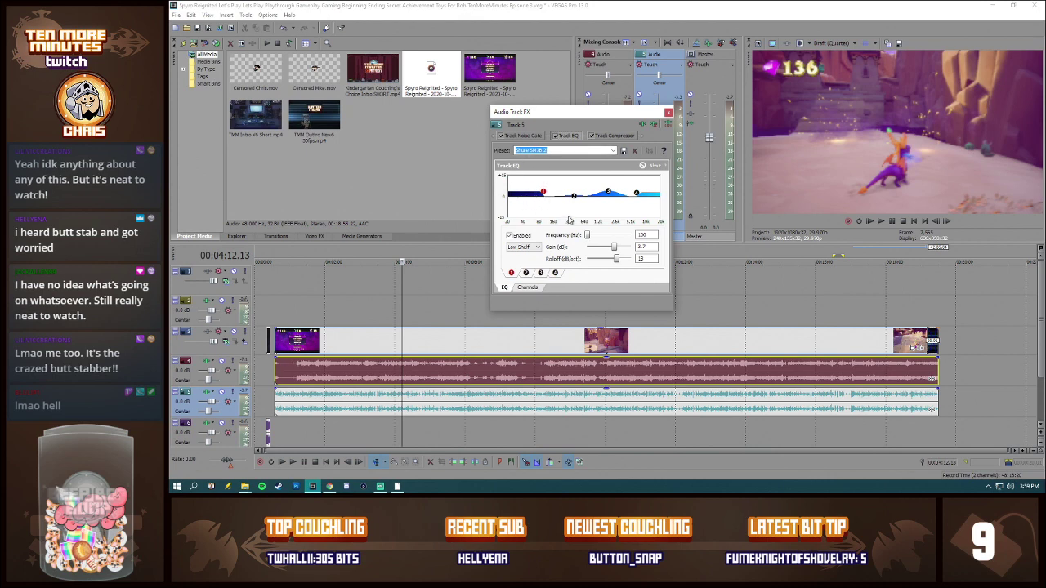
pyautogui.click(525, 272)
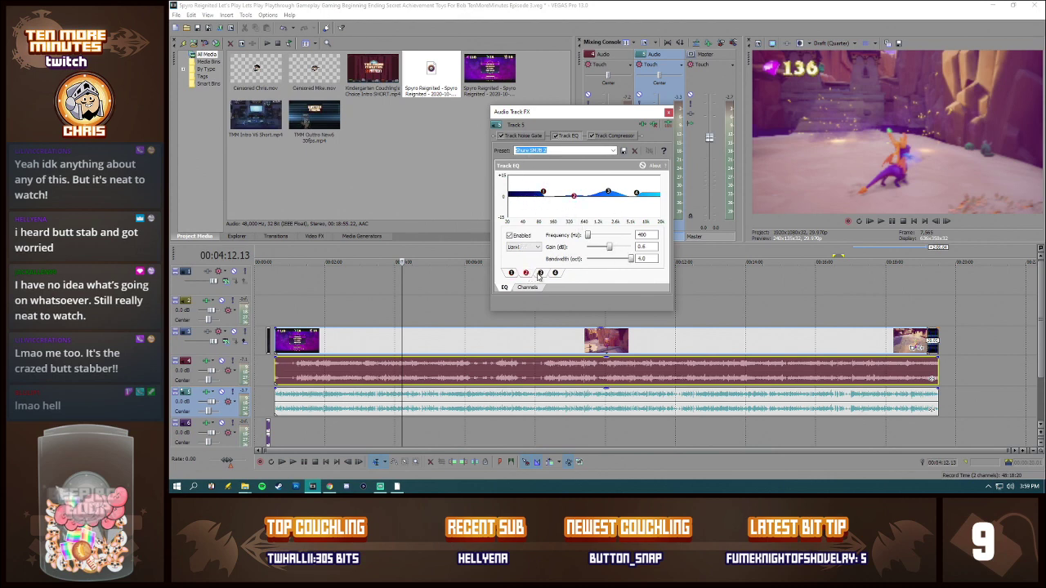
pyautogui.click(540, 272)
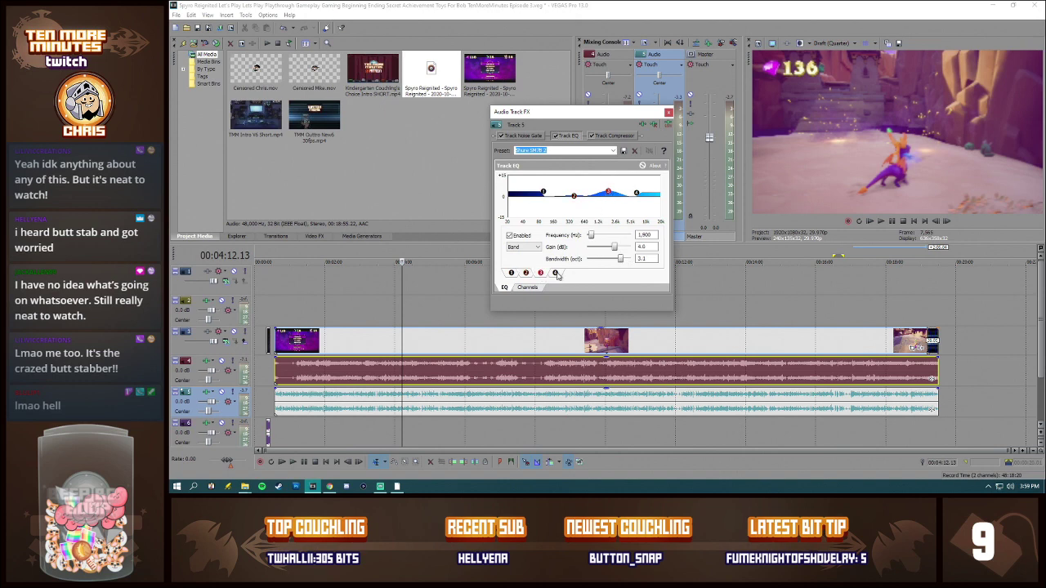
pyautogui.click(556, 272)
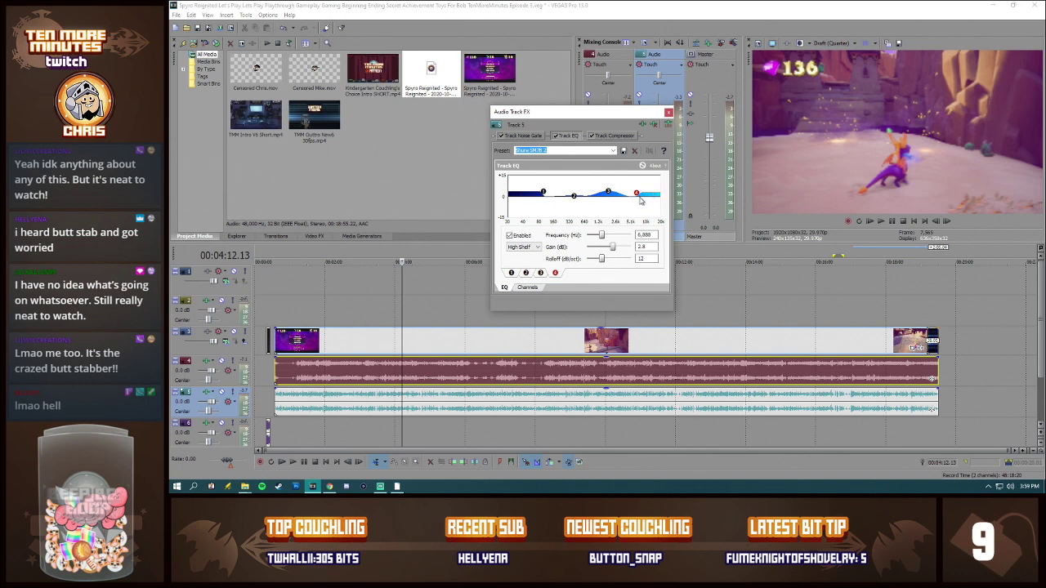
pyautogui.click(607, 137)
pyautogui.click(574, 136)
pyautogui.click(623, 137)
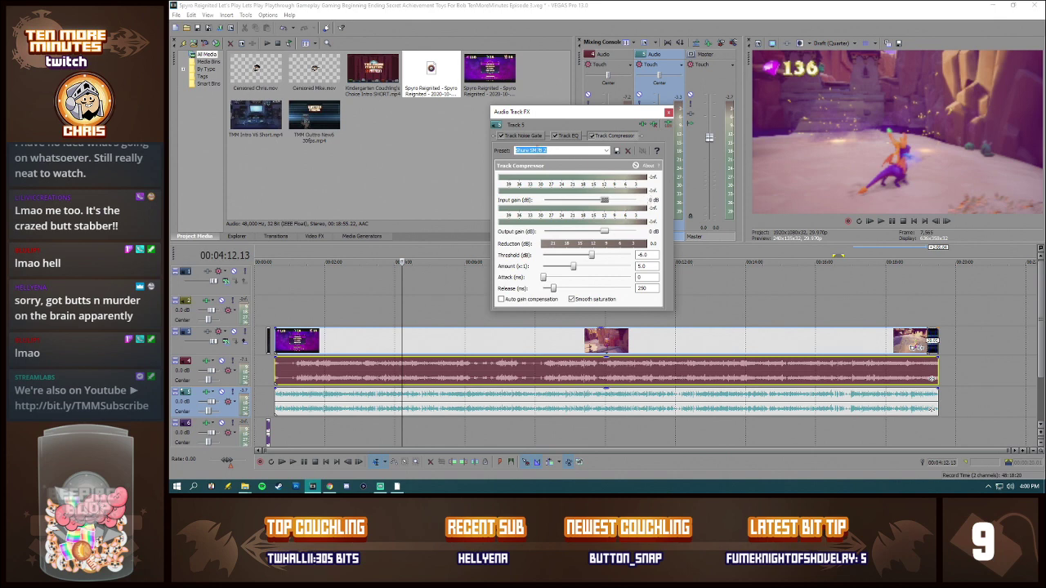
pyautogui.click(668, 113)
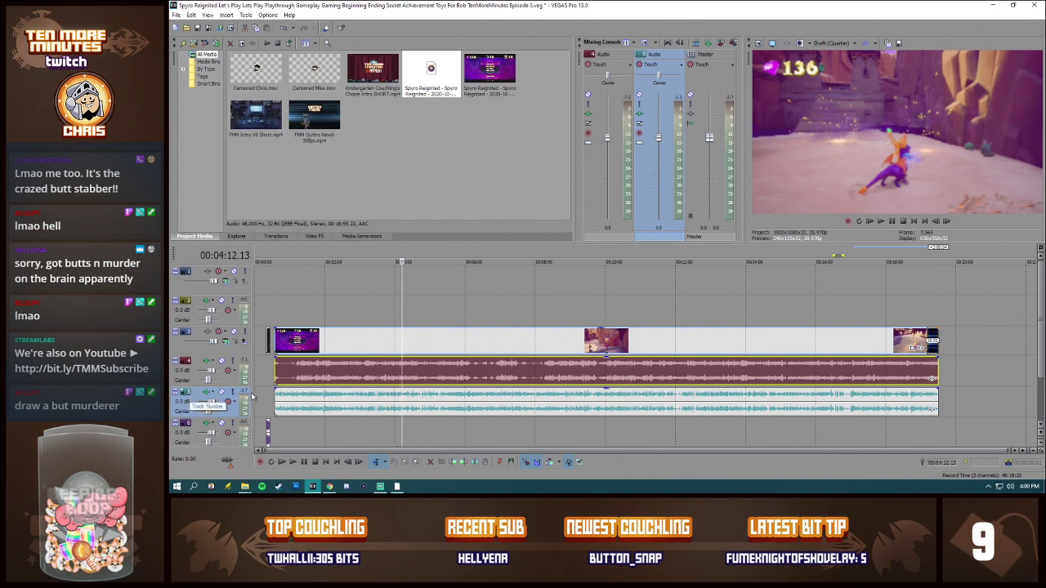
# Step: Compare the Track Compressor settings of audio track 5 with those of audio track 4
pyautogui.click(210, 393)
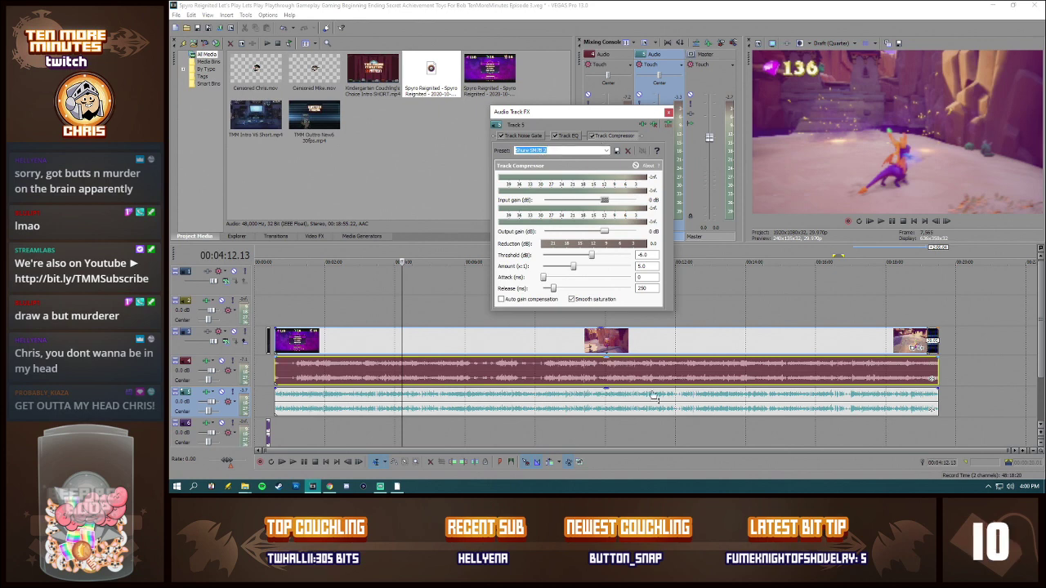
pyautogui.click(668, 112)
pyautogui.click(207, 360)
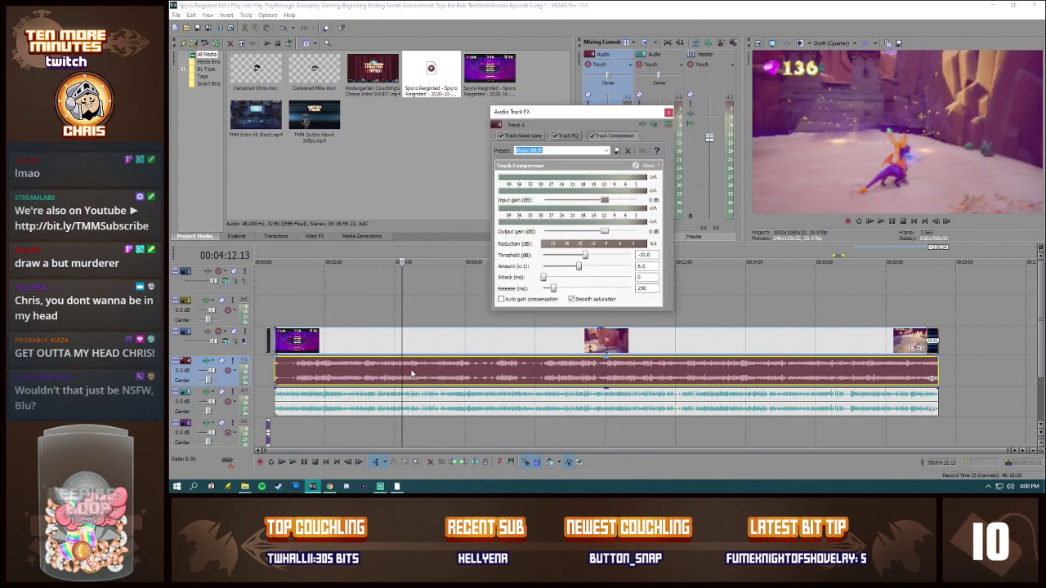
pyautogui.click(669, 112)
# Step: Add the HitFilm Witness Protection effect to the gameplay video event
pyautogui.click(340, 339)
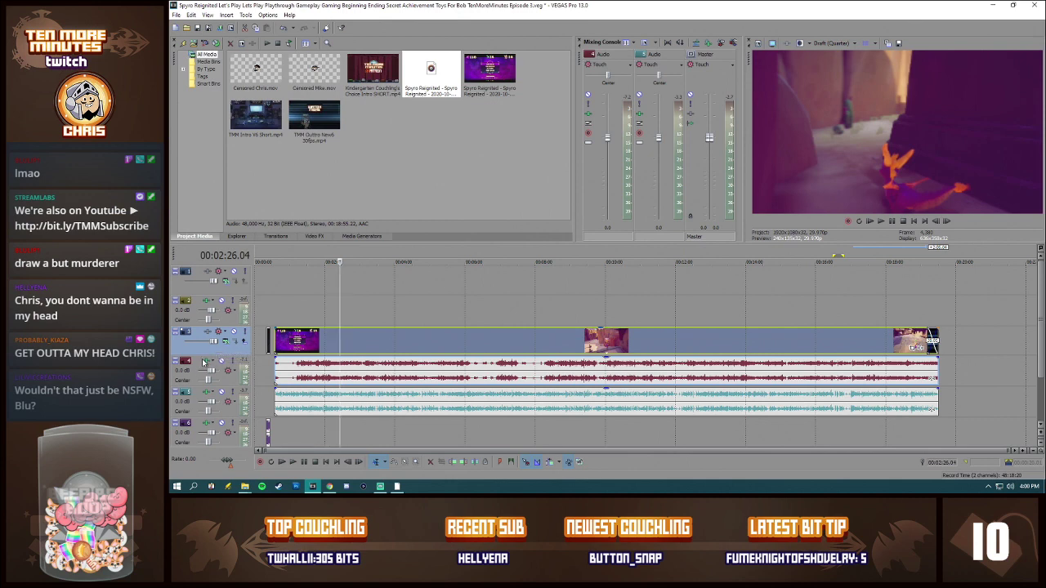
pyautogui.click(923, 350)
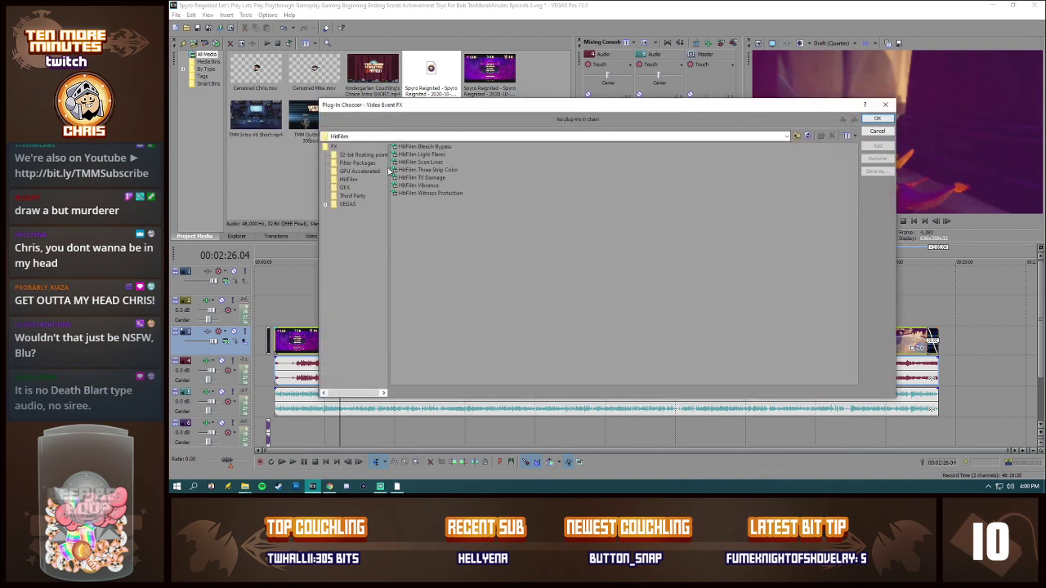
pyautogui.click(407, 194)
pyautogui.doubleClick(407, 193)
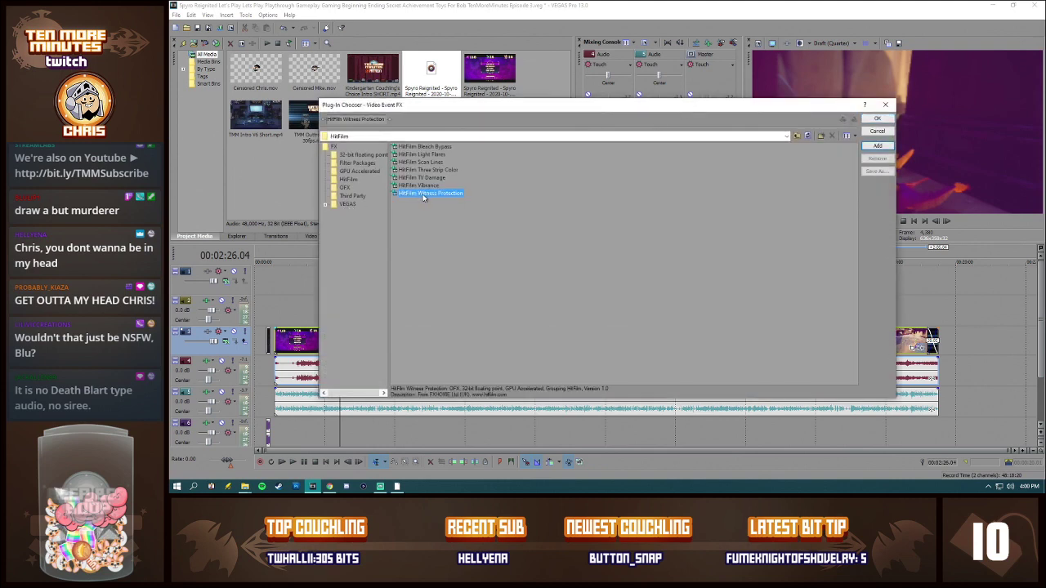
pyautogui.click(876, 119)
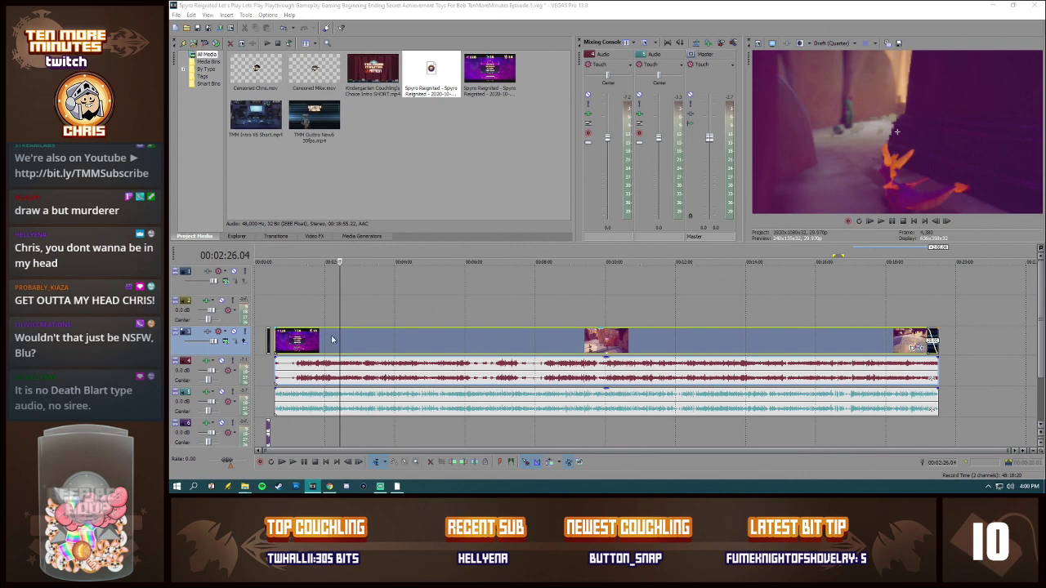
# Step: Set the video preview quality to Best (Full) and show the gameplay frame at 00:04:44.15
pyautogui.click(825, 42)
pyautogui.moveTo(835, 86)
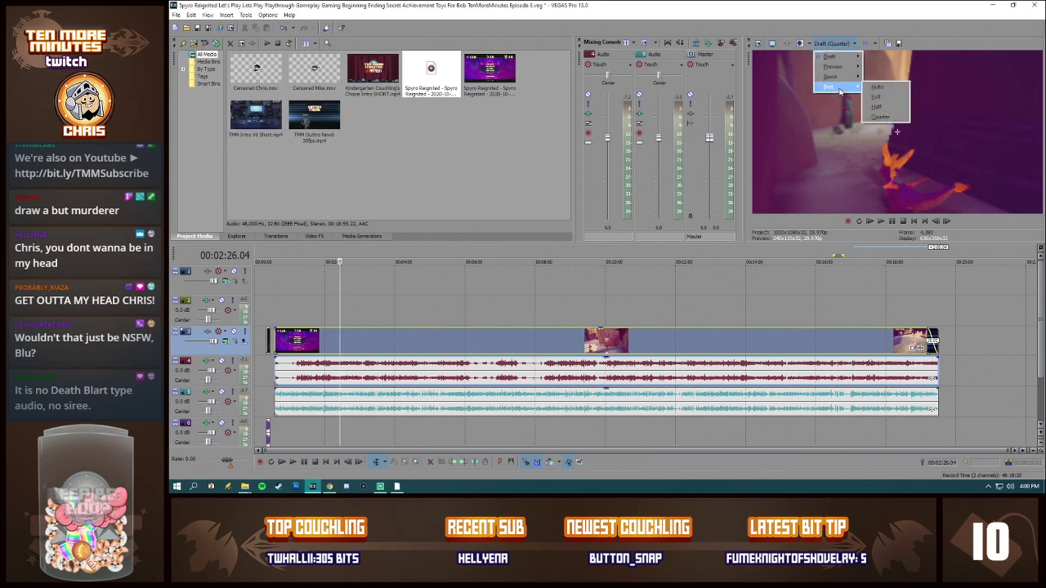
pyautogui.click(884, 98)
pyautogui.click(421, 337)
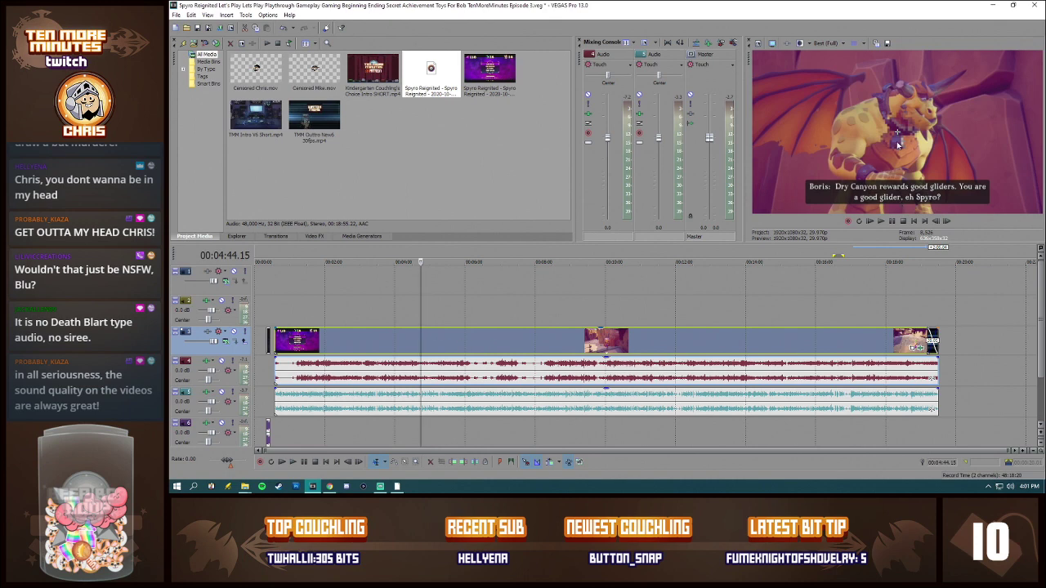
# Step: Enlarge the Witness Protection area to a size of 0.51 and centre it on the dragon's body in the video frame
pyautogui.moveTo(1044, 30); pyautogui.dragTo(372, 90)
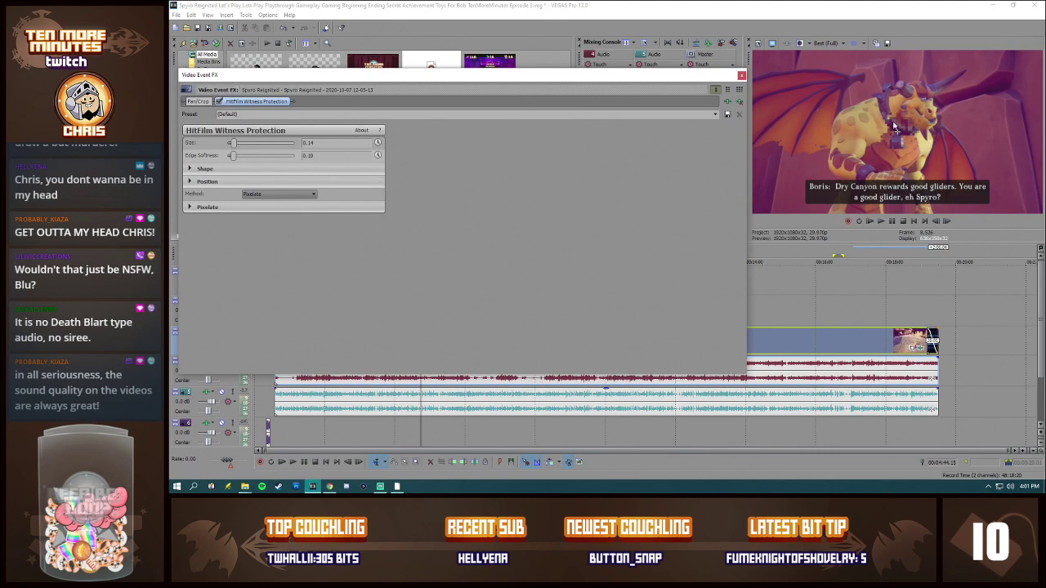
pyautogui.moveTo(898, 135); pyautogui.dragTo(923, 110)
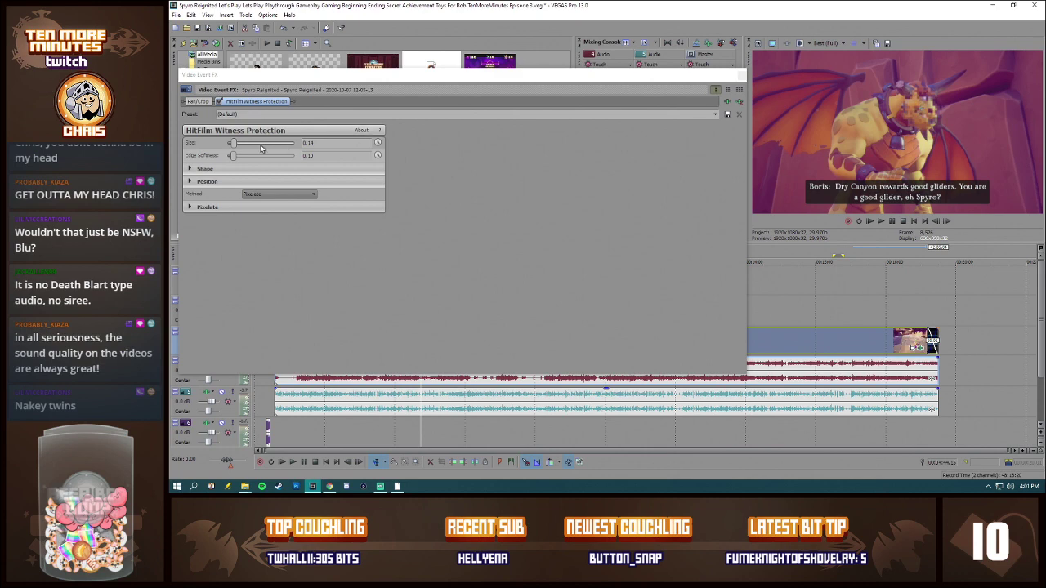
pyautogui.moveTo(236, 145); pyautogui.dragTo(252, 144)
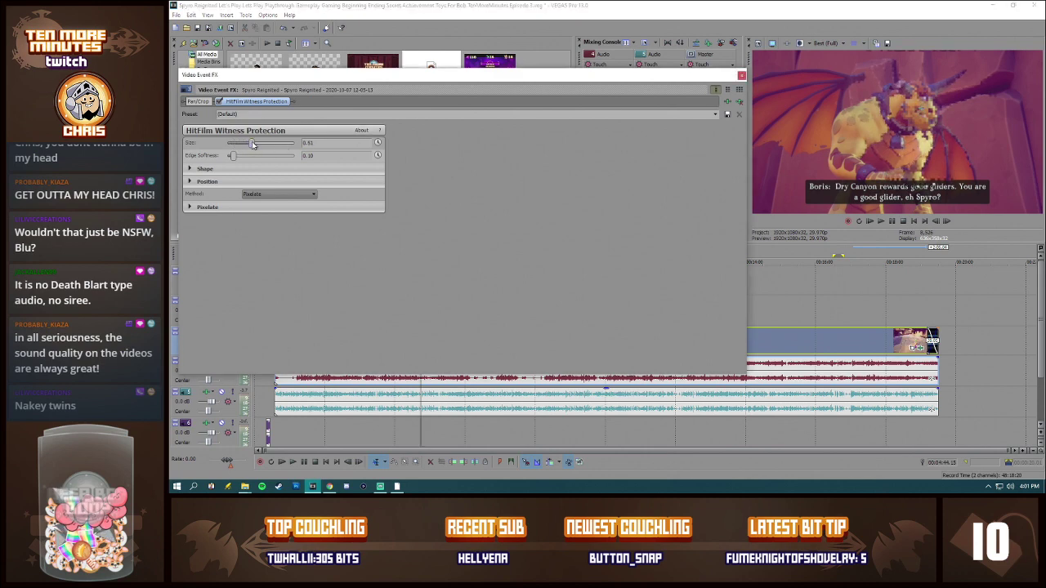
pyautogui.moveTo(918, 109); pyautogui.dragTo(893, 139)
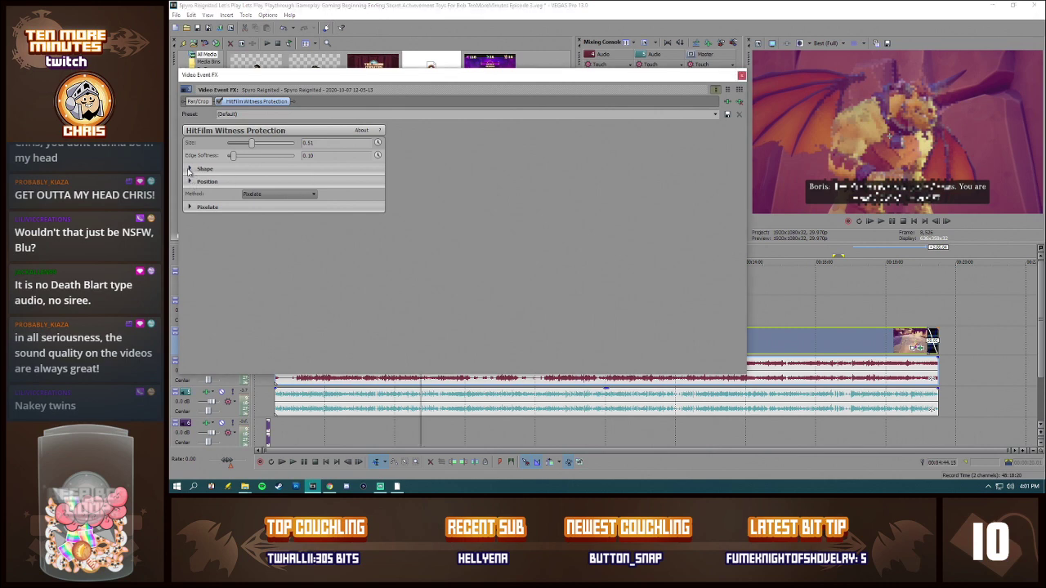
# Step: Set the Pixelate block size of the Witness Protection effect to 0.04
pyautogui.click(191, 180)
pyautogui.click(191, 179)
pyautogui.click(190, 207)
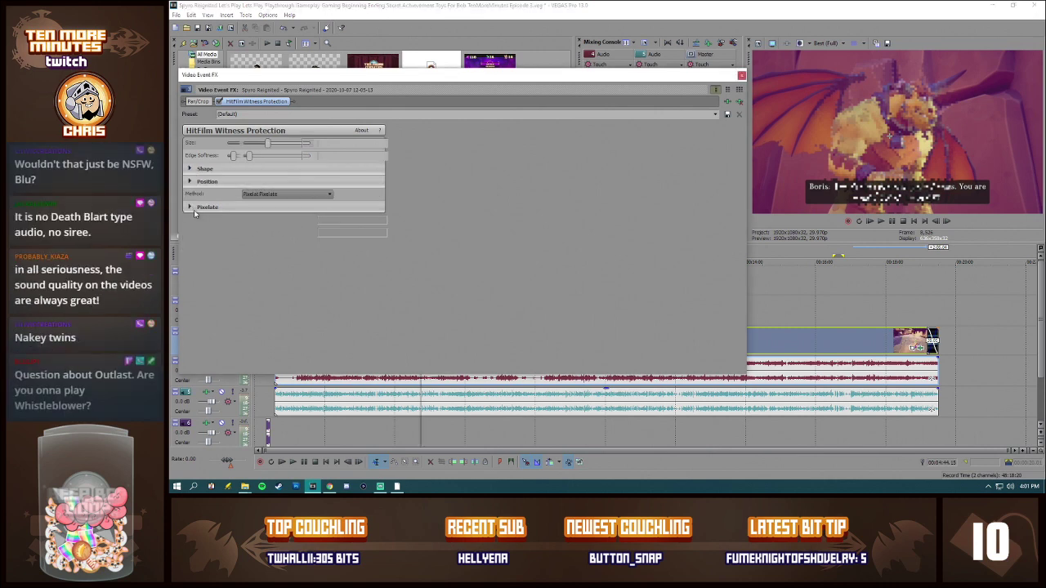
pyautogui.moveTo(248, 221)
pyautogui.mouseDown()
pyautogui.moveTo(287, 223)
pyautogui.moveTo(255, 225)
pyautogui.mouseUp()
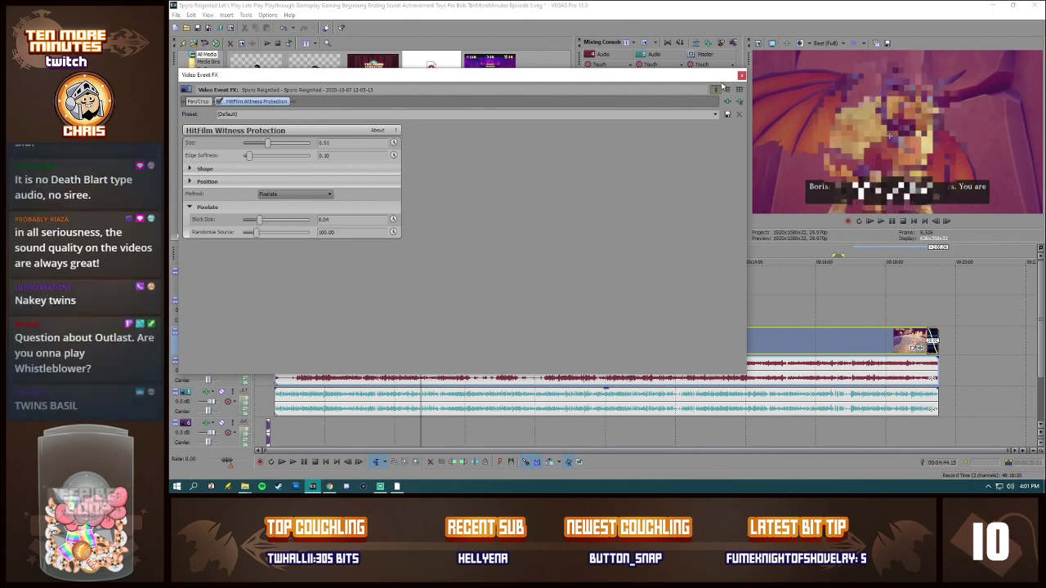
# Step: Remove the HitFilm Witness Protection effect from the gameplay video event and close its effects window
pyautogui.click(739, 102)
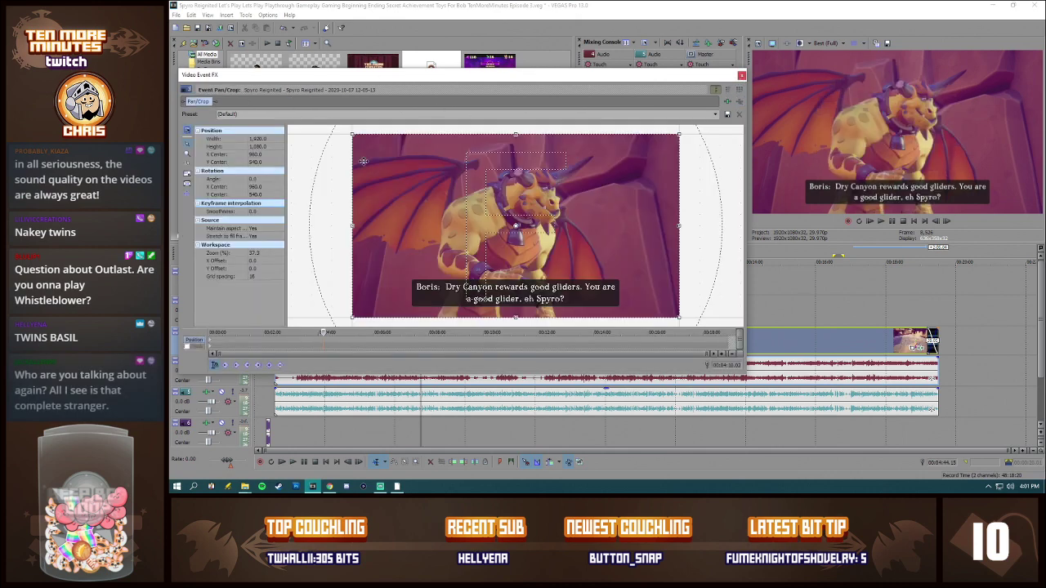
pyautogui.click(741, 76)
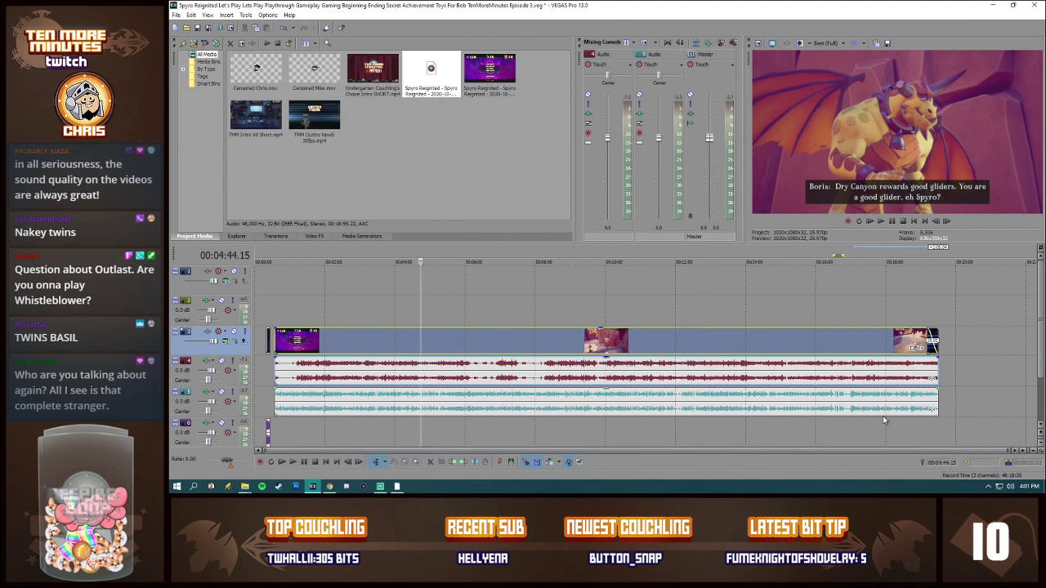
# Step: Browse the VEGAS video effects available for the gameplay event, and close the effects window without adding one
pyautogui.click(923, 347)
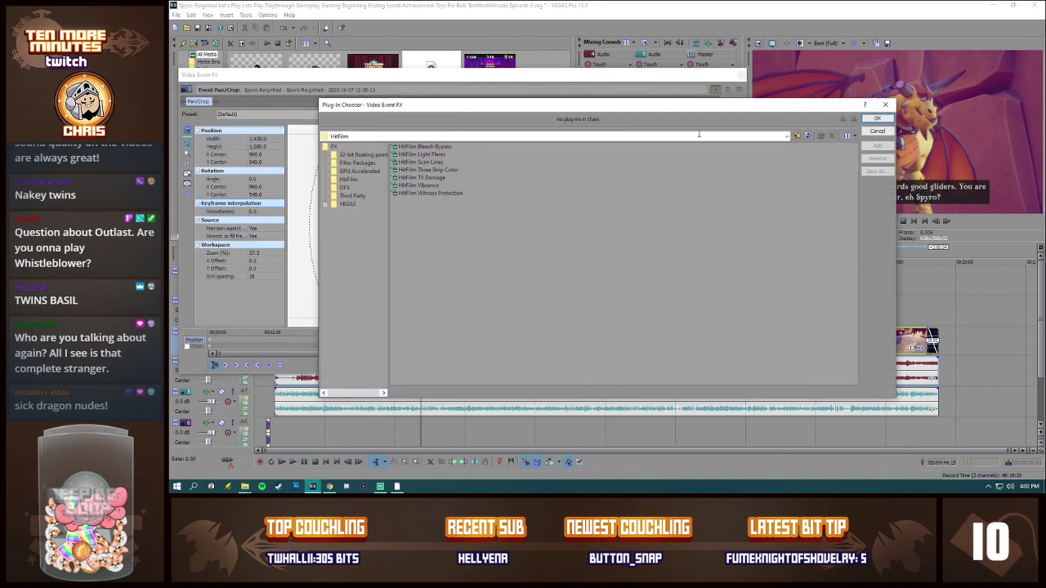
pyautogui.click(348, 203)
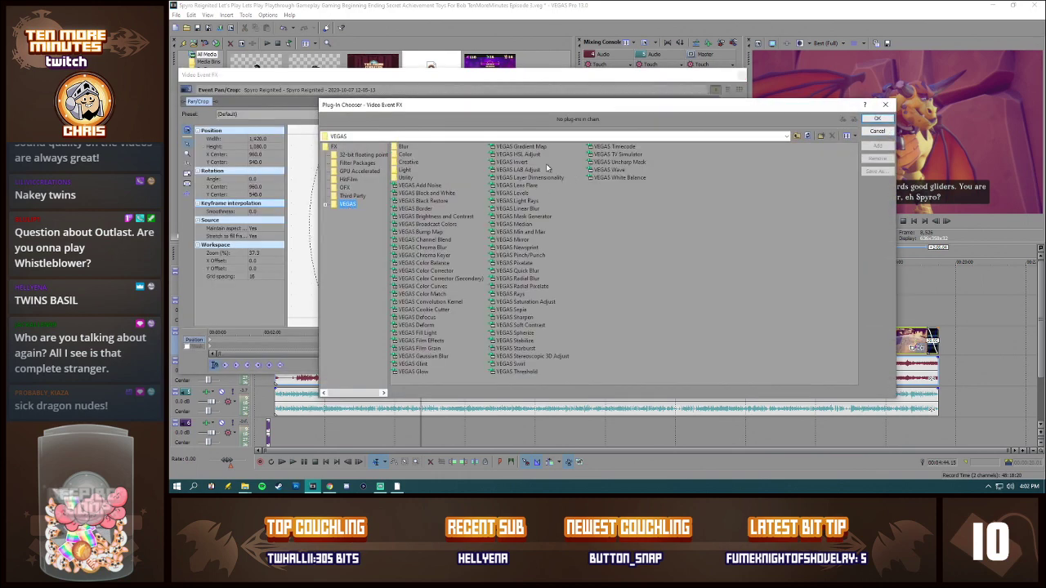
pyautogui.click(508, 326)
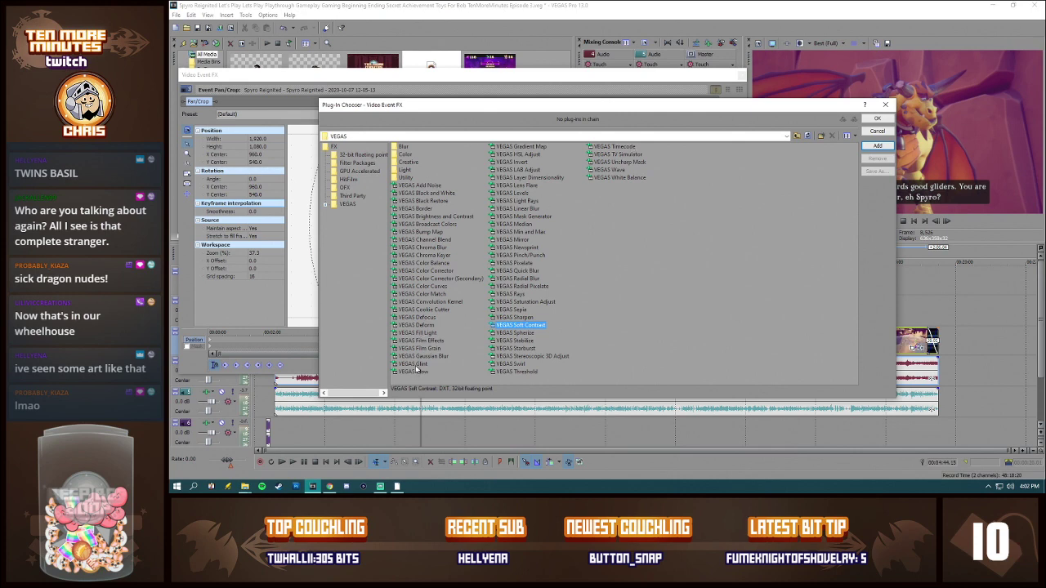
pyautogui.click(876, 131)
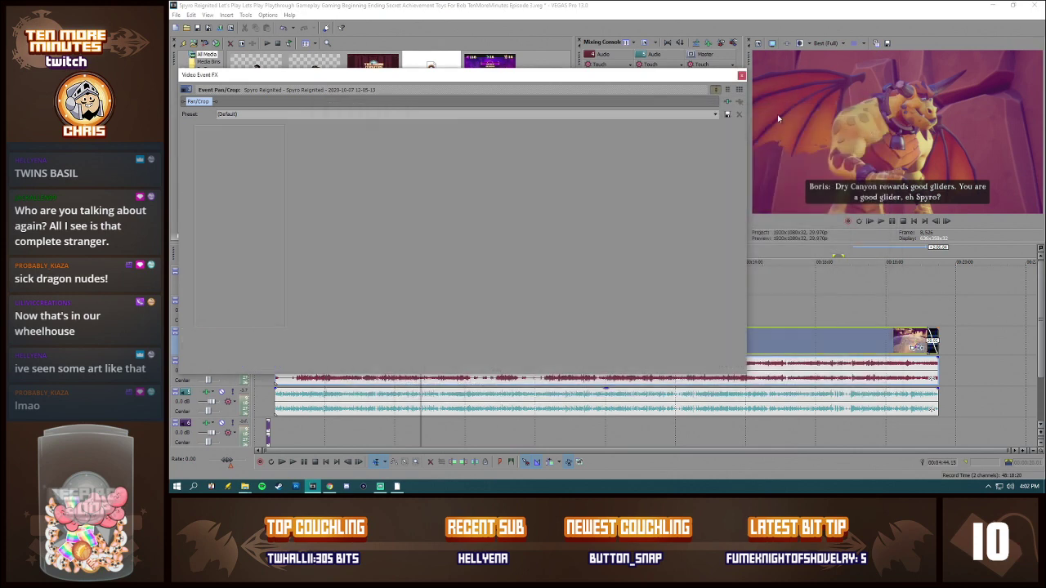
pyautogui.click(741, 76)
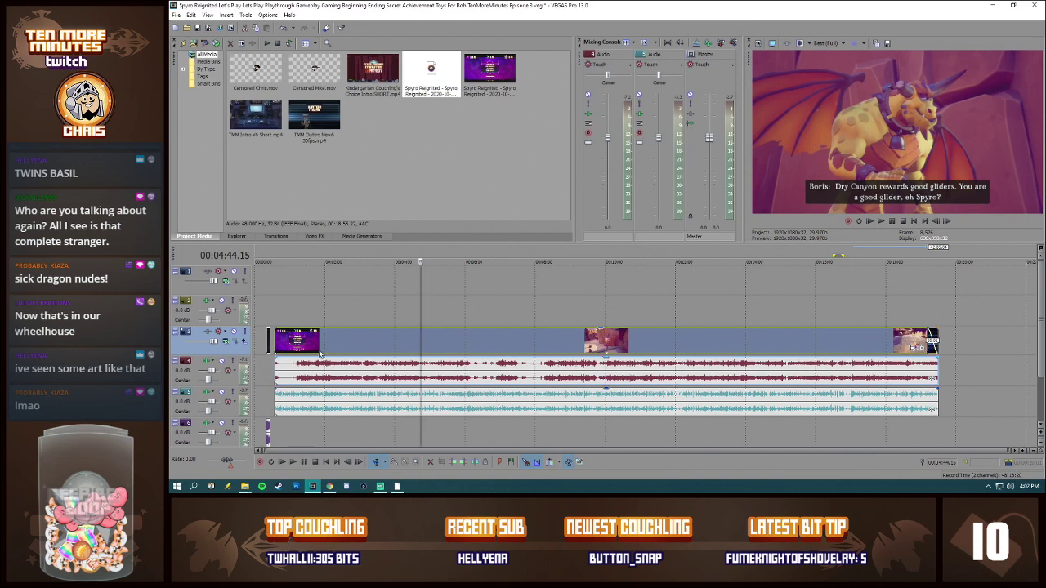
# Step: Place the timeline cursor at the start of the gameplay event, at 00:00:34.12
pyautogui.click(276, 336)
pyautogui.scroll(5, 535, 381)
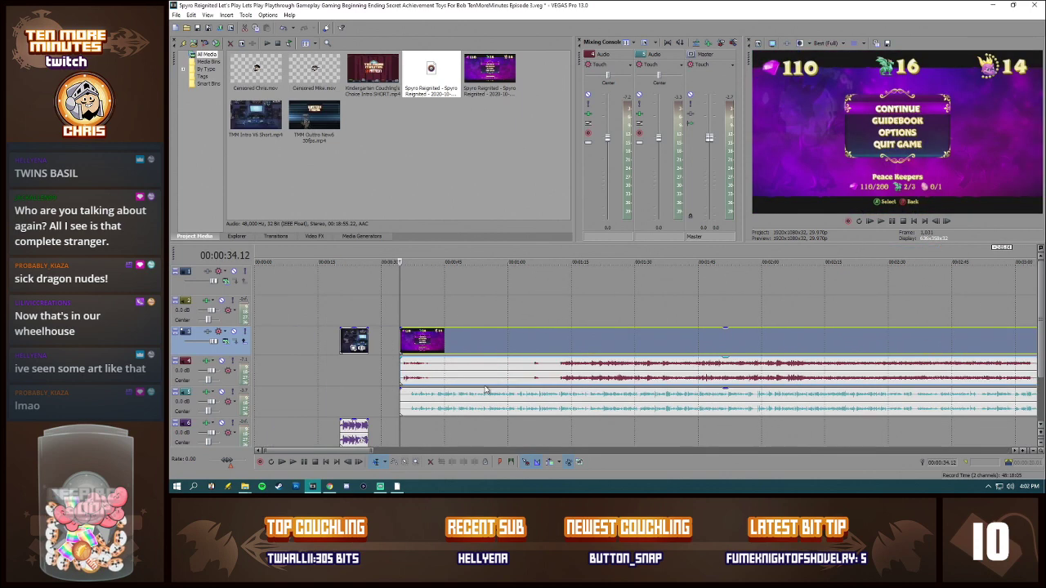
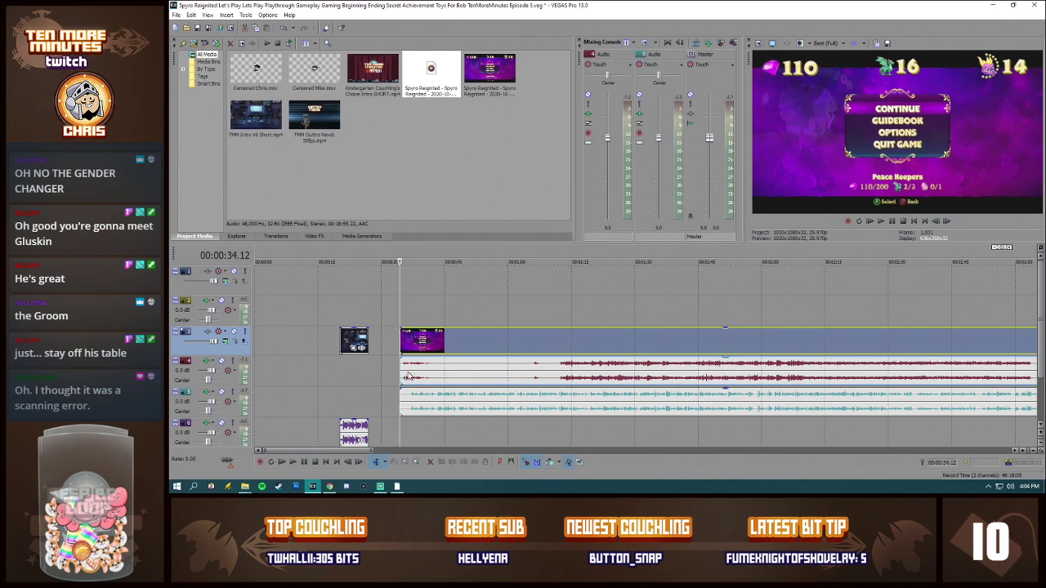
# Step: Play the opening of the gameplay event up to the Dry Canyon portal, and set the preview quality to Draft (Quarter)
pyautogui.scroll(8, 411, 377)
pyautogui.press('space')
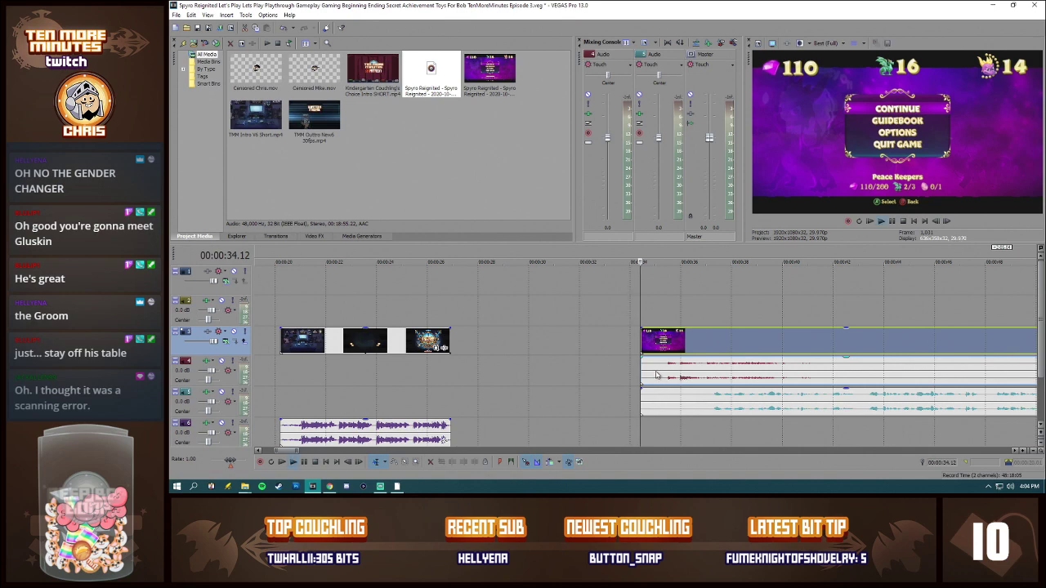
pyautogui.click(716, 377)
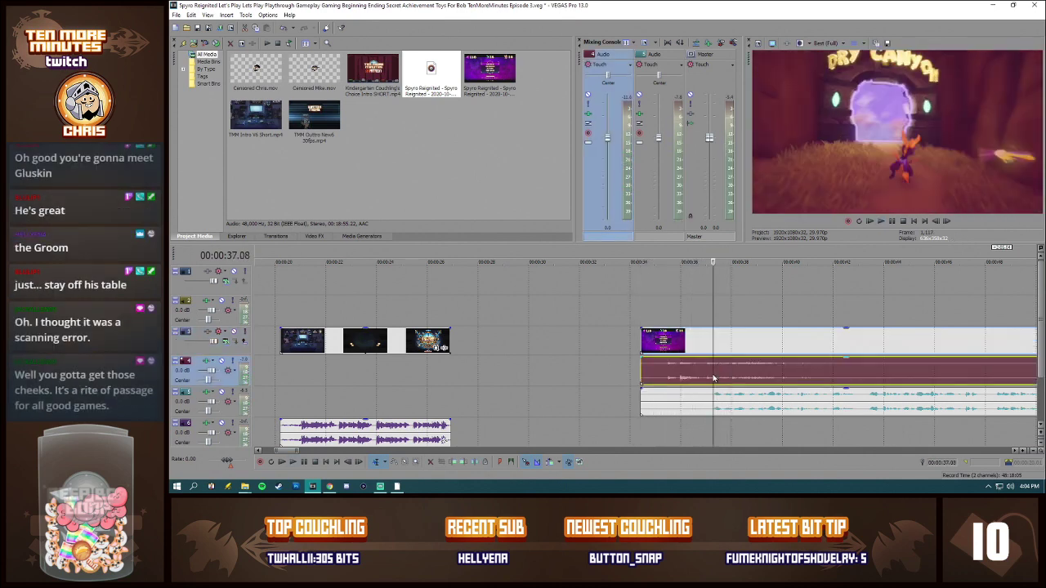
pyautogui.click(826, 47)
pyautogui.moveTo(834, 54)
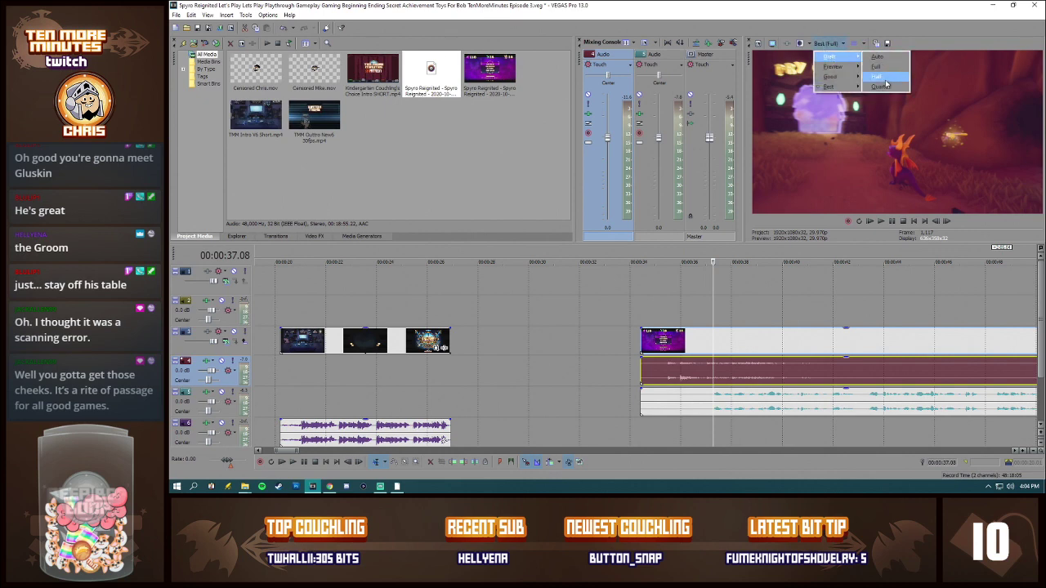
pyautogui.click(885, 90)
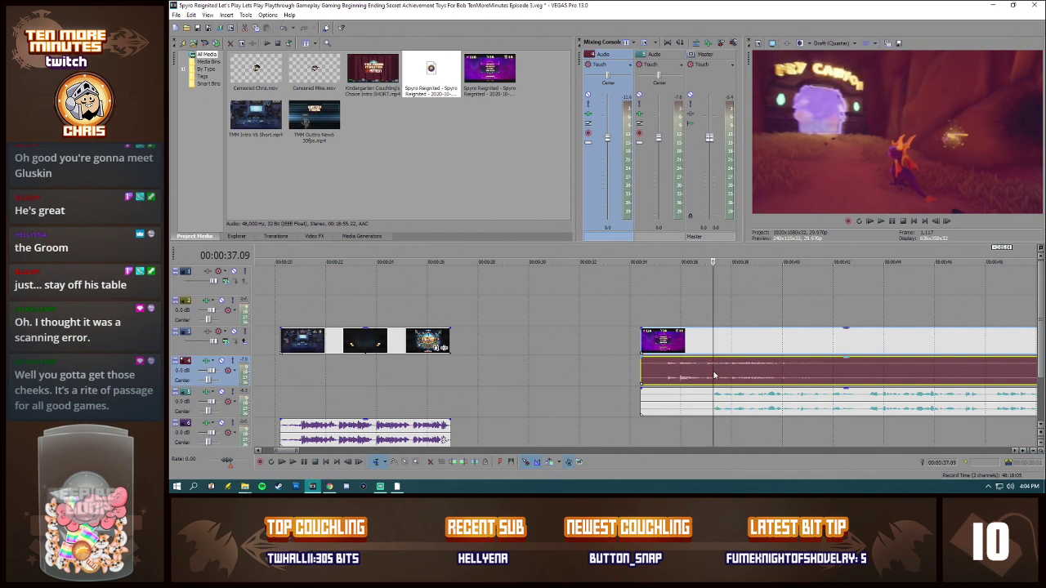
# Step: Split the gameplay video, game audio and commentary at about 00:00:37, and delete the sections before the cut
pyautogui.press('s')
pyautogui.click(716, 401)
pyautogui.click(701, 399)
pyautogui.press('Delete')
pyautogui.click(674, 370)
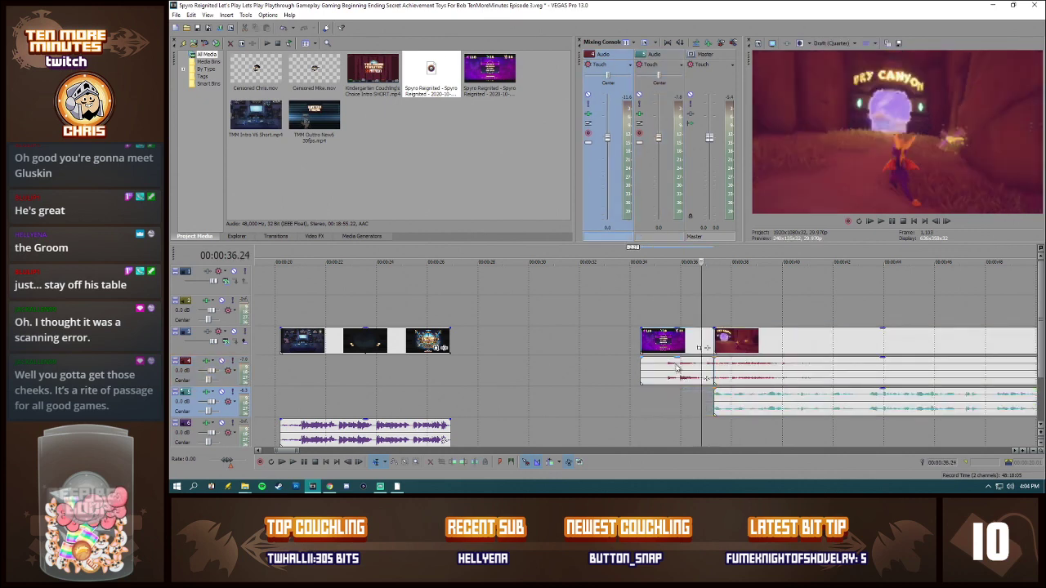
pyautogui.press('Delete')
# Step: Move the trimmed gameplay video and both audio events so they start directly at the end of the intro
pyautogui.click(726, 346)
pyautogui.press('space')
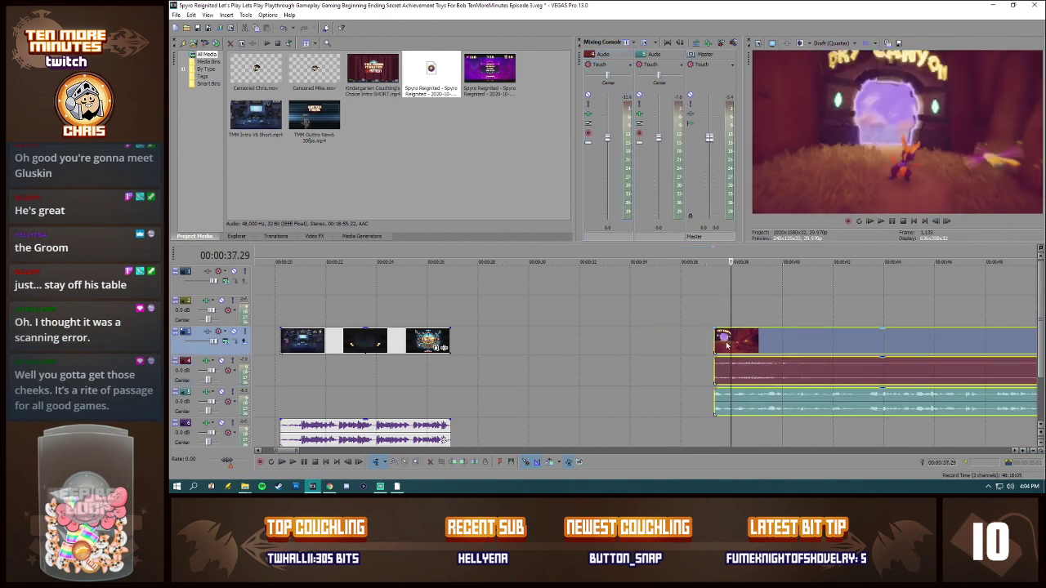
pyautogui.moveTo(729, 345); pyautogui.dragTo(463, 324)
# Step: Play the timeline from just before the intro's end into the gameplay, and pause at 00:01:31.15
pyautogui.click(431, 311)
pyautogui.press('space')
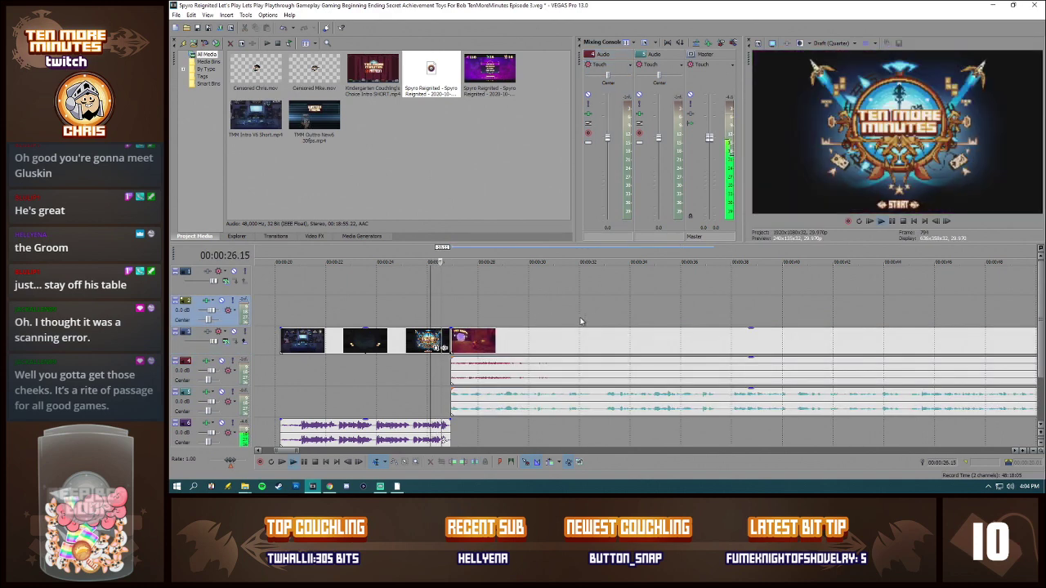
pyautogui.scroll(-2, 632, 336)
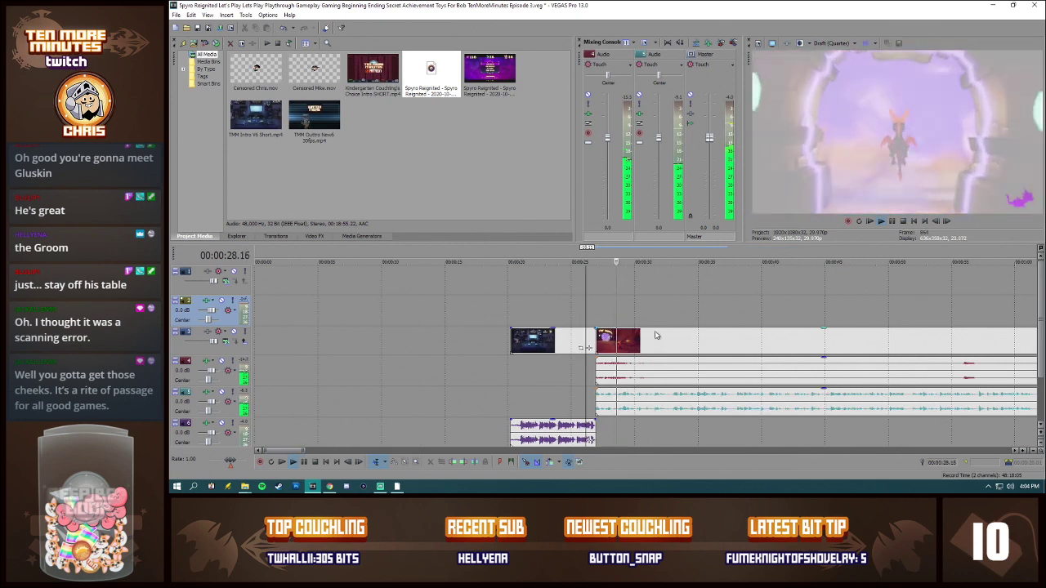
pyautogui.click(1014, 451)
pyautogui.click(1014, 451)
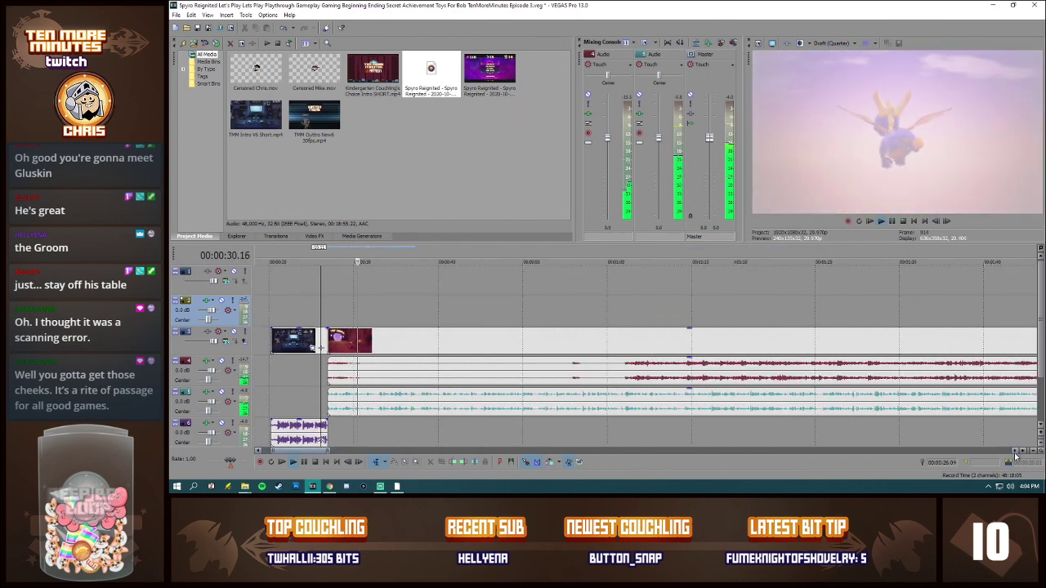
pyautogui.scroll(-1, 1015, 454)
pyautogui.click(1014, 453)
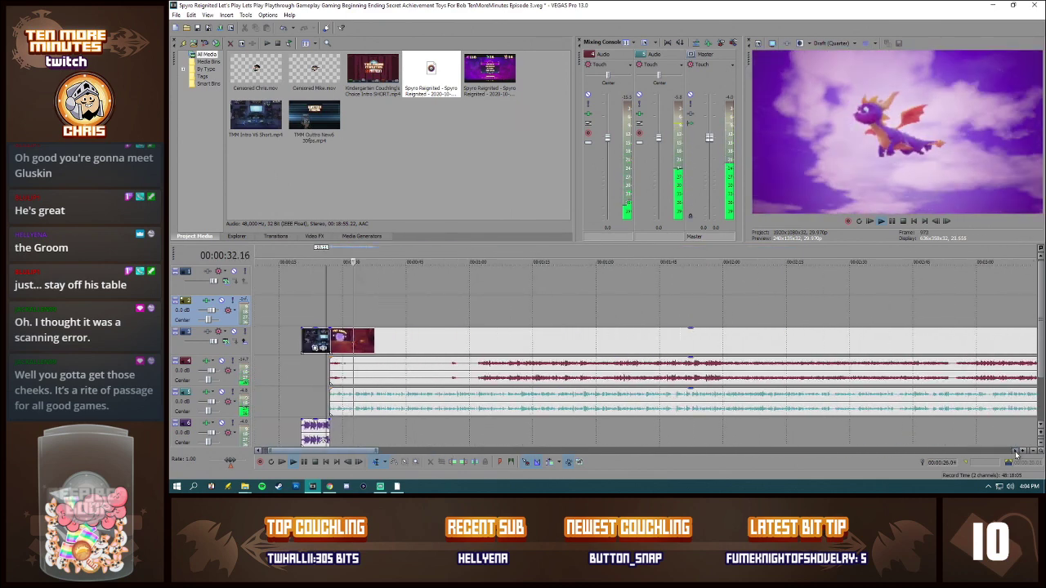
pyautogui.click(1015, 453)
pyautogui.click(259, 452)
pyautogui.click(259, 452)
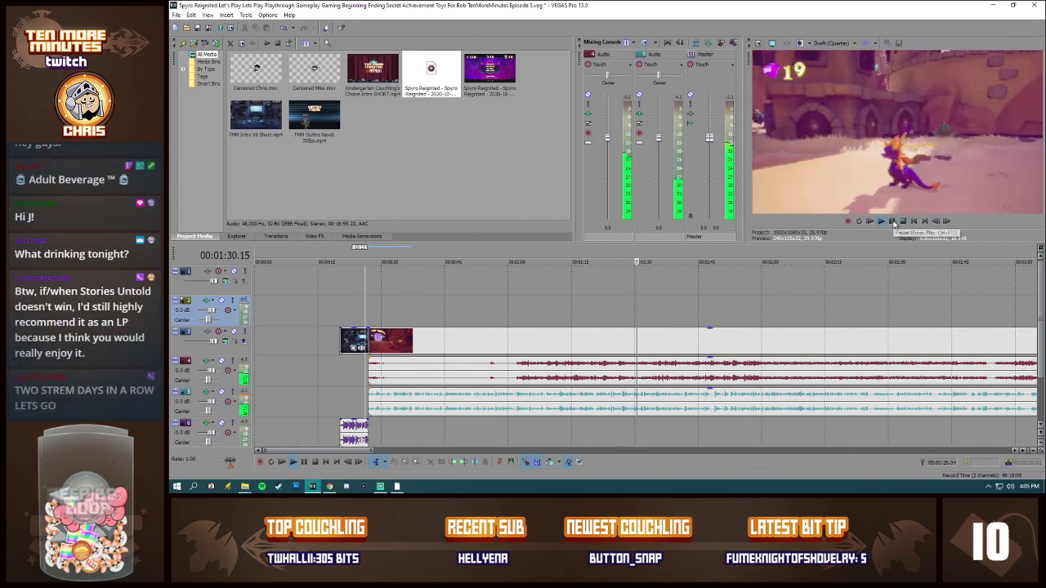
pyautogui.click(892, 221)
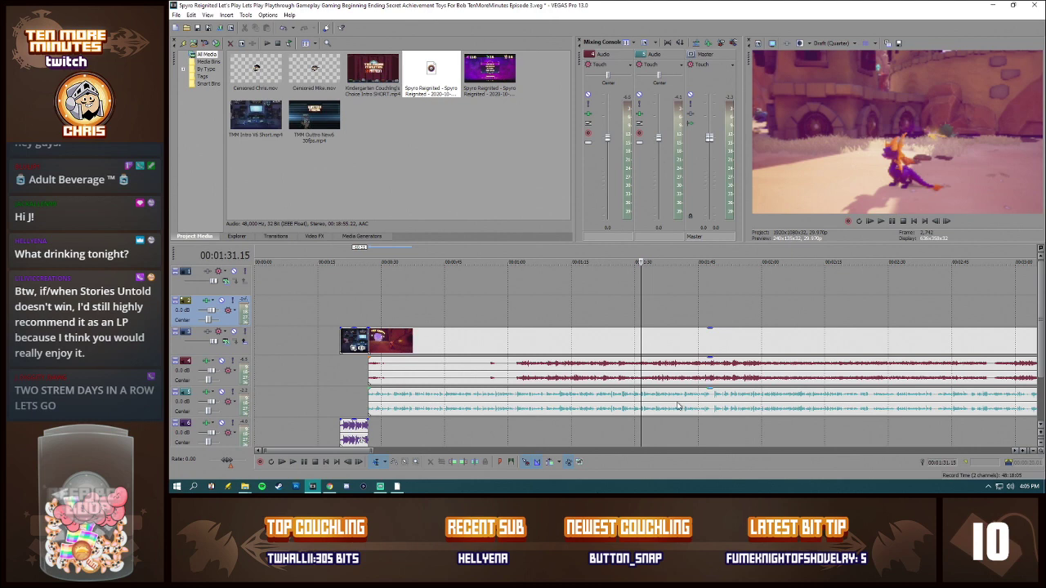
# Step: Check several points along the gameplay and place the timeline cursor at the pause menu near its end, at 00:18:34.08
pyautogui.scroll(-6, 677, 406)
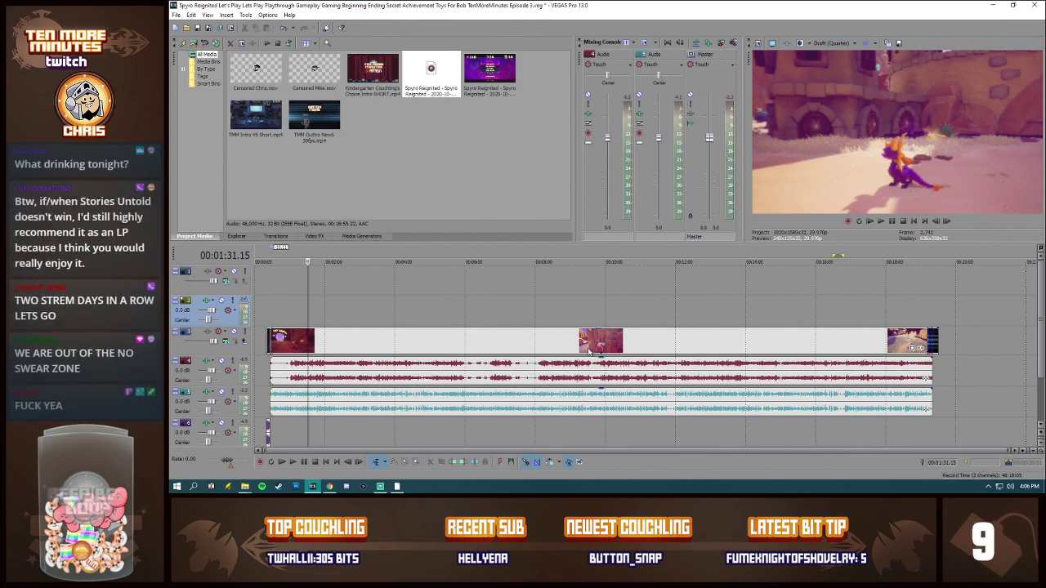
pyautogui.click(493, 343)
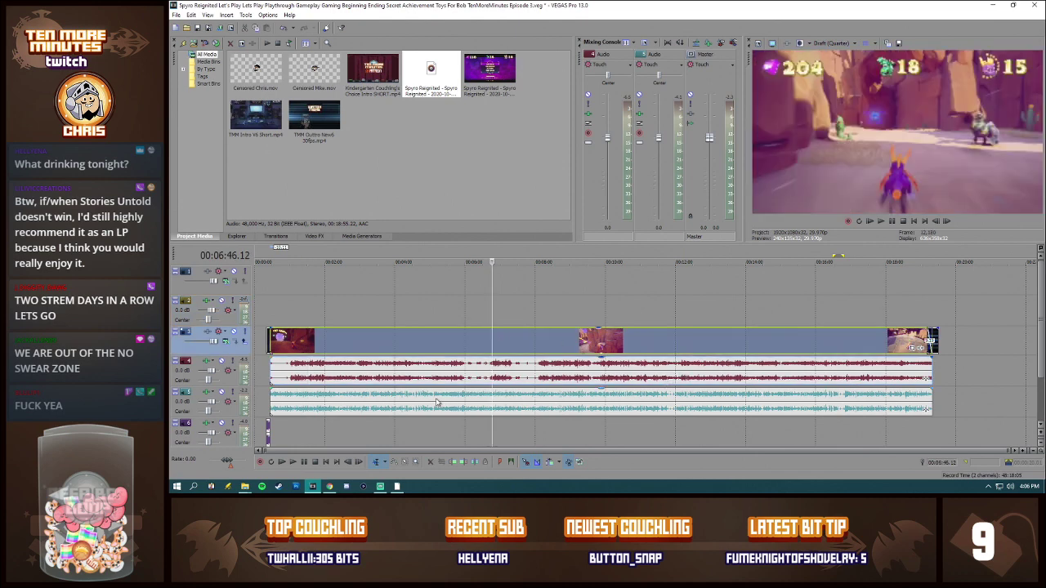
pyautogui.click(402, 405)
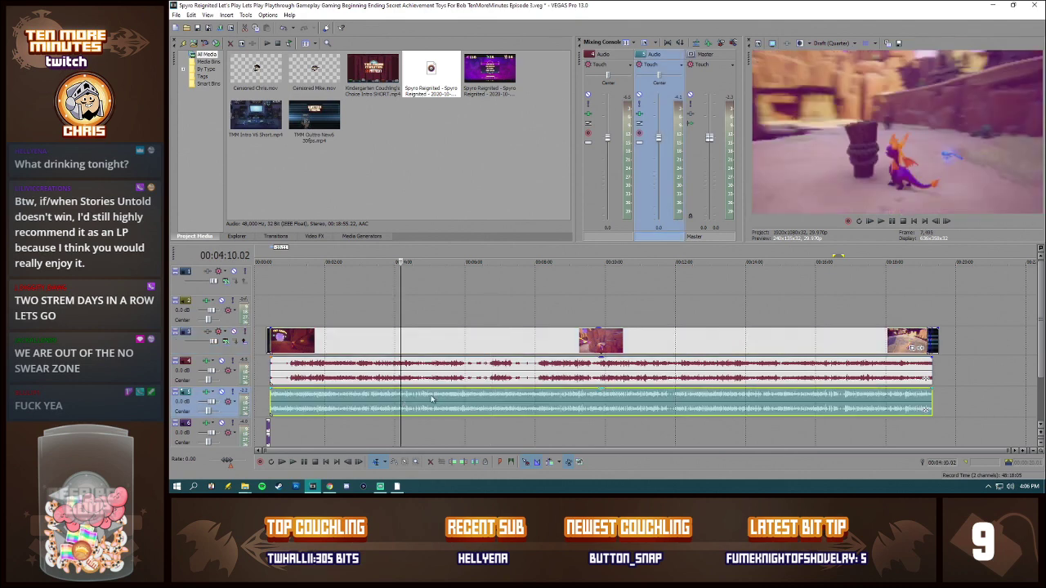
pyautogui.click(906, 406)
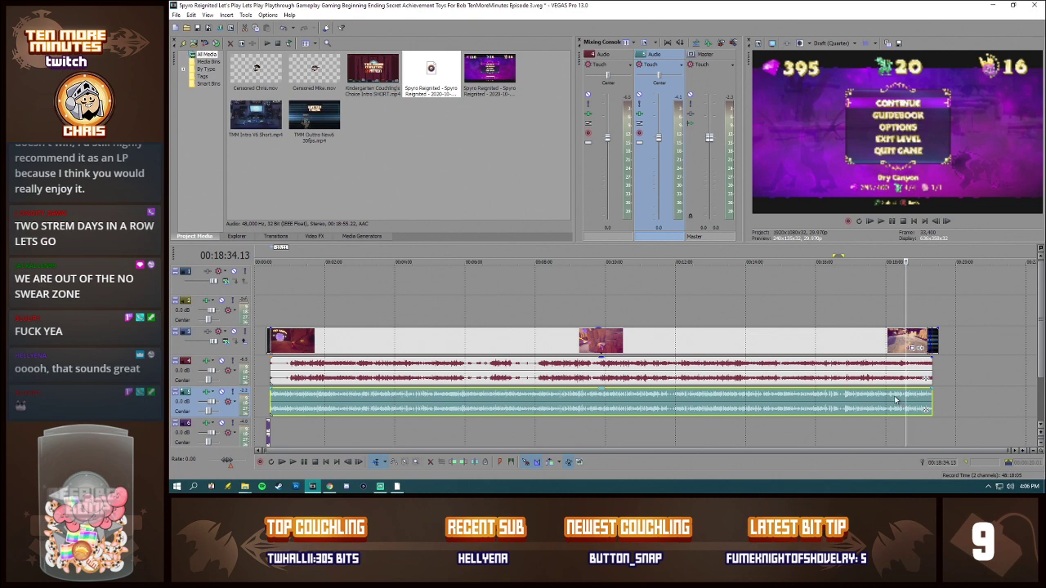
pyautogui.click(894, 403)
pyautogui.click(906, 397)
pyautogui.scroll(6, 906, 401)
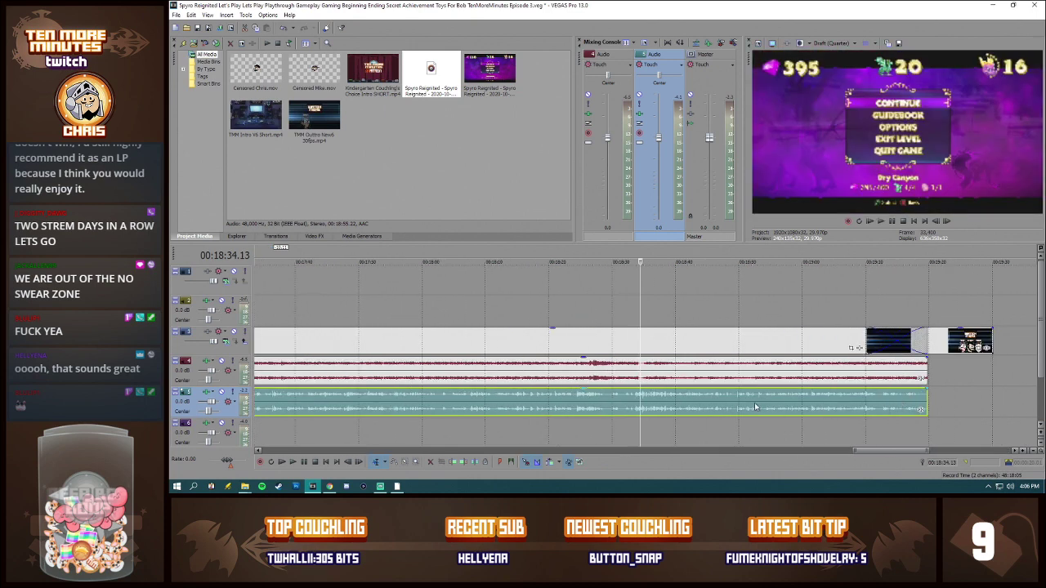
pyautogui.click(636, 404)
pyautogui.scroll(3, 675, 409)
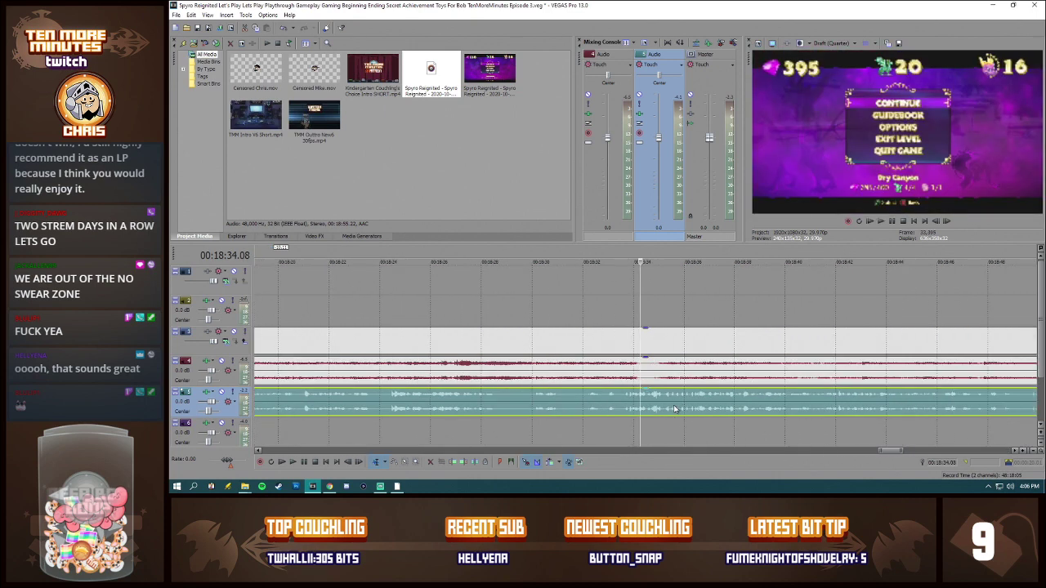
# Step: Recalculate the normalization gain of the commentary audio event
pyautogui.rightClick(675, 408)
pyautogui.click(694, 396)
pyautogui.click(622, 169)
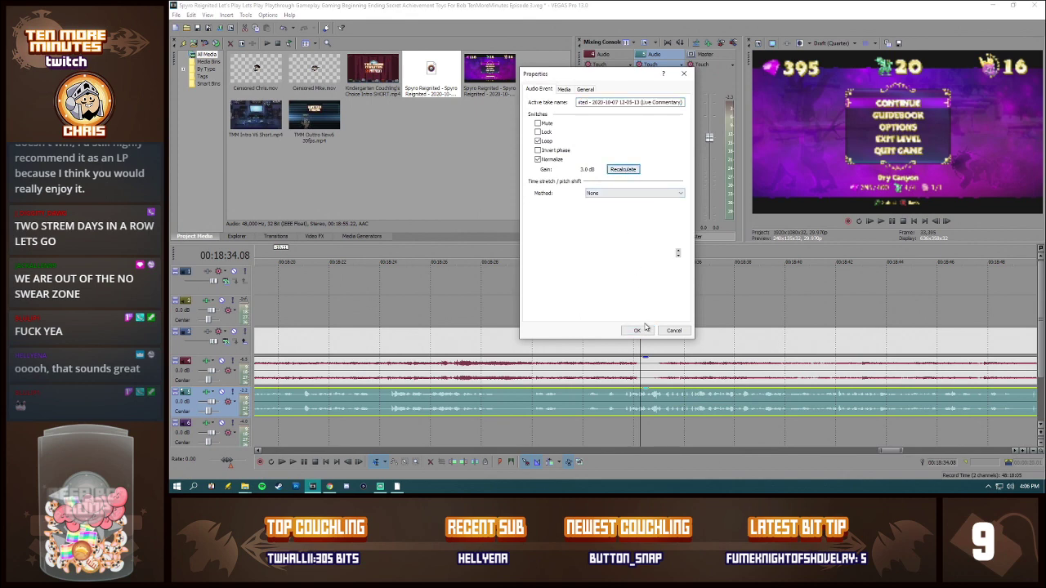
pyautogui.click(637, 330)
# Step: Try splitting the commentary at 00:18:34.15 and again shortly after, and recalculate the normalization gain of the section before the splits
pyautogui.click(647, 399)
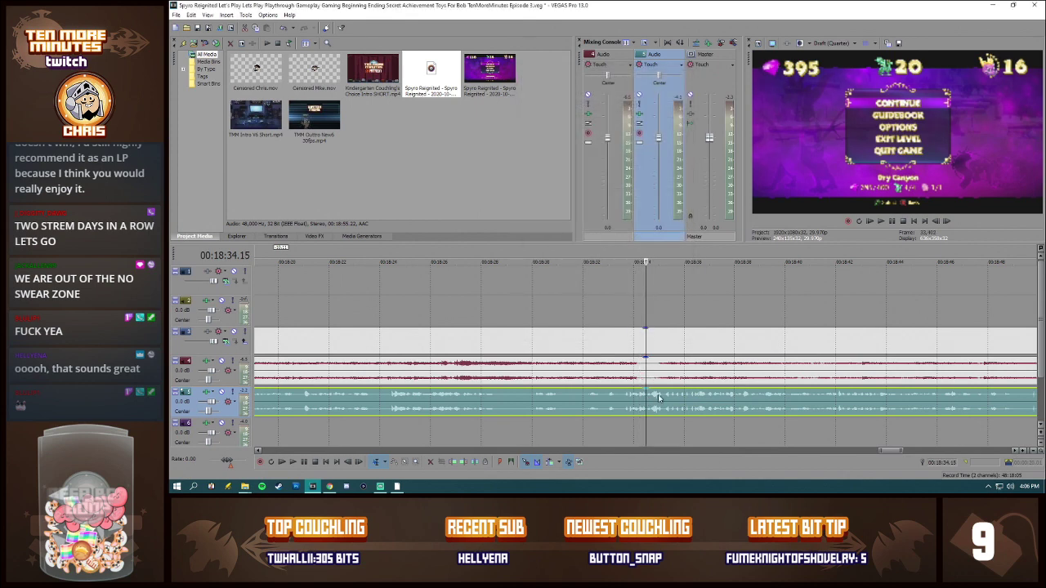
pyautogui.press('s')
pyautogui.click(661, 397)
pyautogui.press('s')
pyautogui.click(628, 403)
pyautogui.rightClick(628, 402)
pyautogui.click(649, 396)
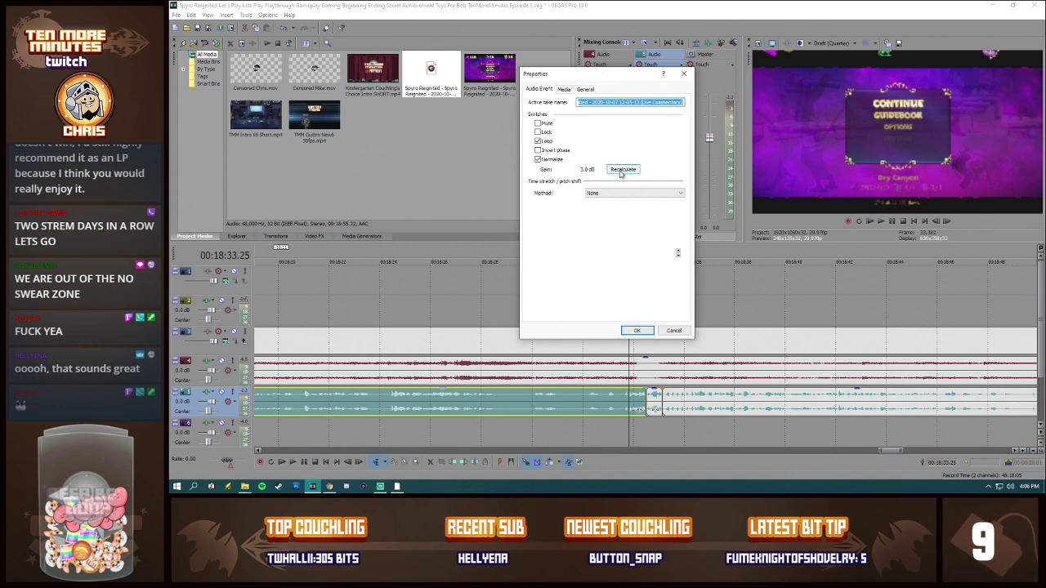
pyautogui.click(620, 171)
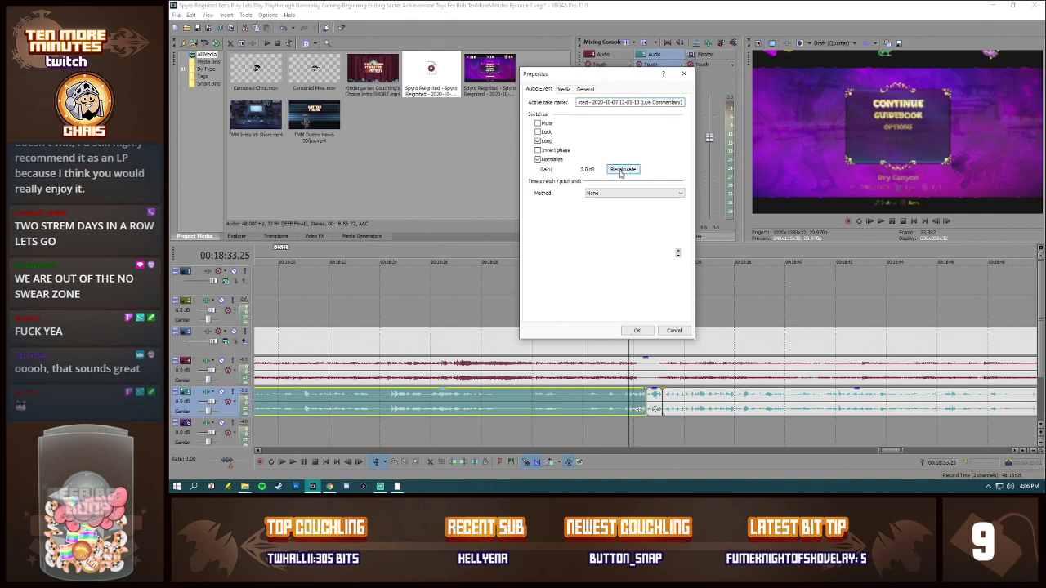
pyautogui.click(636, 330)
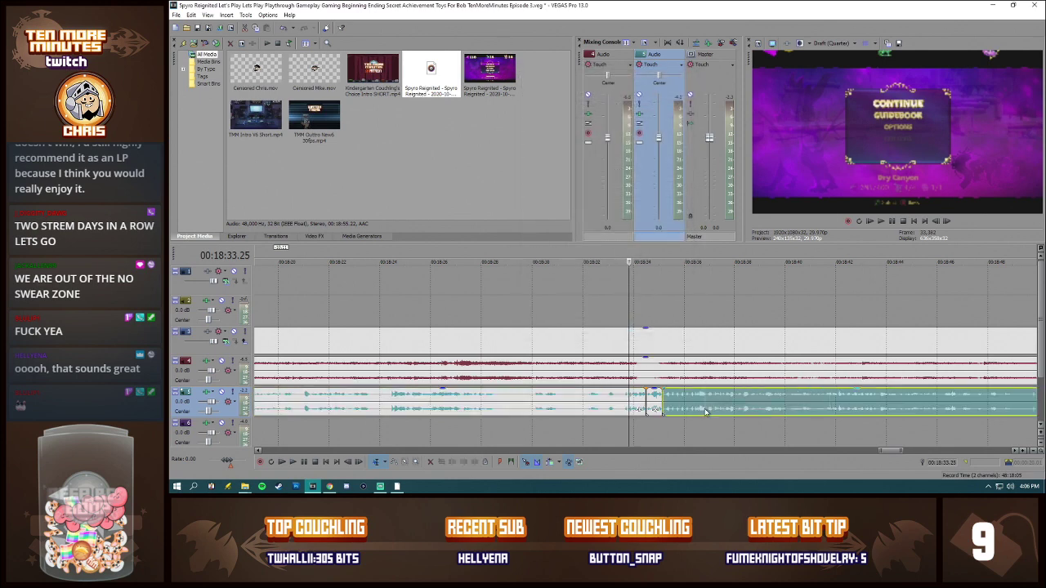
# Step: Undo the commentary splits and the last normalization recalculation
pyautogui.rightClick(706, 407)
pyautogui.click(693, 406)
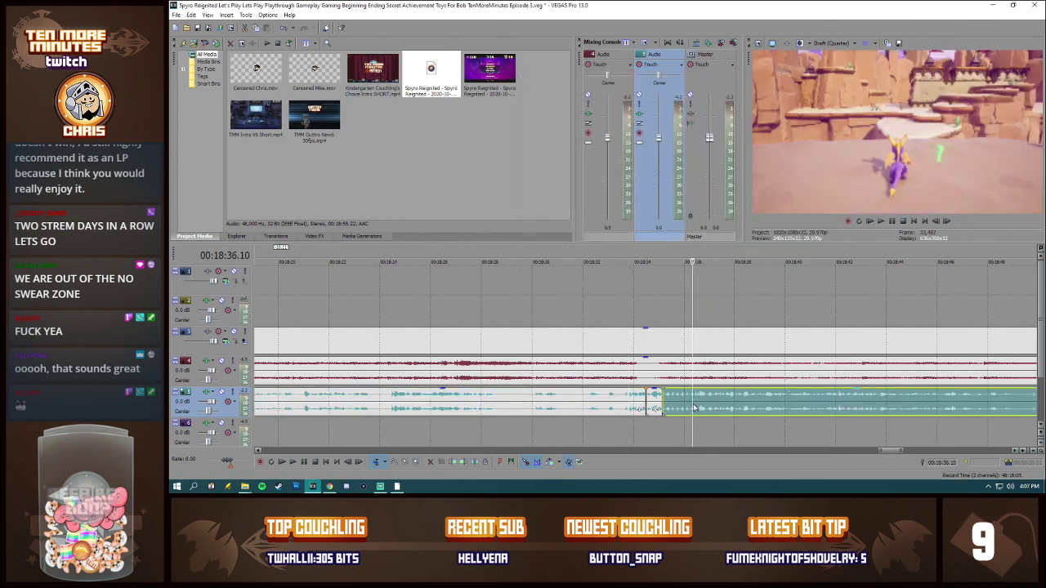
pyautogui.hotkey('ctrl', 'z')
# Step: Move the outro video event so it starts where the gameplay ends
pyautogui.scroll(-5, 700, 405)
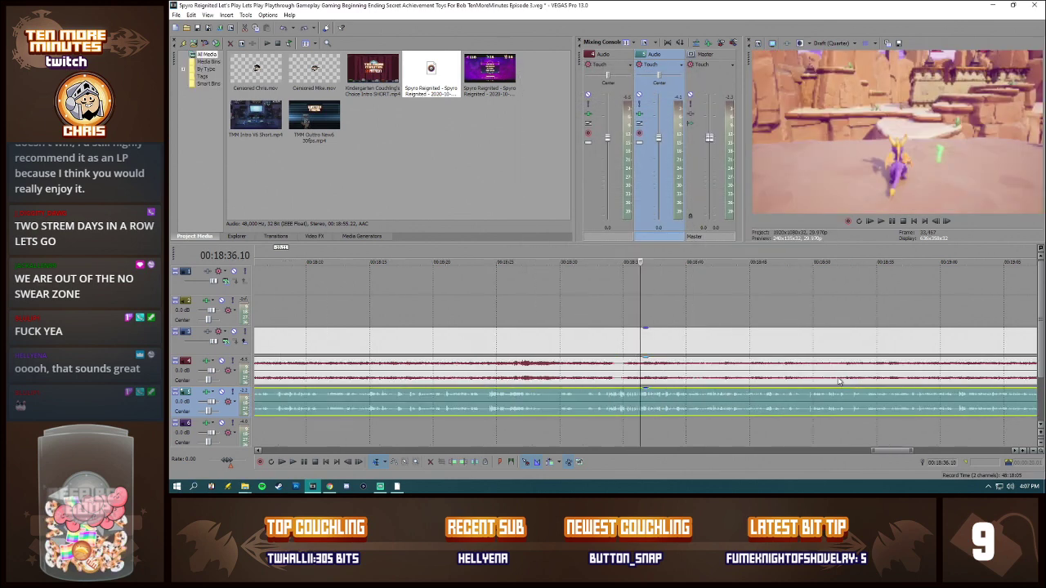
pyautogui.moveTo(844, 336); pyautogui.dragTo(888, 334)
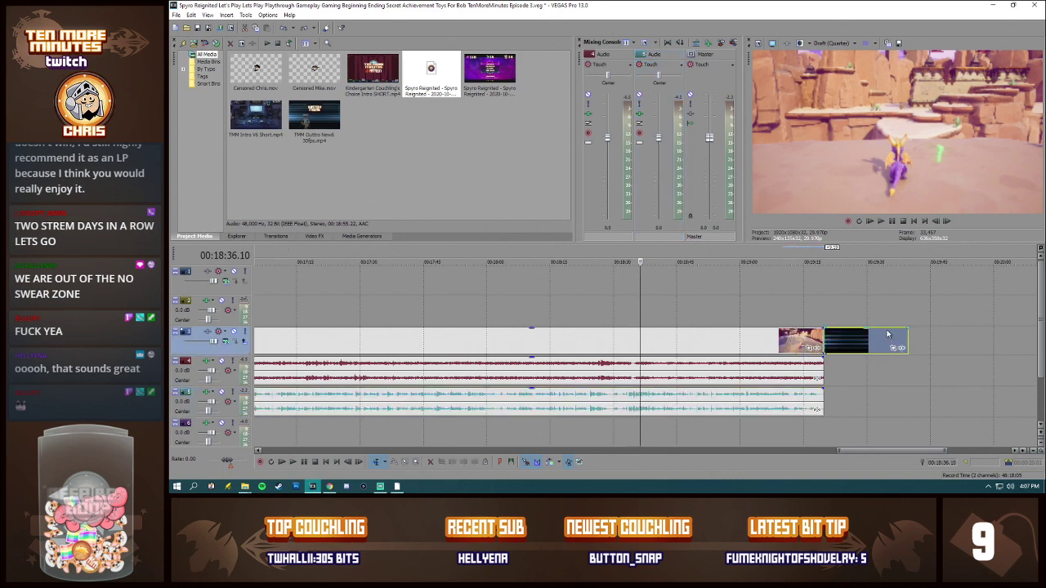
# Step: Split the gameplay video and game audio just past 00:18:48, and split the commentary at 00:18:48.29
pyautogui.click(674, 377)
pyautogui.click(696, 398)
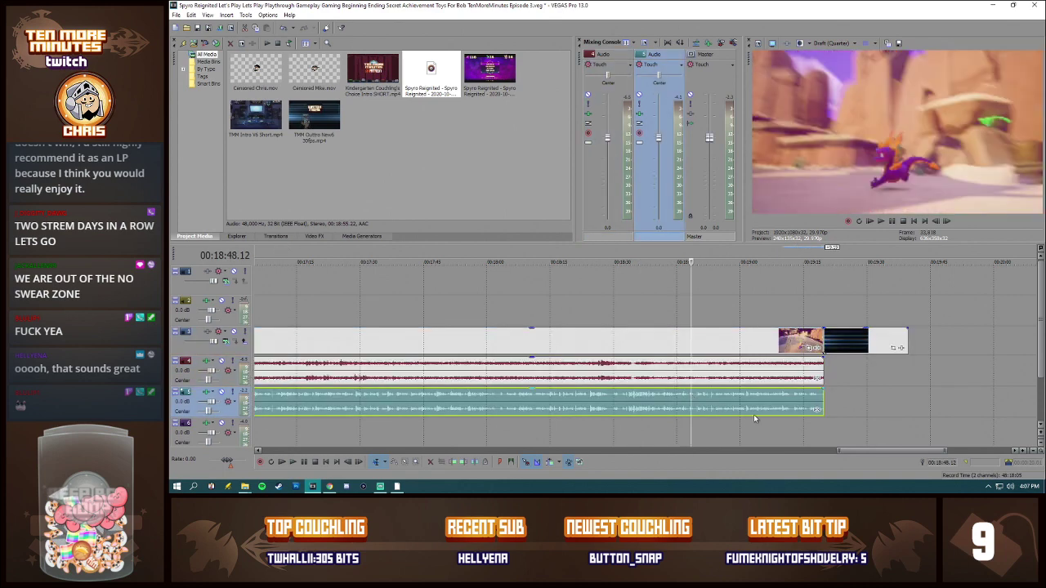
pyautogui.scroll(5, 753, 414)
pyautogui.click(648, 374)
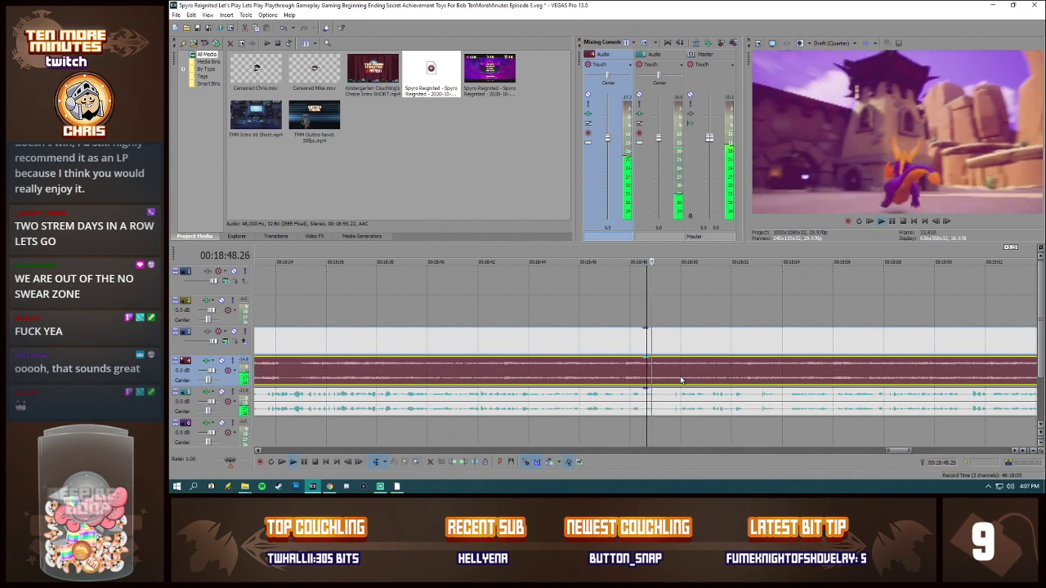
pyautogui.click(654, 400)
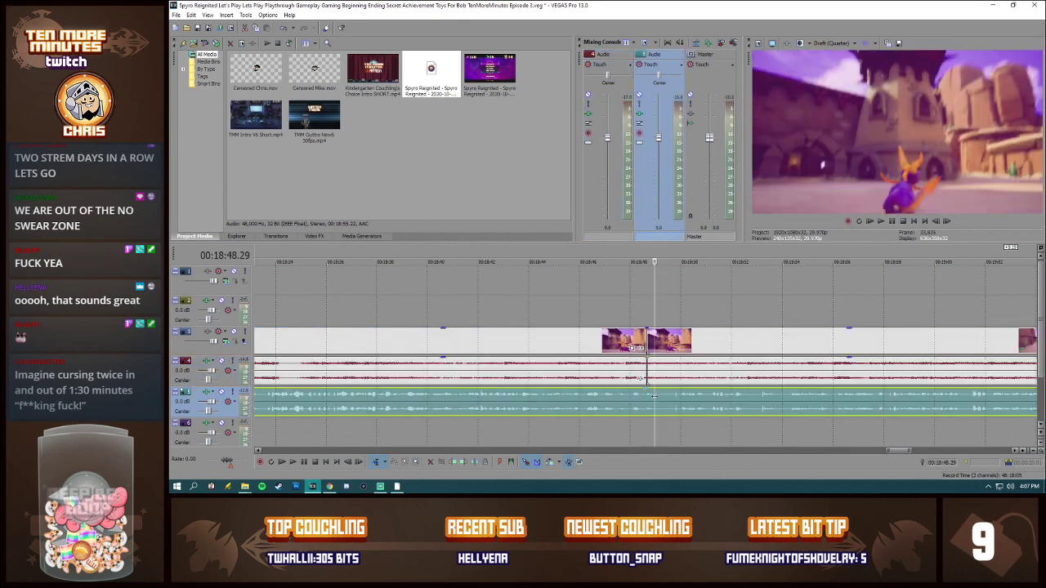
pyautogui.press('s')
# Step: Play through the cuts from 00:18:47.07, and delete the gameplay video section after its cut
pyautogui.click(610, 403)
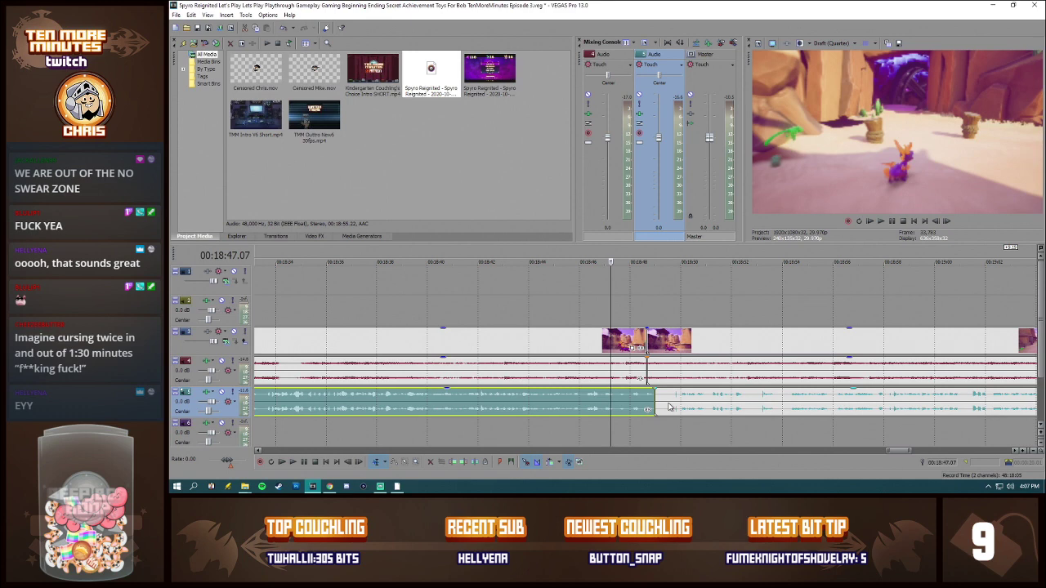
pyautogui.press('space')
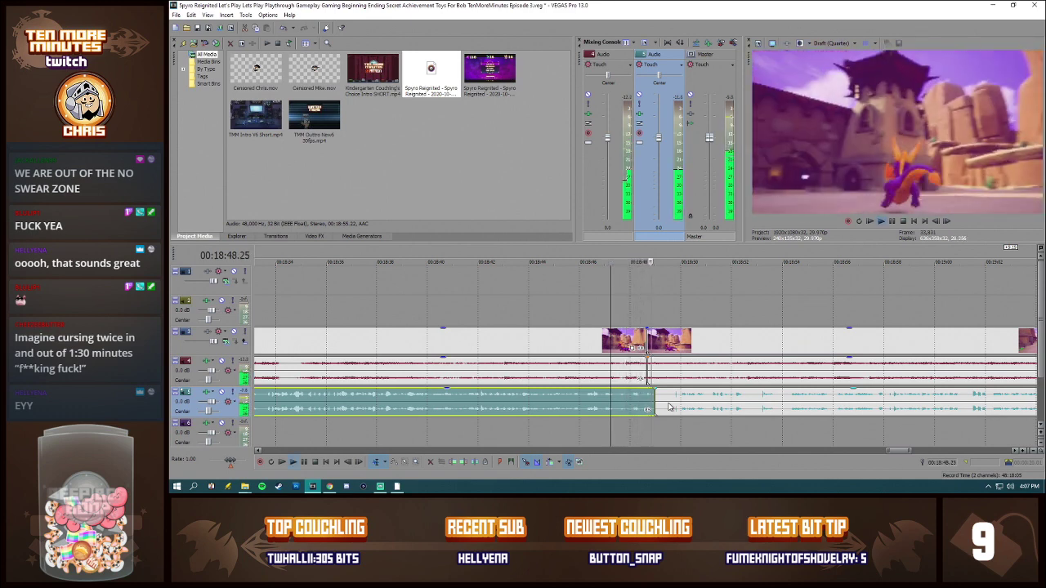
pyautogui.press('space')
pyautogui.click(674, 343)
pyautogui.press('Delete')
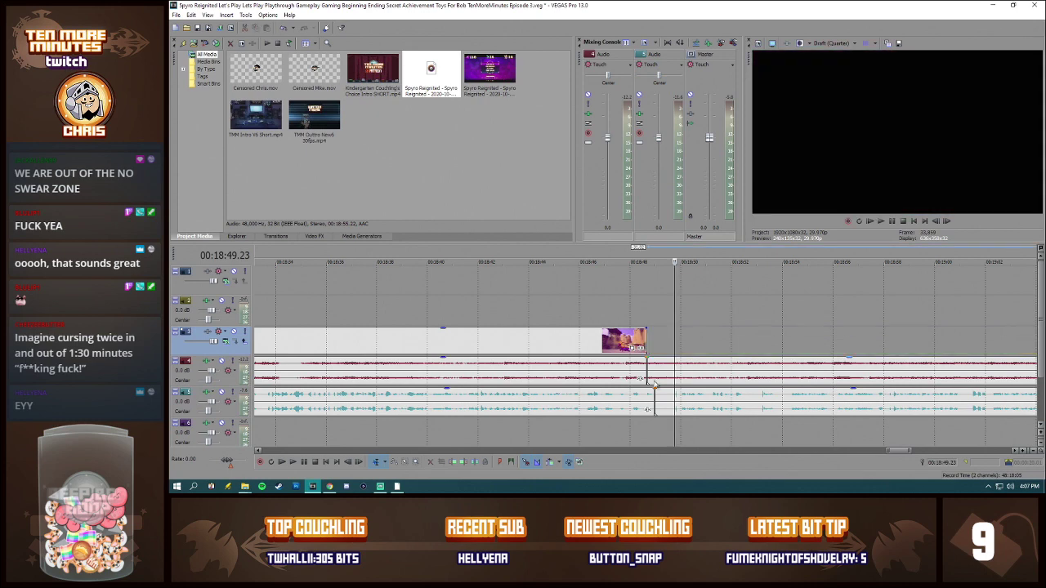
pyautogui.press('s')
pyautogui.click(667, 400)
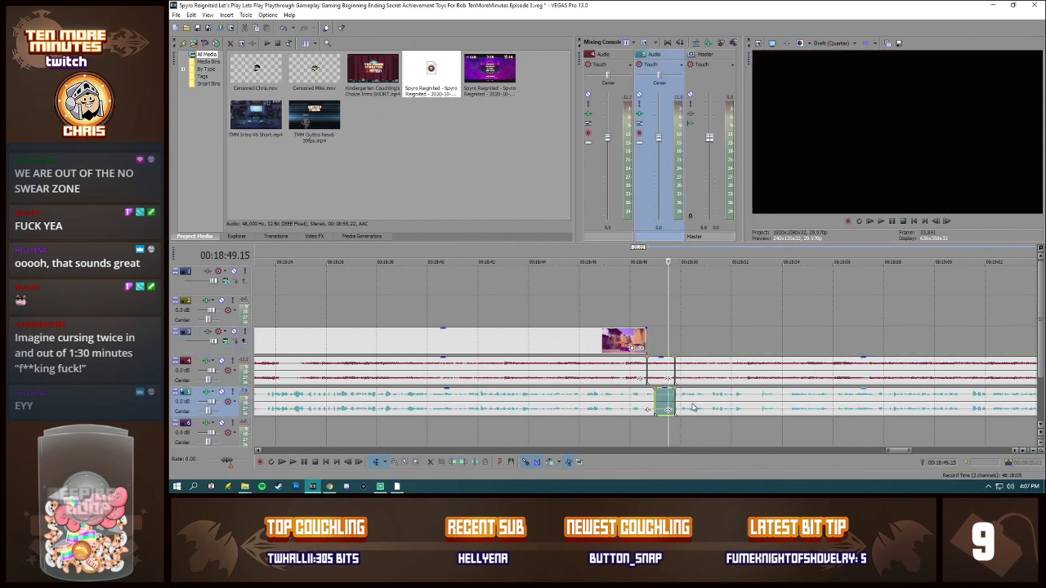
pyautogui.hotkey('ctrl', 'z')
# Step: Split the commentary at 00:18:49.20, delete the short piece before it, and move the remaining commentary earlier to close the gap
pyautogui.click(672, 400)
pyautogui.press('s')
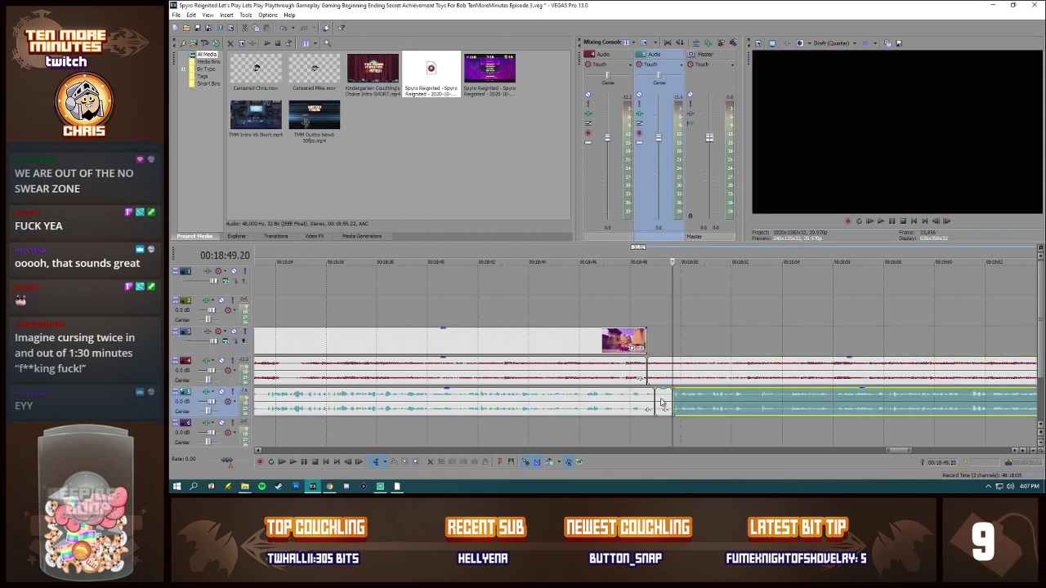
pyautogui.click(661, 400)
pyautogui.press('Delete')
pyautogui.moveTo(716, 404); pyautogui.dragTo(697, 404)
pyautogui.scroll(-3, 702, 404)
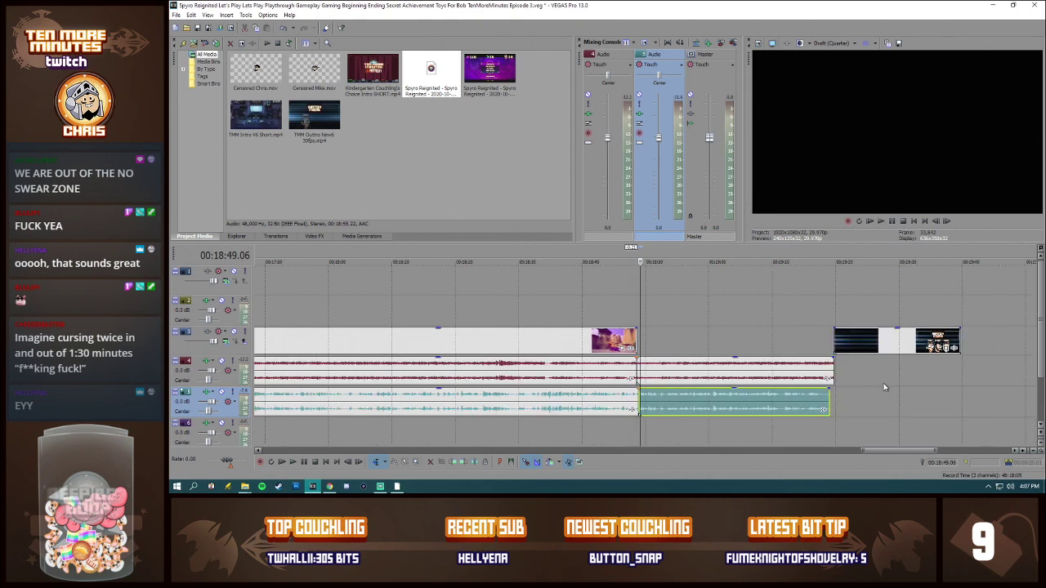
# Step: Move the outro video to start where the gameplay ends, and split and delete the game audio beyond the outro's end
pyautogui.click(896, 341)
pyautogui.moveTo(896, 341); pyautogui.dragTo(699, 343)
pyautogui.click(765, 367)
pyautogui.press('s')
pyautogui.click(778, 368)
pyautogui.press('Delete')
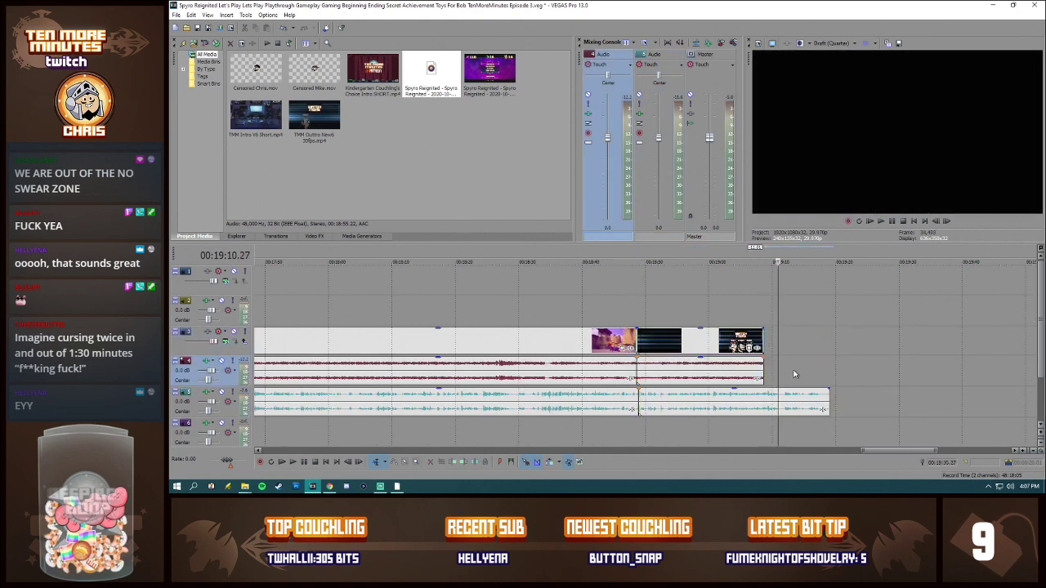
# Step: Mute the gameplay and outro video track, and play the commentary from its cut at 00:18:48.29
pyautogui.click(658, 408)
pyautogui.scroll(2, 772, 408)
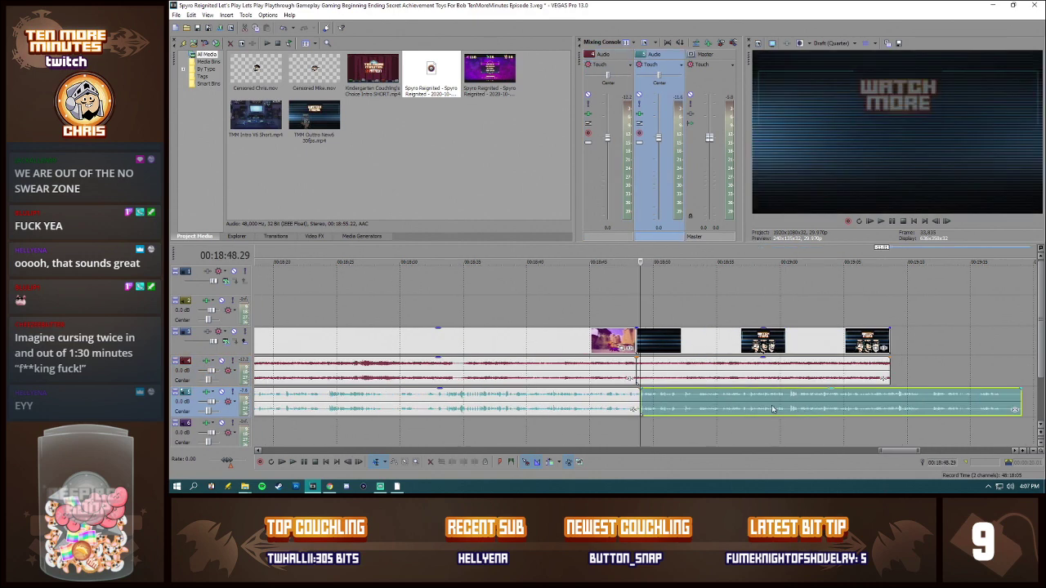
pyautogui.click(234, 331)
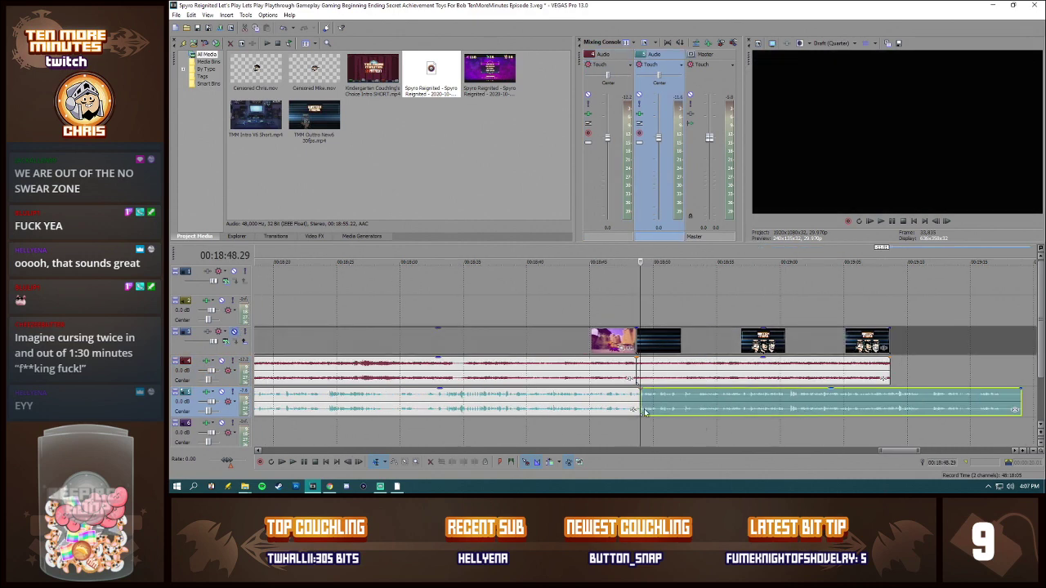
pyautogui.press('space')
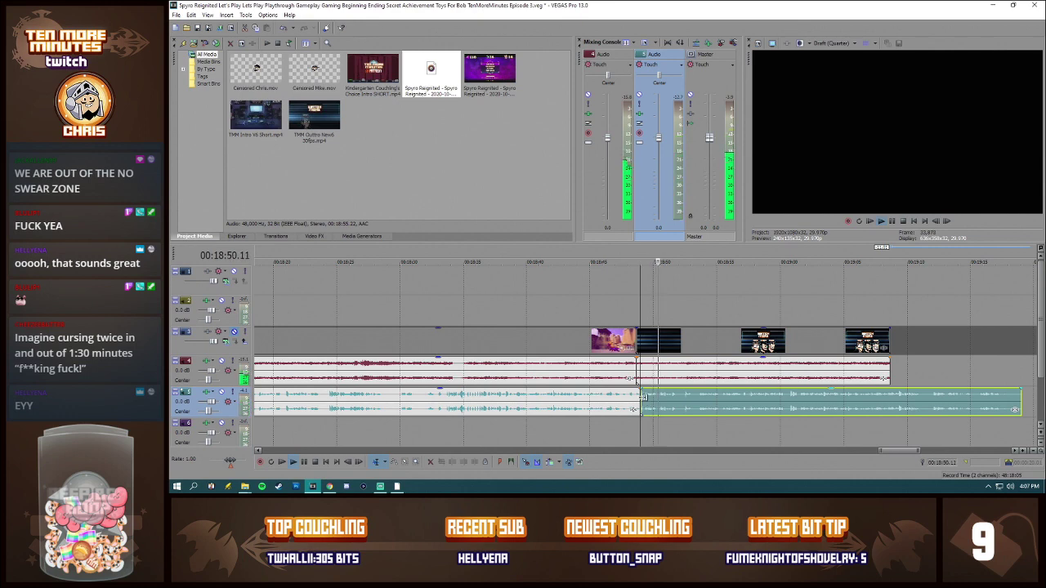
pyautogui.press('space')
pyautogui.press('space')
pyautogui.scroll(3, 719, 371)
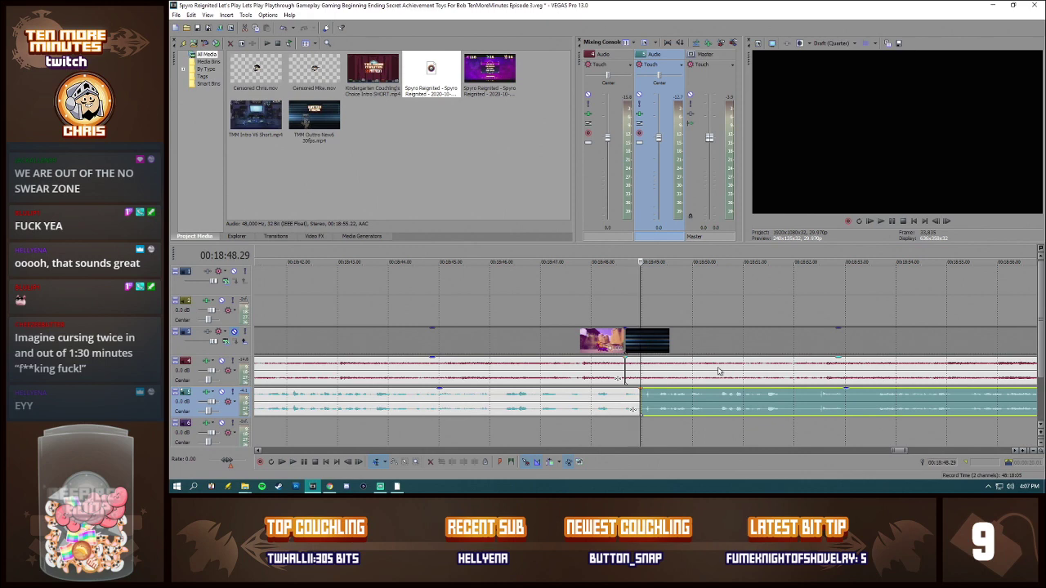
pyautogui.scroll(-1, 758, 396)
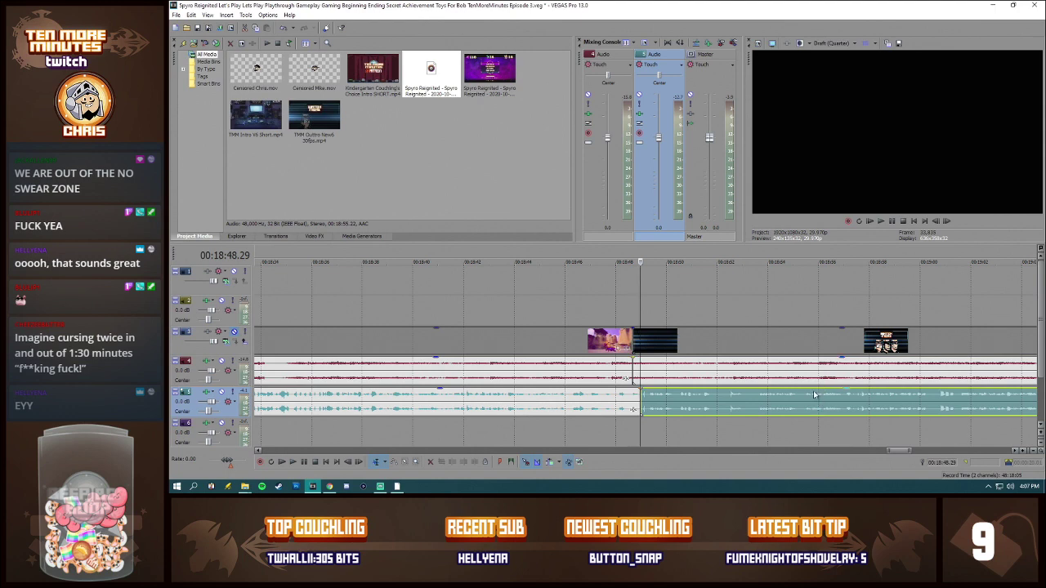
pyautogui.moveTo(901, 456); pyautogui.dragTo(904, 455)
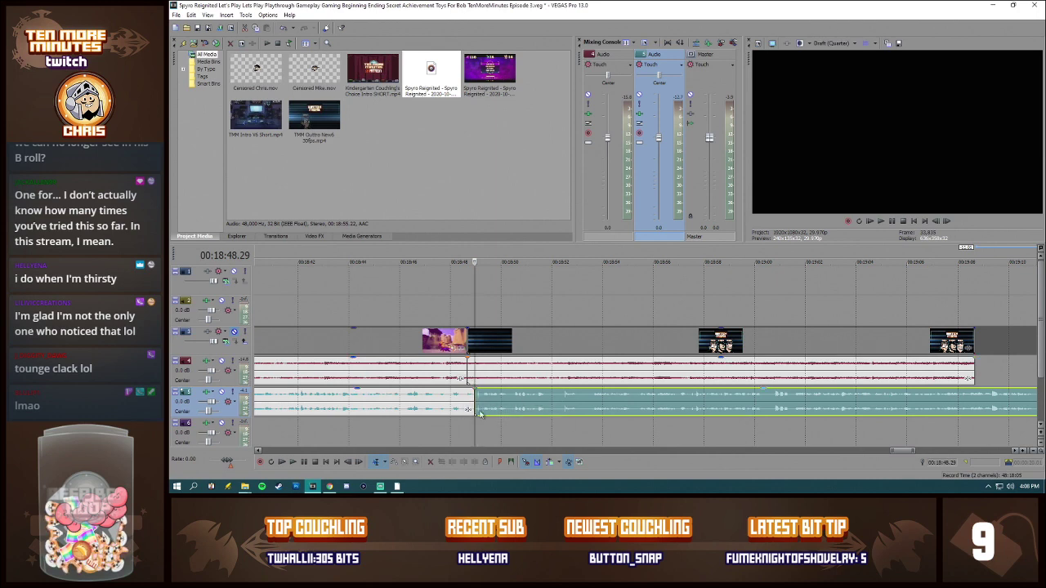
# Step: Play the commentary across its cut, starting from 00:18:46.29
pyautogui.scroll(3, 669, 406)
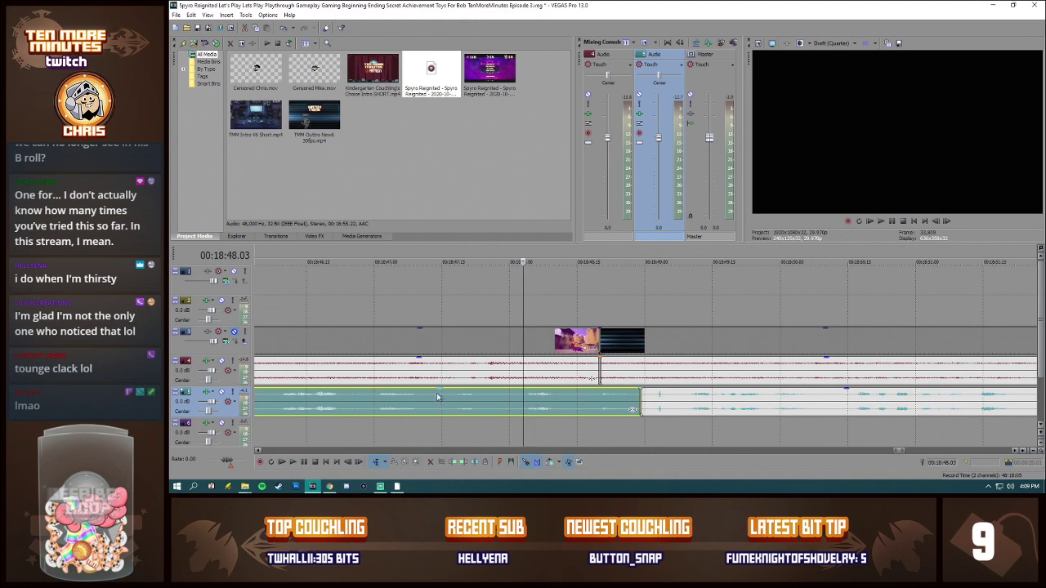
pyautogui.click(410, 398)
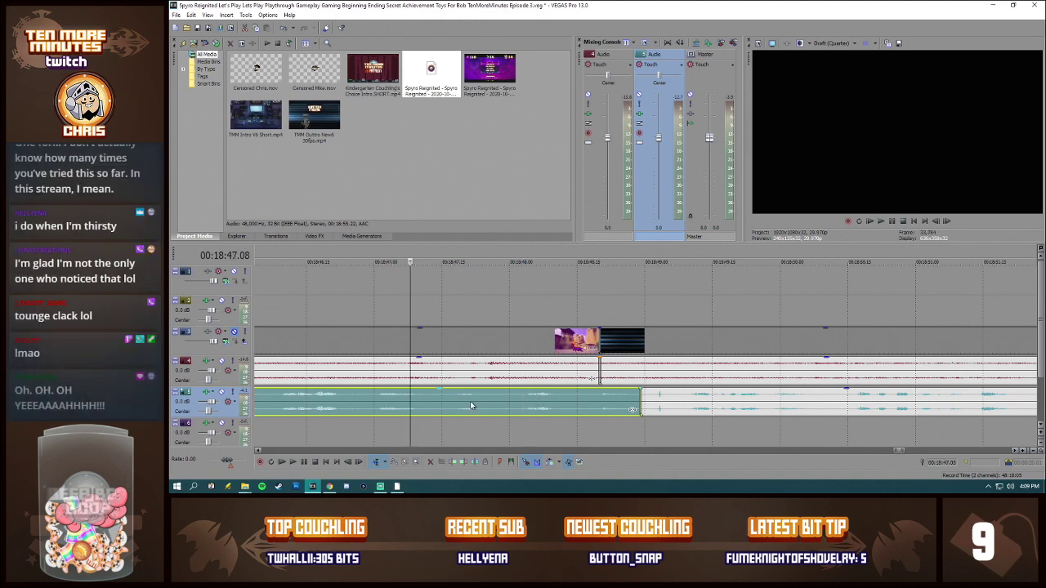
pyautogui.scroll(-2, 457, 396)
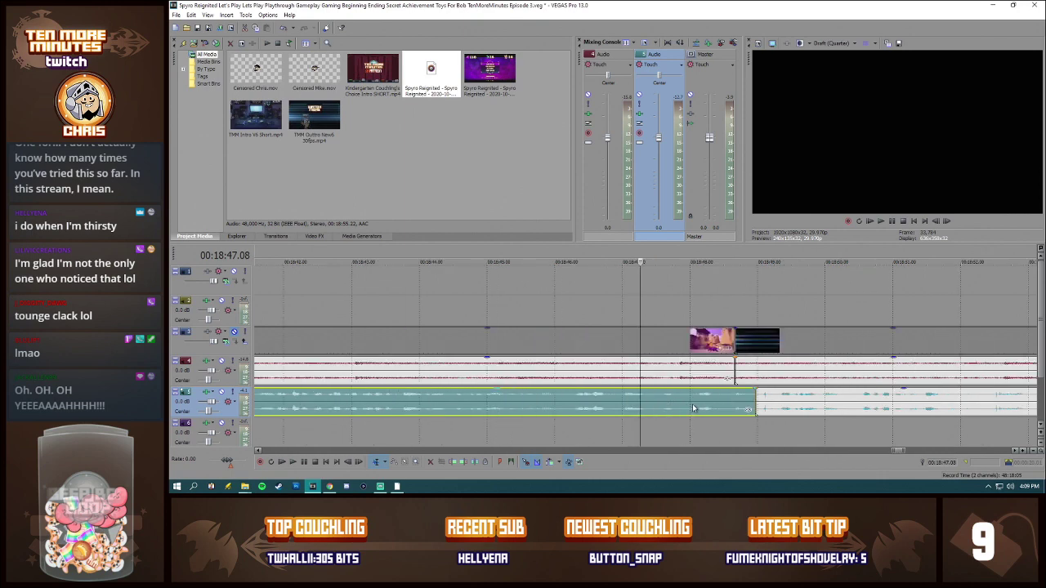
pyautogui.click(621, 401)
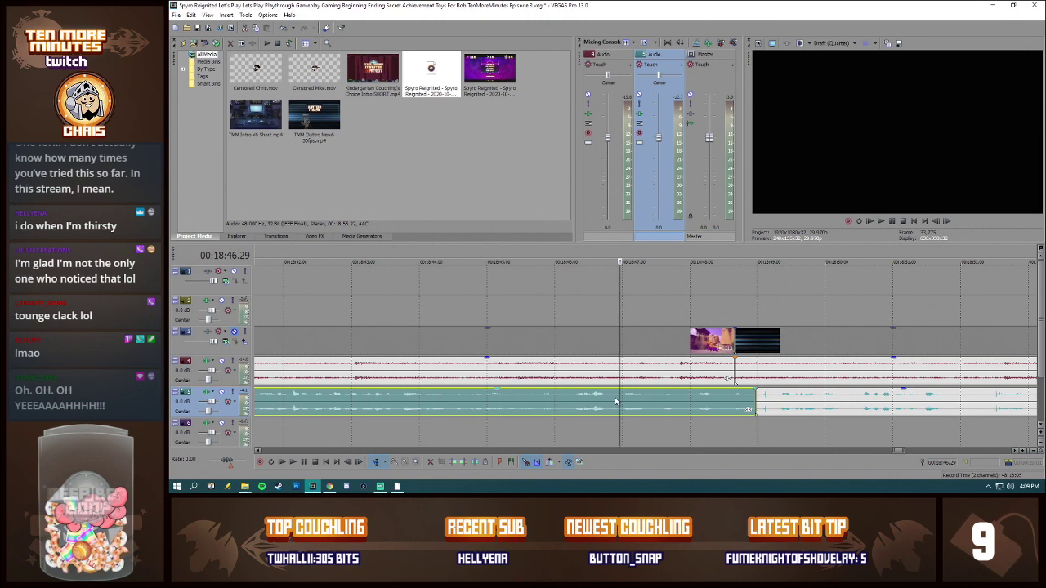
pyautogui.press('space')
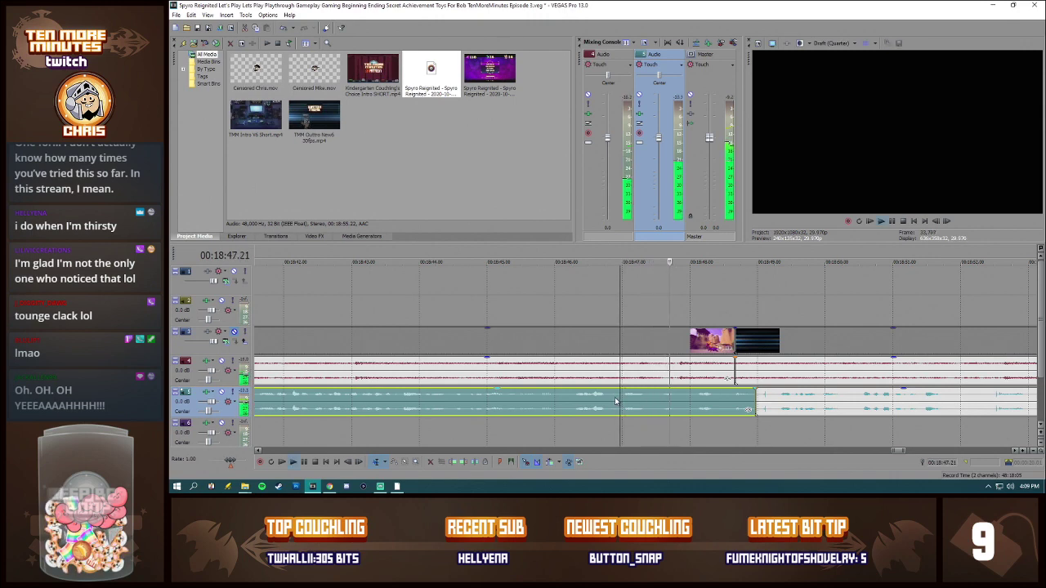
pyautogui.click(778, 407)
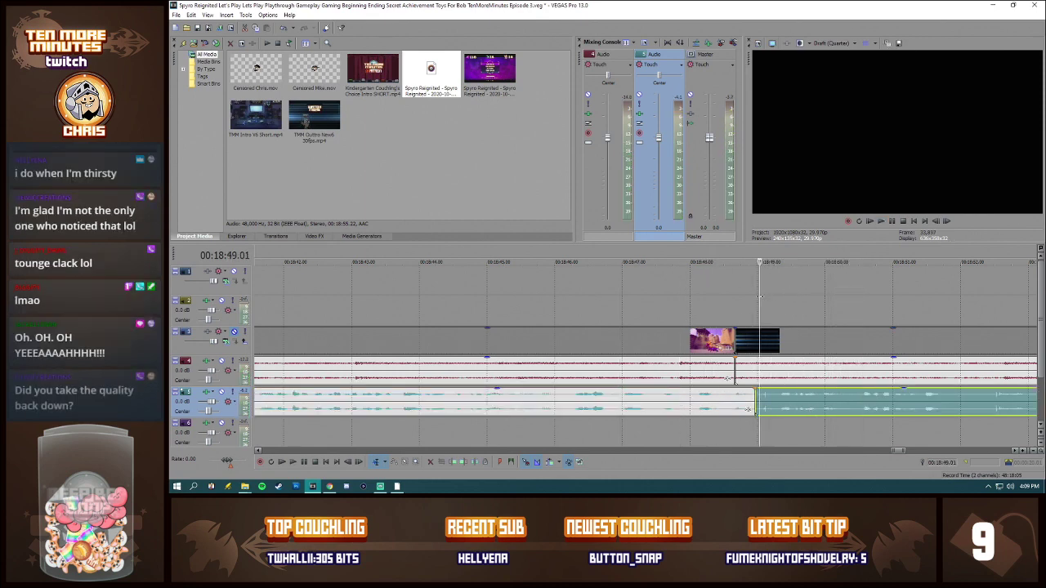
# Step: Play the section from 00:18:48.29 to 00:18:49.07 as a loop to check the short noise after the commentary cut
pyautogui.moveTo(755, 298); pyautogui.dragTo(772, 301)
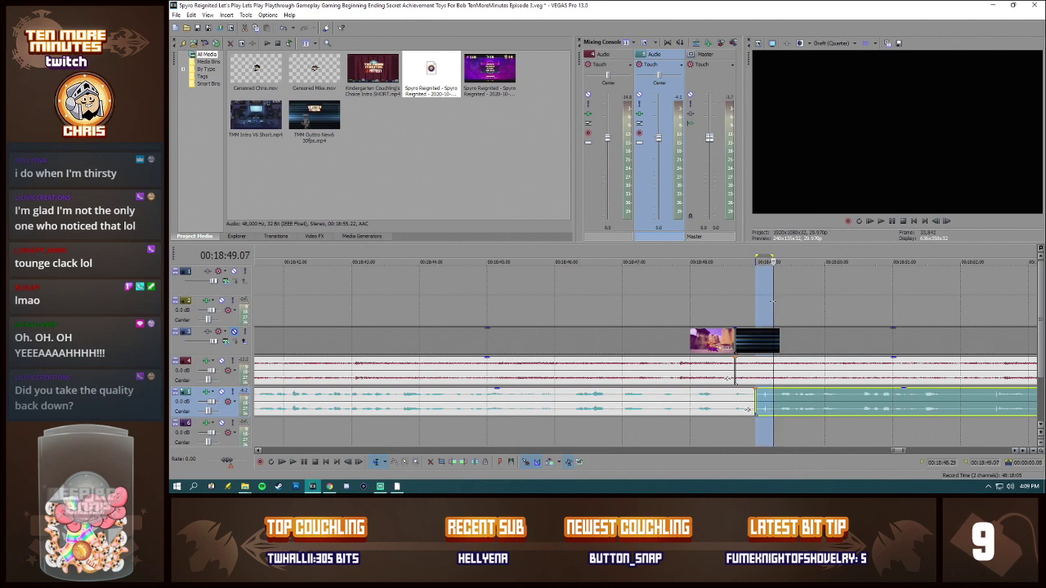
pyautogui.click(858, 221)
pyautogui.click(881, 223)
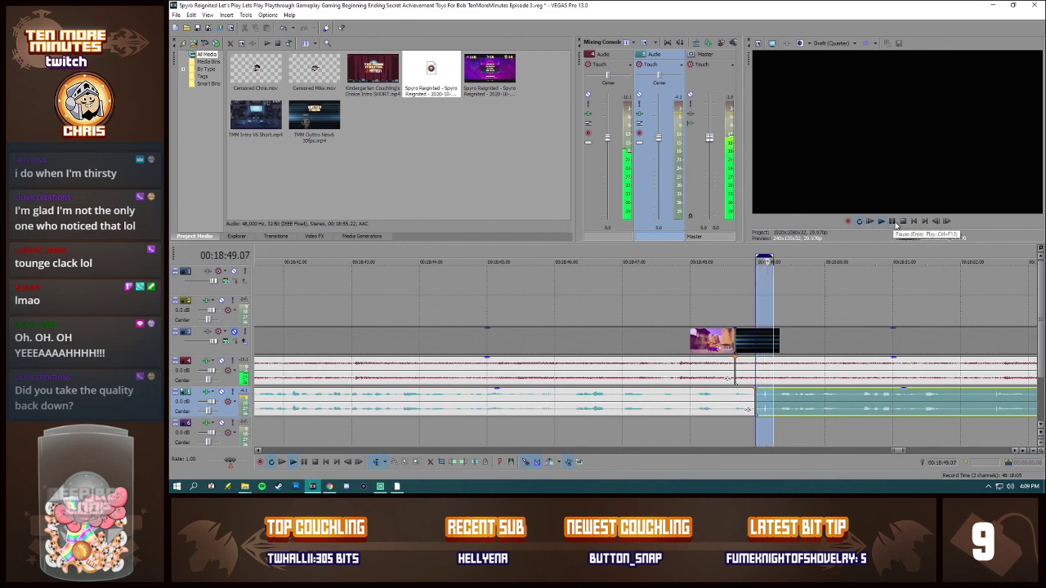
pyautogui.click(894, 226)
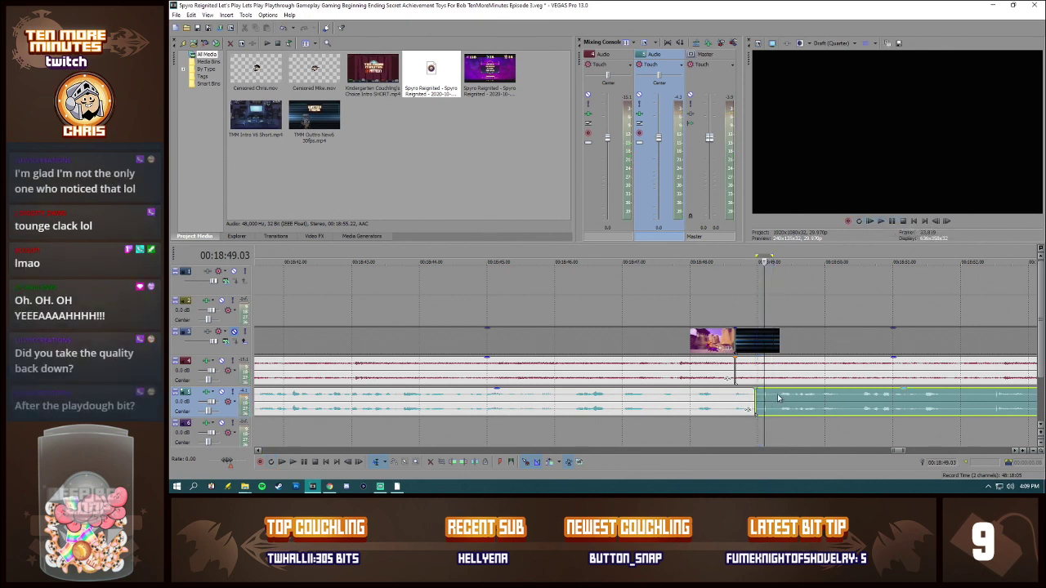
# Step: Split the commentary just after the short noise following 00:18:48.29, delete that piece, and move the remaining commentary earlier to close the gap
pyautogui.click(778, 398)
pyautogui.press('space')
pyautogui.press('space')
pyautogui.press('s')
pyautogui.click(768, 400)
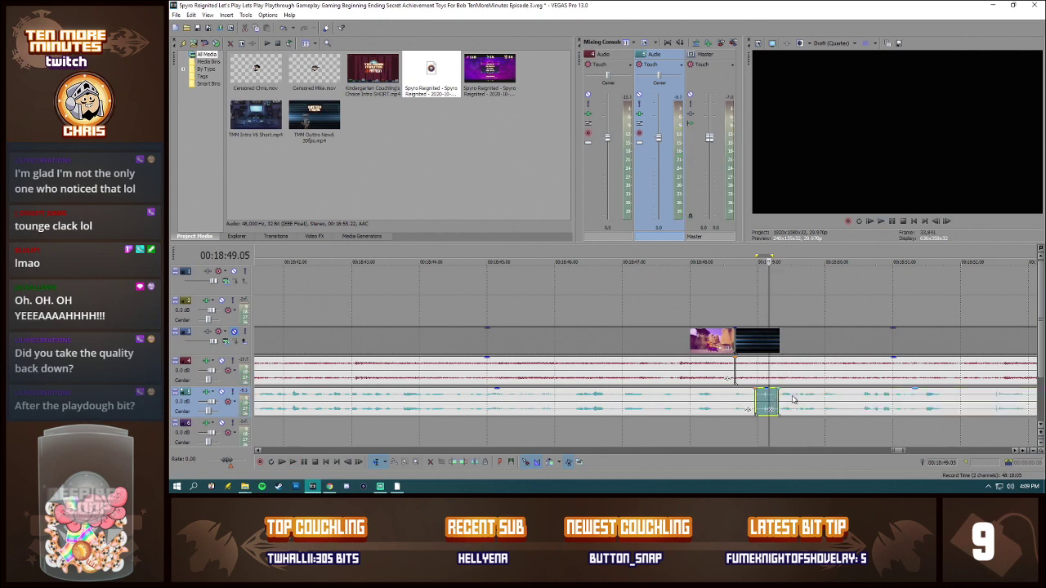
pyautogui.press('Delete')
pyautogui.moveTo(794, 399); pyautogui.dragTo(770, 400)
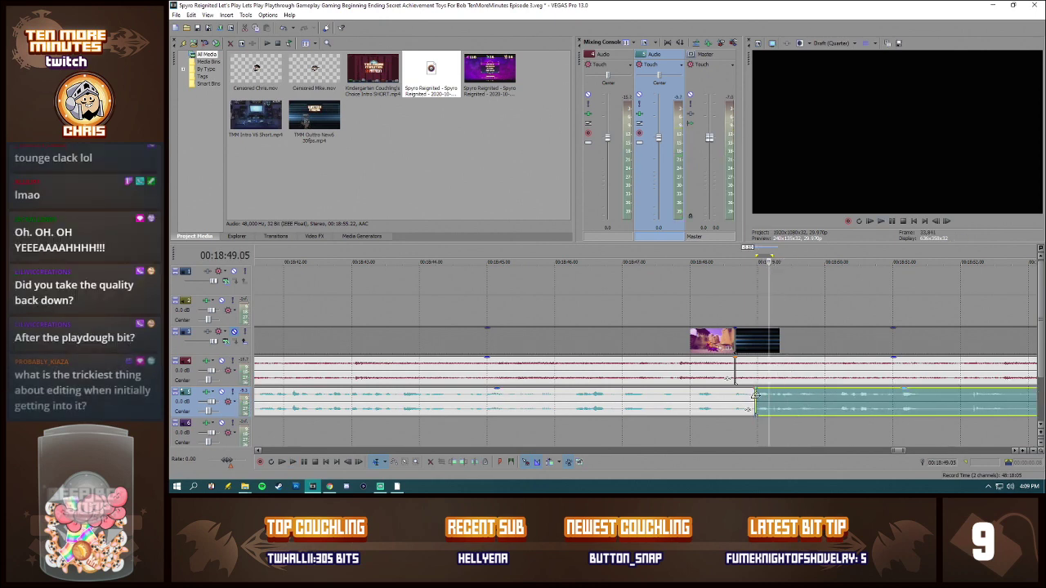
pyautogui.click(755, 396)
# Step: Unmute the video track, preview the outro at several points between 00:18:49 and 00:19:06, and mute the track again
pyautogui.scroll(-2, 894, 412)
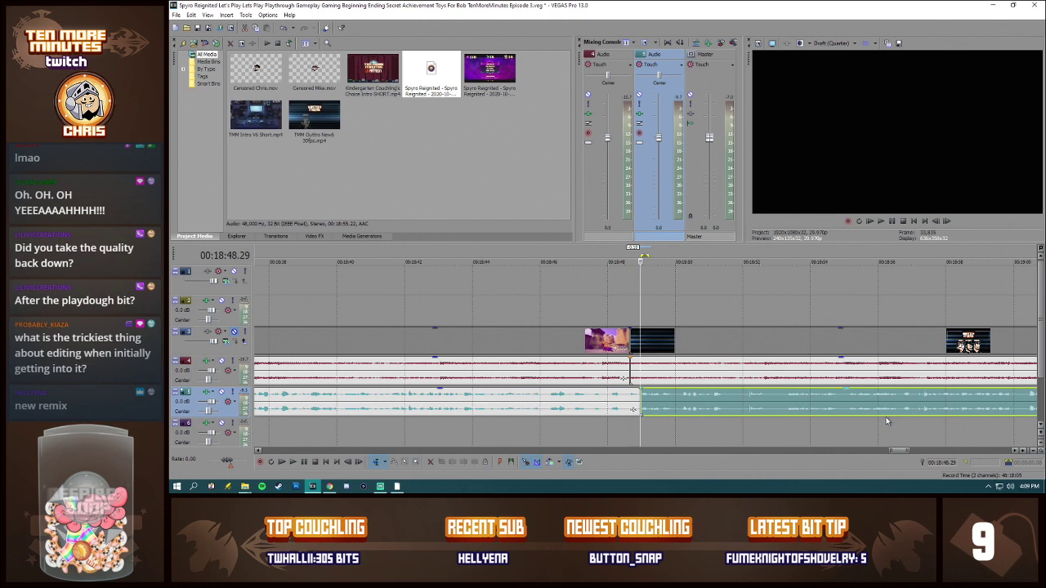
pyautogui.scroll(-1, 894, 411)
pyautogui.moveTo(899, 451); pyautogui.dragTo(905, 452)
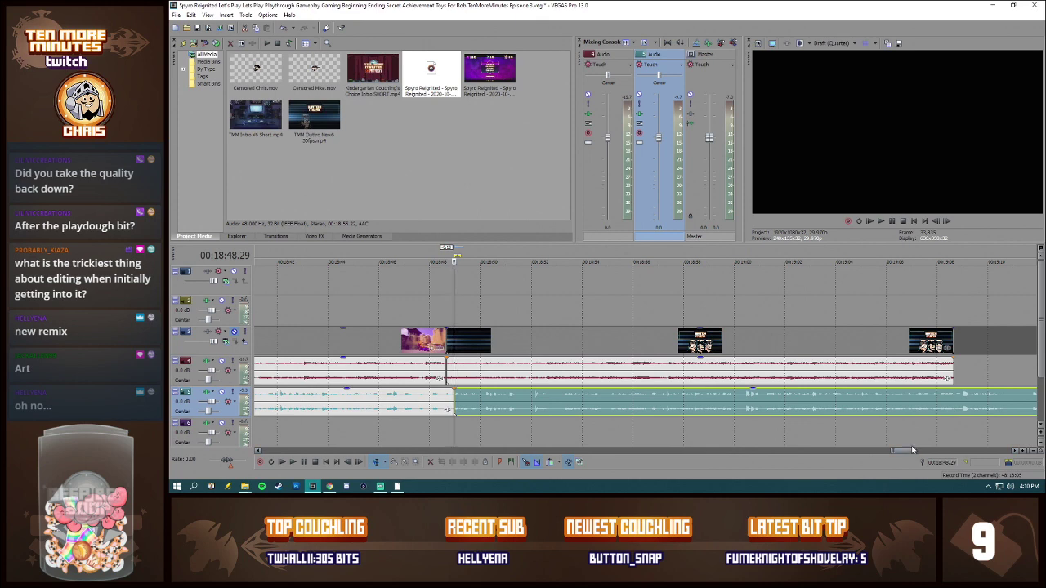
pyautogui.click(623, 353)
pyautogui.click(742, 348)
pyautogui.click(393, 346)
pyautogui.click(465, 343)
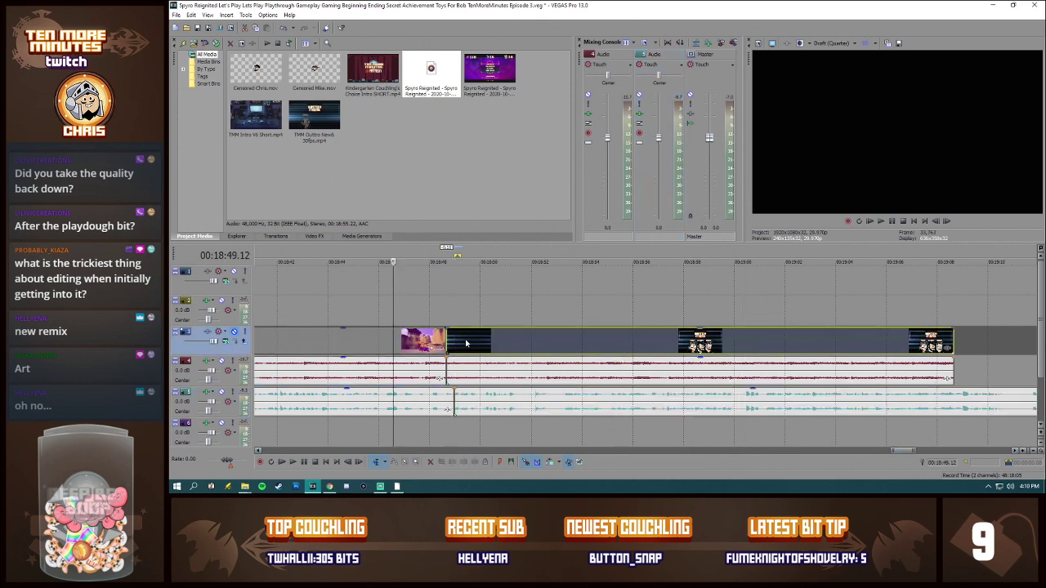
pyautogui.click(449, 344)
pyautogui.press('space')
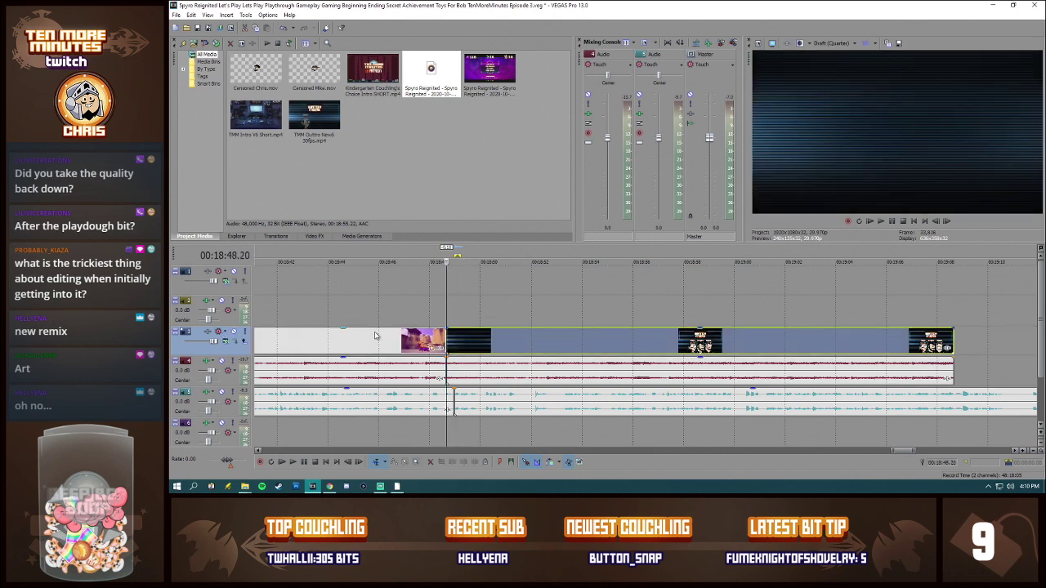
pyautogui.click(839, 343)
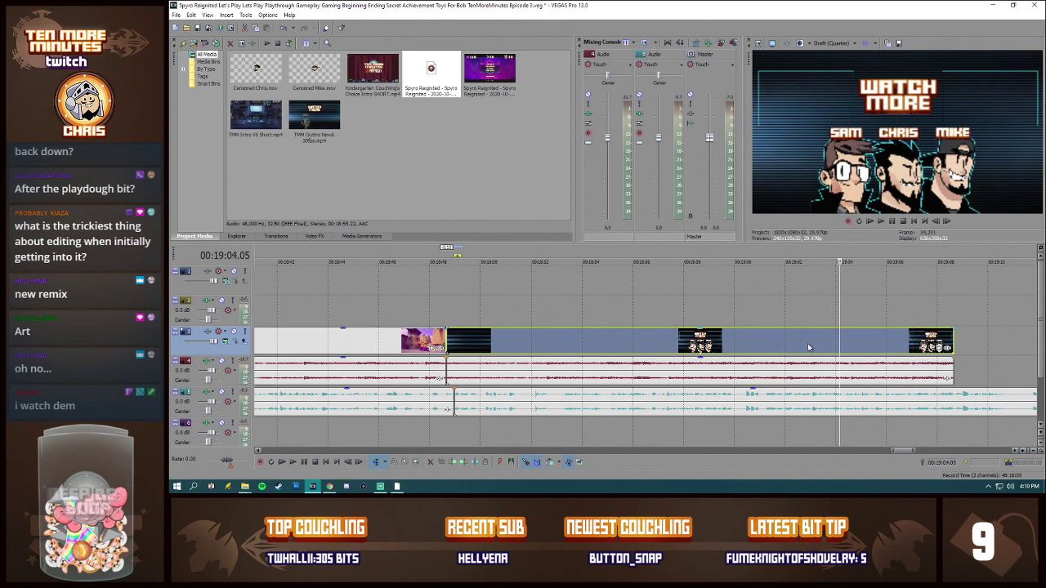
pyautogui.click(808, 346)
pyautogui.click(760, 351)
pyautogui.click(702, 349)
pyautogui.click(652, 351)
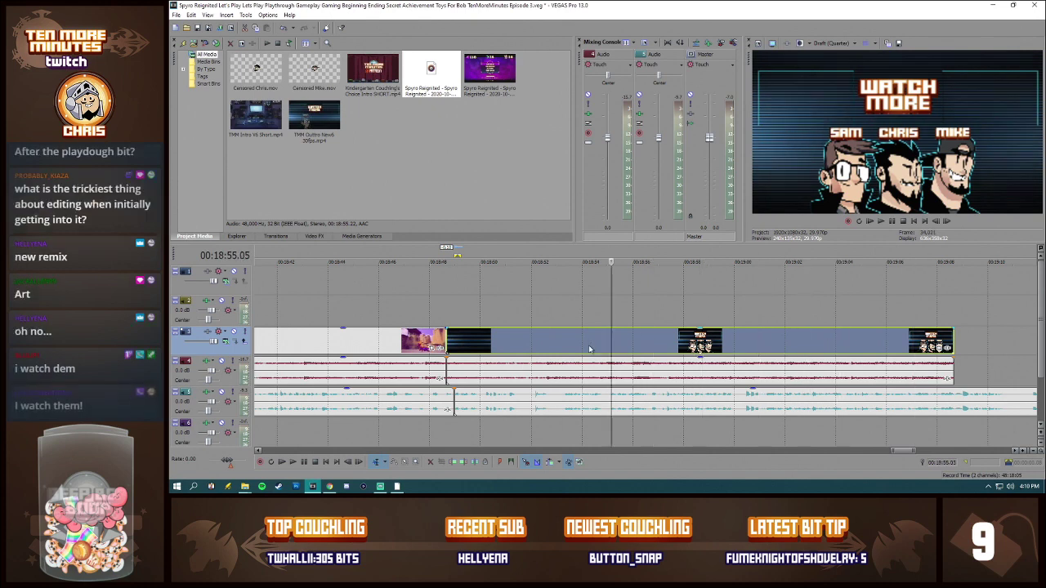
pyautogui.click(612, 350)
pyautogui.click(577, 348)
pyautogui.click(510, 351)
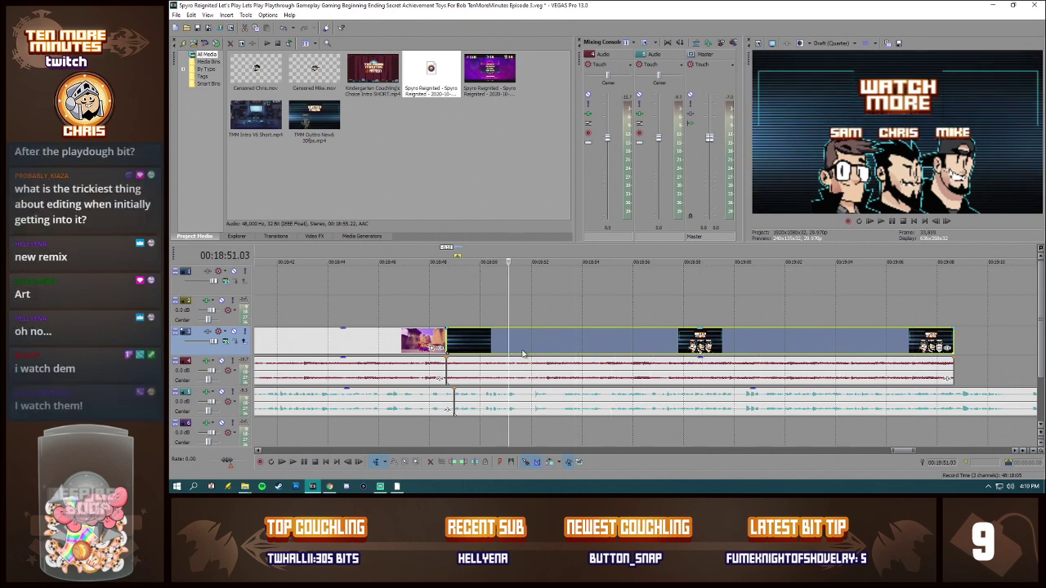
pyautogui.click(775, 348)
pyautogui.click(819, 343)
pyautogui.click(858, 342)
pyautogui.click(887, 341)
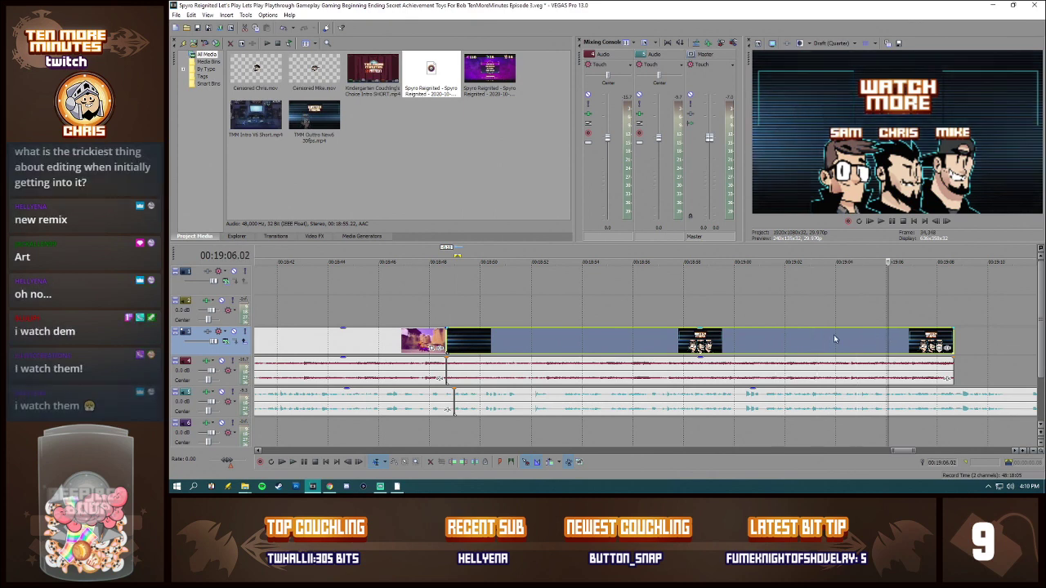
pyautogui.click(234, 332)
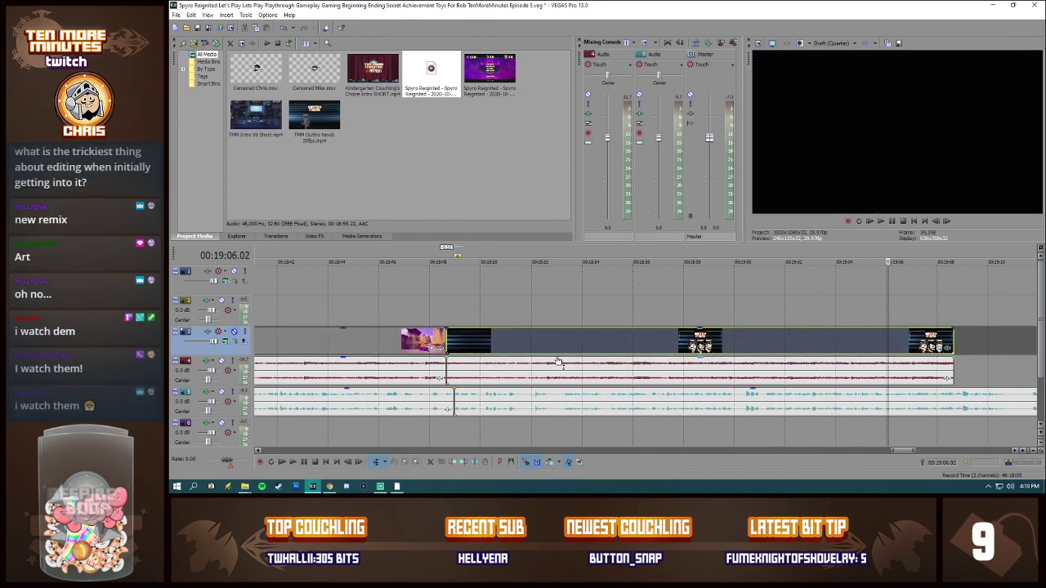
# Step: Play the commentary from 00:18:48.29, cut the unwanted pieces out up to about 00:18:51.09, and close the gaps
pyautogui.click(456, 400)
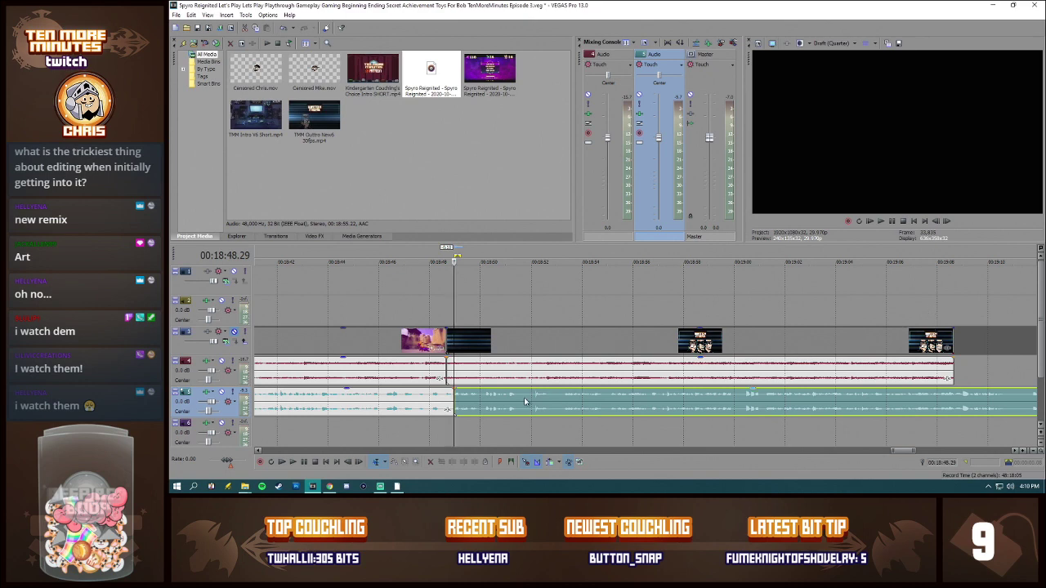
pyautogui.click(451, 398)
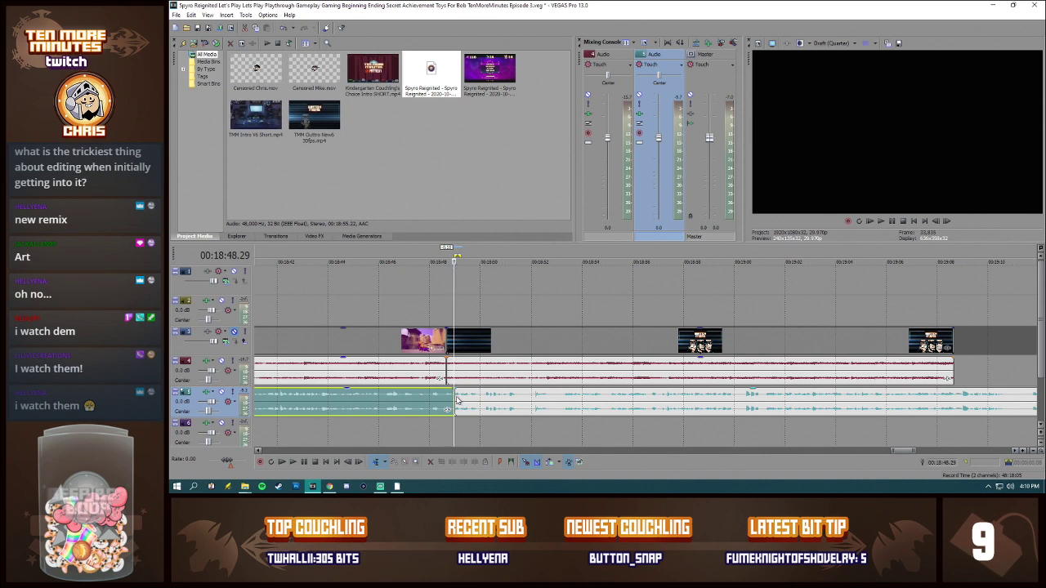
pyautogui.click(462, 399)
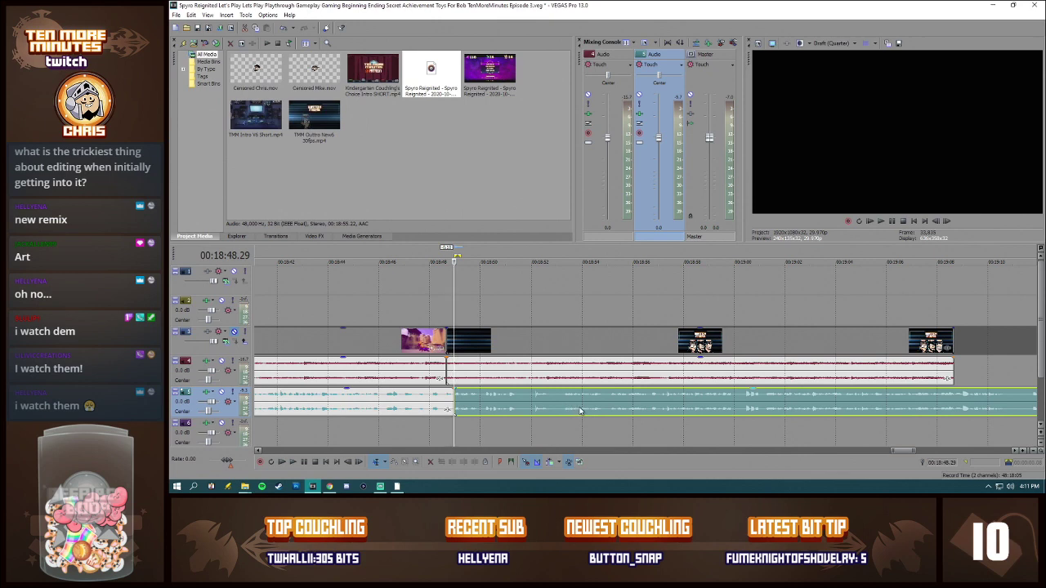
pyautogui.press('space')
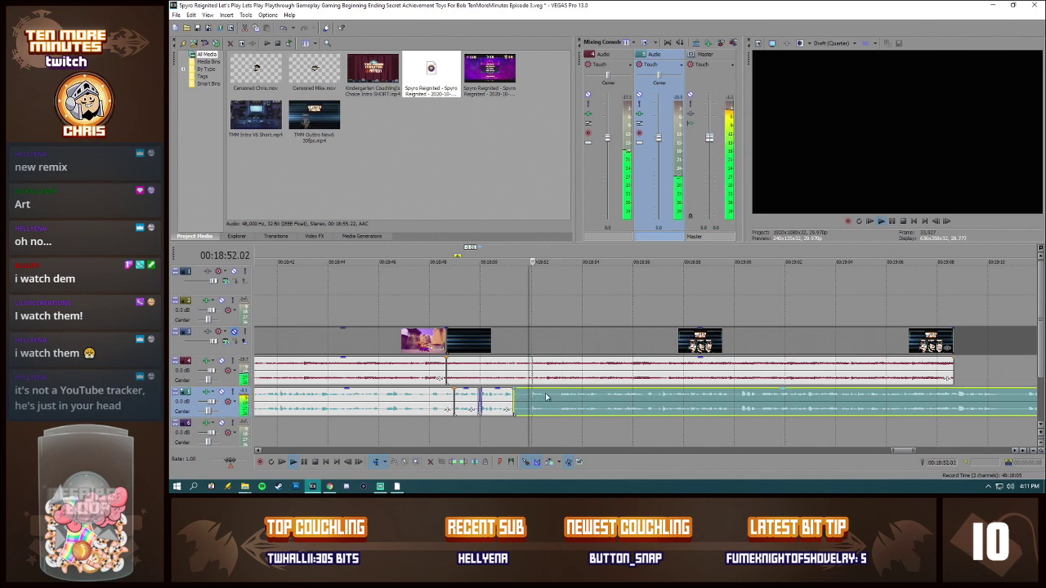
pyautogui.click(525, 398)
pyautogui.press('Delete')
pyautogui.moveTo(549, 398)
pyautogui.mouseDown()
pyautogui.moveTo(533, 399)
pyautogui.moveTo(563, 401)
pyautogui.moveTo(551, 400)
pyautogui.mouseUp()
# Step: Split the commentary on both sides of the short section near 00:18:52, delete that section, and close the gap
pyautogui.click(533, 399)
pyautogui.press('s')
pyautogui.click(544, 399)
pyautogui.press('s')
pyautogui.click(538, 400)
pyautogui.press('Delete')
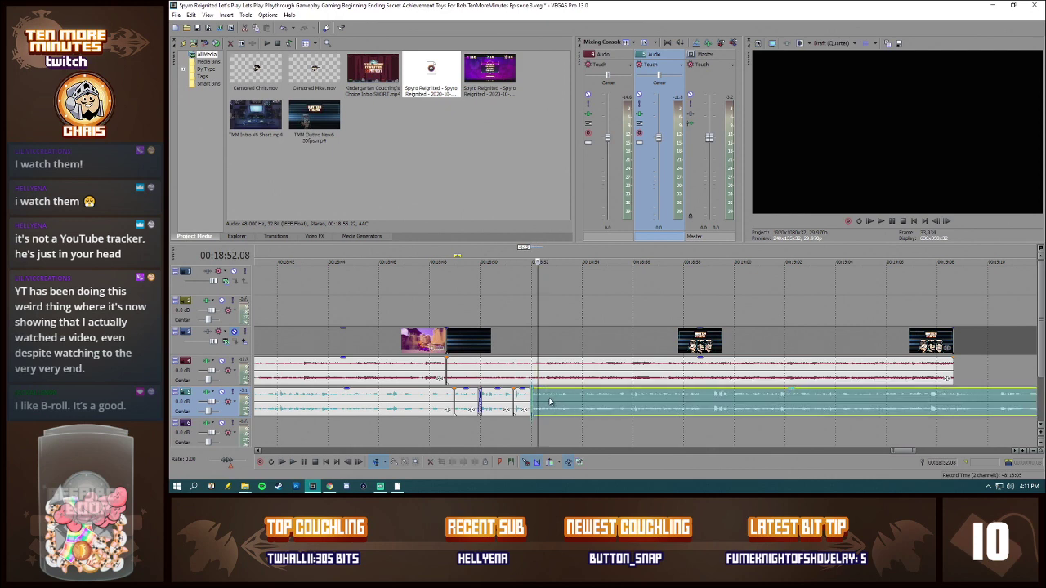
# Step: Play the commentary from 00:18:51.09 and split it at about 00:18:53.22
pyautogui.click(513, 398)
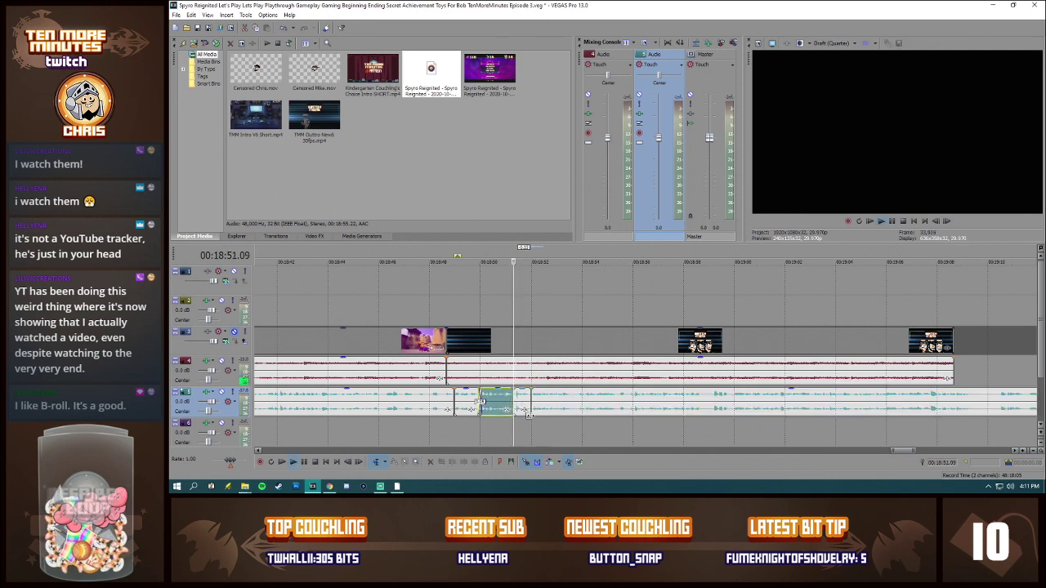
pyautogui.press('space')
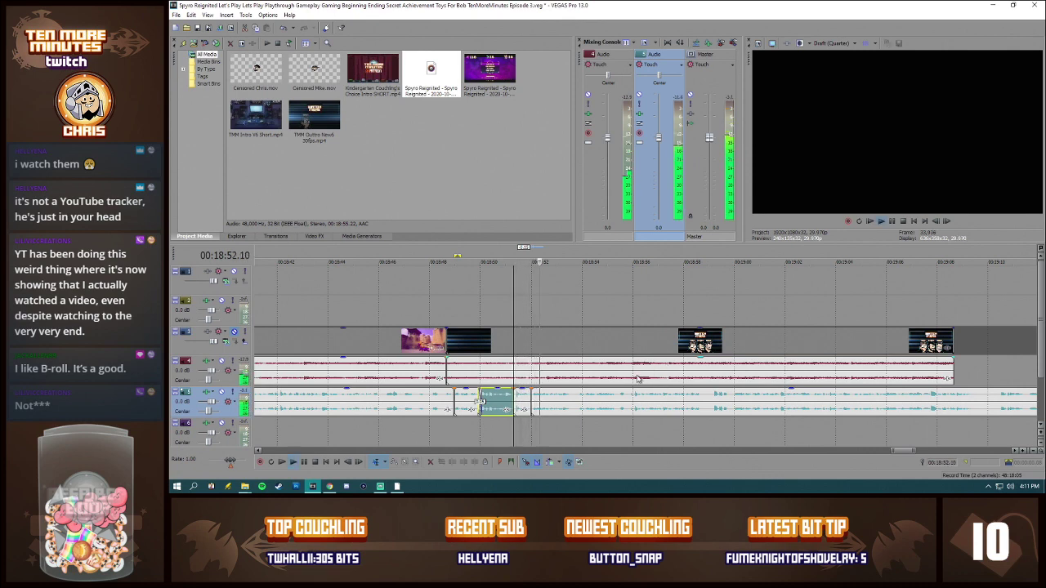
pyautogui.click(579, 401)
pyautogui.press('s')
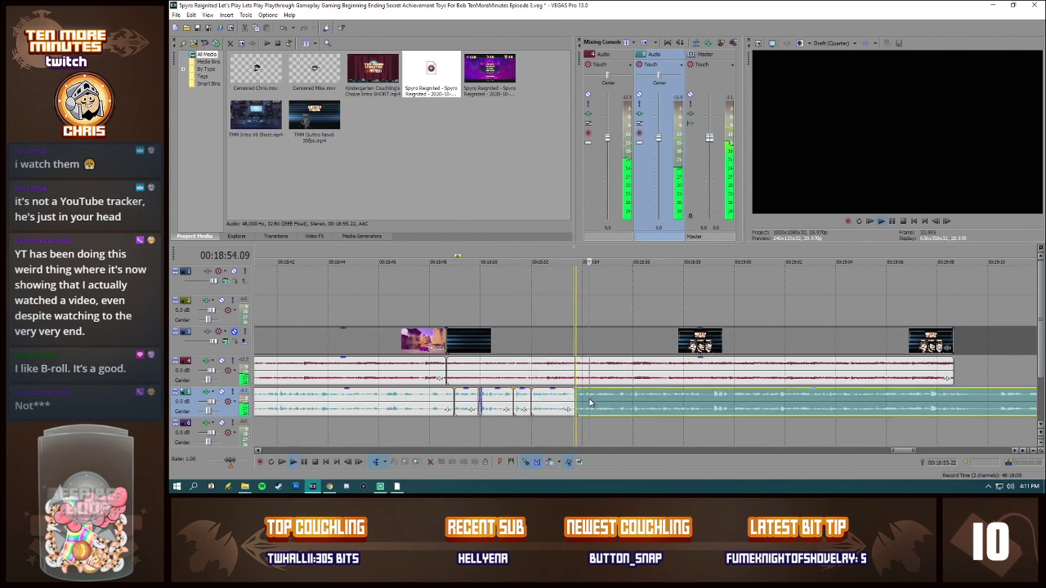
# Step: Split the commentary on both sides of the short section near 00:18:58.29, delete that section, and close the gap
pyautogui.click(698, 397)
pyautogui.press('s')
pyautogui.click(708, 397)
pyautogui.press('s')
pyautogui.click(705, 394)
pyautogui.press('Delete')
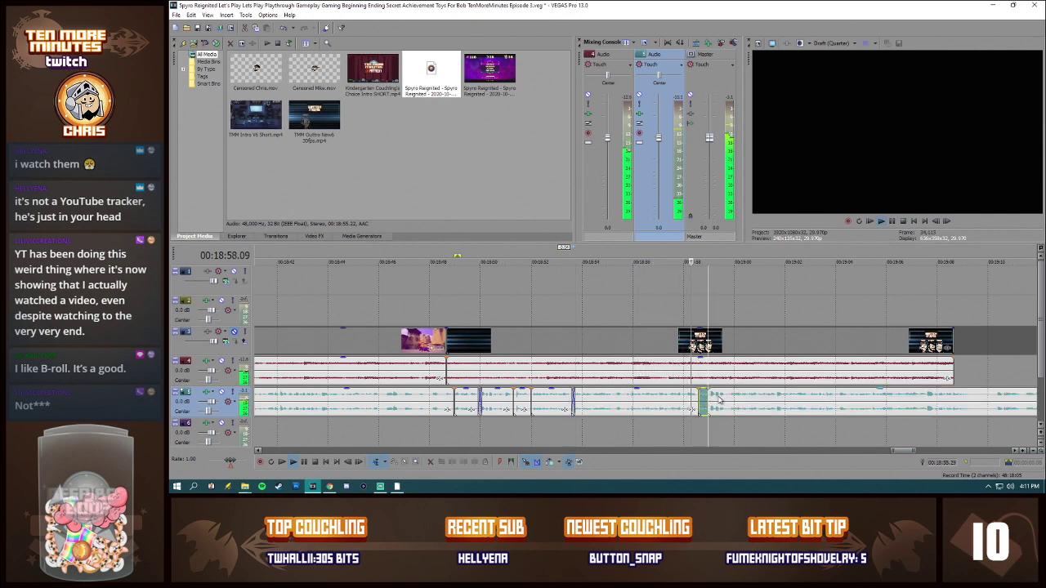
# Step: Split the commentary at about 00:18:59.19, cut the unwanted piece there, and close the gap with a slight overlap
pyautogui.click(717, 399)
pyautogui.click(718, 401)
pyautogui.press('s')
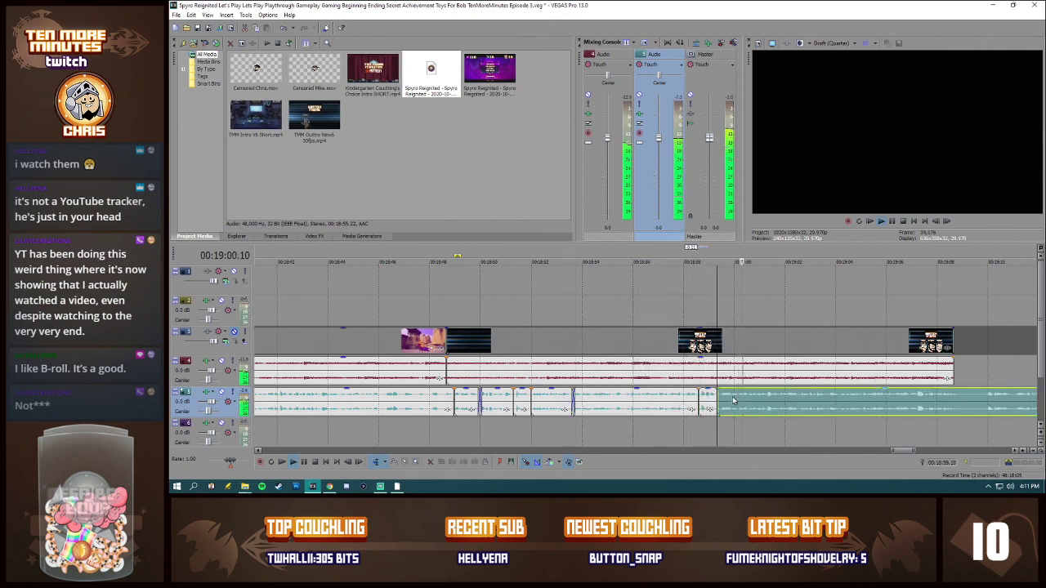
pyautogui.doubleClick(734, 400)
pyautogui.click(729, 401)
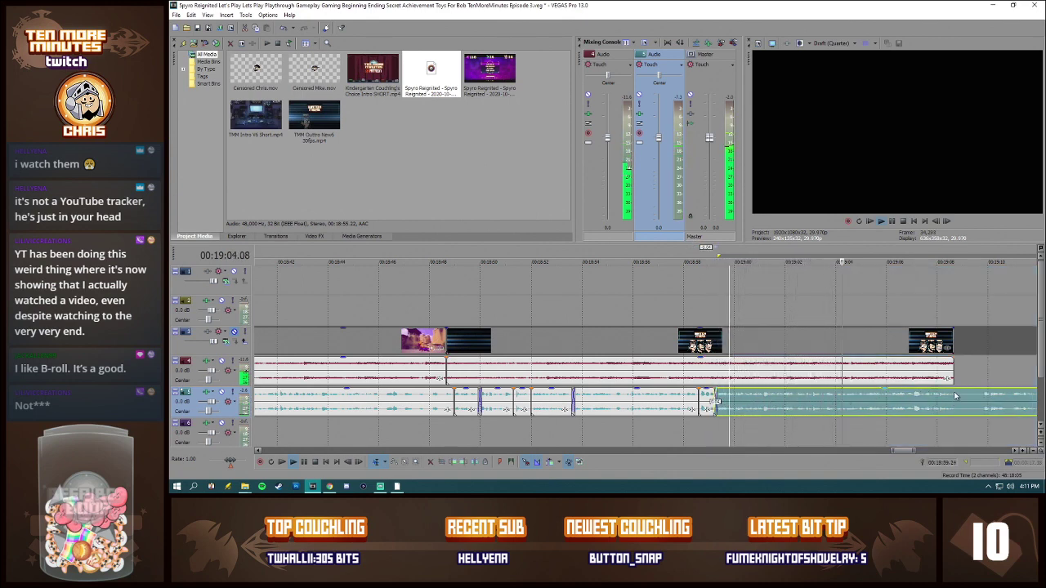
# Step: Split the commentary just past the outro's end, delete the remainder, and trim its end back to about 00:19:08.22
pyautogui.scroll(2, 960, 404)
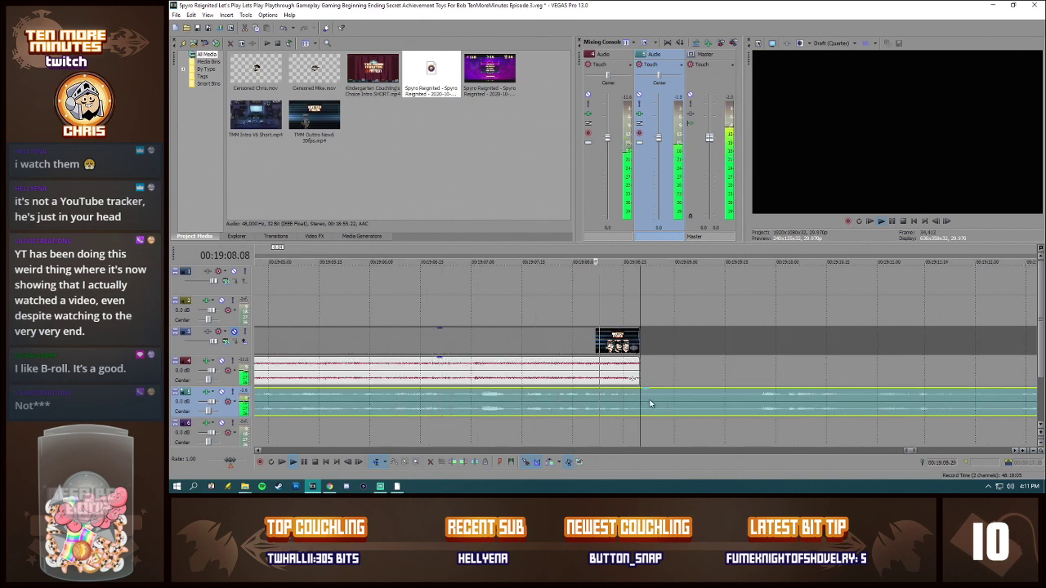
pyautogui.press('s')
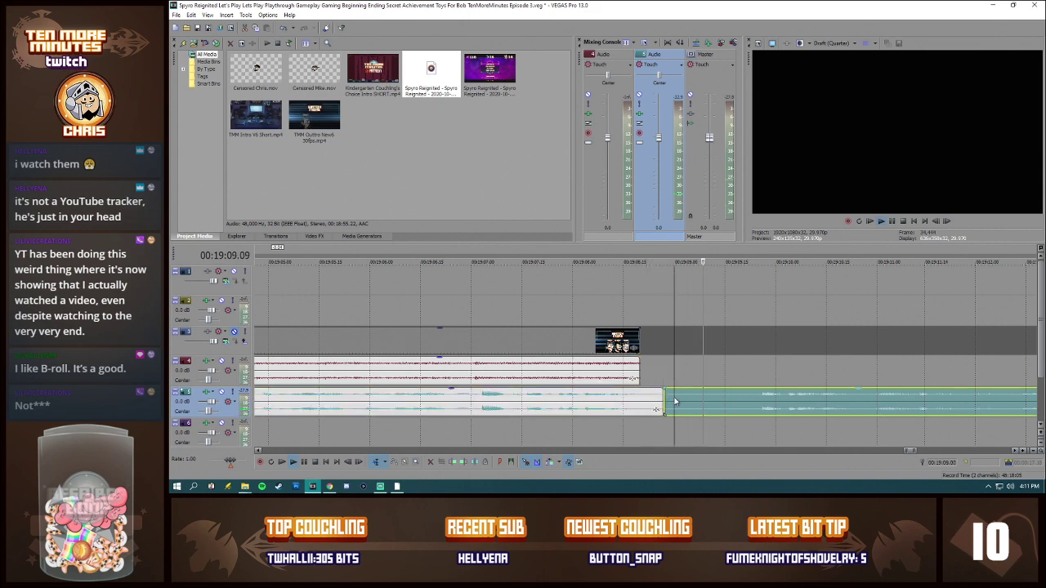
pyautogui.press('Delete')
pyautogui.click(646, 402)
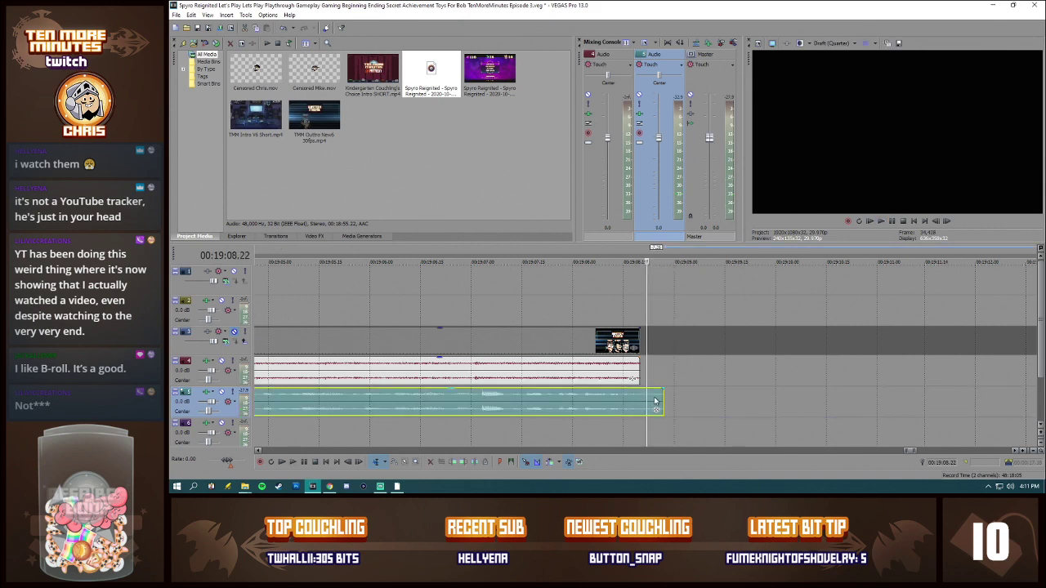
pyautogui.press('s')
pyautogui.click(655, 402)
pyautogui.press('Delete')
# Step: Play the timeline from 00:18:58.03 to check the commentary cuts beneath the outro
pyautogui.scroll(-2, 579, 405)
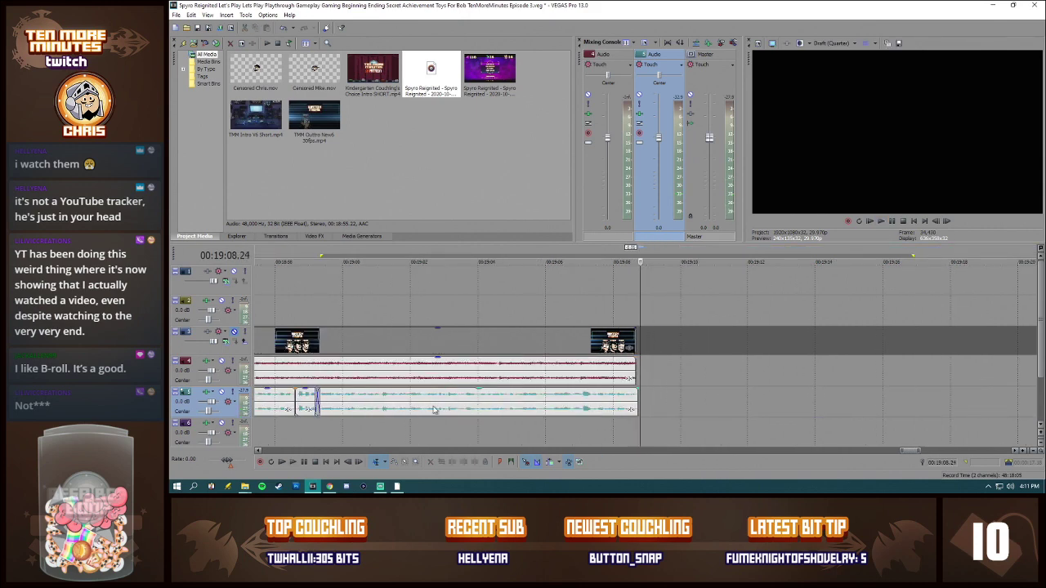
pyautogui.scroll(-2, 435, 408)
pyautogui.click(474, 399)
pyautogui.scroll(3, 491, 398)
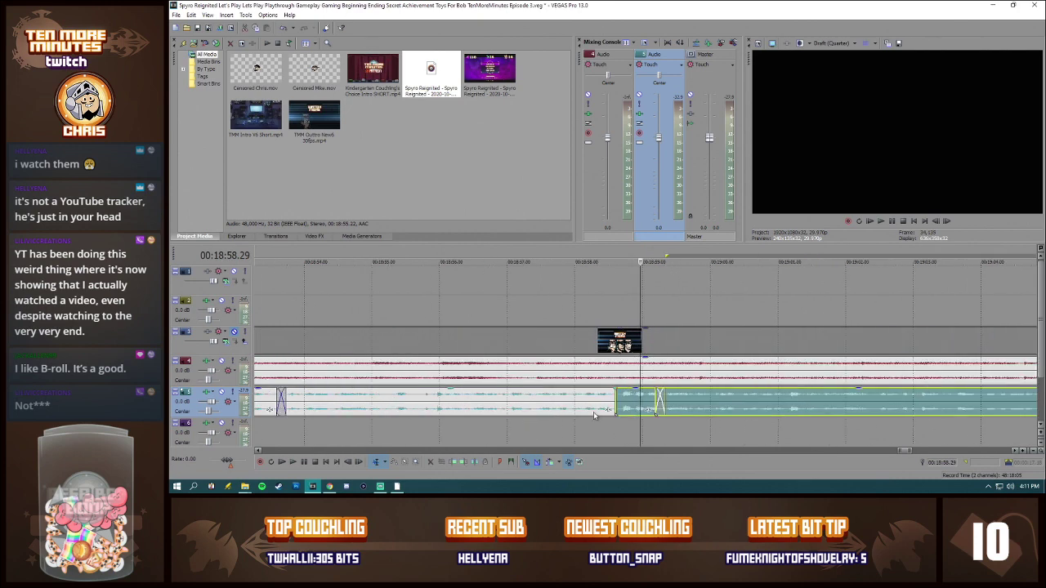
pyautogui.scroll(-2, 582, 404)
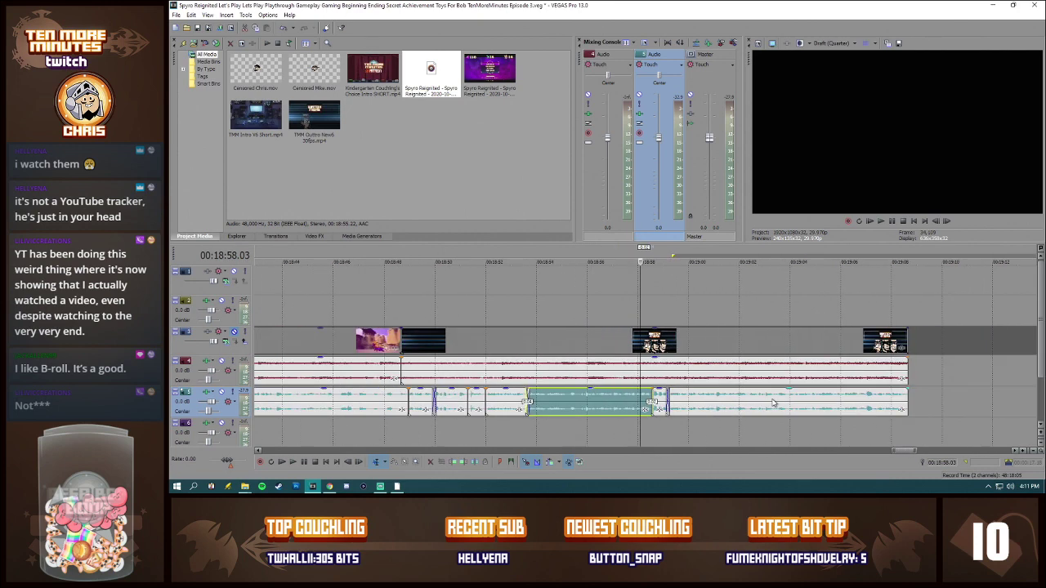
pyautogui.press('space')
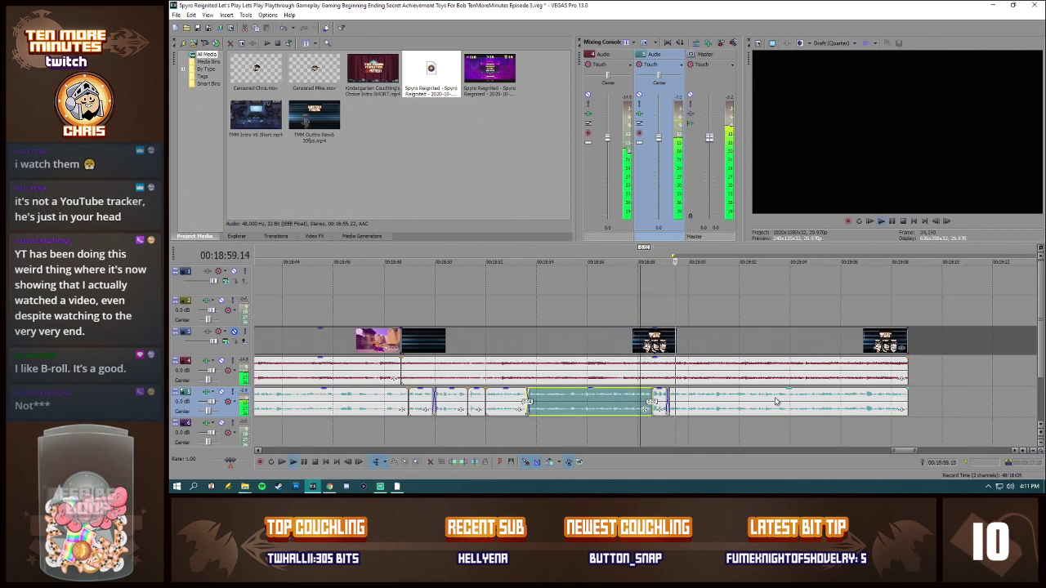
pyautogui.press('space')
pyautogui.scroll(-10, 568, 390)
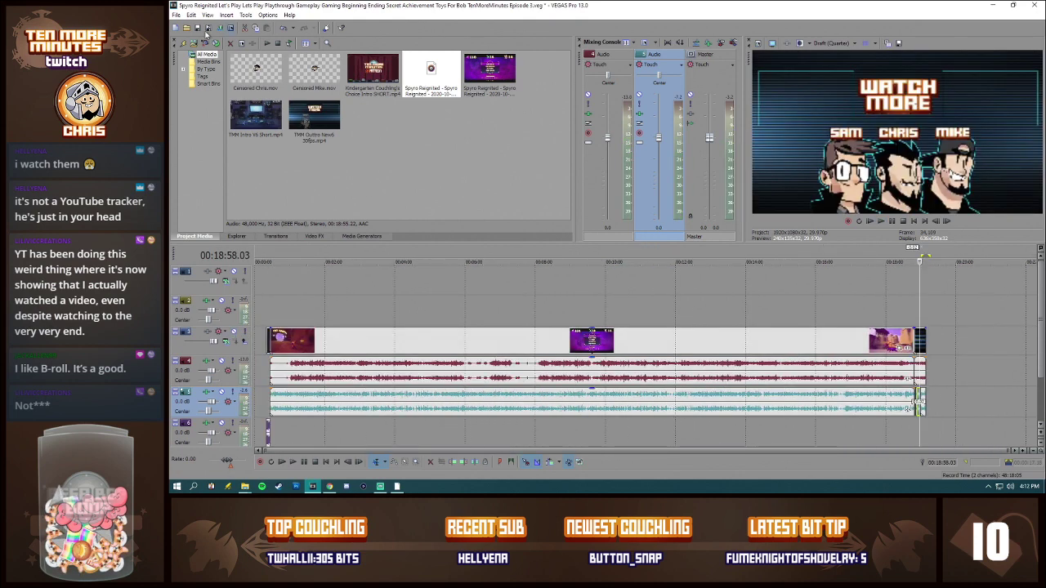
# Step: Save the project as a new copy under the same file name, changing the ending to Episode 4
pyautogui.click(175, 14)
pyautogui.click(204, 69)
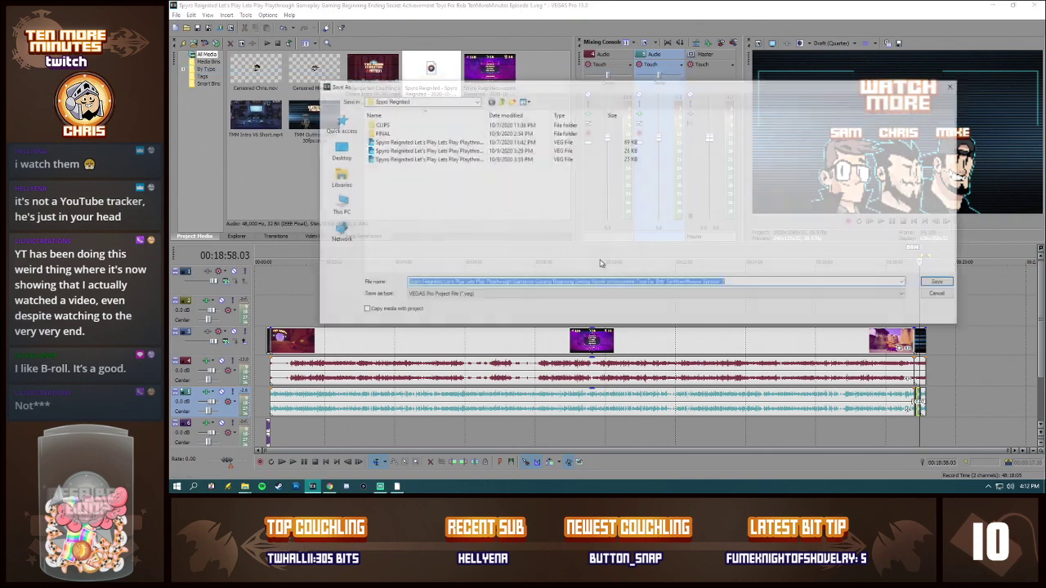
pyautogui.click(736, 284)
pyautogui.press('BackSpace')
pyautogui.write('4')
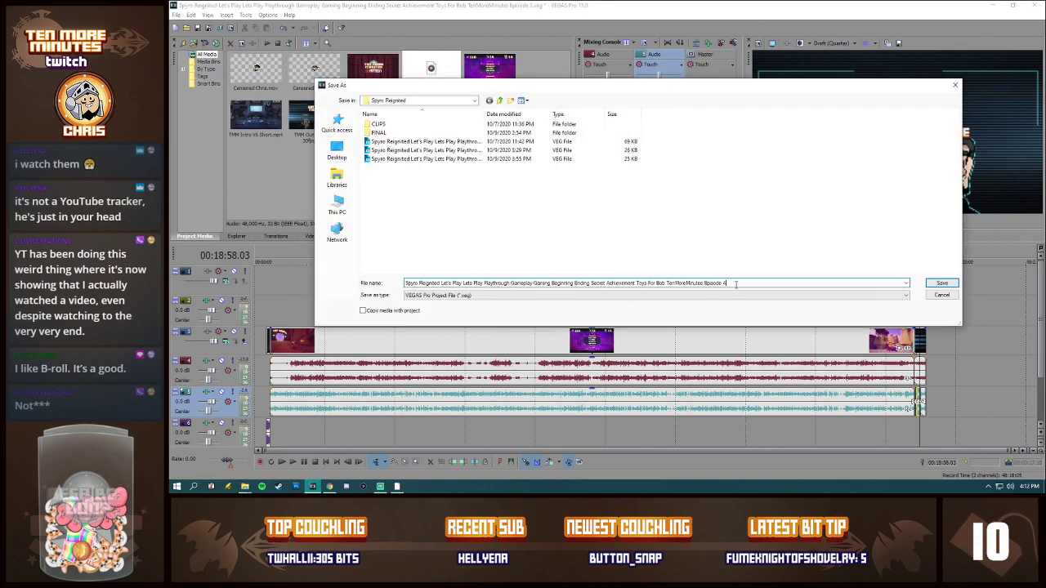
pyautogui.press('Return')
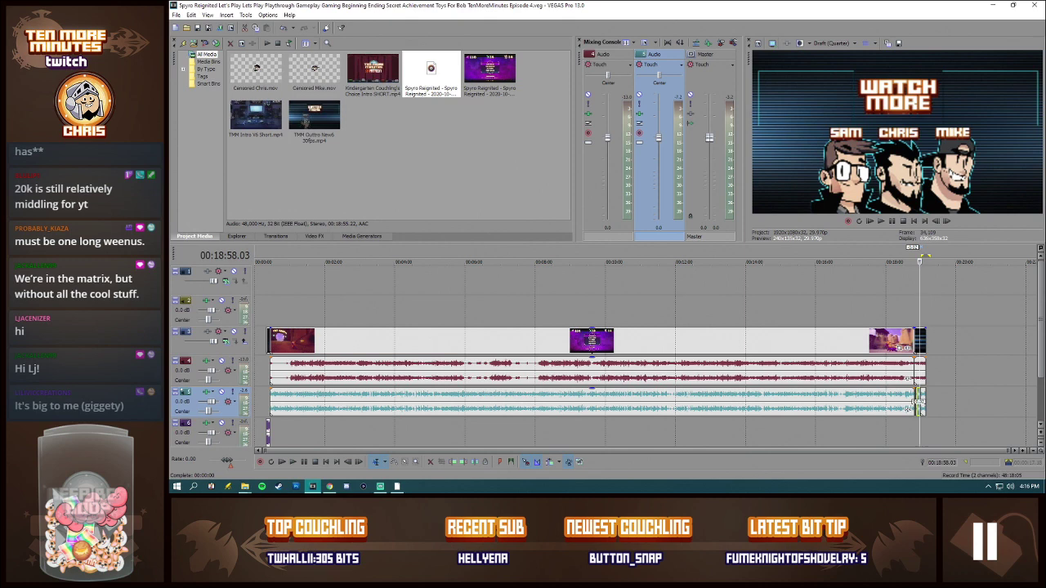
# Step: Switch to the browser, examine TenMoreMinutes' Social Blade statistics and monthly growth graphs, and return to the editor
pyautogui.hotkey('alt', 'Tab')
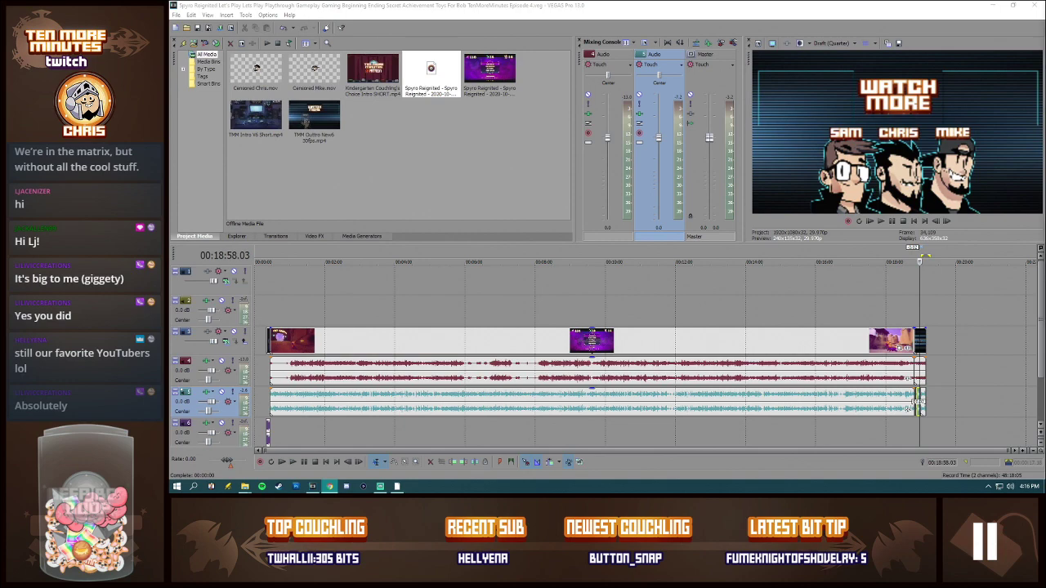
pyautogui.moveTo(1045, 41); pyautogui.dragTo(368, 72)
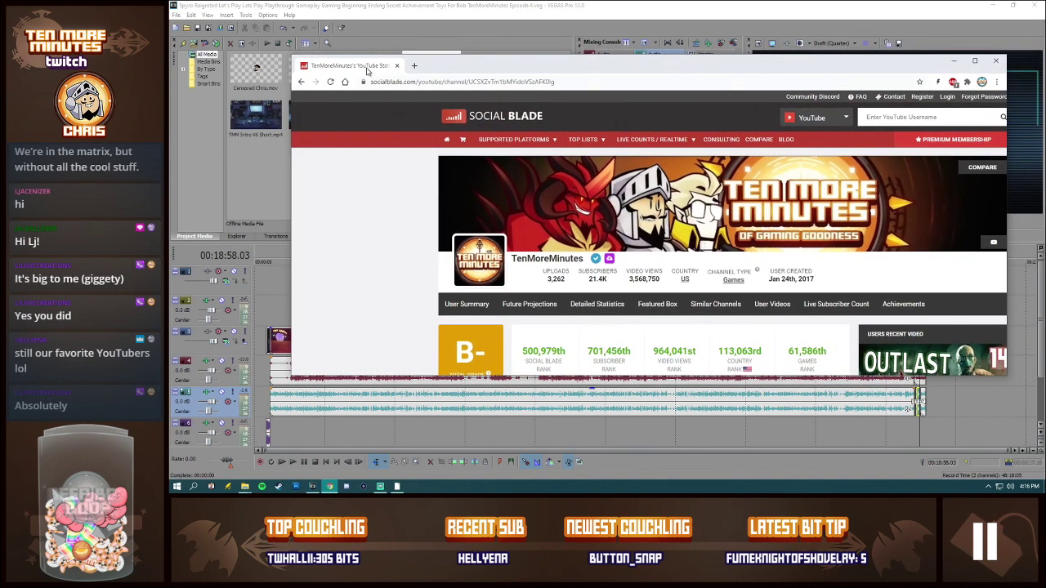
pyautogui.doubleClick(368, 72)
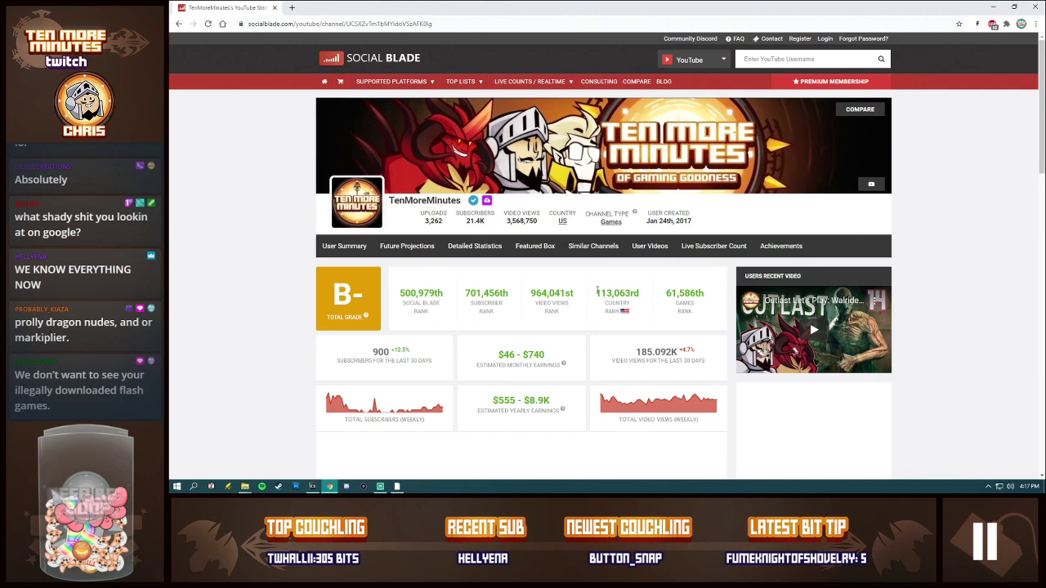
pyautogui.scroll(-1, 671, 288)
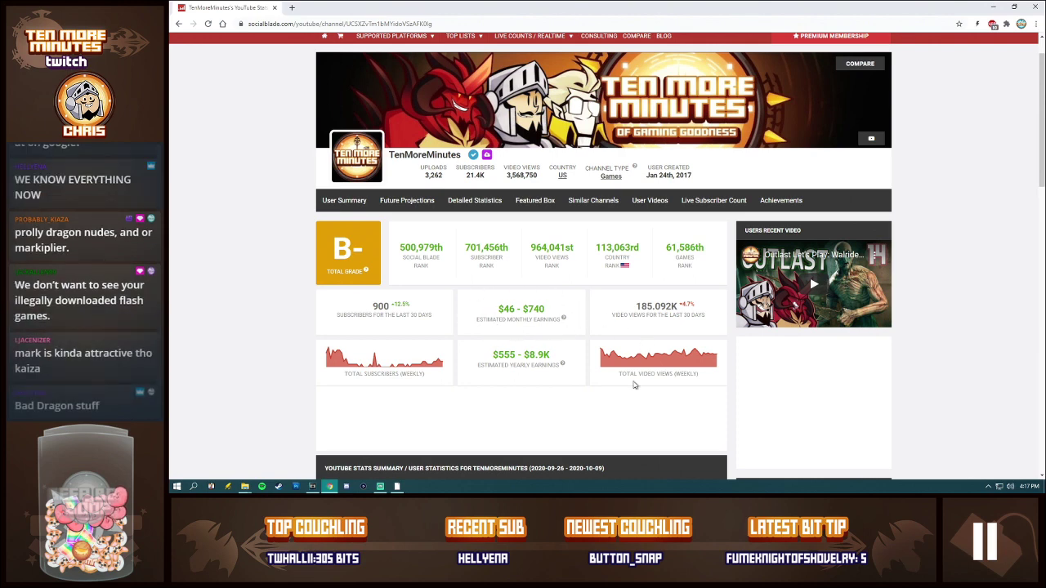
pyautogui.scroll(-3, 686, 374)
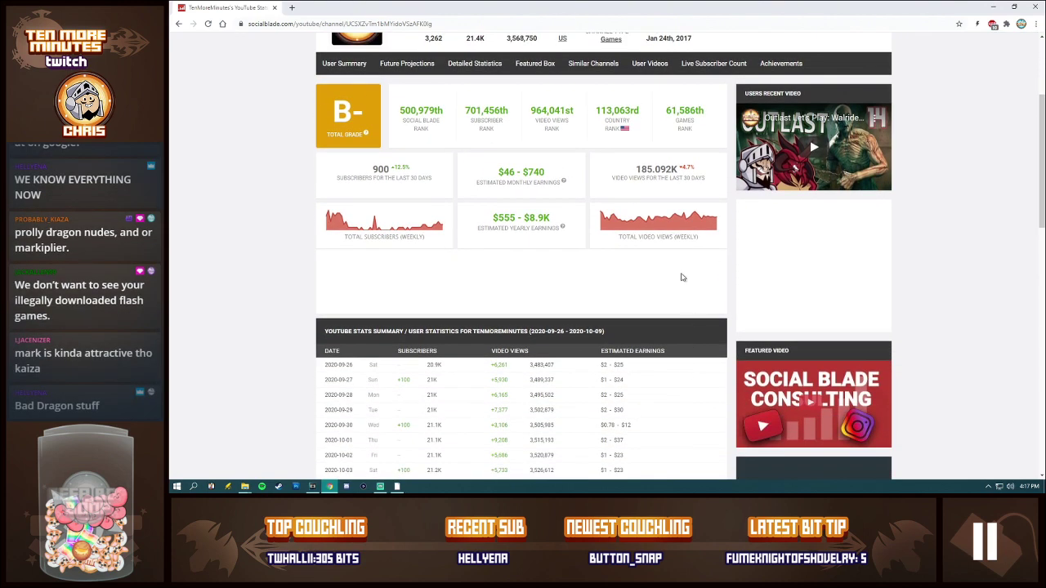
pyautogui.scroll(-2, 242, 272)
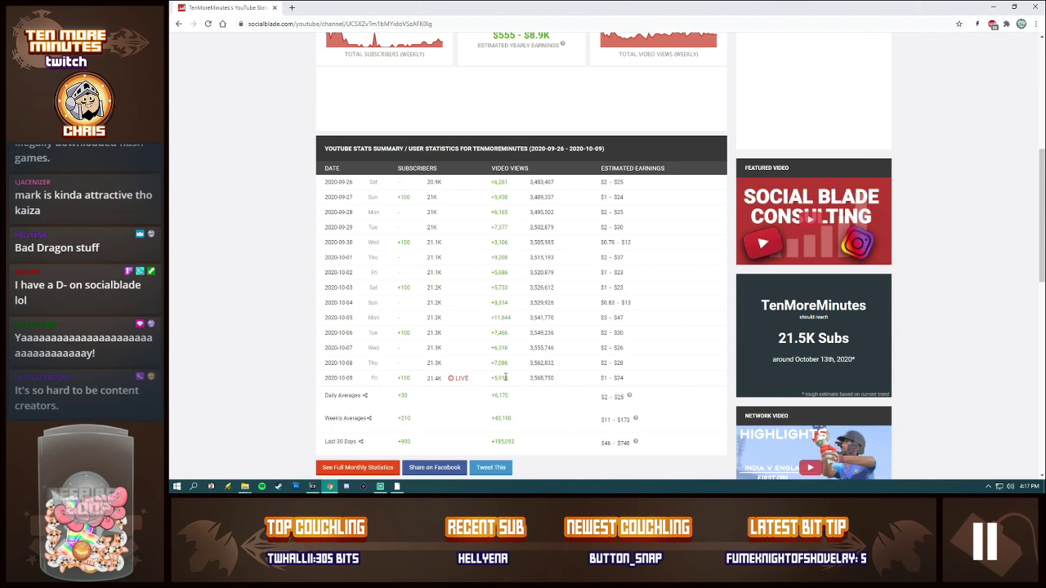
pyautogui.scroll(-1, 327, 348)
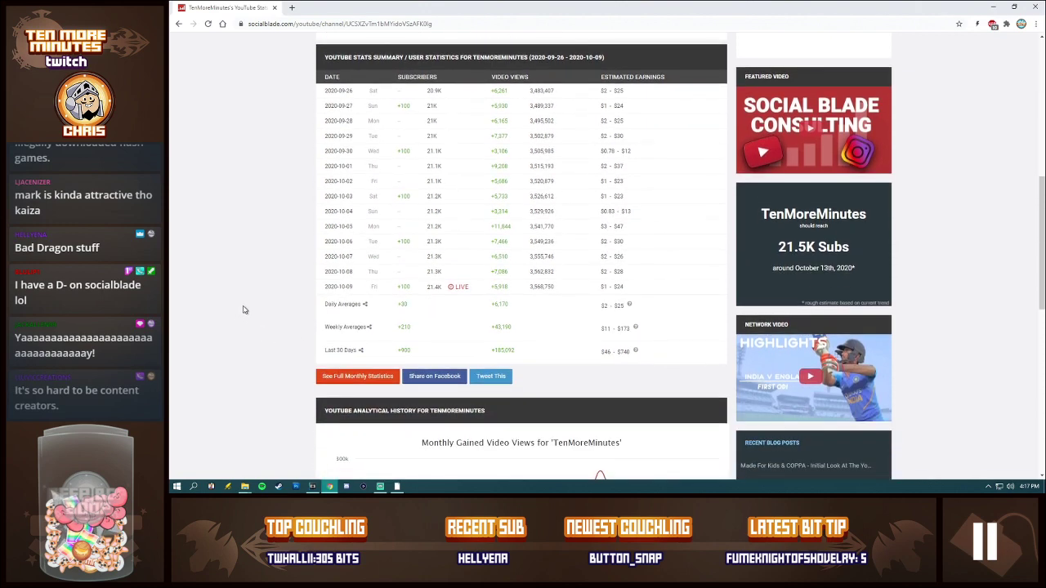
pyautogui.scroll(-3, 273, 311)
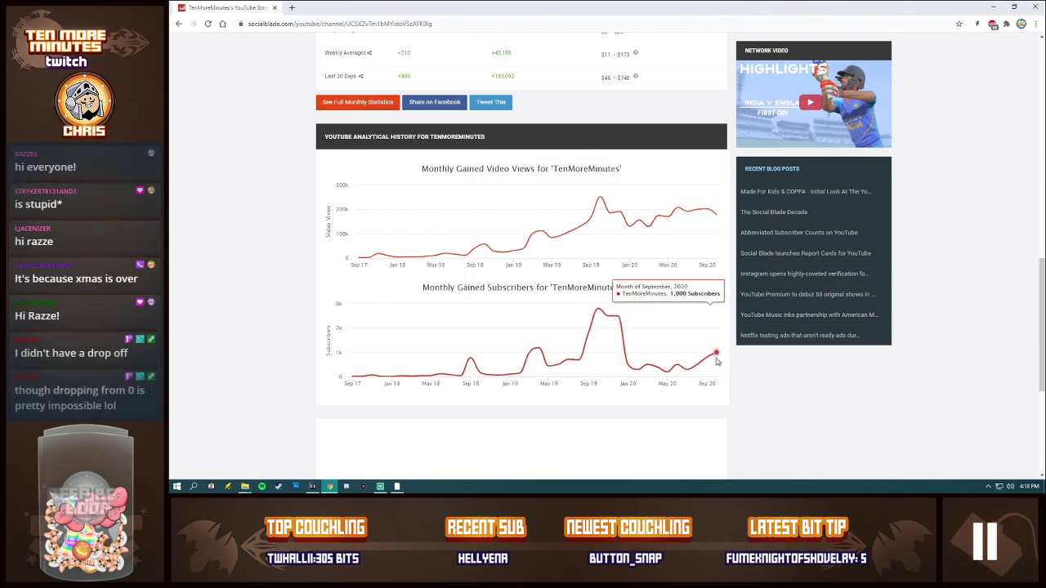
pyautogui.scroll(7, 573, 311)
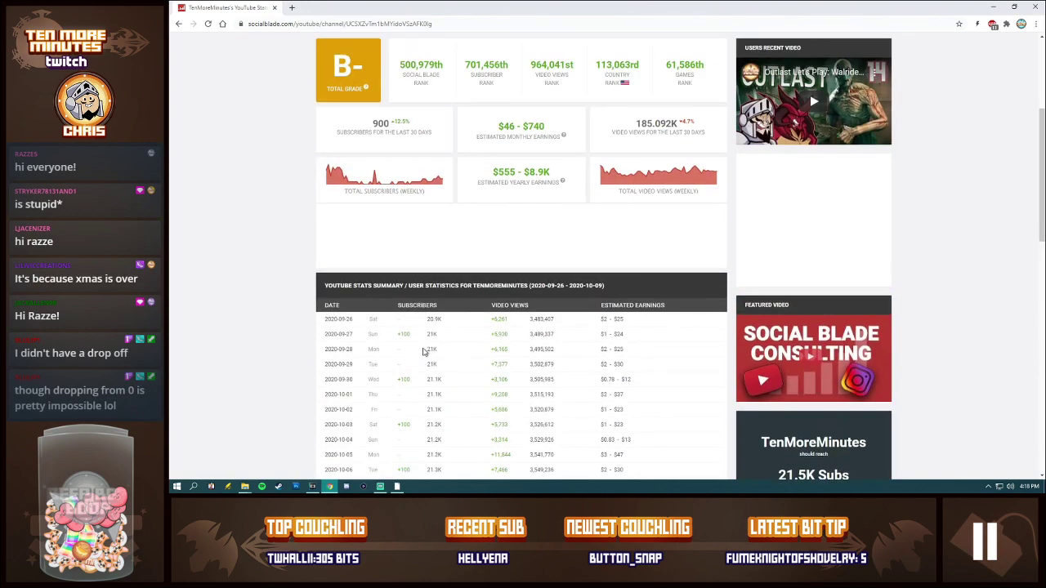
pyautogui.scroll(3, 342, 357)
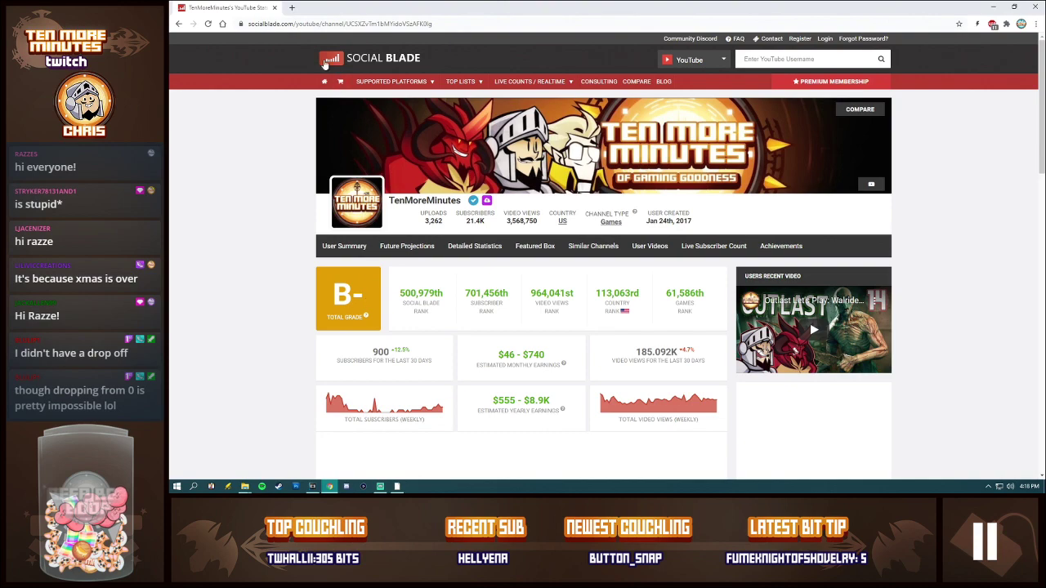
pyautogui.click(993, 7)
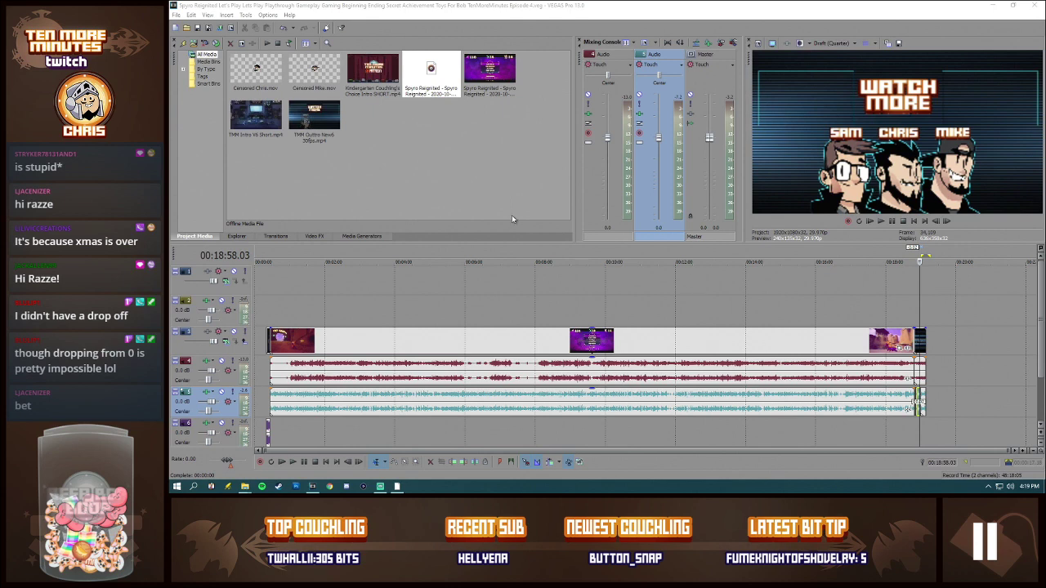
# Step: Remove the previous episode's gameplay video and live commentary from the project media together with their timeline events
pyautogui.click(913, 301)
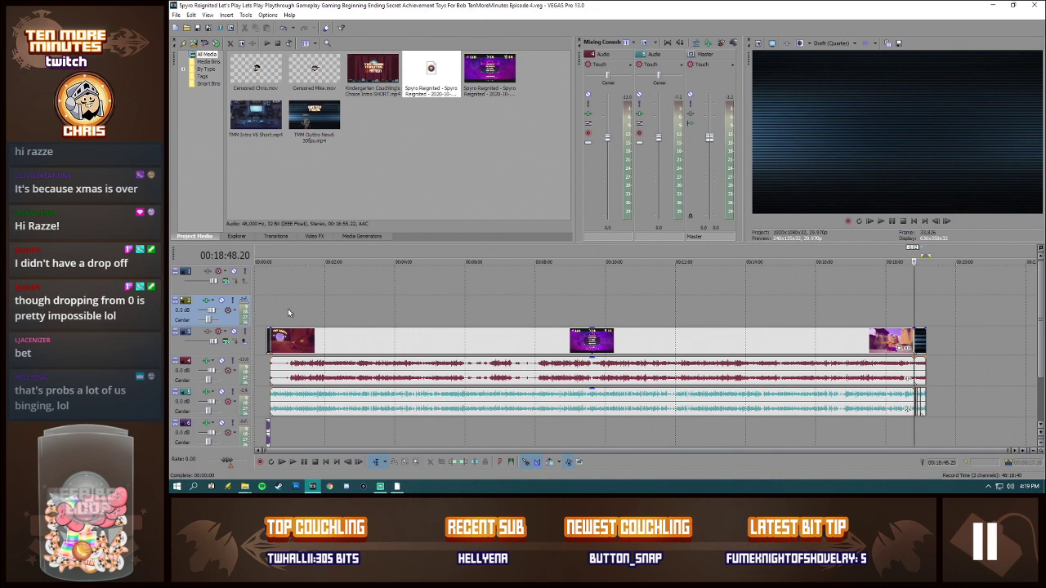
pyautogui.click(477, 74)
pyautogui.keyDown('ctrl'); pyautogui.click(455, 74); pyautogui.keyUp('ctrl')
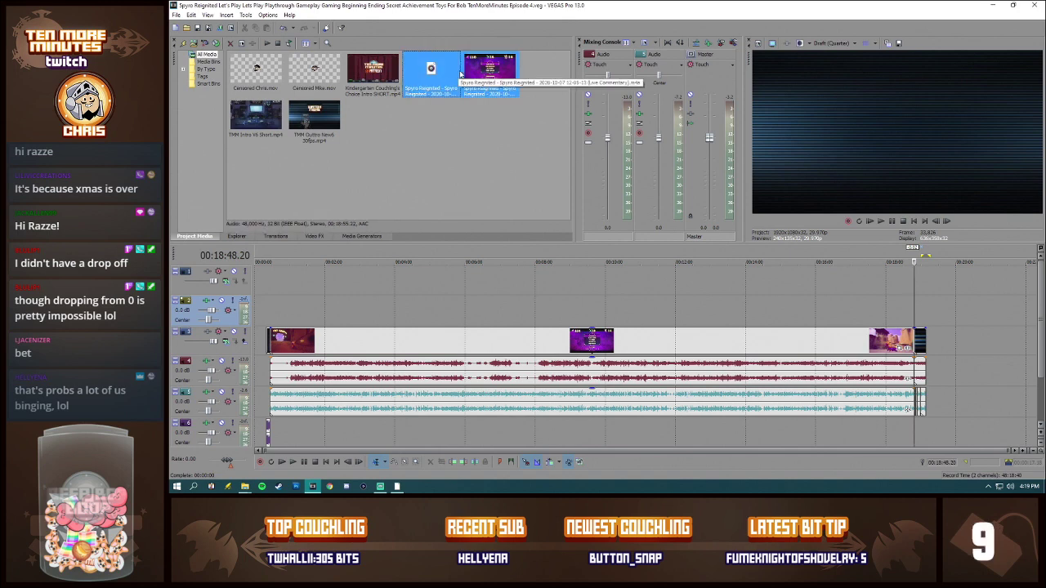
pyautogui.press('Delete')
pyautogui.click(666, 202)
pyautogui.click(465, 140)
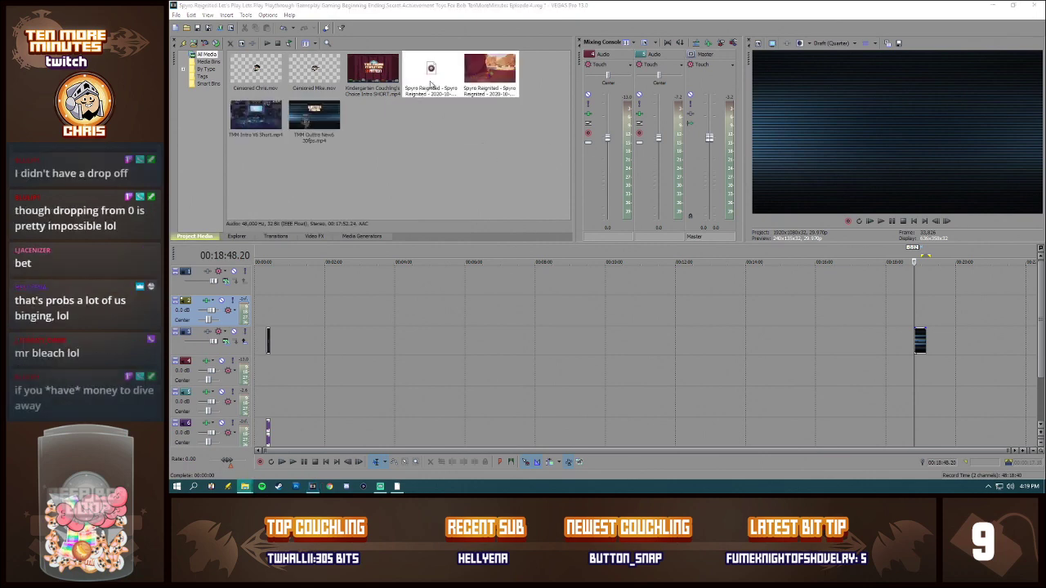
pyautogui.moveTo(493, 88); pyautogui.dragTo(283, 369)
pyautogui.moveTo(412, 86); pyautogui.dragTo(286, 397)
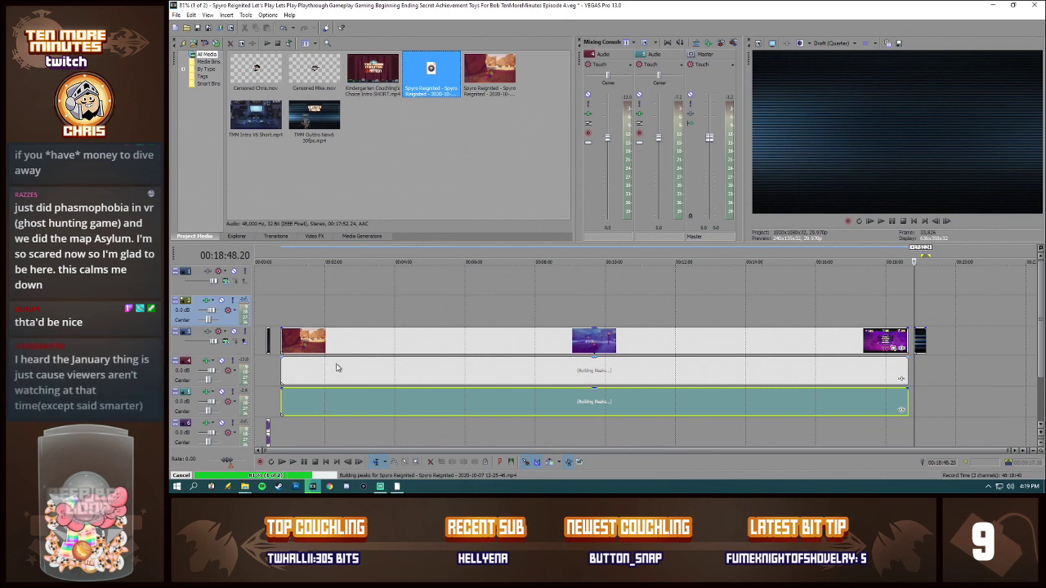
# Step: Disable resampling for the new gameplay video event
pyautogui.click(296, 343)
pyautogui.rightClick(297, 343)
pyautogui.click(327, 333)
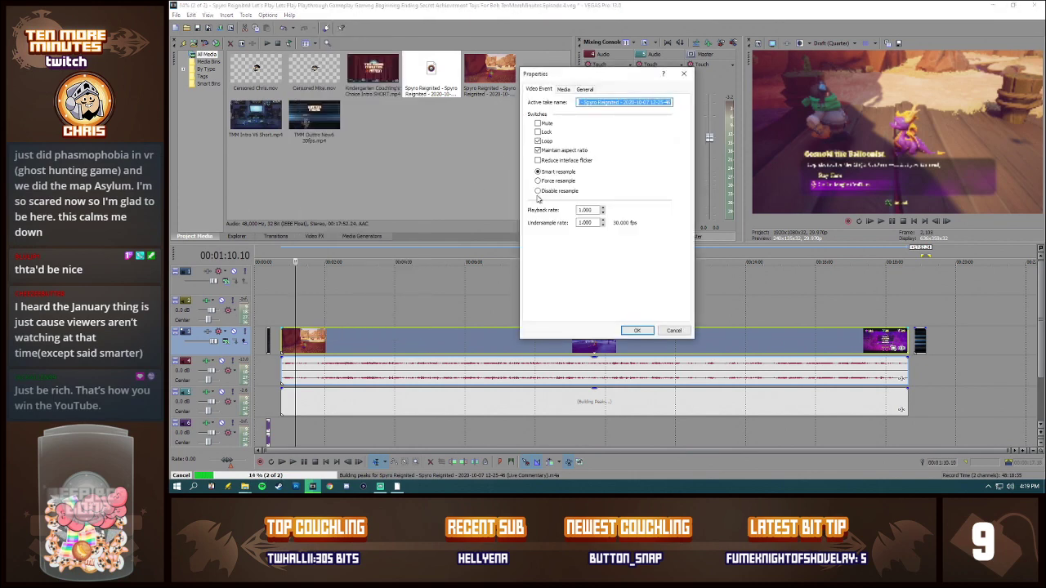
pyautogui.click(637, 330)
# Step: Normalize the game audio event of the new recording
pyautogui.rightClick(420, 373)
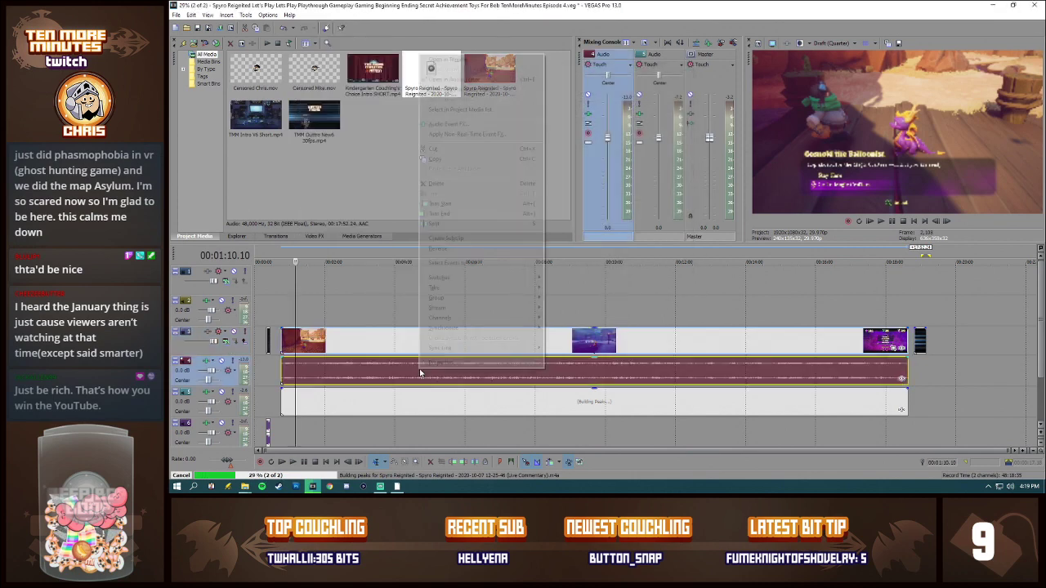
pyautogui.click(441, 362)
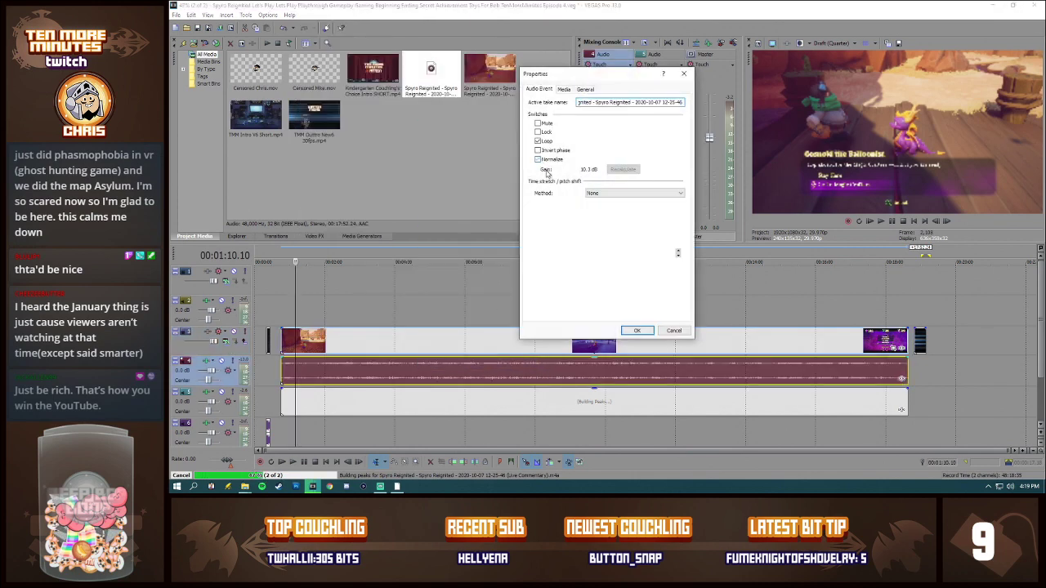
pyautogui.click(637, 330)
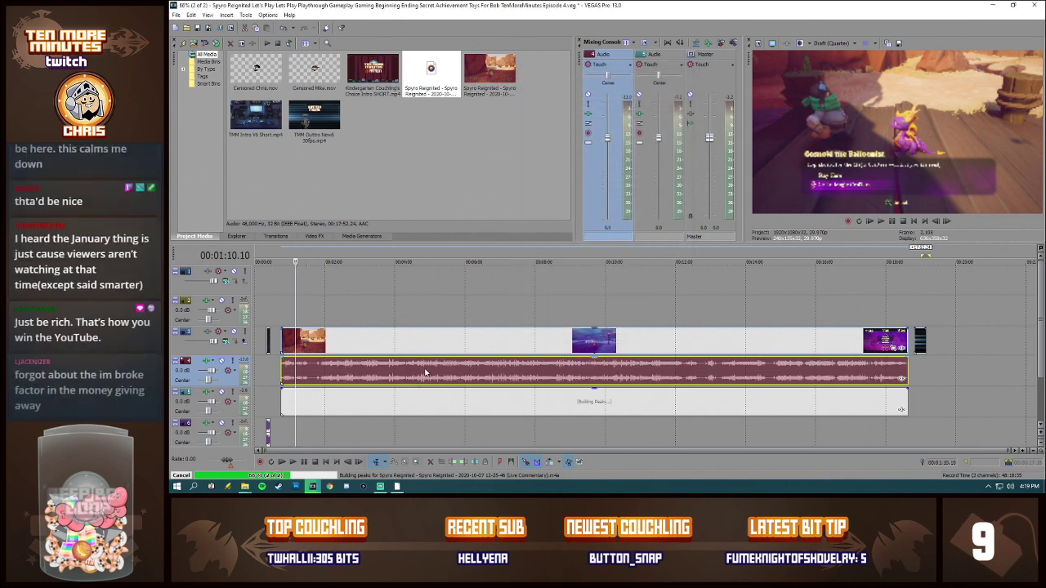
# Step: Normalize the live commentary audio event of the new recording
pyautogui.click(330, 406)
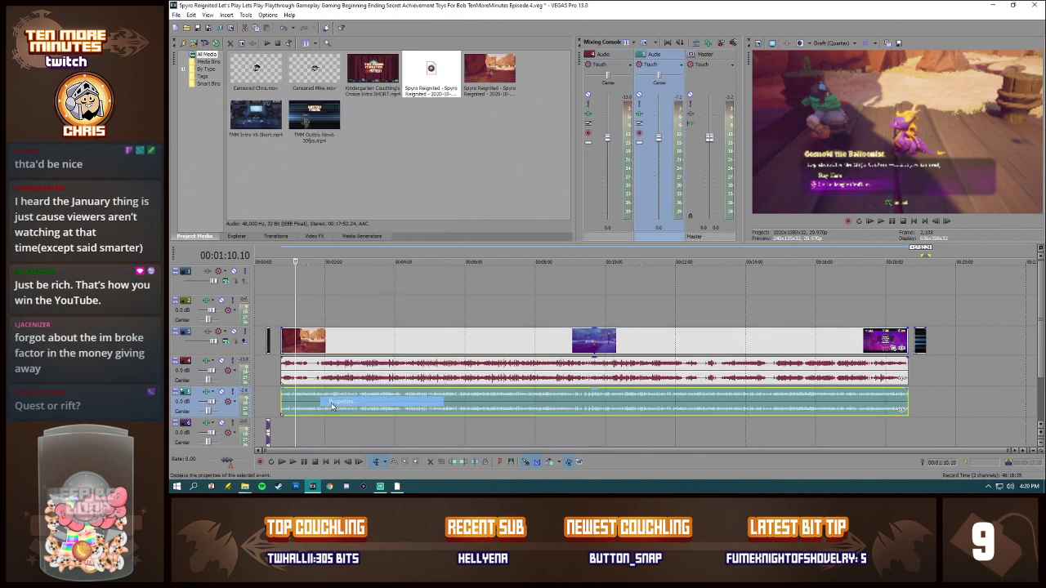
pyautogui.click(332, 406)
pyautogui.click(537, 159)
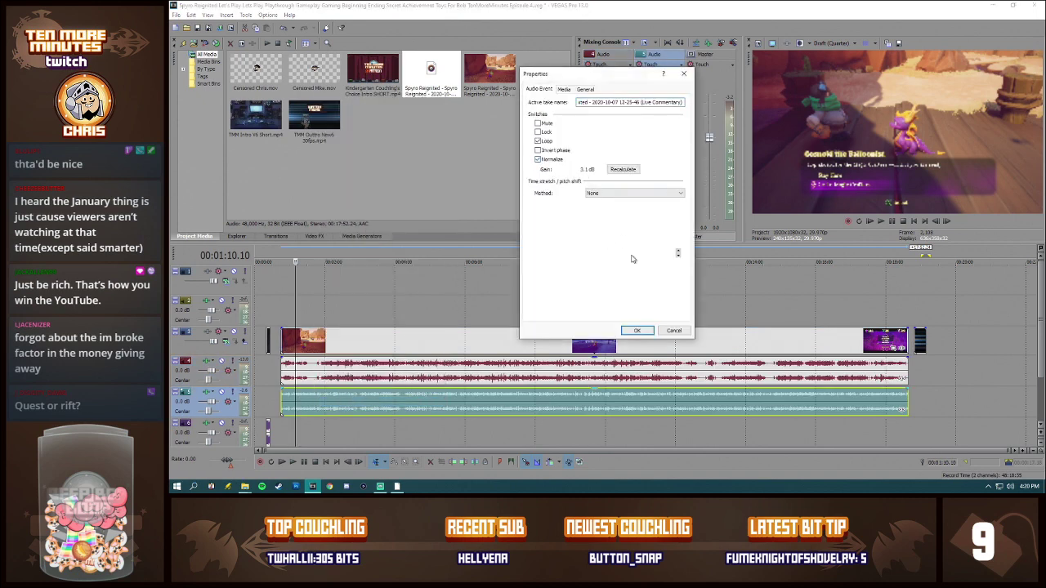
pyautogui.click(636, 331)
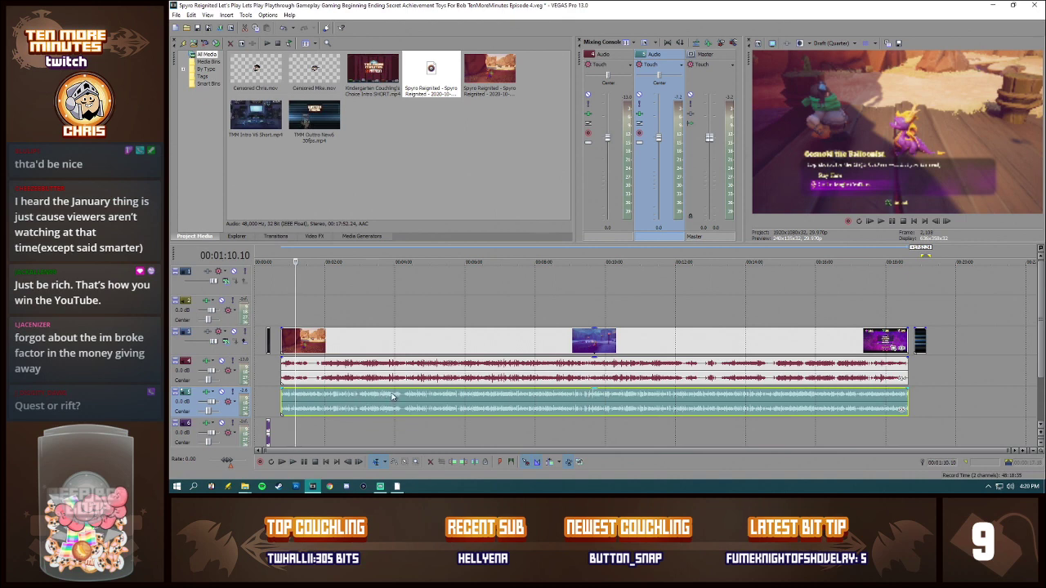
# Step: Split the gameplay video, game audio and commentary at about 00:00:46.29 and delete the opening pieces before the cut
pyautogui.click(285, 372)
pyautogui.scroll(7, 385, 395)
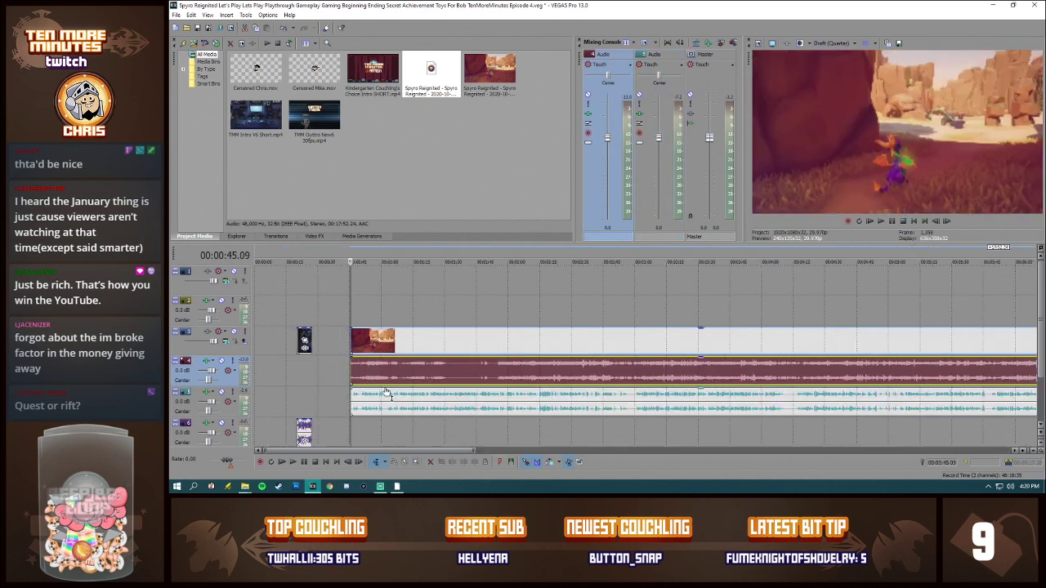
pyautogui.scroll(-3, 588, 384)
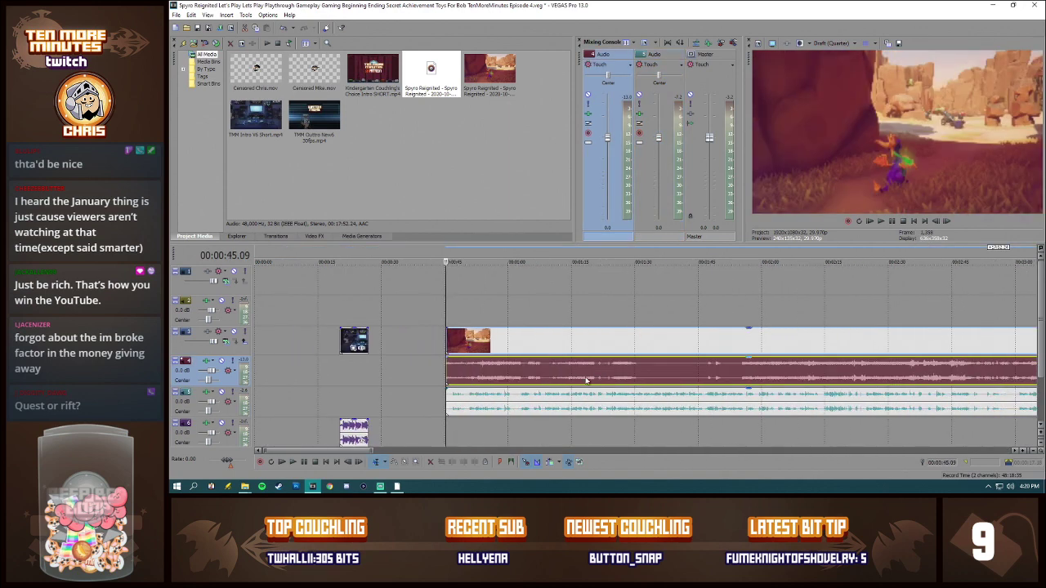
pyautogui.click(467, 381)
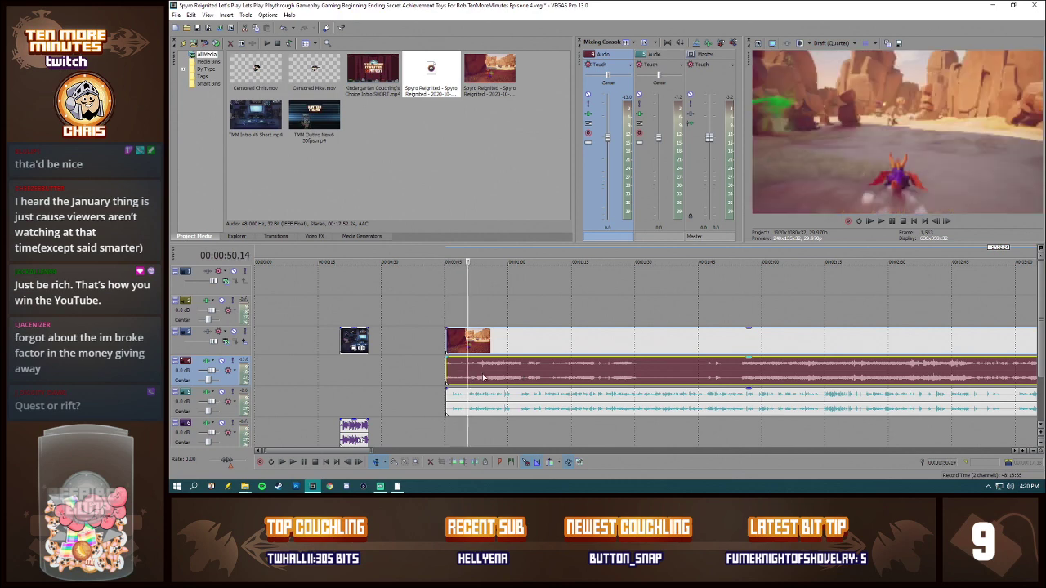
pyautogui.press('space')
pyautogui.scroll(3, 588, 422)
pyautogui.press('space')
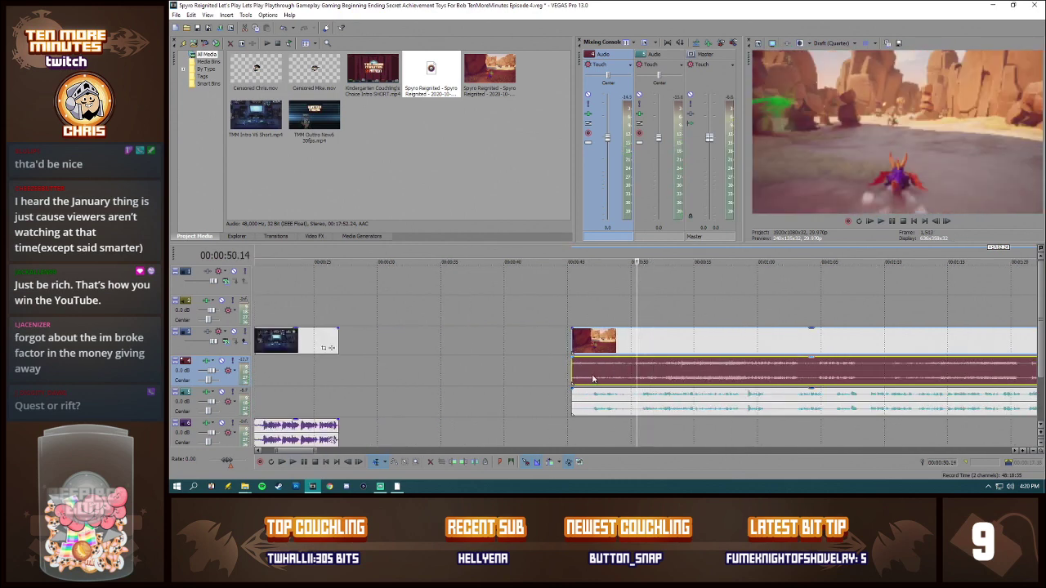
pyautogui.click(592, 378)
pyautogui.press('s')
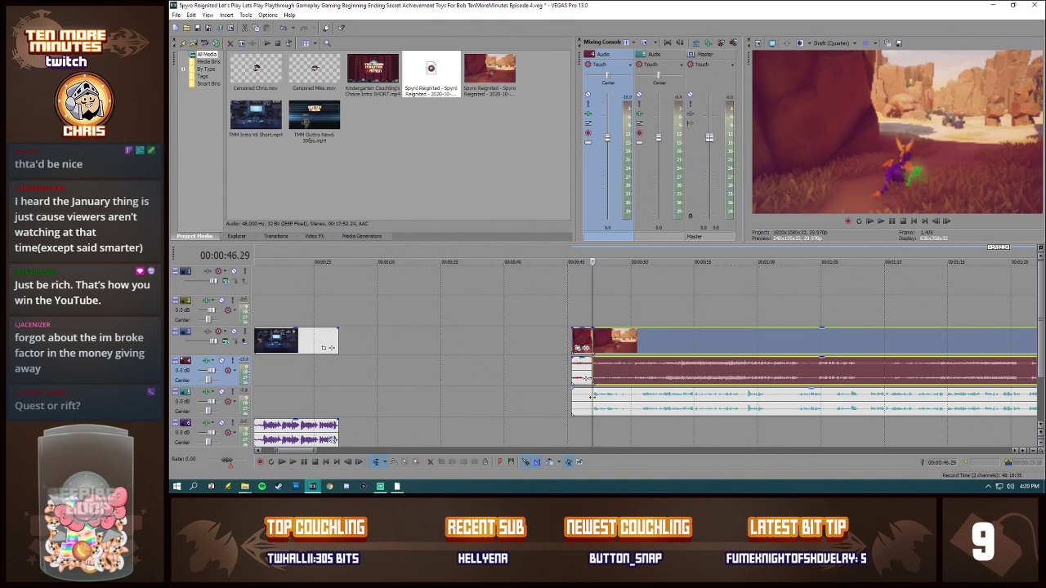
pyautogui.click(582, 400)
pyautogui.press('Delete')
# Step: Move the trimmed gameplay video, game audio and commentary together so they start directly at the end of the intro clip
pyautogui.click(603, 369)
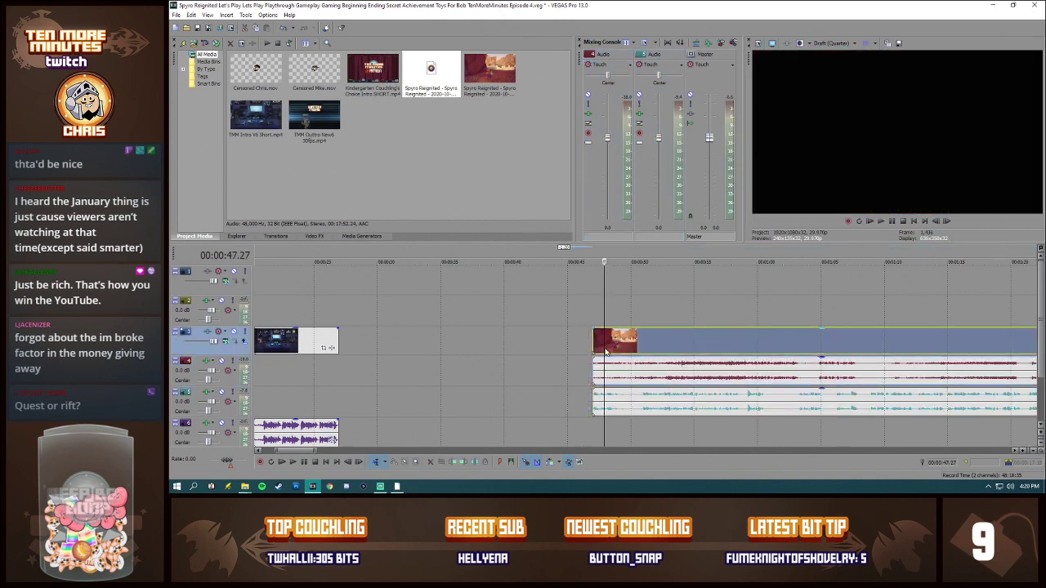
pyautogui.moveTo(628, 368); pyautogui.dragTo(374, 369)
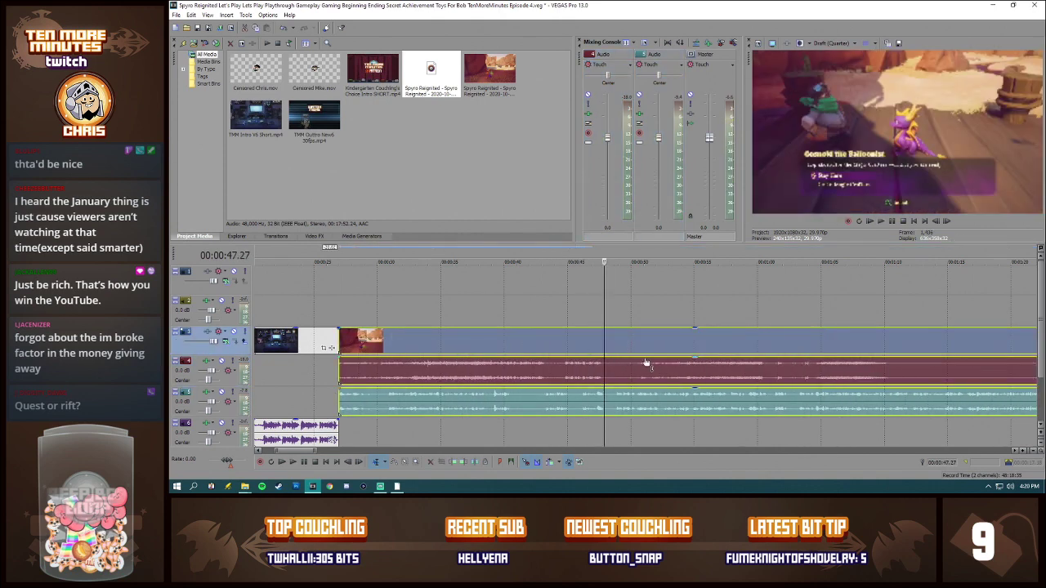
pyautogui.scroll(-5, 427, 365)
# Step: Play back the opening of the gameplay with its commentary and check the flying loading scene around 00:01:29
pyautogui.click(315, 343)
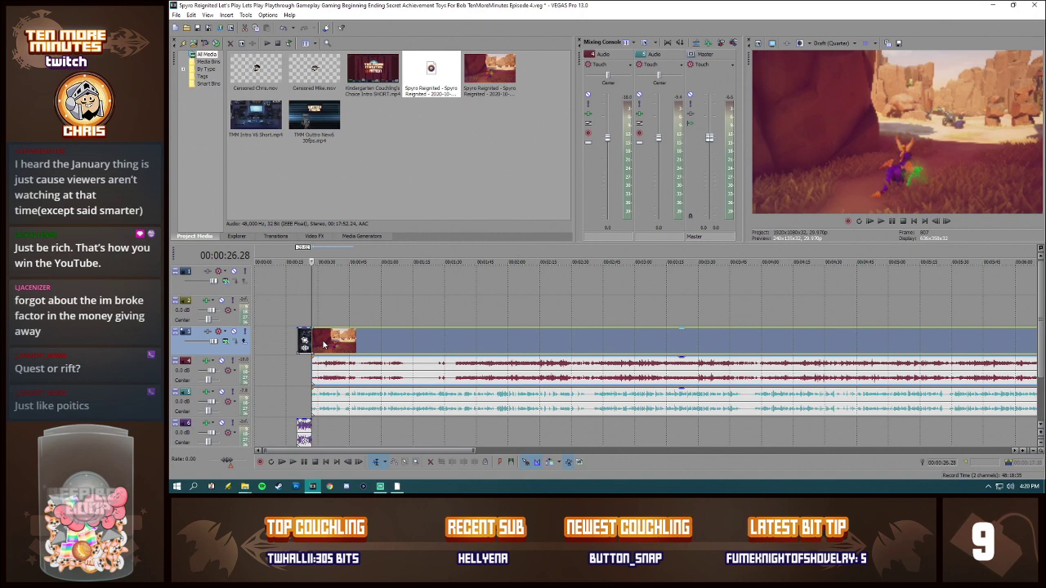
pyautogui.press('space')
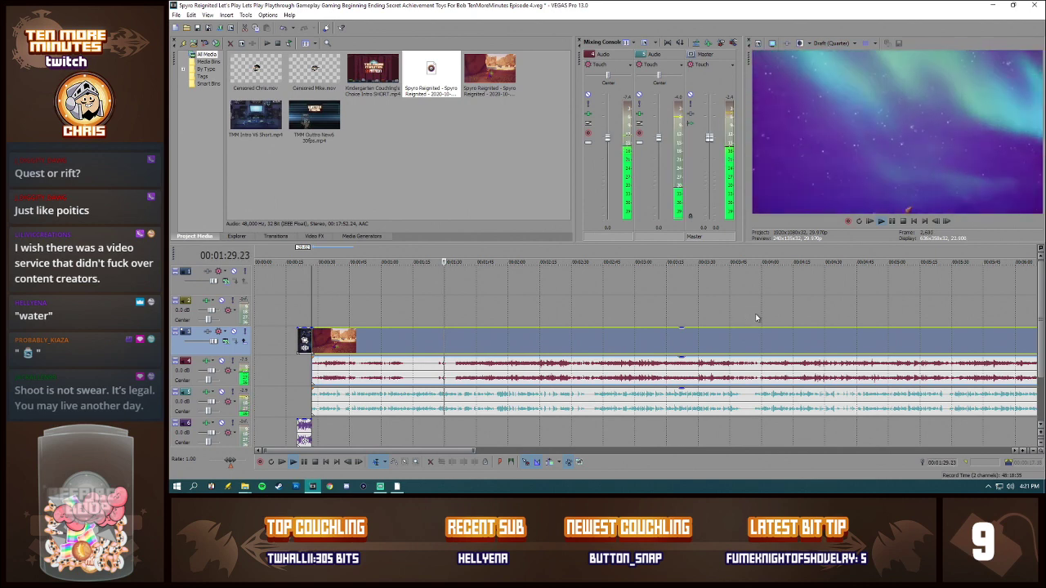
pyautogui.press('Return')
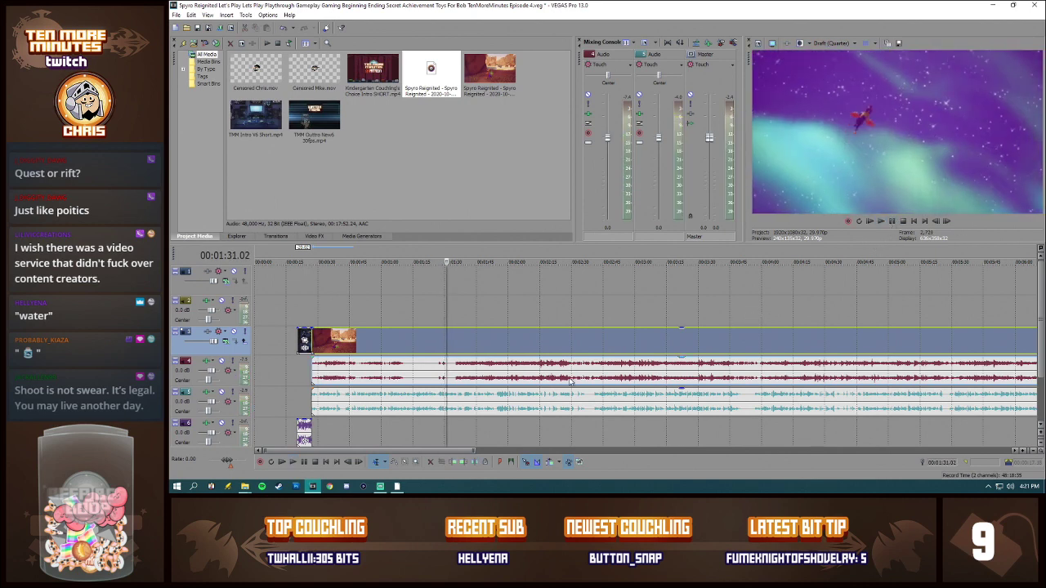
pyautogui.click(440, 372)
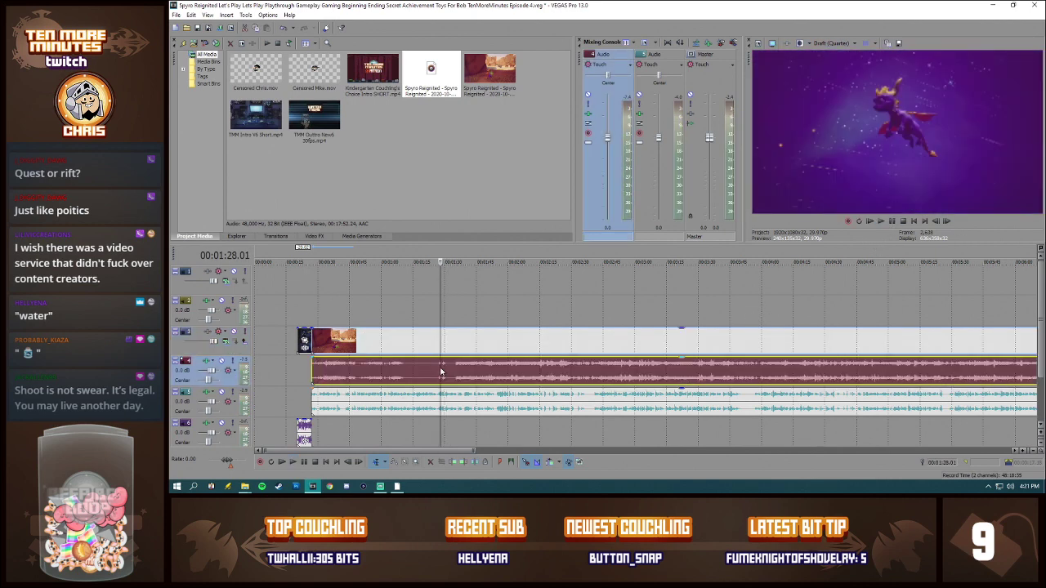
pyautogui.click(443, 371)
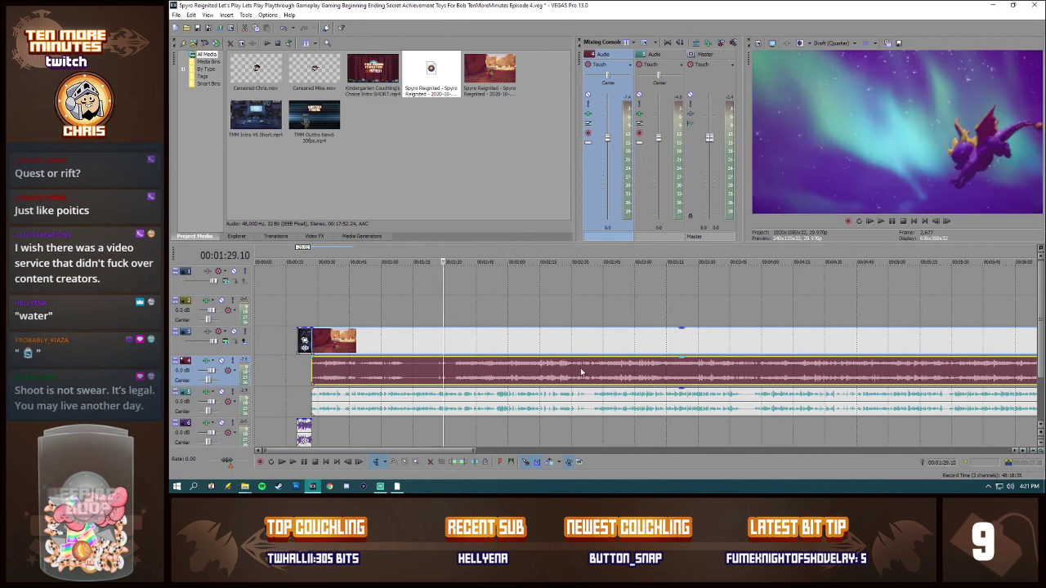
# Step: Move the outro clip so it directly follows the end of the full gameplay video
pyautogui.scroll(-4, 666, 370)
pyautogui.moveTo(918, 338); pyautogui.dragTo(900, 340)
# Step: Split the gameplay video, game audio and commentary at about 00:17:52.12 and delete the video piece after the cut
pyautogui.click(879, 376)
pyautogui.scroll(5, 887, 375)
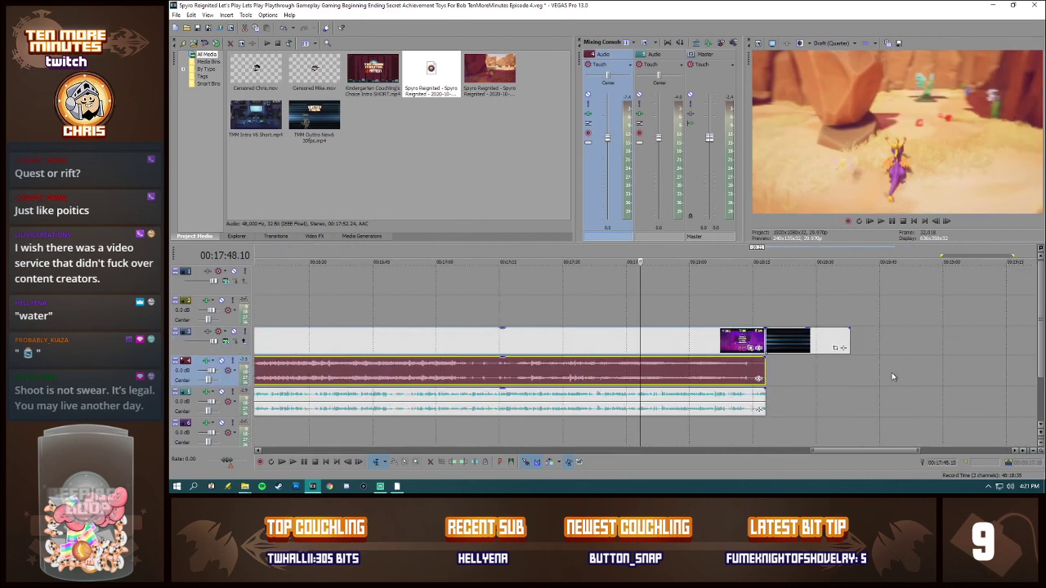
pyautogui.scroll(2, 654, 420)
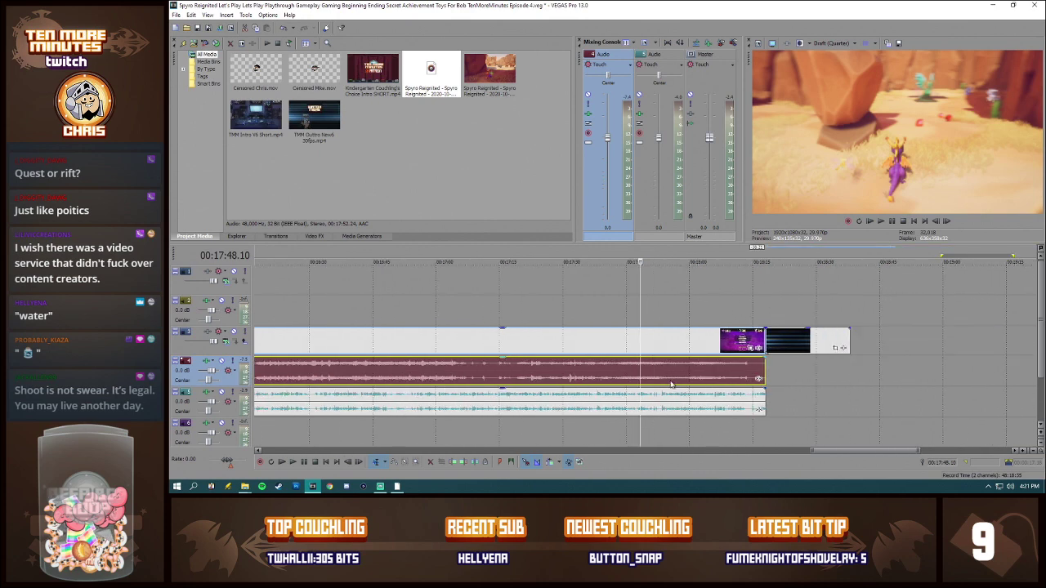
pyautogui.scroll(2, 670, 384)
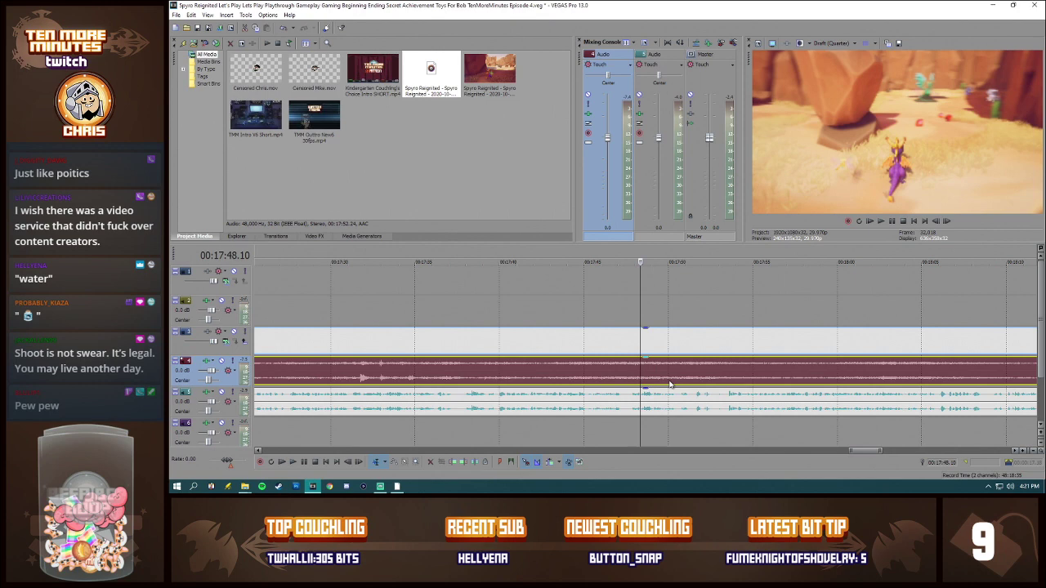
pyautogui.click(710, 379)
pyautogui.scroll(4, 718, 400)
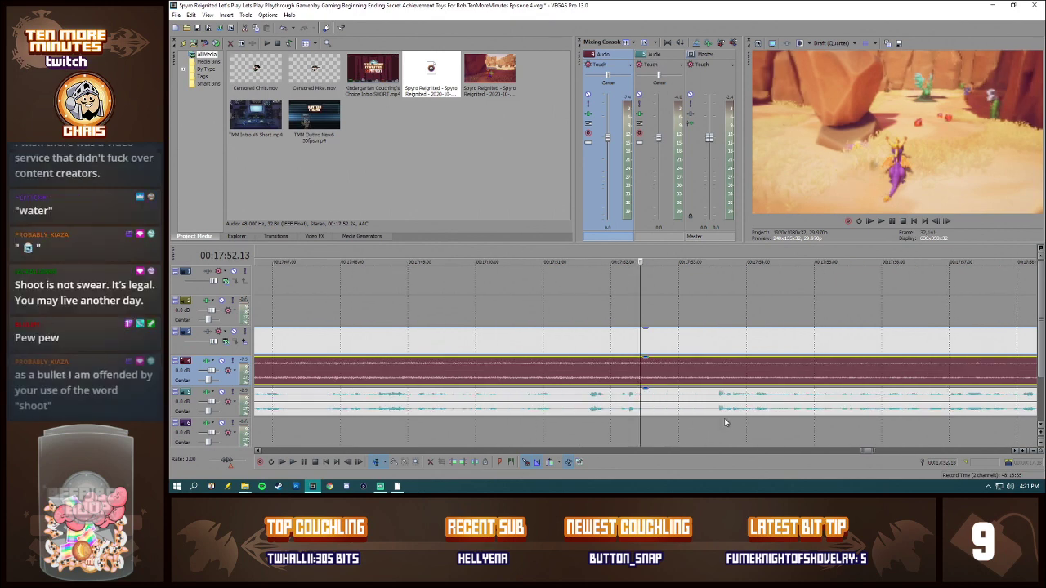
pyautogui.click(638, 377)
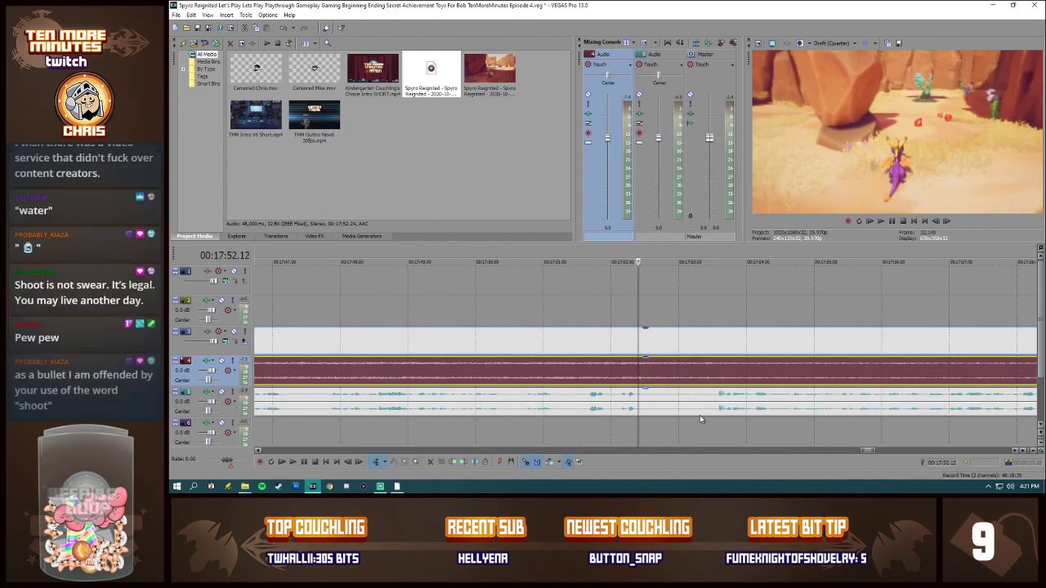
pyautogui.click(643, 396)
pyautogui.press('s')
pyautogui.click(670, 349)
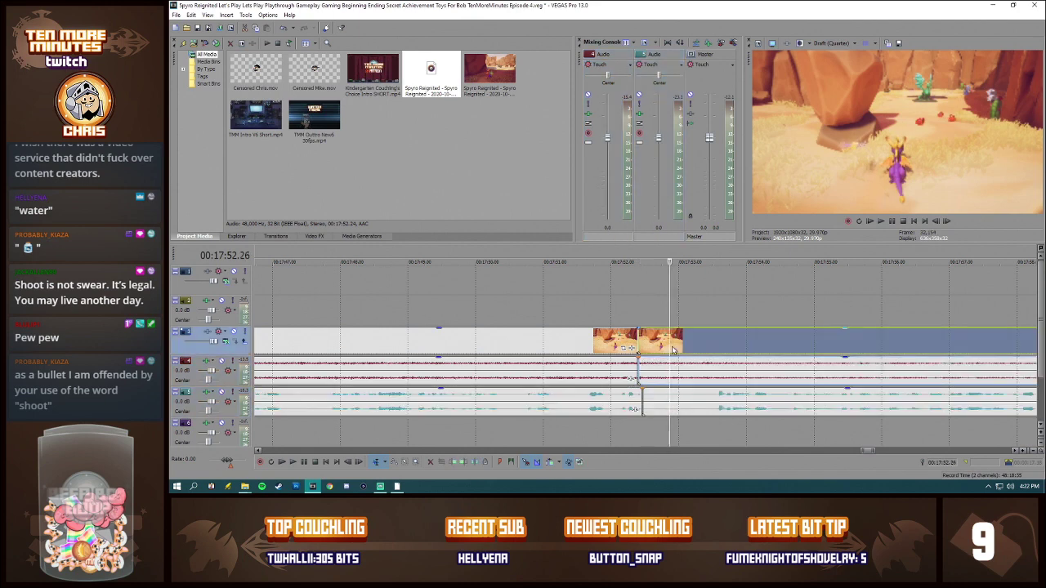
pyautogui.press('Delete')
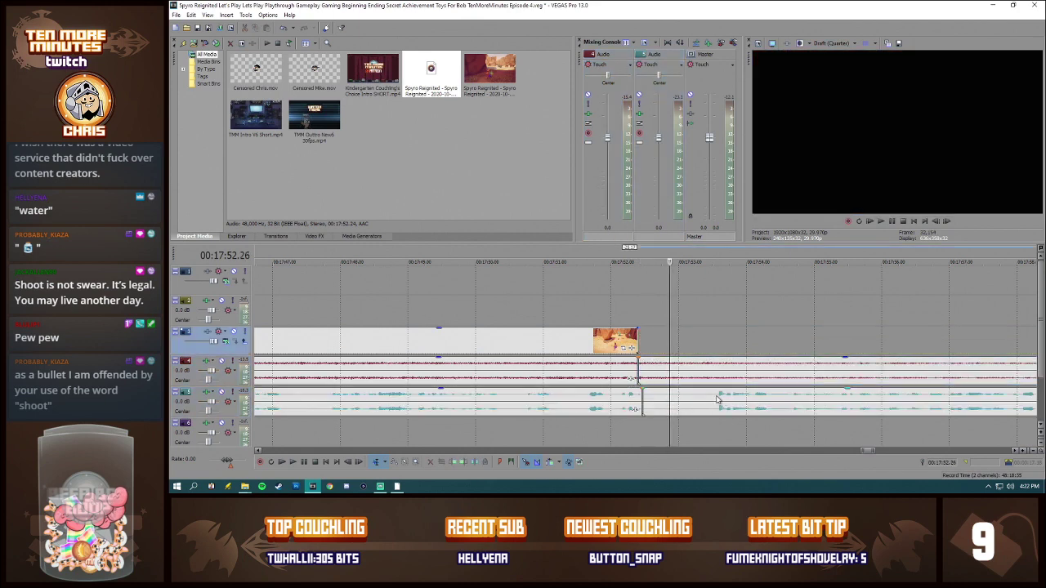
# Step: Split the commentary where speech resumes after the video cut and delete the silent piece, closing the gap
pyautogui.click(717, 400)
pyautogui.press('s')
pyautogui.click(698, 401)
pyautogui.press('Delete')
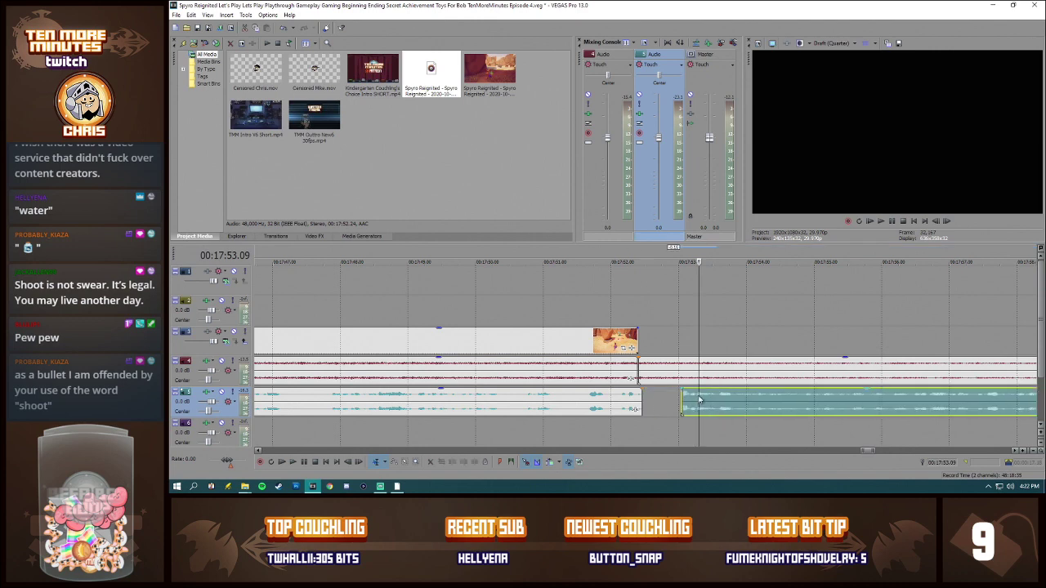
# Step: Play back the commentary from about 00:17:50.11 across the cut to check the transition
pyautogui.click(500, 406)
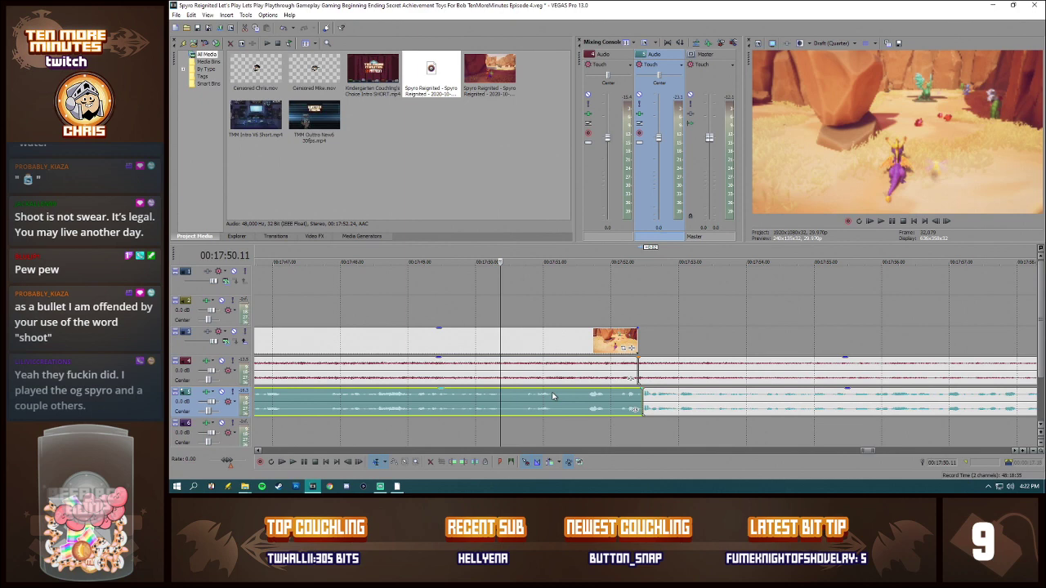
pyautogui.press('space')
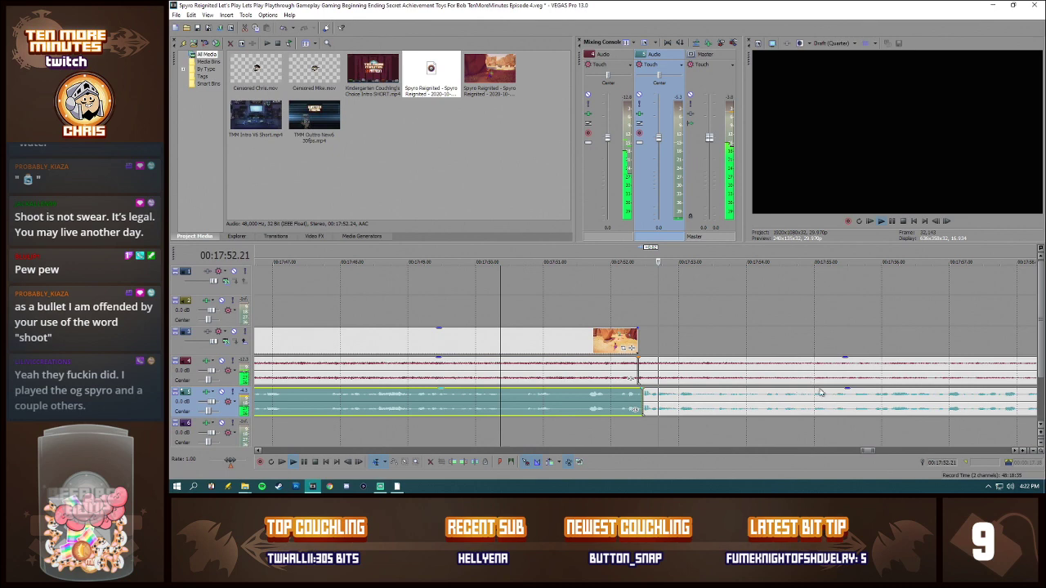
pyautogui.press('space')
# Step: Move the outro clip so it starts at the gameplay video's cut end at 00:17:52.12
pyautogui.scroll(-5, 939, 360)
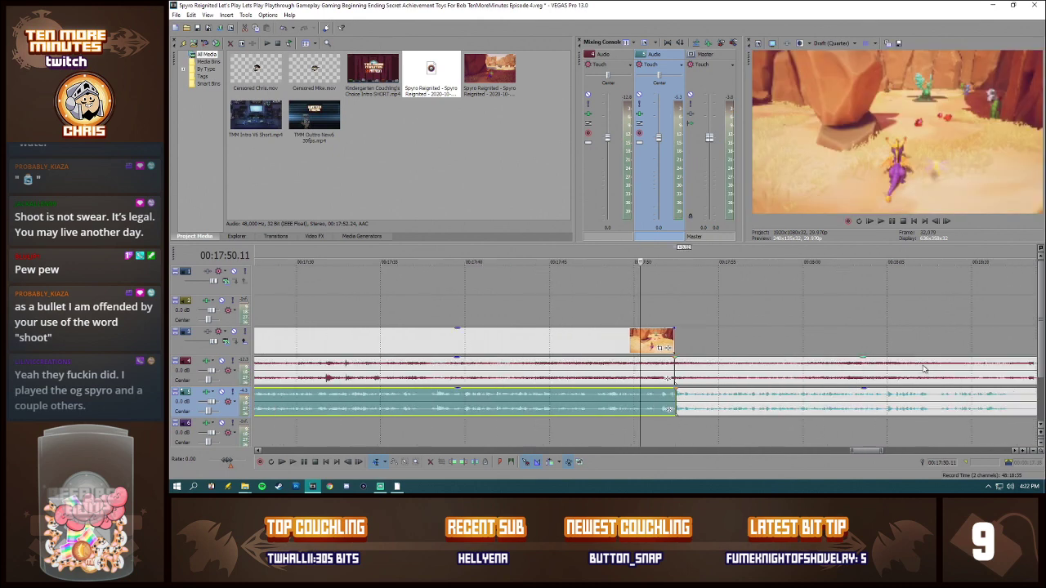
pyautogui.moveTo(986, 344); pyautogui.dragTo(662, 335)
pyautogui.click(662, 335)
pyautogui.scroll(4, 672, 342)
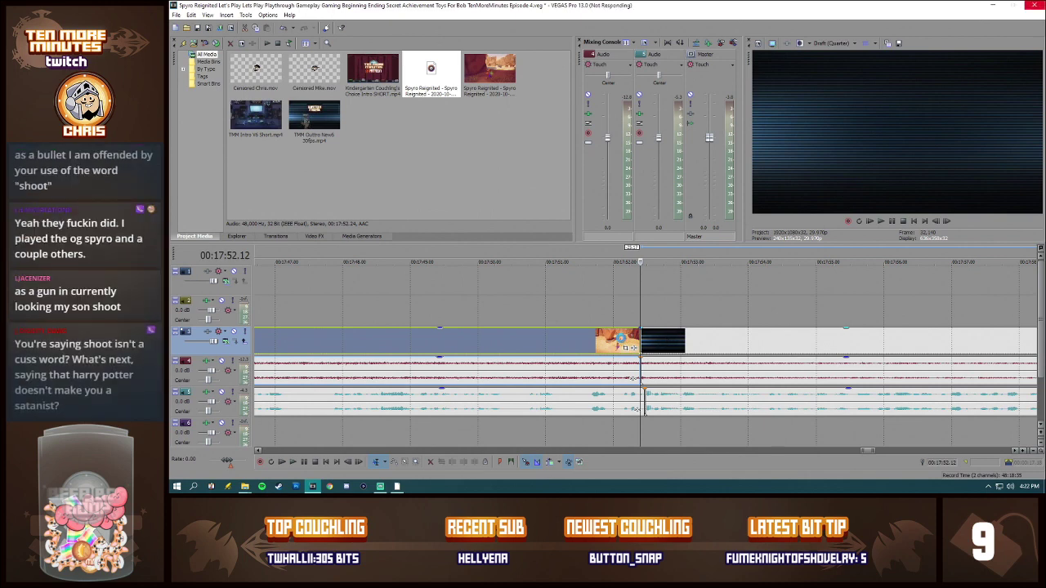
pyautogui.moveTo(683, 342)
pyautogui.mouseDown()
pyautogui.moveTo(704, 341)
pyautogui.moveTo(686, 344)
pyautogui.mouseUp()
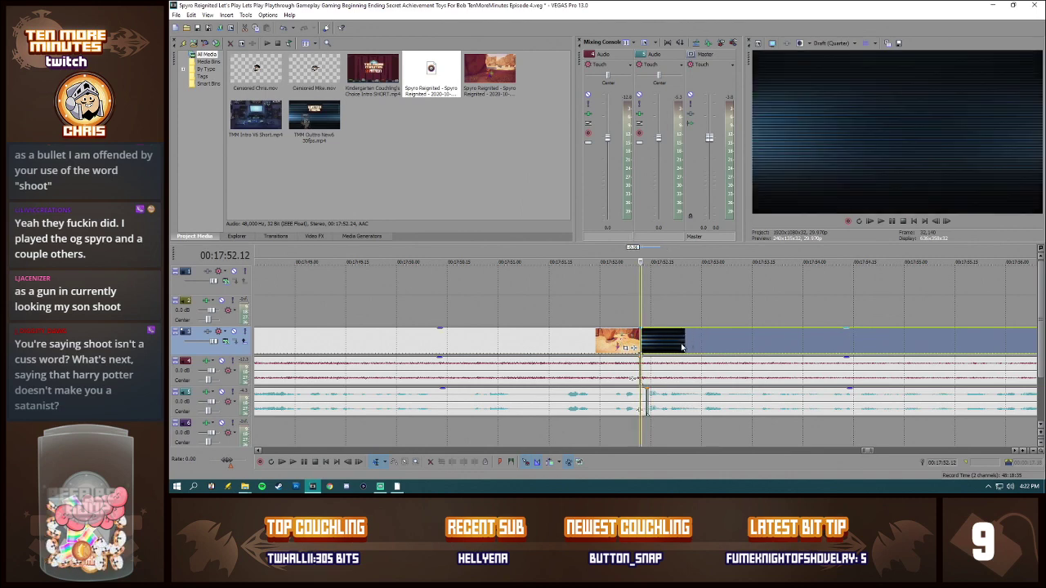
pyautogui.scroll(-6, 915, 373)
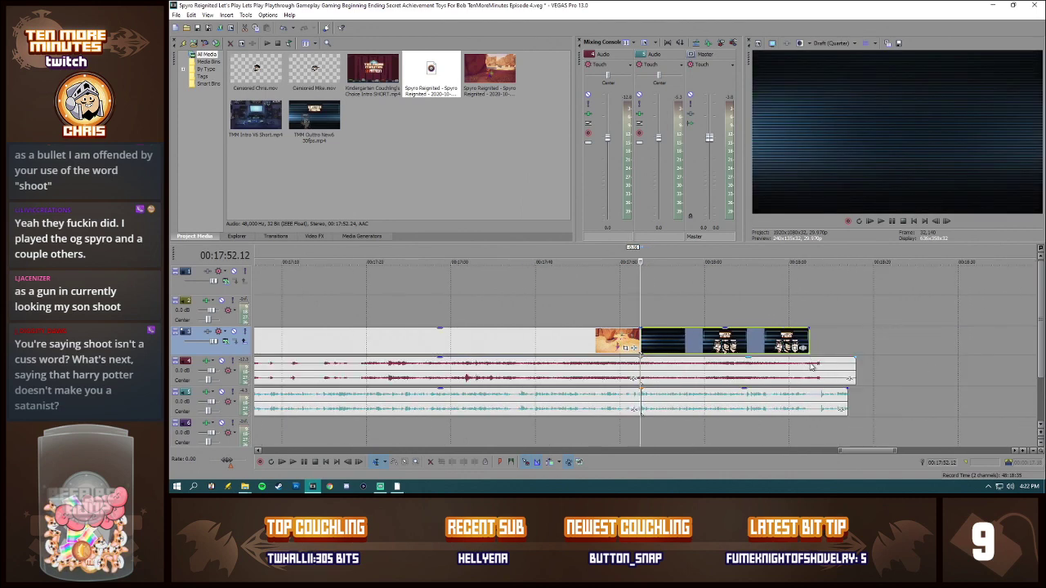
pyautogui.click(811, 367)
pyautogui.press('Delete')
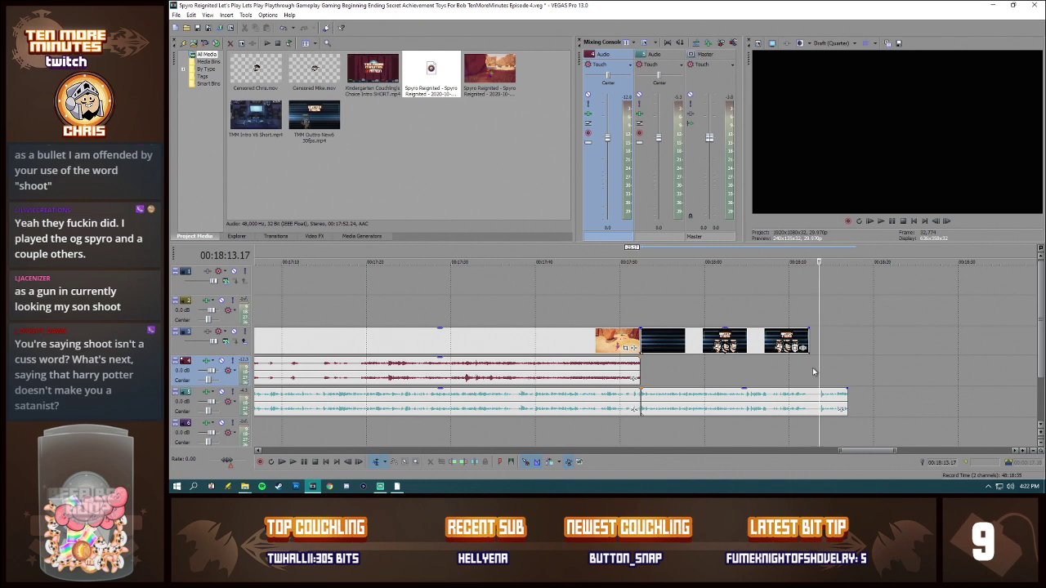
pyautogui.hotkey('ctrl', 'z')
# Step: Split the game audio at the end of the outro clip and delete the excess piece beyond it
pyautogui.click(809, 373)
pyautogui.press('s')
pyautogui.click(820, 373)
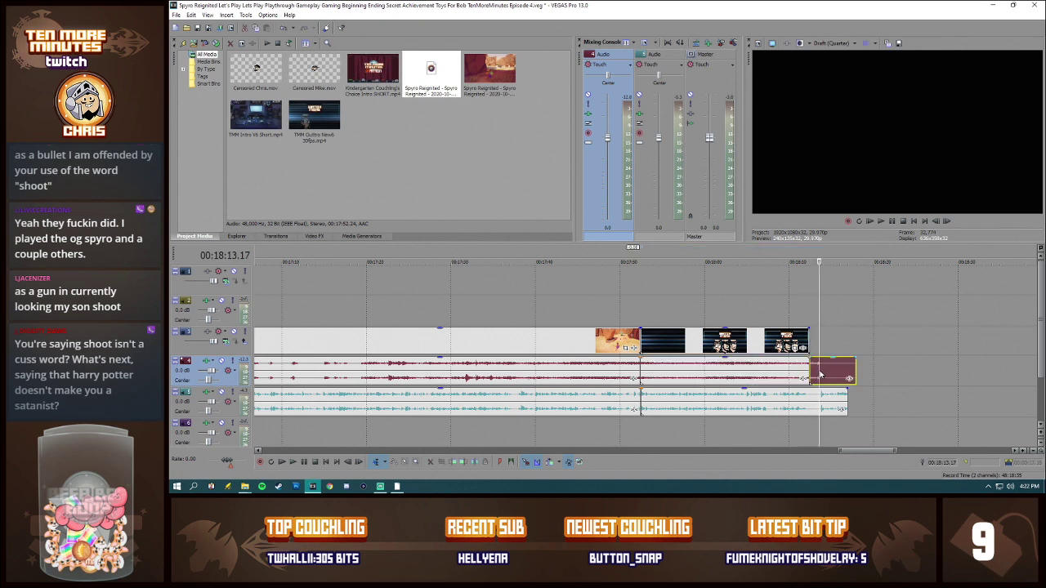
pyautogui.press('Delete')
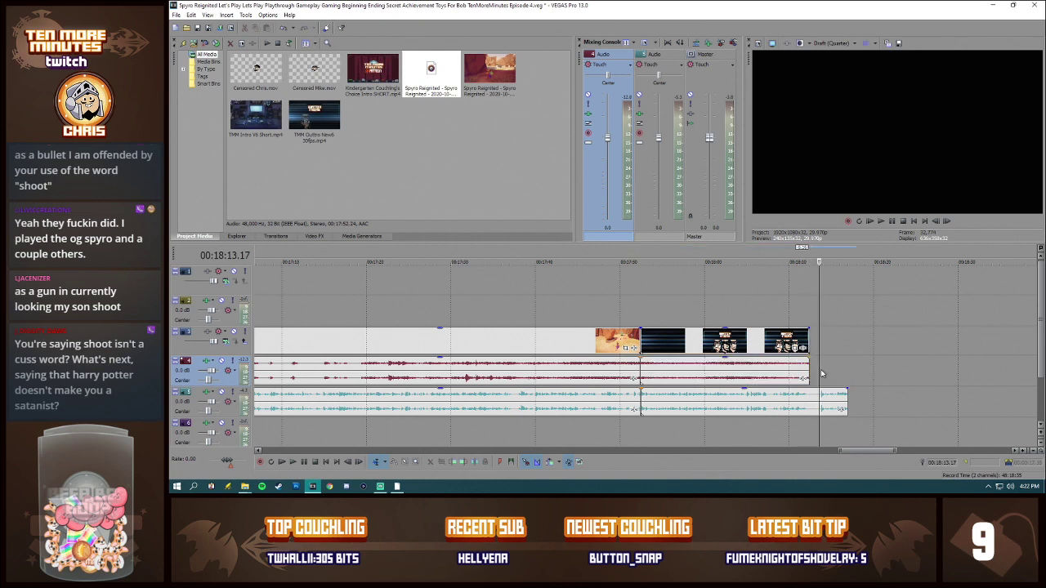
# Step: Cut a short section out of the commentary at about 00:18:07.21 and shift the remaining commentary back to close the gap
pyautogui.click(771, 405)
pyautogui.scroll(4, 735, 403)
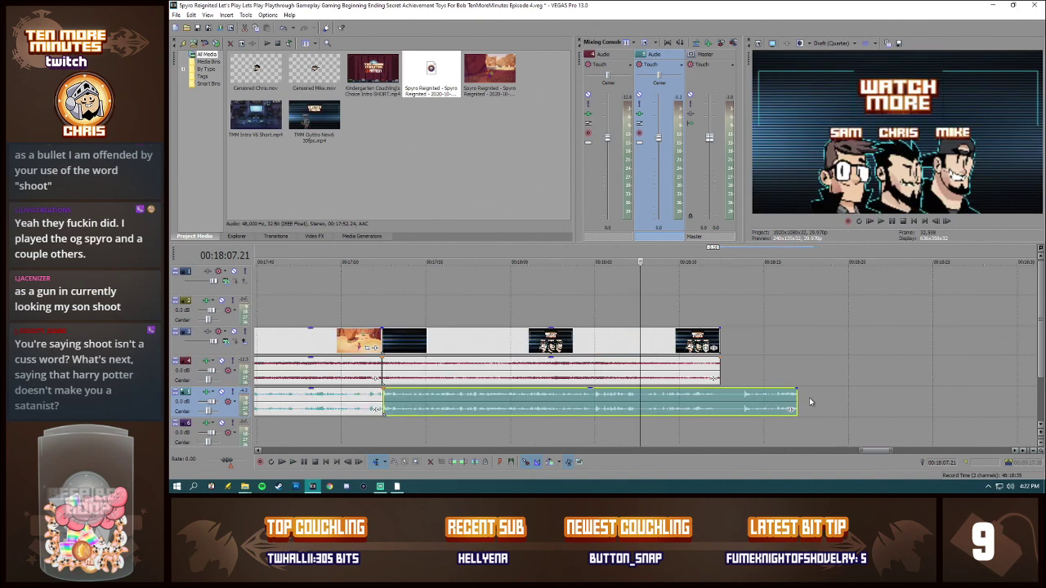
pyautogui.click(635, 400)
pyautogui.press('s')
pyautogui.click(649, 401)
pyautogui.press('s')
pyautogui.click(643, 400)
pyautogui.press('Delete')
pyautogui.moveTo(670, 400); pyautogui.dragTo(655, 400)
pyautogui.click(613, 405)
# Step: Split the commentary at about 00:18:11.22, just before the outro ends, and delete the remainder
pyautogui.click(744, 400)
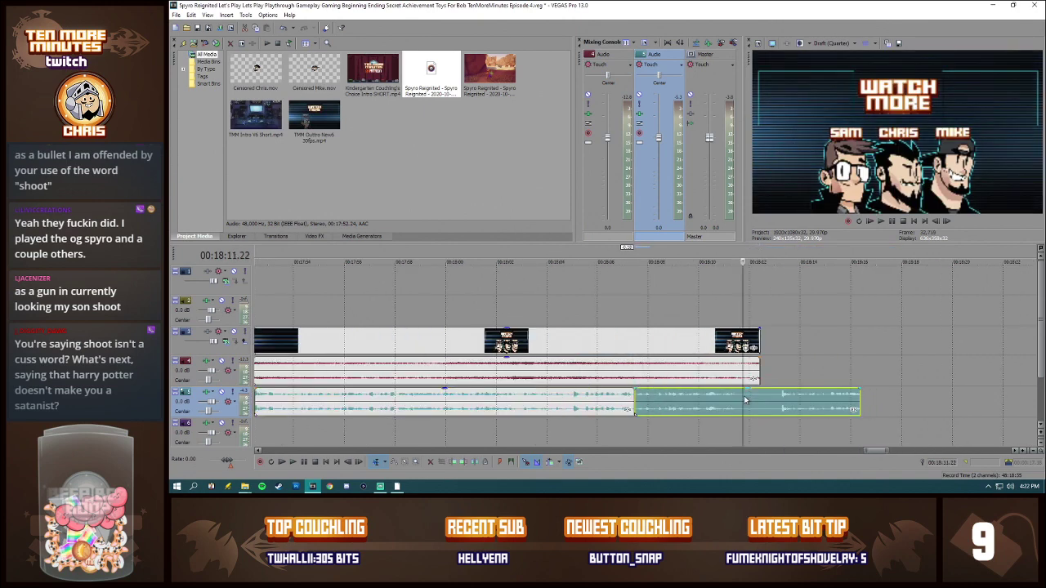
pyautogui.press('s')
pyautogui.click(759, 400)
pyautogui.press('Delete')
pyautogui.scroll(-4, 716, 409)
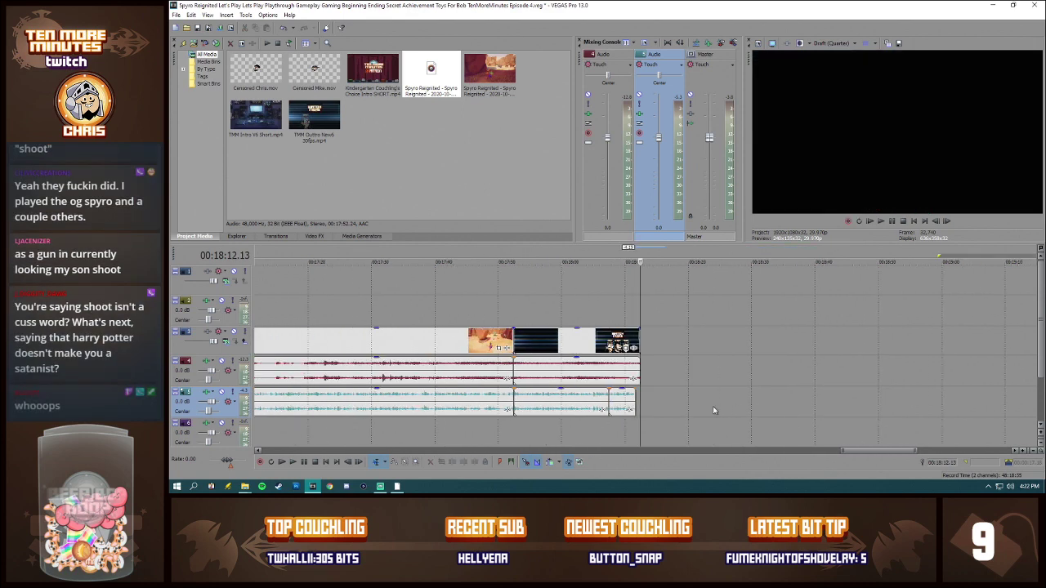
# Step: Play back the outro section from 00:17:52.14 with the video track muted to check the game audio and commentary
pyautogui.click(515, 398)
pyautogui.click(235, 331)
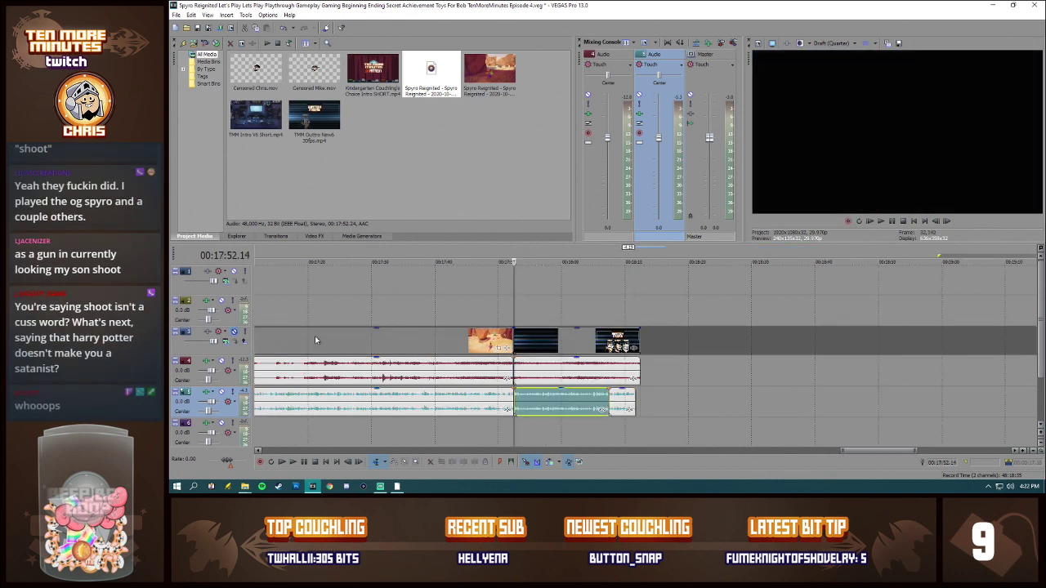
pyautogui.press('space')
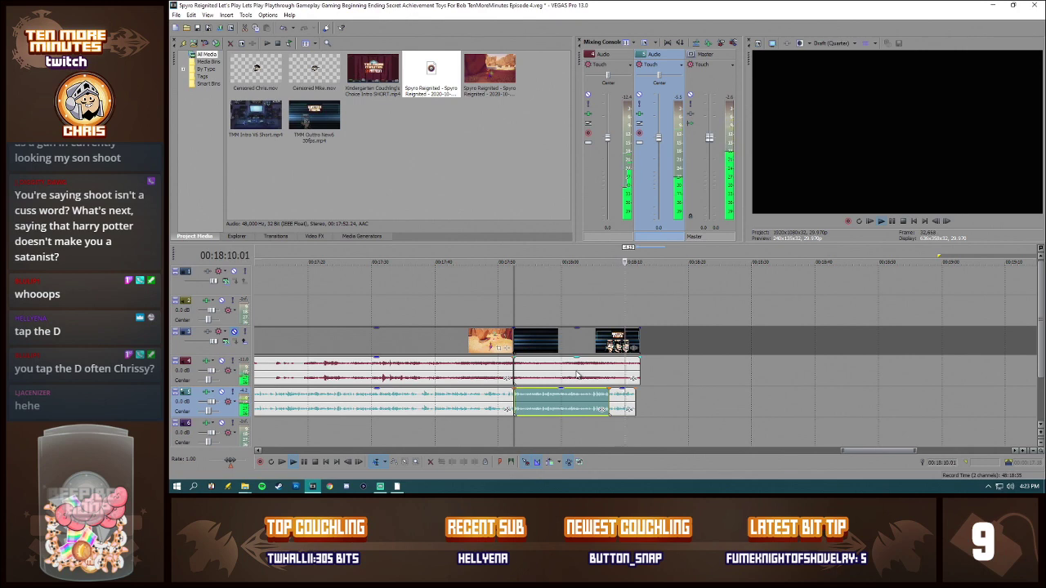
pyautogui.press('space')
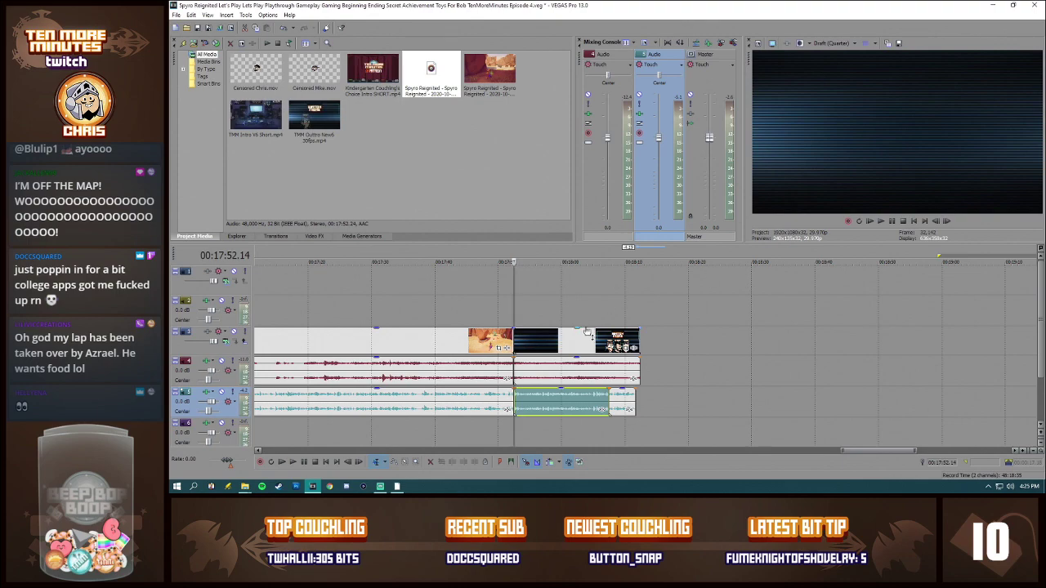
# Step: Save the project under the same file name with the ending changed to Episode 5
pyautogui.scroll(-6, 520, 341)
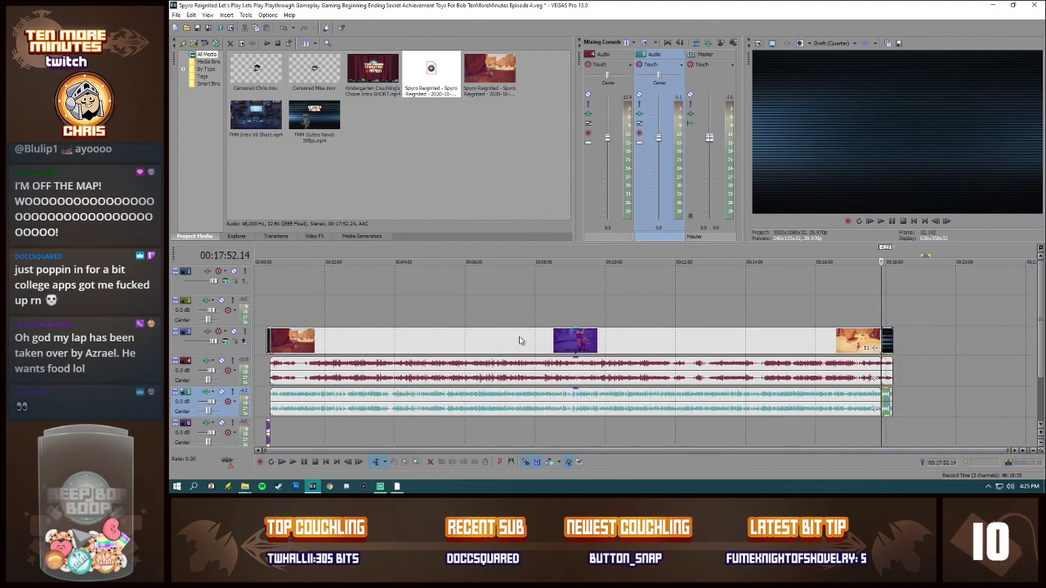
pyautogui.click(176, 15)
pyautogui.click(190, 72)
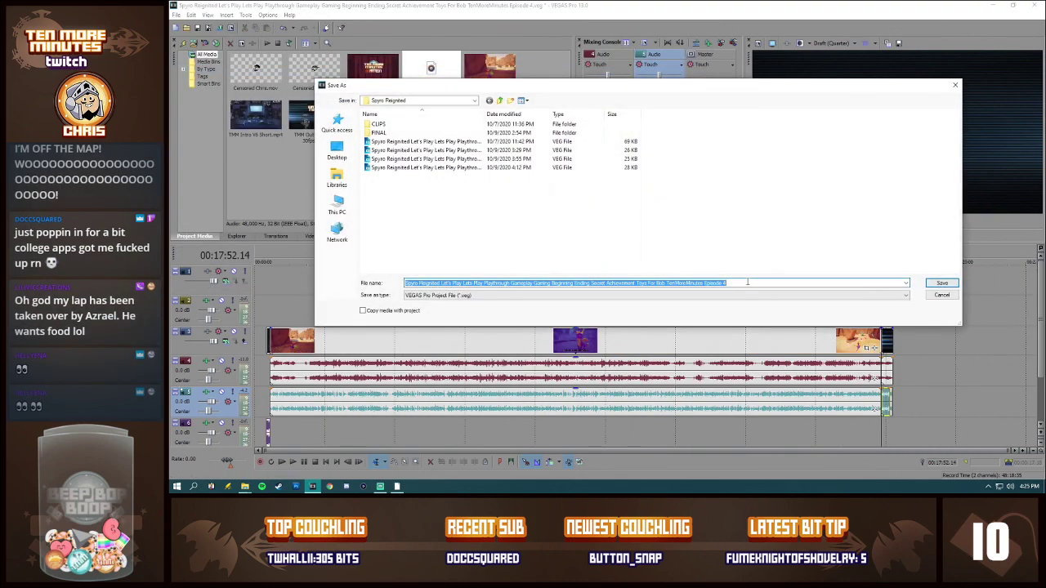
pyautogui.click(750, 282)
pyautogui.press('BackSpace')
pyautogui.write('5')
pyautogui.press('Return')
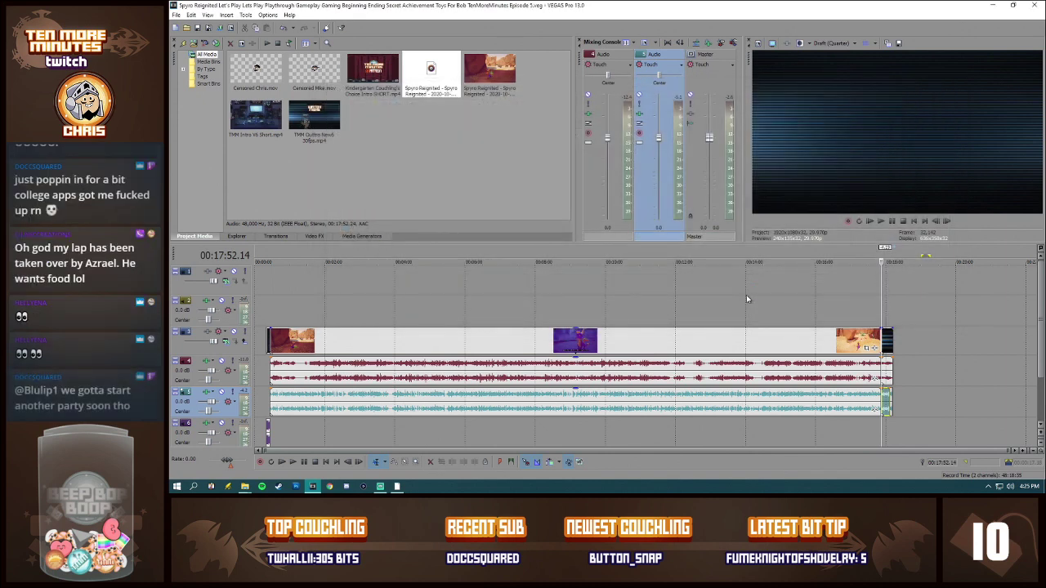
# Step: Remove the previous episode's gameplay video and commentary from the project media, including all their timeline references
pyautogui.keyDown('ctrl'); pyautogui.click(477, 78); pyautogui.keyUp('ctrl')
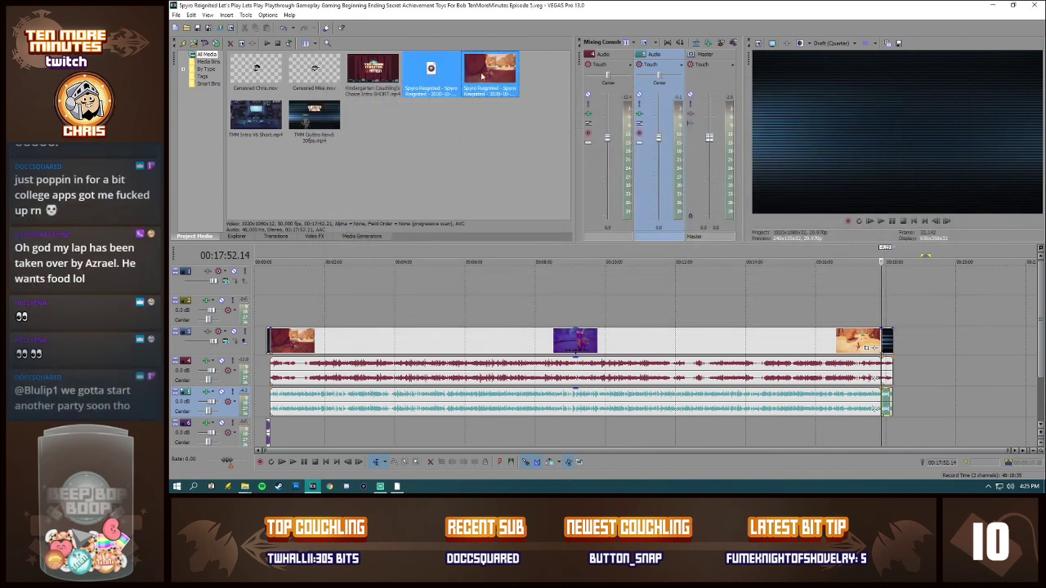
pyautogui.press('Delete')
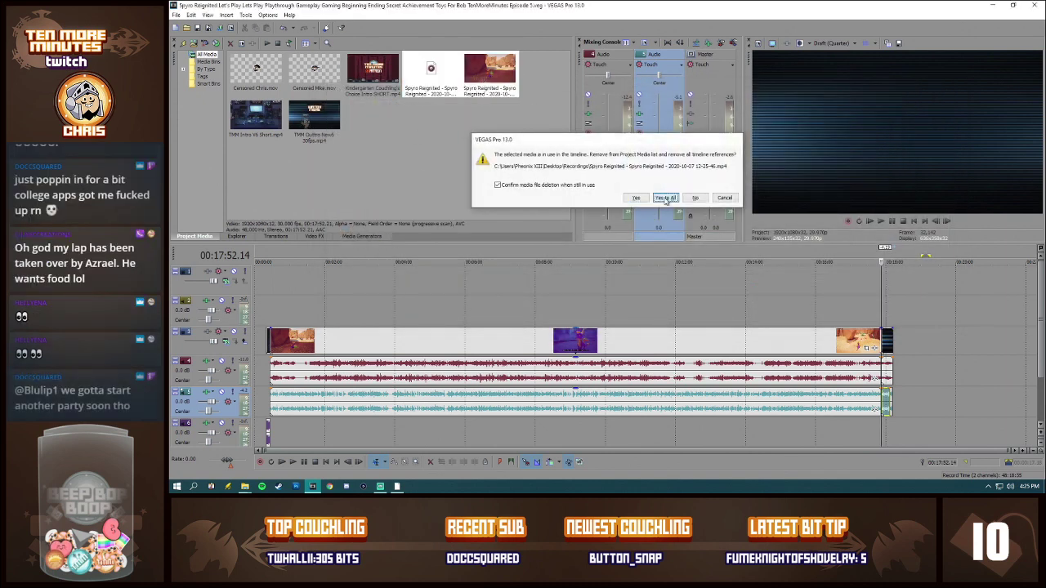
pyautogui.click(665, 197)
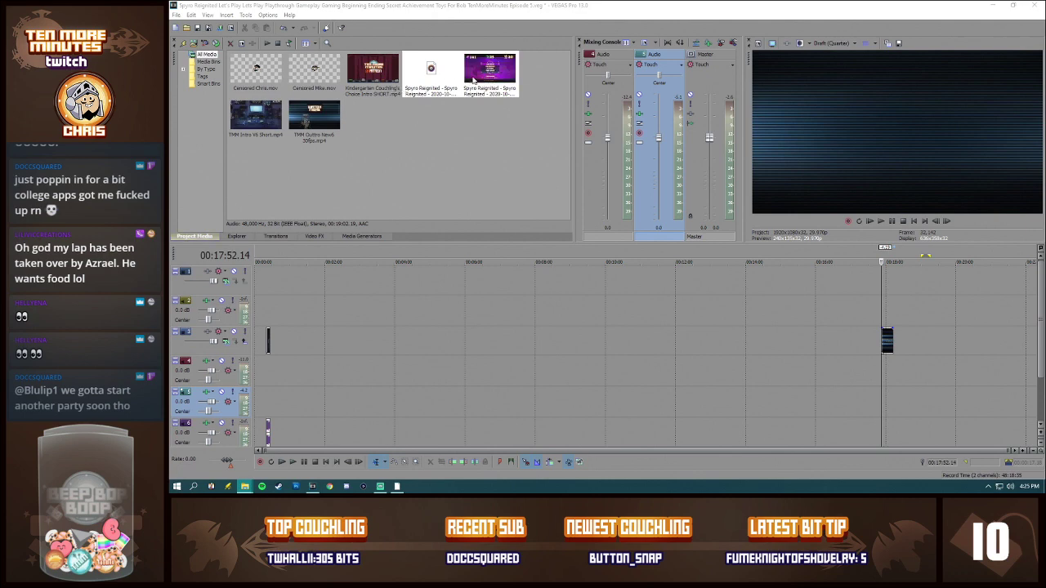
# Step: Place the new gameplay video and commentary right after the intro and move the outro clip to the gameplay's end
pyautogui.moveTo(482, 82); pyautogui.dragTo(281, 356)
pyautogui.moveTo(278, 400); pyautogui.dragTo(273, 401)
pyautogui.moveTo(888, 341); pyautogui.dragTo(901, 341)
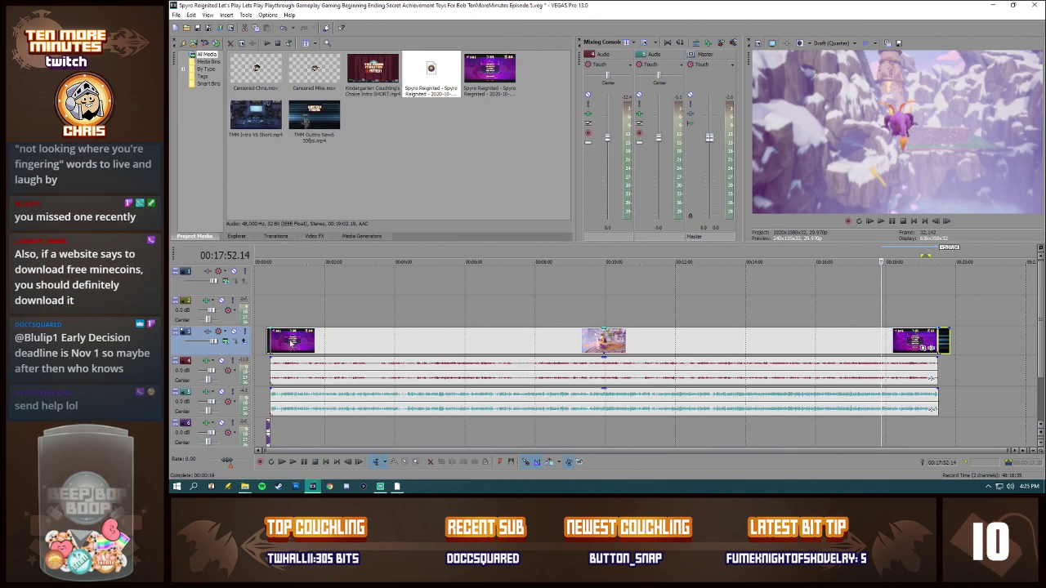
# Step: Disable resampling for the new gameplay video event
pyautogui.rightClick(291, 343)
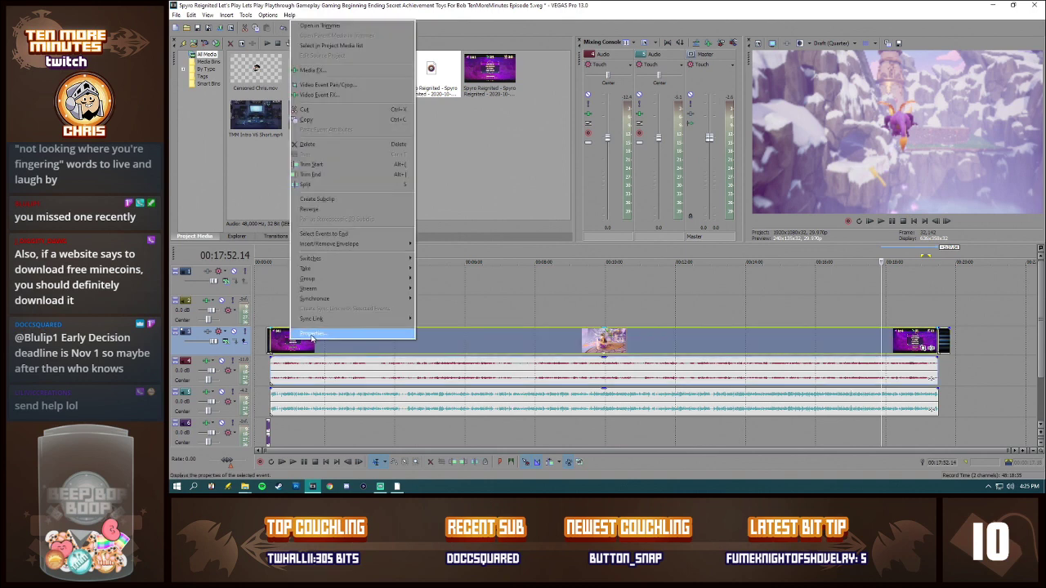
pyautogui.click(312, 337)
pyautogui.click(538, 191)
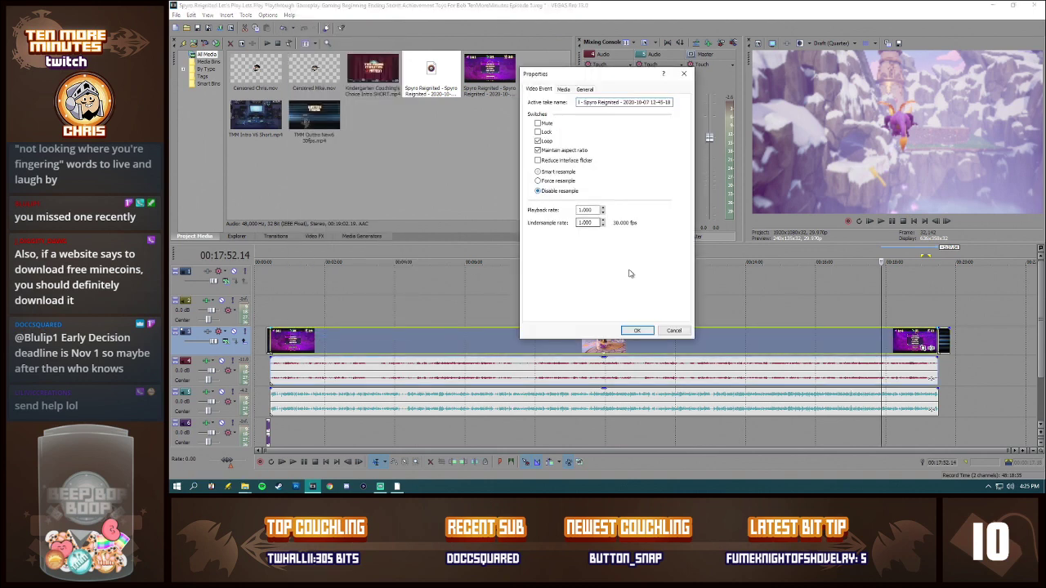
pyautogui.click(645, 331)
# Step: Normalize both the game audio event and the live commentary event
pyautogui.rightClick(502, 380)
pyautogui.click(518, 372)
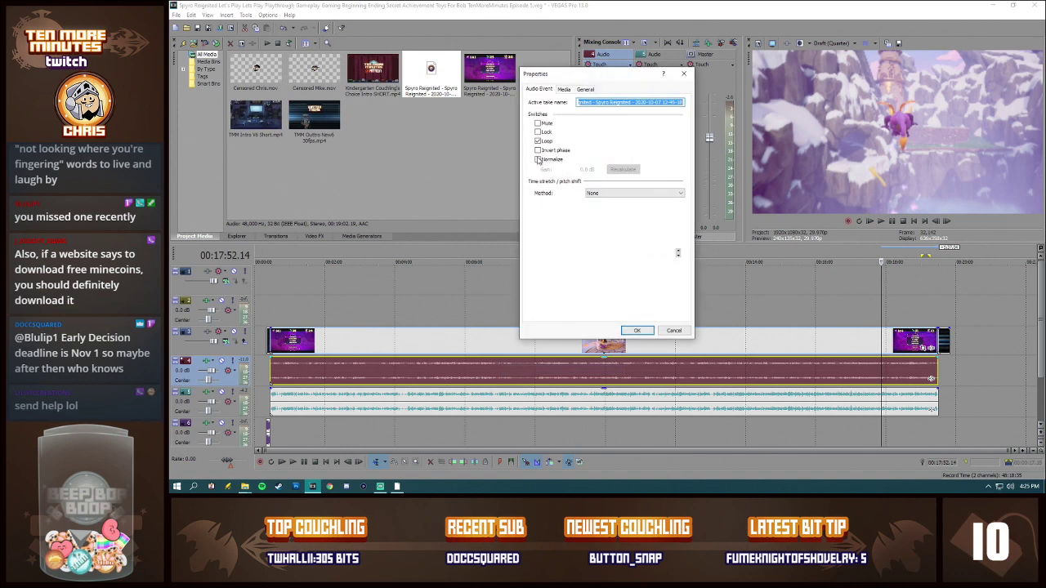
pyautogui.click(538, 159)
pyautogui.click(642, 330)
pyautogui.rightClick(537, 400)
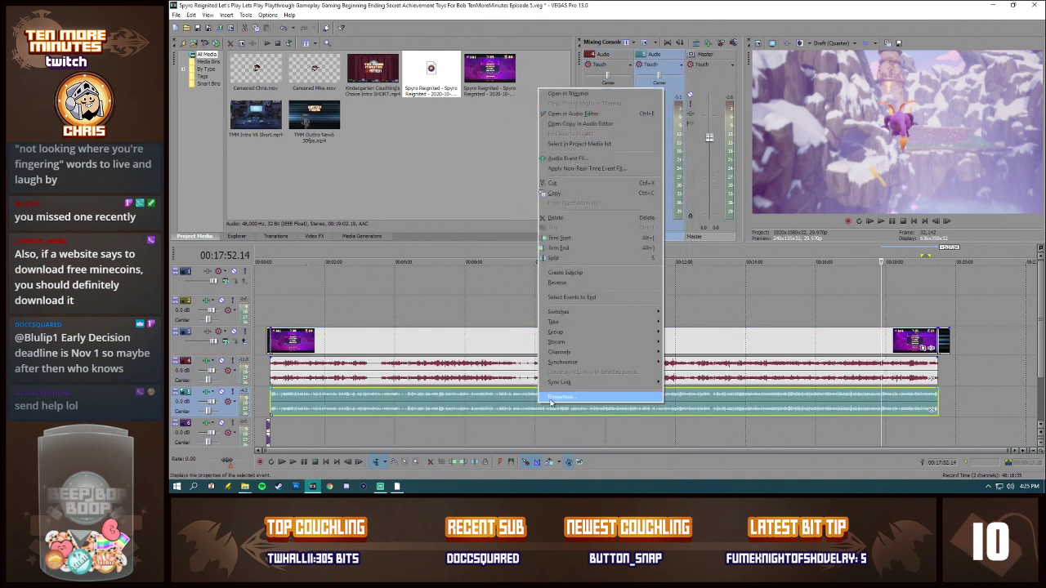
pyautogui.click(551, 397)
pyautogui.click(537, 159)
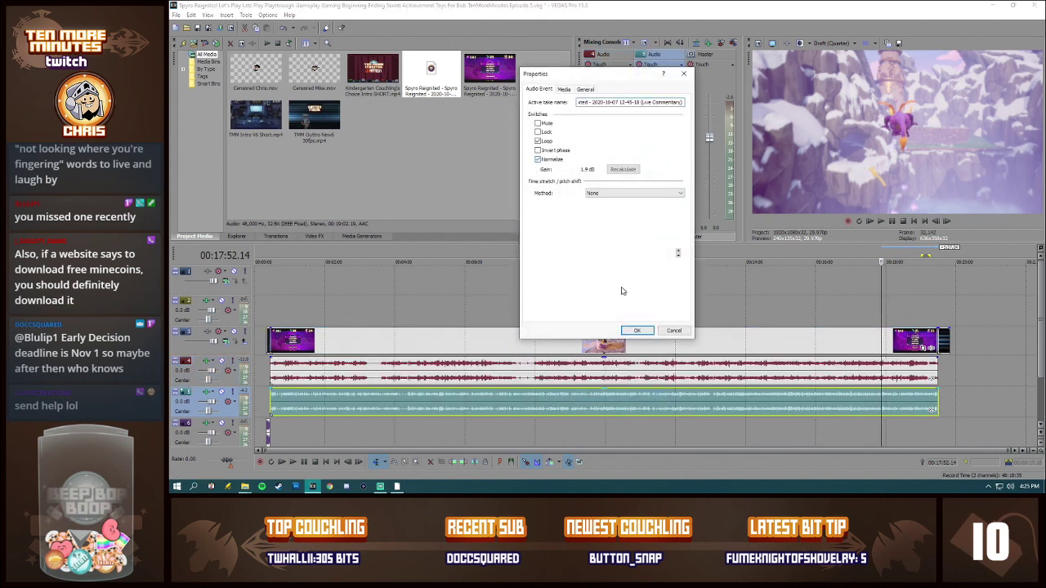
pyautogui.click(639, 331)
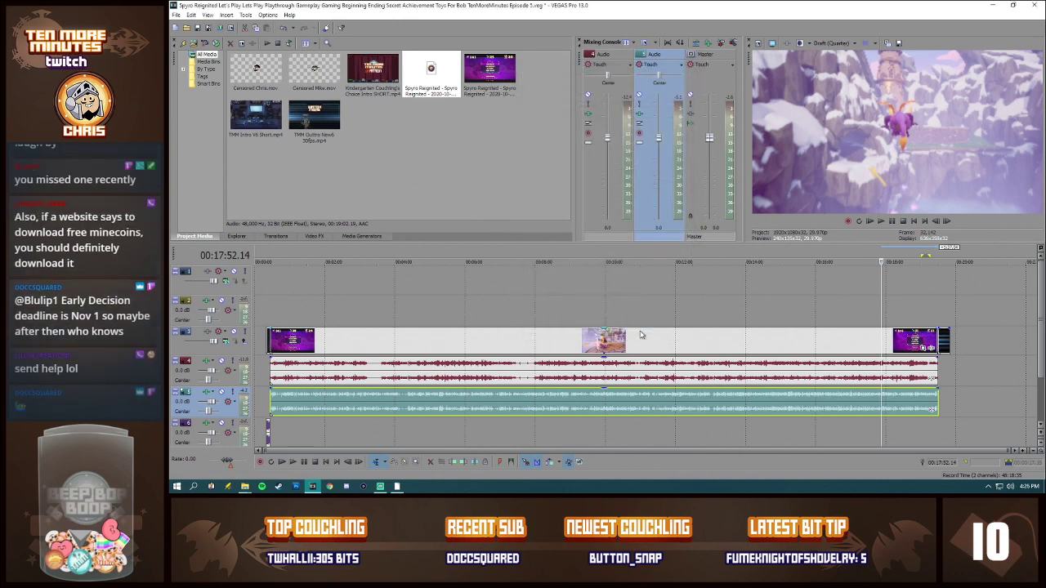
# Step: Split the gameplay video, game audio and commentary at 00:00:29.24, just after the opening pause menu
pyautogui.click(270, 399)
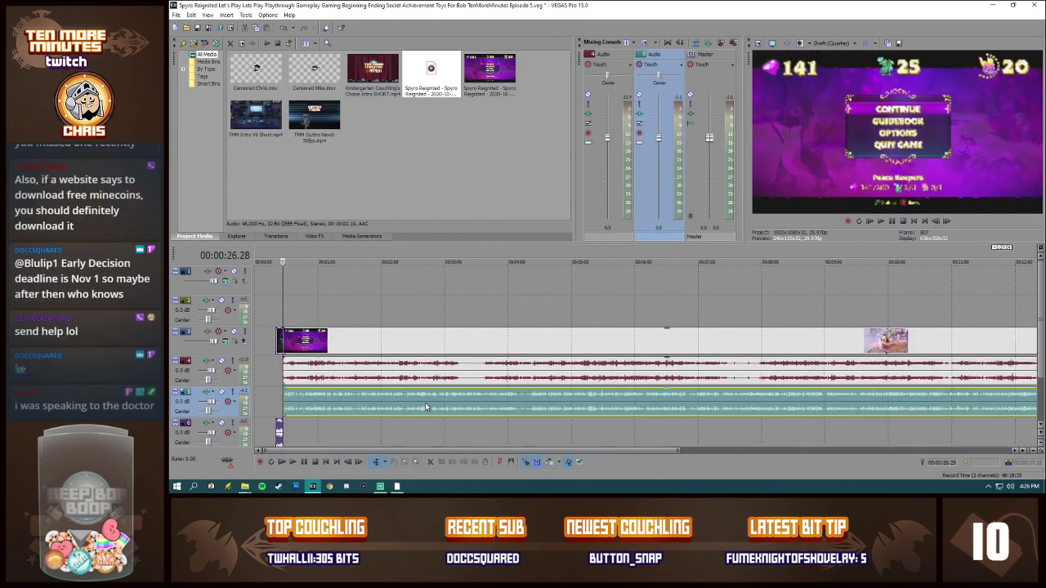
pyautogui.scroll(8, 270, 400)
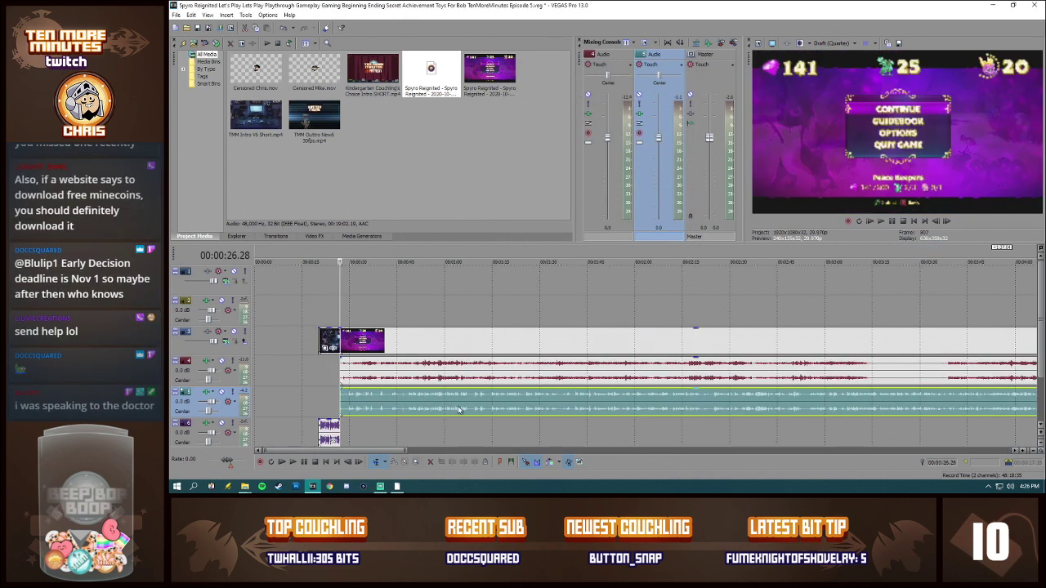
pyautogui.click(507, 399)
pyautogui.scroll(3, 531, 404)
pyautogui.press('space')
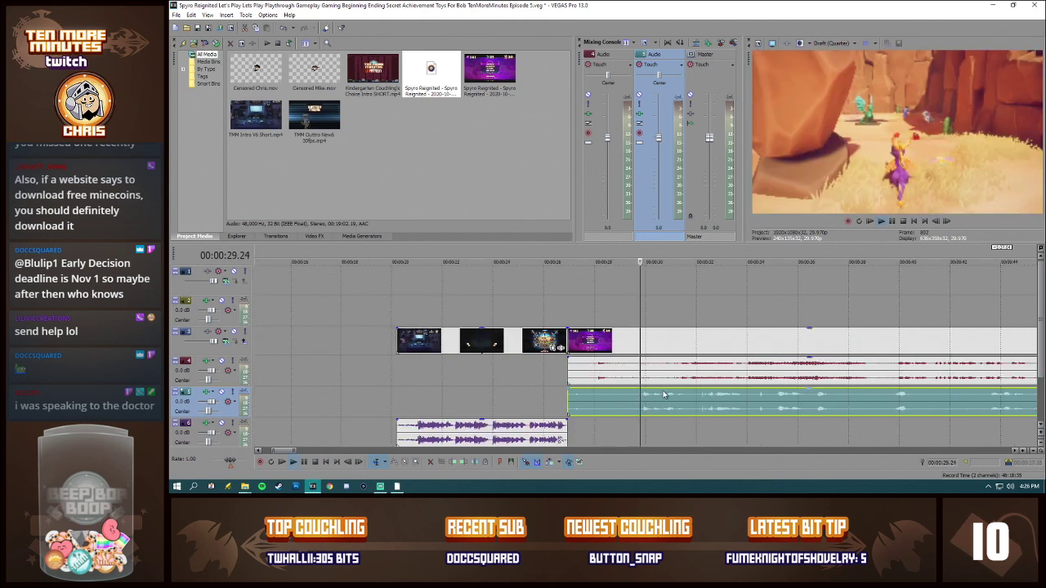
pyautogui.press('space')
pyautogui.press('s')
pyautogui.click(643, 377)
pyautogui.press('s')
# Step: Delete the opening menu pieces of video, game audio and commentary, and shift the remaining recordings back to the intro's end
pyautogui.click(618, 374)
pyautogui.press('Delete')
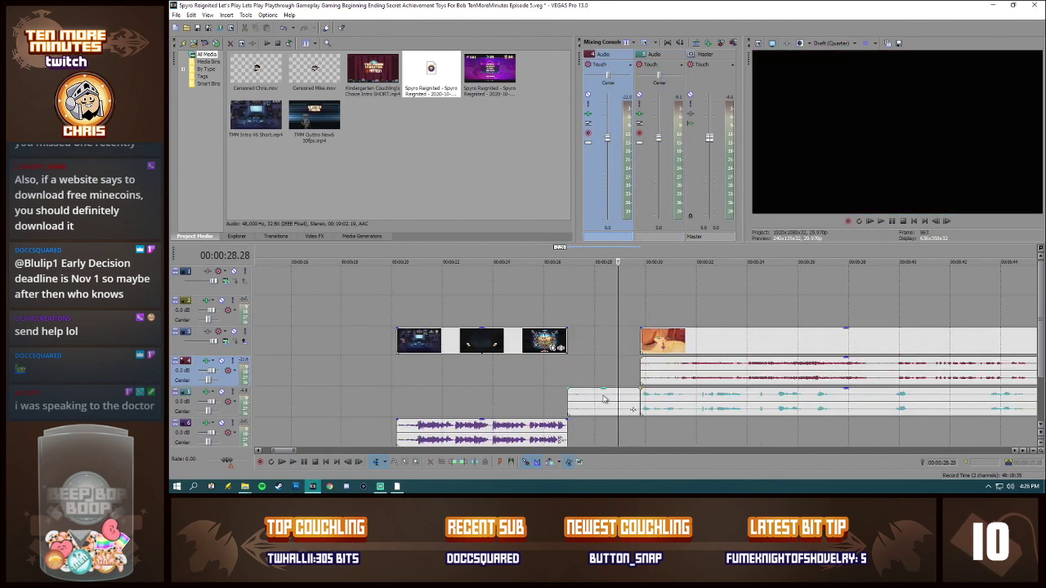
pyautogui.click(600, 399)
pyautogui.press('Delete')
pyautogui.click(655, 346)
pyautogui.keyDown('ctrl'); pyautogui.click(685, 408); pyautogui.keyUp('ctrl')
pyautogui.moveTo(685, 350); pyautogui.dragTo(612, 349)
# Step: Split the commentary at 00:16:56.17 and 00:17:00.21, and recalculate the normalization of the long piece before the first split
pyautogui.scroll(-5, 686, 431)
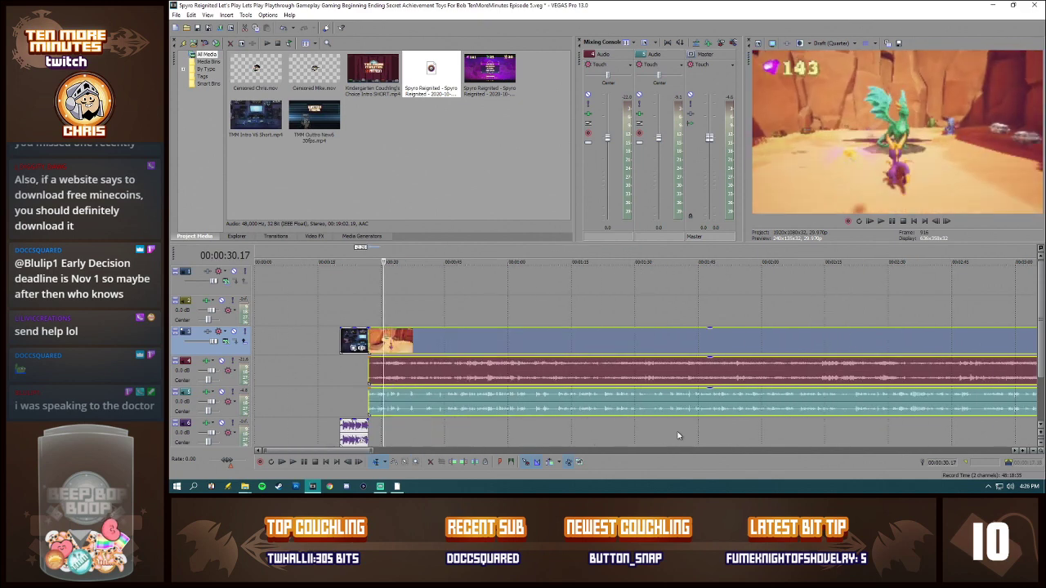
pyautogui.scroll(-3, 672, 431)
pyautogui.scroll(-3, 546, 416)
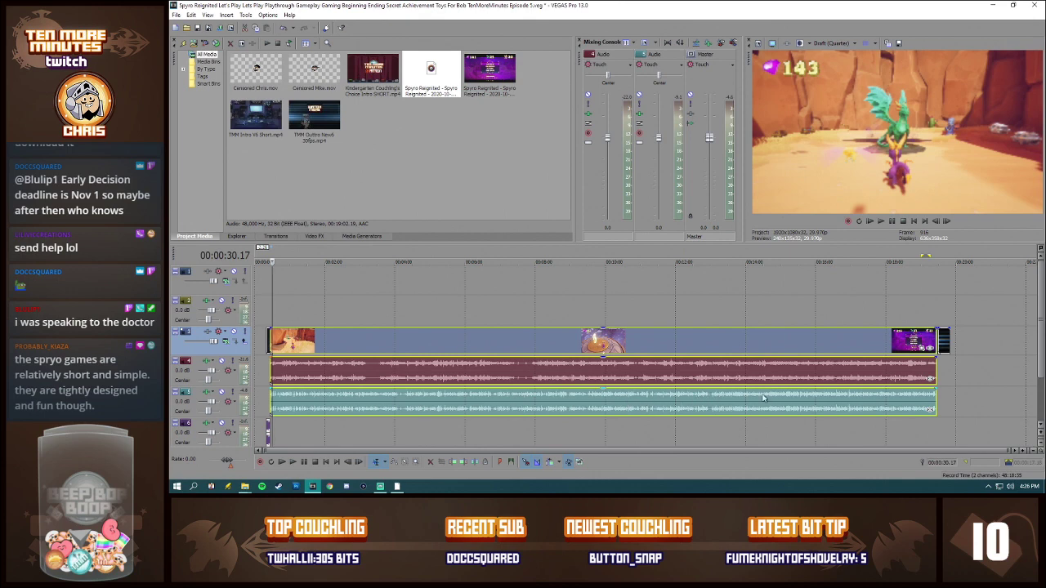
pyautogui.click(850, 397)
pyautogui.scroll(6, 869, 410)
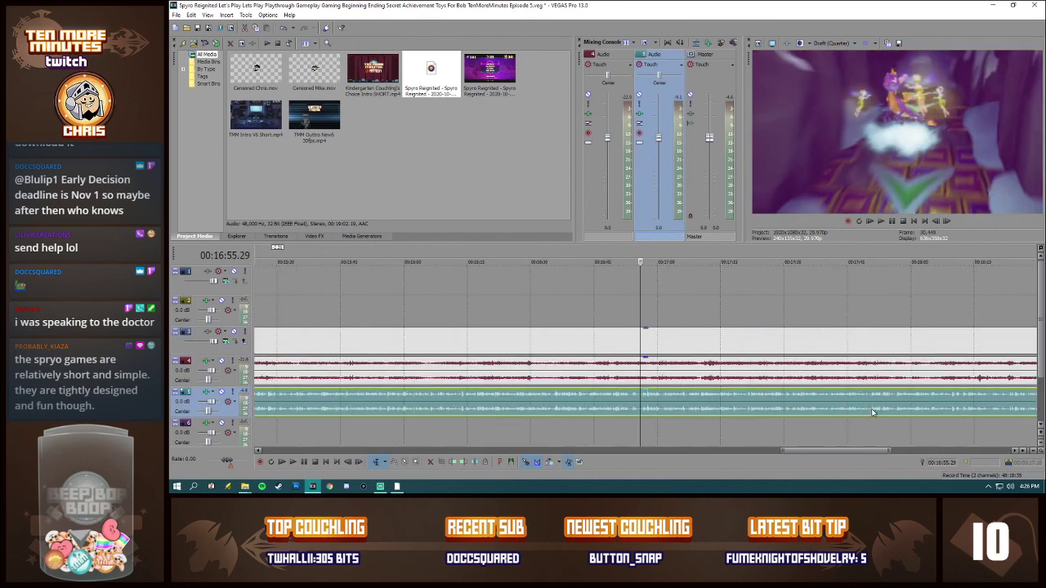
pyautogui.click(650, 398)
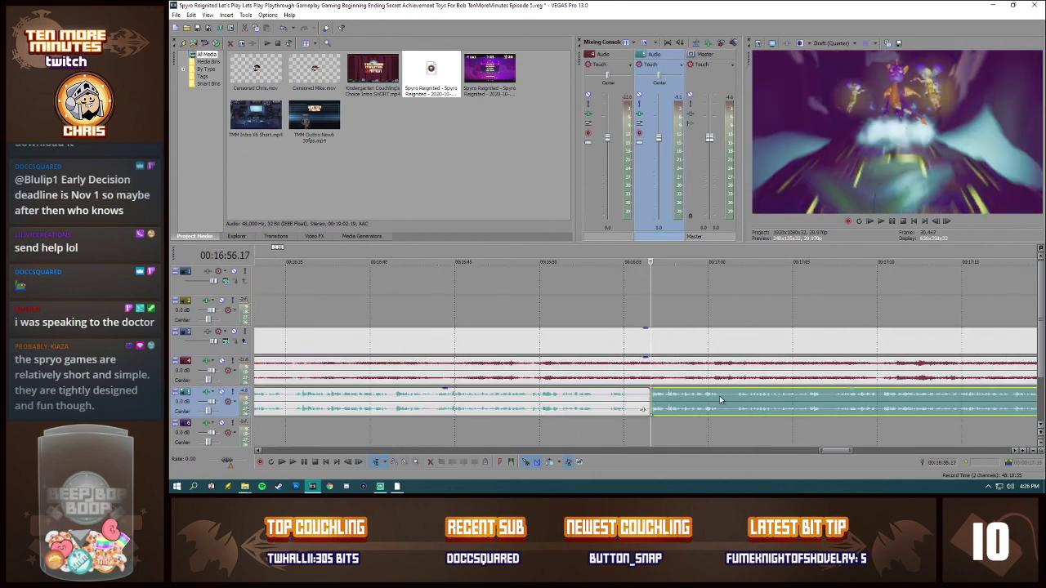
pyautogui.click(719, 395)
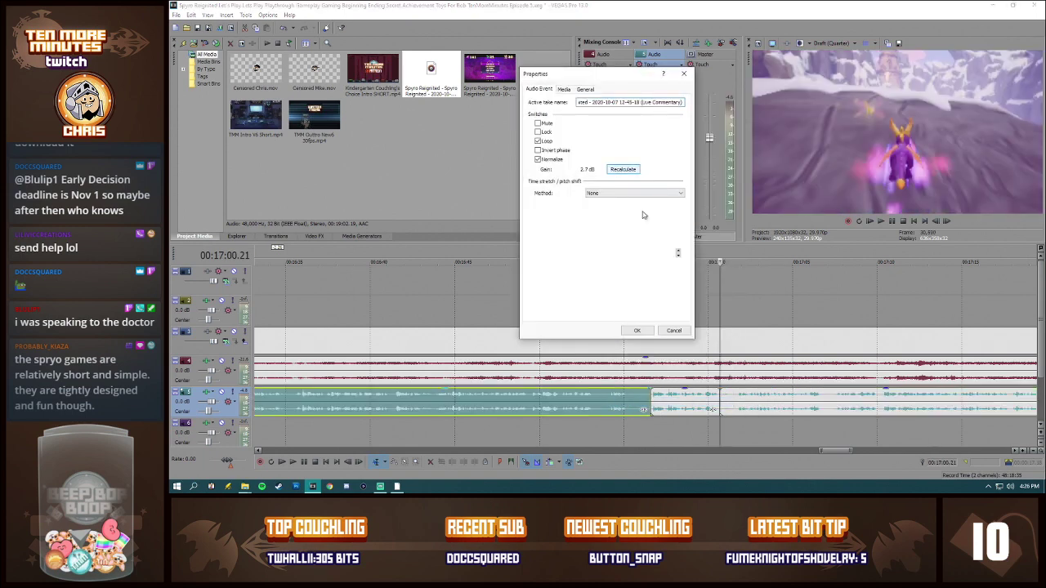
pyautogui.click(649, 333)
# Step: Recalculate the normalization of the commentary piece after the split at 00:17:00.21
pyautogui.rightClick(805, 413)
pyautogui.click(811, 415)
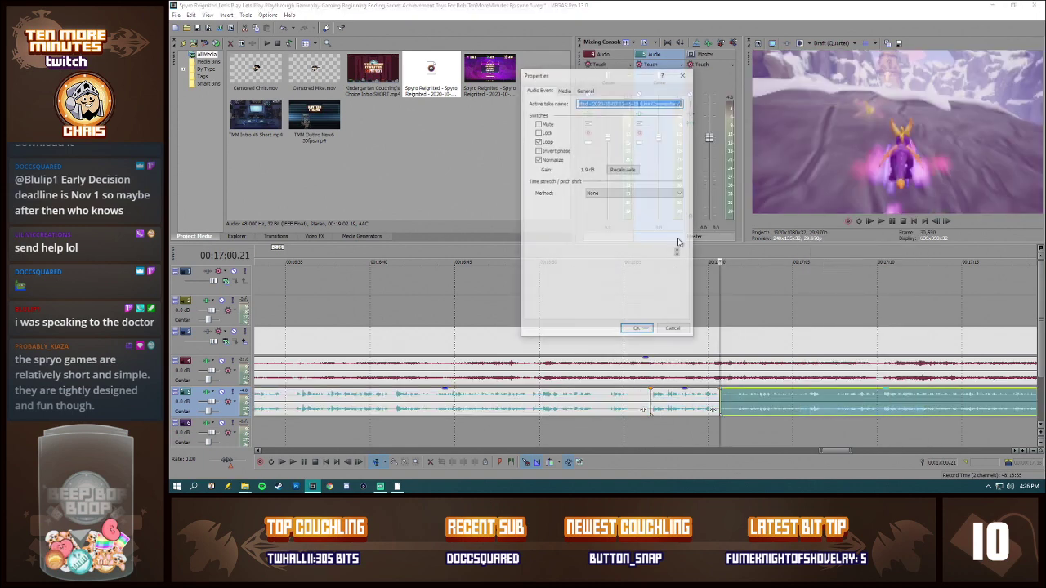
pyautogui.click(631, 171)
pyautogui.click(638, 331)
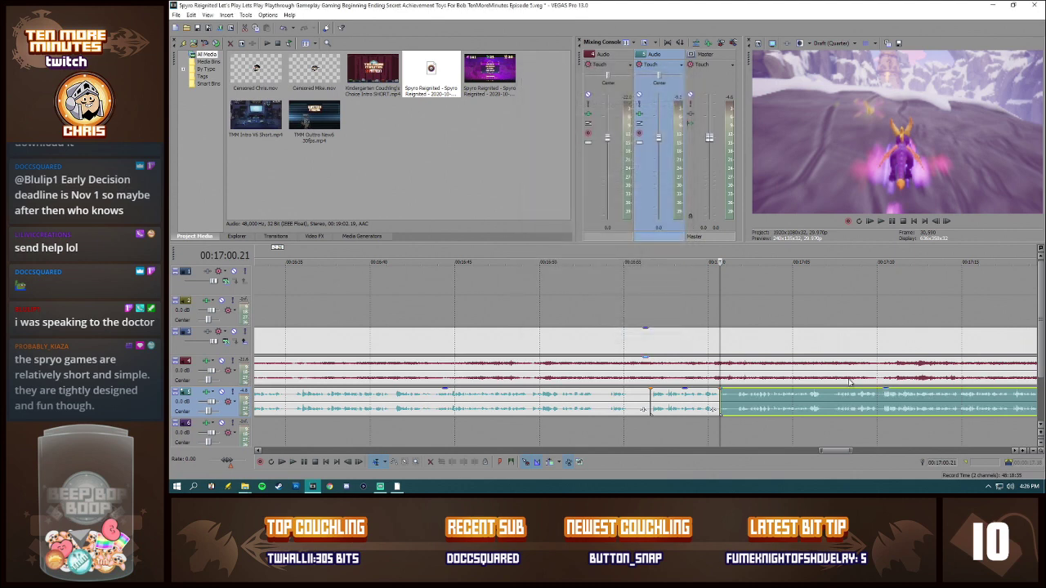
# Step: Play back the commentary from 00:17:02.26 to check its loudness
pyautogui.click(886, 394)
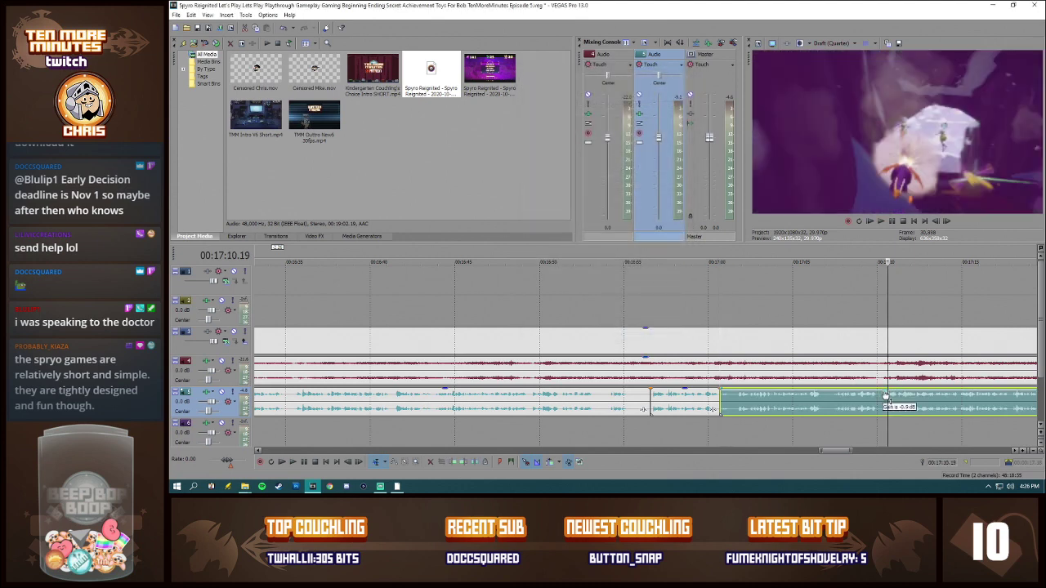
pyautogui.click(756, 409)
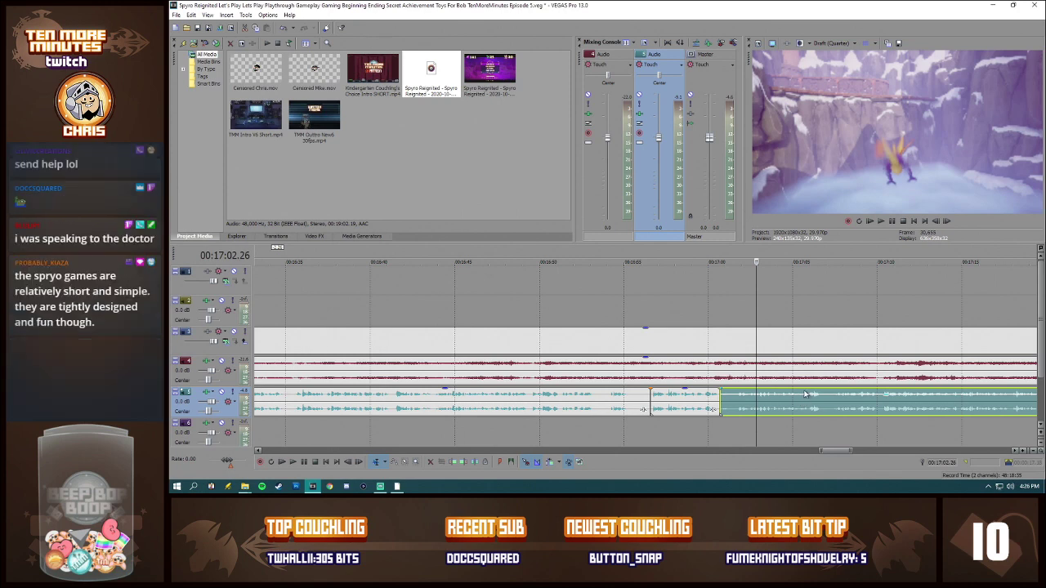
pyautogui.press('space')
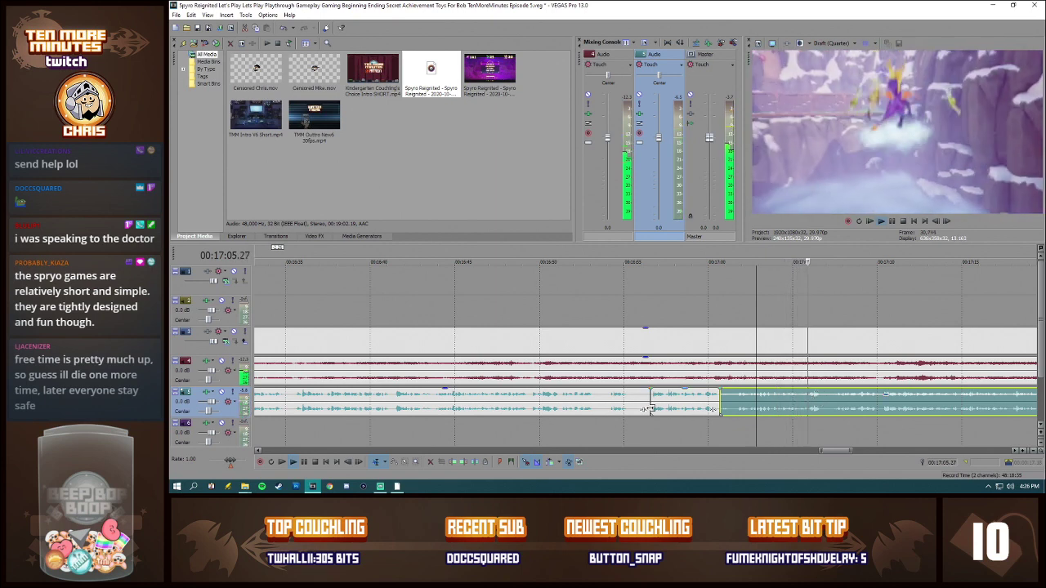
pyautogui.press('space')
# Step: Run the normalization recalculation once more on the long commentary piece that starts at the intro's end
pyautogui.scroll(-10, 535, 410)
pyautogui.rightClick(472, 402)
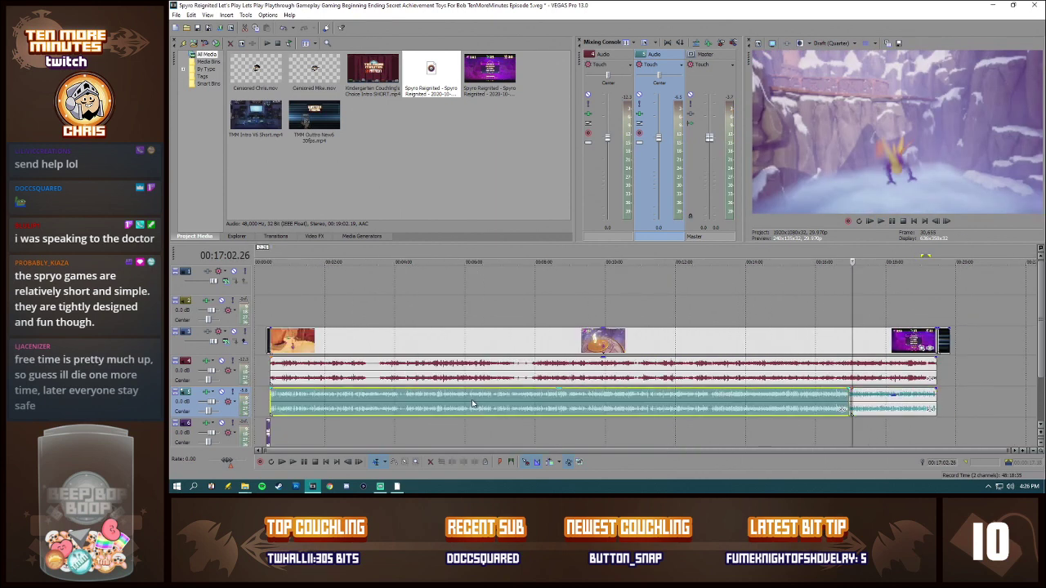
pyautogui.click(496, 394)
pyautogui.click(631, 173)
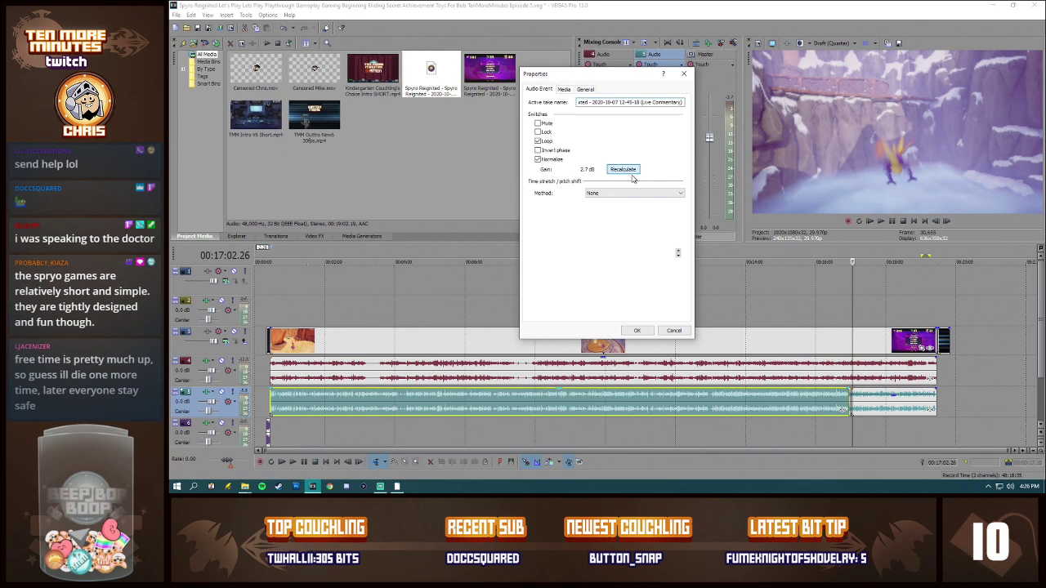
pyautogui.click(638, 330)
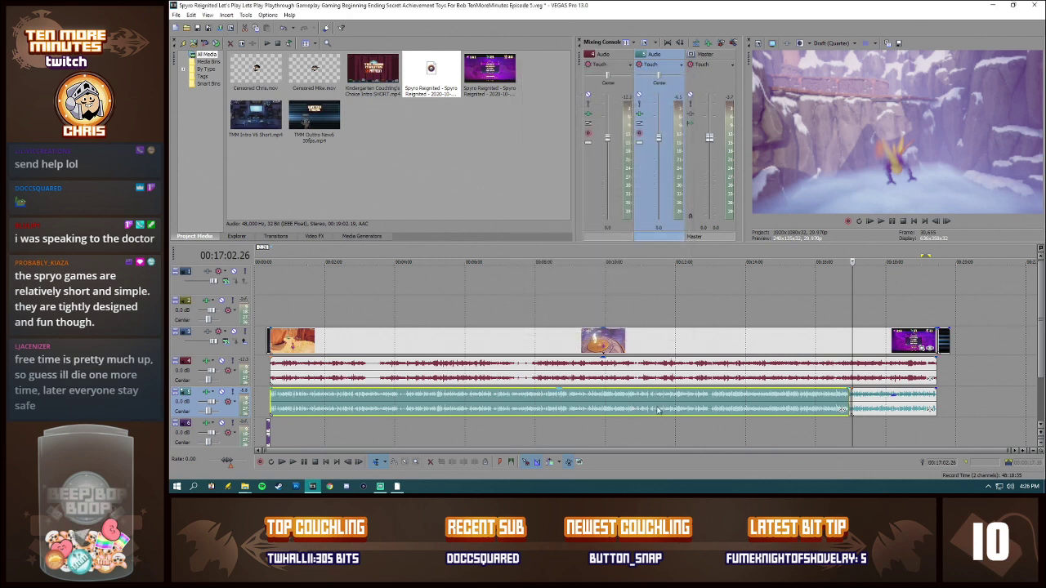
# Step: Split the commentary at about 00:16:36 and again at 00:16:37.07 to isolate the loud spot
pyautogui.click(839, 396)
pyautogui.scroll(5, 839, 396)
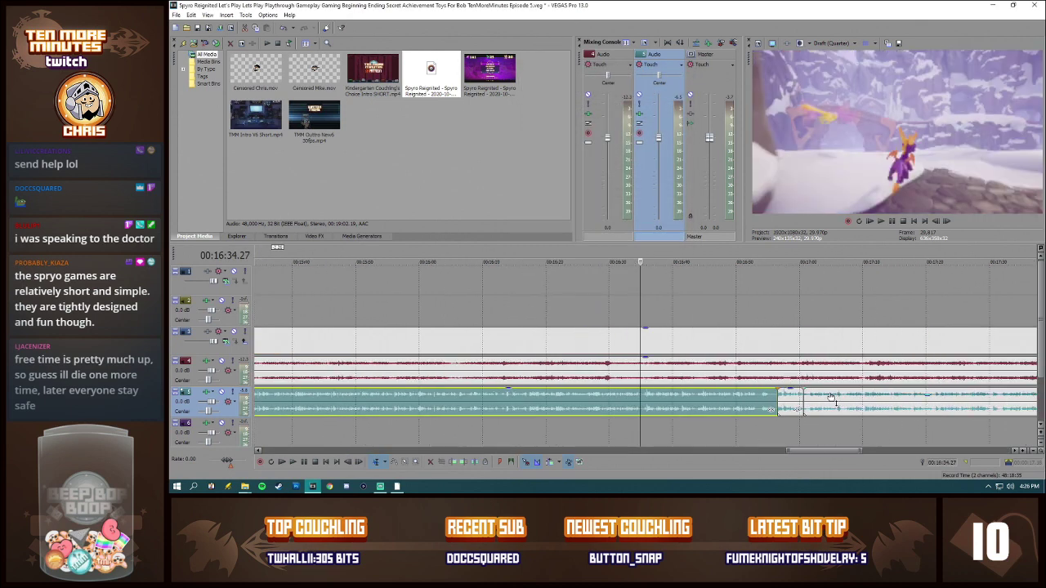
pyautogui.click(674, 394)
pyautogui.press('s')
pyautogui.click(719, 395)
pyautogui.press('s')
# Step: Recalculate the normalization of the long commentary piece before the first new split and of the piece starting at 00:16:37.07
pyautogui.rightClick(643, 406)
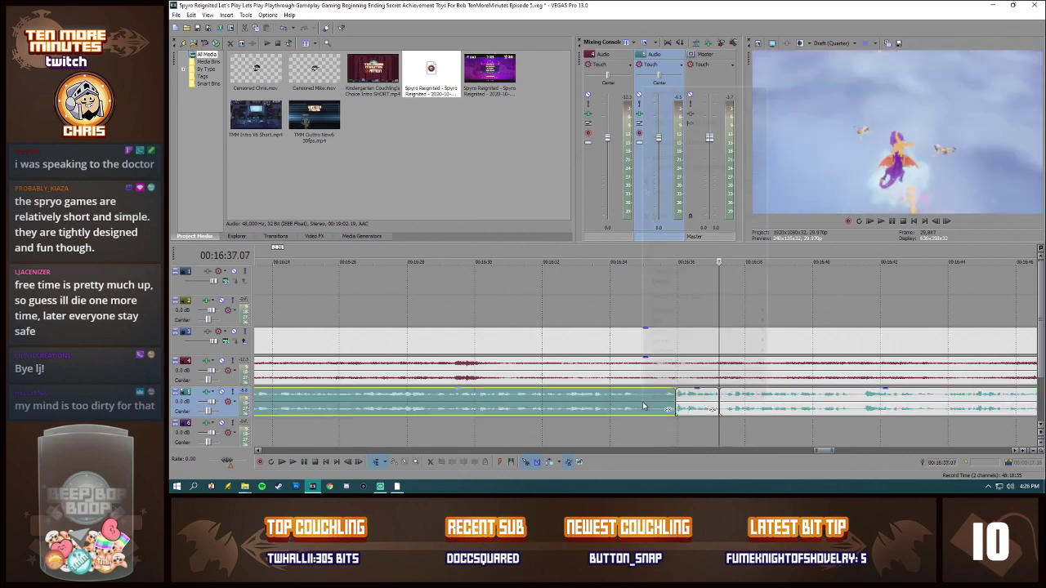
pyautogui.click(662, 397)
pyautogui.click(634, 170)
pyautogui.click(637, 329)
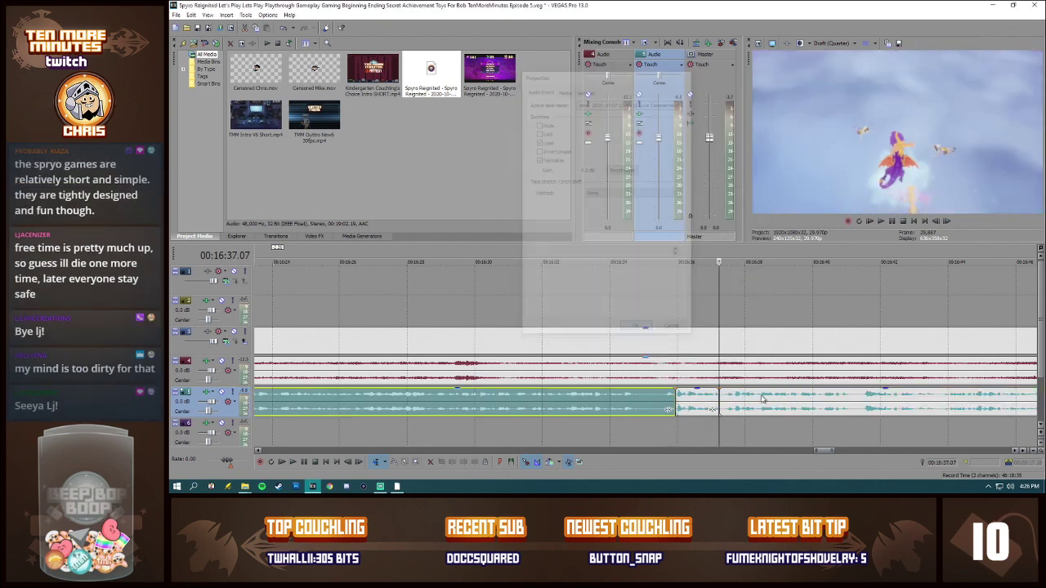
pyautogui.rightClick(762, 398)
pyautogui.click(791, 397)
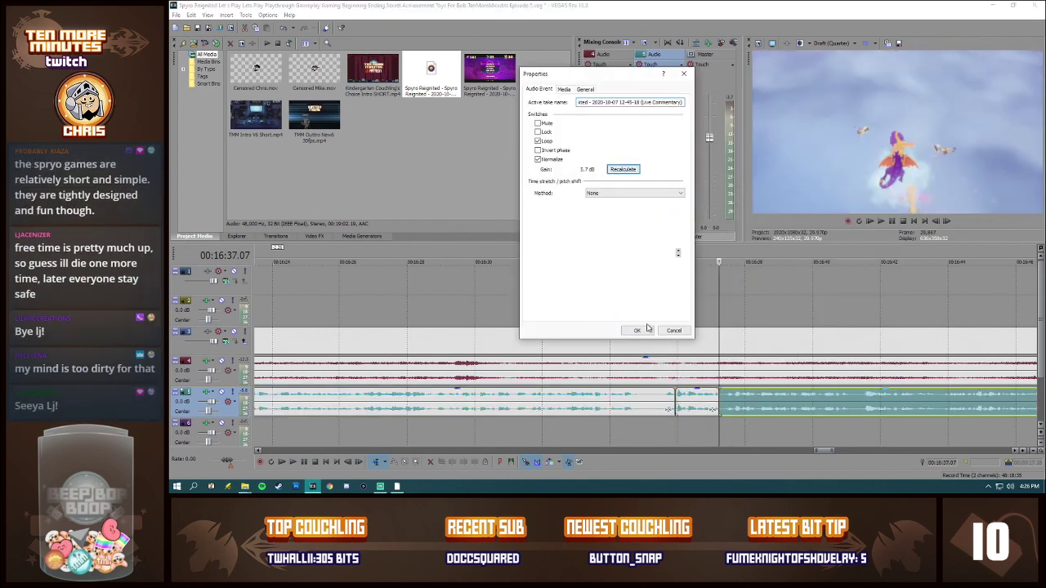
pyautogui.click(645, 330)
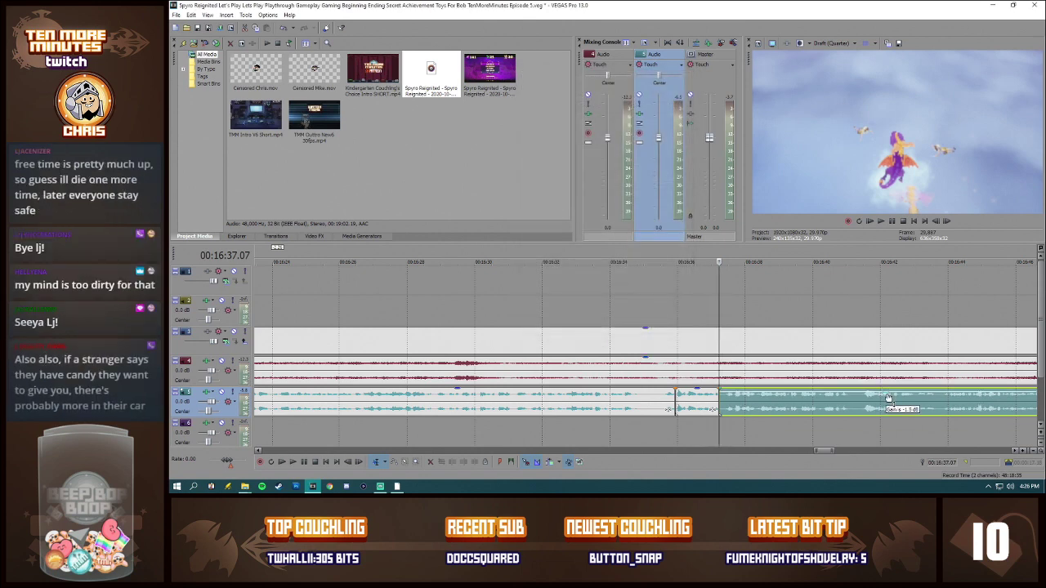
# Step: Check the normalization gain in the long commentary piece's event properties without changing it
pyautogui.click(622, 394)
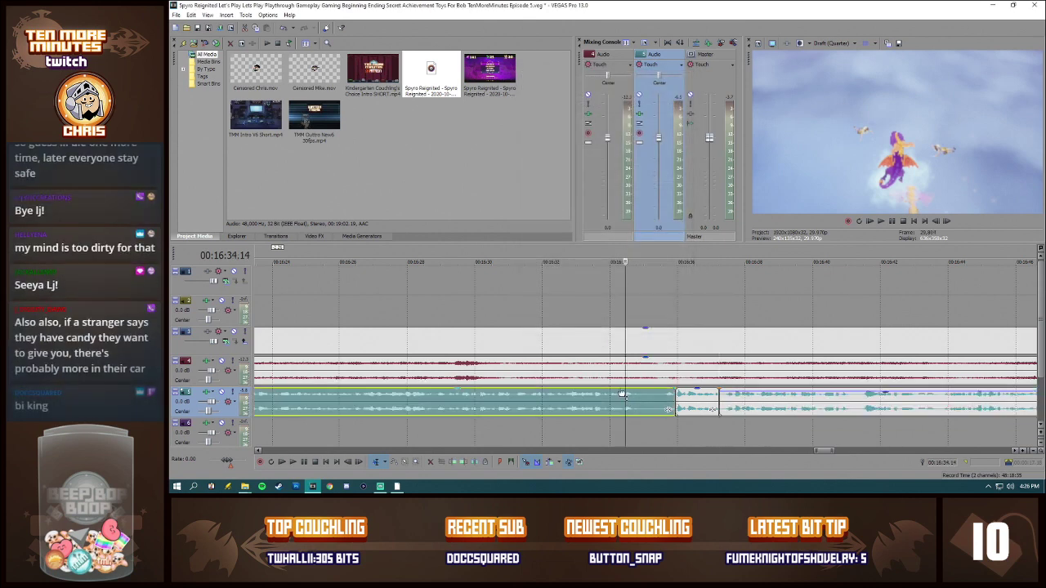
pyautogui.rightClick(622, 395)
pyautogui.click(650, 395)
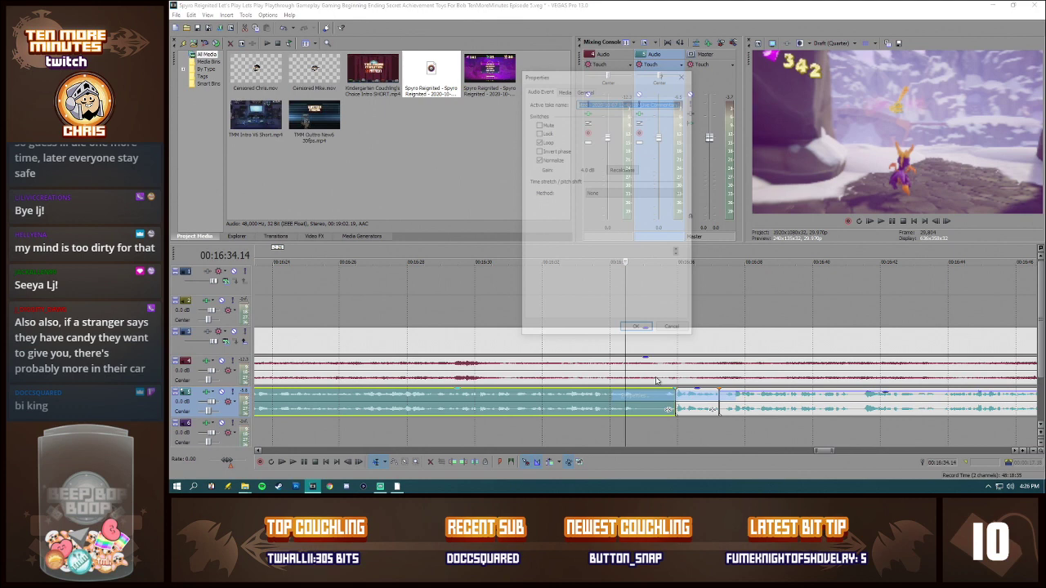
pyautogui.click(673, 331)
pyautogui.moveTo(642, 393); pyautogui.dragTo(642, 394)
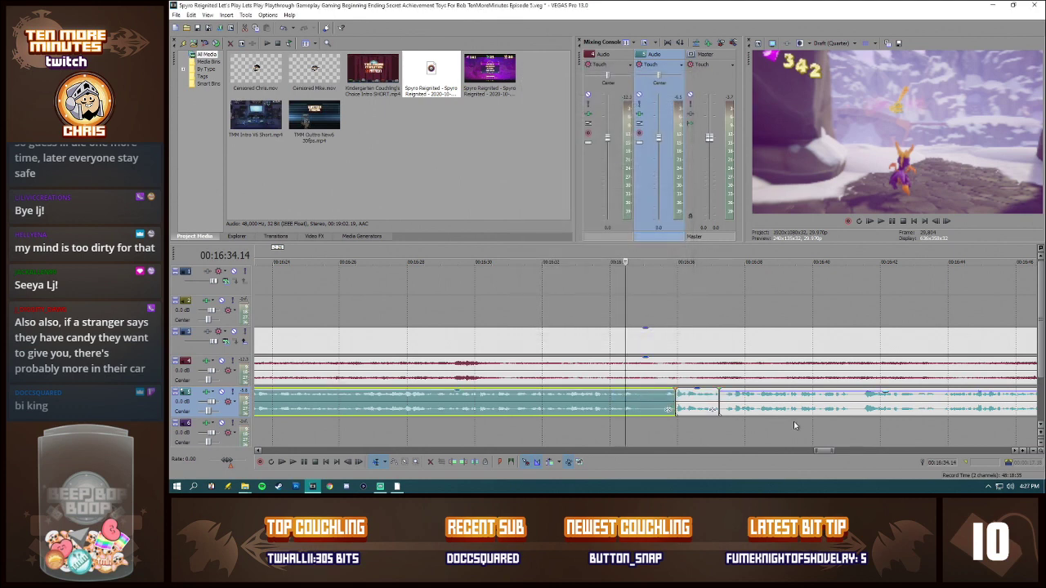
# Step: Play back the episode from the commentary's start at 00:00:26.28 to check its loudness
pyautogui.scroll(-3, 793, 428)
pyautogui.scroll(-4, 791, 426)
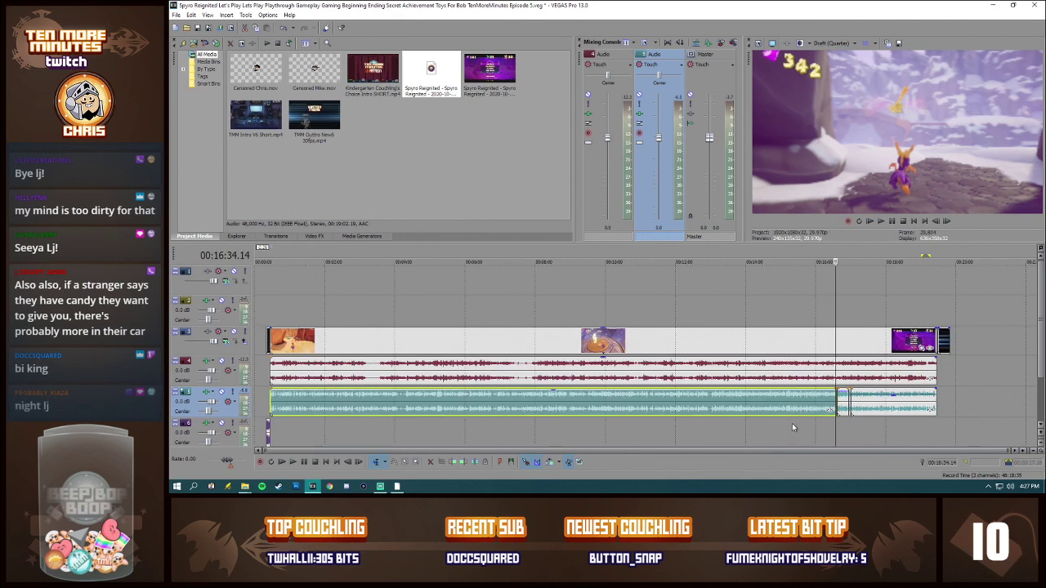
pyautogui.click(271, 398)
pyautogui.scroll(4, 498, 424)
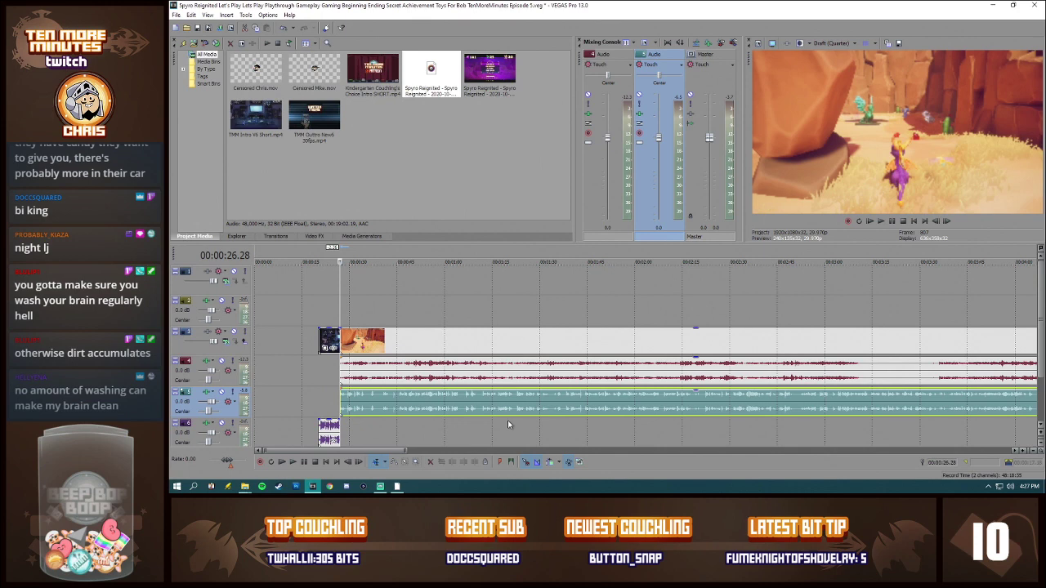
pyautogui.press('space')
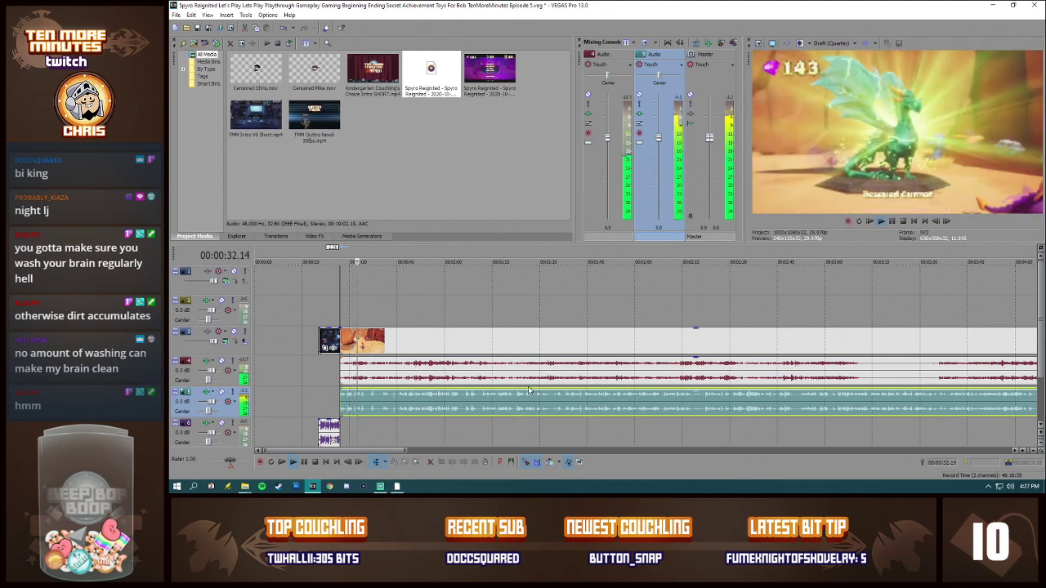
# Step: Replay the opening commentary from about 00:00:29 to judge its level against the game audio
pyautogui.click(349, 397)
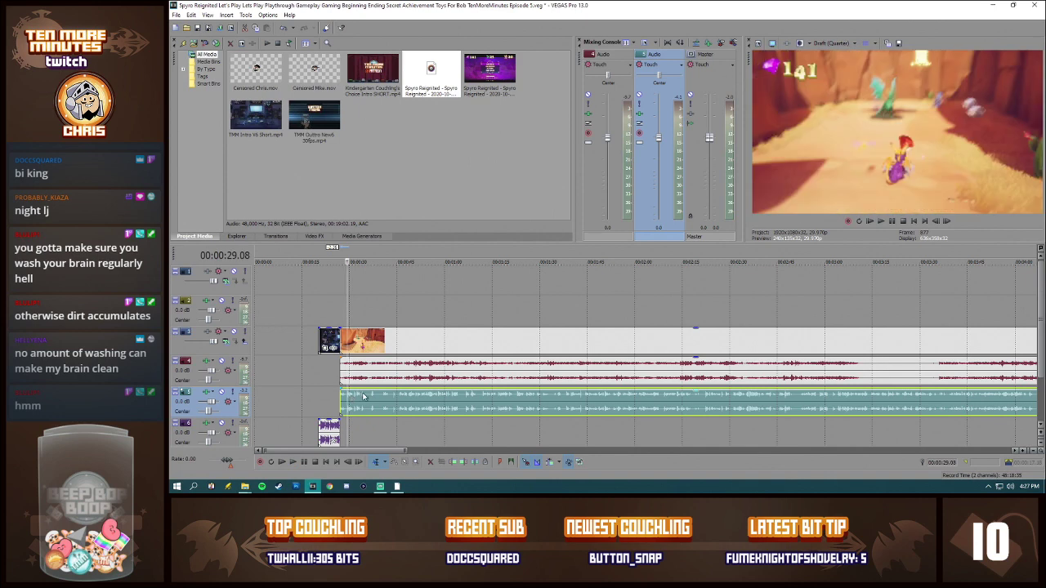
pyautogui.scroll(5, 411, 400)
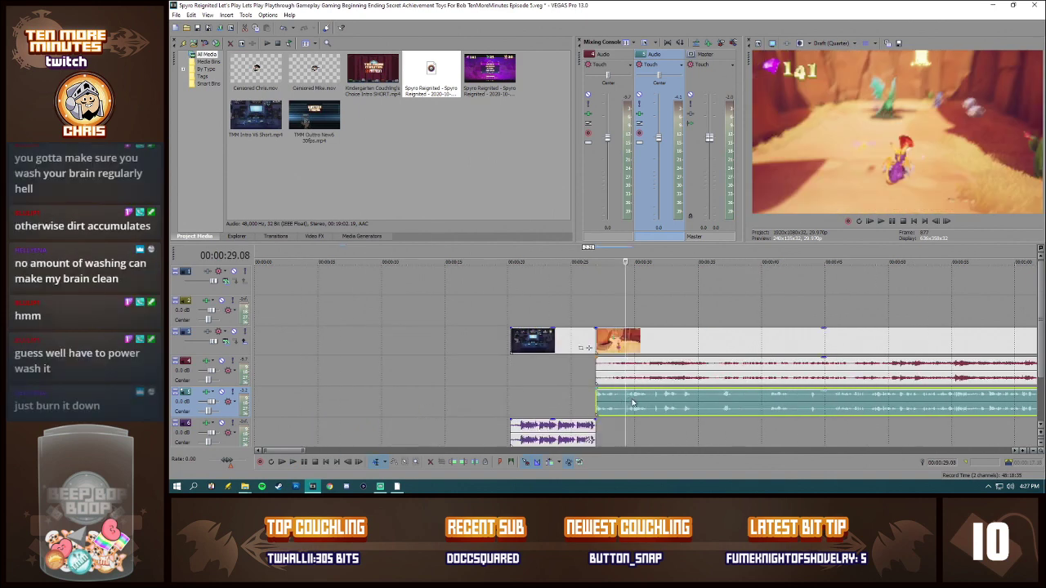
pyautogui.press('space')
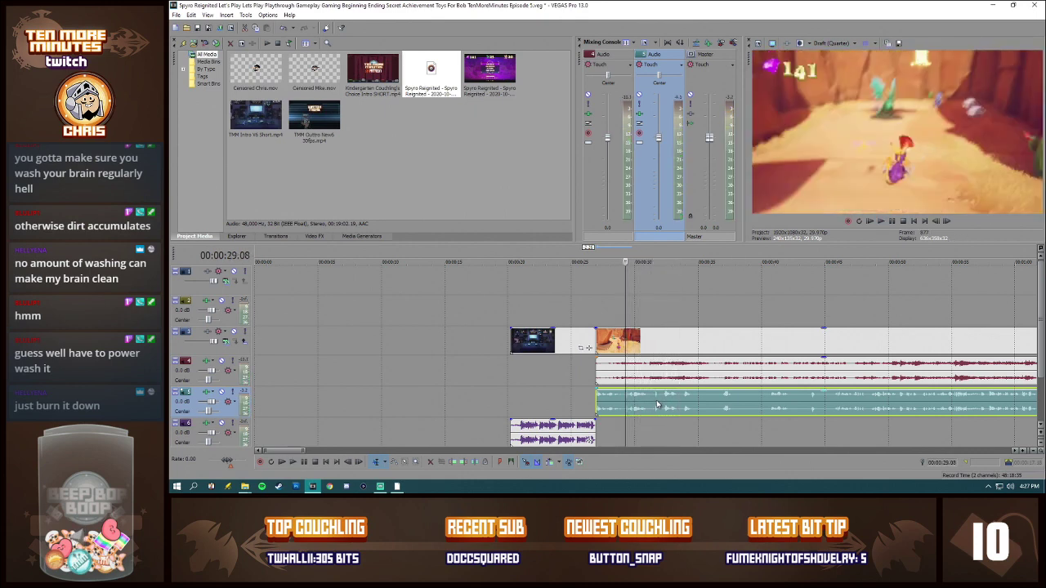
pyautogui.press('space')
pyautogui.click(645, 400)
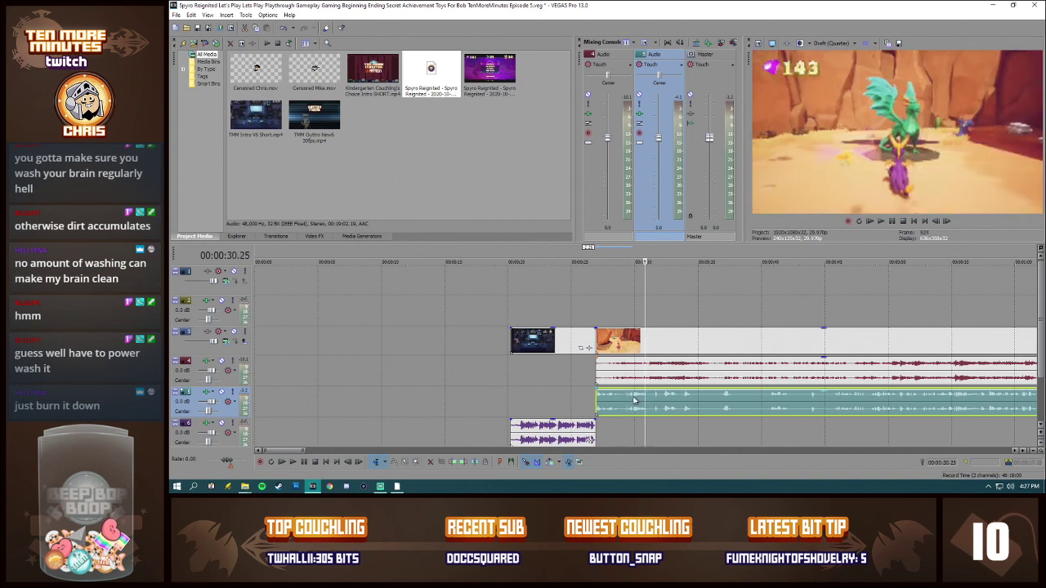
pyautogui.click(626, 395)
pyautogui.press('space')
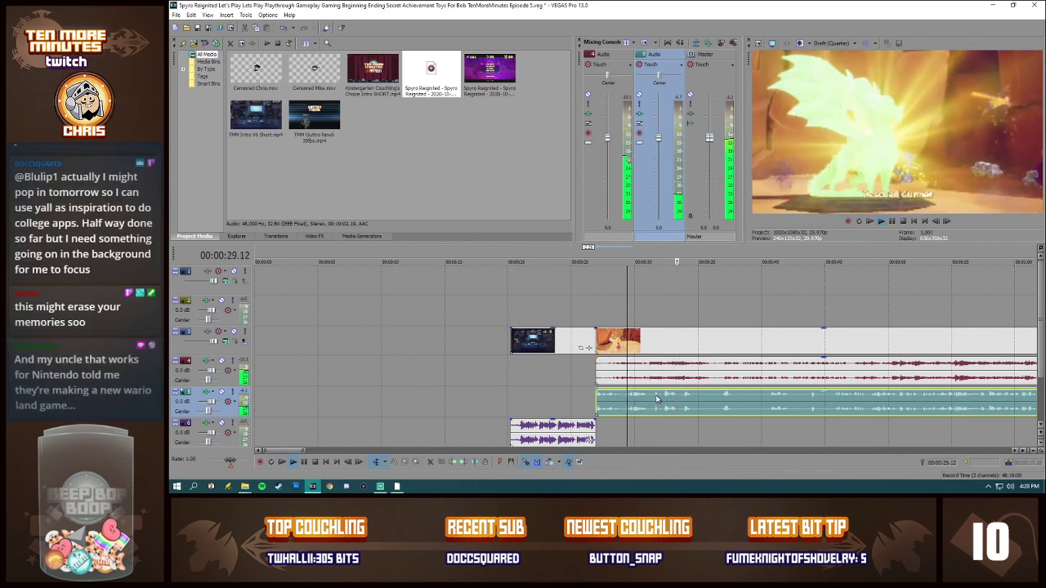
pyautogui.press('space')
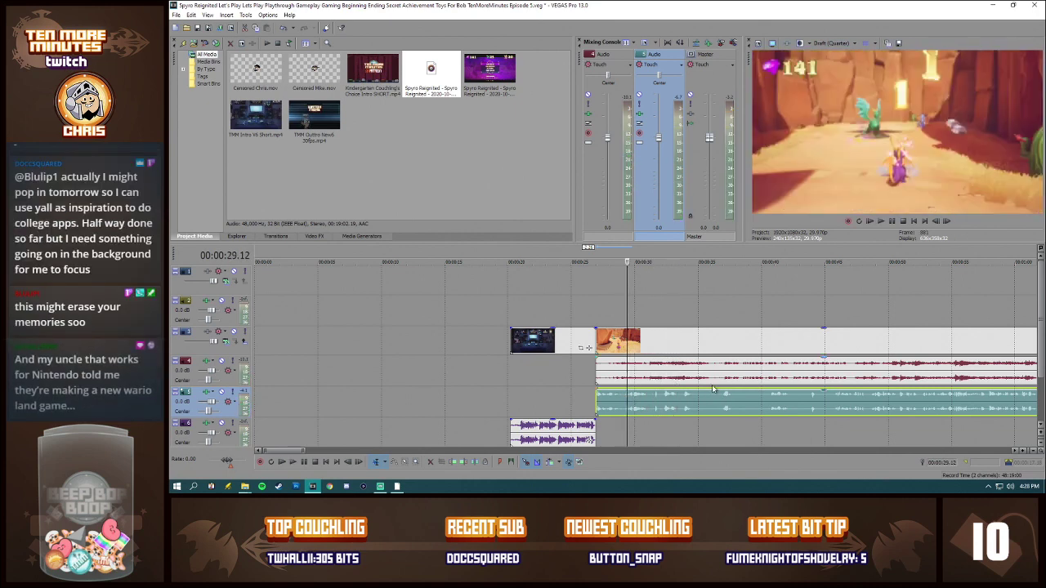
# Step: Continue playback from about 00:00:37 and locate the word that needs censoring near 00:01:07
pyautogui.click(720, 400)
pyautogui.press('space')
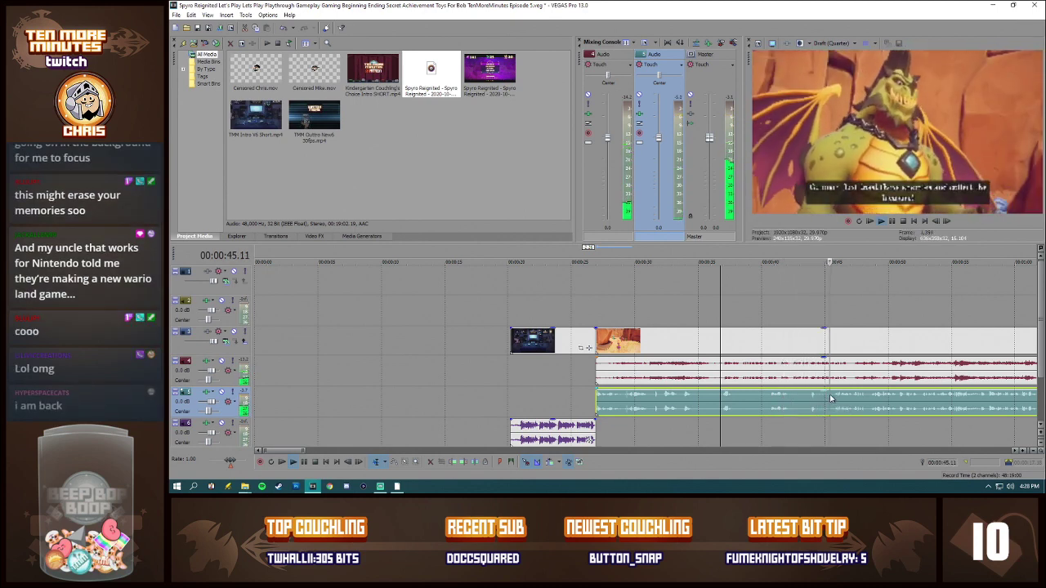
pyautogui.scroll(-3, 834, 400)
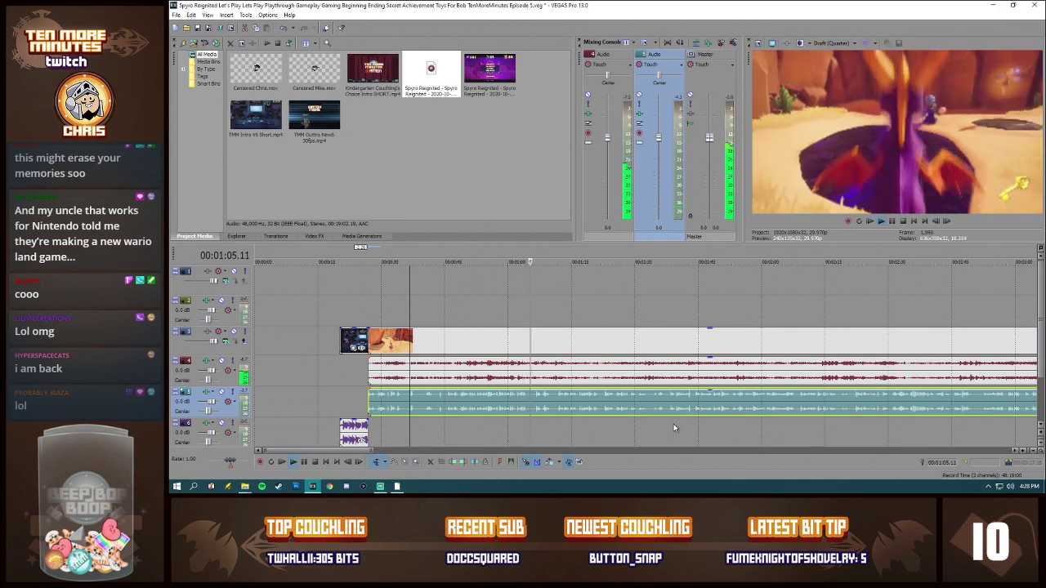
pyautogui.click(537, 403)
pyautogui.scroll(8, 657, 408)
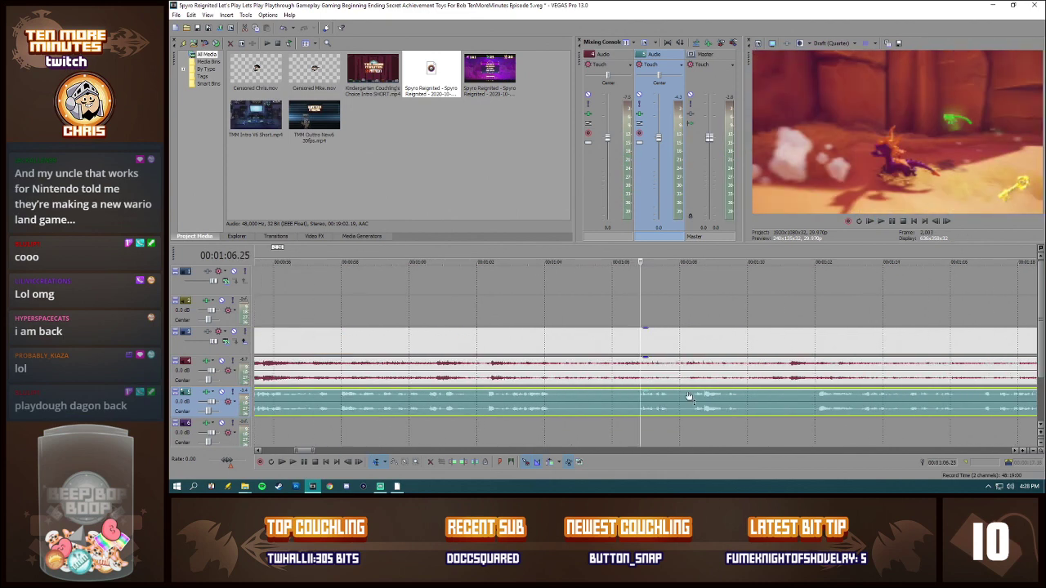
pyautogui.click(647, 398)
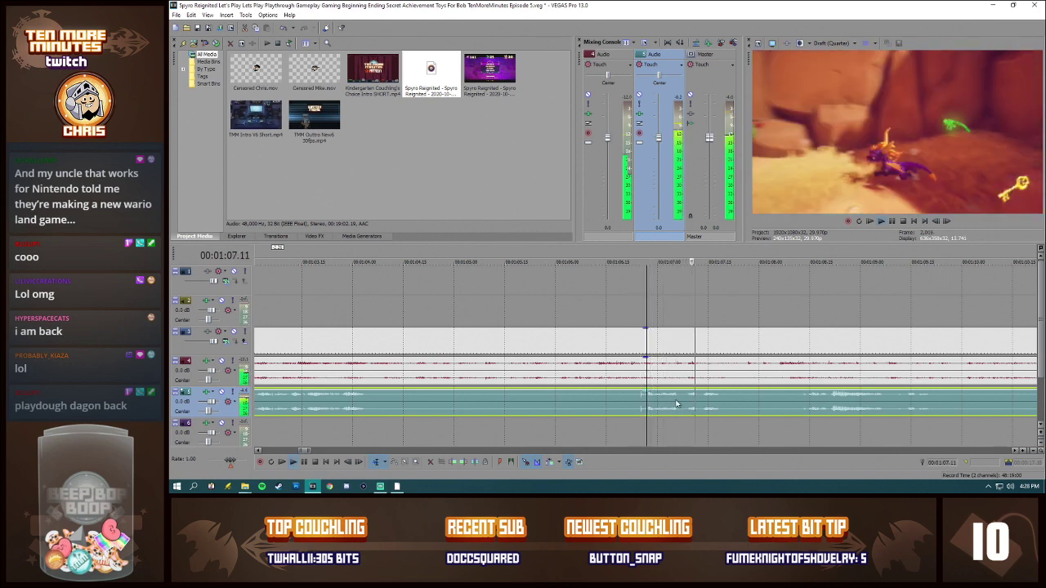
pyautogui.click(686, 398)
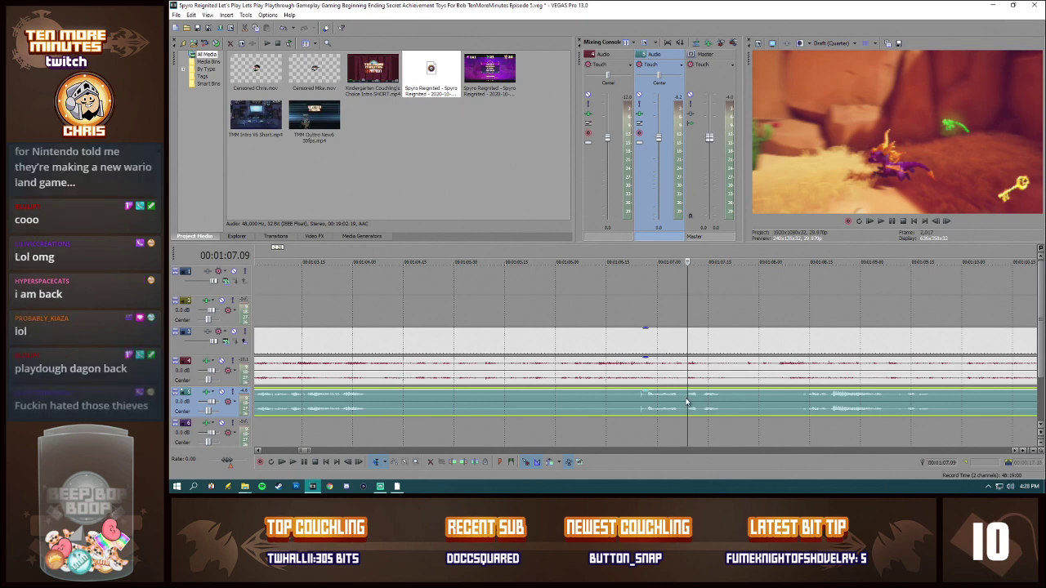
# Step: Split the commentary just before and at 00:01:07.13 to isolate the swear word
pyautogui.click(685, 401)
pyautogui.press('s')
pyautogui.click(700, 399)
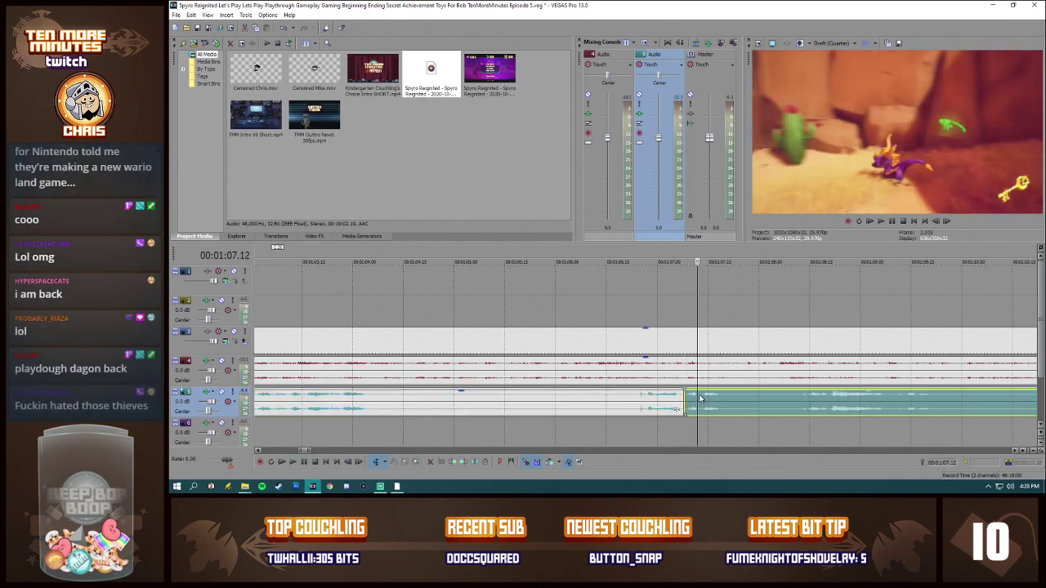
pyautogui.press('s')
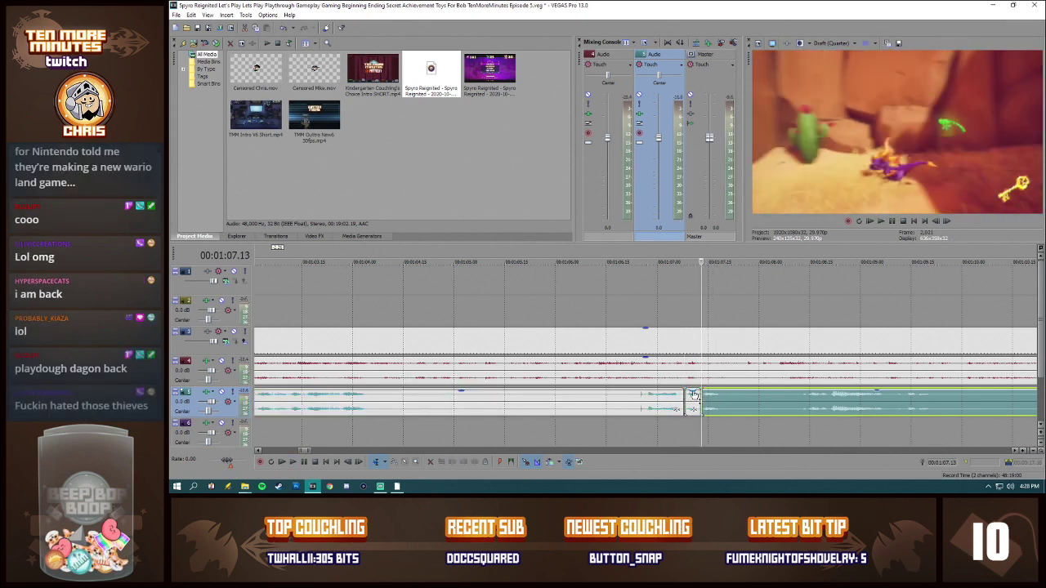
# Step: Silence the isolated word, place Censored Chris.mov above it, and preview the result from 00:01:06.03
pyautogui.click(693, 400)
pyautogui.moveTo(244, 79); pyautogui.dragTo(702, 304)
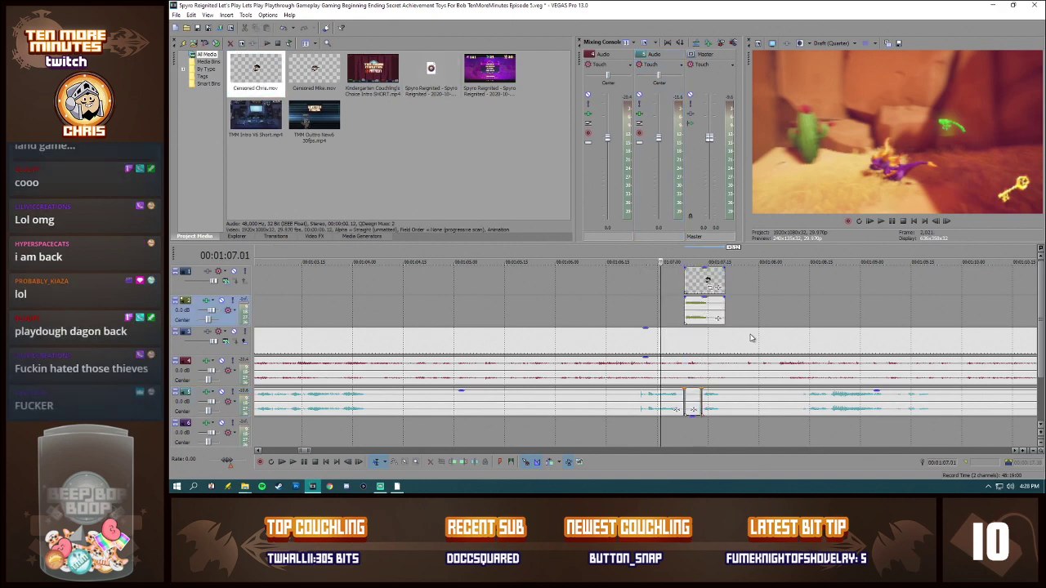
pyautogui.click(585, 301)
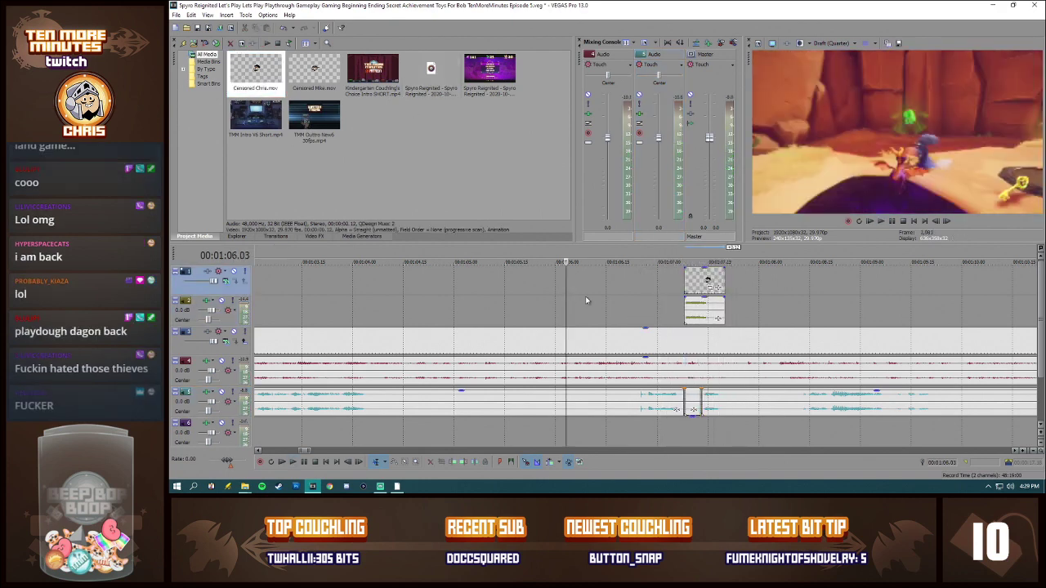
pyautogui.press('space')
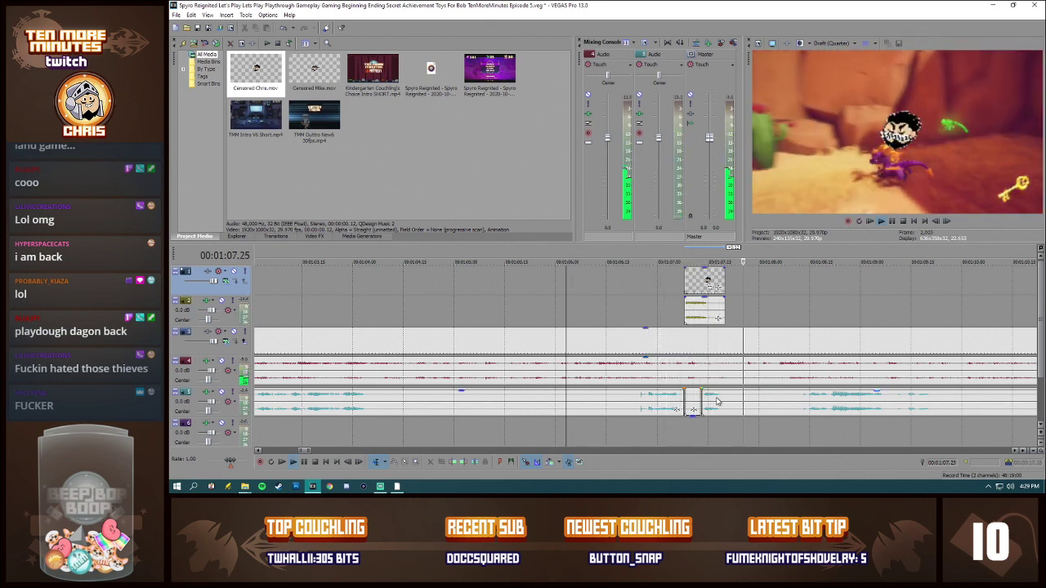
pyautogui.press('space')
# Step: Undo the censor clip placement, the silencing and both commentary splits around 00:01:07
pyautogui.hotkey('ctrl', 'z')
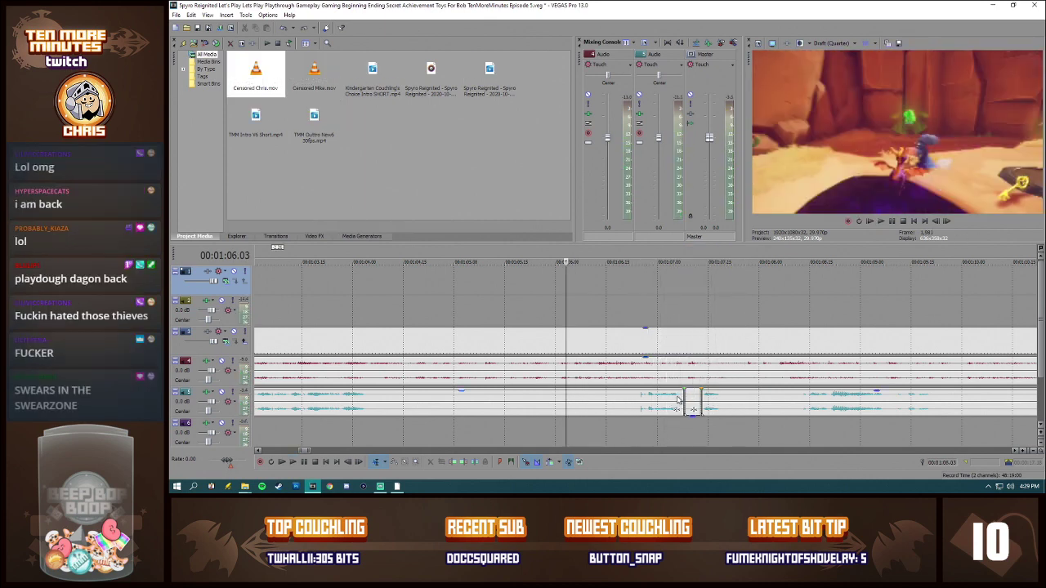
pyautogui.hotkey('ctrl', 'z')
pyautogui.hotkey('ctrl', 'z')
pyautogui.hotkey('ctrl', 'z')
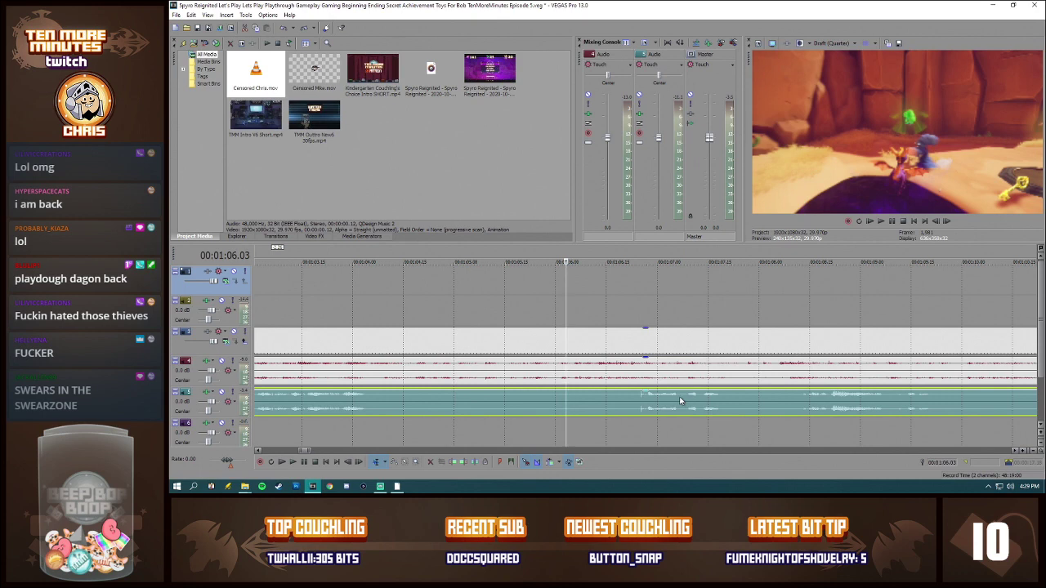
# Step: Split the commentary at 00:01:07.06 and 00:01:07.16 to isolate the whole swear word
pyautogui.click(678, 398)
pyautogui.press('s')
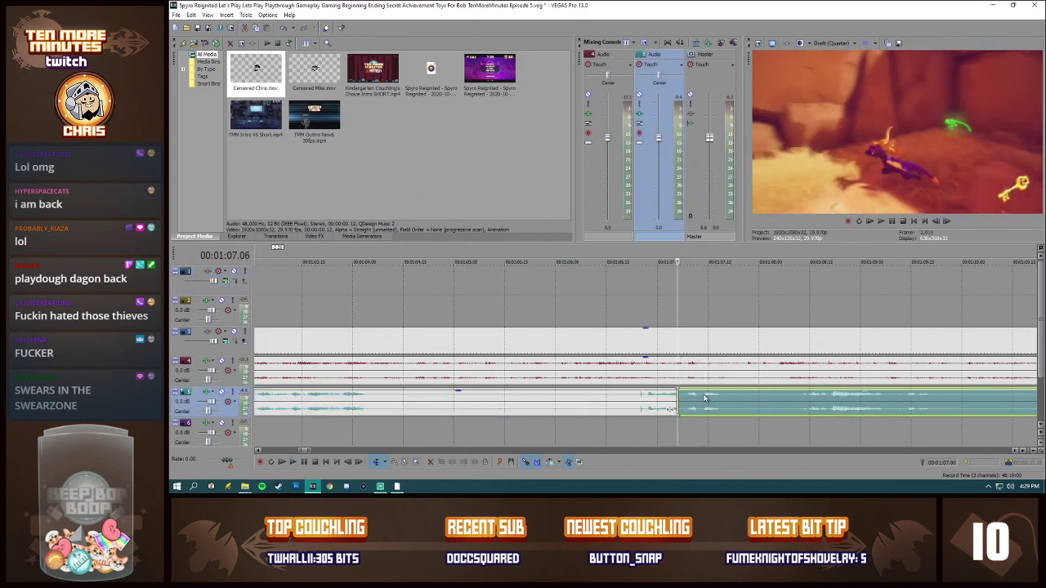
pyautogui.click(704, 397)
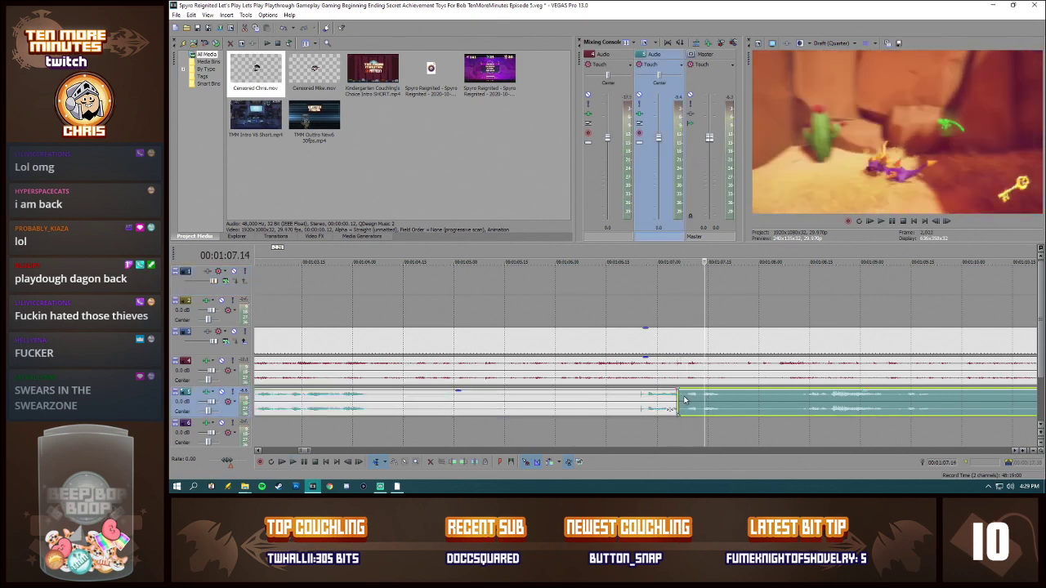
pyautogui.press('space')
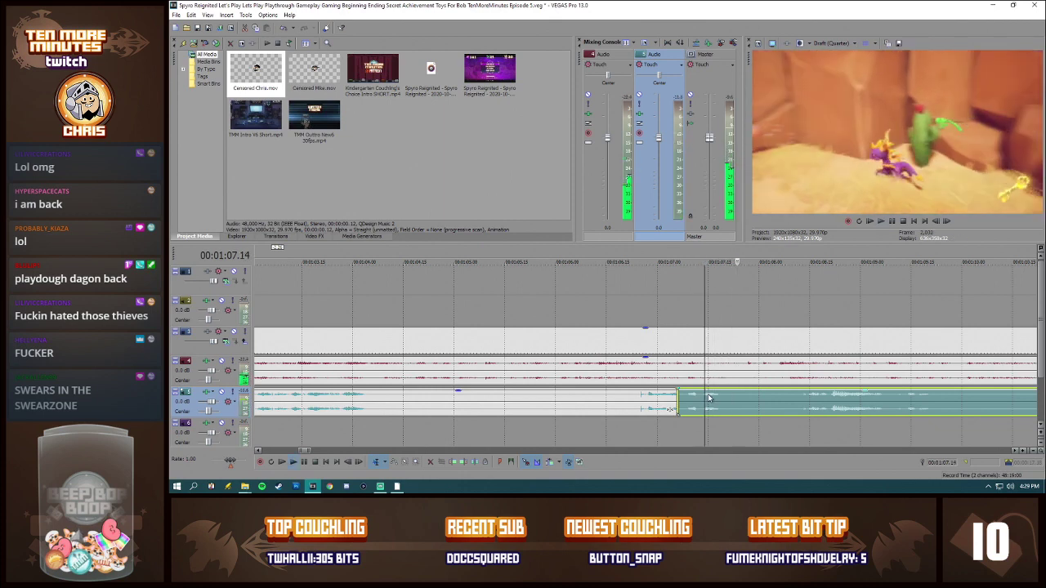
pyautogui.click(710, 398)
pyautogui.press('space')
pyautogui.press('s')
# Step: Silence the piece between the two splits, align Censored Chris.mov above its start, and preview the censored word
pyautogui.moveTo(695, 391); pyautogui.dragTo(696, 447)
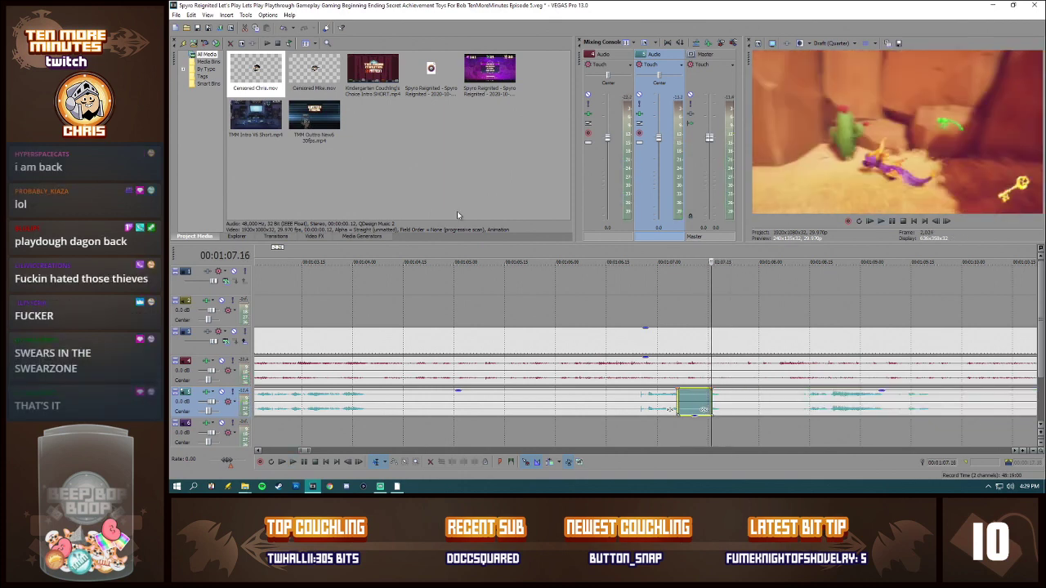
pyautogui.moveTo(256, 72); pyautogui.dragTo(680, 282)
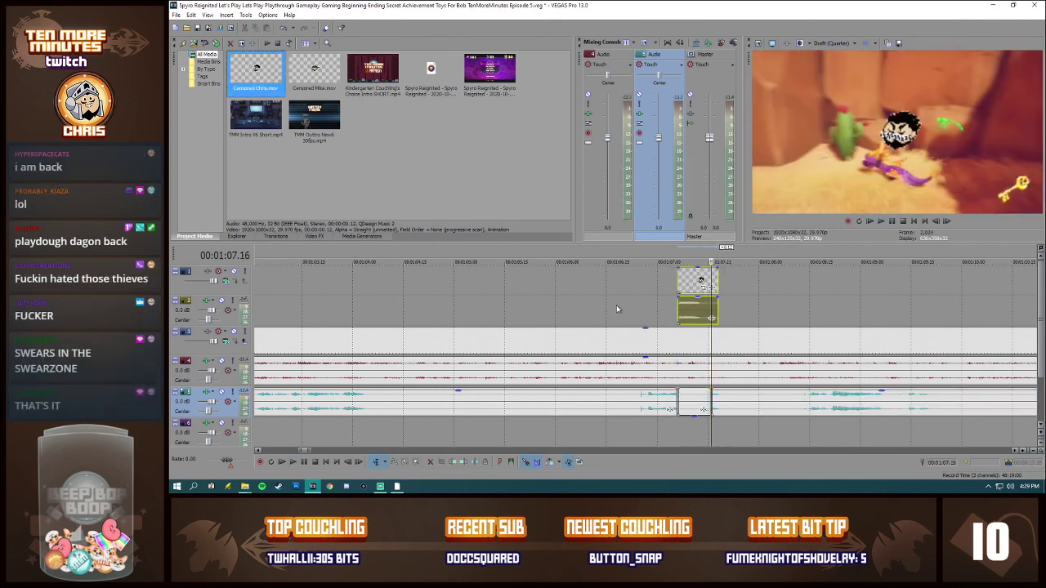
pyautogui.click(617, 309)
pyautogui.press('space')
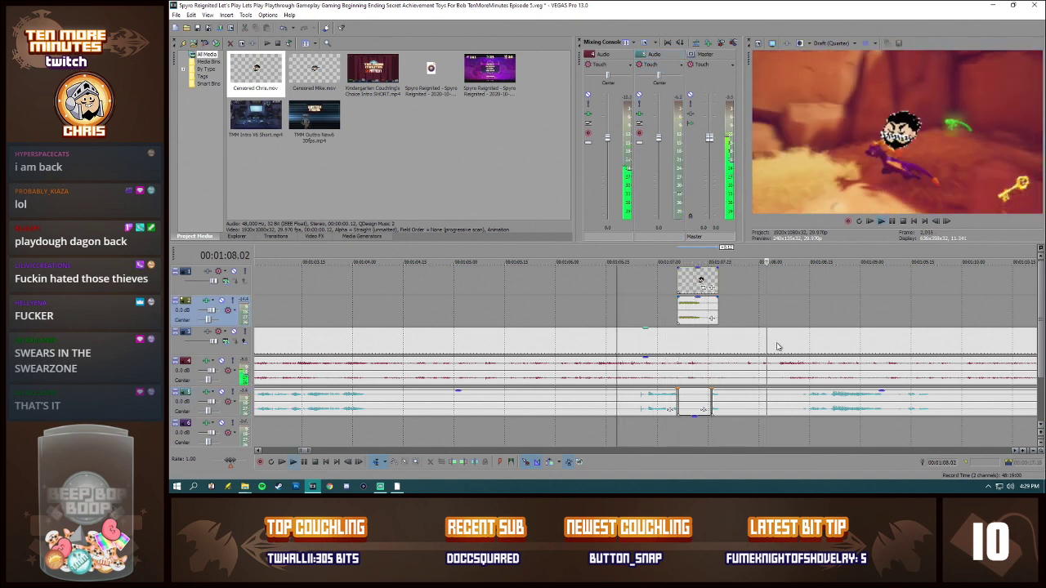
# Step: Preview the censored word once more from 00:01:05.27, checking the commentary around the silenced piece
pyautogui.press('space')
pyautogui.click(544, 314)
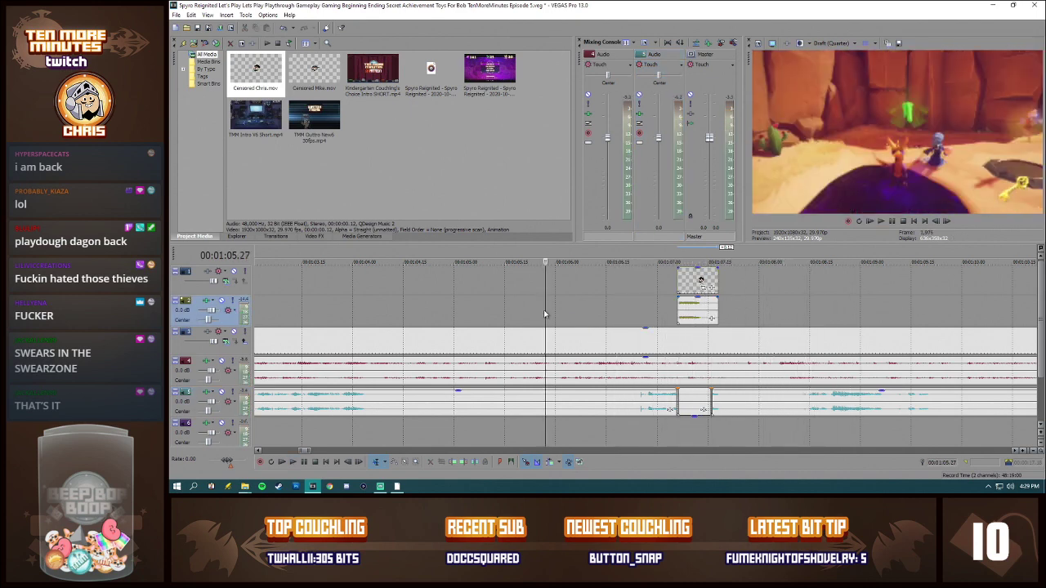
pyautogui.press('space')
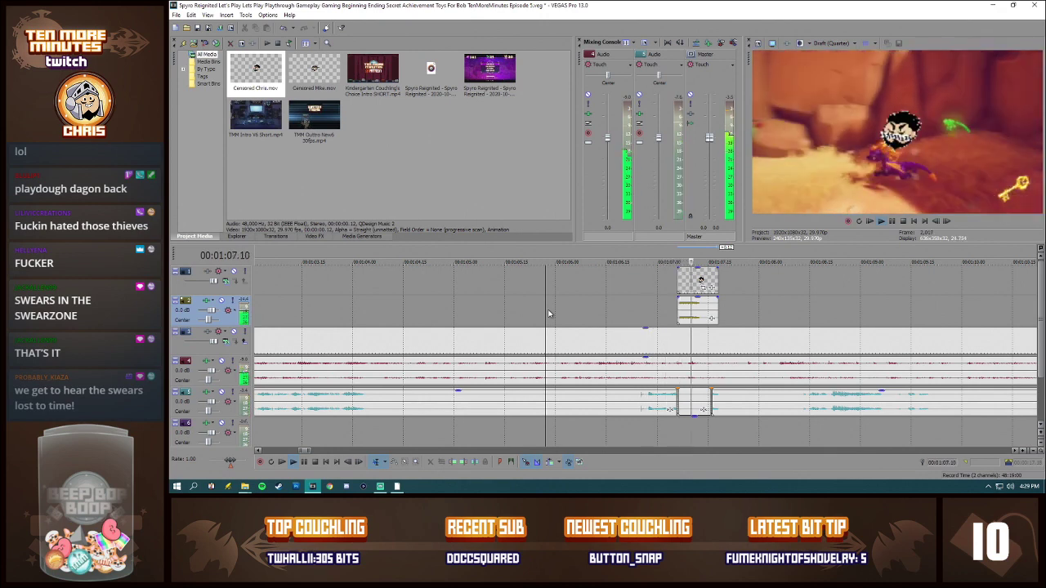
pyautogui.press('space')
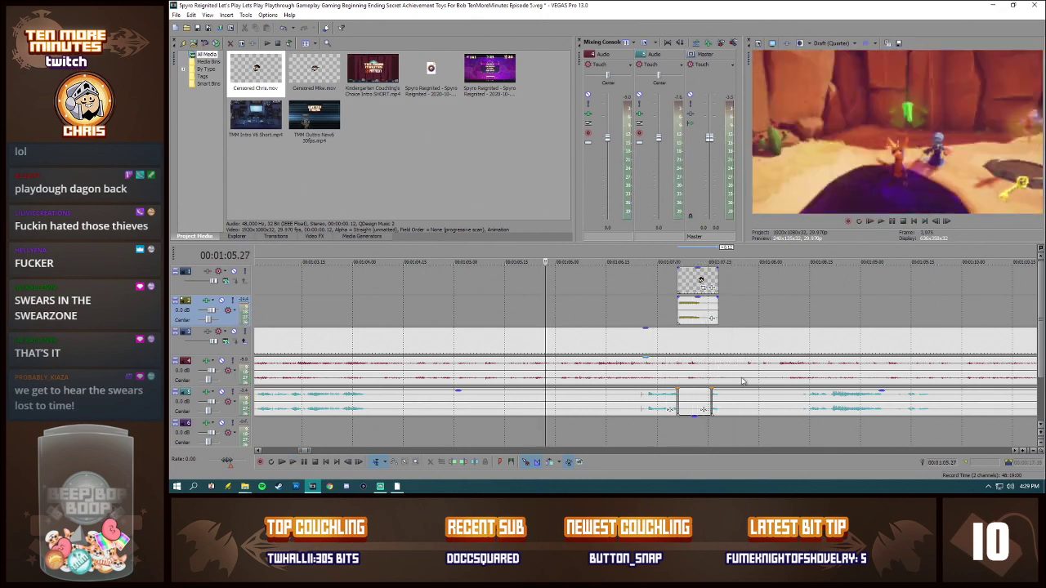
pyautogui.scroll(-6, 742, 383)
pyautogui.click(697, 408)
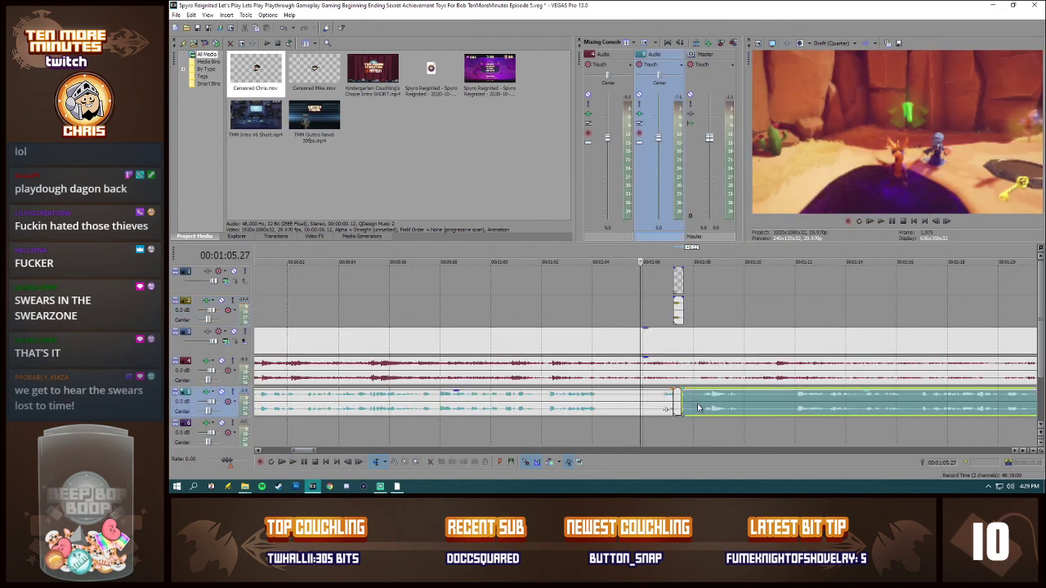
pyautogui.scroll(-2, 703, 407)
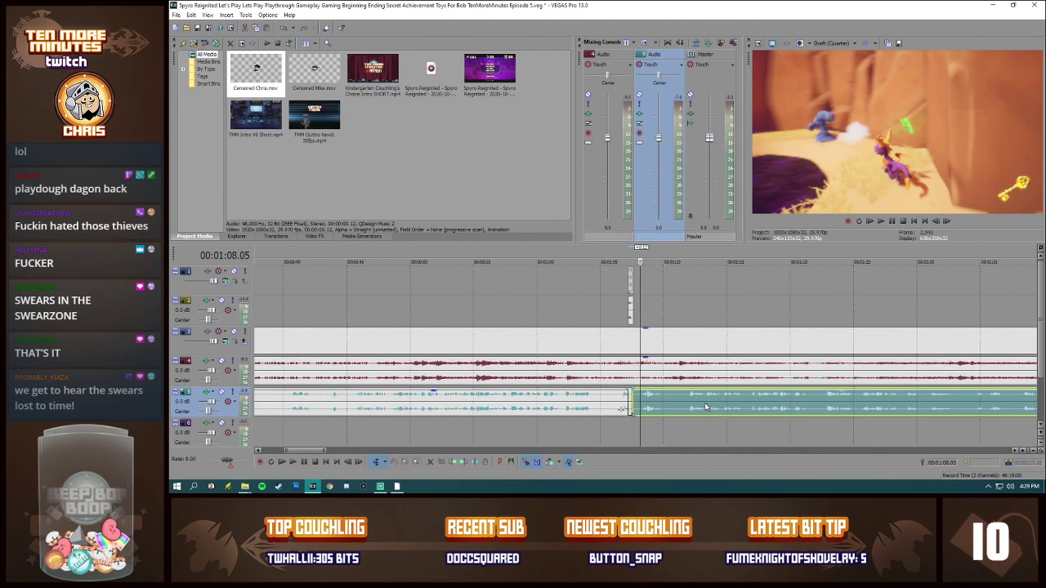
# Step: Change the alpha channel in the media properties of the Censored Chris clip on the timeline to None, and then to Undefined
pyautogui.scroll(4, 600, 307)
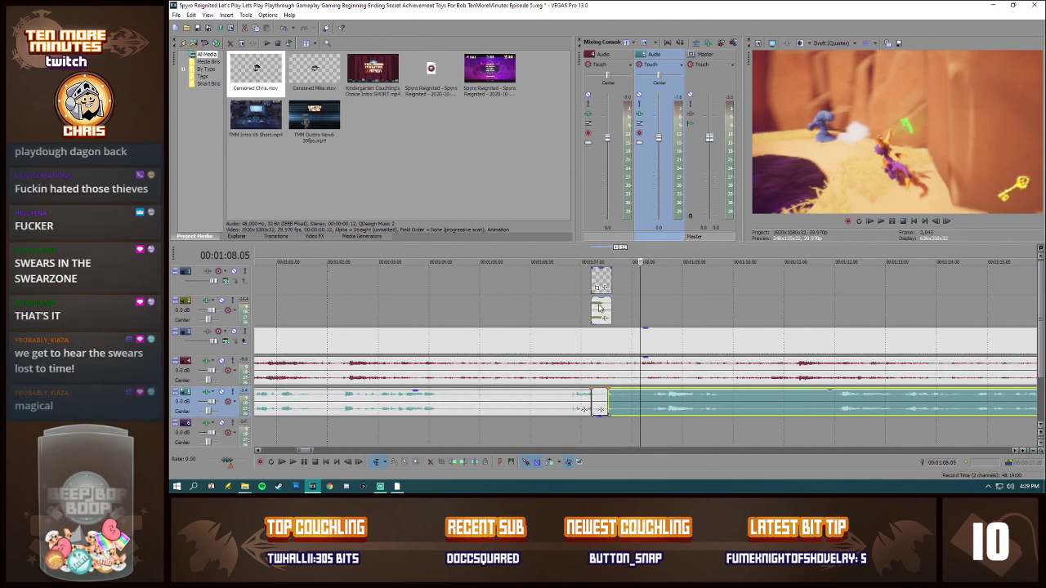
pyautogui.click(599, 407)
pyautogui.rightClick(599, 407)
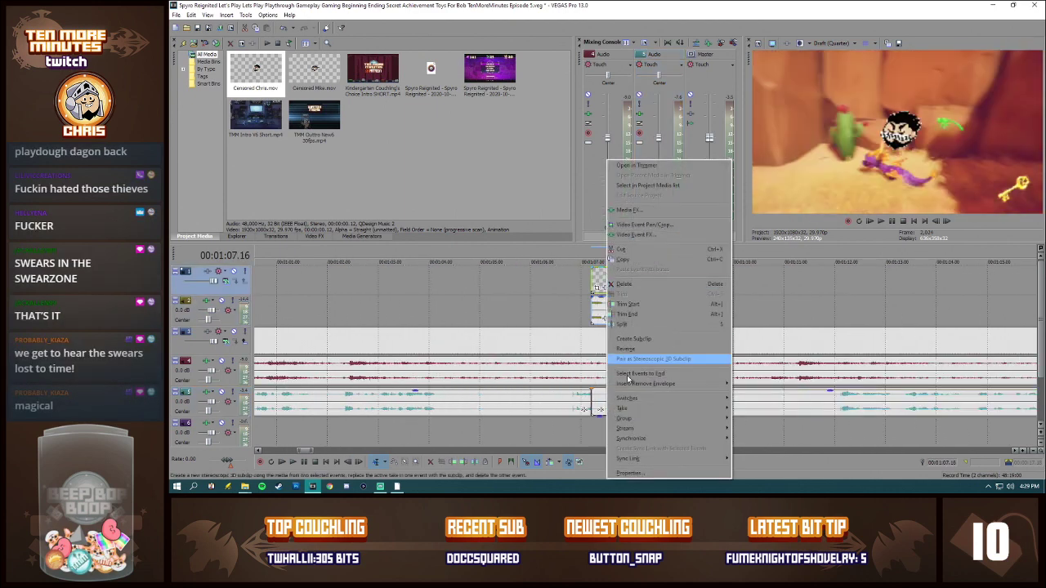
pyautogui.click(631, 473)
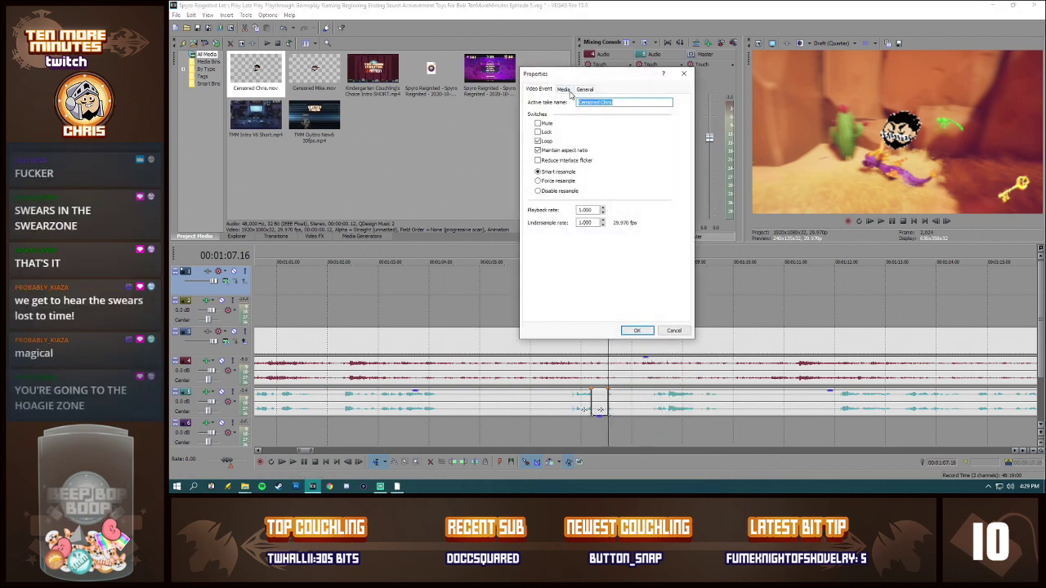
pyautogui.click(562, 89)
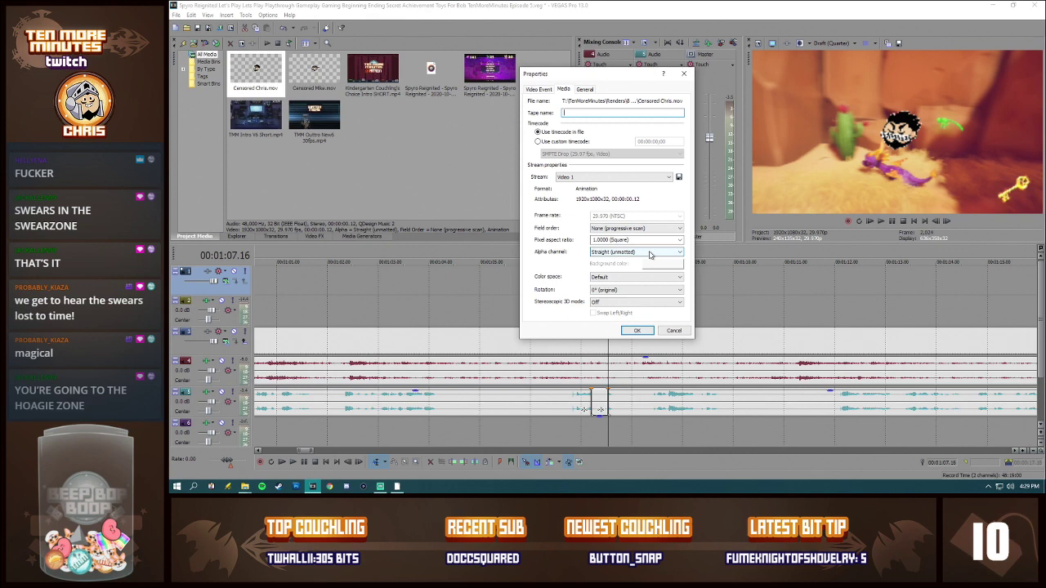
pyautogui.click(650, 254)
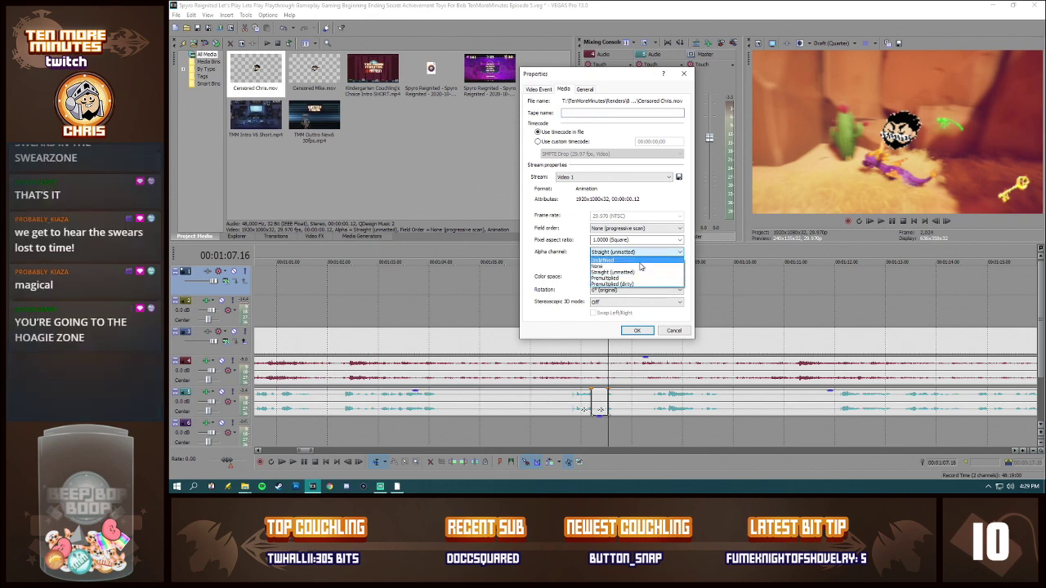
pyautogui.click(642, 267)
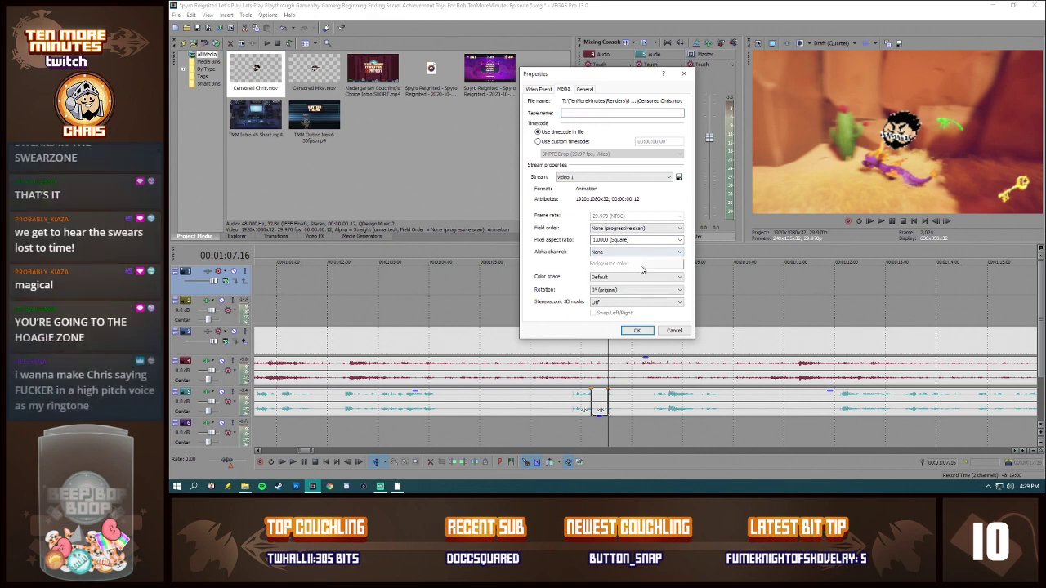
pyautogui.click(647, 254)
pyautogui.click(639, 262)
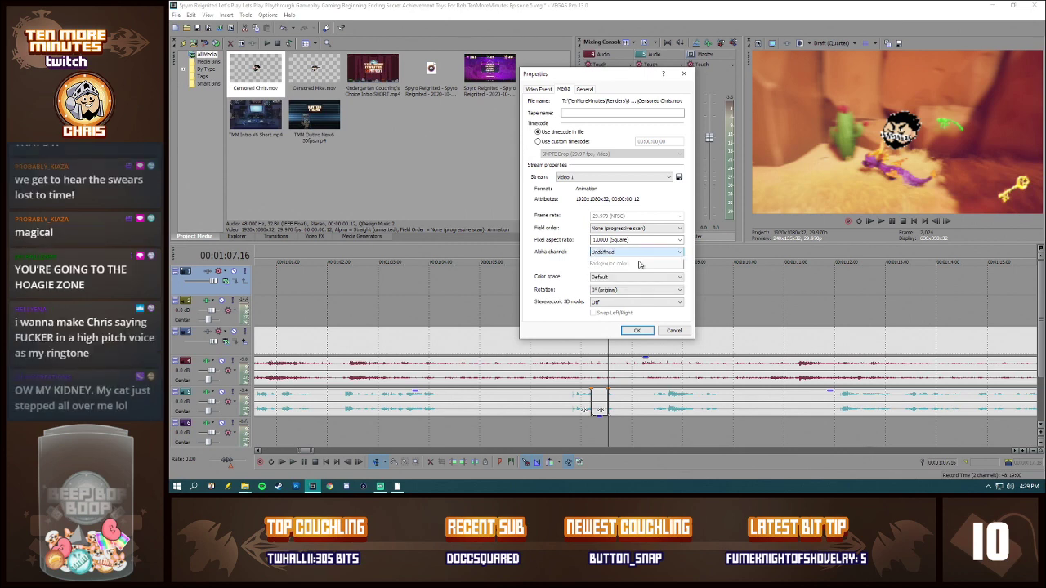
pyautogui.click(638, 330)
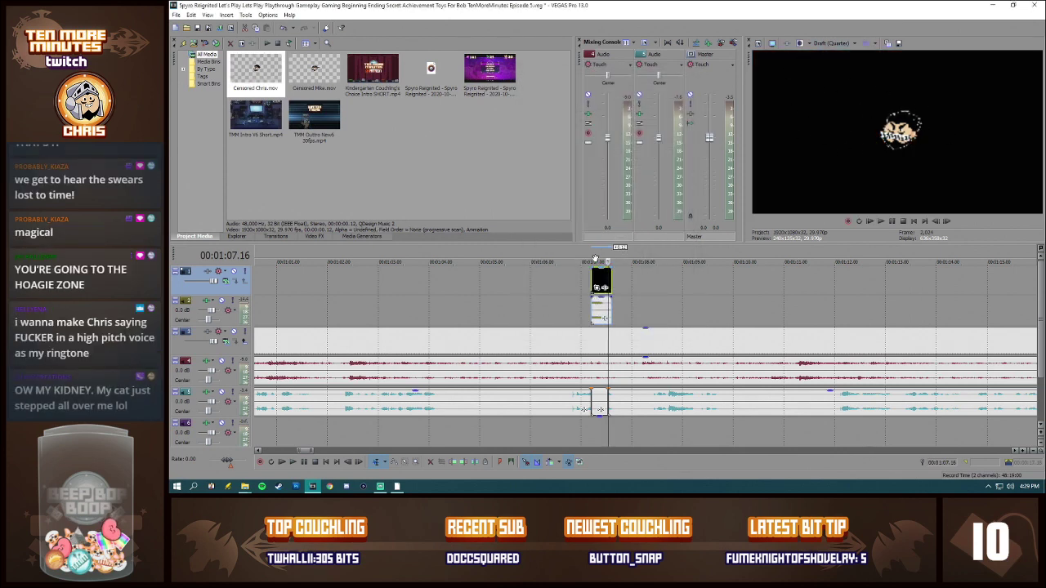
pyautogui.click(592, 282)
pyautogui.scroll(3, 594, 284)
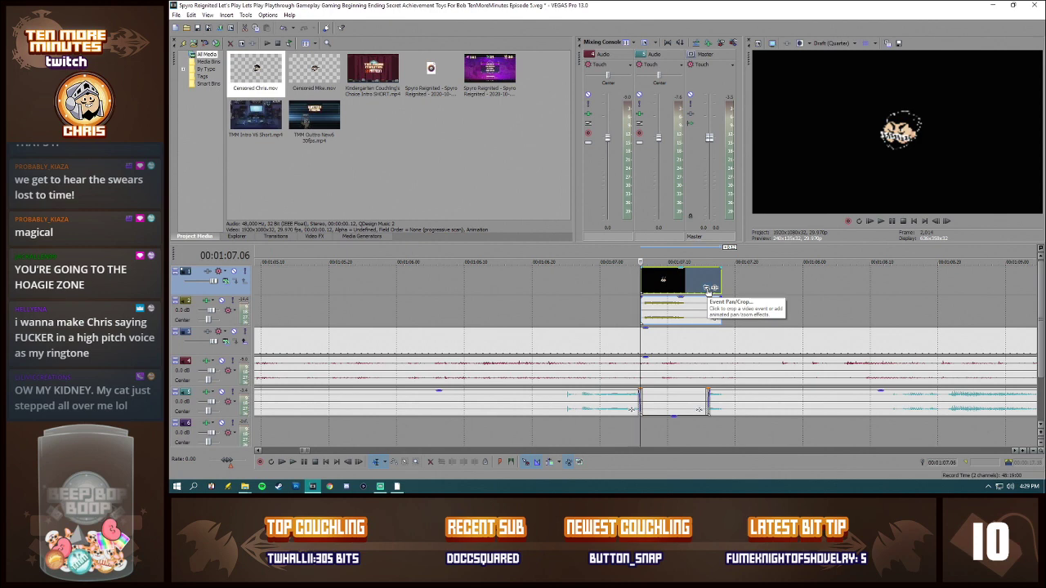
pyautogui.click(707, 289)
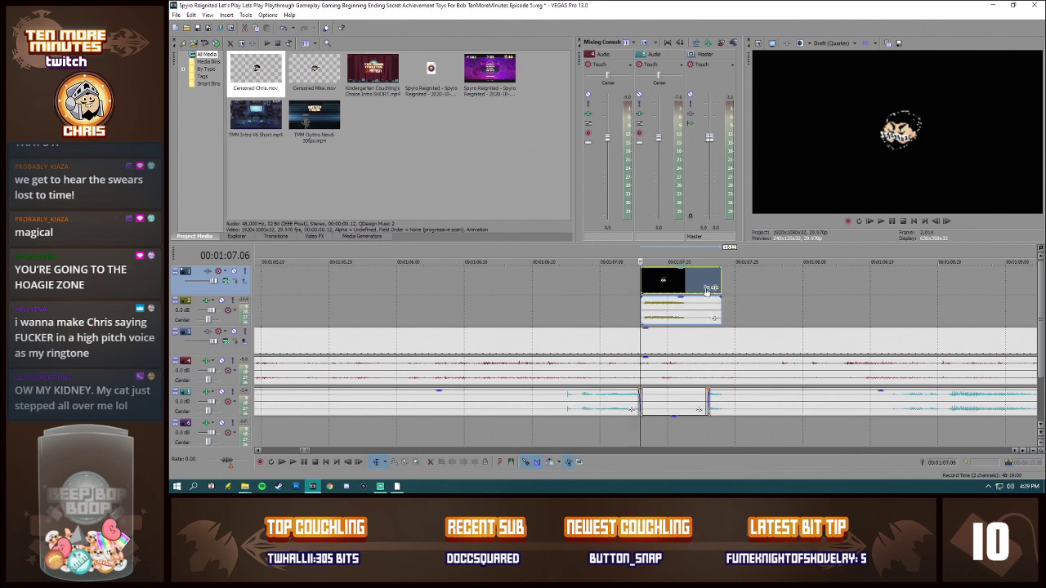
pyautogui.click(741, 75)
pyautogui.click(715, 289)
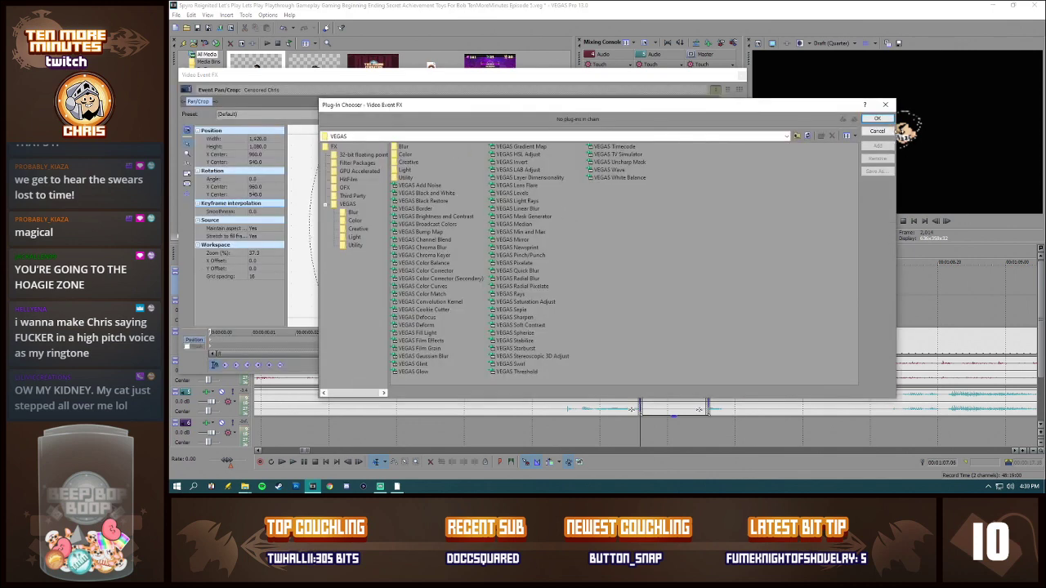
pyautogui.click(878, 131)
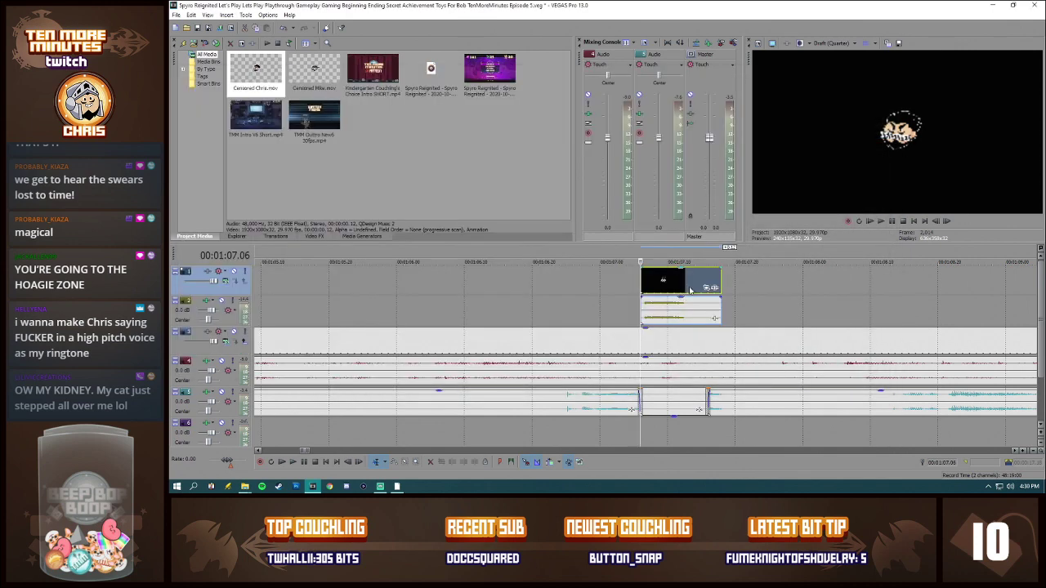
# Step: Set the alpha channel of the Censored Chris clip back to Straight (unmatted) in its media properties
pyautogui.rightClick(690, 290)
pyautogui.click(719, 464)
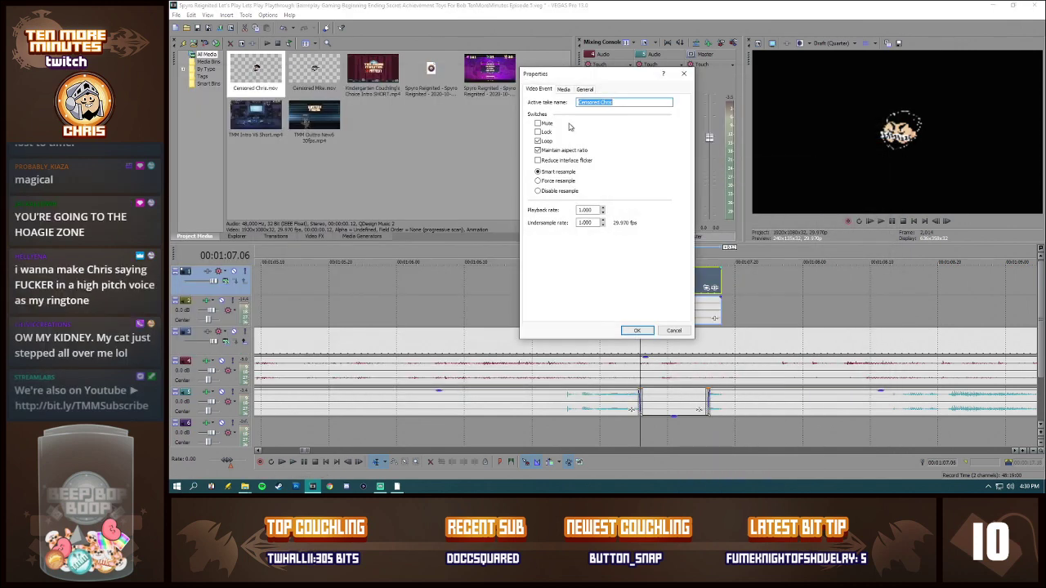
pyautogui.click(562, 89)
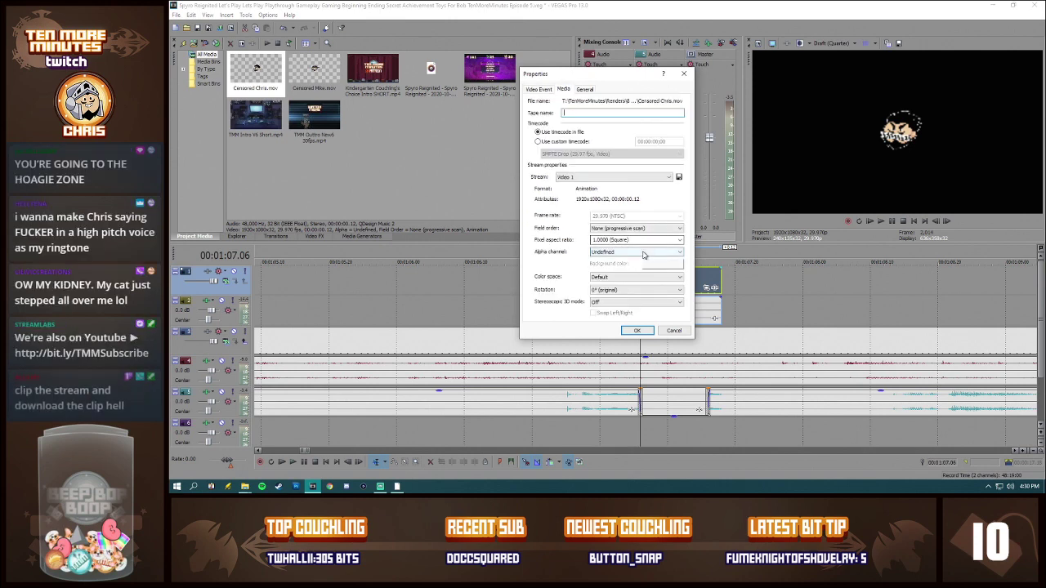
pyautogui.click(643, 253)
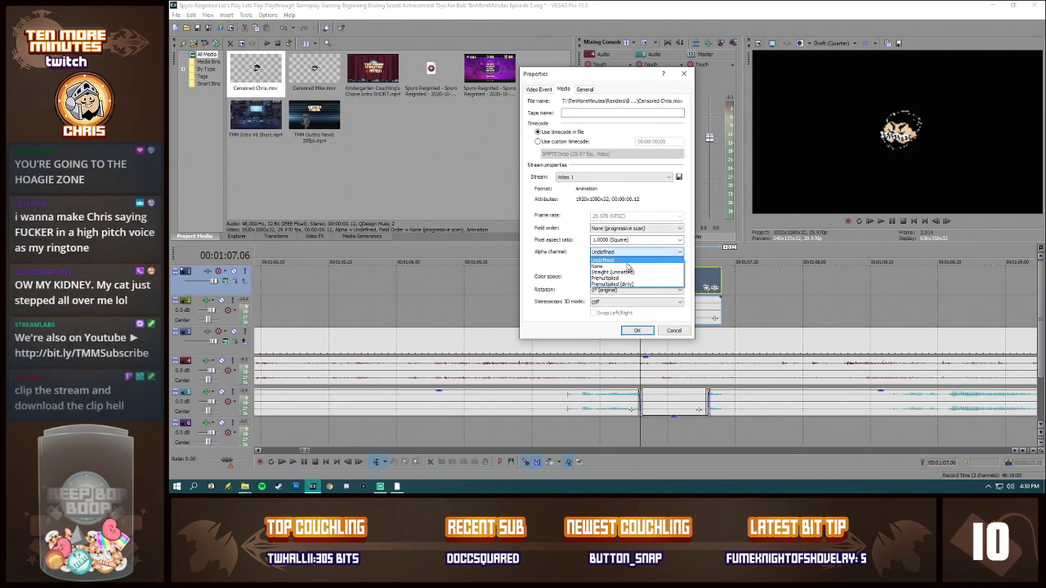
pyautogui.click(628, 271)
pyautogui.click(637, 330)
# Step: Preview the censored word from 00:01:06.20 and listen to the commentary through about 00:01:30 for further swear words
pyautogui.press('space')
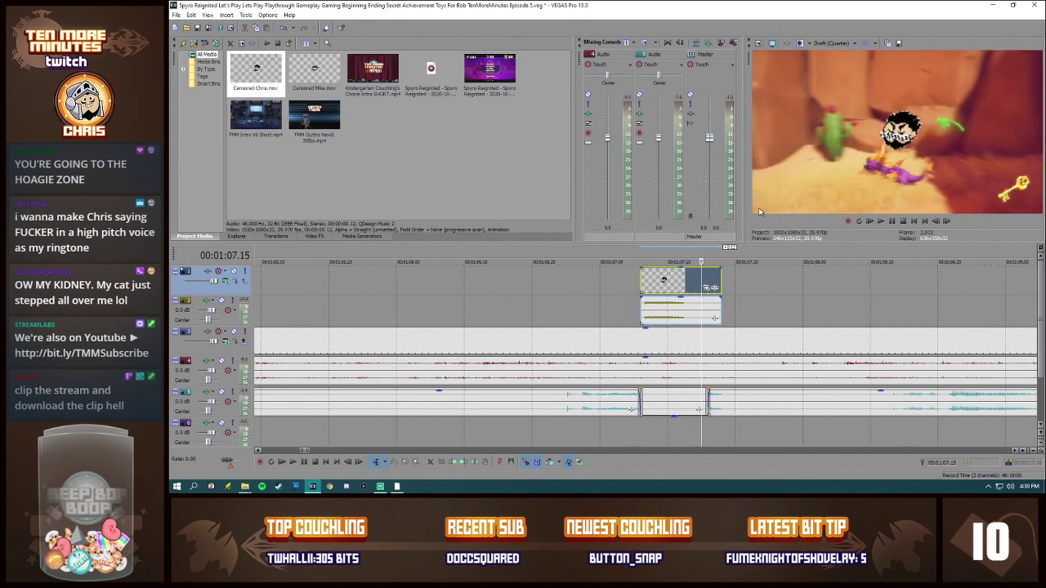
pyautogui.press('space')
pyautogui.scroll(-5, 605, 293)
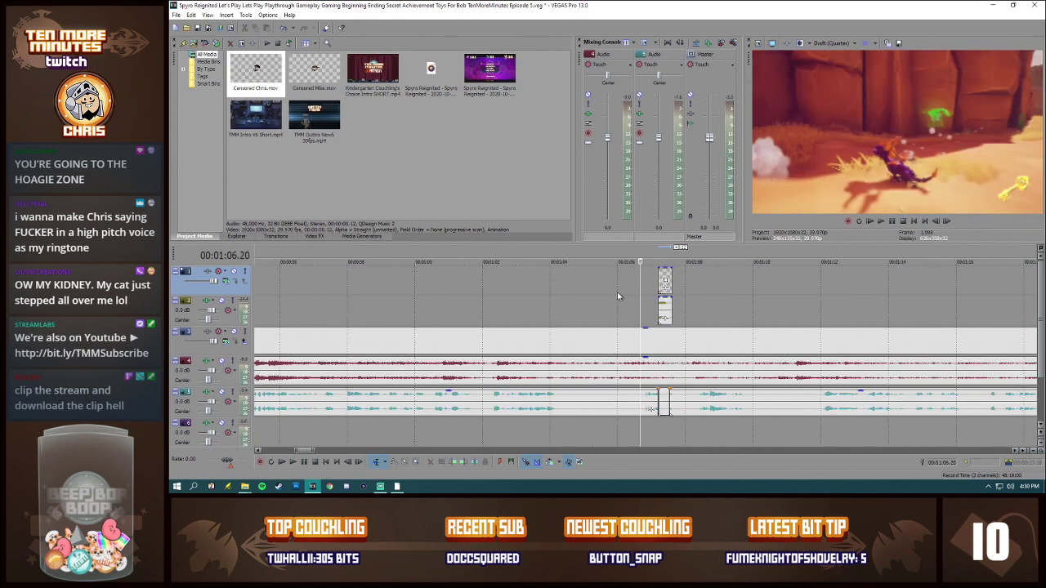
pyautogui.press('space')
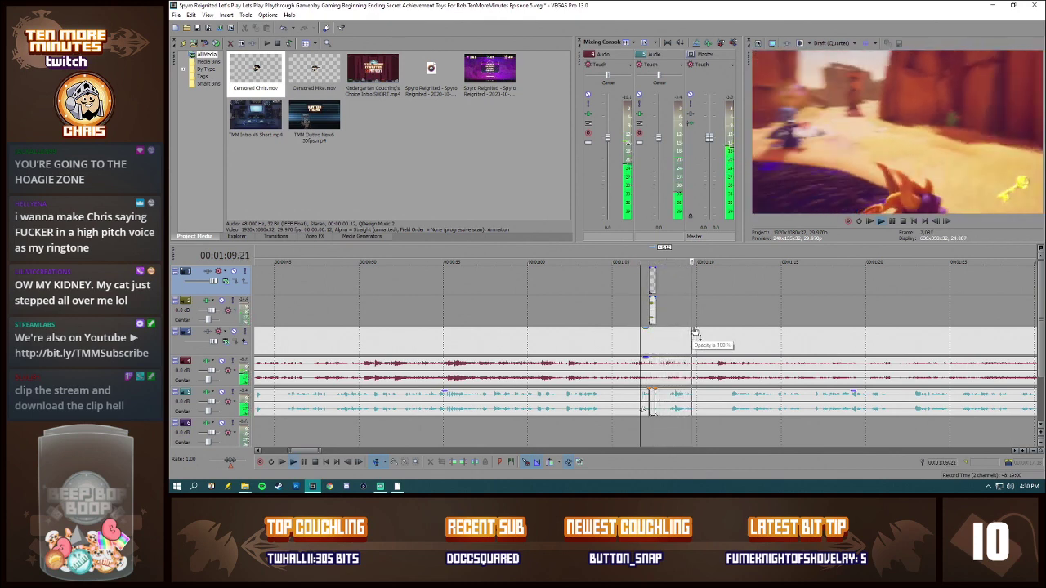
pyautogui.scroll(-2, 731, 338)
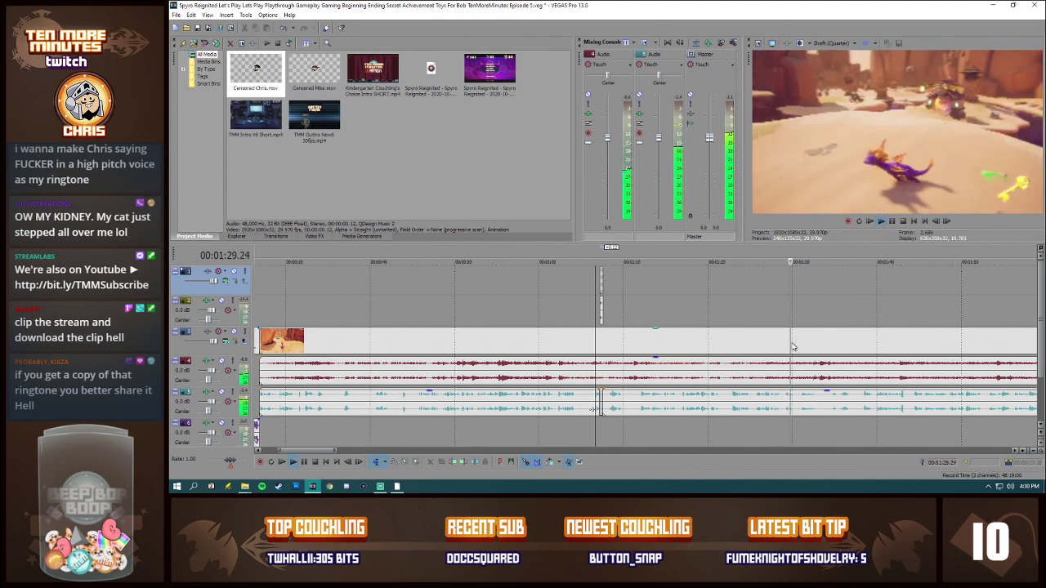
pyautogui.click(799, 293)
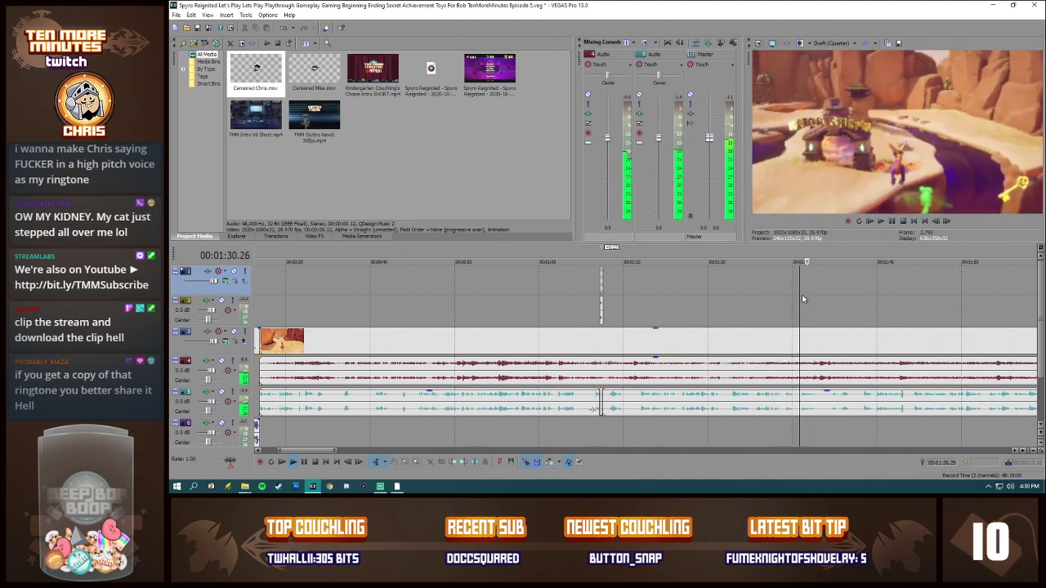
pyautogui.press('space')
# Step: Examine the commentary waveform across the whole episode and more closely near its end, around 00:18:51 to 00:18:57
pyautogui.scroll(-4, 808, 306)
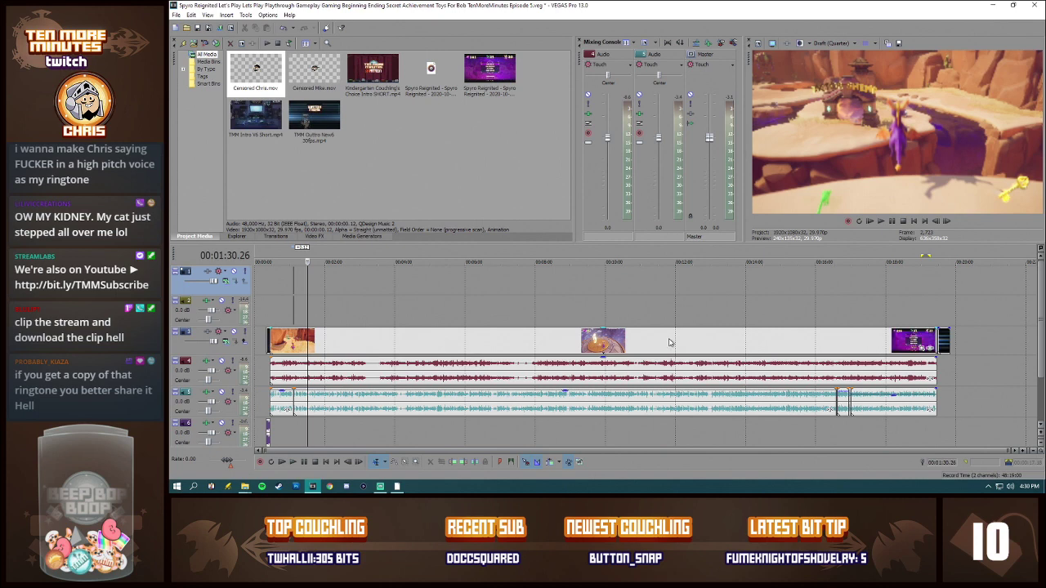
pyautogui.scroll(2, 539, 351)
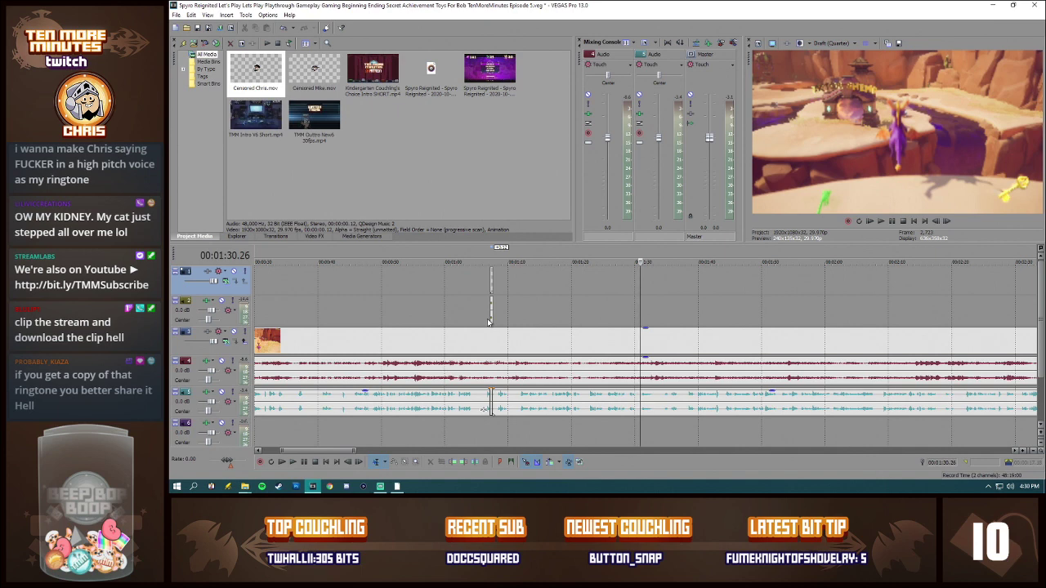
pyautogui.scroll(-2, 488, 321)
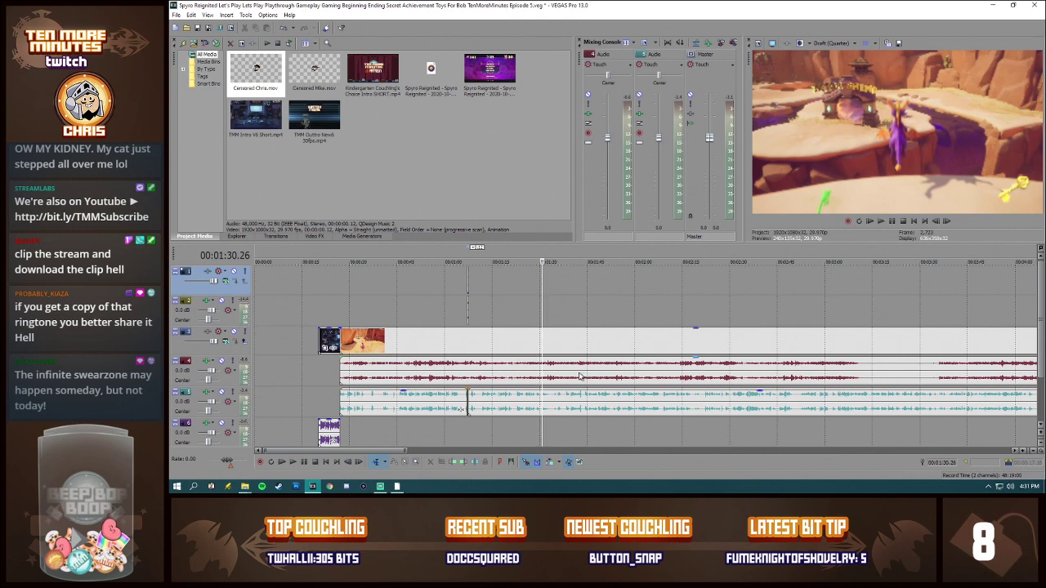
pyautogui.scroll(-5, 760, 374)
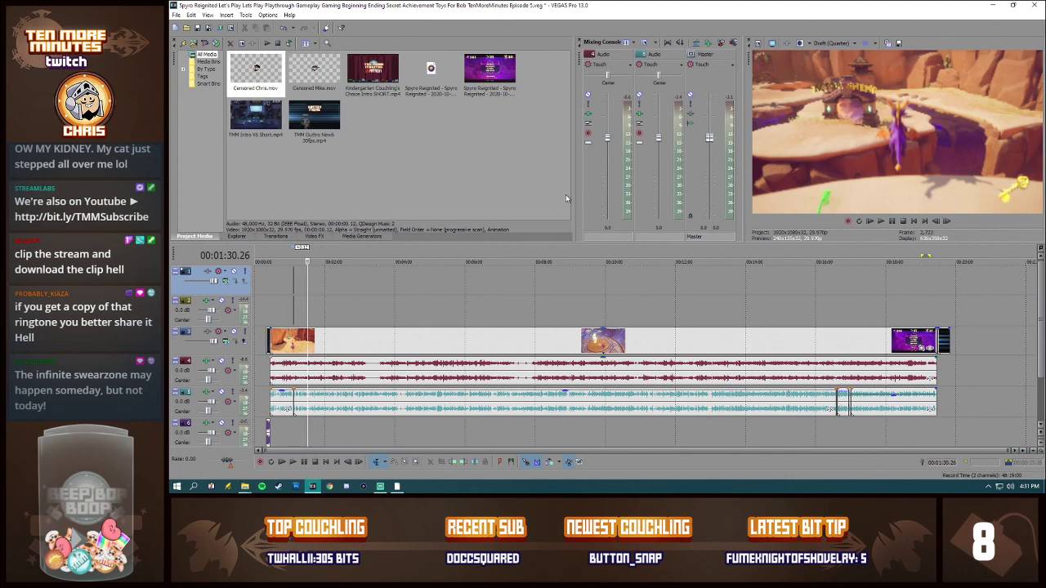
pyautogui.click(919, 341)
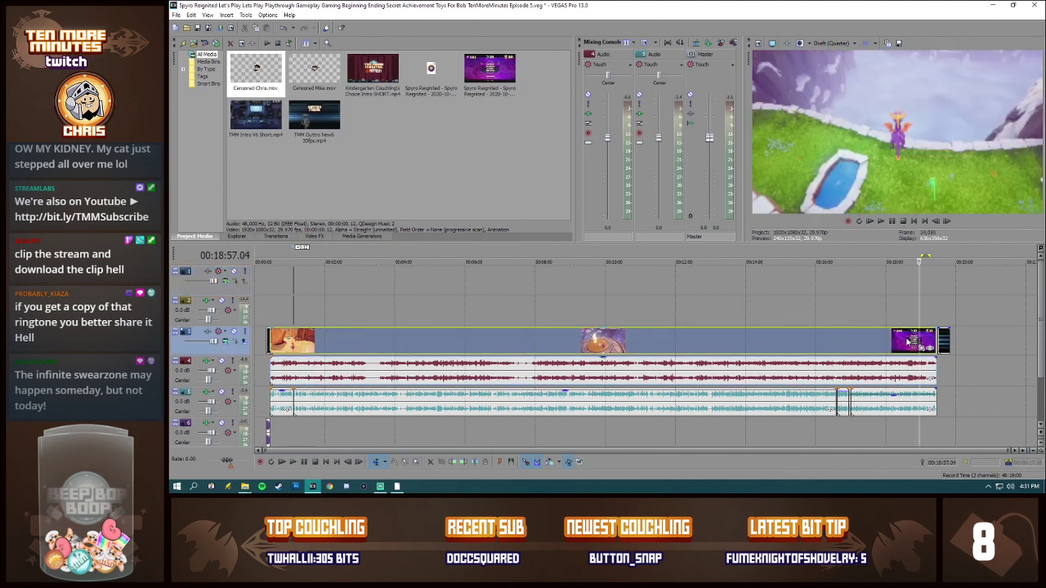
pyautogui.scroll(6, 919, 351)
pyautogui.click(626, 407)
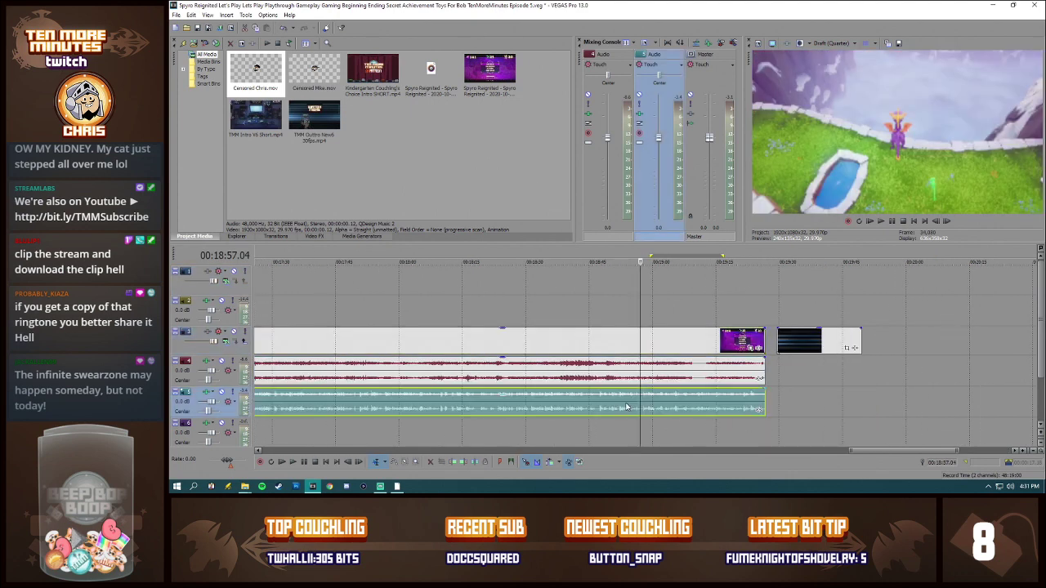
pyautogui.click(619, 407)
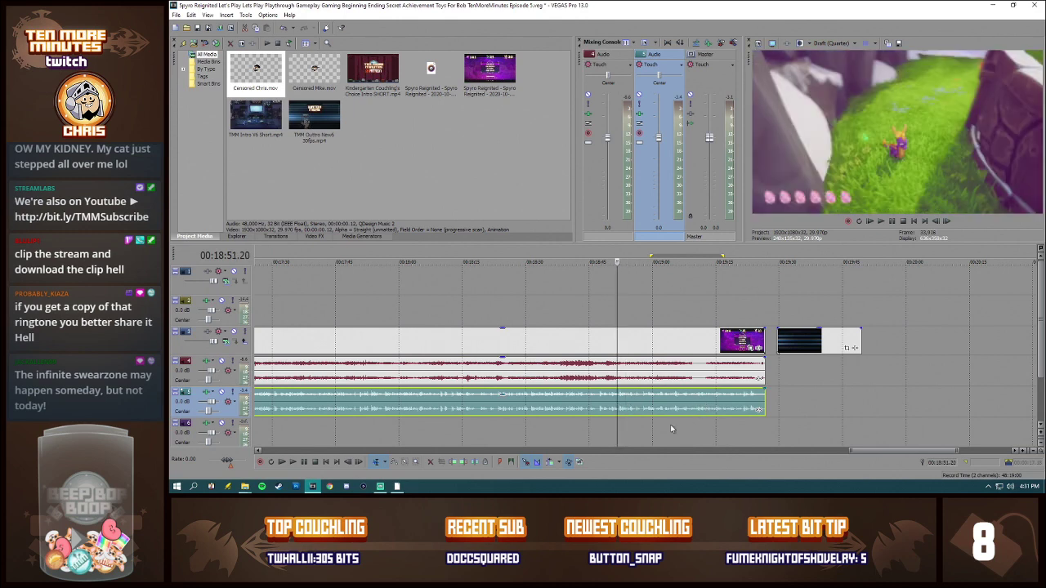
pyautogui.scroll(3, 673, 430)
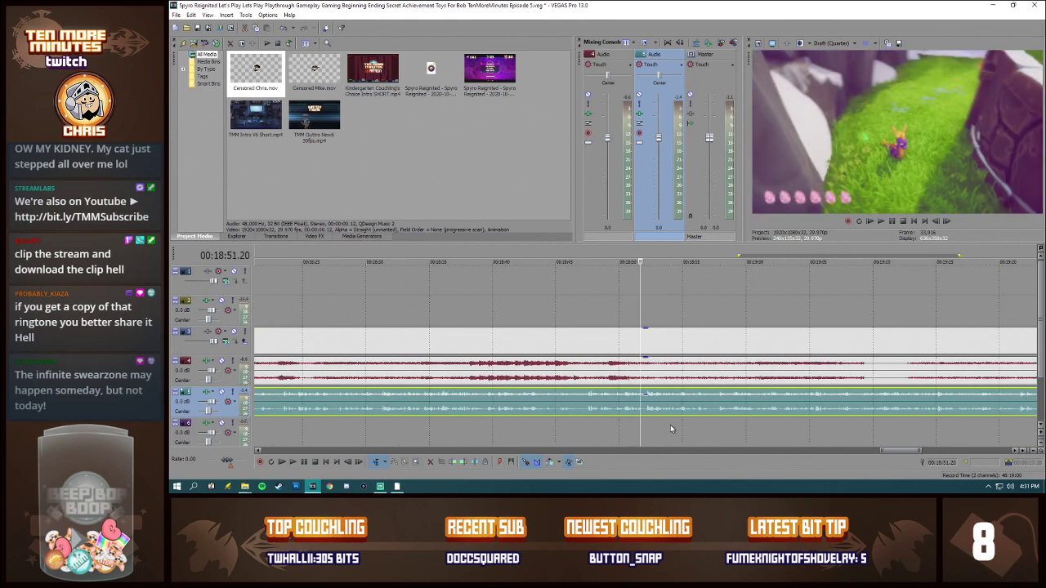
pyautogui.click(704, 380)
pyautogui.scroll(2, 674, 417)
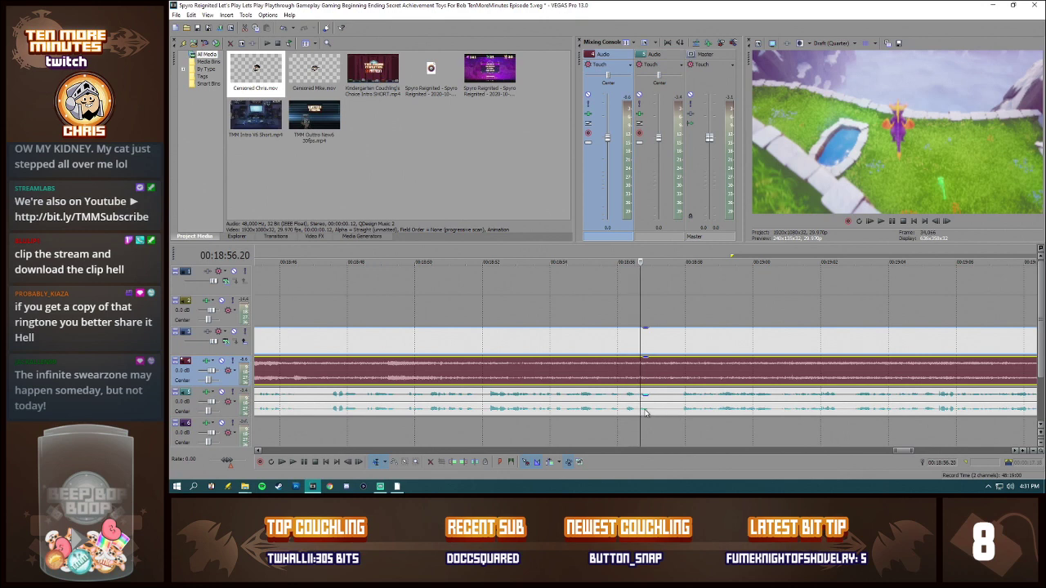
pyautogui.scroll(-5, 721, 410)
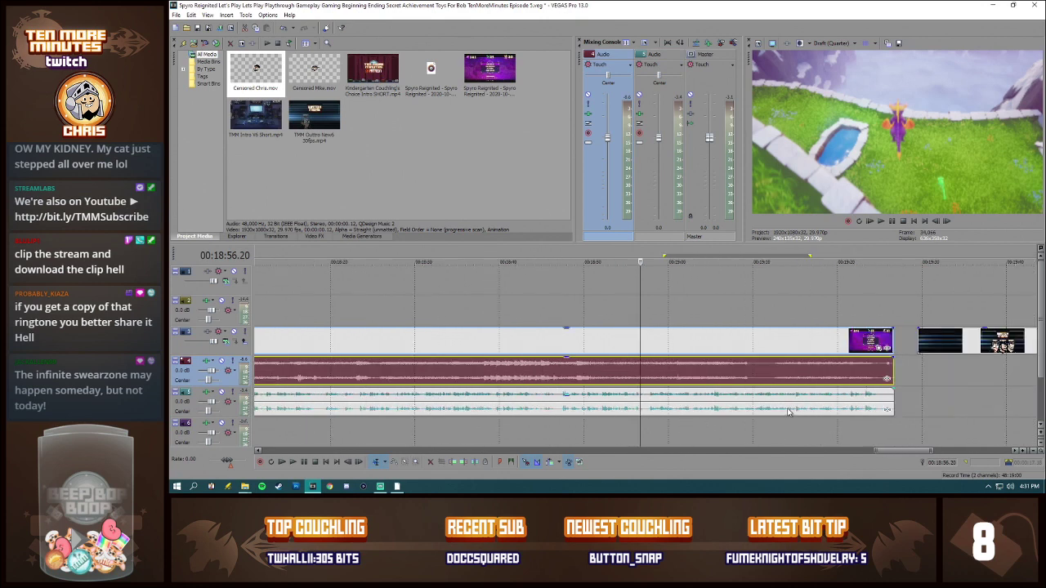
# Step: Split the gameplay video and audio at 00:18:56.21 and the commentary at 00:18:57.00, and delete the gameplay video after the cut
pyautogui.scroll(4, 788, 413)
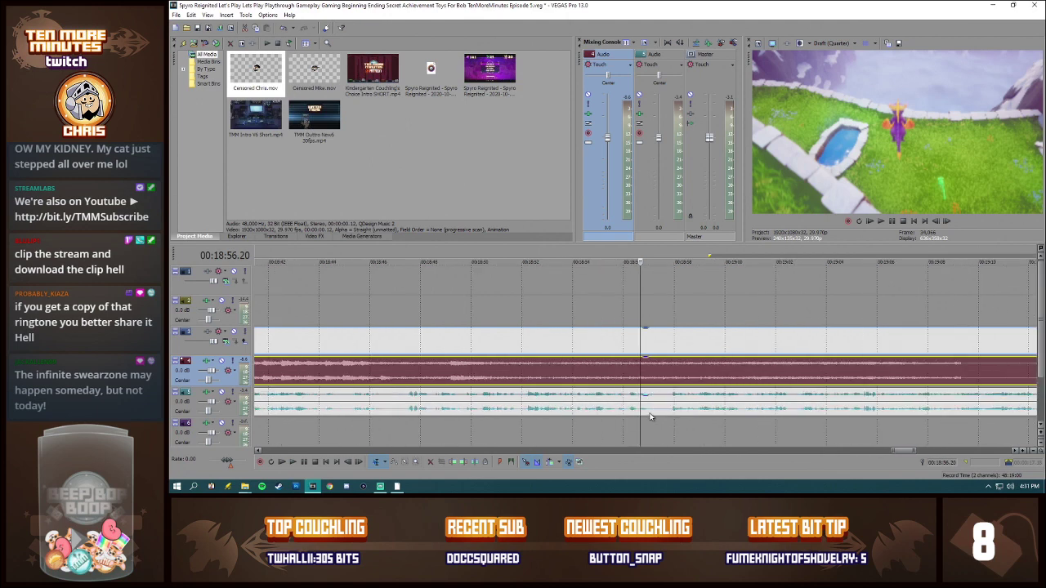
pyautogui.click(644, 368)
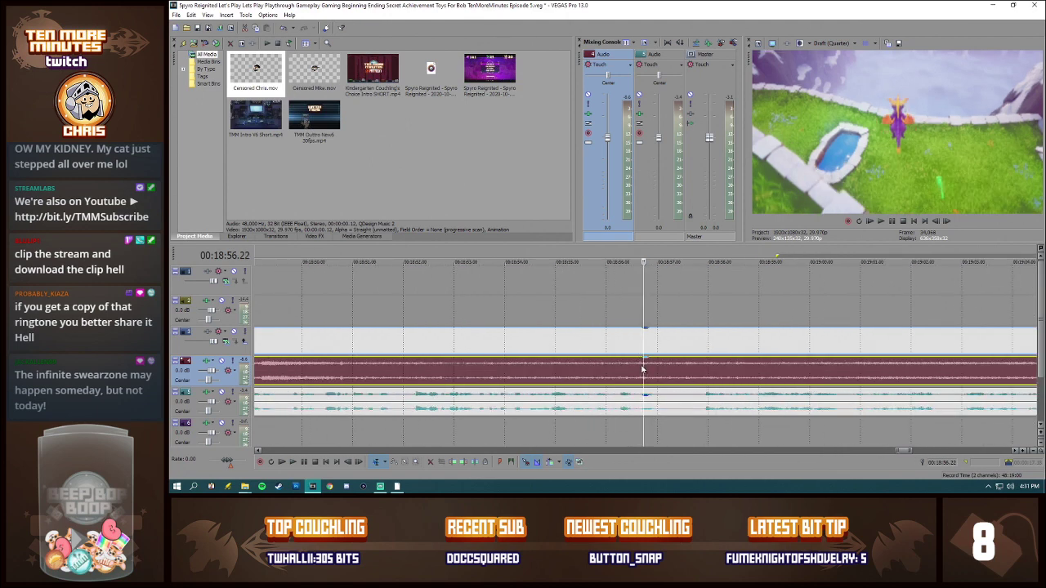
pyautogui.press('Left')
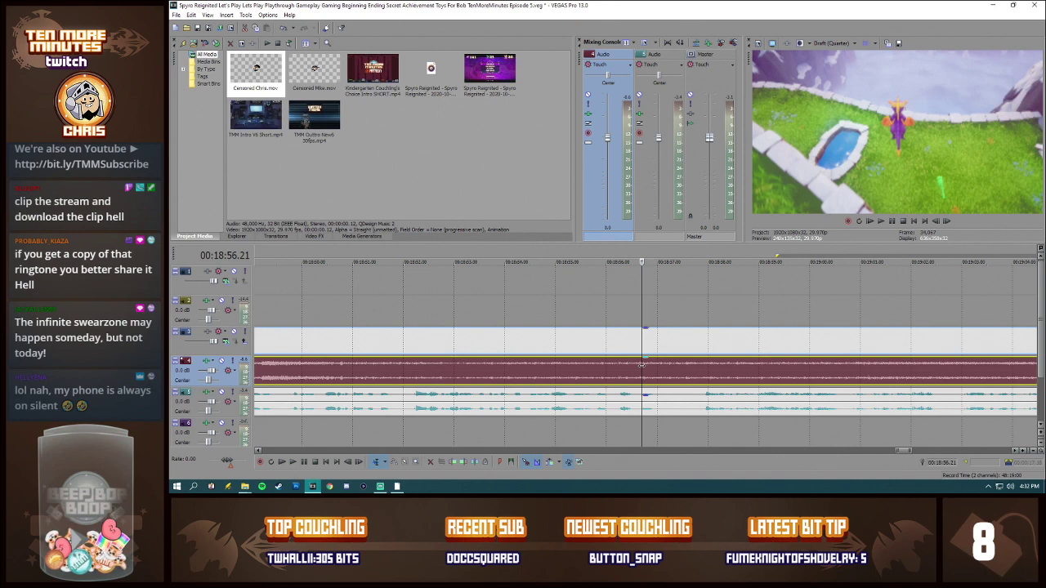
pyautogui.click(658, 405)
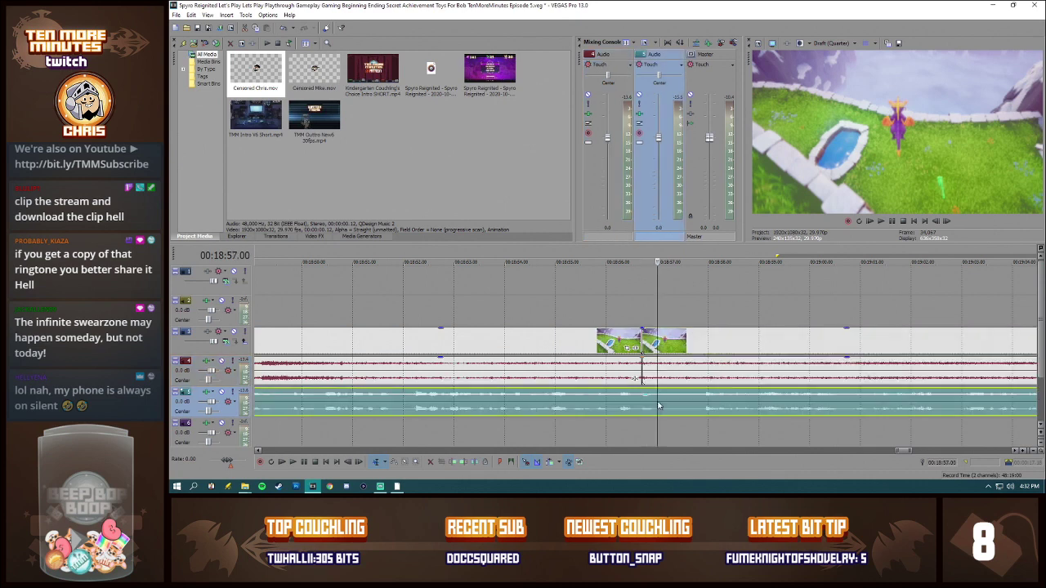
pyautogui.click(678, 347)
pyautogui.press('Delete')
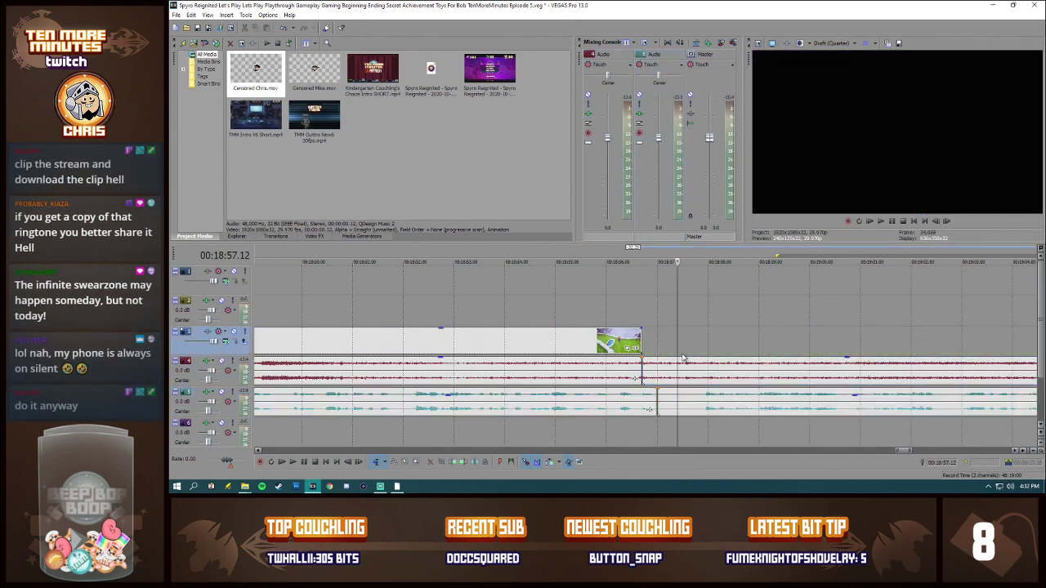
# Step: Cut out the commentary pause of just under a second after 00:18:57.00 and move the remainder back to close the gap
pyautogui.click(700, 401)
pyautogui.press('s')
pyautogui.click(685, 404)
pyautogui.press('Delete')
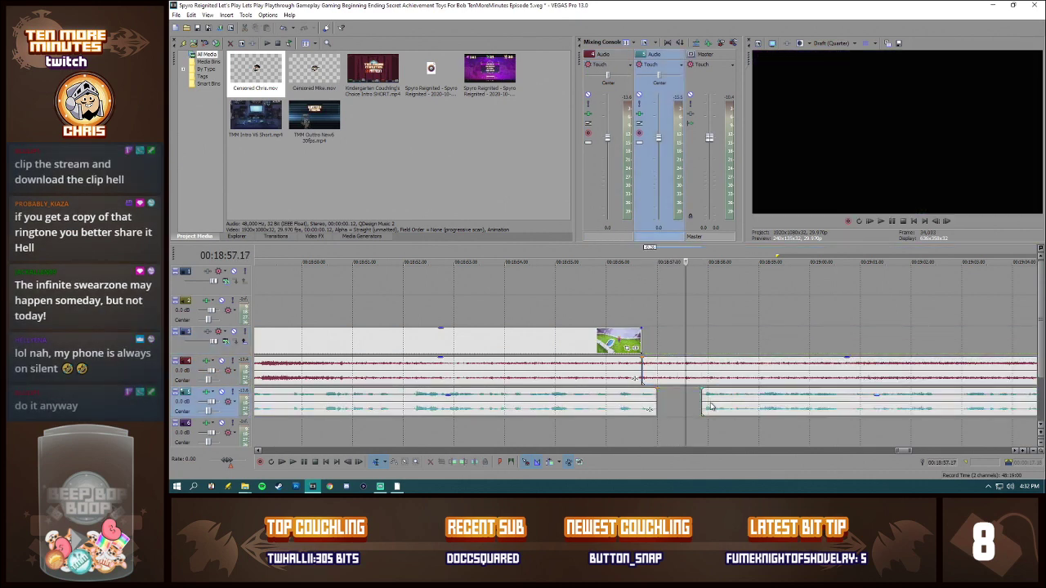
pyautogui.moveTo(710, 406); pyautogui.dragTo(666, 406)
# Step: Move the outro clip against the end of the gameplay video and trim the game audio to the outro's end at 00:19:16.22
pyautogui.scroll(-6, 950, 353)
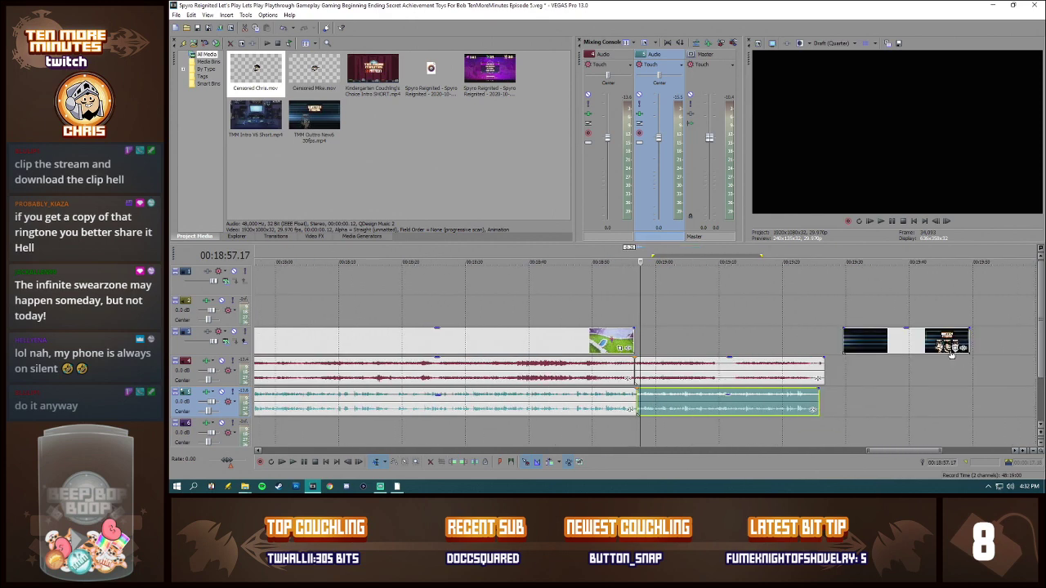
pyautogui.moveTo(951, 353); pyautogui.dragTo(743, 353)
pyautogui.click(761, 371)
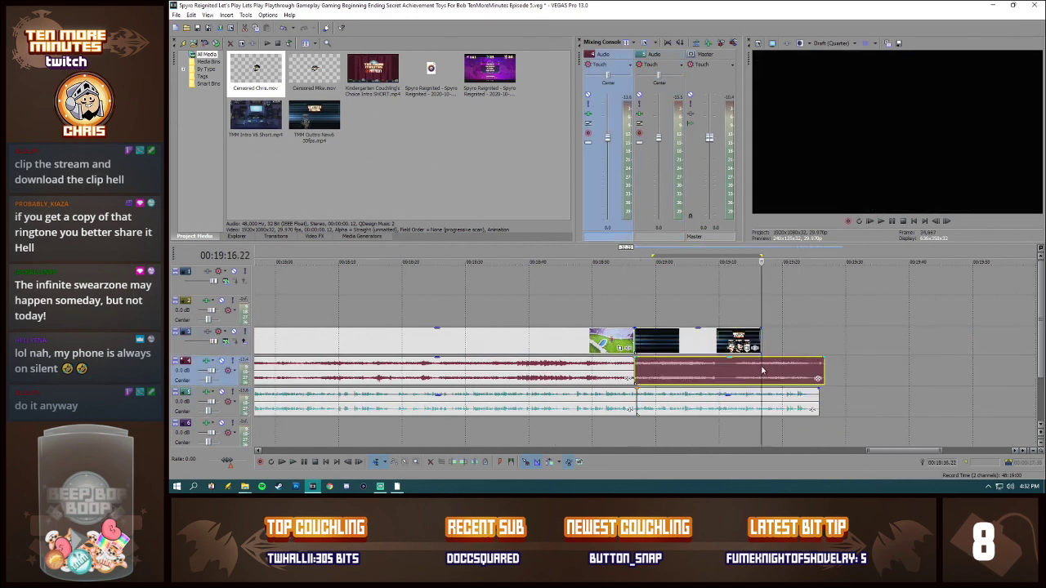
pyautogui.press('s')
pyautogui.click(771, 372)
pyautogui.press('Delete')
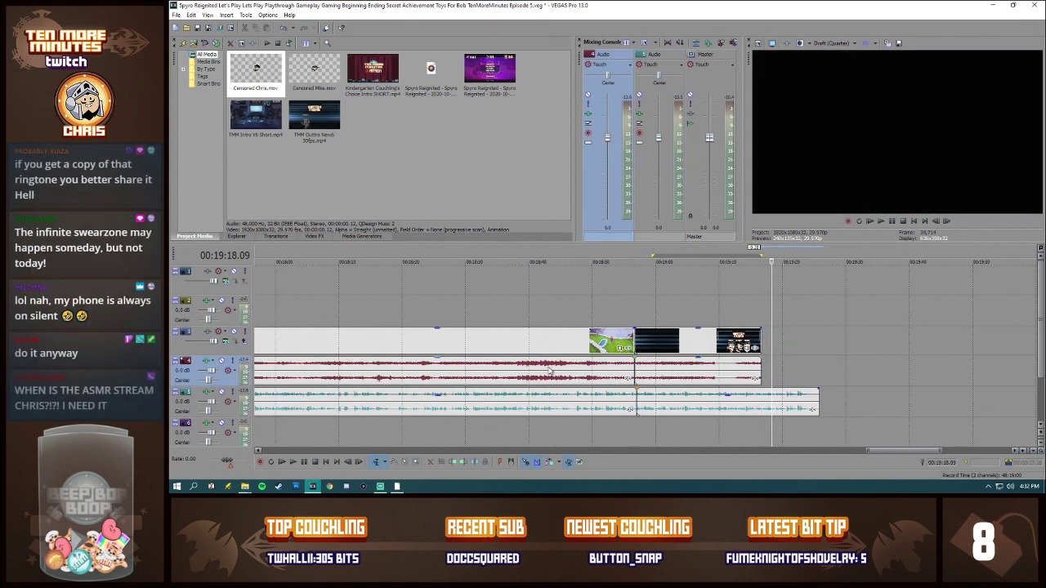
# Step: Preview the episode's ending from 00:18:43.02 through the transition into the outro
pyautogui.click(549, 371)
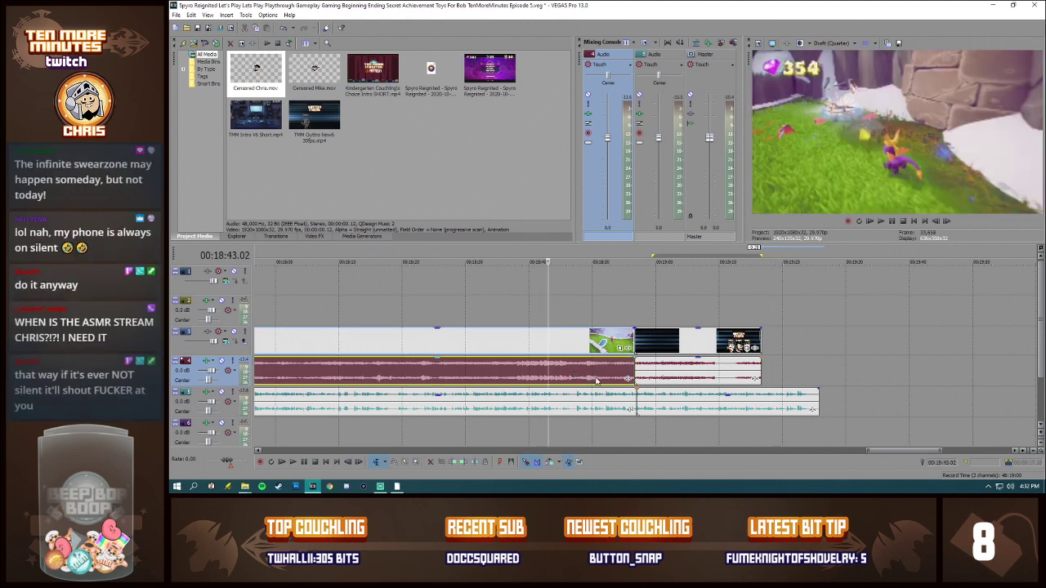
pyautogui.press('space')
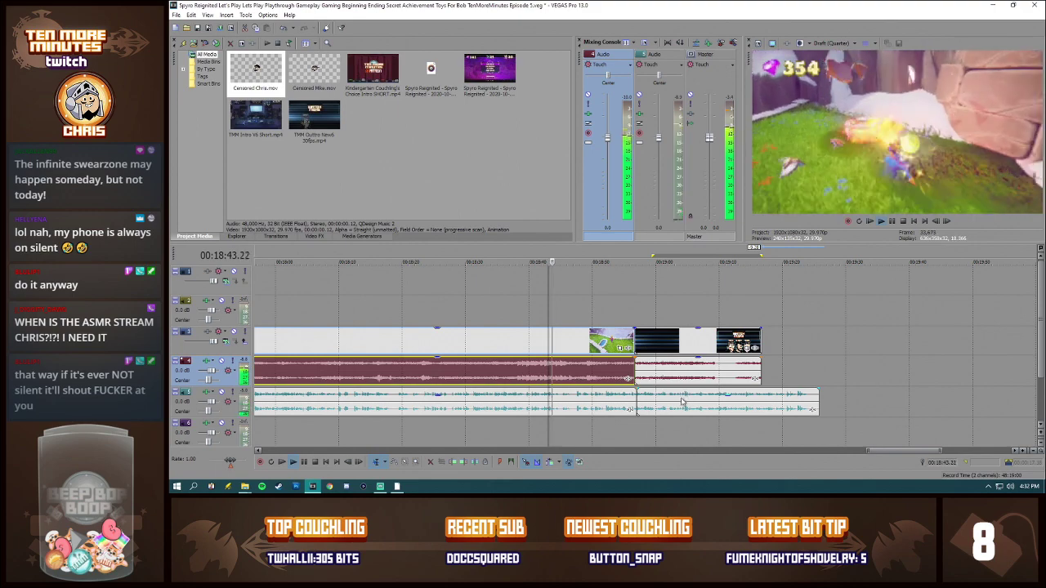
pyautogui.click(638, 401)
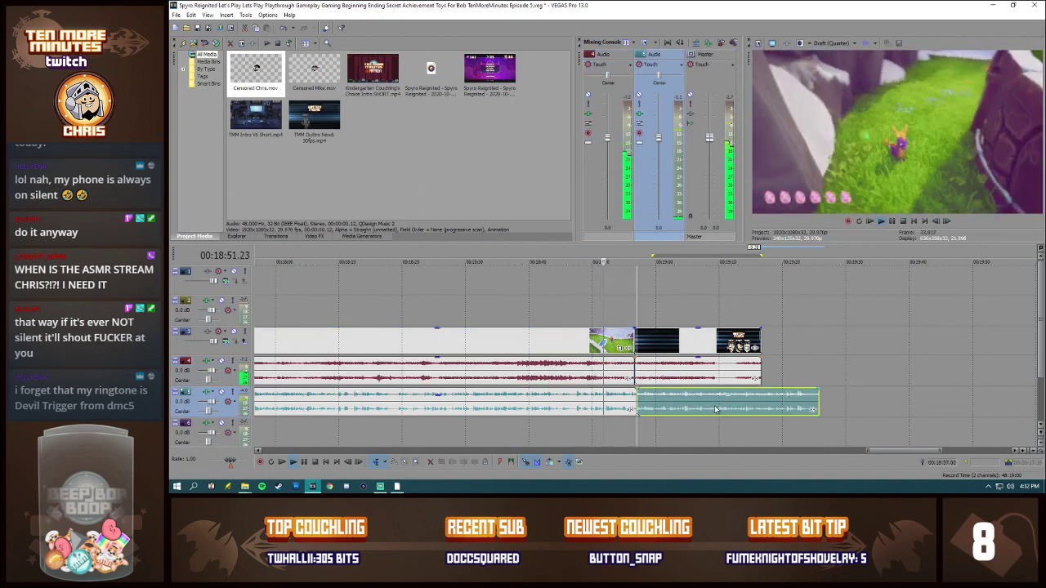
pyautogui.scroll(2, 766, 413)
pyautogui.scroll(2, 766, 413)
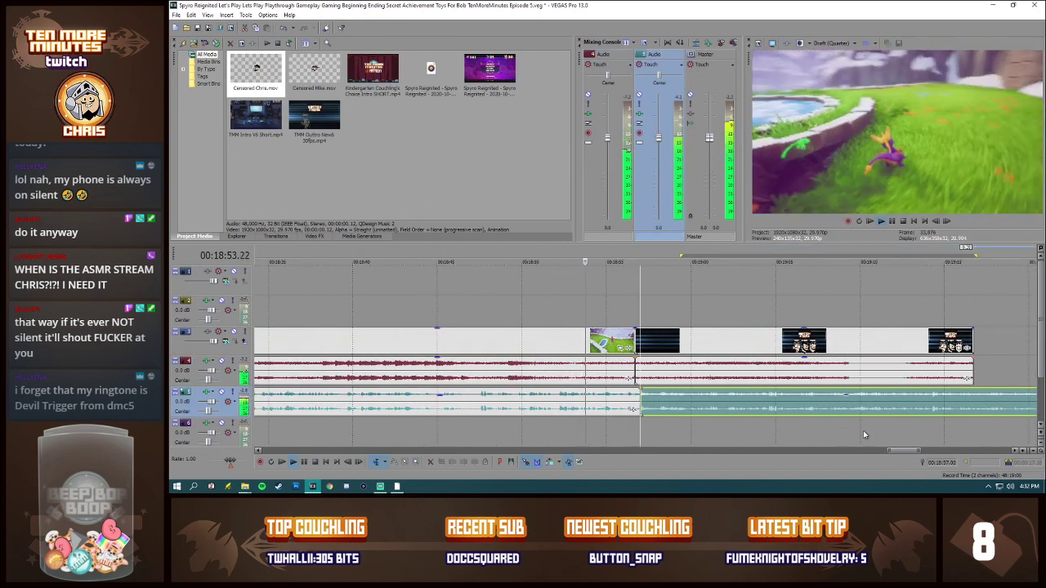
pyautogui.moveTo(898, 452); pyautogui.dragTo(902, 452)
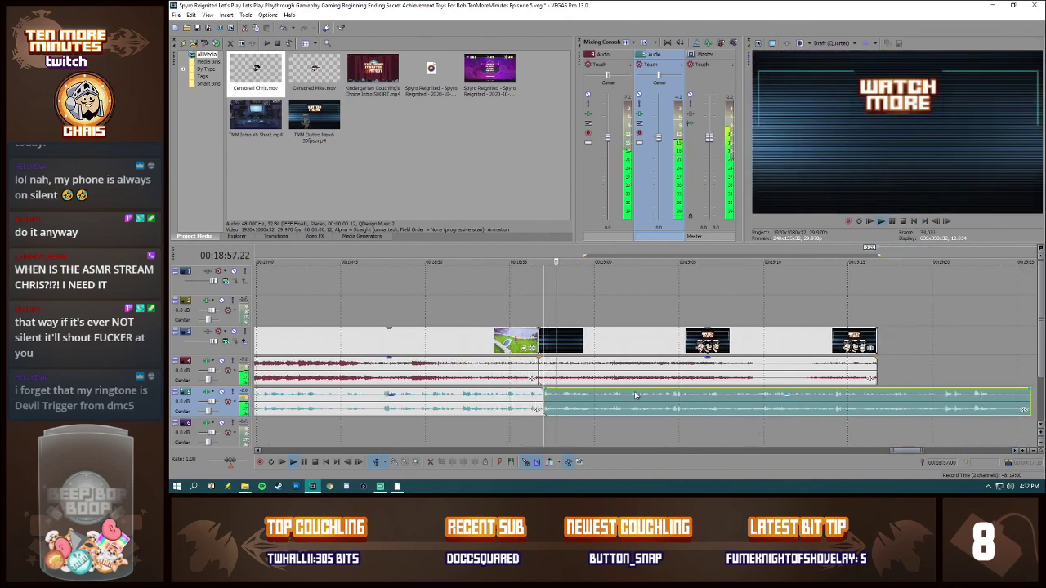
# Step: Mute the video track holding the gameplay and outro, and listen to the audio from 00:18:57.00
pyautogui.click(235, 333)
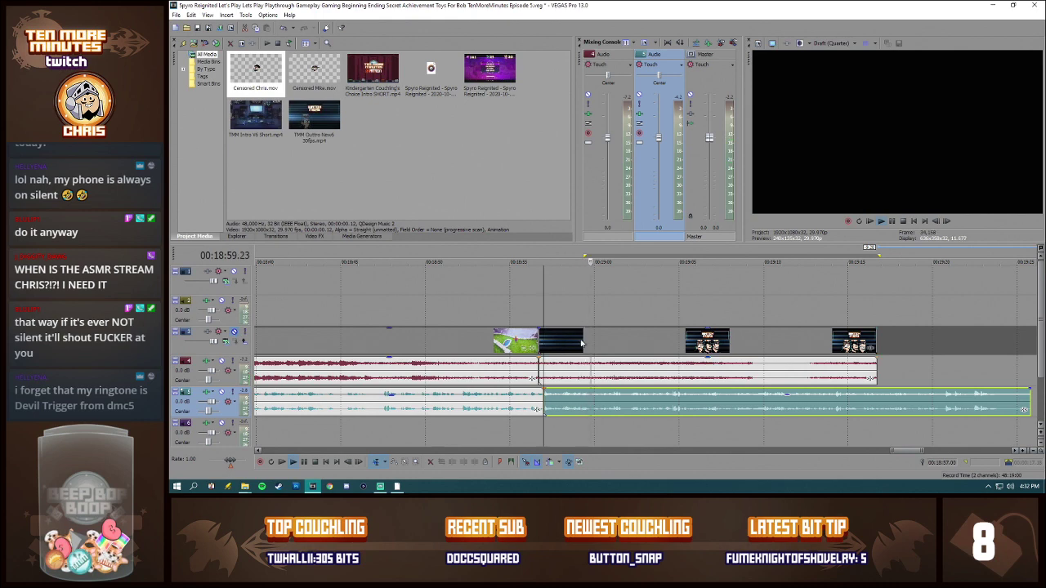
pyautogui.press('space')
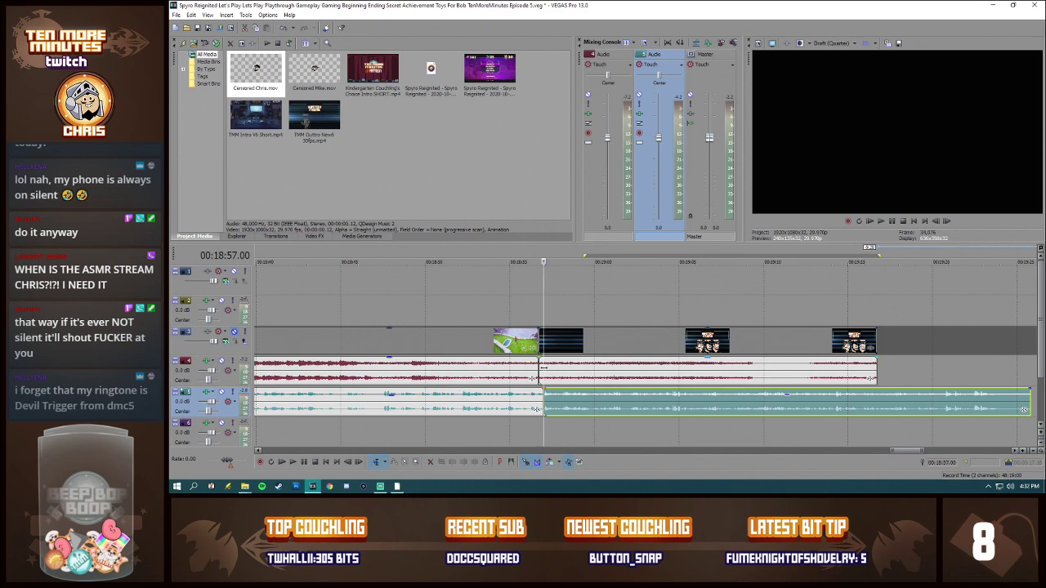
pyautogui.click(545, 372)
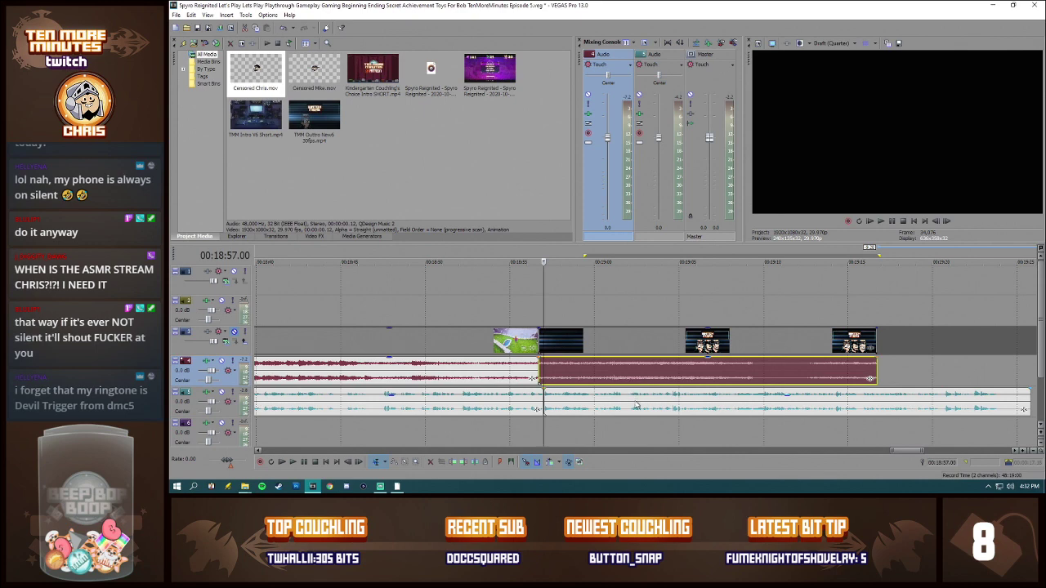
pyautogui.press('space')
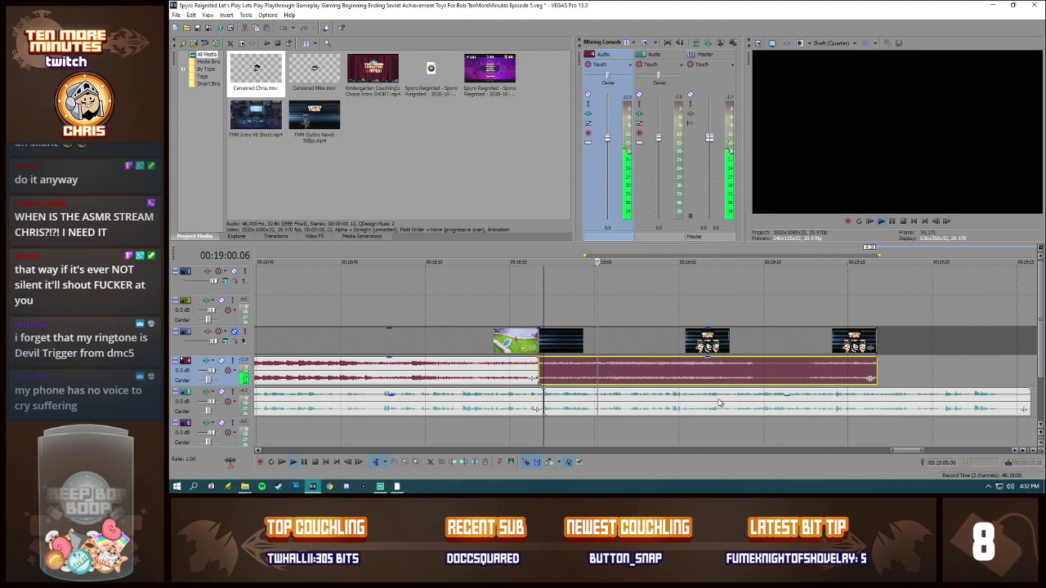
# Step: Split the commentary at about 00:18:59.25 and shift the later part slightly earlier to make a short crossfade
pyautogui.scroll(4, 651, 432)
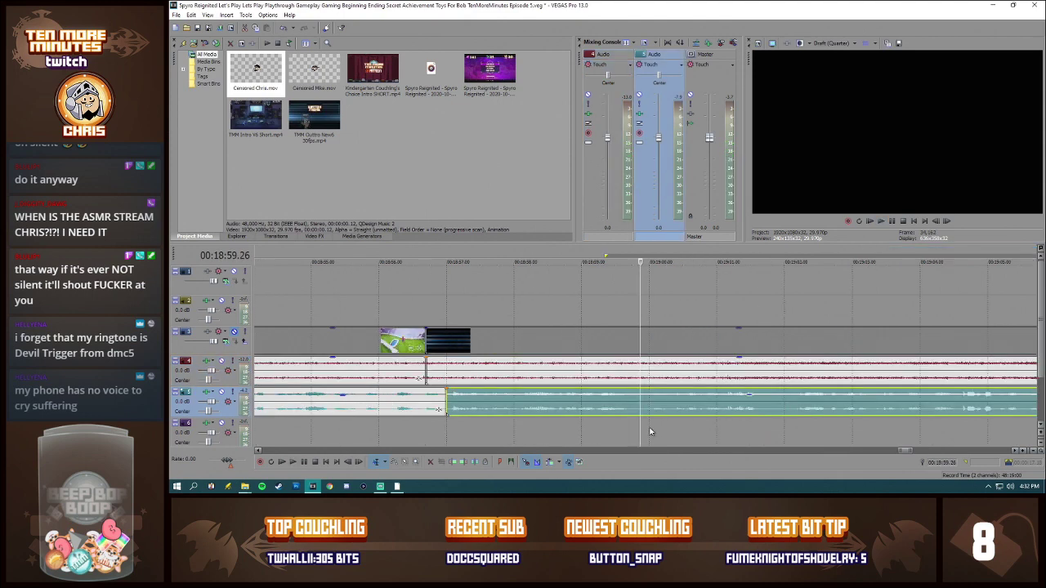
pyautogui.click(639, 399)
pyautogui.press('s')
pyautogui.moveTo(723, 400); pyautogui.dragTo(716, 405)
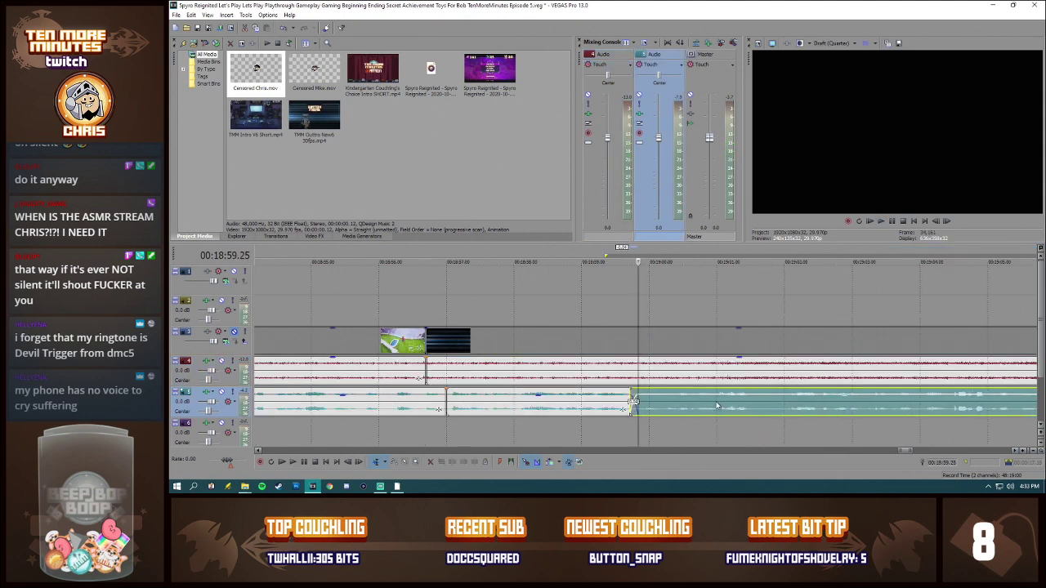
# Step: Remove the commentary between about 00:19:01.15 and 00:19:01.29, closing the gap with the following clip
pyautogui.click(751, 399)
pyautogui.press('s')
pyautogui.click(782, 403)
pyautogui.press('s')
pyautogui.click(773, 402)
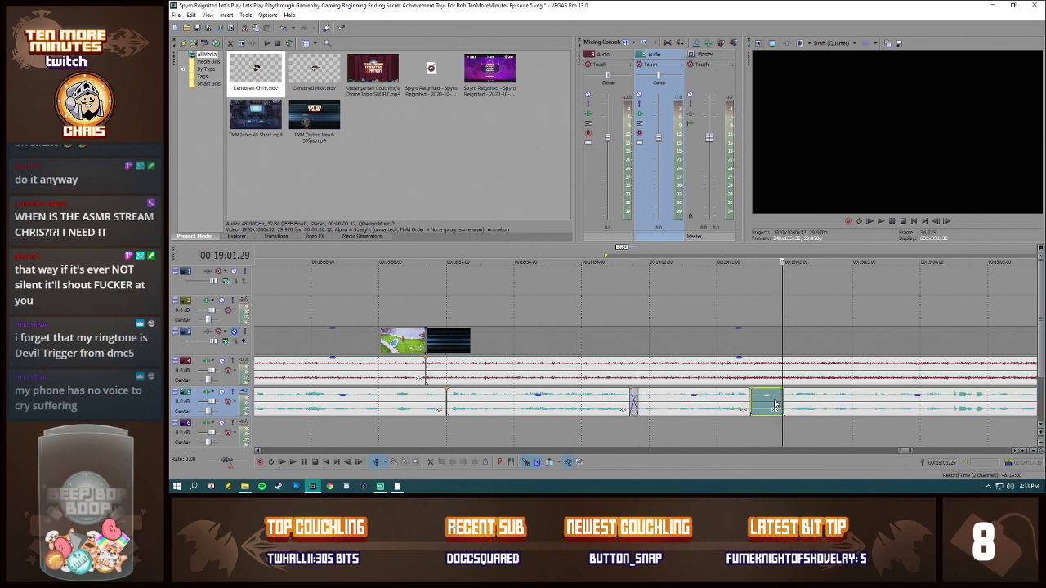
pyautogui.press('Delete')
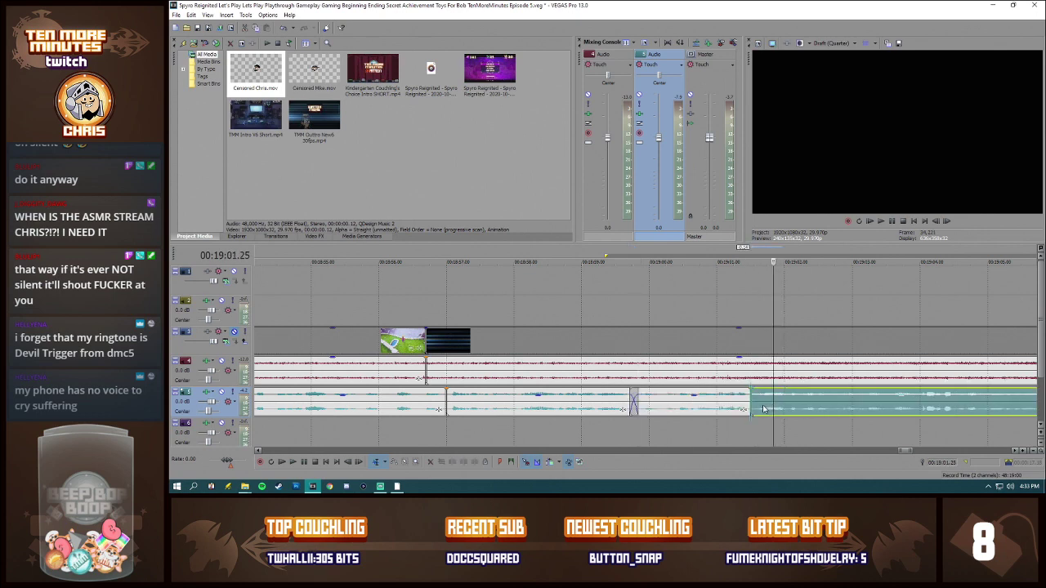
# Step: Listen to the tightened commentary from 00:18:58.28, and again from 00:19:00.04 through about 00:19:11
pyautogui.scroll(-5, 765, 410)
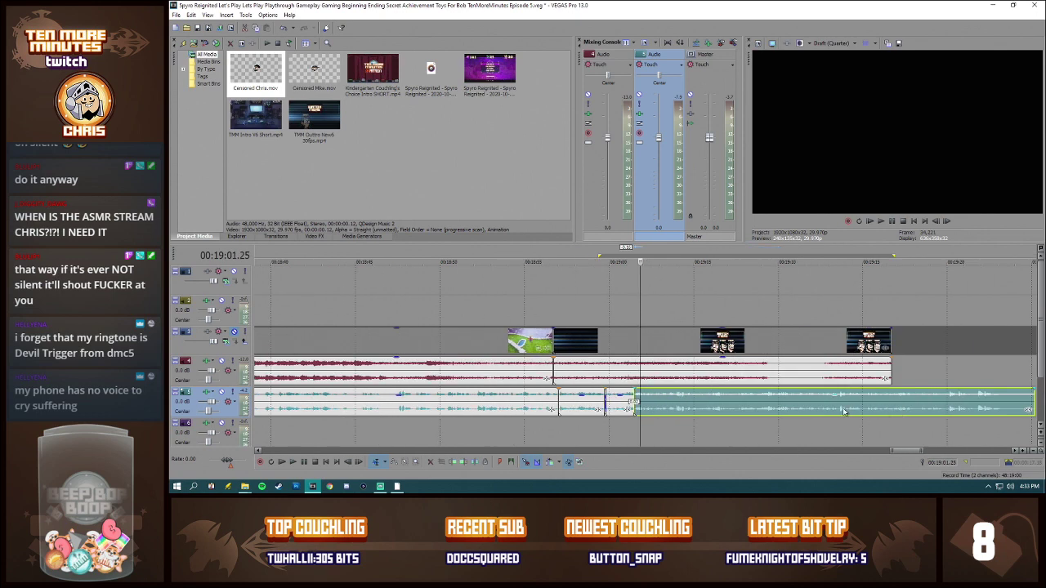
pyautogui.click(591, 408)
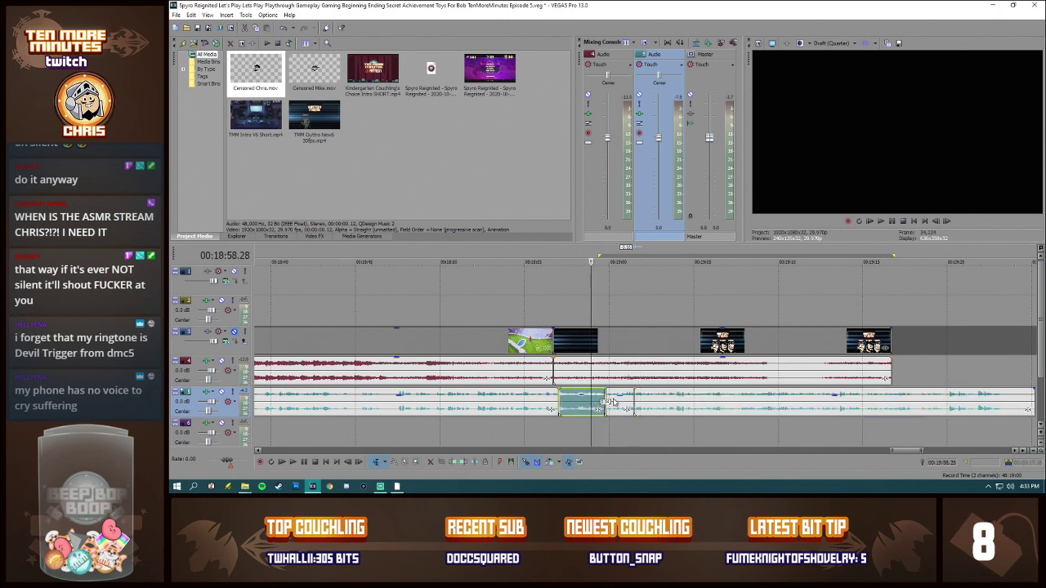
pyautogui.press('space')
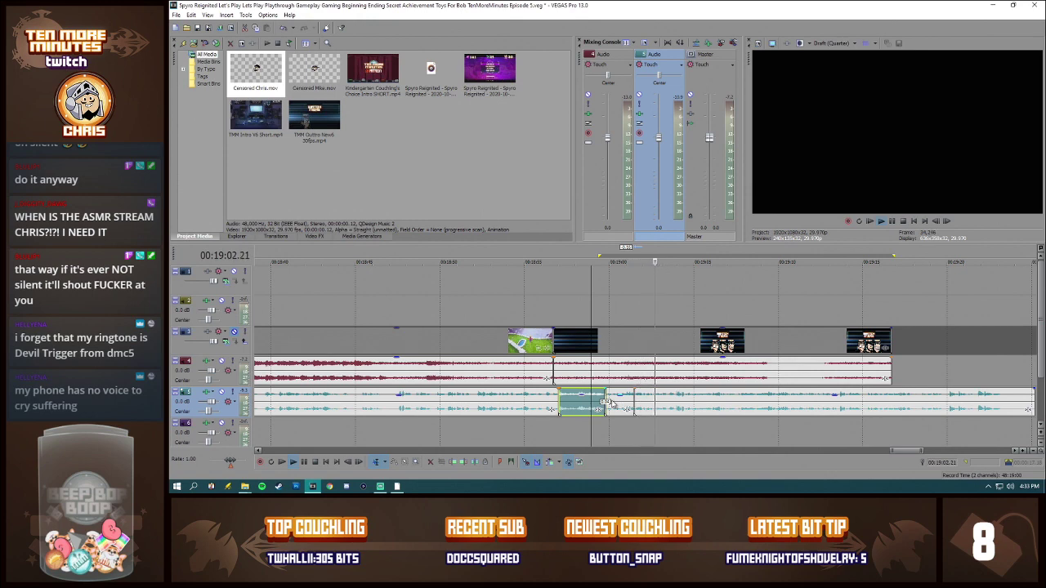
pyautogui.click(611, 404)
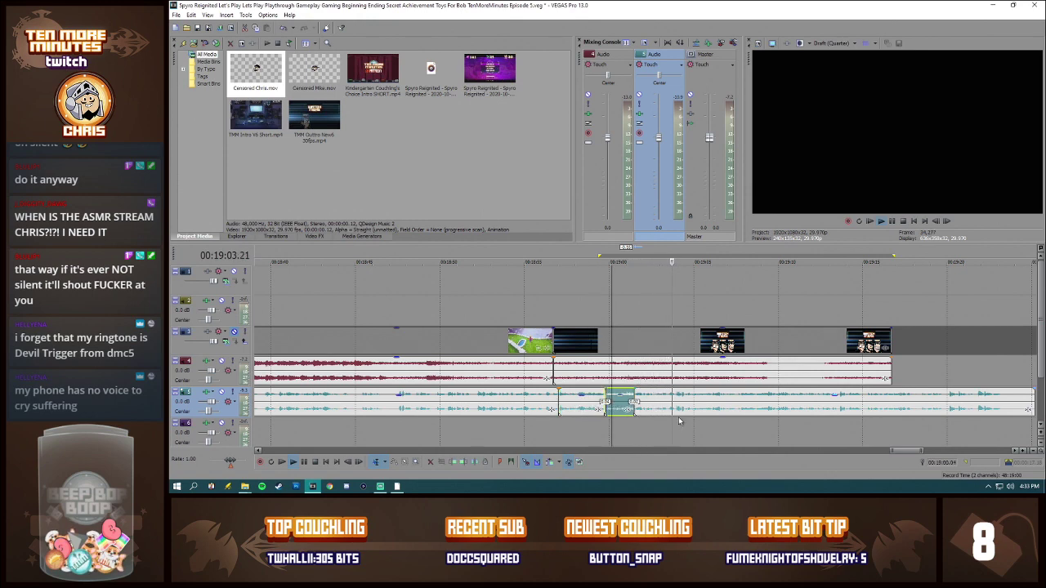
pyautogui.press('space')
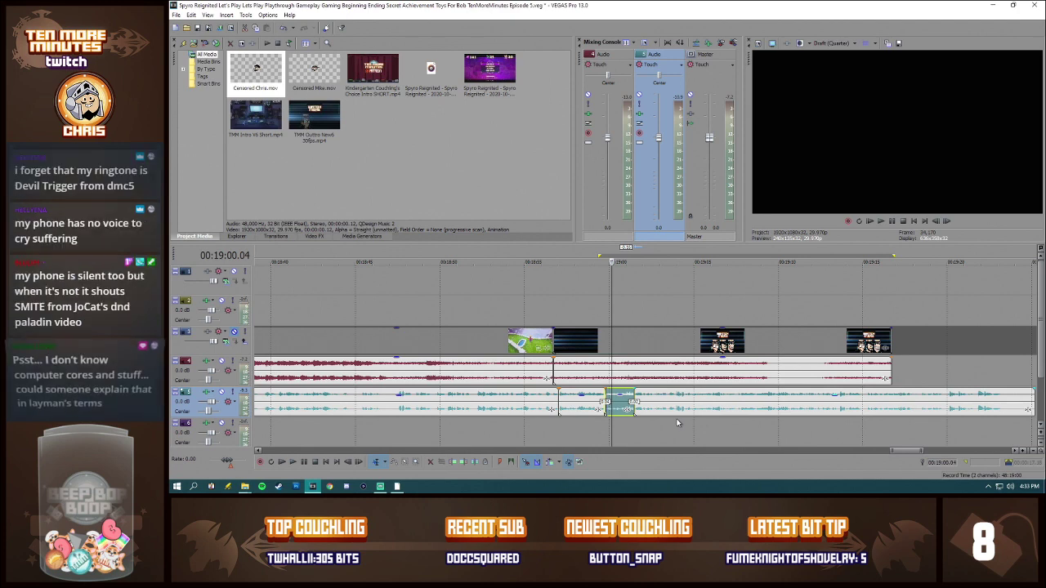
pyautogui.press('space')
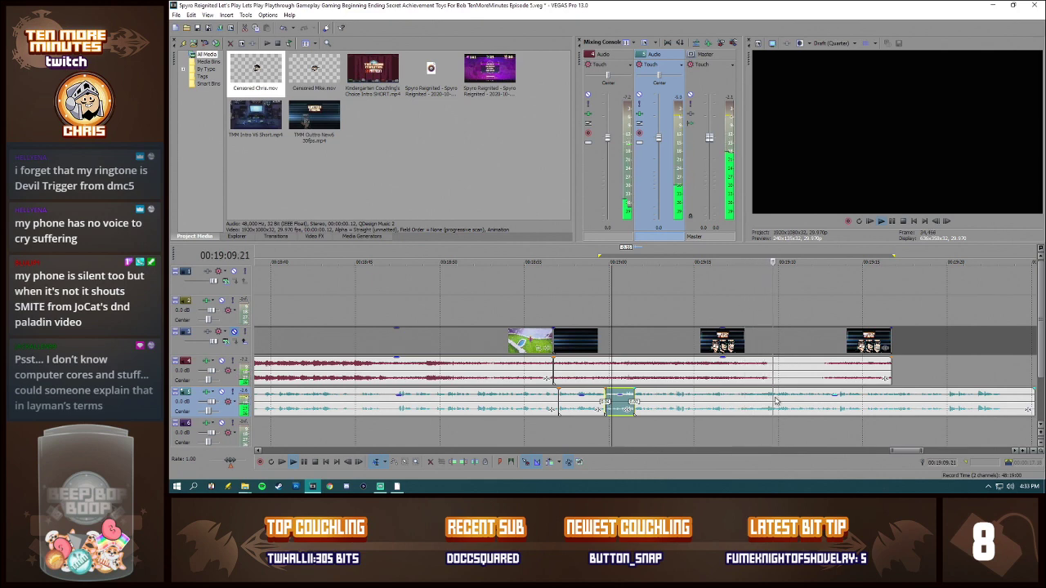
# Step: Split and crossfade the commentary near 00:19:15, and delete everything in it just past the outro's end
pyautogui.click(865, 403)
pyautogui.scroll(3, 723, 412)
pyautogui.click(634, 403)
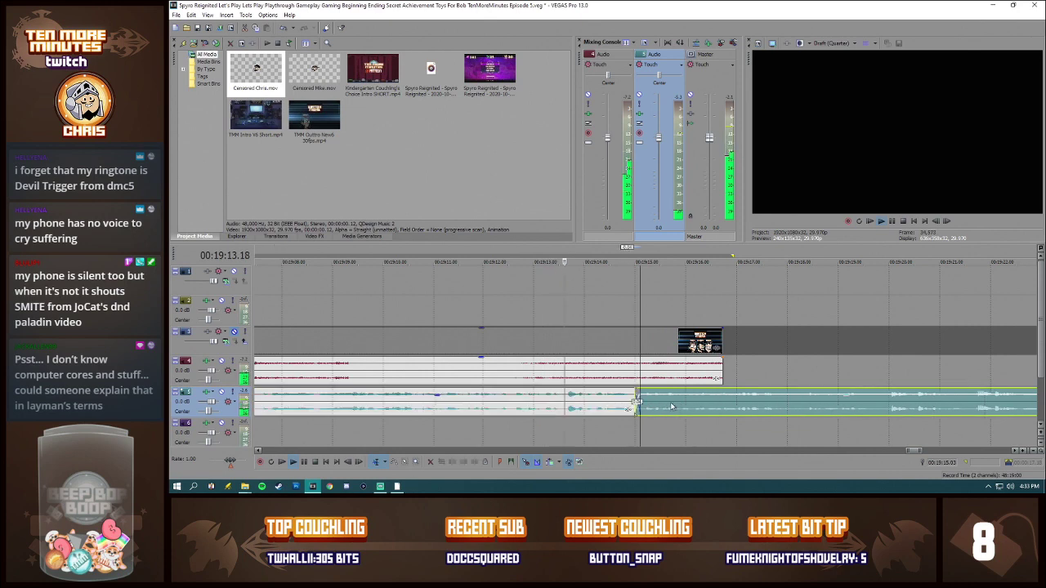
pyautogui.click(730, 403)
pyautogui.press('s')
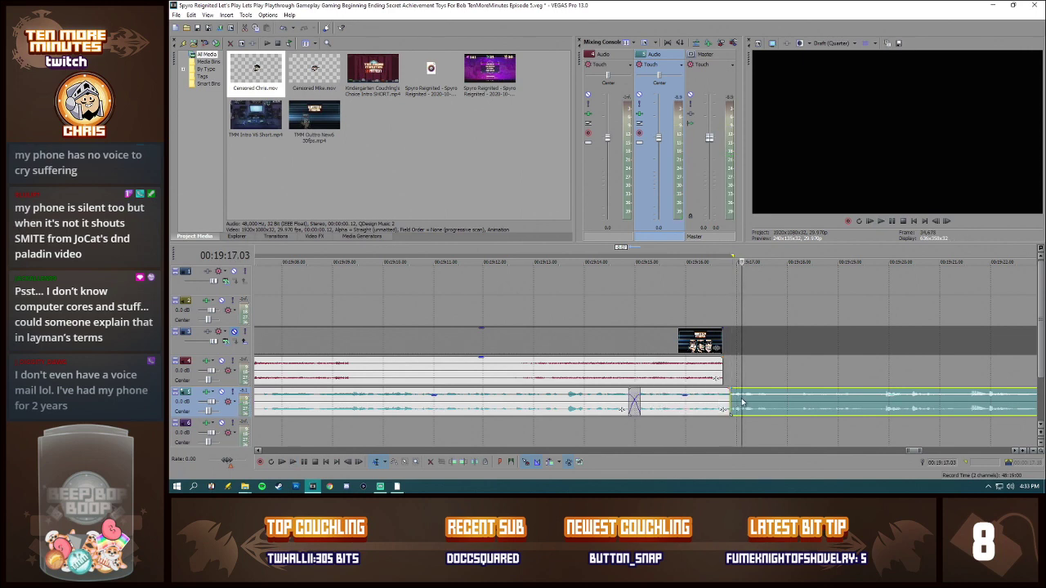
pyautogui.press('Delete')
# Step: Split the commentary at 00:19:07.15 and move the later part slightly earlier, making a short crossfade and ending it with the outro
pyautogui.scroll(-4, 634, 406)
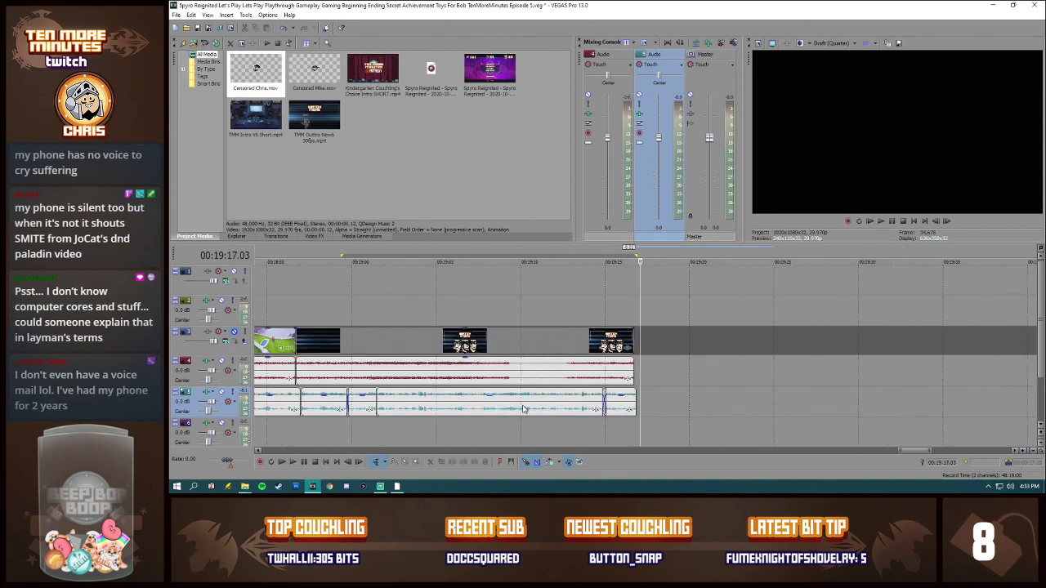
pyautogui.scroll(-1, 407, 406)
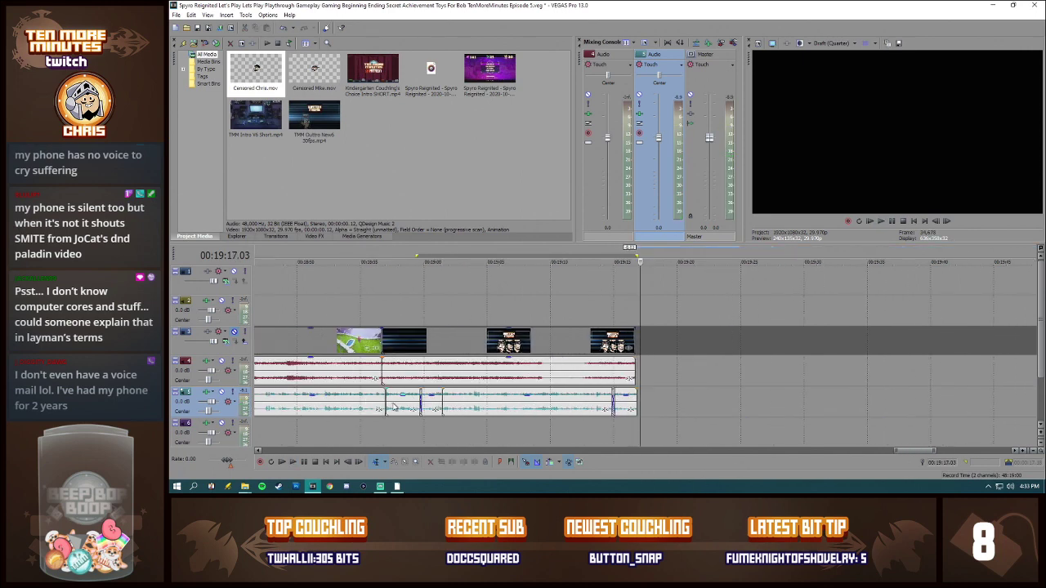
pyautogui.click(516, 406)
pyautogui.scroll(5, 609, 409)
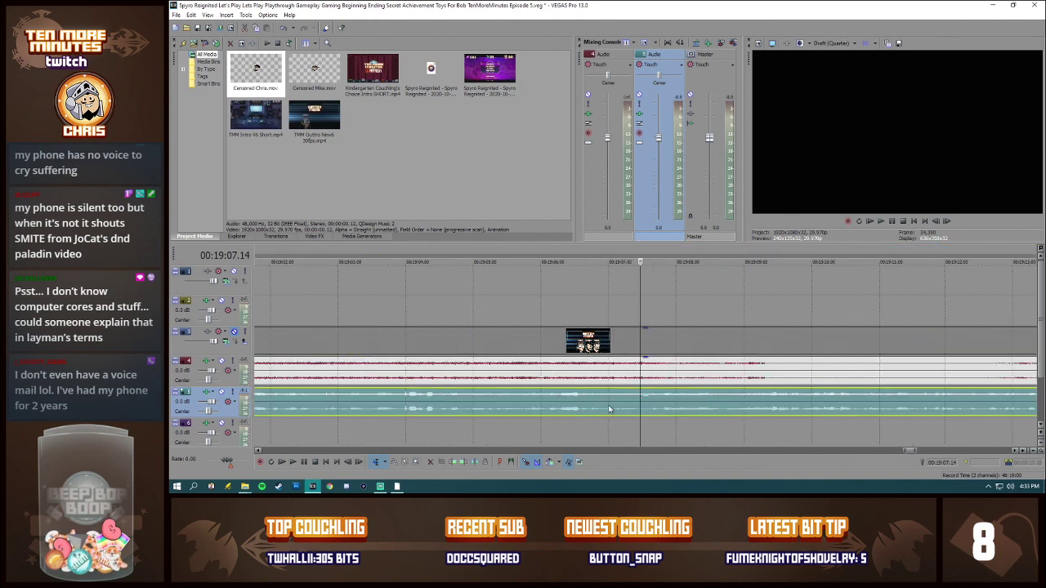
pyautogui.click(642, 407)
pyautogui.press('s')
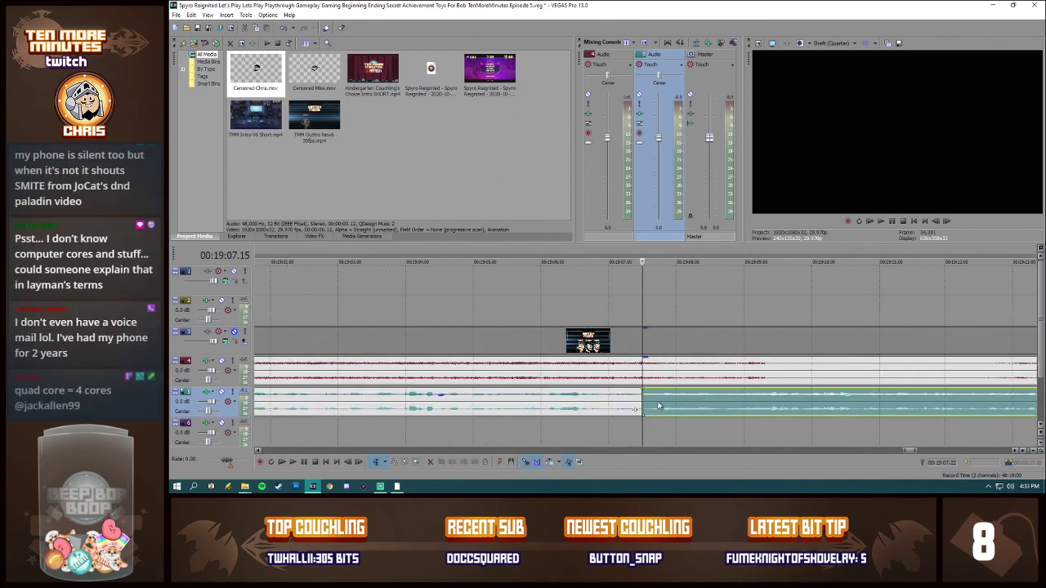
pyautogui.scroll(-3, 658, 406)
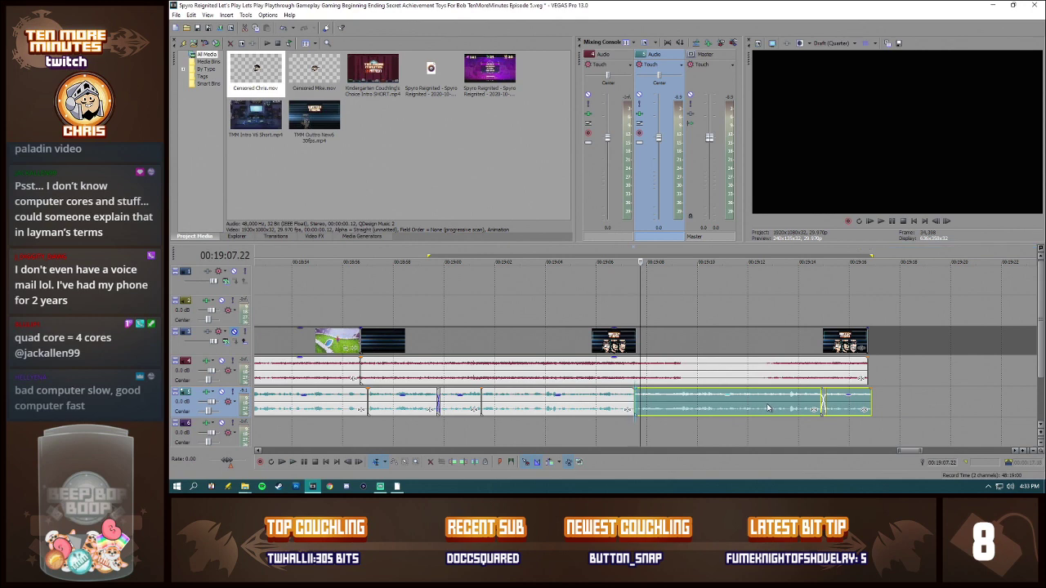
pyautogui.moveTo(768, 407); pyautogui.dragTo(764, 408)
pyautogui.click(618, 406)
pyautogui.press('space')
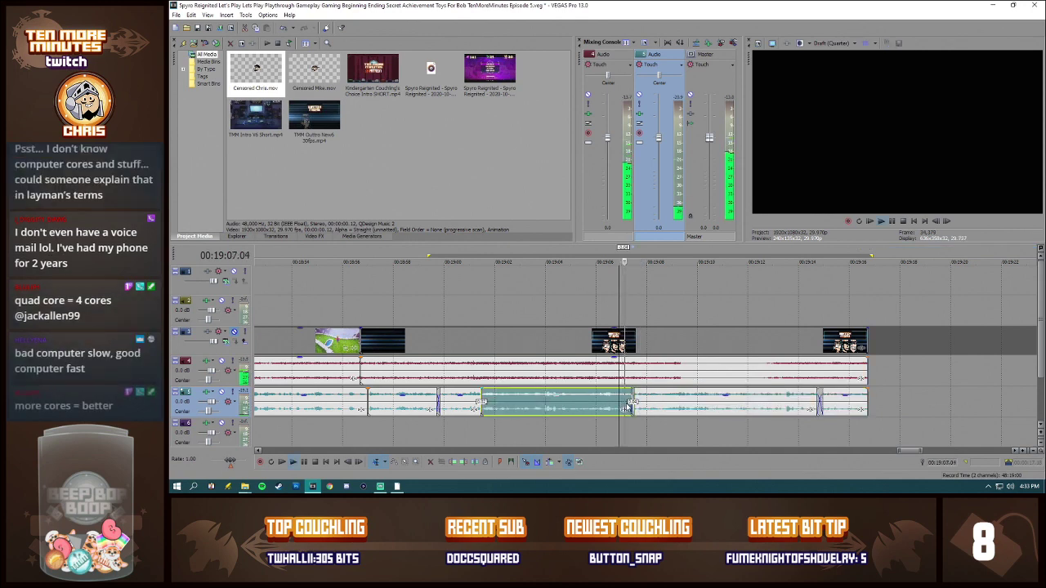
pyautogui.press('space')
# Step: Save the project as a new file under the same name, with the episode number set to 6
pyautogui.scroll(-10, 600, 392)
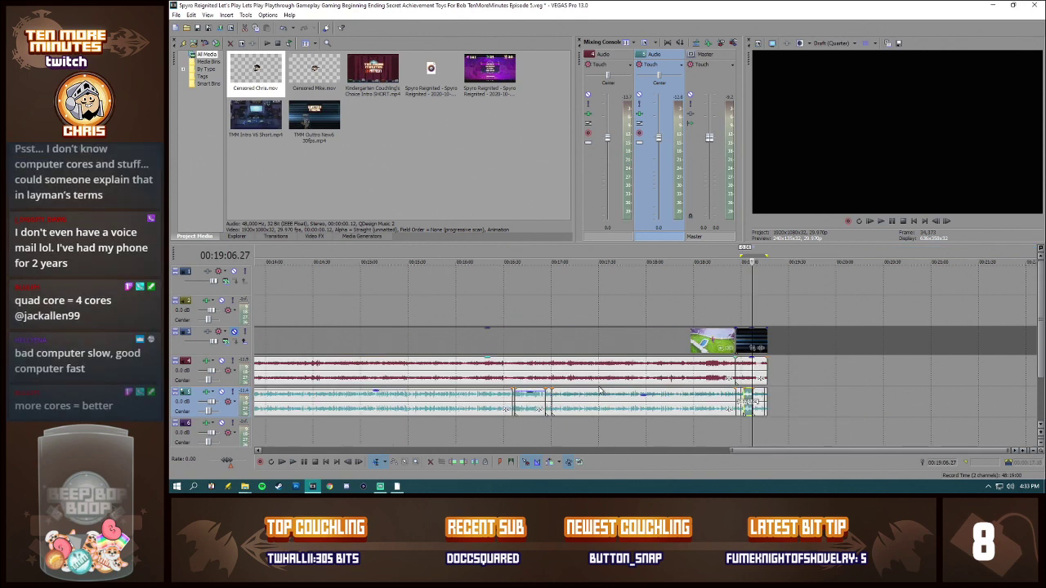
pyautogui.scroll(-5, 601, 392)
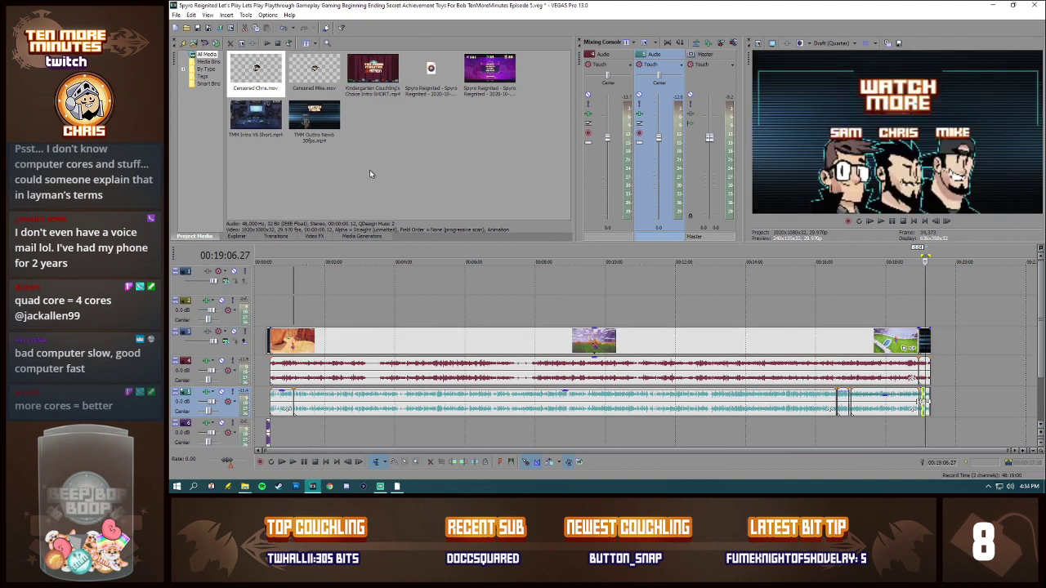
pyautogui.click(177, 15)
pyautogui.click(186, 71)
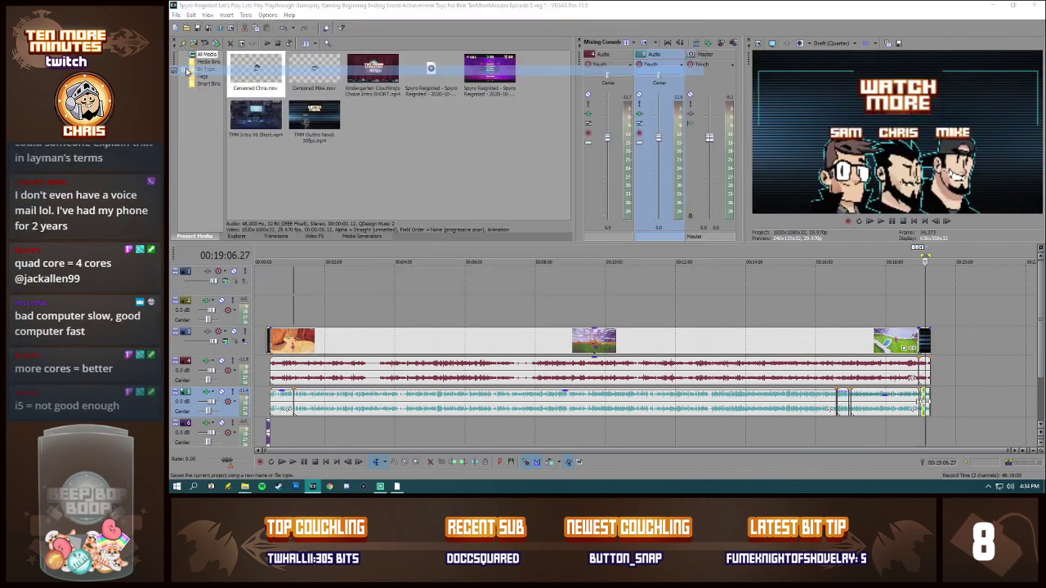
pyautogui.click(741, 283)
pyautogui.press('BackSpace')
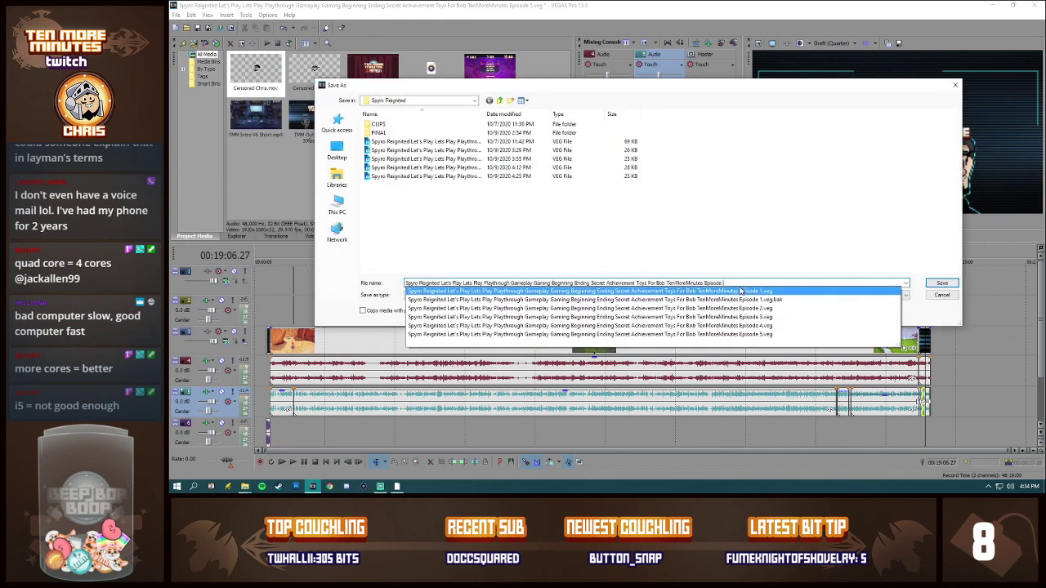
pyautogui.write('6')
pyautogui.press('Return')
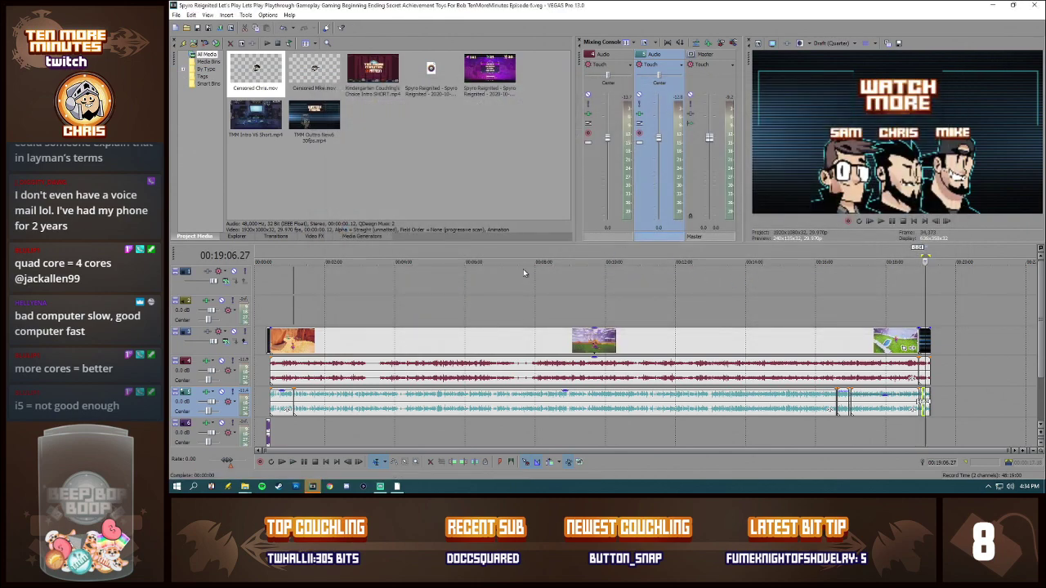
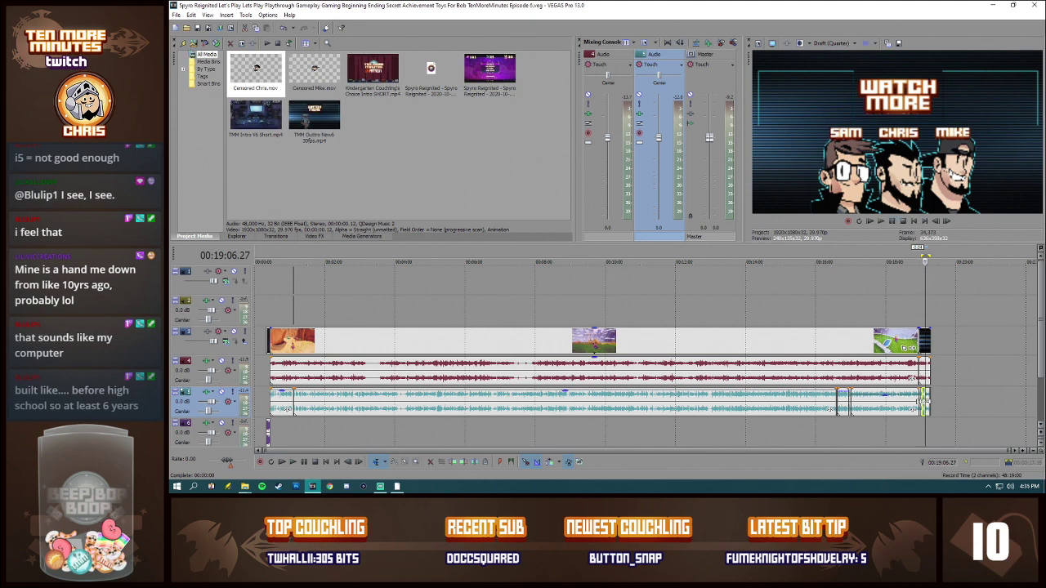
# Step: Switch to Audacity and record a short voice clip about 3.4 seconds long
pyautogui.click(992, 4)
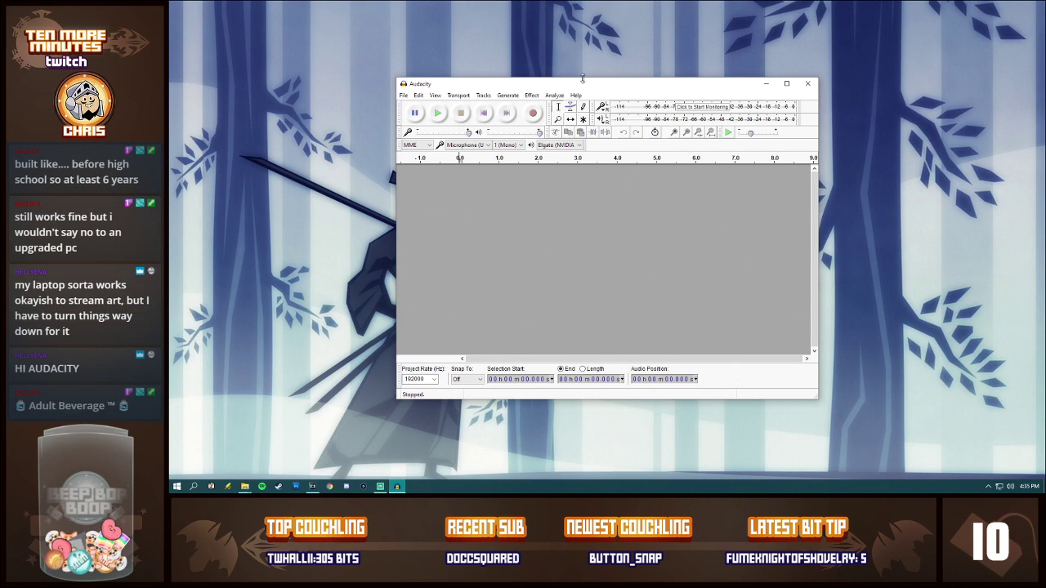
pyautogui.moveTo(591, 85)
pyautogui.mouseDown()
pyautogui.moveTo(580, 85)
pyautogui.moveTo(604, 86)
pyautogui.moveTo(595, 90)
pyautogui.mouseUp()
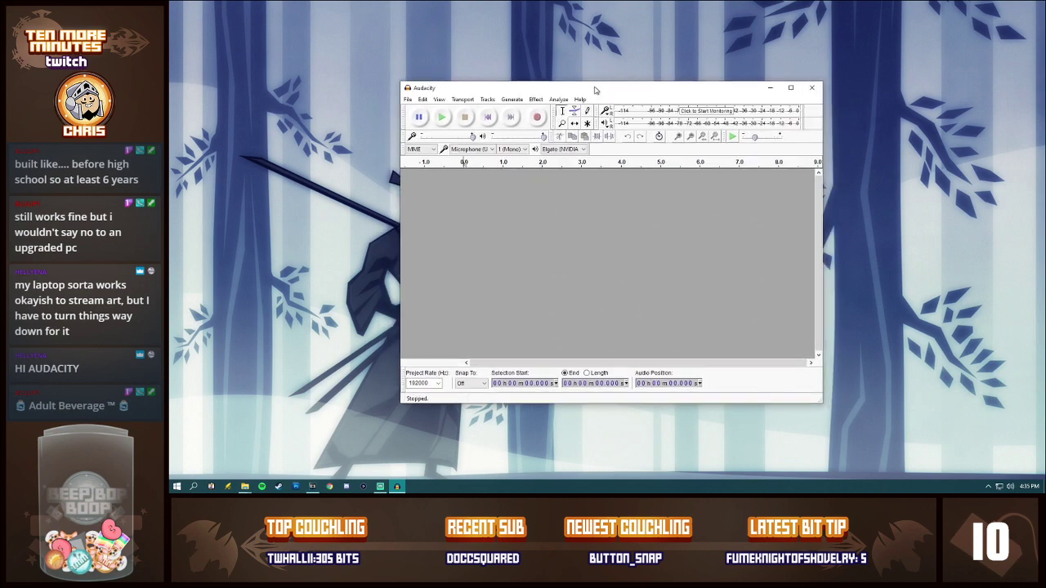
pyautogui.click(538, 117)
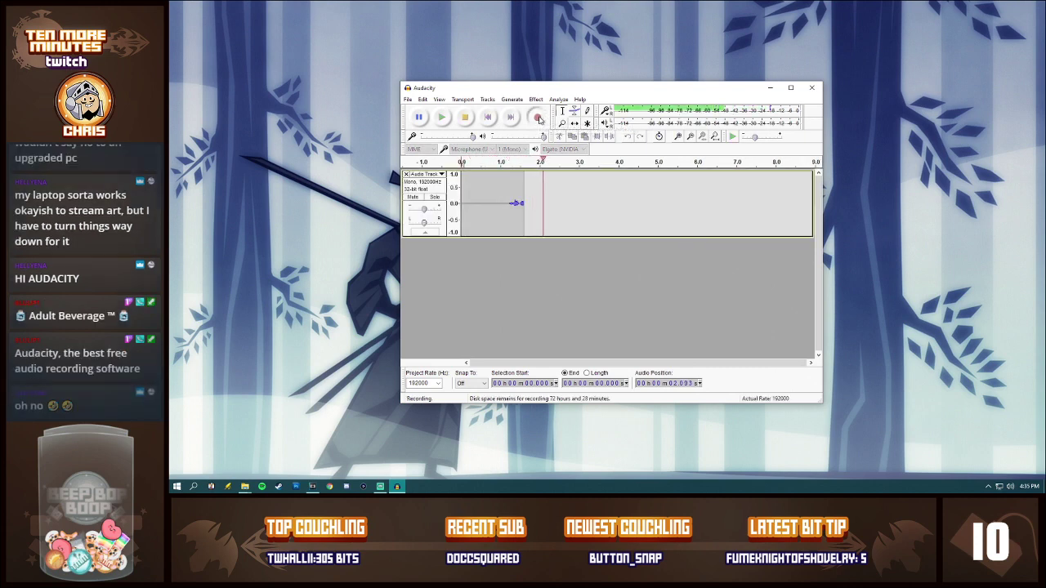
pyautogui.click(464, 117)
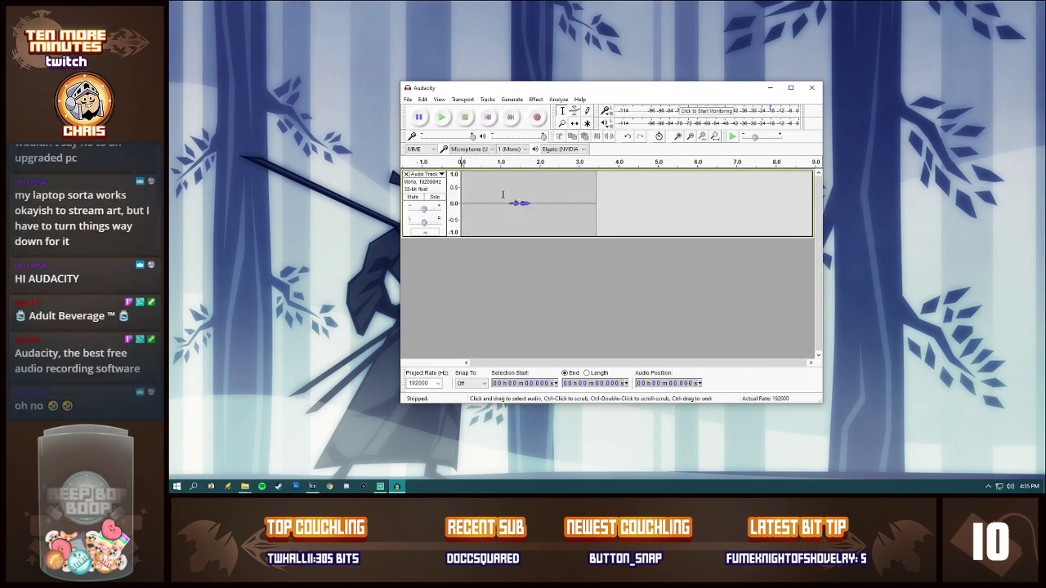
# Step: Preview and apply a Change Pitch effect from A to B, 2 semitones up, on the whole voice recording
pyautogui.click(535, 98)
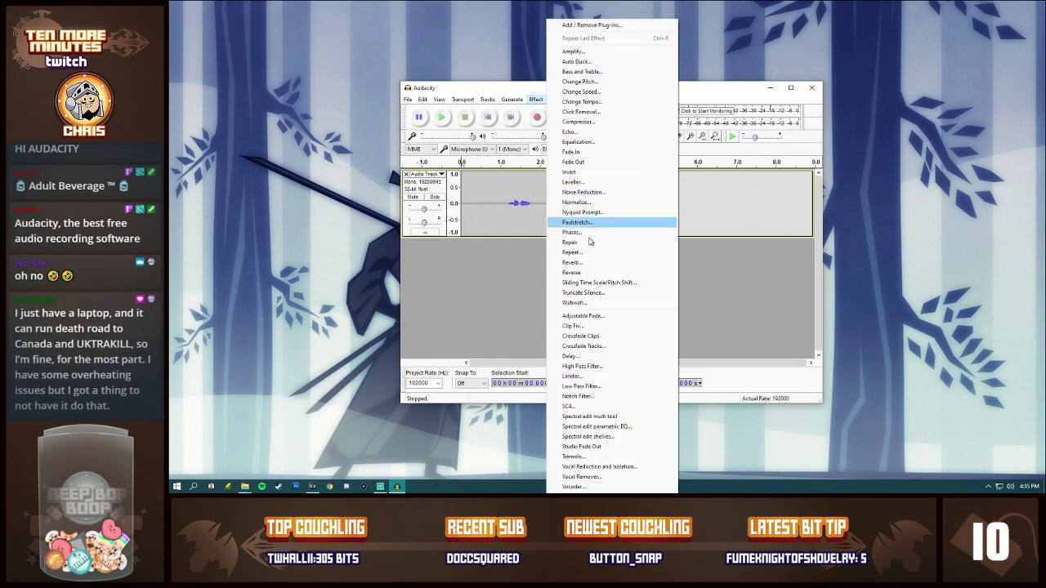
pyautogui.click(609, 82)
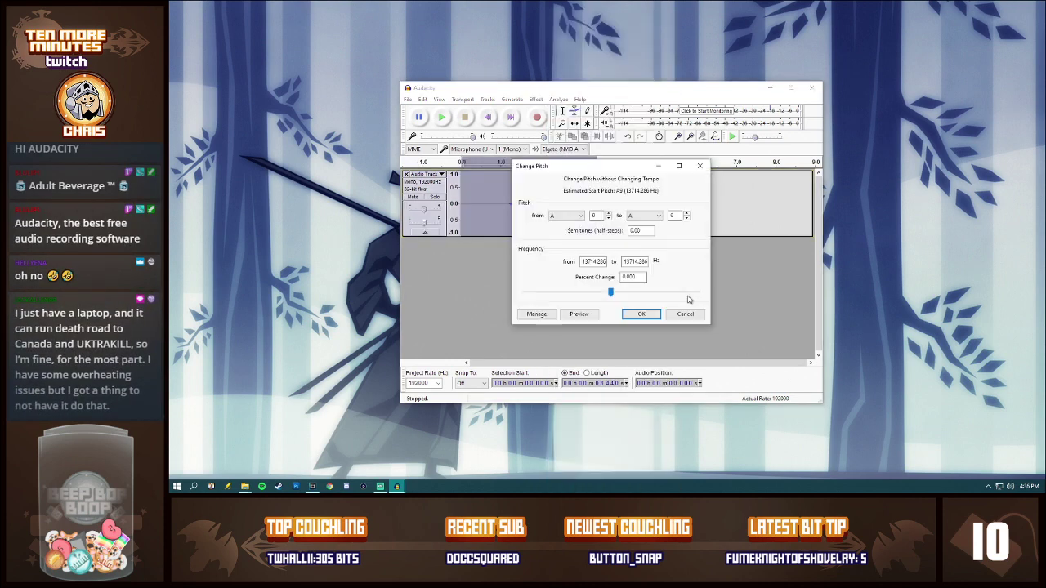
pyautogui.click(659, 215)
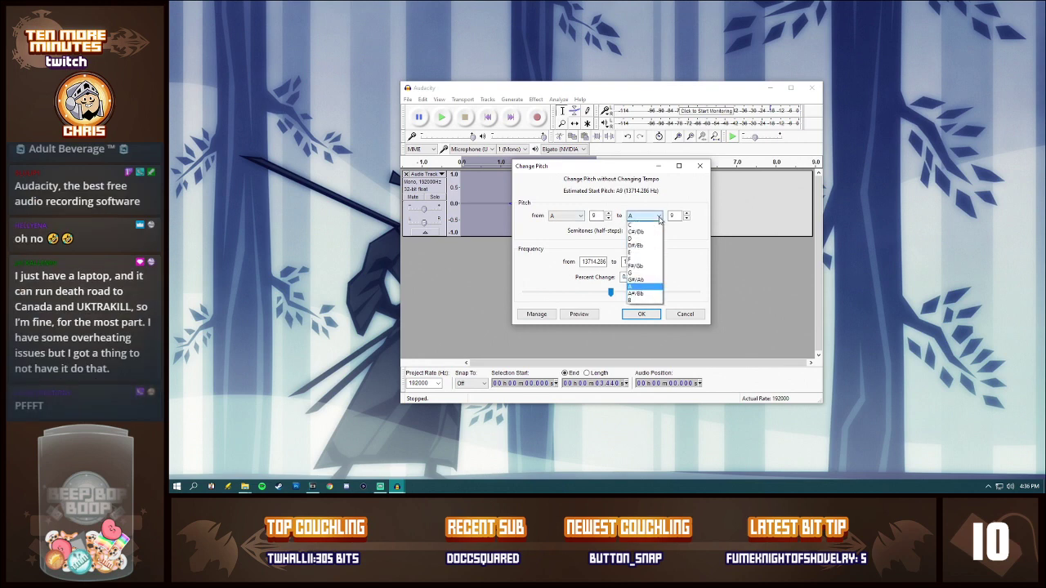
pyautogui.click(653, 302)
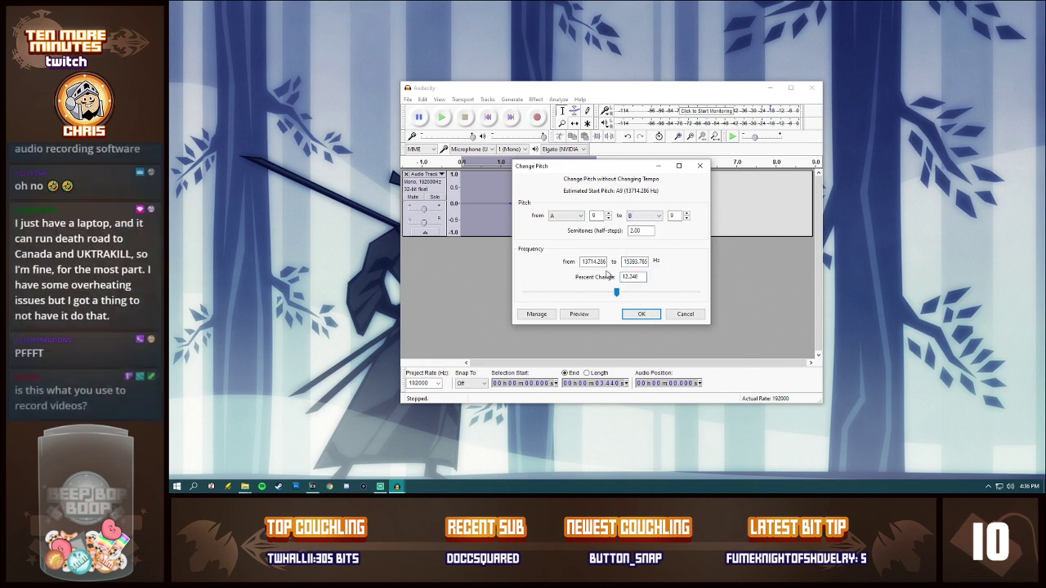
pyautogui.click(592, 316)
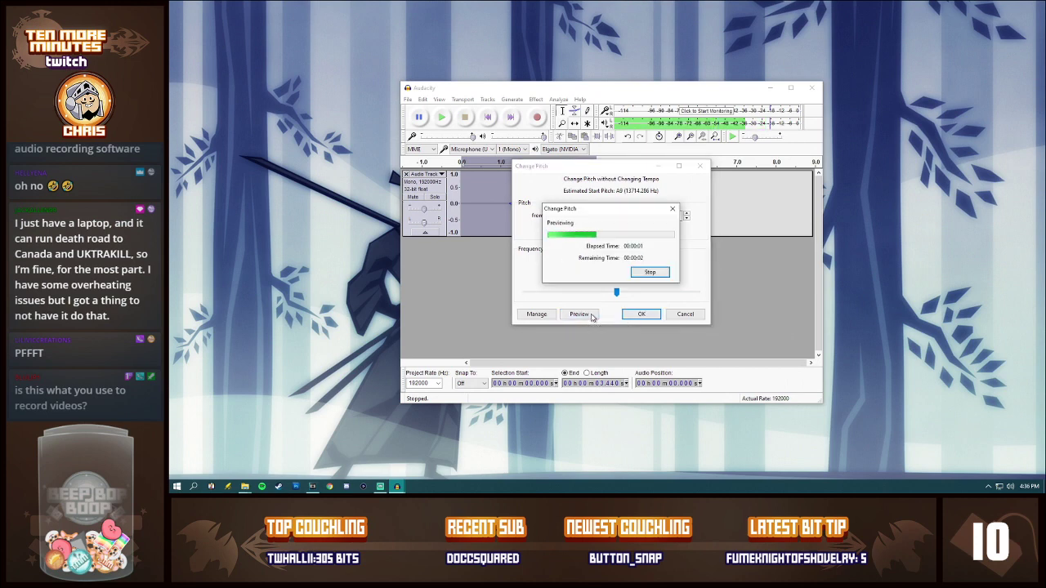
pyautogui.click(649, 273)
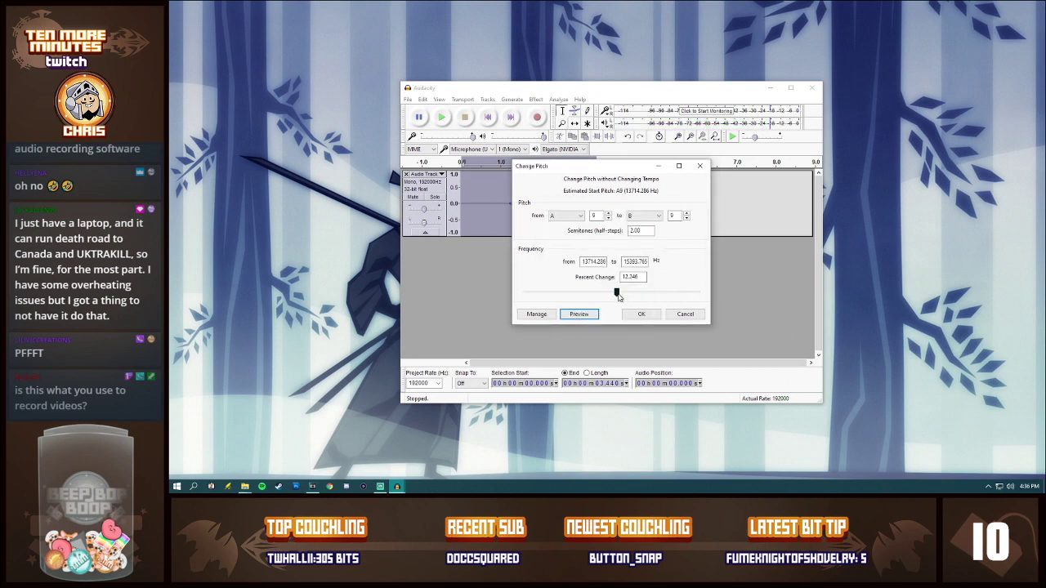
pyautogui.click(641, 316)
# Step: Listen to the pitch-shifted recording from about 1.09 seconds and look through the available effects
pyautogui.click(504, 216)
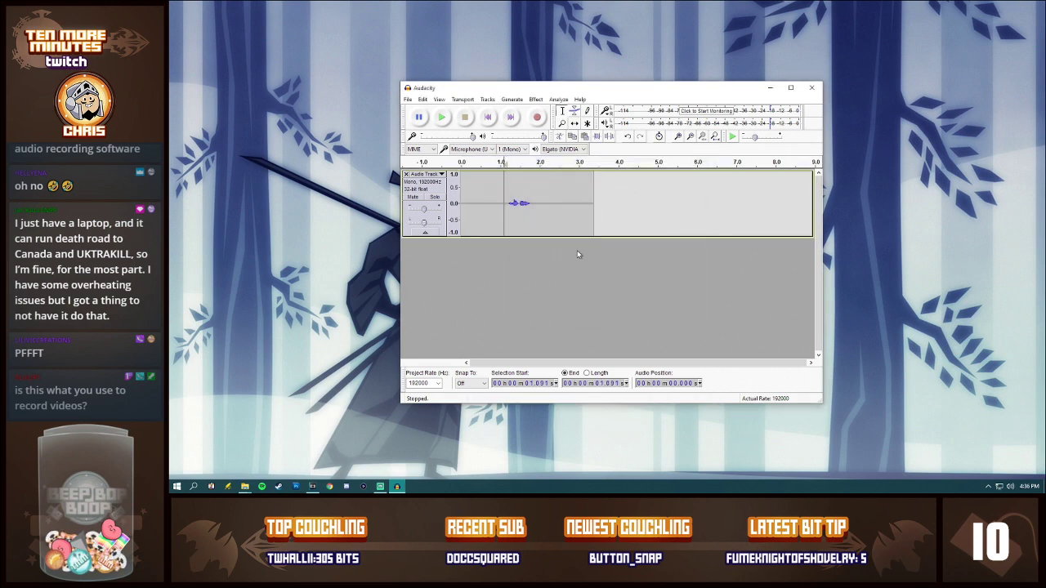
pyautogui.press('space')
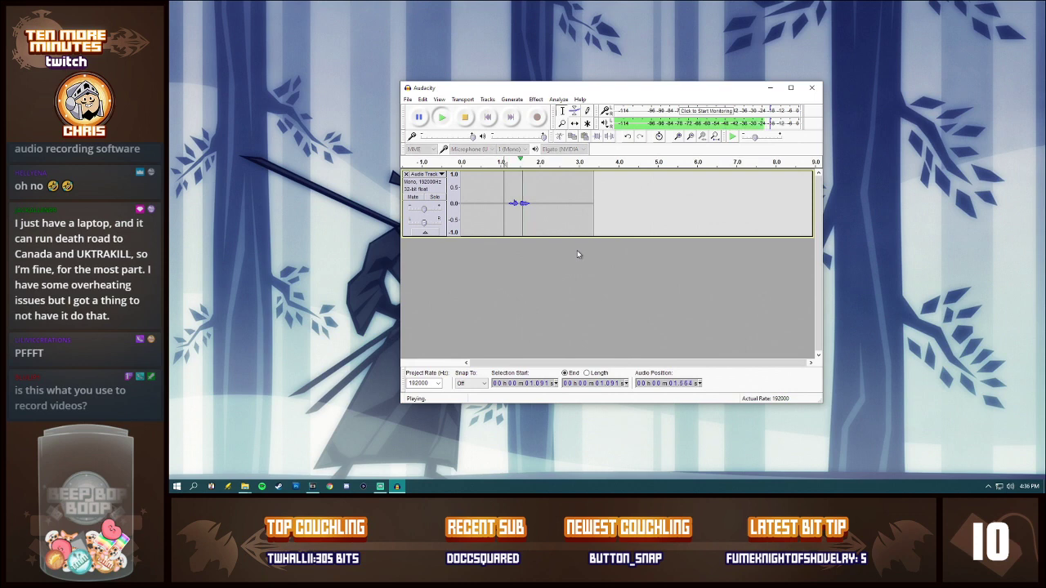
pyautogui.press('space')
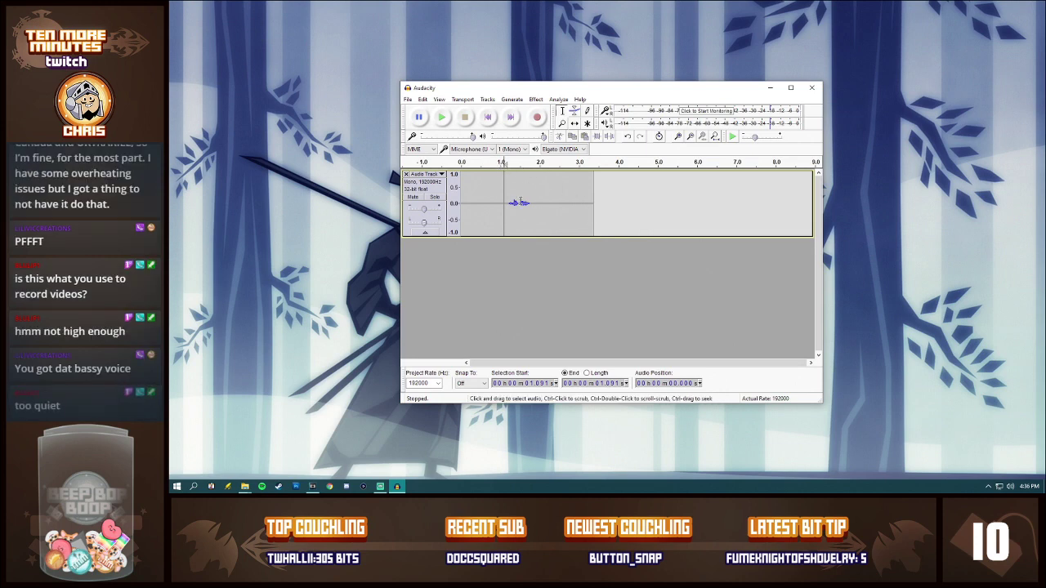
pyautogui.click(535, 99)
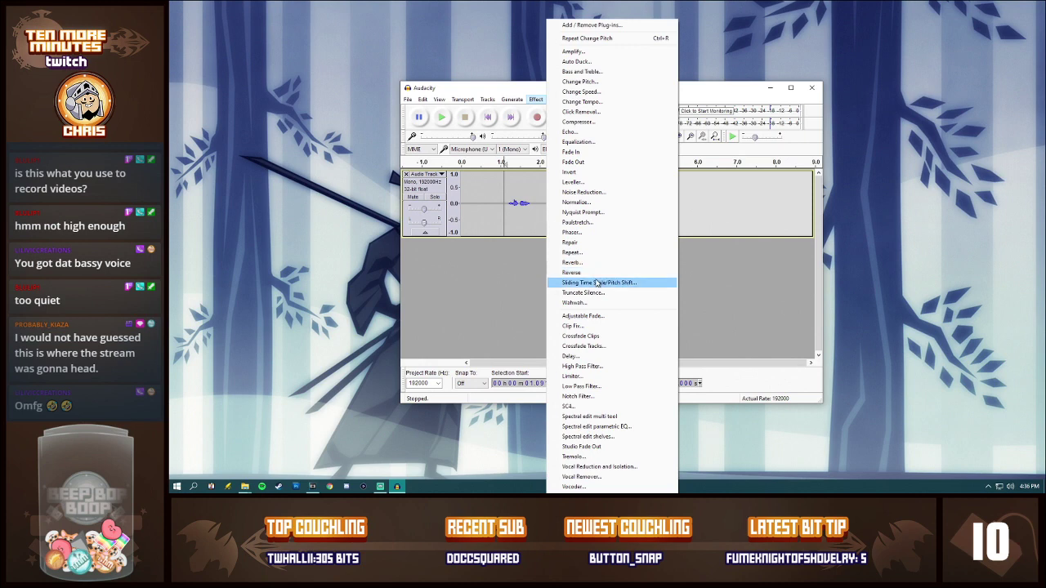
pyautogui.click(520, 206)
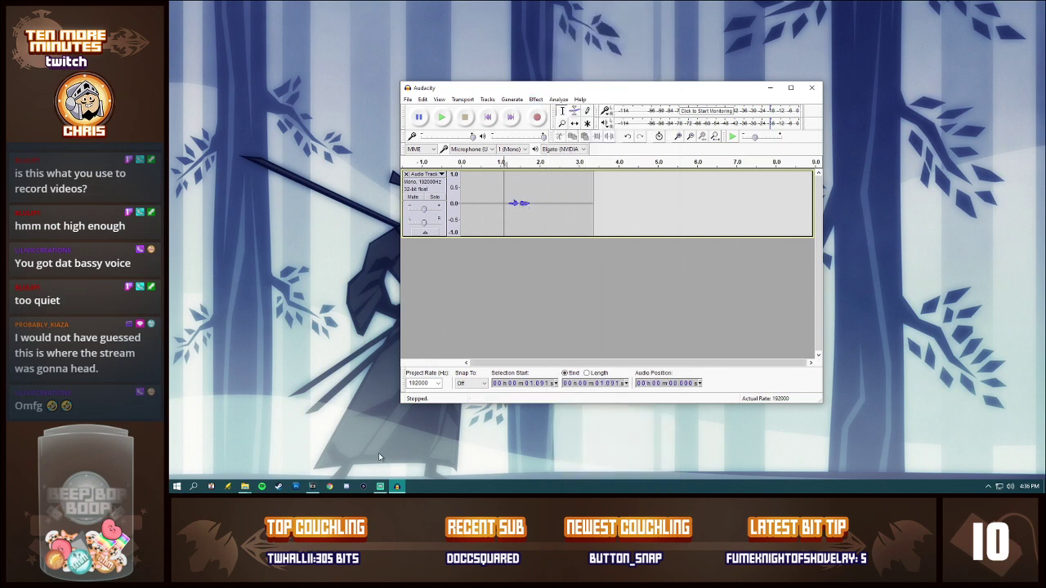
# Step: Check the VEGAS Pro project, then return to Audacity and move its window onto the neighbouring monitor
pyautogui.click(312, 486)
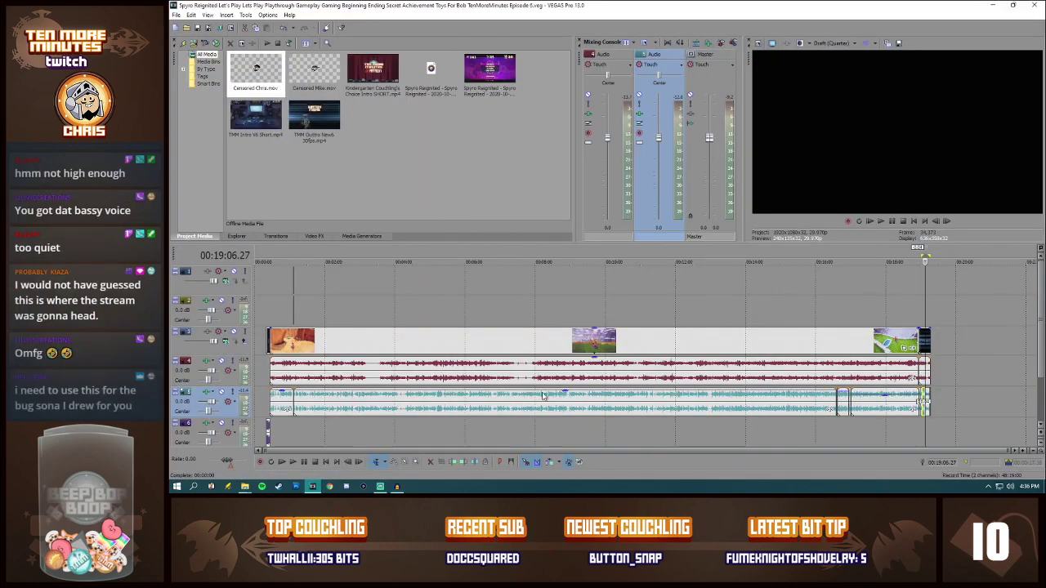
pyautogui.click(396, 486)
pyautogui.moveTo(549, 89); pyautogui.dragTo(1044, 80)
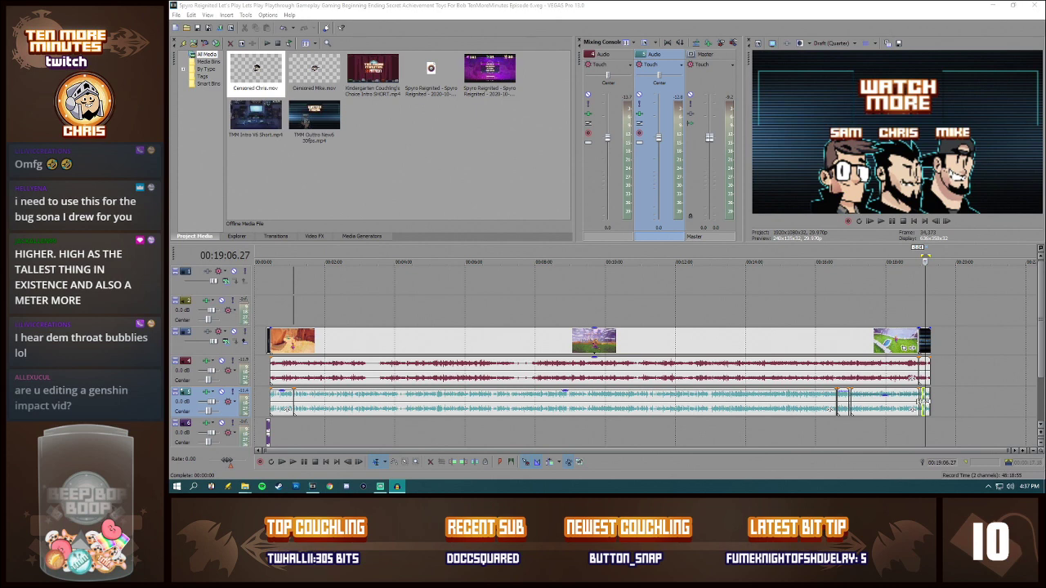
# Step: Import HPFUCKER.wav into the VEGAS Pro project and place it on the commentary track past the outro, starting around 00:19:23
pyautogui.click(994, 8)
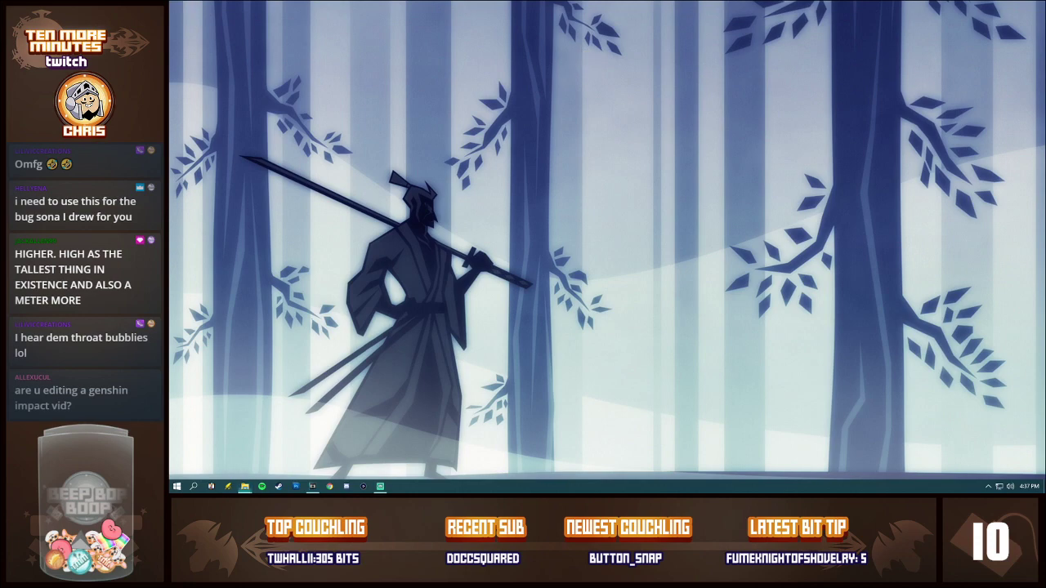
pyautogui.hotkey('alt', 'Tab')
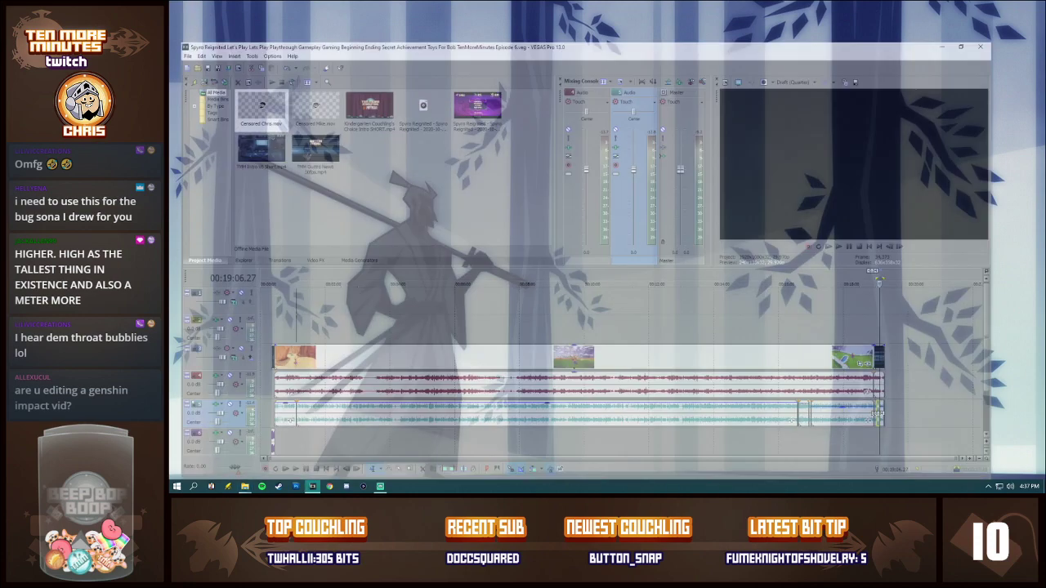
pyautogui.moveTo(496, 124); pyautogui.dragTo(943, 345)
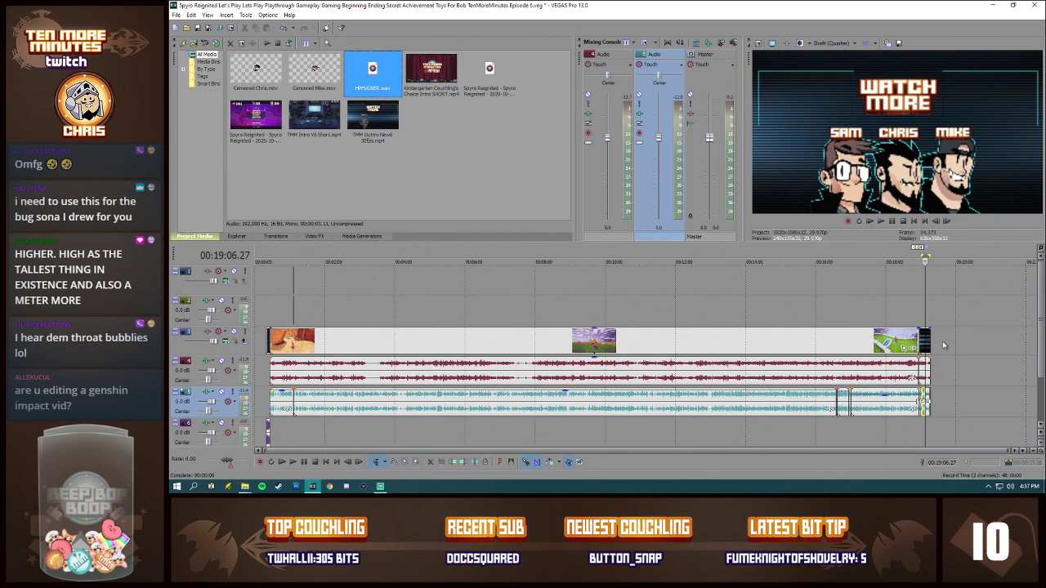
pyautogui.scroll(6, 950, 410)
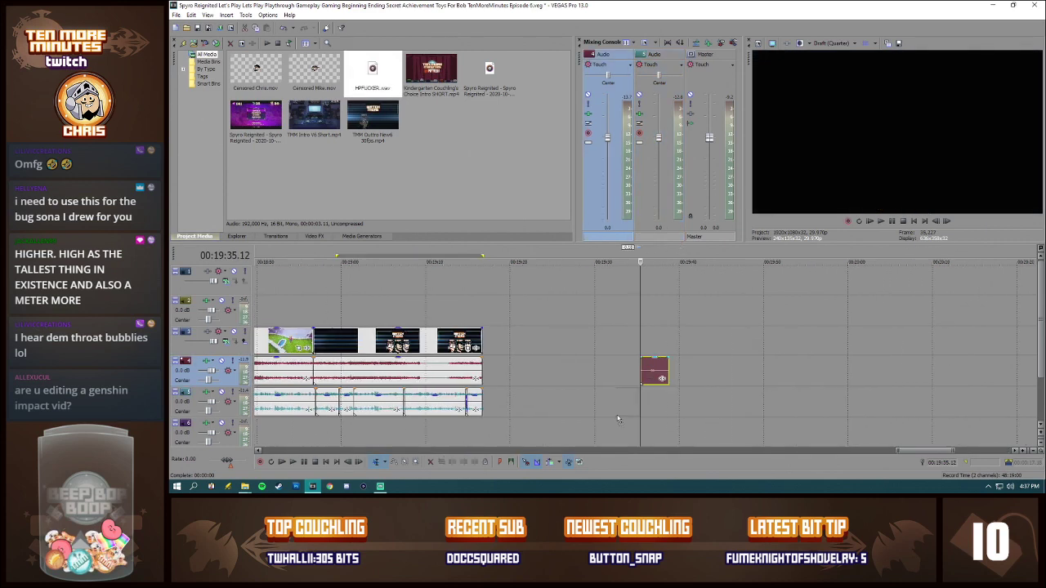
pyautogui.moveTo(661, 381); pyautogui.dragTo(555, 412)
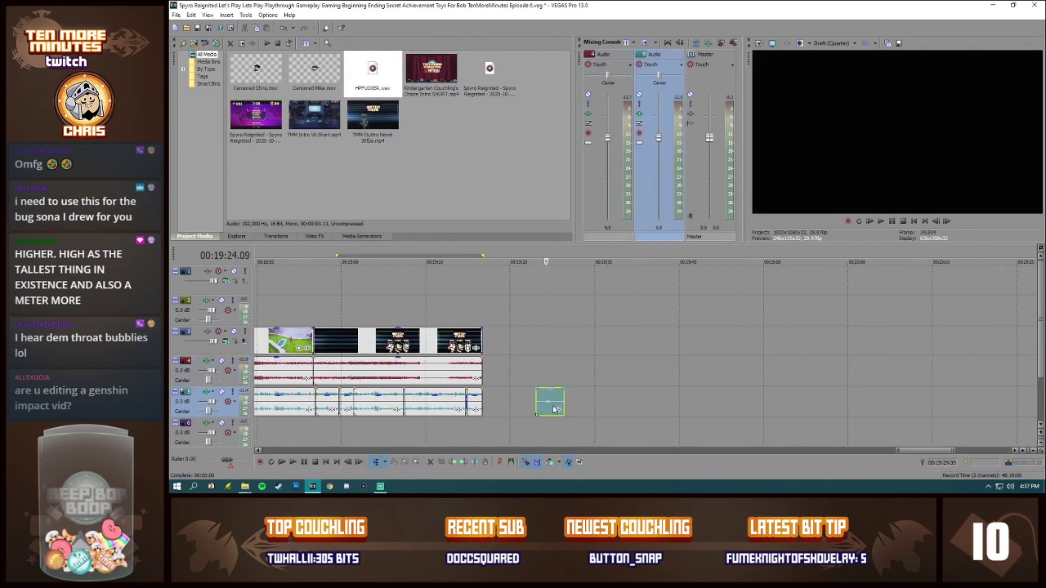
# Step: Normalize the imported voice clip and lower its event volume slightly
pyautogui.scroll(4, 555, 412)
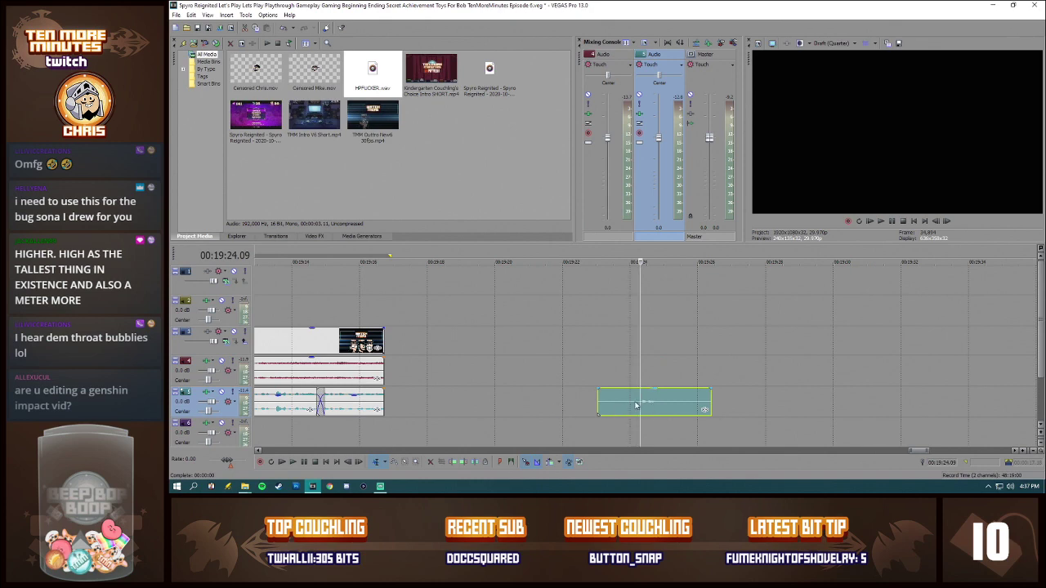
pyautogui.rightClick(638, 412)
pyautogui.click(654, 393)
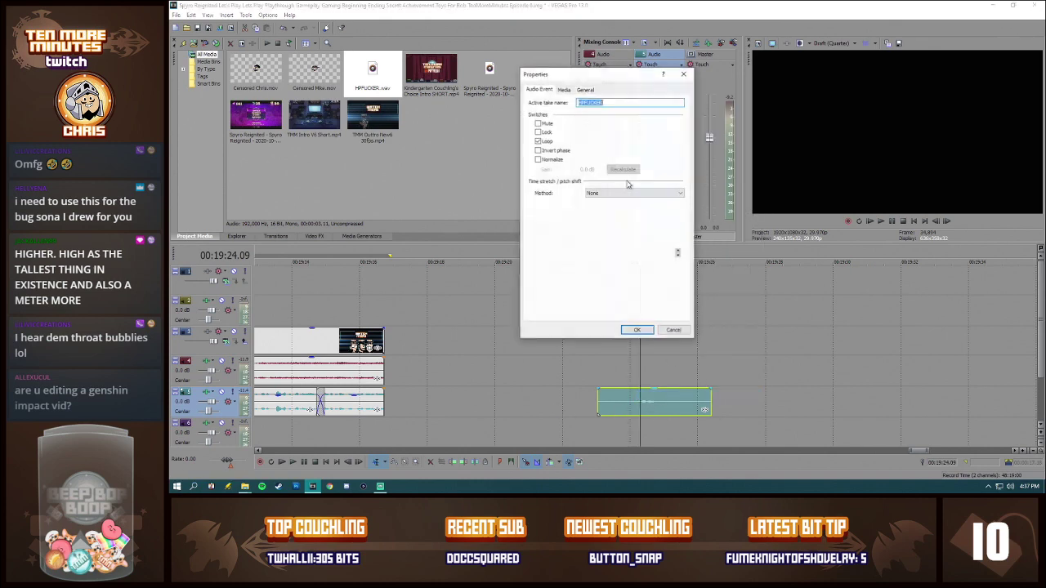
pyautogui.click(538, 159)
pyautogui.click(636, 330)
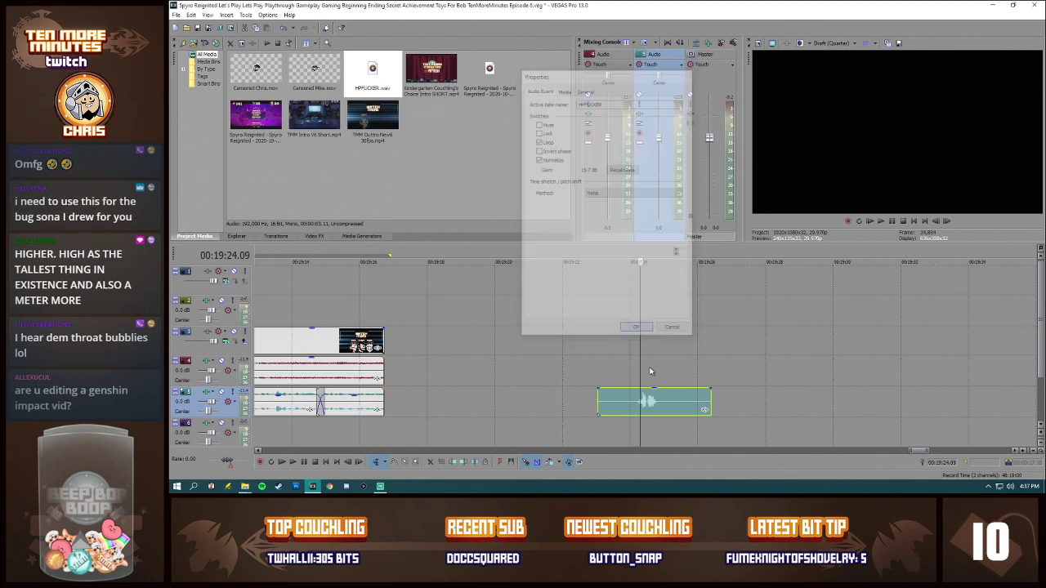
pyautogui.moveTo(657, 398); pyautogui.dragTo(657, 405)
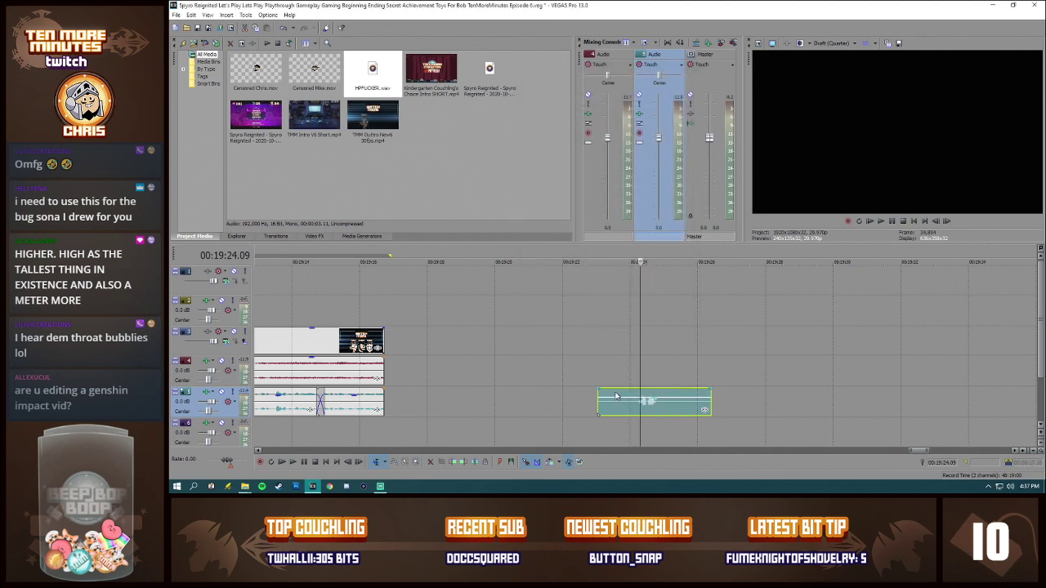
# Step: Listen to the normalized voice clip from 00:19:23.18
pyautogui.click(617, 397)
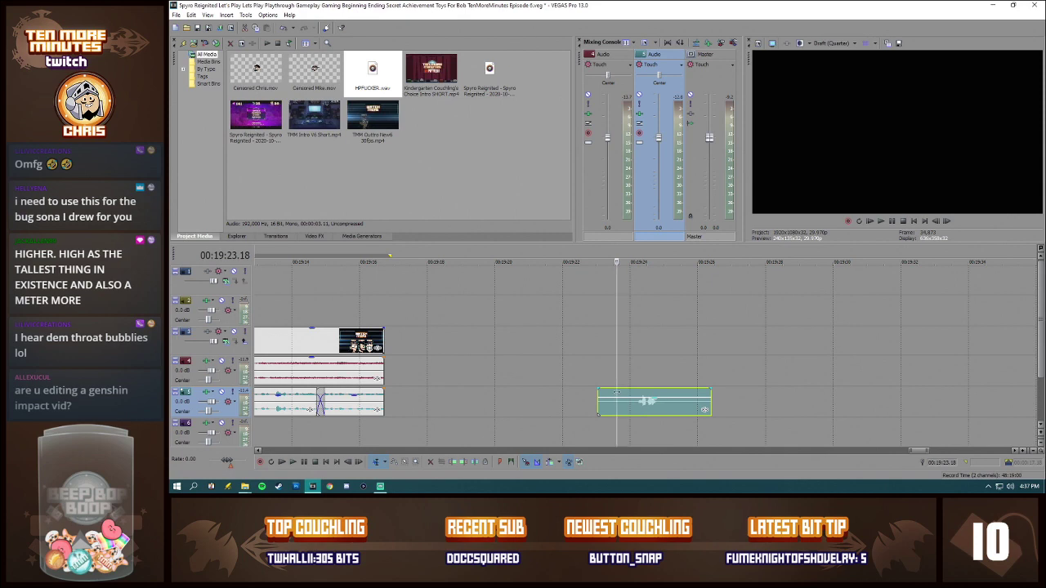
pyautogui.press('space')
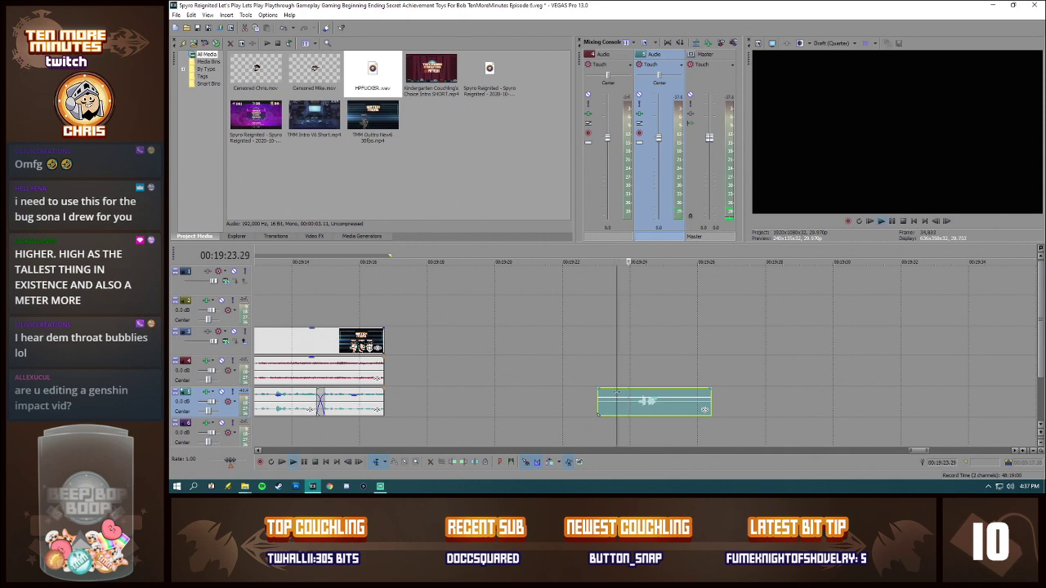
pyautogui.press('space')
# Step: Add the Pitch Shift audio plug-in to the voice clip's event effects
pyautogui.rightClick(661, 410)
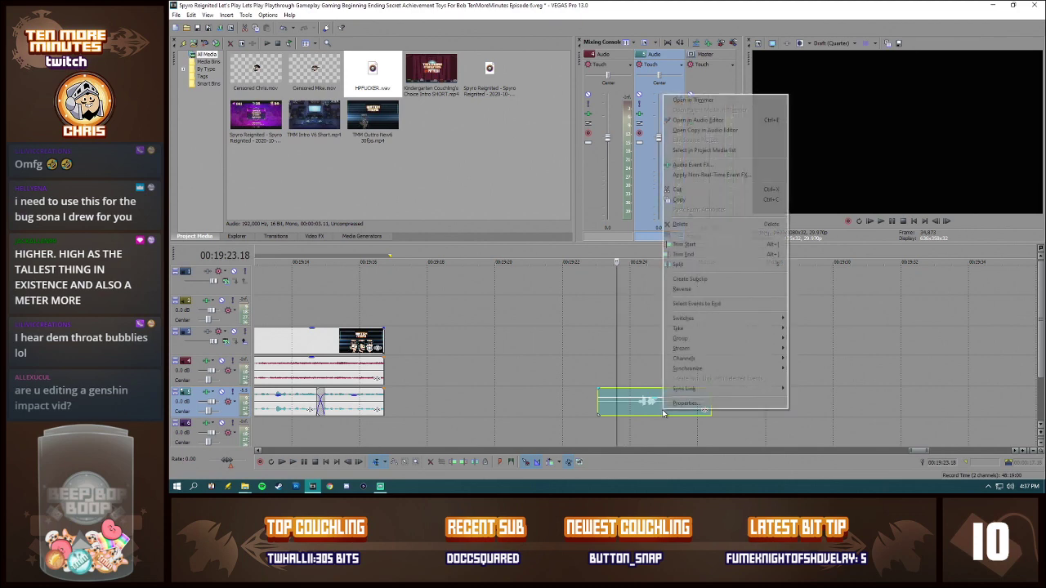
pyautogui.click(707, 426)
pyautogui.click(705, 410)
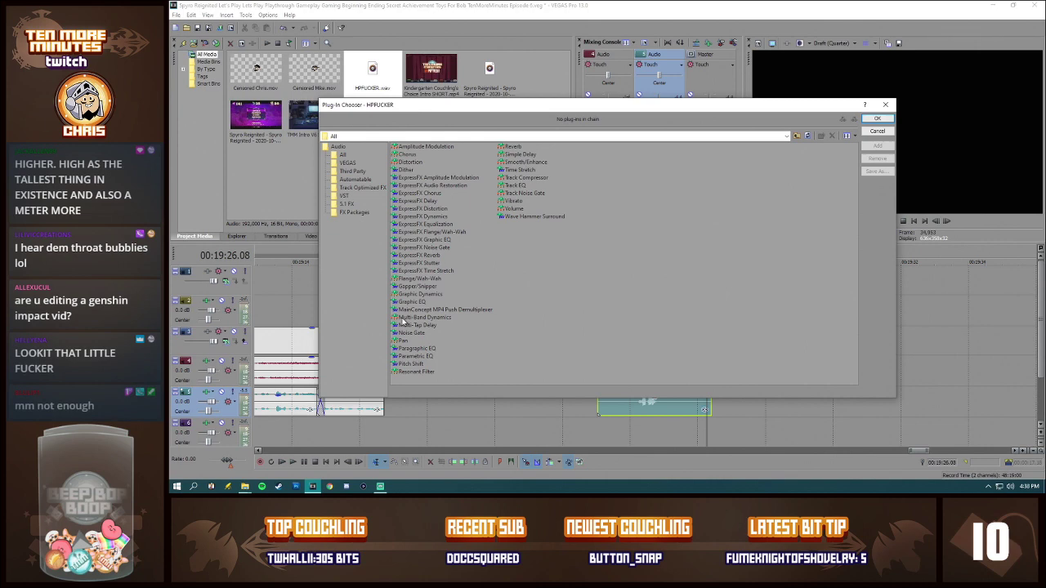
pyautogui.doubleClick(412, 363)
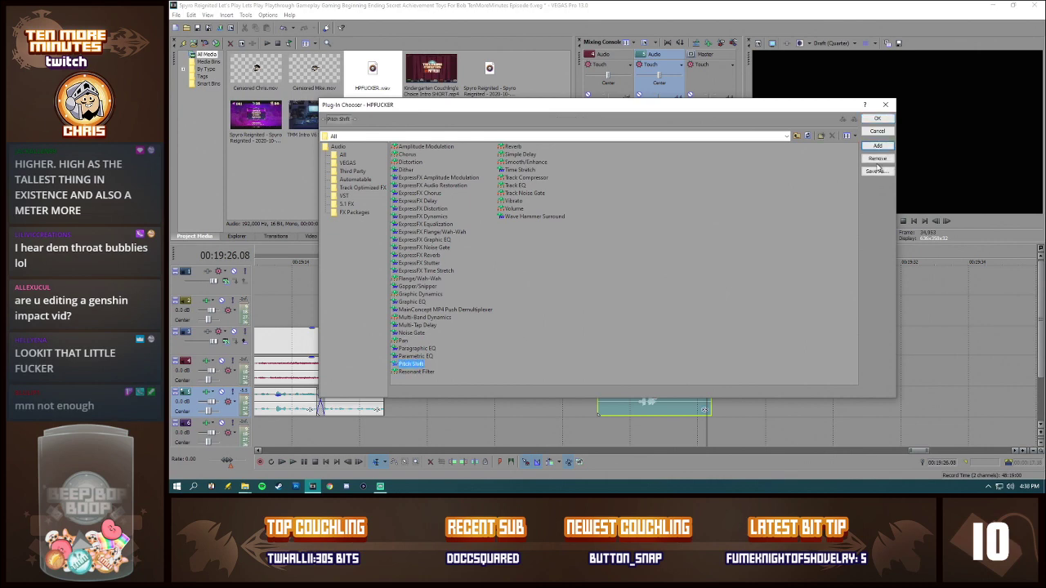
pyautogui.click(887, 121)
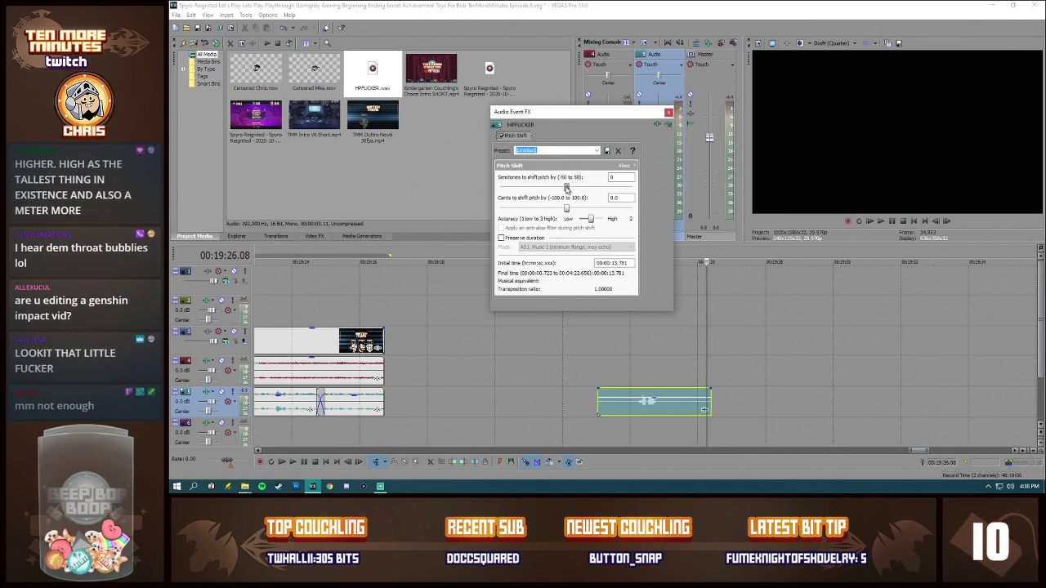
# Step: Set the clip's Pitch Shift to preserve duration and raise the pitch by 2 semitones, placing the playback position at 00:19:24.02
pyautogui.click(531, 237)
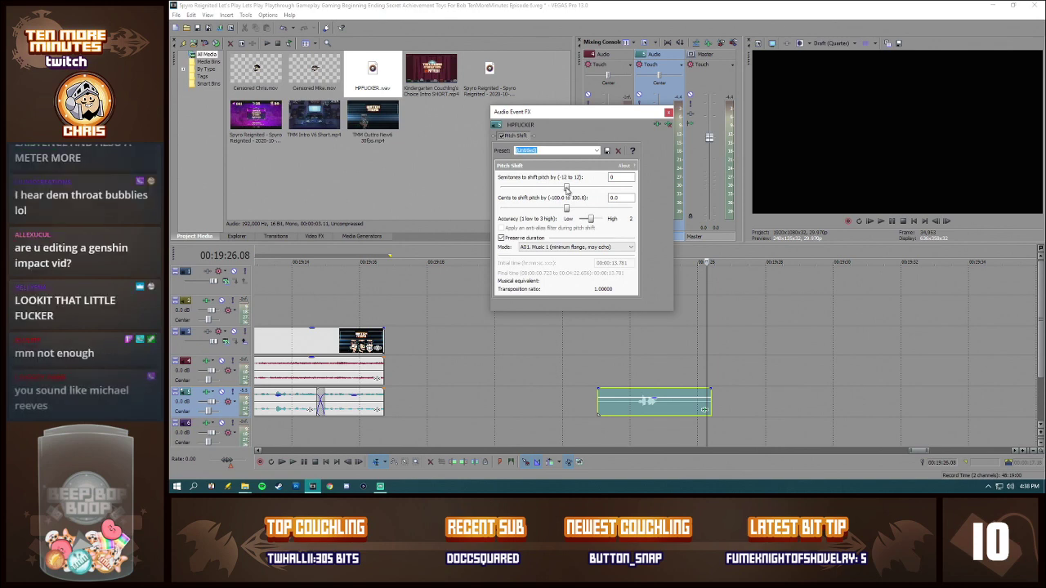
pyautogui.moveTo(567, 188); pyautogui.dragTo(579, 190)
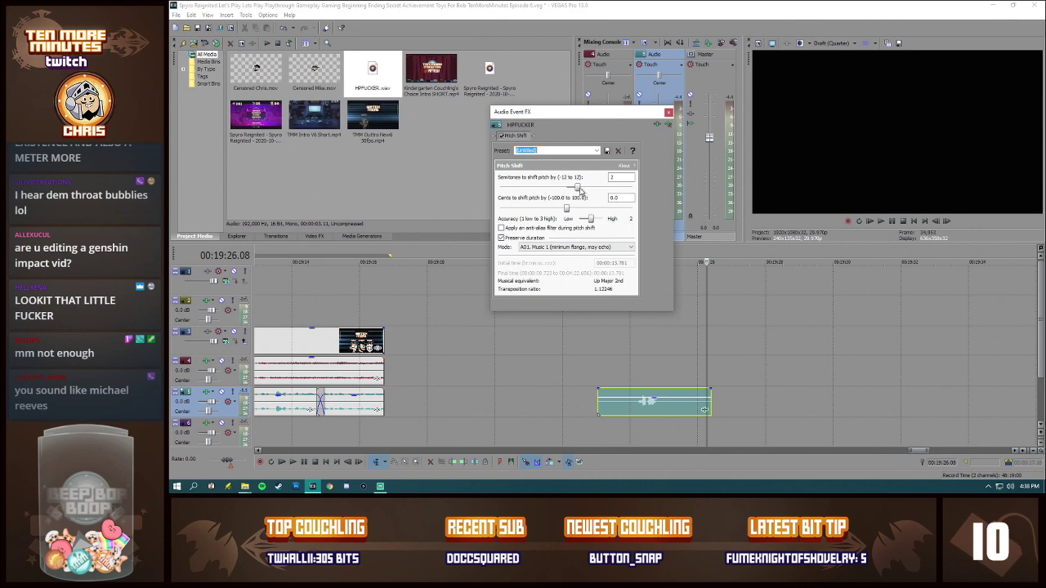
pyautogui.click(632, 379)
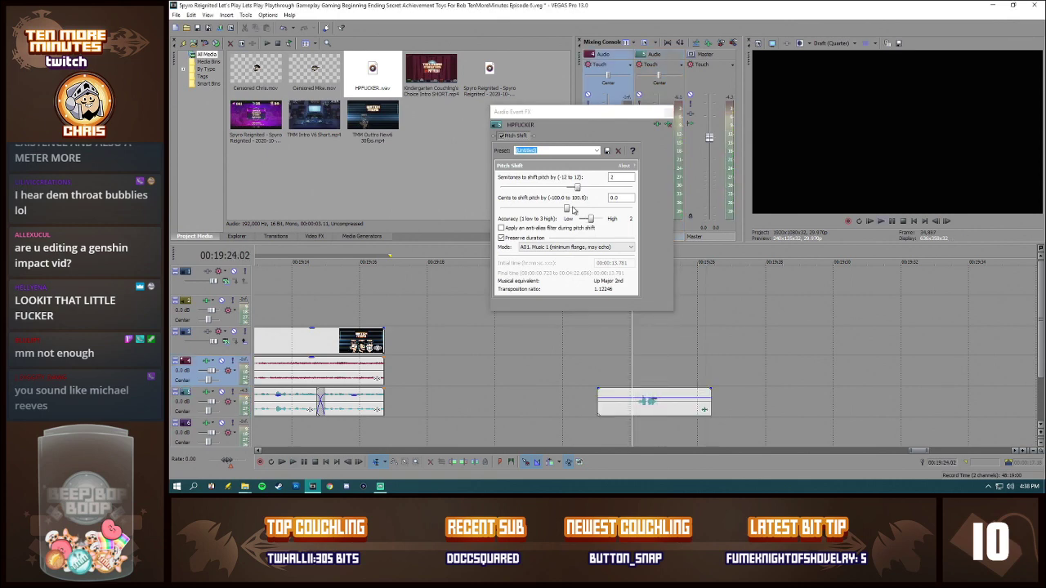
# Step: Set the voice clip's Pitch Shift to 6 semitones, 0.0 cents and accuracy 3, and listen from 00:19:23.28
pyautogui.moveTo(567, 209); pyautogui.dragTo(576, 211)
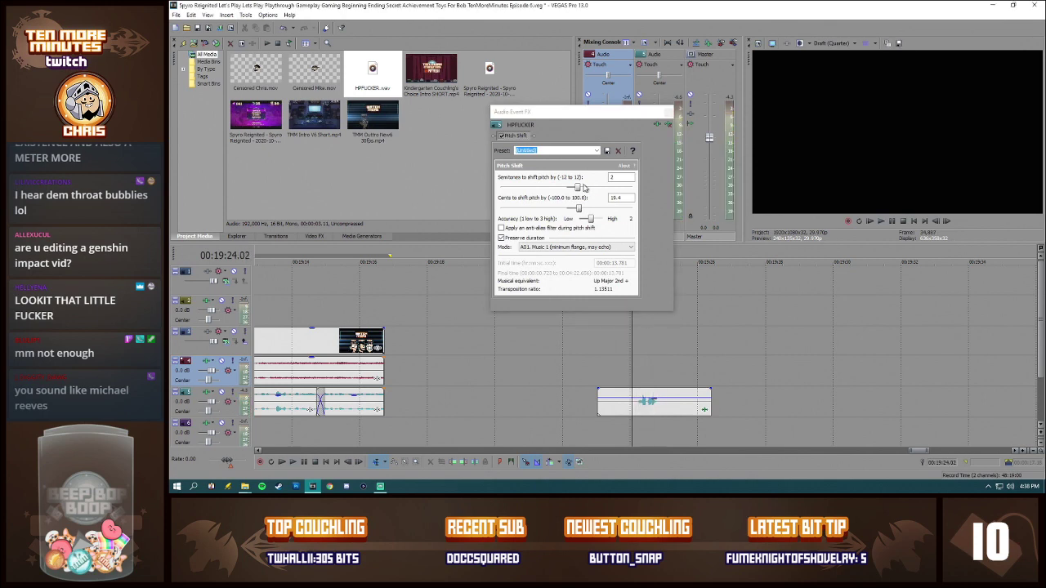
pyautogui.moveTo(578, 188); pyautogui.dragTo(604, 190)
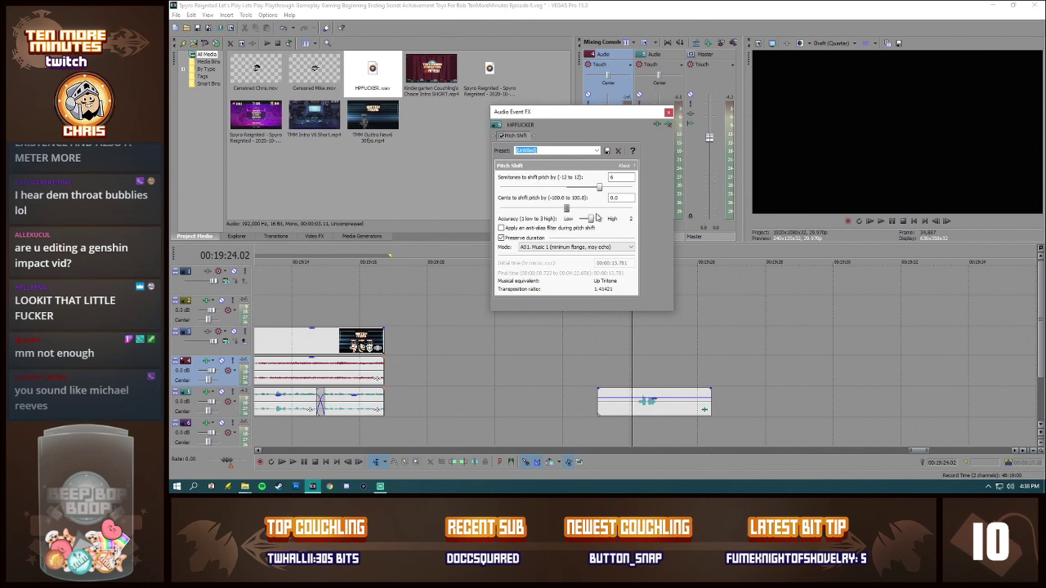
pyautogui.click(627, 369)
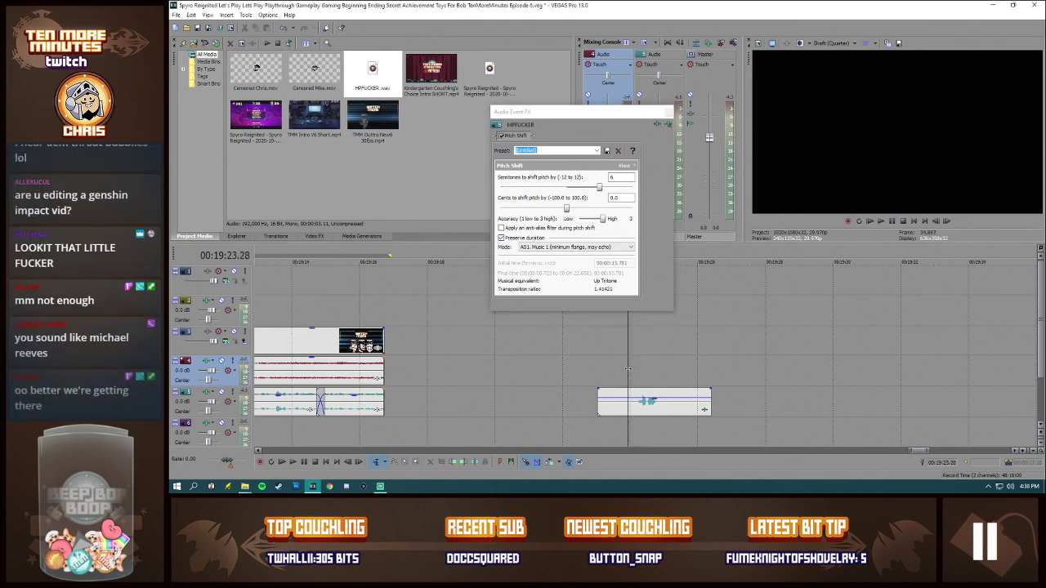
pyautogui.press('space')
pyautogui.press('space')
# Step: Try the clip's Pitch Shift at 12 semitones and listen to the result
pyautogui.moveTo(599, 188); pyautogui.dragTo(640, 190)
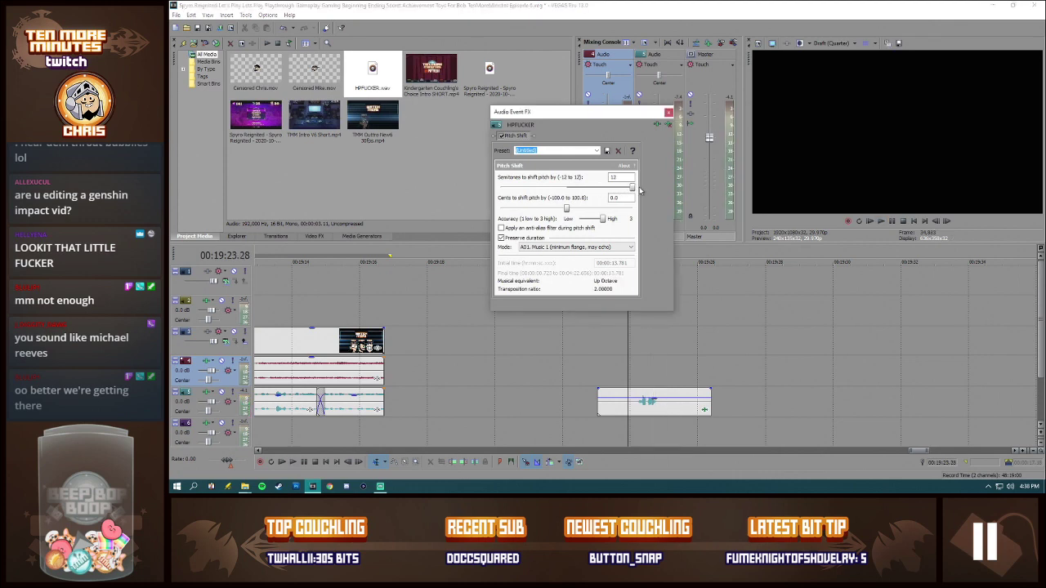
pyautogui.click(645, 372)
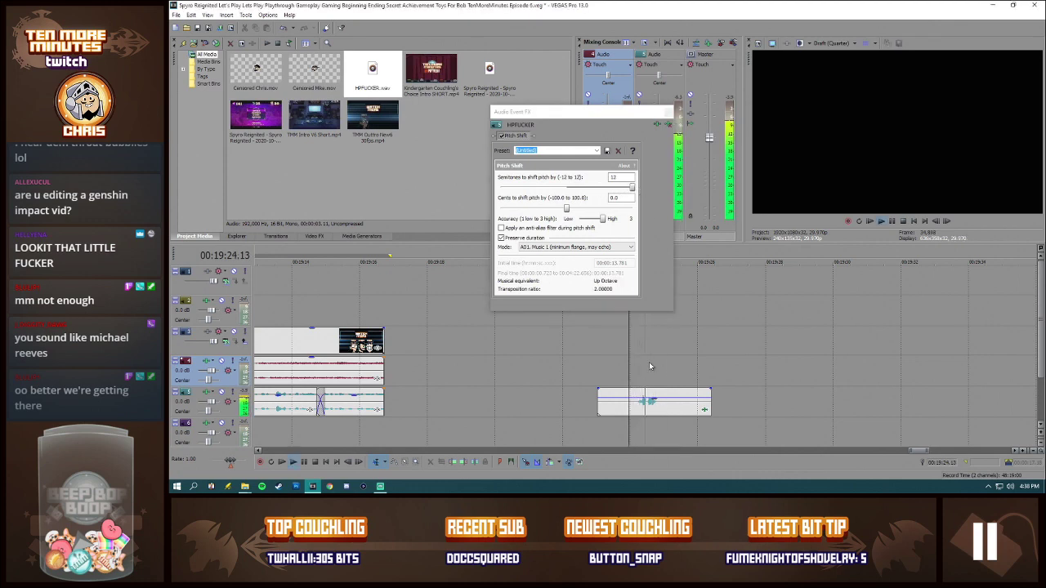
pyautogui.press('space')
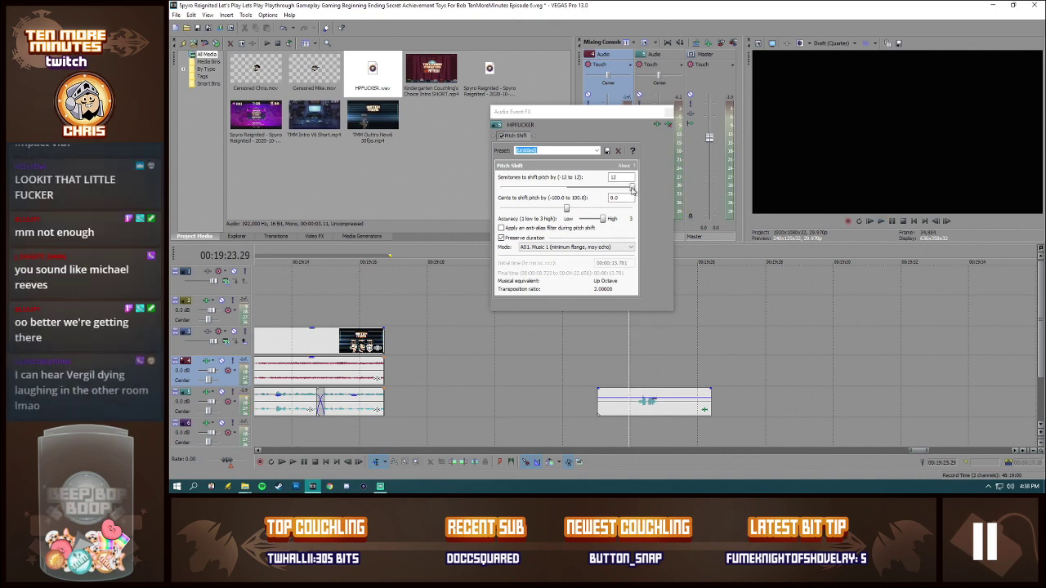
pyautogui.click(631, 374)
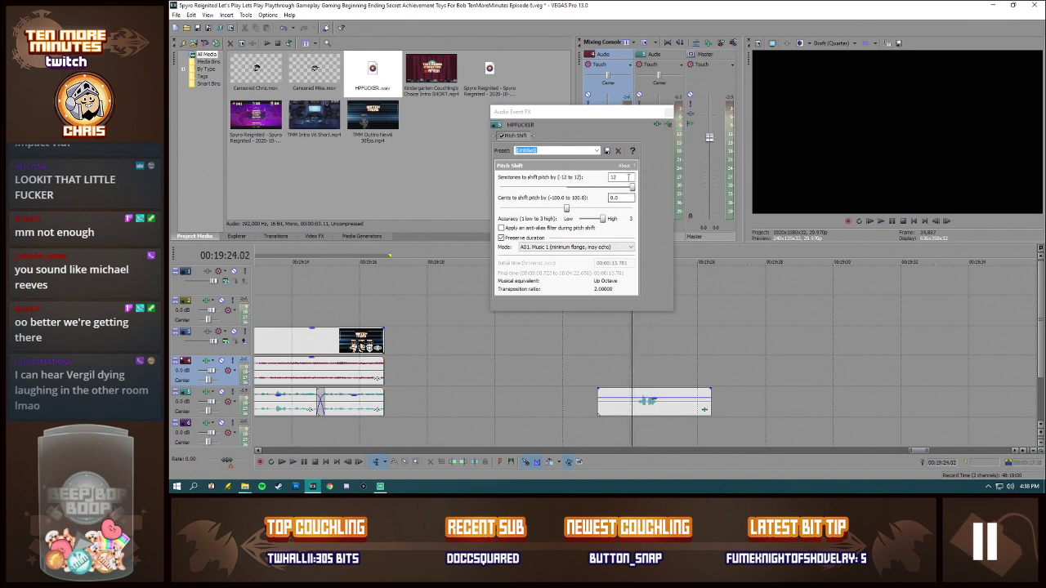
# Step: Lower the clip's Pitch Shift to 6 semitones for comparison, and settle on 7 semitones
pyautogui.moveTo(633, 187); pyautogui.dragTo(603, 189)
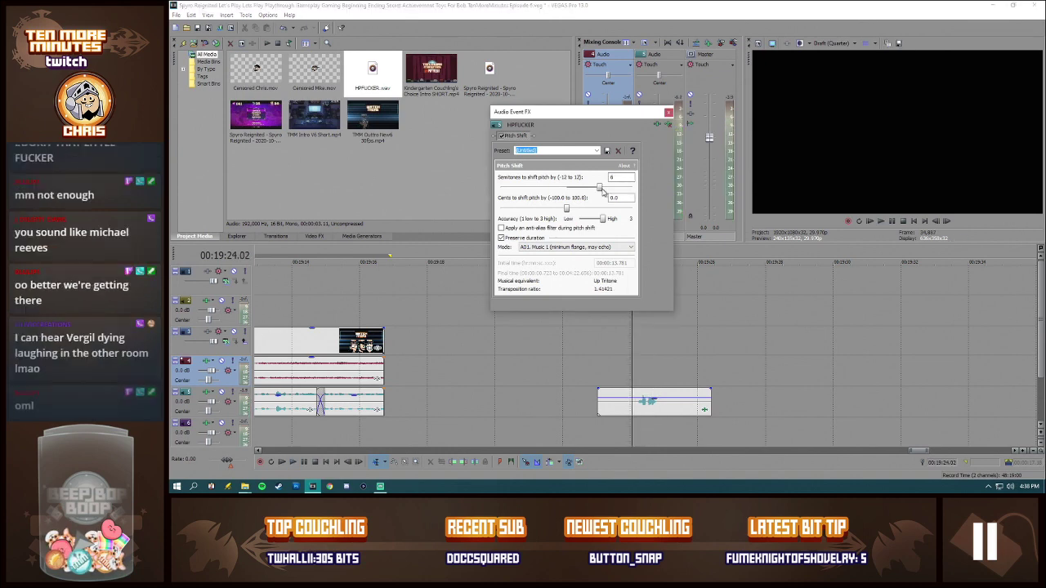
pyautogui.click(631, 369)
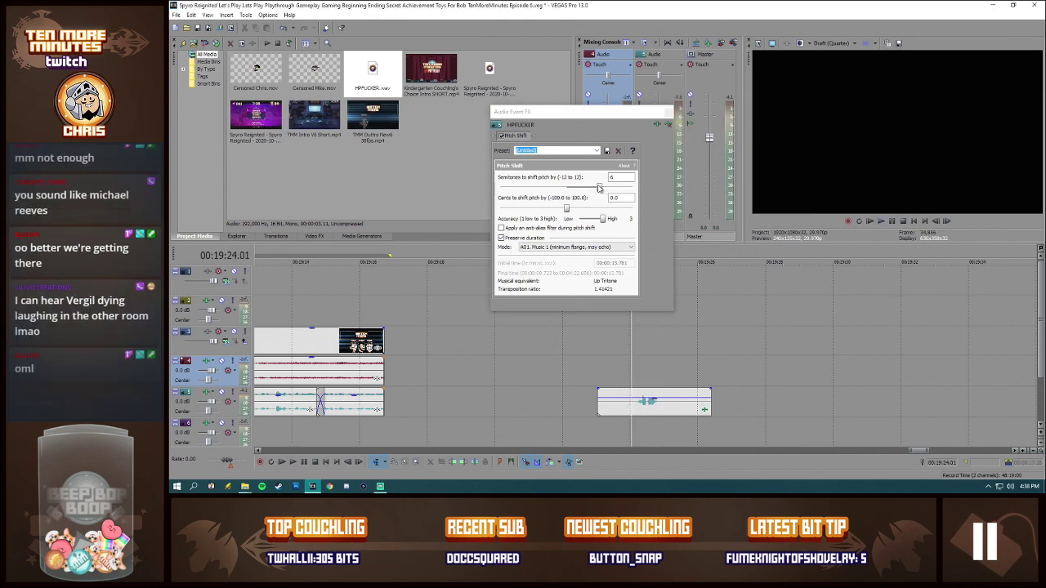
pyautogui.moveTo(598, 188); pyautogui.dragTo(604, 190)
pyautogui.click(636, 376)
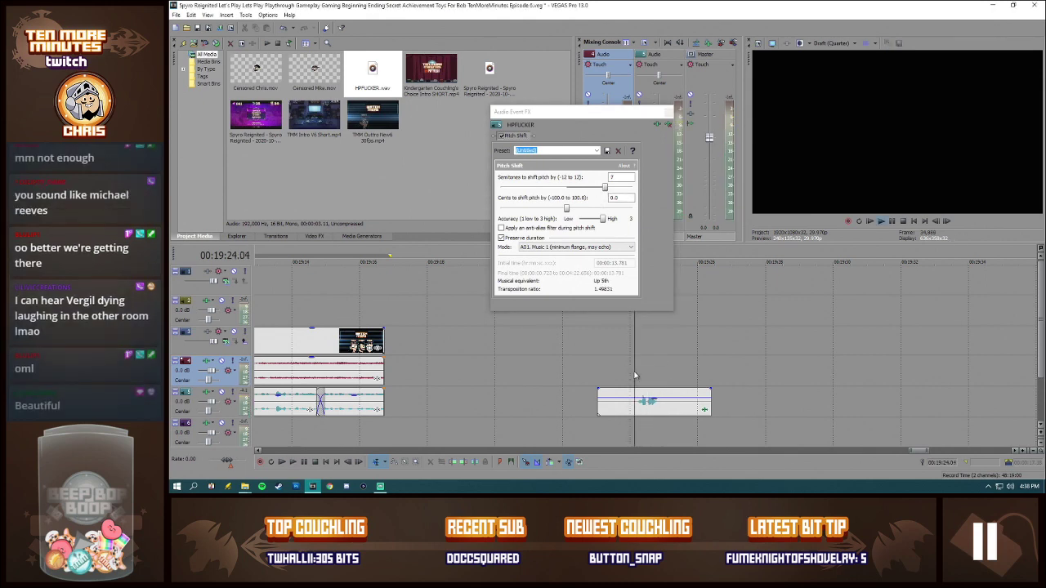
pyautogui.moveTo(604, 187); pyautogui.dragTo(609, 189)
pyautogui.click(628, 379)
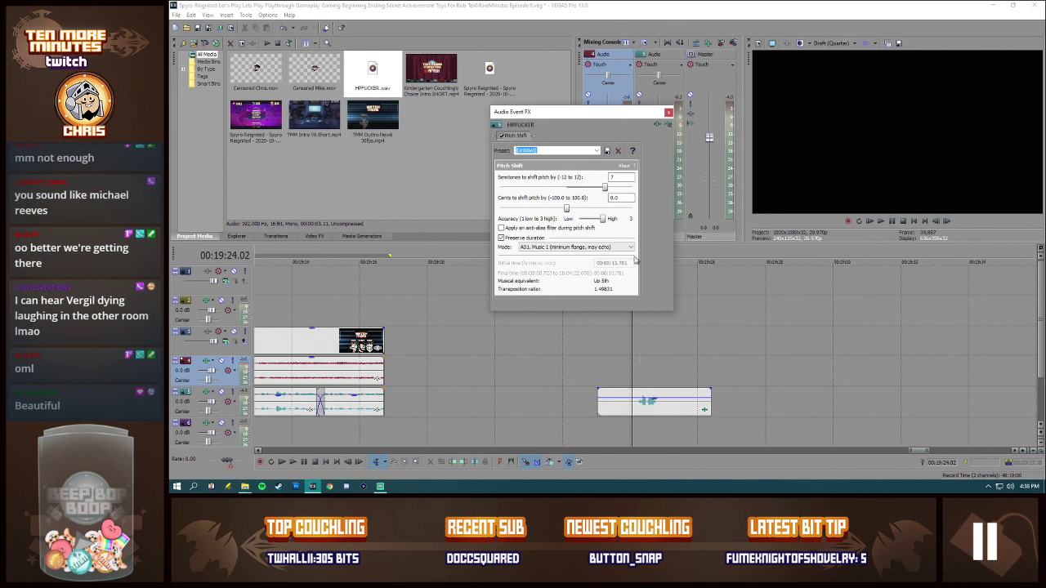
# Step: Listen to the pitch-shifted voice clip again from around 00:19:24.01
pyautogui.click(636, 358)
pyautogui.press('space')
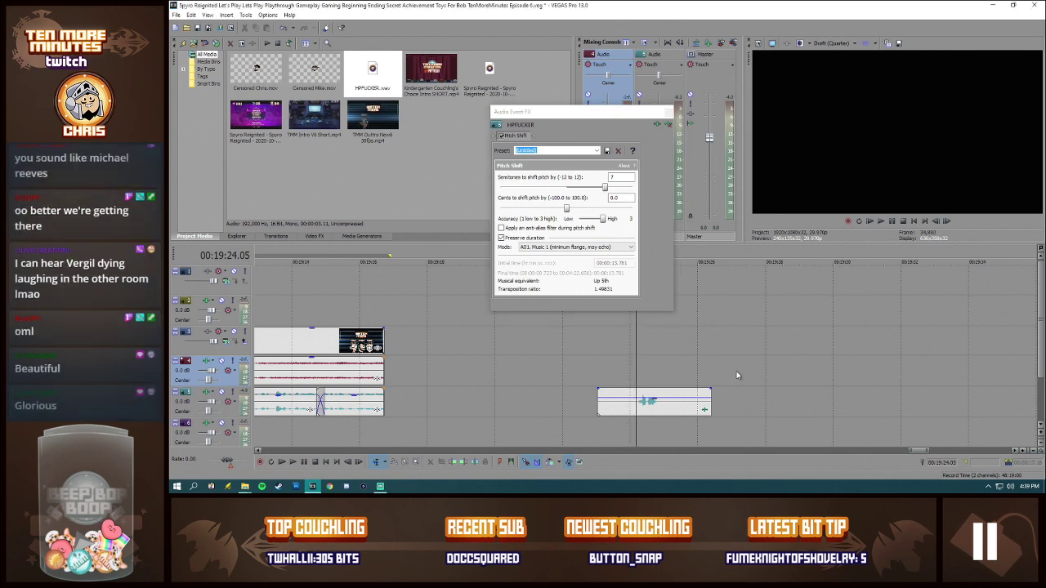
pyautogui.click(632, 366)
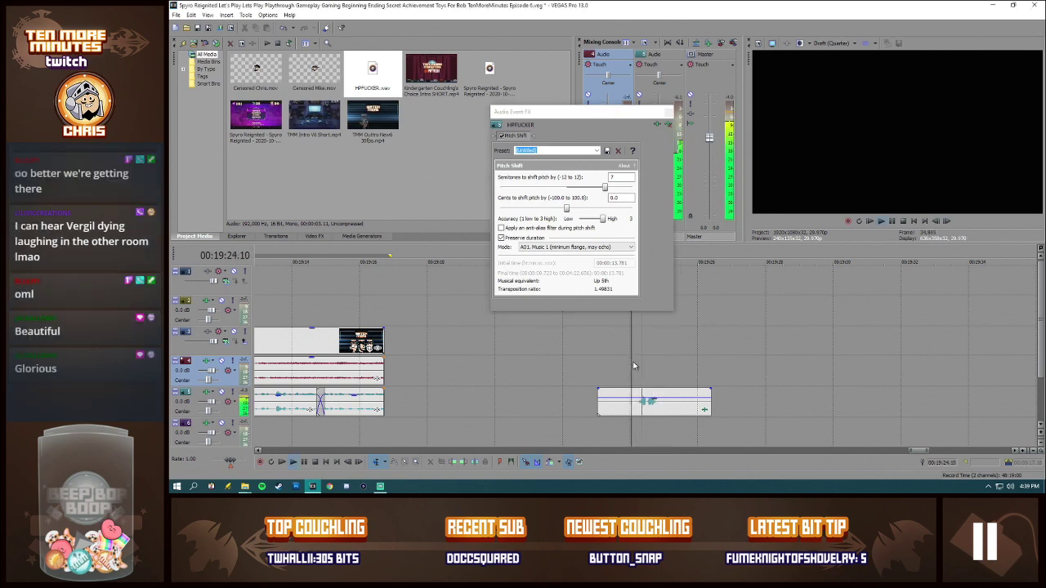
pyautogui.press('space')
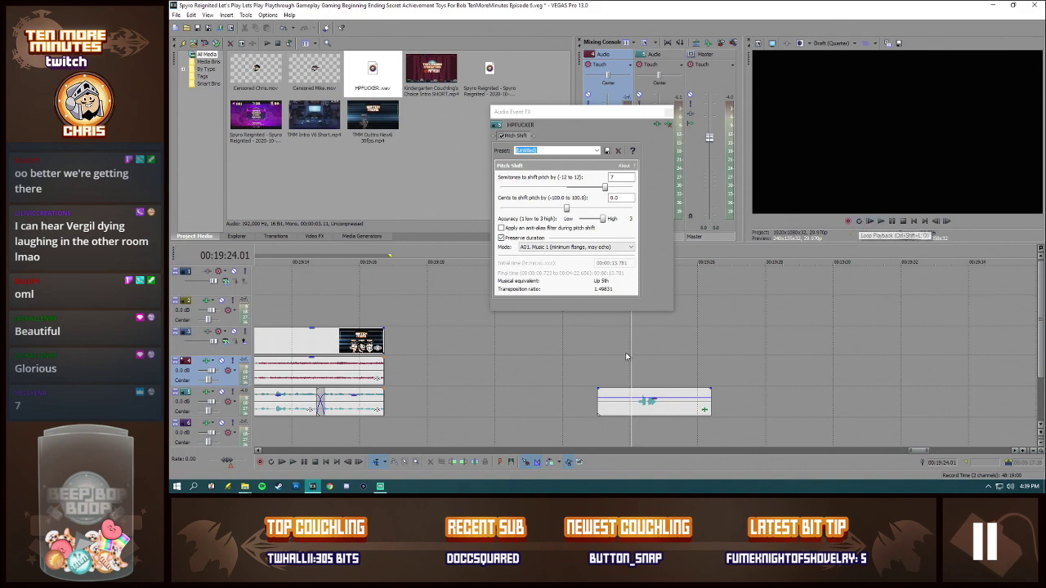
# Step: Select the range 00:19:23.21 to 00:19:25.15 over the voice clip and play it with loop playback enabled
pyautogui.moveTo(620, 354); pyautogui.dragTo(681, 353)
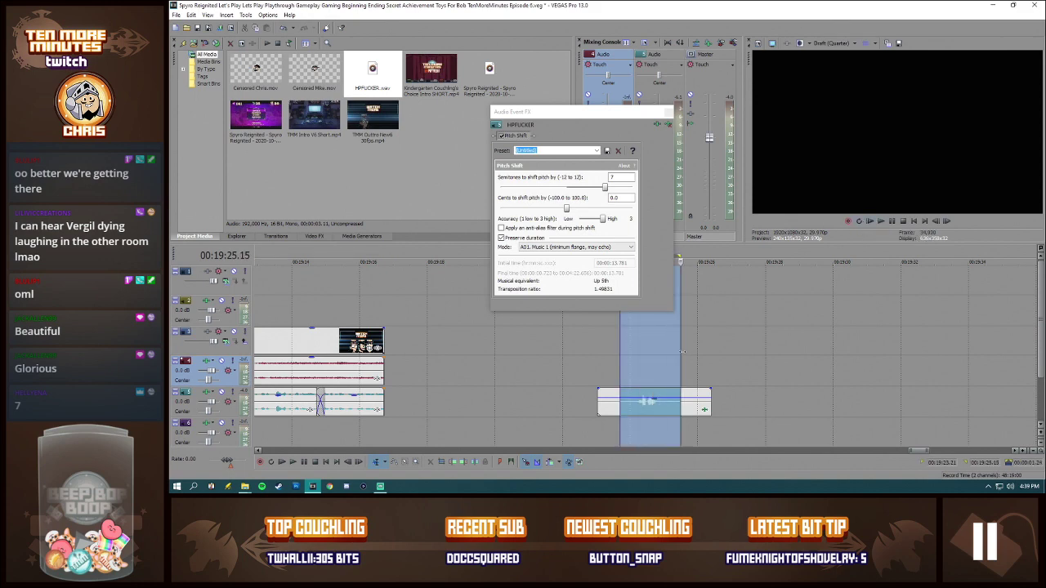
pyautogui.click(869, 222)
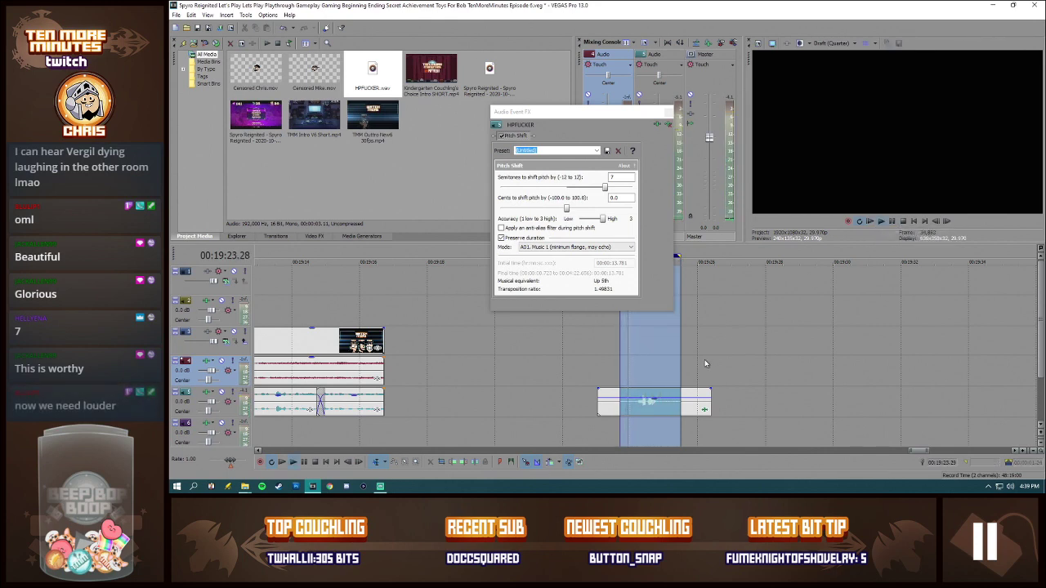
pyautogui.click(893, 222)
# Step: Raise the voice clip's event volume to make it louder and play the looped range again
pyautogui.click(666, 404)
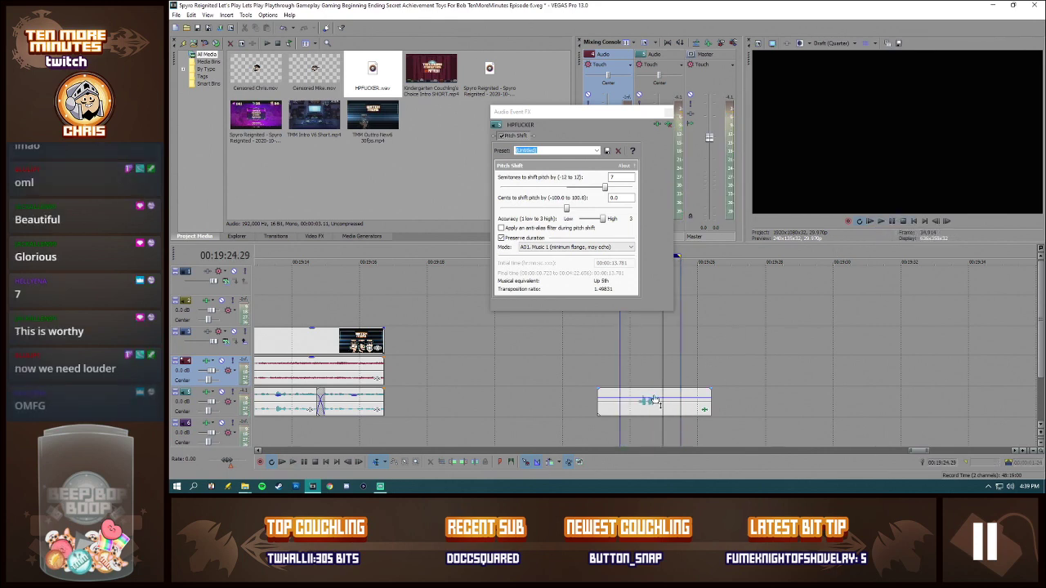
pyautogui.click(655, 400)
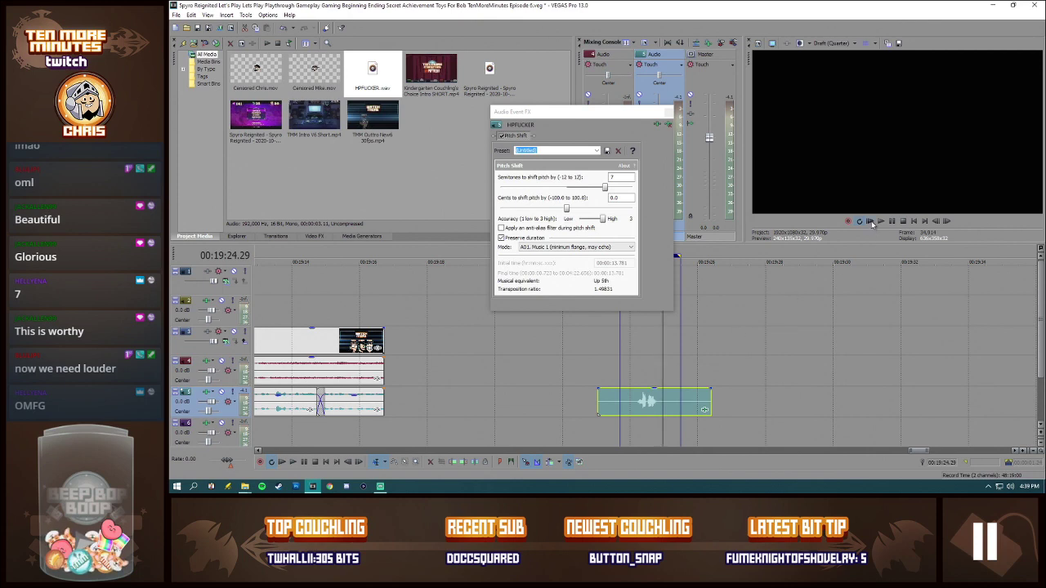
pyautogui.click(871, 221)
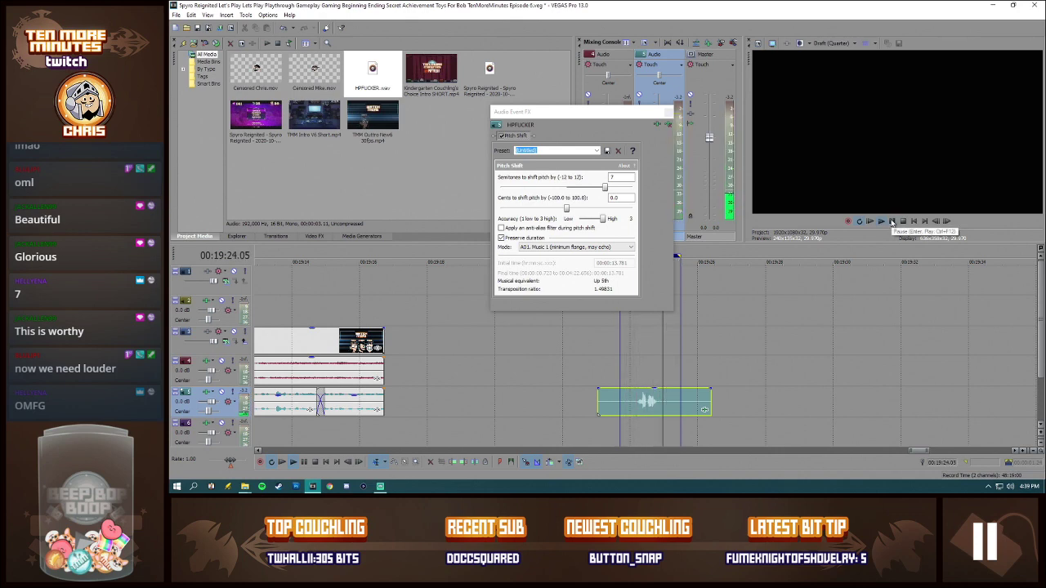
pyautogui.click(892, 221)
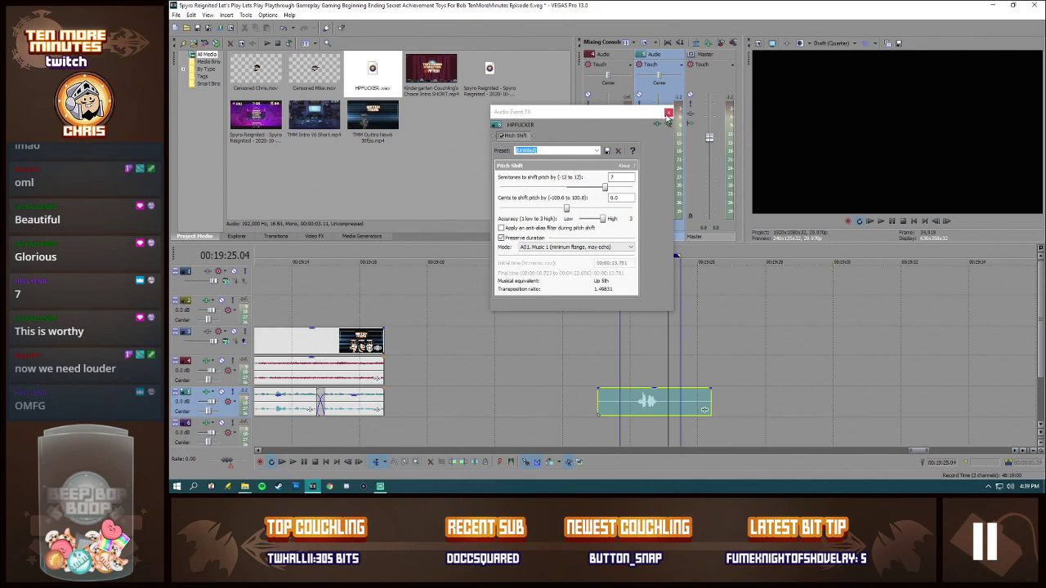
# Step: Close the clip's effects window, turn off loop playback and delete the voice clip from the timeline
pyautogui.click(668, 114)
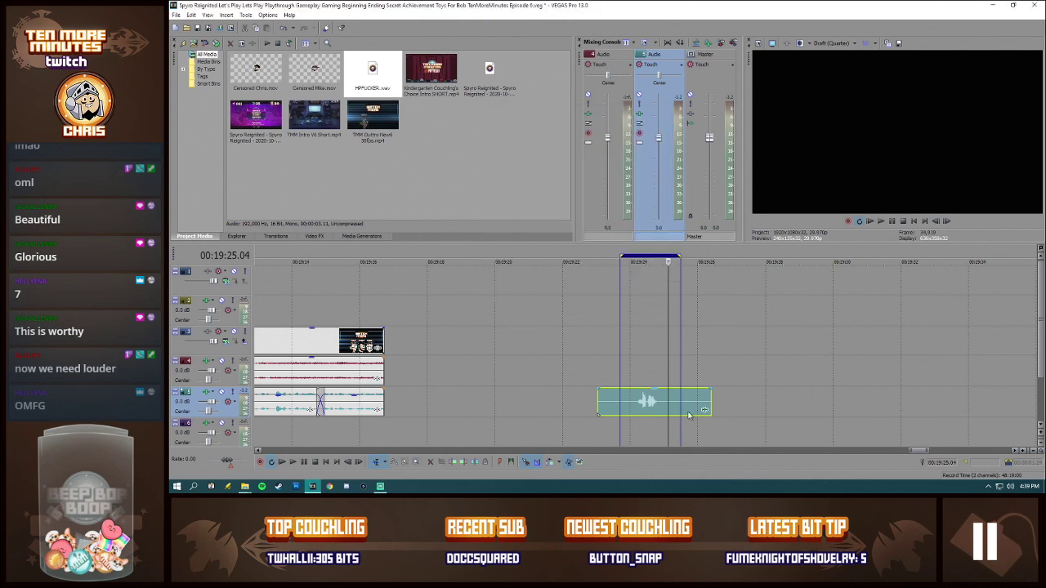
pyautogui.click(636, 405)
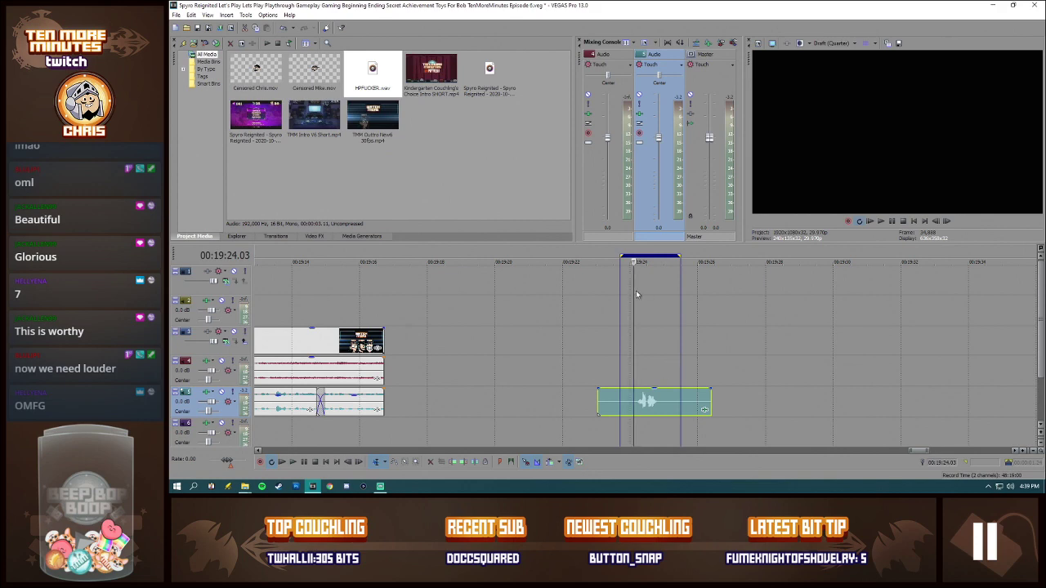
pyautogui.click(859, 220)
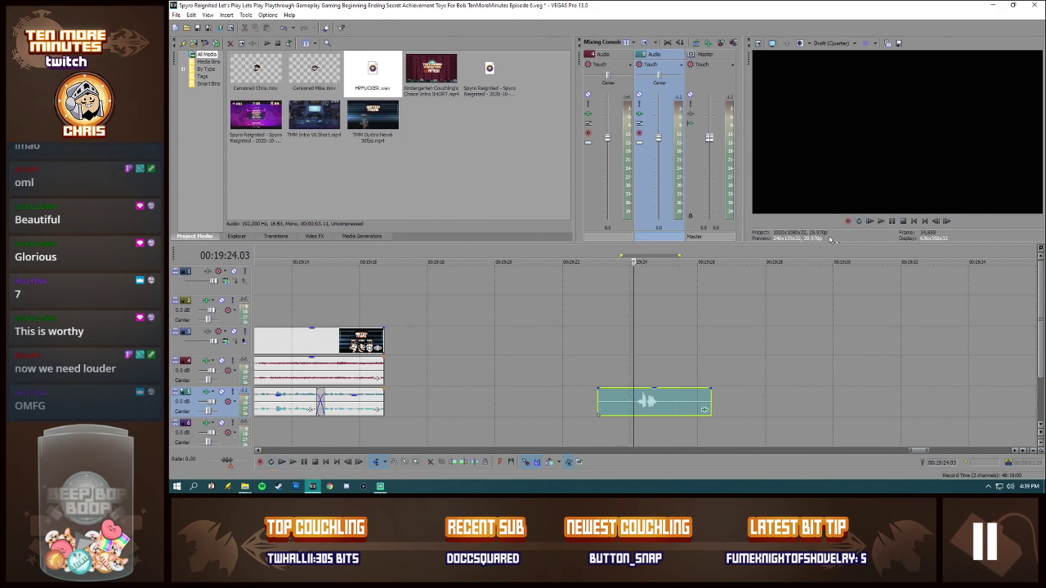
pyautogui.click(662, 401)
pyautogui.press('Delete')
pyautogui.scroll(-10, 559, 381)
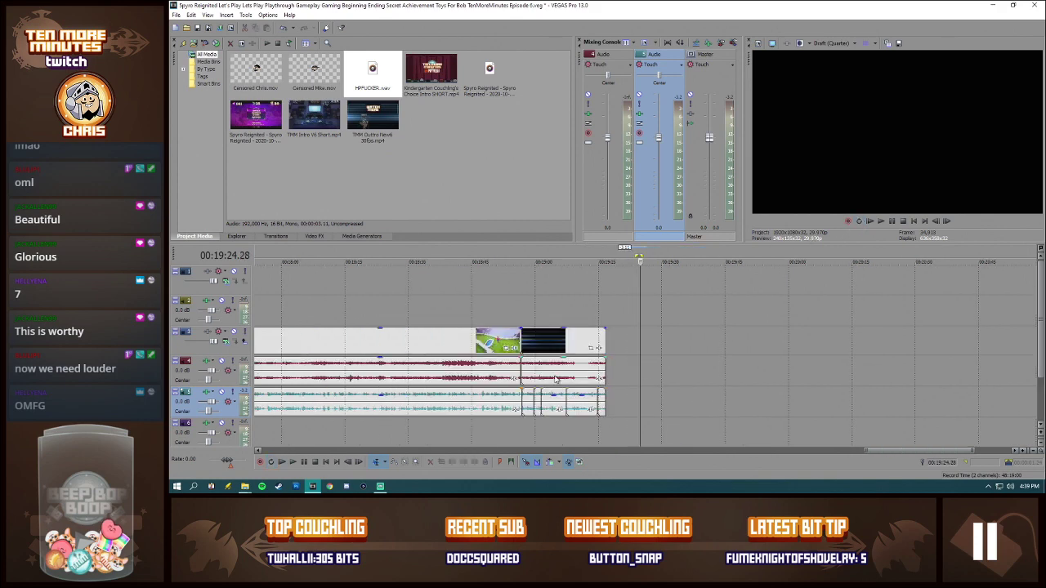
# Step: Remove the old Spyro Reignited video and commentary audio from the project media, including all their timeline events
pyautogui.click(255, 118)
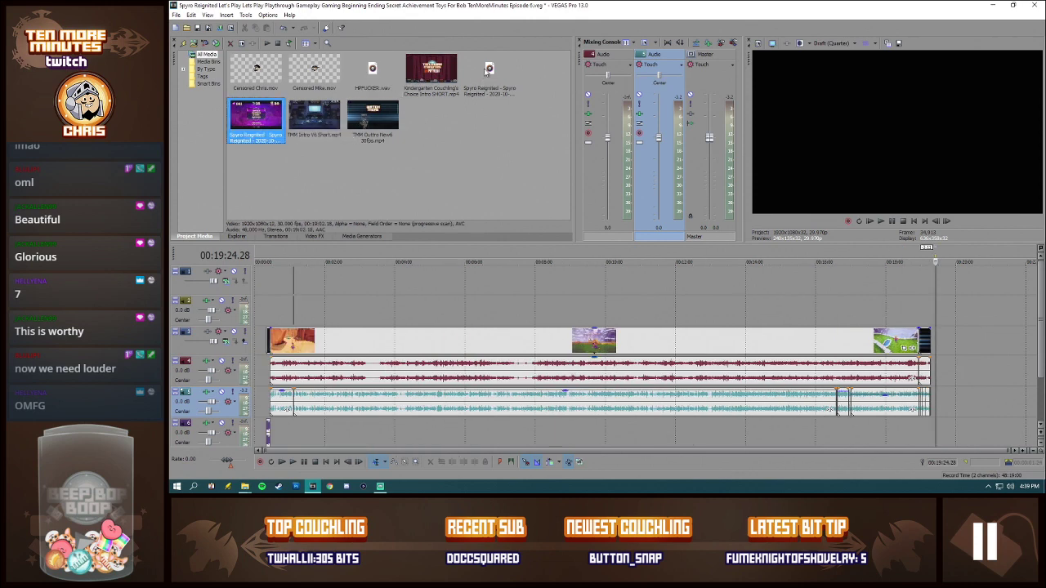
pyautogui.click(487, 71)
pyautogui.press('Delete')
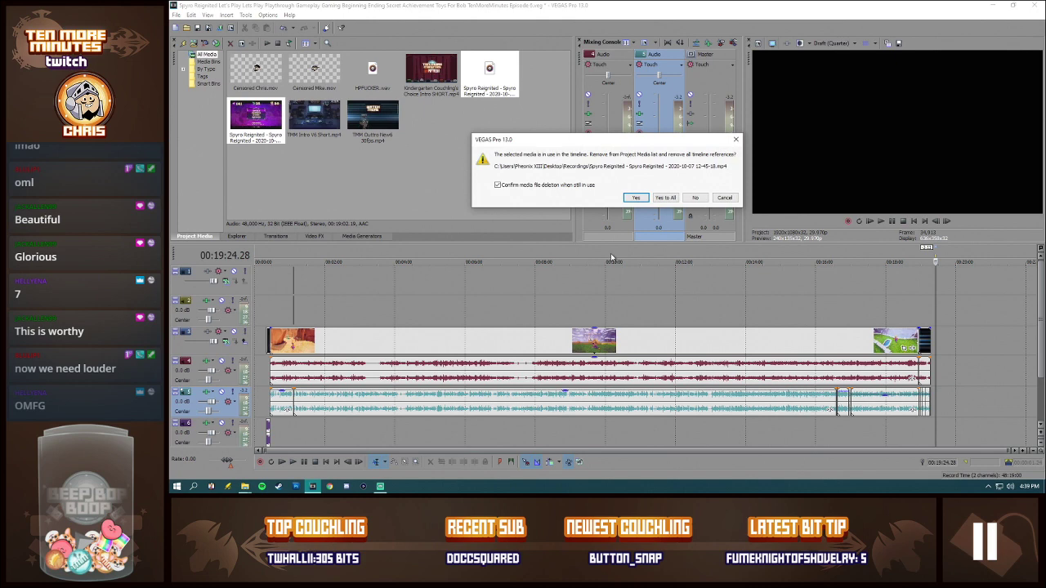
pyautogui.click(656, 198)
pyautogui.click(292, 308)
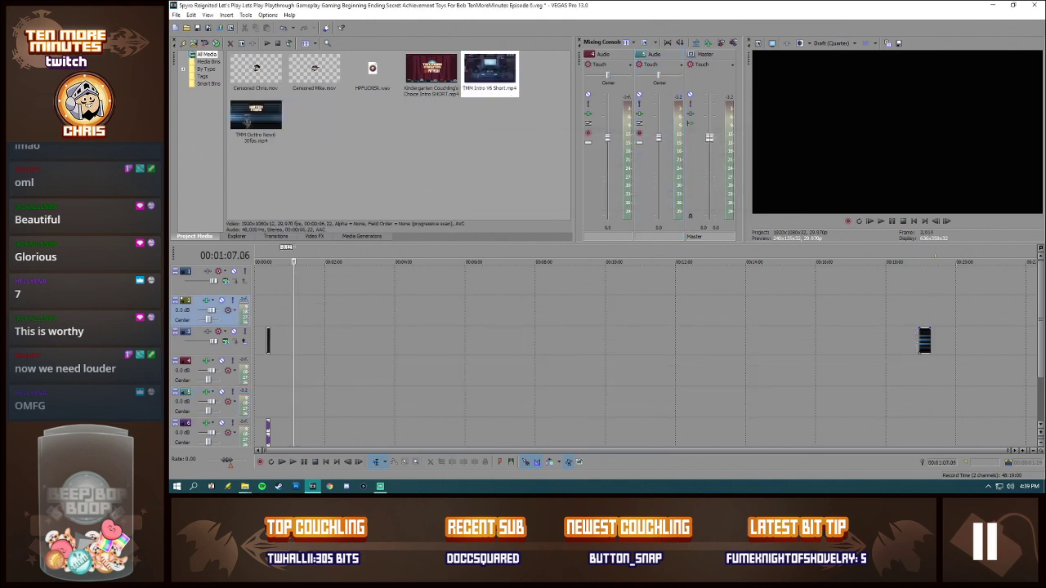
pyautogui.hotkey('alt', 'Tab')
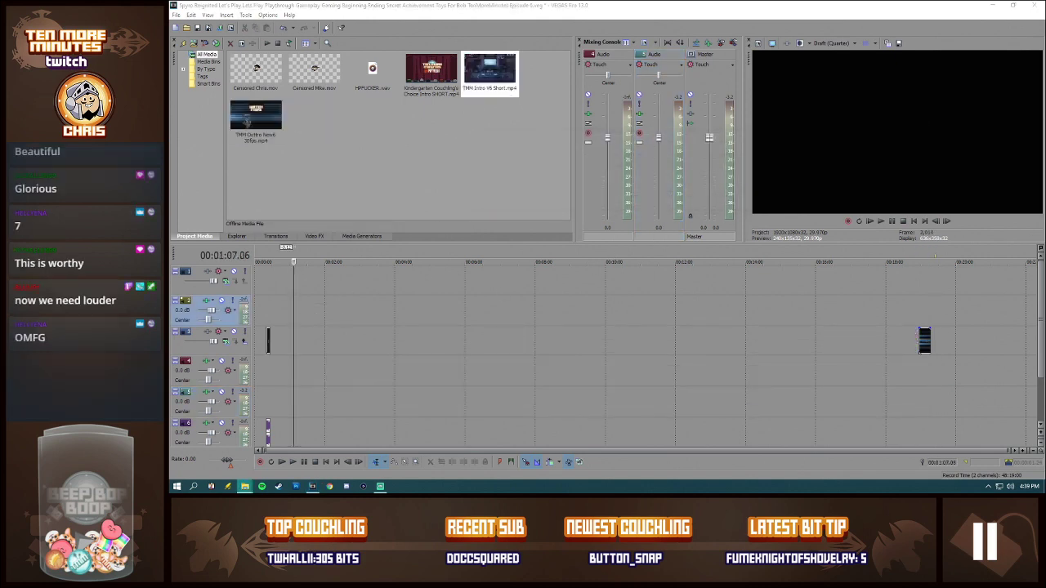
pyautogui.moveTo(563, 170); pyautogui.dragTo(476, 162)
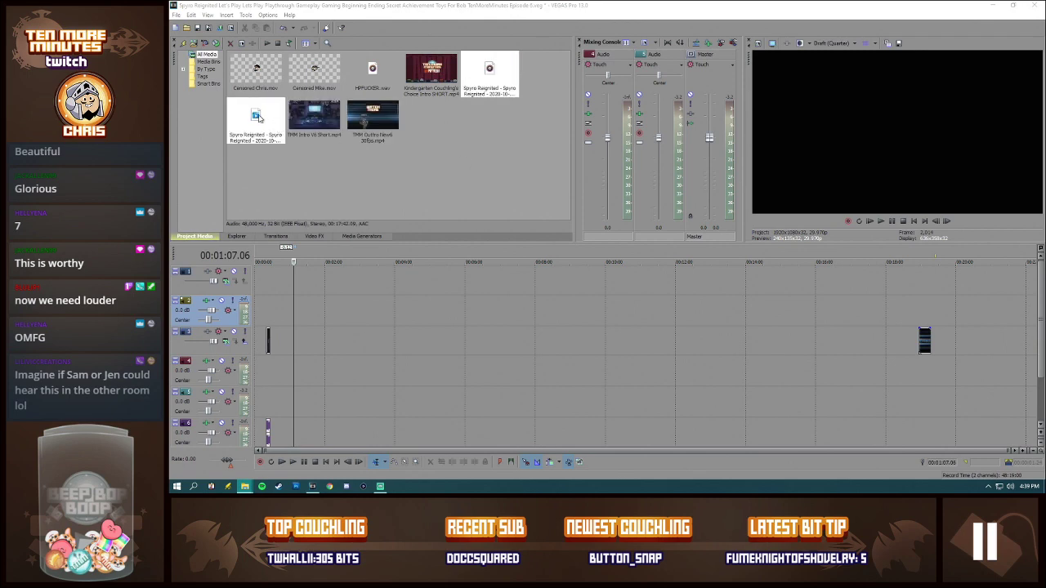
pyautogui.moveTo(259, 118); pyautogui.dragTo(276, 355)
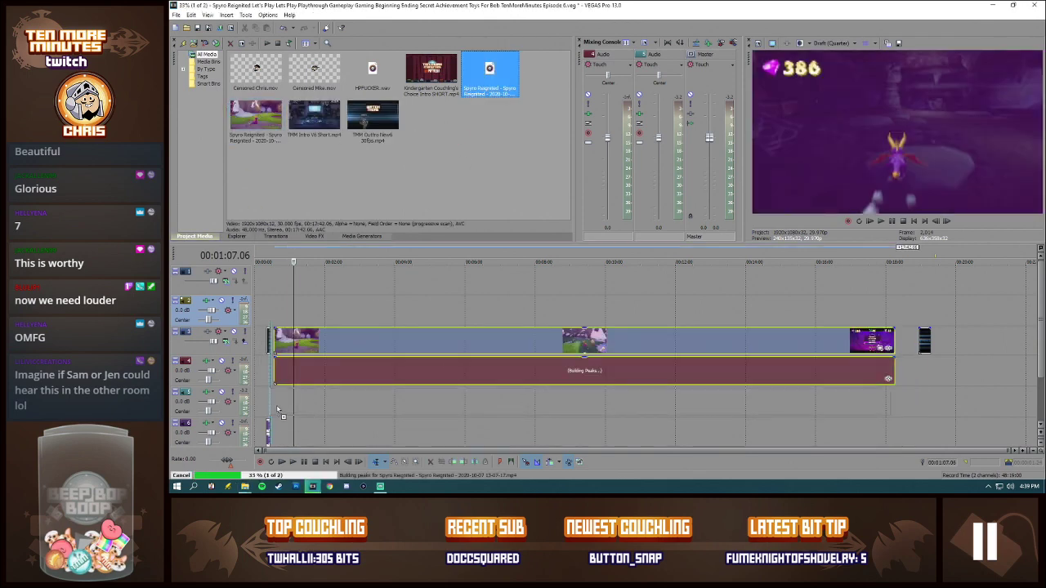
pyautogui.moveTo(277, 410); pyautogui.dragTo(278, 409)
pyautogui.moveTo(924, 342); pyautogui.dragTo(904, 343)
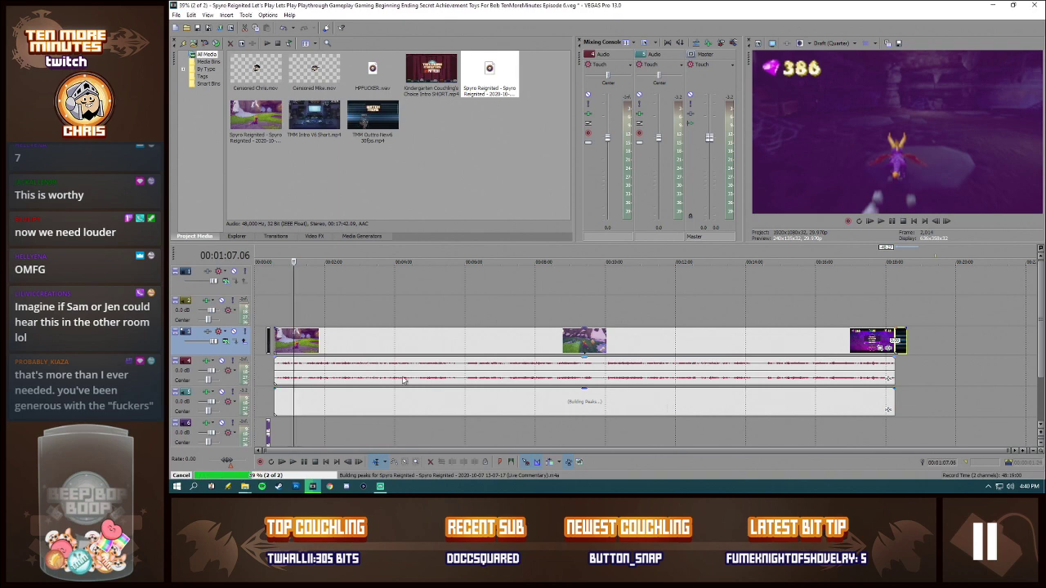
# Step: Set the new gameplay video event's properties to Disable resample
pyautogui.click(308, 343)
pyautogui.rightClick(308, 344)
pyautogui.click(323, 337)
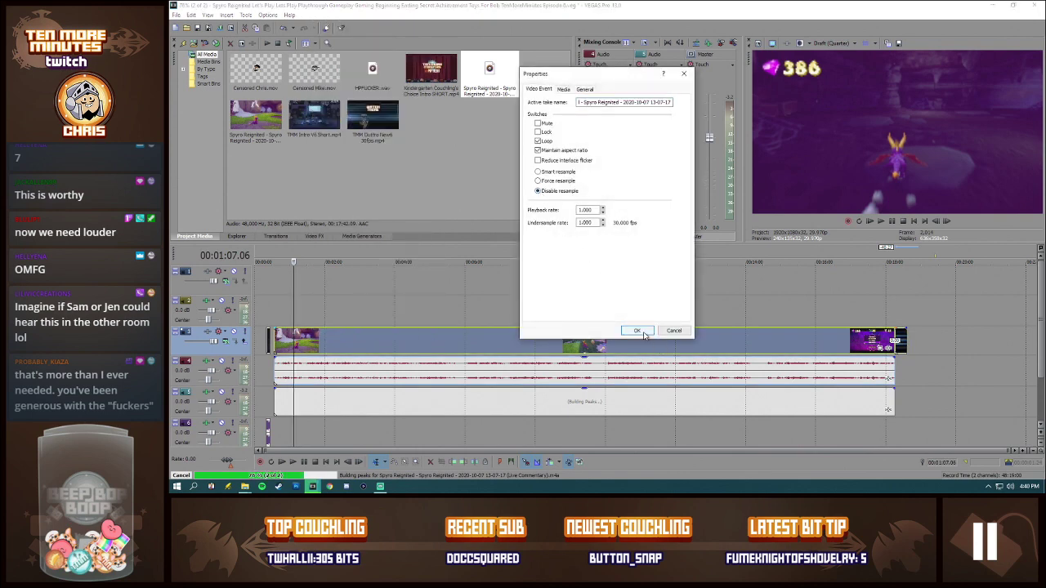
pyautogui.click(637, 330)
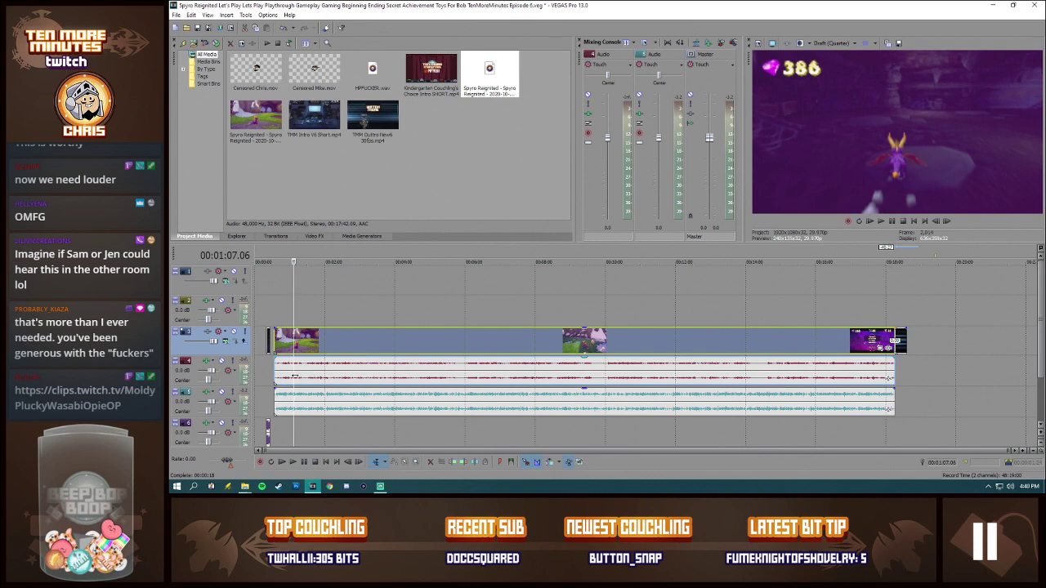
# Step: Normalize both the gameplay audio event and the live commentary event through their properties
pyautogui.rightClick(320, 378)
pyautogui.click(340, 369)
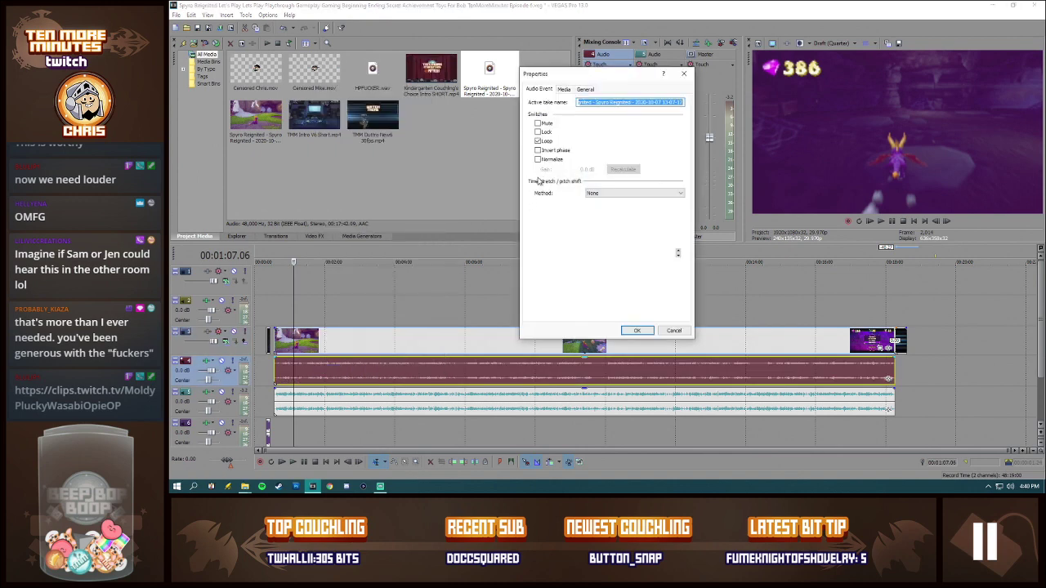
pyautogui.click(538, 159)
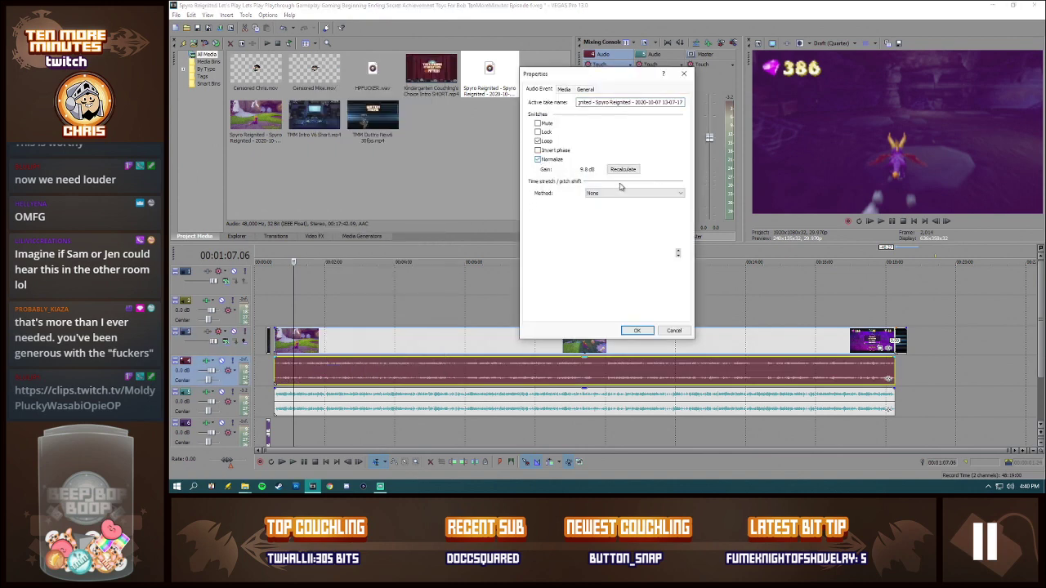
pyautogui.click(637, 330)
pyautogui.rightClick(485, 398)
pyautogui.click(500, 389)
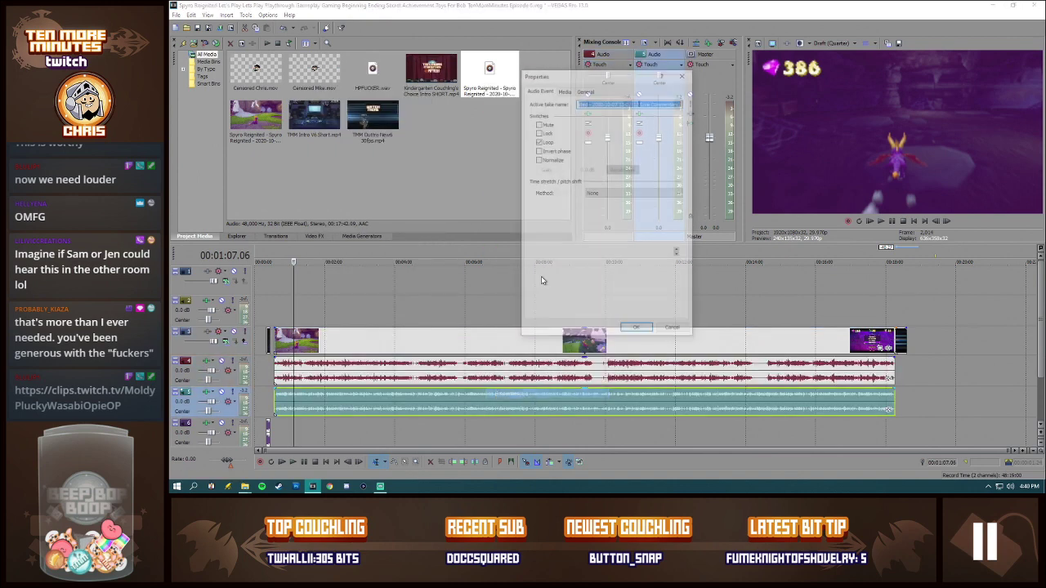
pyautogui.click(539, 160)
pyautogui.click(640, 331)
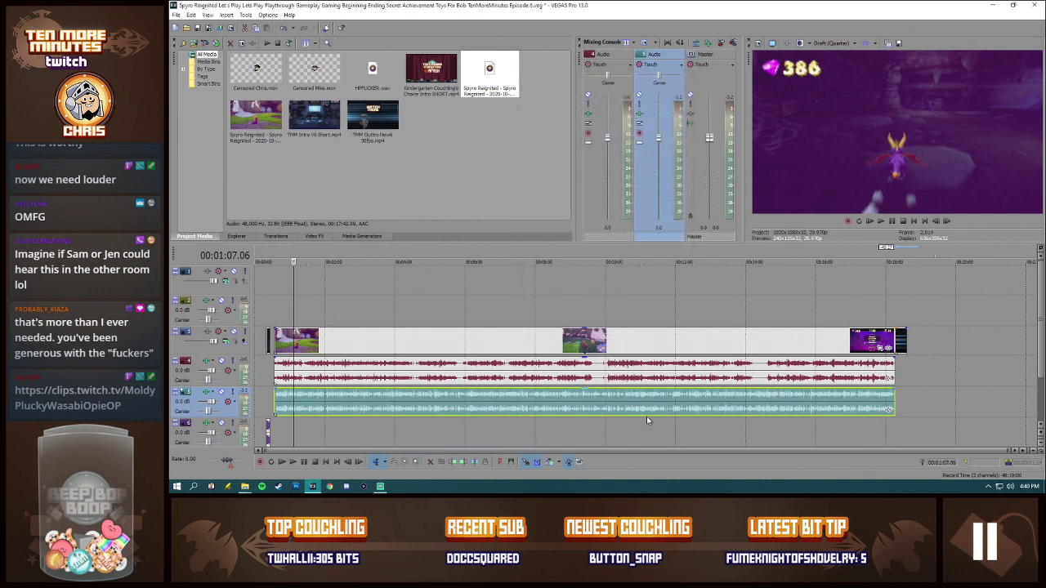
# Step: Split the gameplay video, its audio and the commentary at 00:00:37.17 and delete the parts before the split
pyautogui.click(276, 393)
pyautogui.scroll(6, 368, 392)
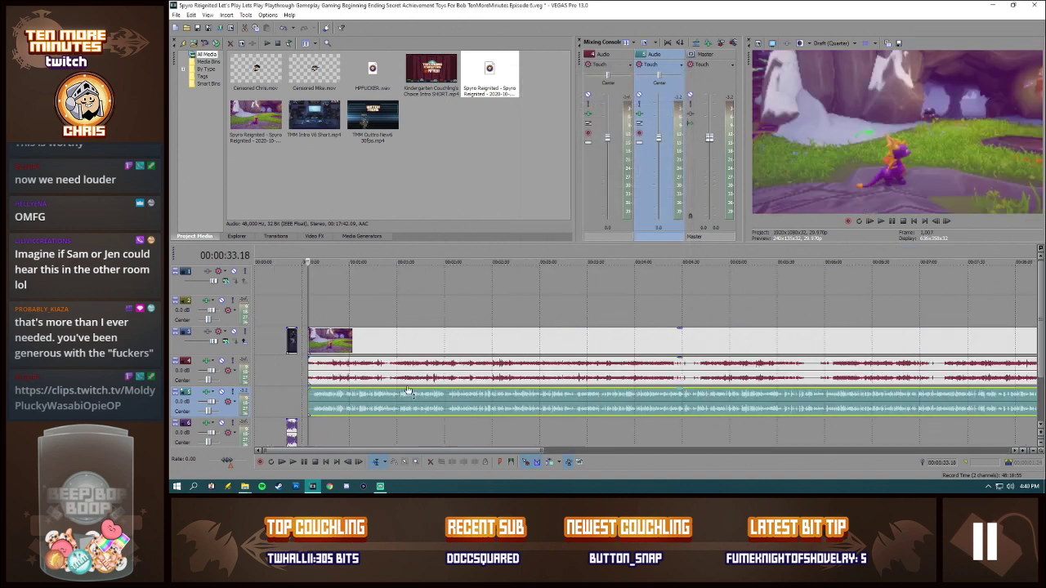
pyautogui.click(574, 379)
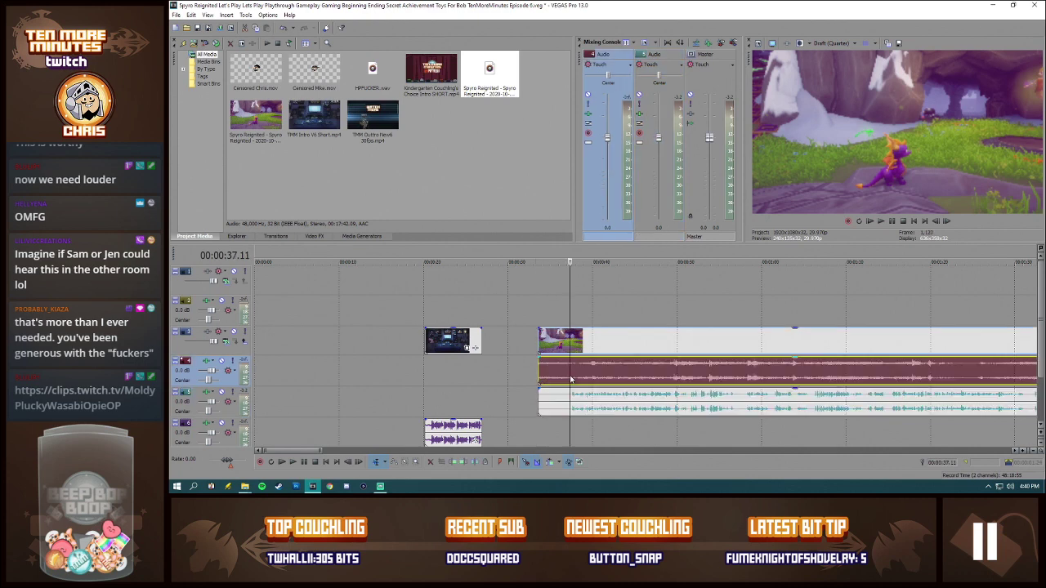
pyautogui.scroll(3, 604, 381)
pyautogui.click(637, 380)
pyautogui.press('s')
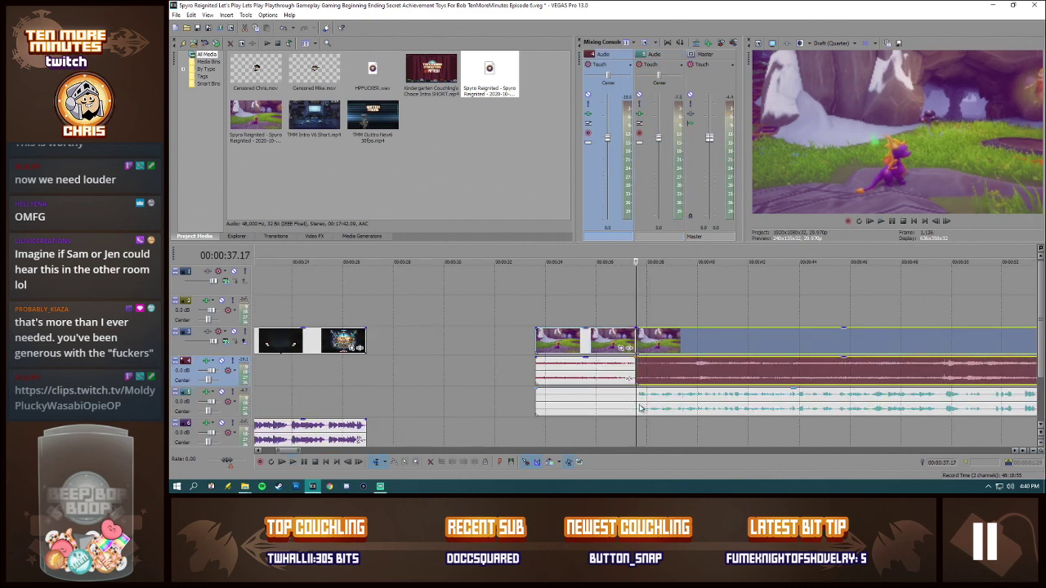
pyautogui.click(637, 404)
pyautogui.press('s')
pyautogui.click(620, 403)
pyautogui.press('Delete')
pyautogui.click(612, 376)
pyautogui.press('Delete')
pyautogui.click(625, 339)
pyautogui.press('Delete')
# Step: Move the trimmed gameplay video, game audio and commentary together so they start directly at the intro's end
pyautogui.click(663, 343)
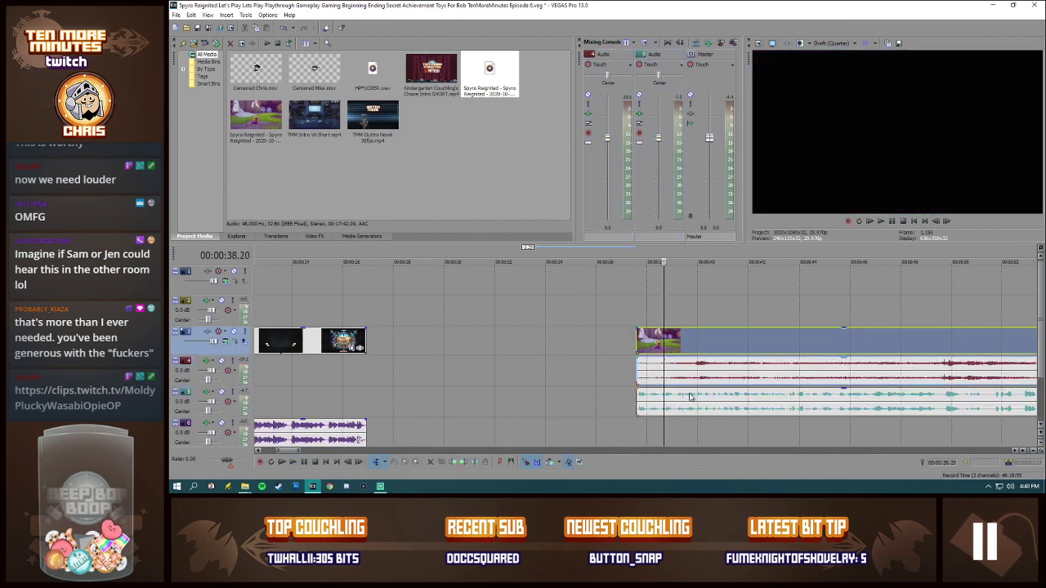
pyautogui.keyDown('shift'); pyautogui.click(690, 397); pyautogui.keyUp('shift')
pyautogui.moveTo(697, 348); pyautogui.dragTo(428, 348)
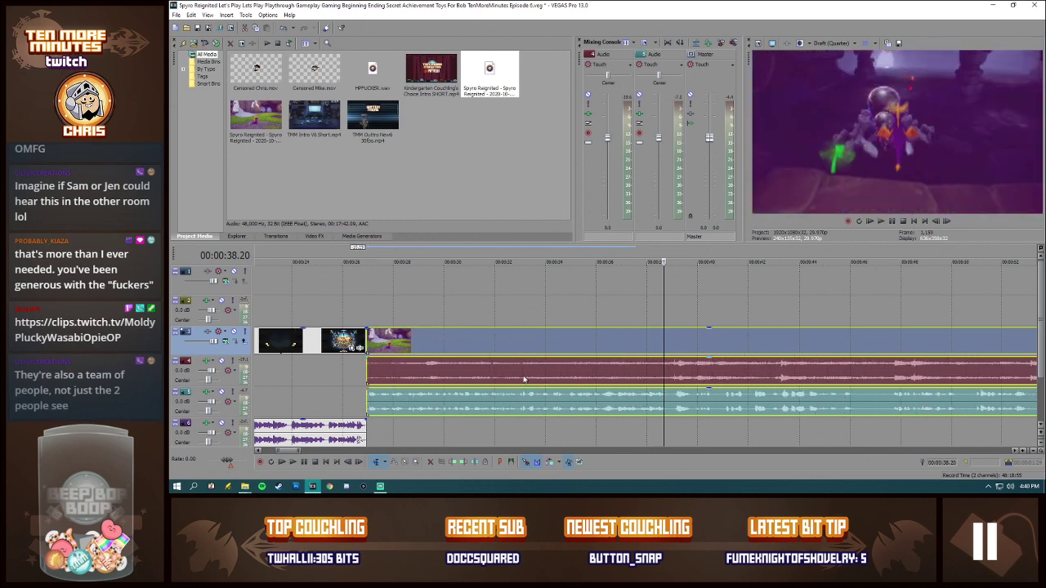
pyautogui.click(369, 374)
pyautogui.scroll(-3, 638, 373)
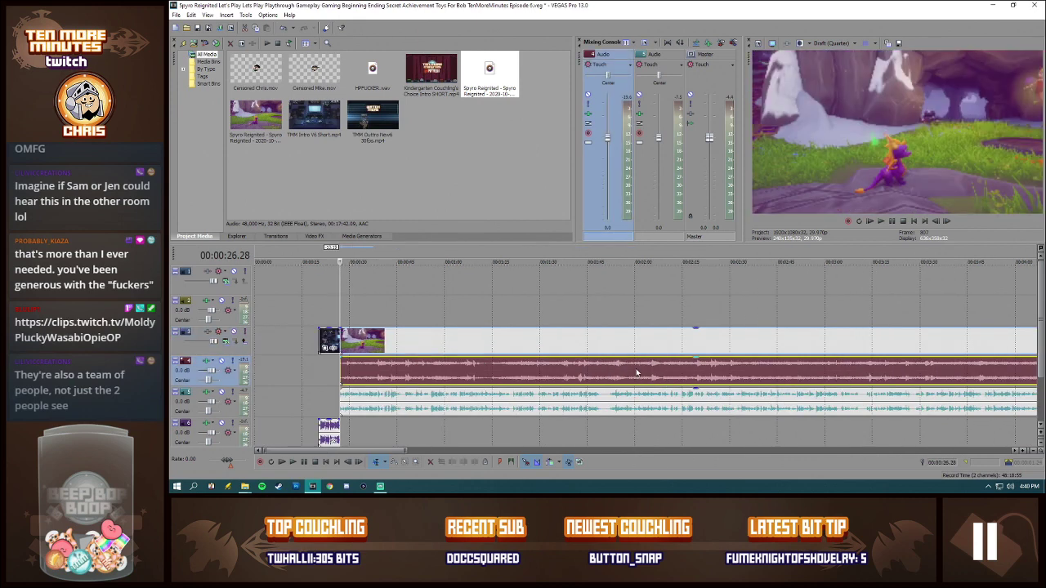
pyautogui.scroll(-1, 601, 370)
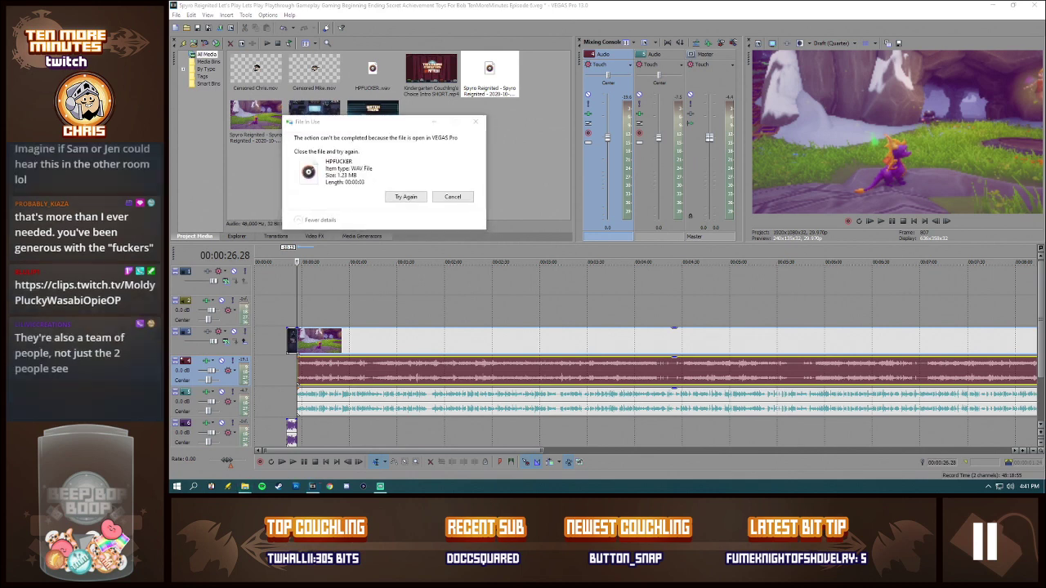
# Step: Cancel the File In Use message and remove the HPFUCKER.wav voice clip from the project media
pyautogui.click(453, 197)
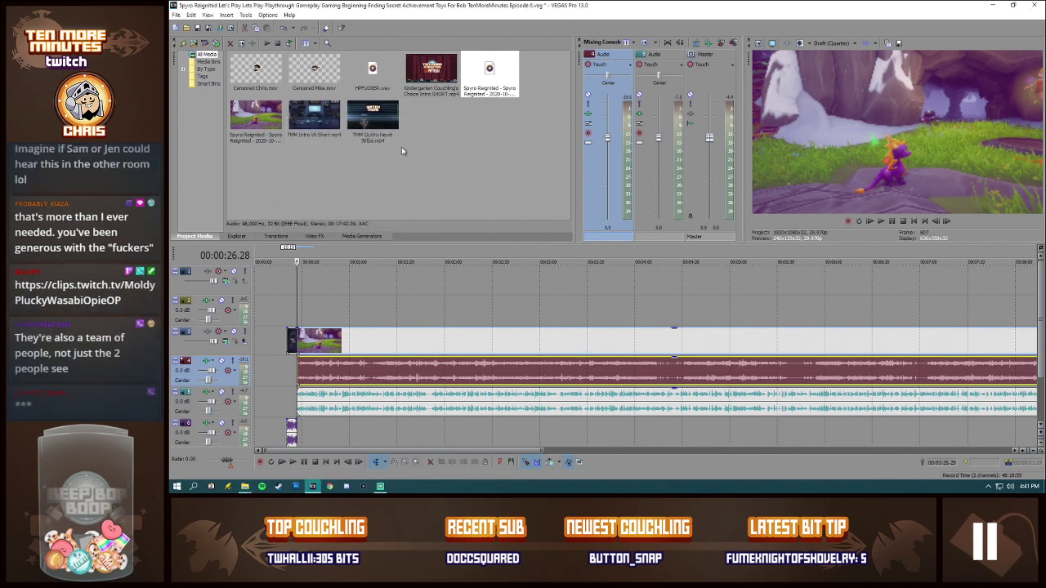
pyautogui.click(374, 77)
pyautogui.press('Delete')
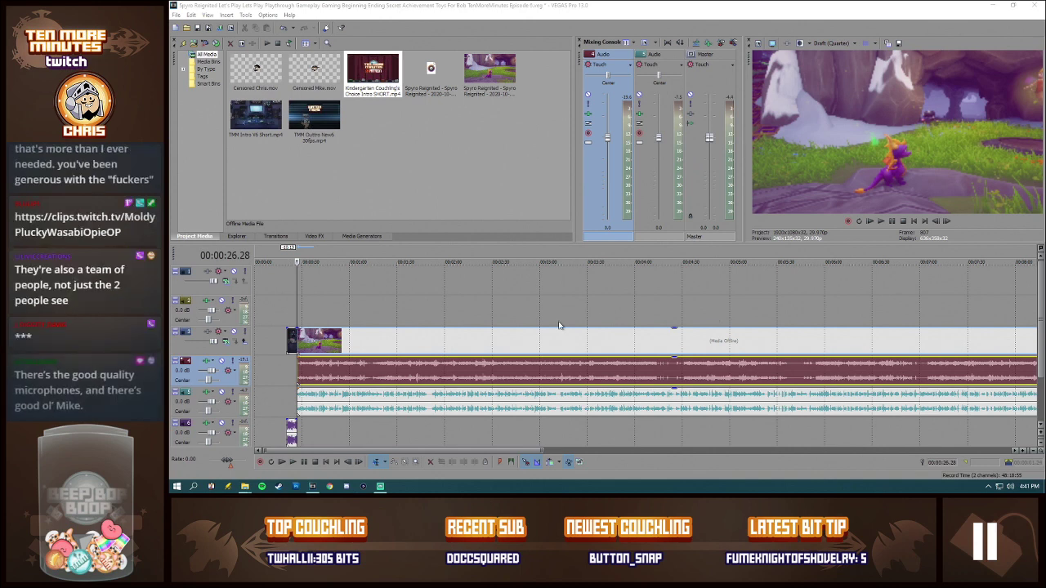
# Step: Check the Normalize settings in the properties of the commentary and gameplay audio events, leaving them as they are
pyautogui.click(302, 343)
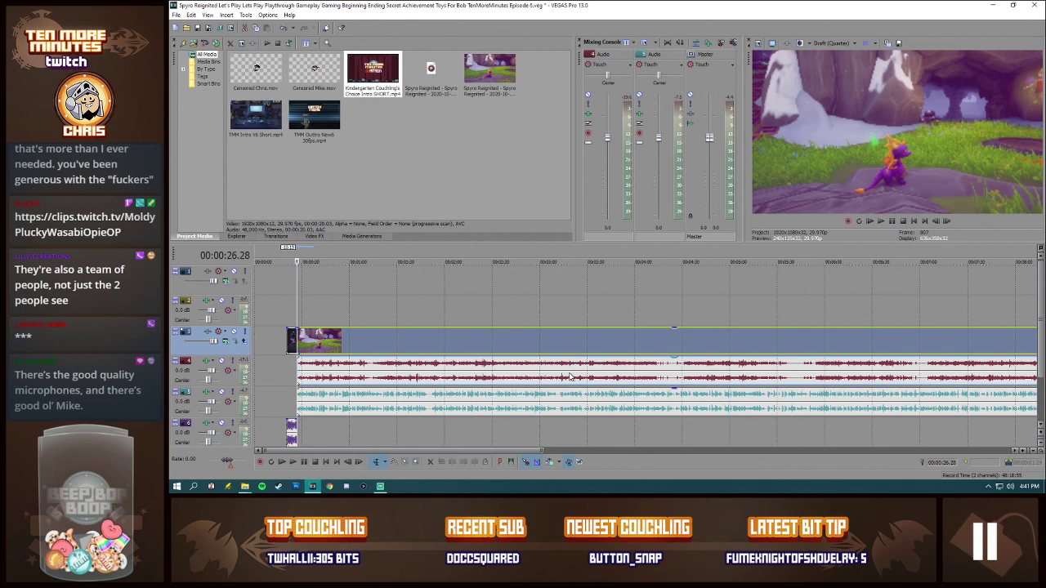
pyautogui.scroll(3, 446, 358)
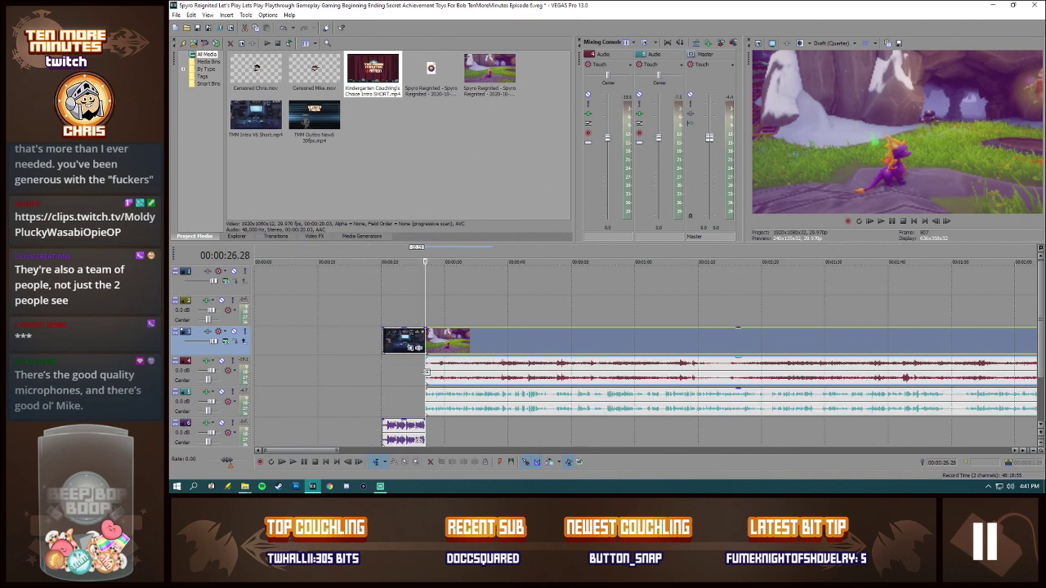
pyautogui.rightClick(448, 406)
pyautogui.click(462, 398)
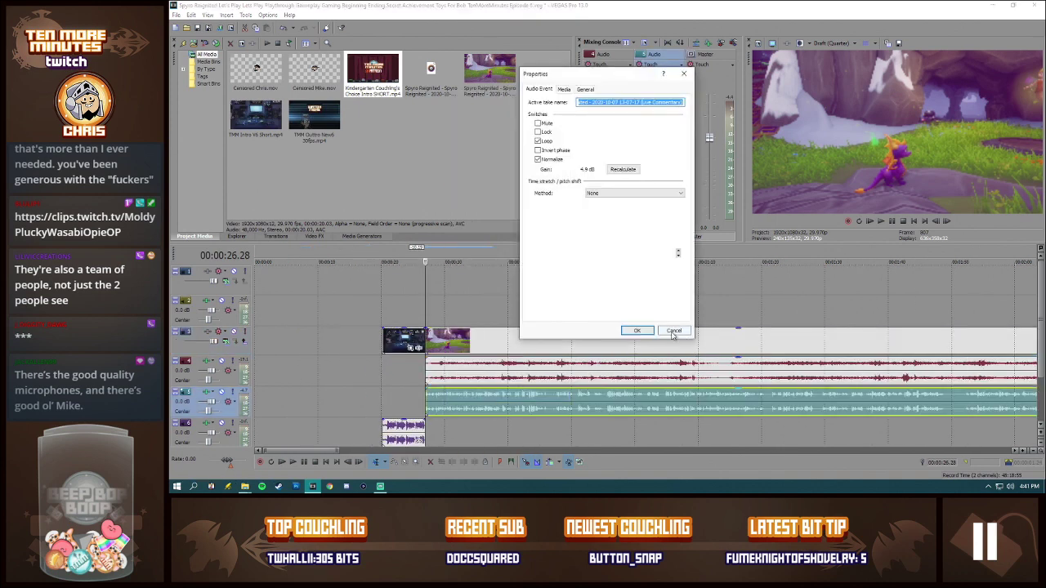
pyautogui.click(673, 331)
pyautogui.rightClick(647, 378)
pyautogui.click(664, 373)
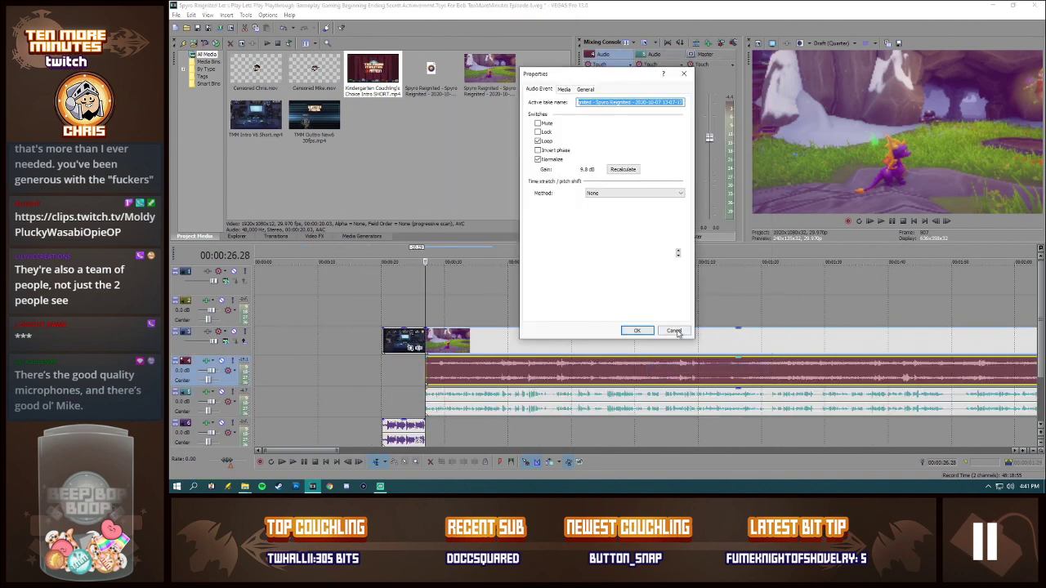
pyautogui.click(675, 331)
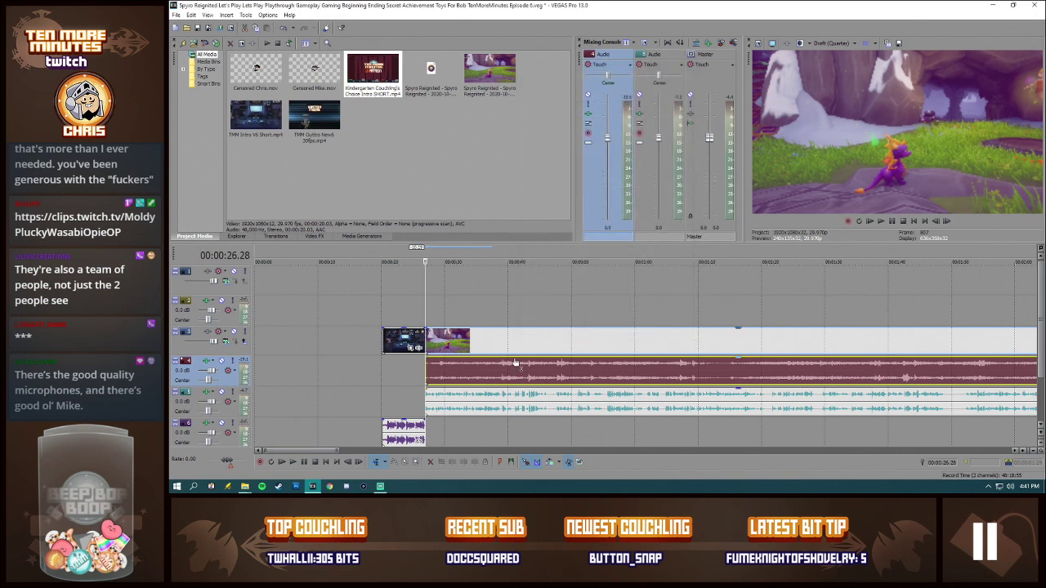
# Step: Play the opening of the gameplay from the intro's end and again from 00:00:38.26 to check the audio
pyautogui.press('space')
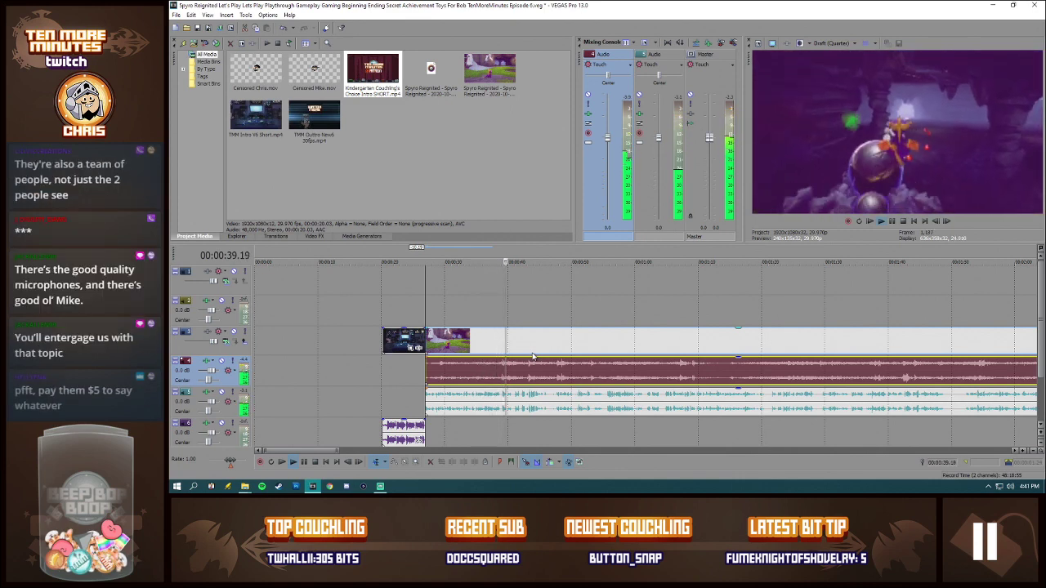
pyautogui.press('space')
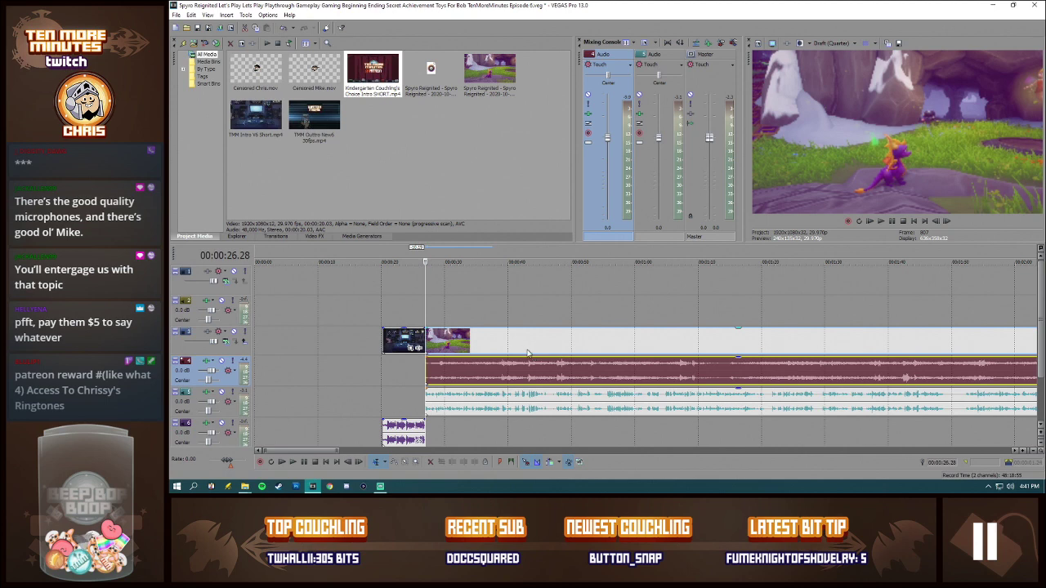
pyautogui.click(502, 382)
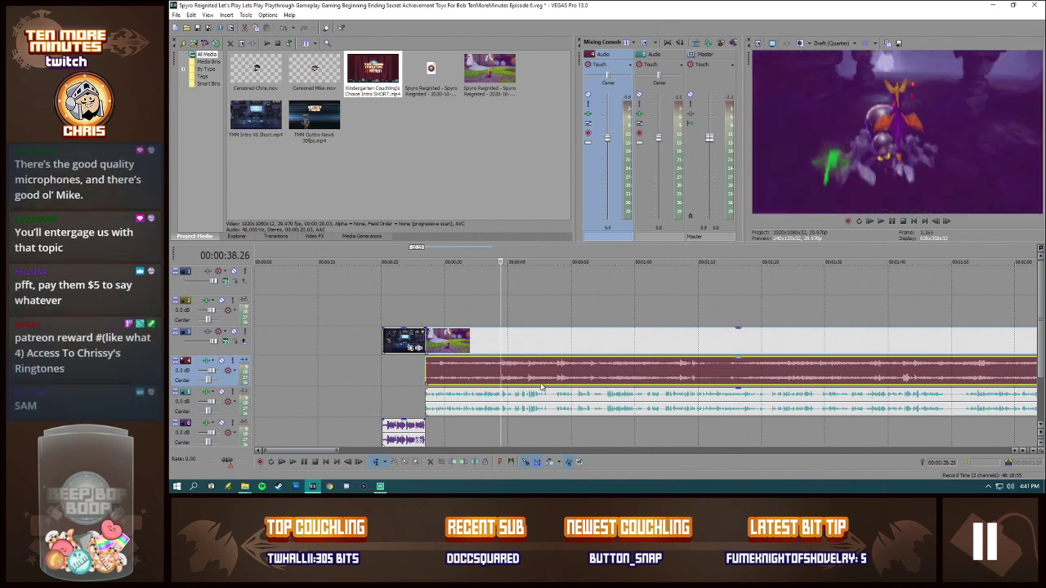
pyautogui.press('space')
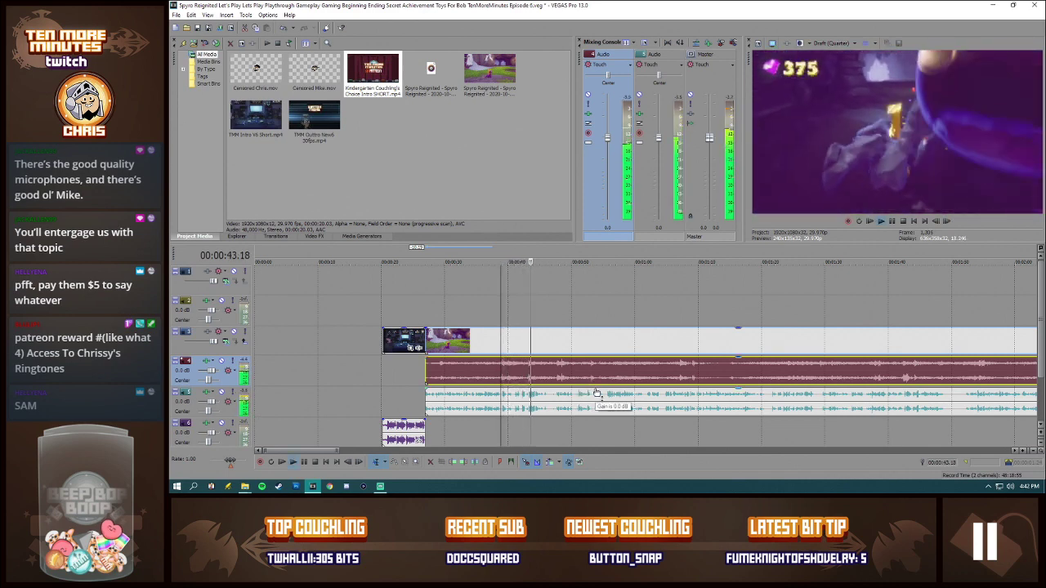
pyautogui.press('space')
# Step: Loop the short commentary passage from about 00:00:45.07 to 00:00:45.16 to listen to it, and turn loop playback off again
pyautogui.click(543, 400)
pyautogui.scroll(4, 622, 408)
pyautogui.click(662, 400)
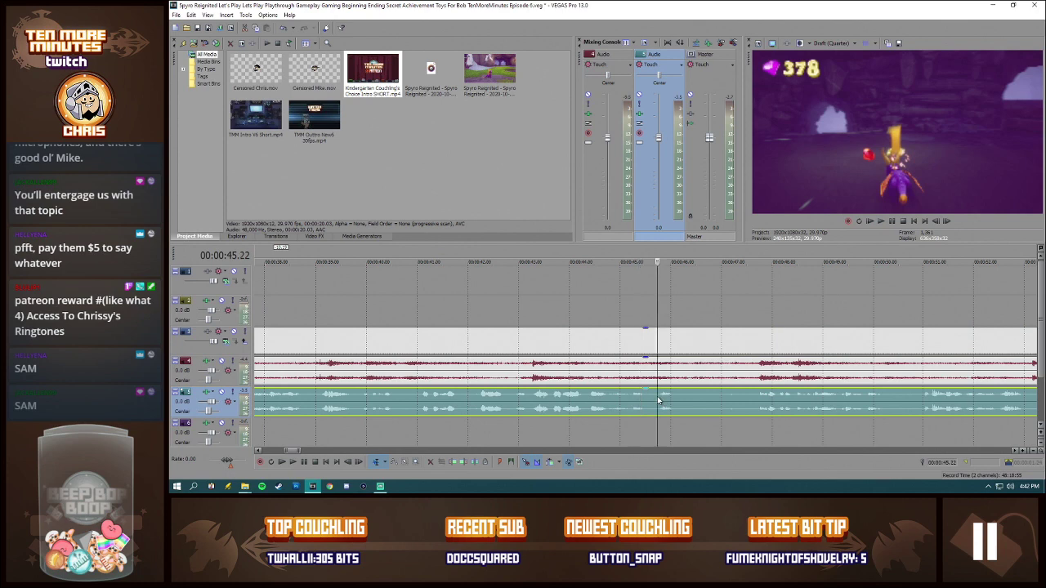
pyautogui.click(633, 400)
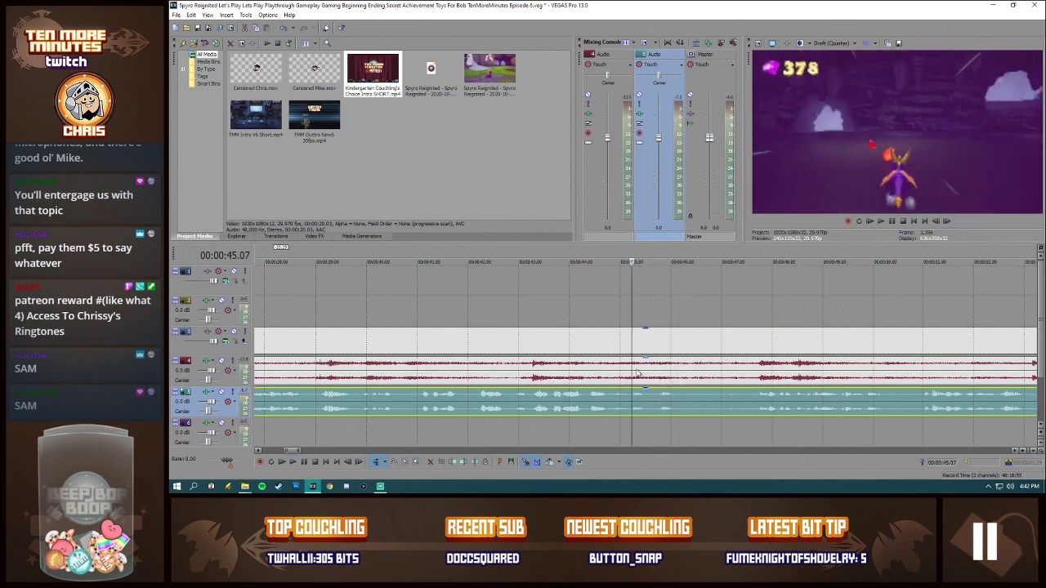
pyautogui.moveTo(632, 256); pyautogui.dragTo(646, 258)
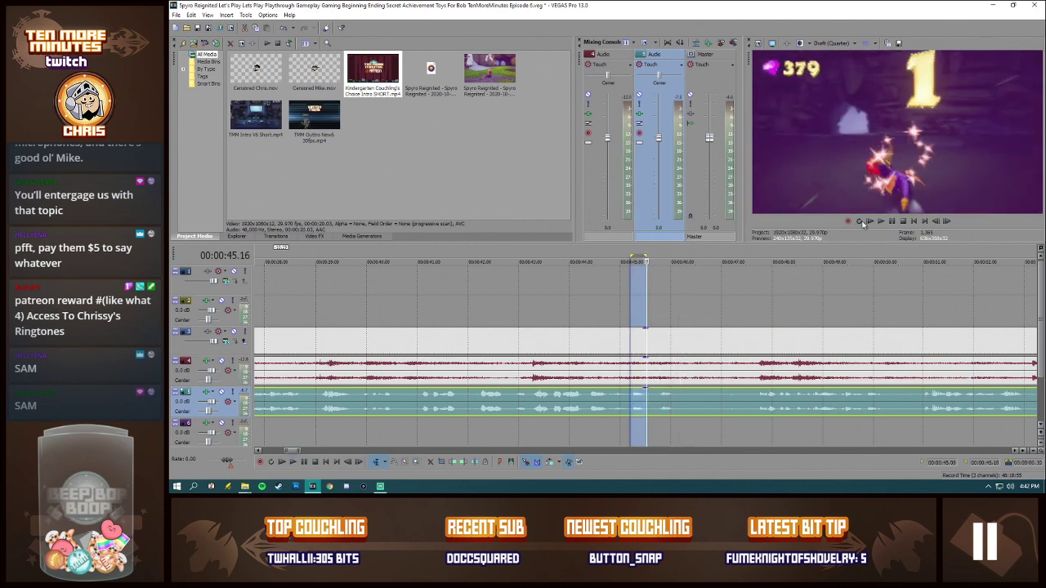
pyautogui.click(860, 222)
pyautogui.click(880, 221)
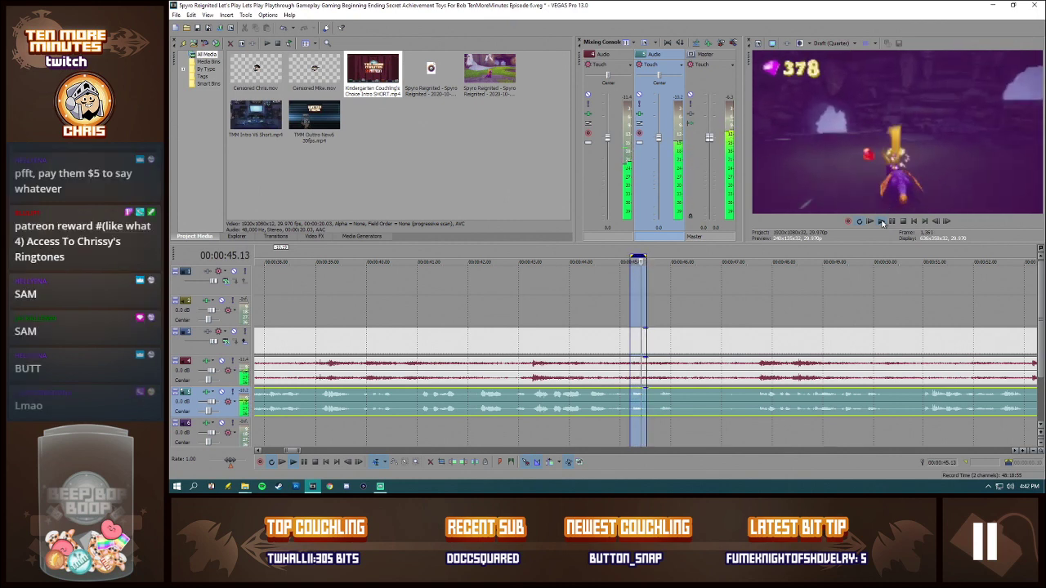
pyautogui.click(860, 222)
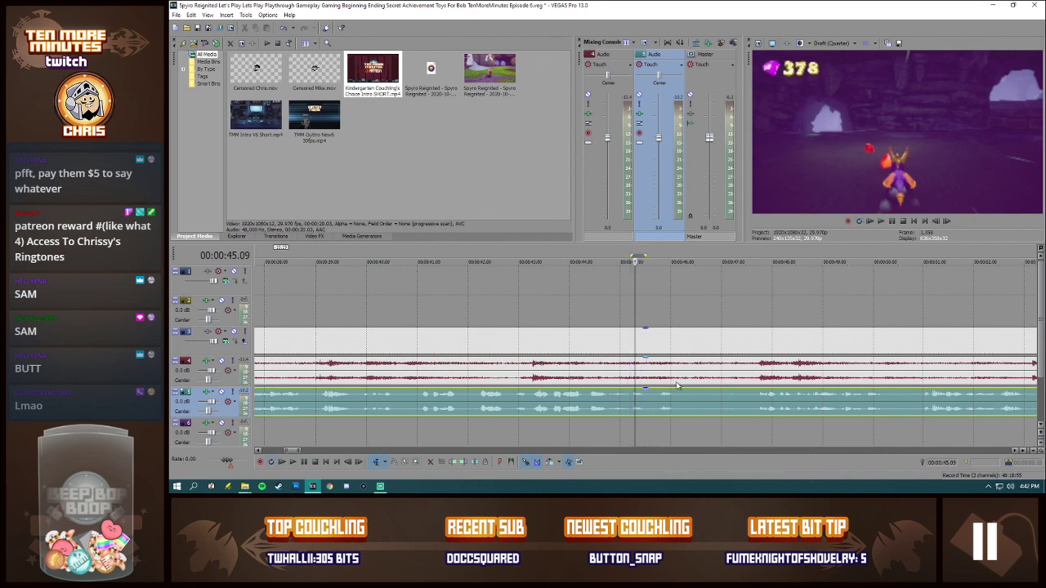
# Step: Play the episode on from about 00:00:45.17 to review the audio balance, stopping at about 00:01:30.07
pyautogui.click(650, 377)
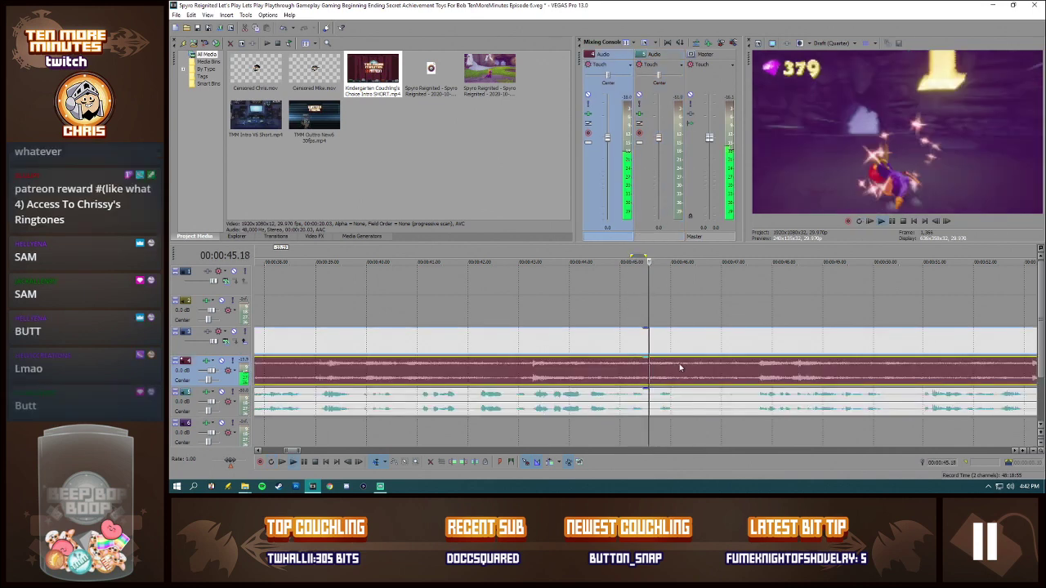
pyautogui.scroll(-5, 694, 376)
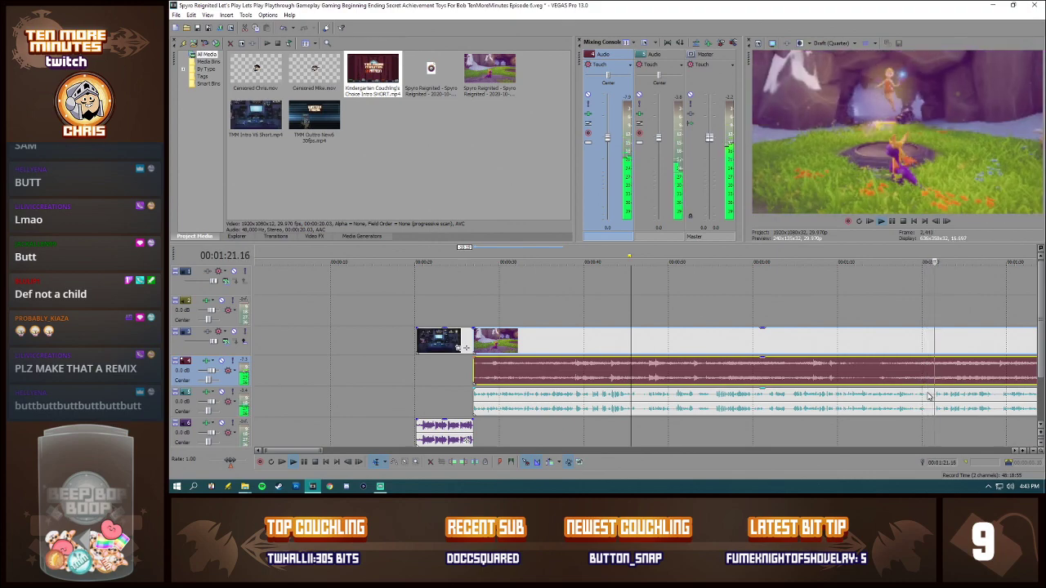
pyautogui.click(1015, 452)
pyautogui.click(1015, 451)
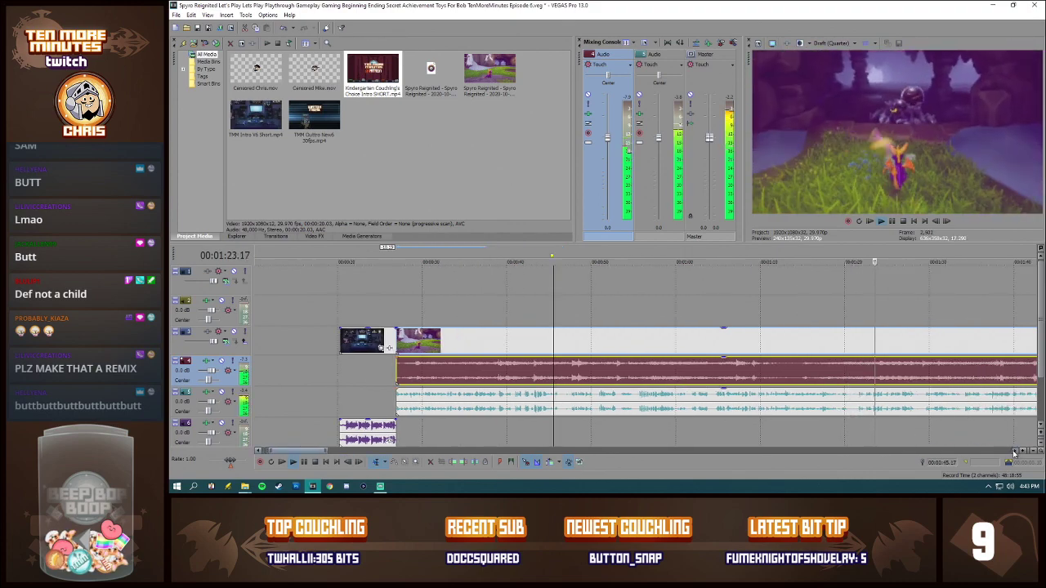
pyautogui.click(1014, 452)
pyautogui.click(1015, 451)
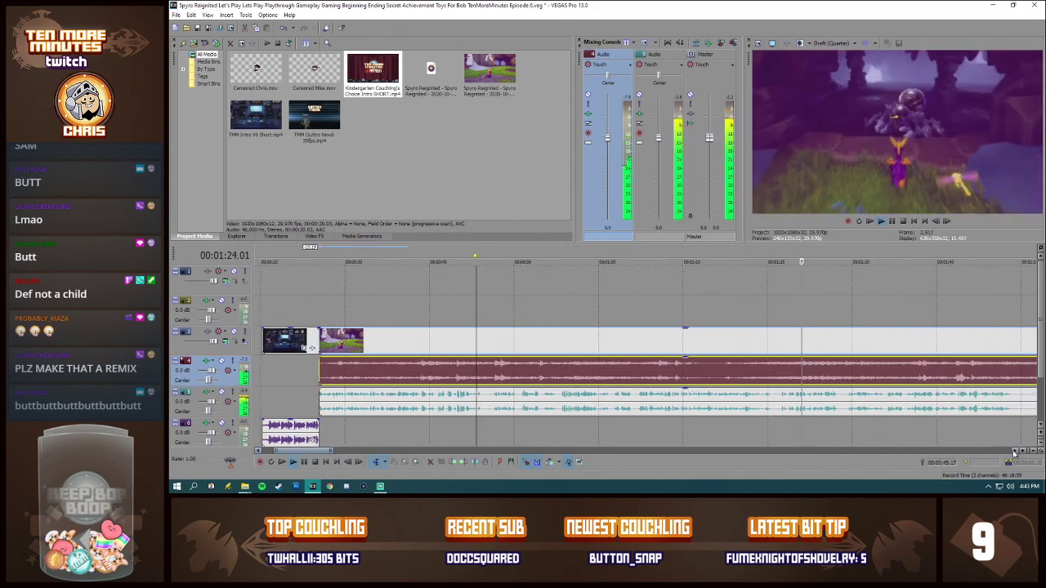
pyautogui.click(854, 400)
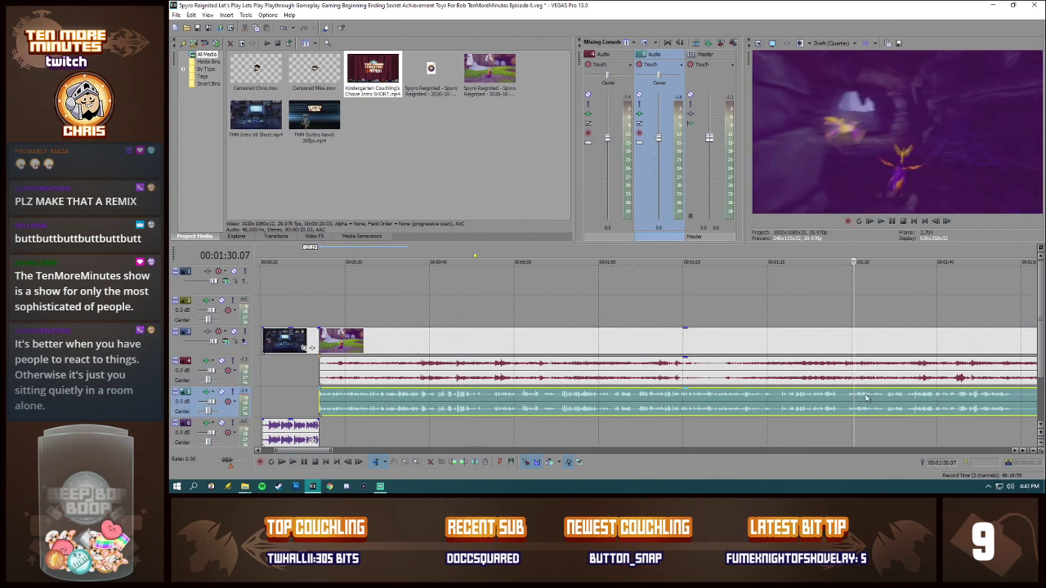
# Step: Close the gap at the end of the episode by moving the outro against the end of the gameplay footage
pyautogui.scroll(-3, 853, 400)
pyautogui.scroll(-3, 537, 397)
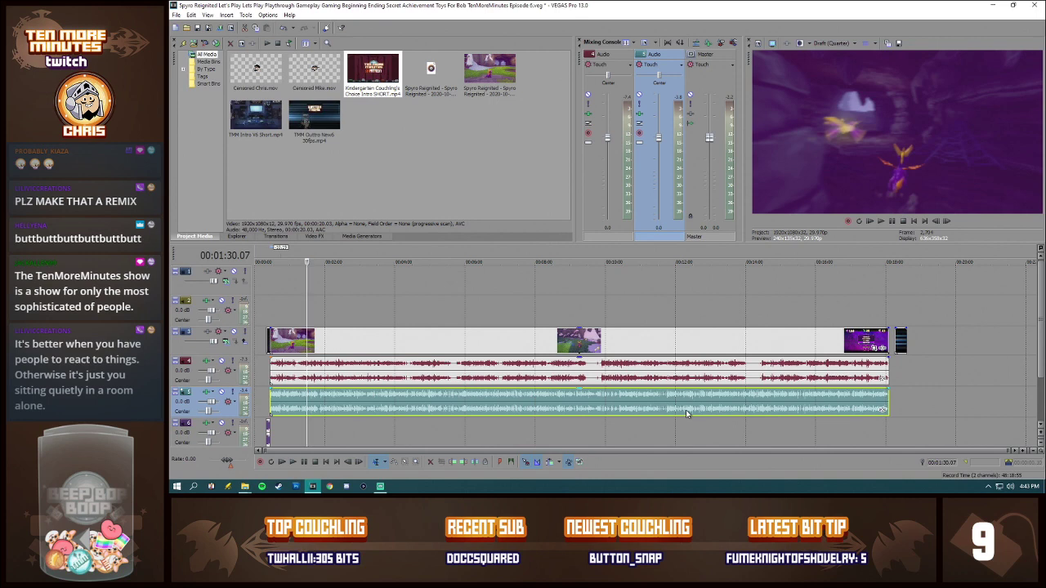
pyautogui.click(871, 381)
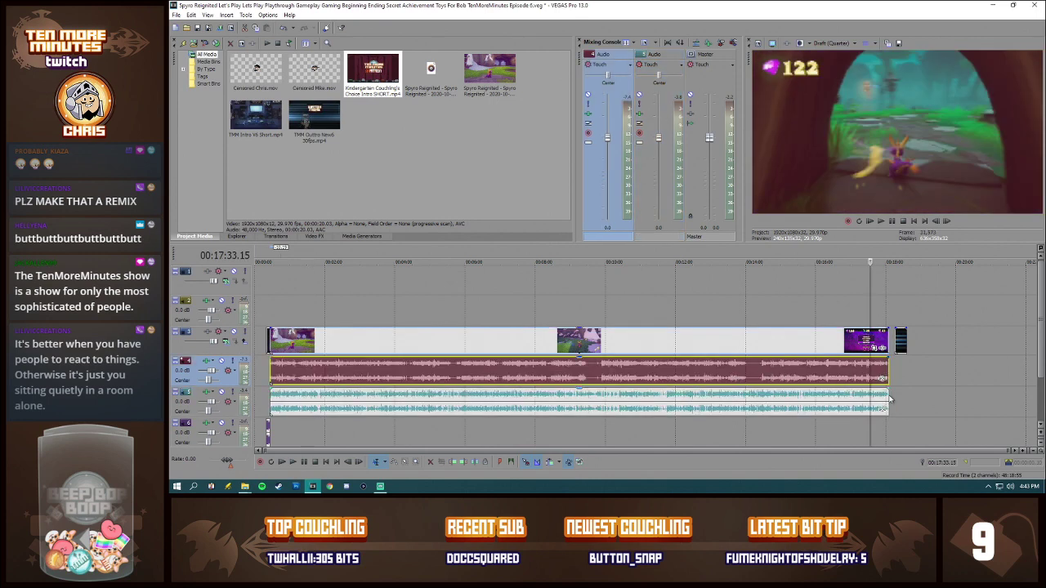
pyautogui.scroll(5, 890, 398)
pyautogui.click(763, 343)
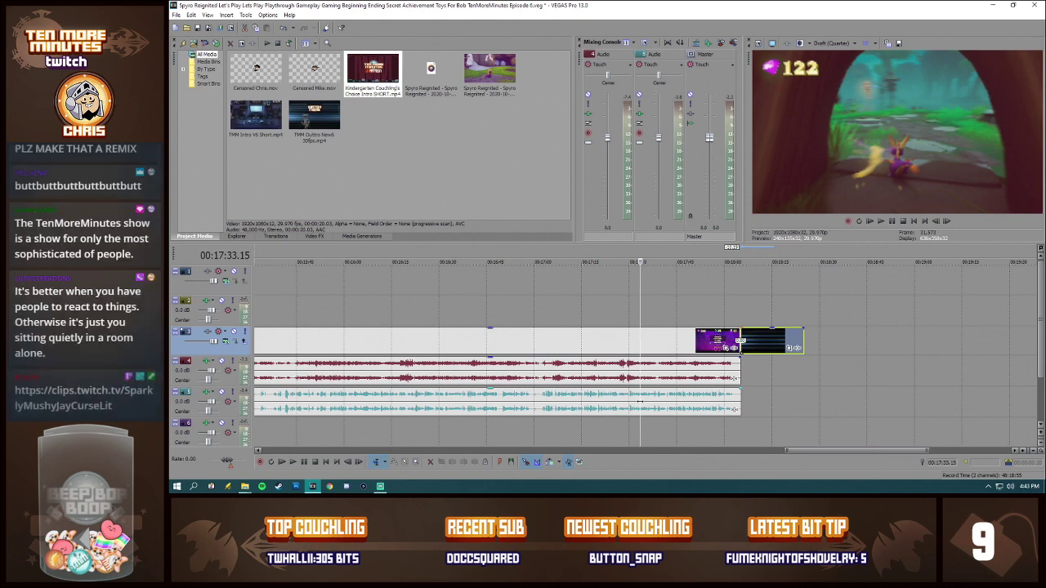
# Step: Check points in the last minute of the gameplay and commentary, up to about 00:17:41.06, to find where the gameplay can end
pyautogui.click(523, 406)
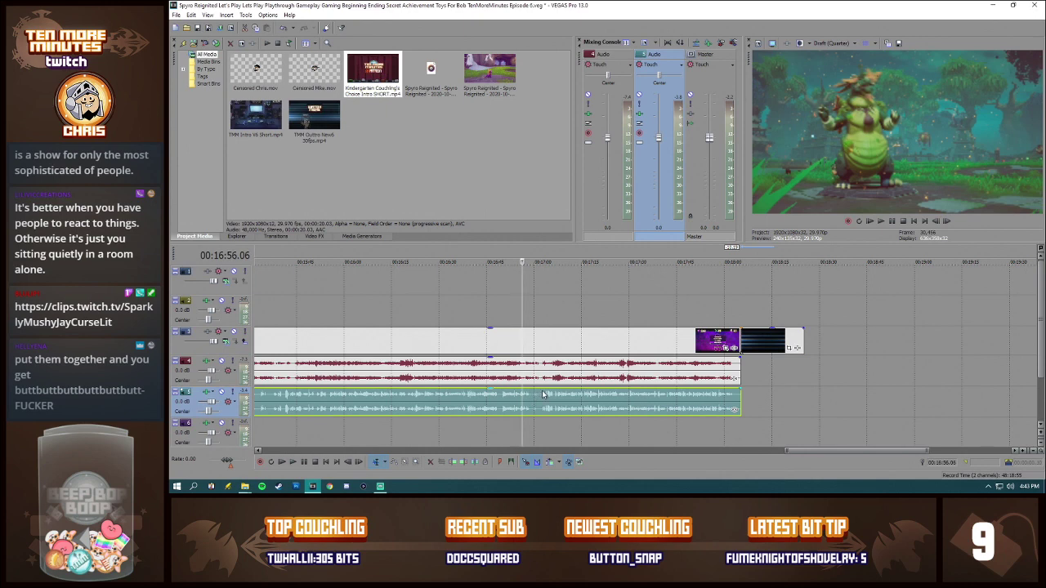
pyautogui.scroll(2, 630, 388)
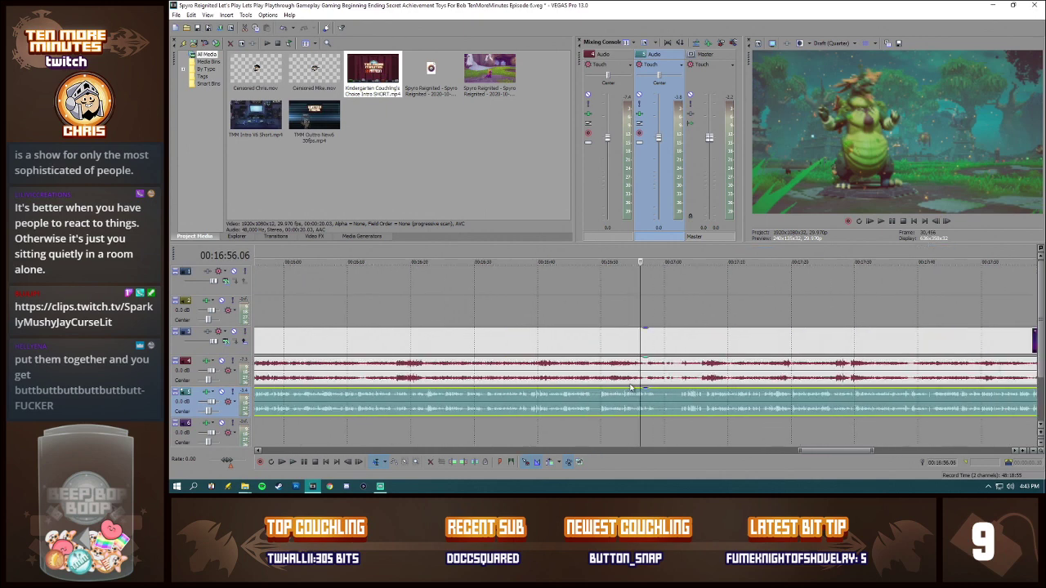
pyautogui.scroll(-1, 669, 381)
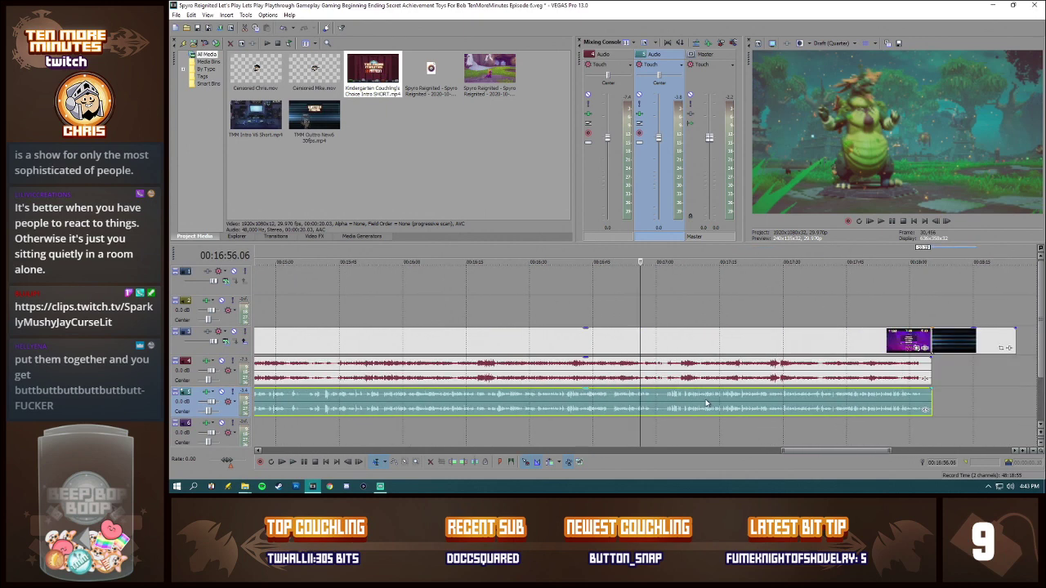
pyautogui.click(649, 369)
pyautogui.click(687, 370)
pyautogui.click(735, 369)
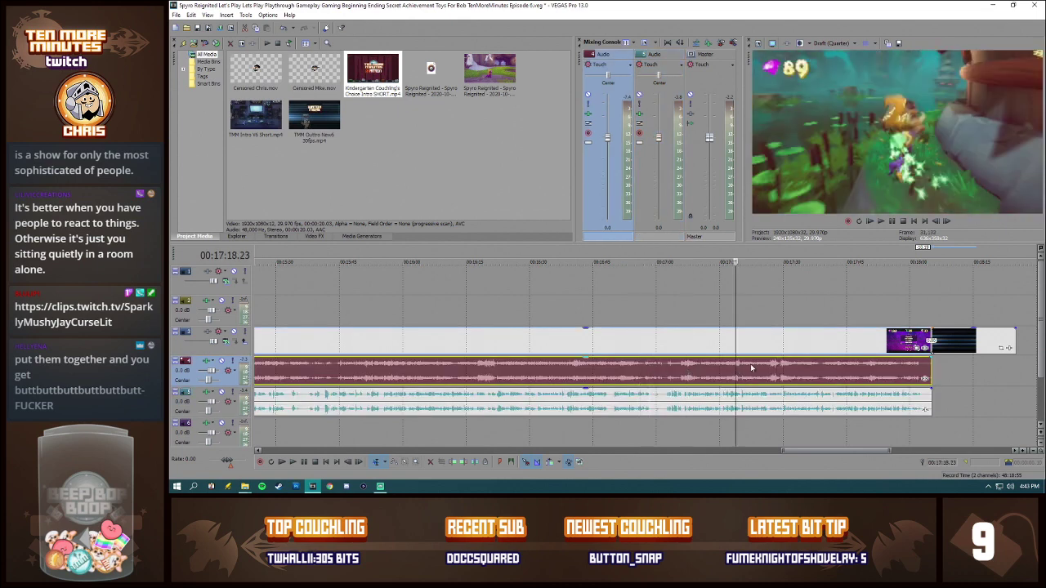
pyautogui.click(759, 370)
pyautogui.click(778, 370)
pyautogui.click(806, 373)
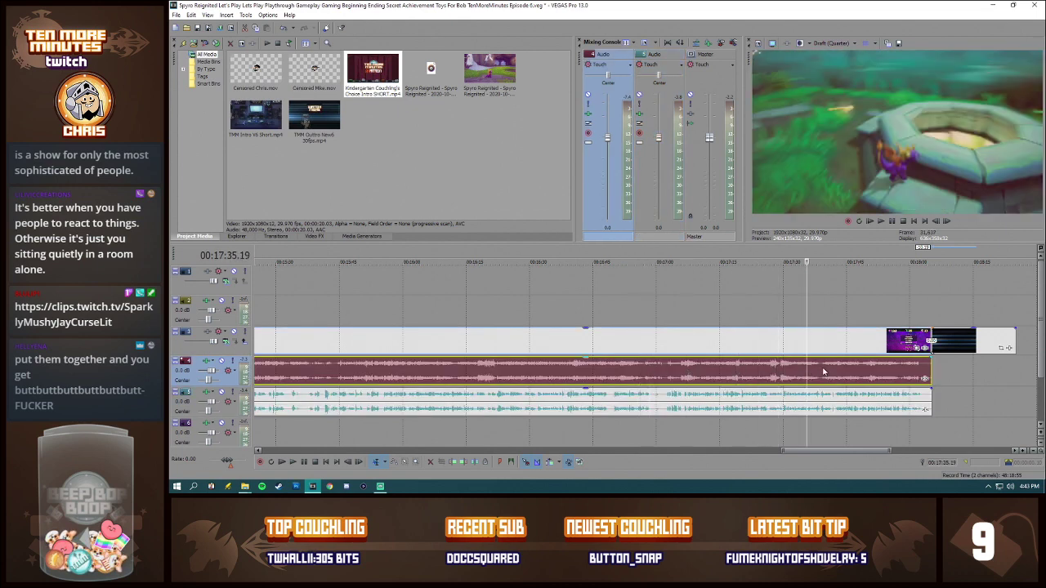
pyautogui.click(822, 372)
pyautogui.scroll(4, 877, 381)
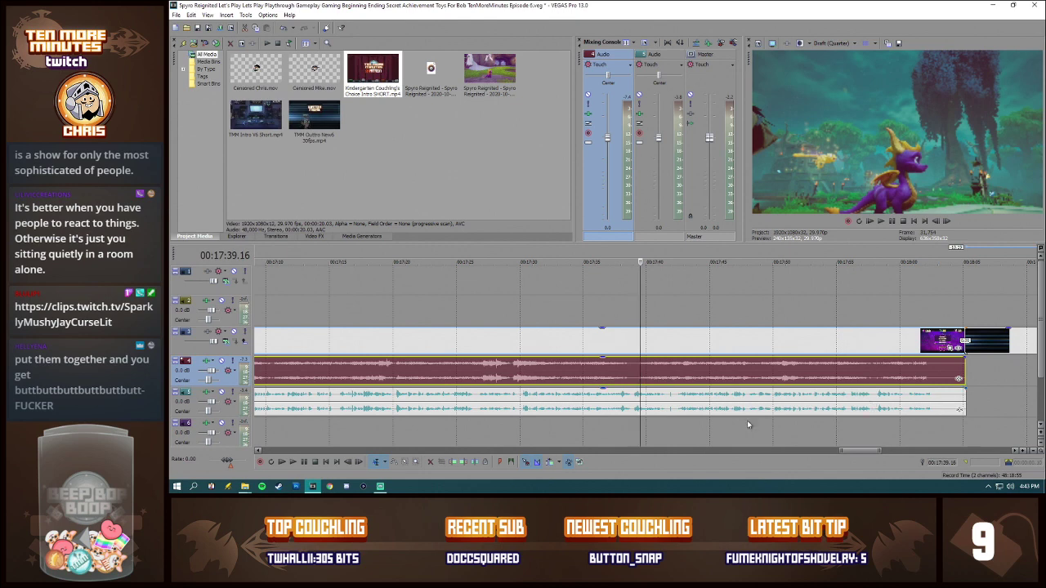
pyautogui.click(662, 399)
pyautogui.scroll(-3, 811, 411)
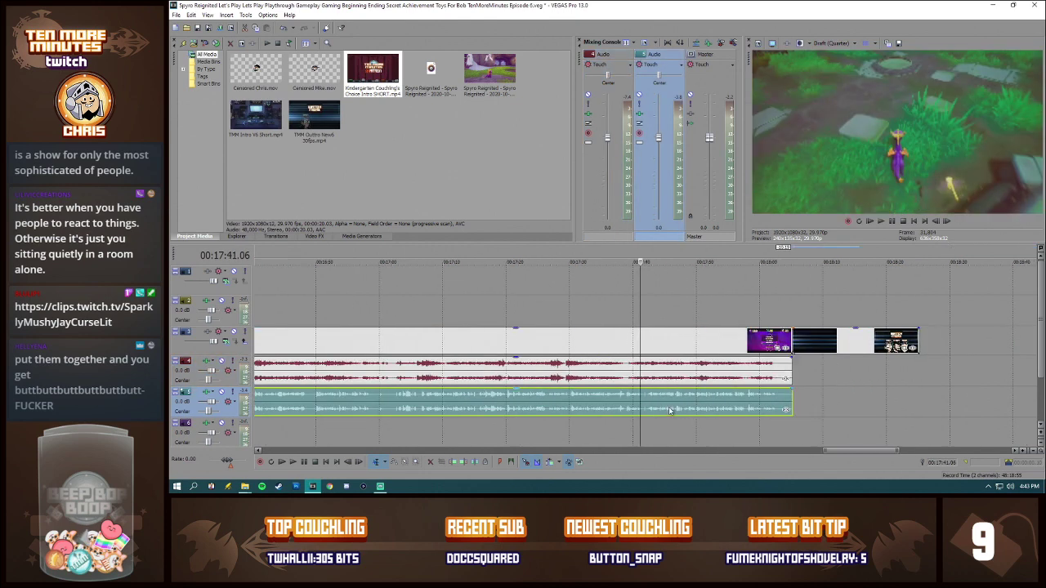
# Step: Split the gameplay video and game audio at 00:17:41.06 and the commentary at 00:17:41.15
pyautogui.scroll(8, 668, 408)
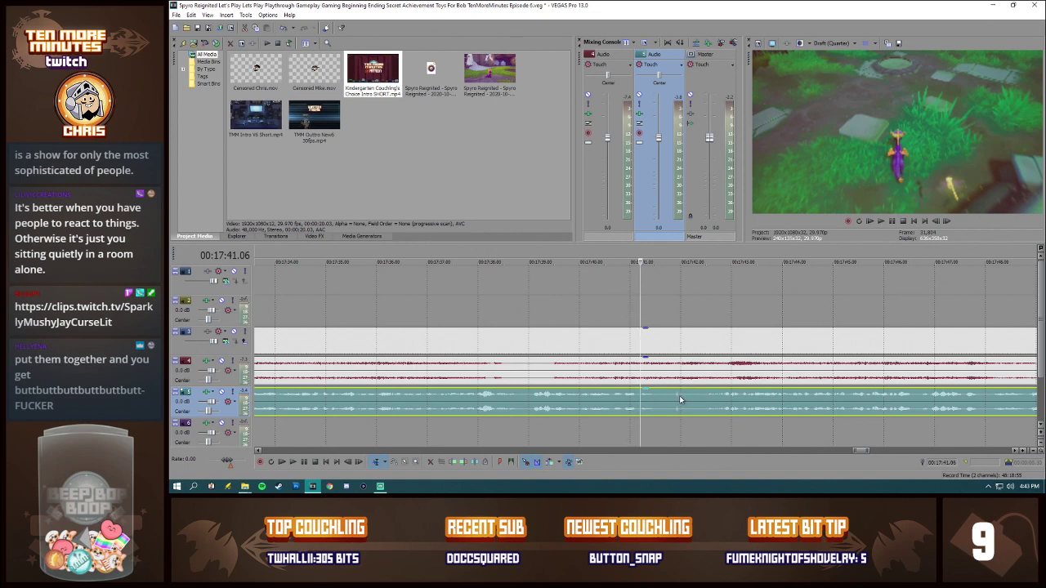
pyautogui.click(642, 368)
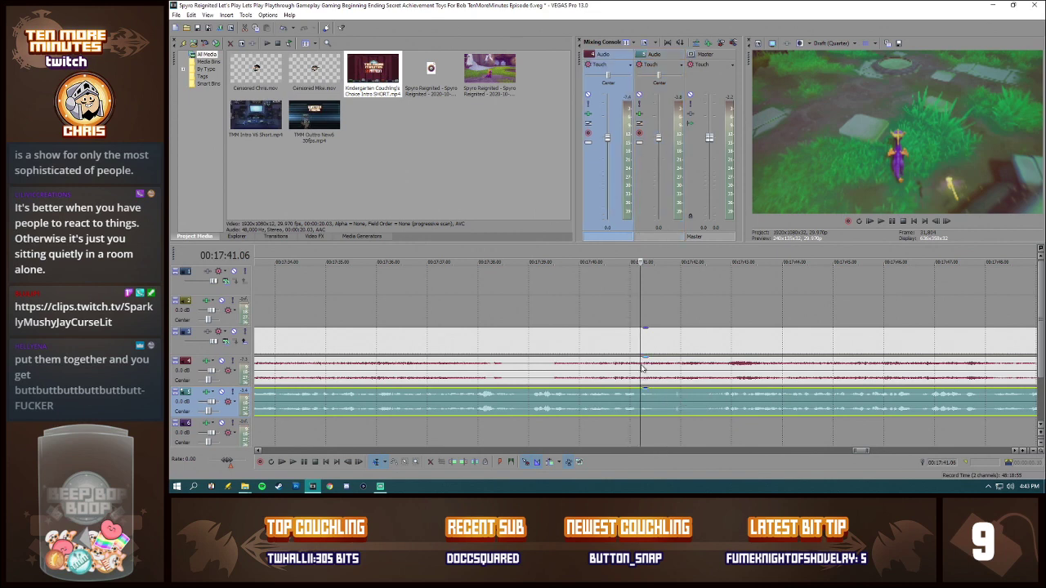
pyautogui.press('s')
pyautogui.click(656, 397)
pyautogui.press('s')
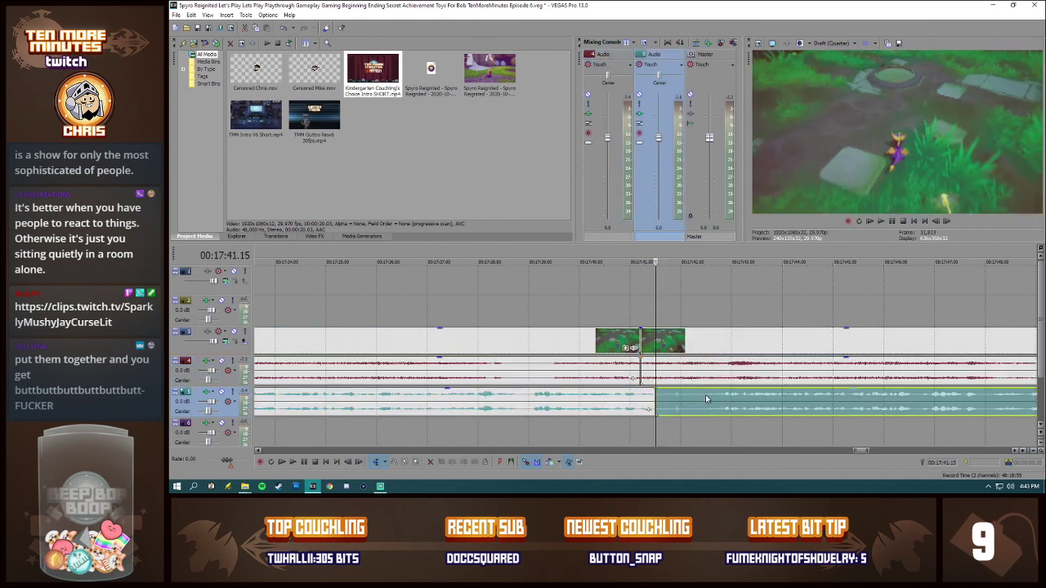
# Step: Delete the gameplay video after the split and move the outro against the new end of the footage
pyautogui.click(676, 346)
pyautogui.press('Delete')
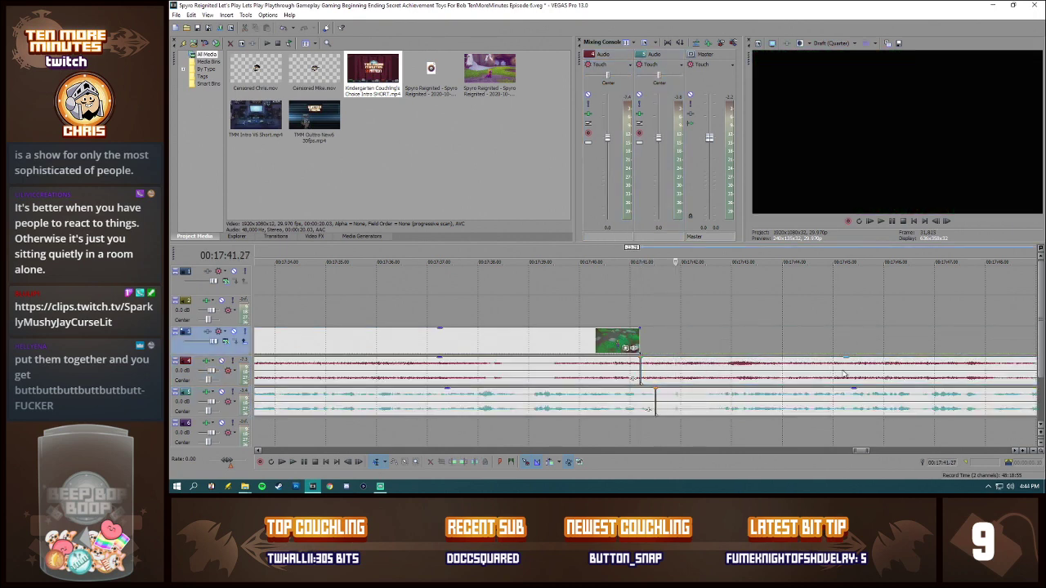
pyautogui.scroll(-2, 845, 373)
pyautogui.scroll(-1, 999, 340)
pyautogui.moveTo(956, 346); pyautogui.dragTo(653, 348)
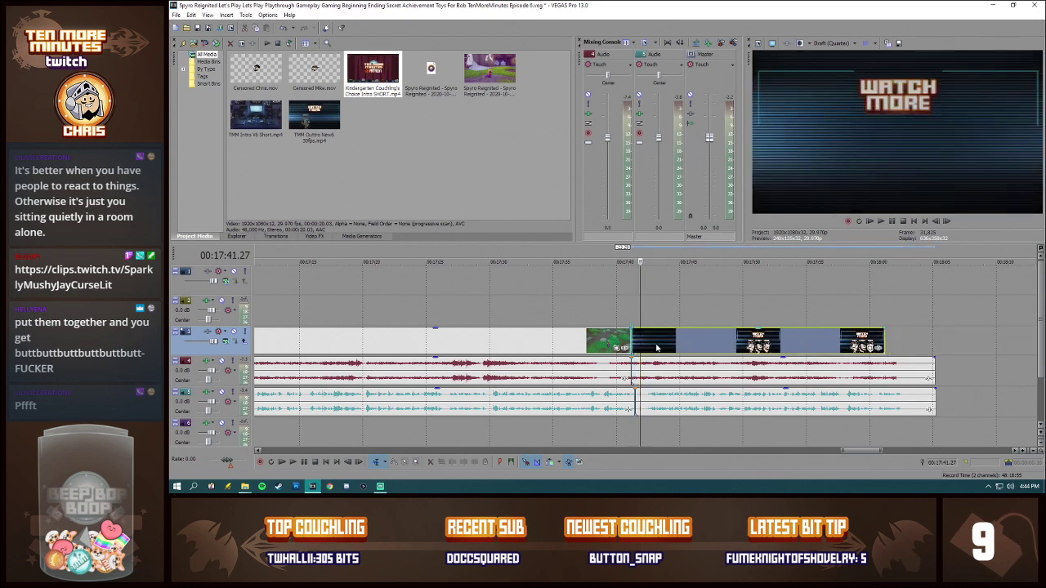
# Step: Mute the video track and play the audio across the cut from 00:17:39.16 and again from 00:17:41.15
pyautogui.click(233, 333)
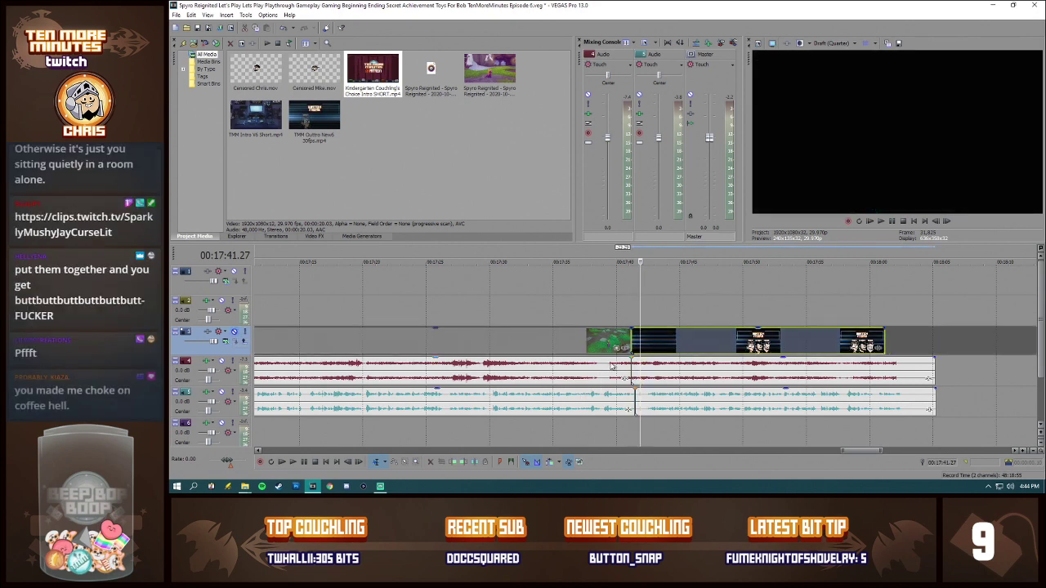
pyautogui.click(611, 367)
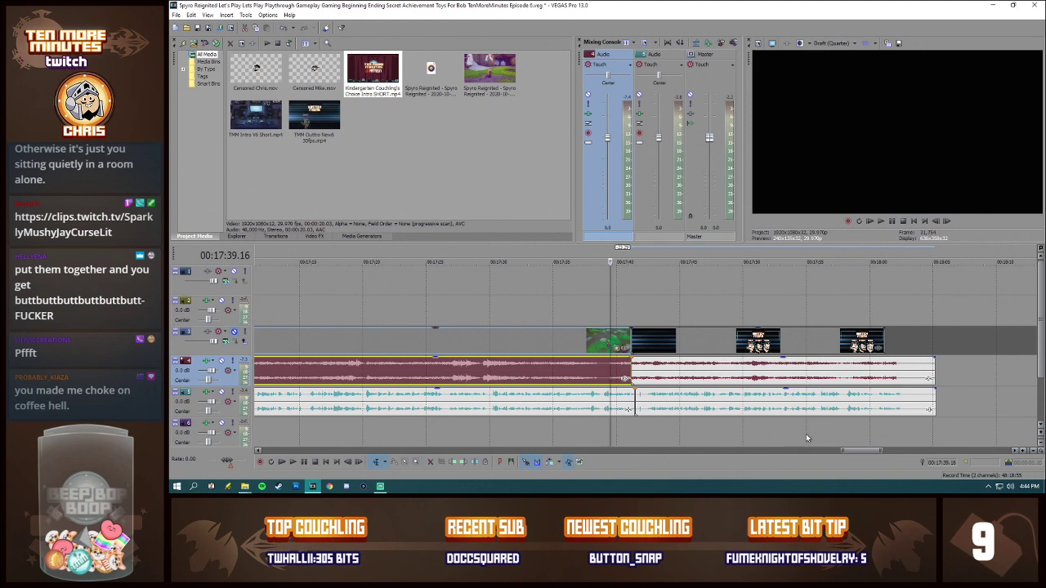
pyautogui.press('space')
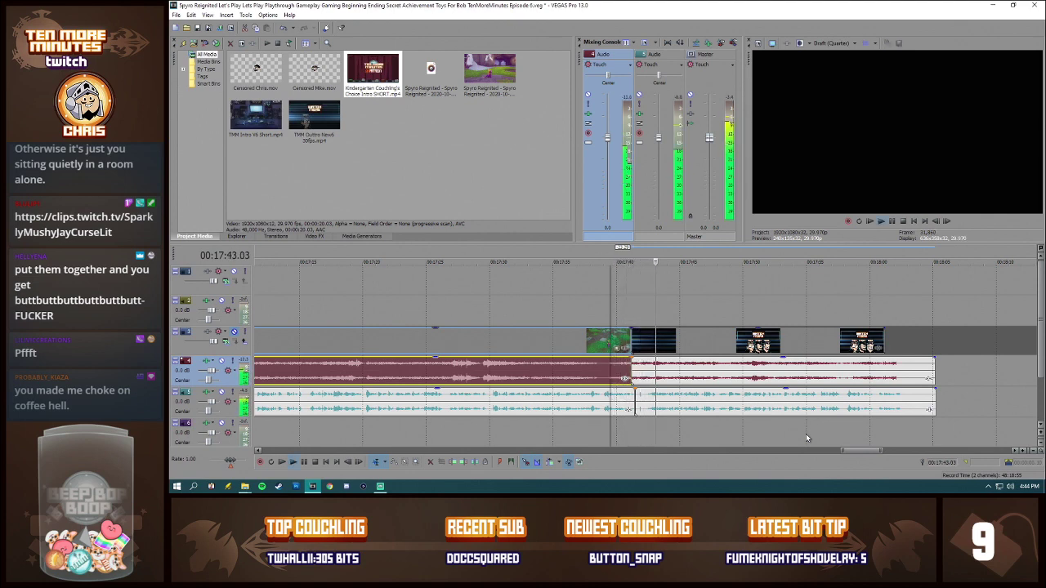
pyautogui.press('space')
pyautogui.scroll(3, 698, 413)
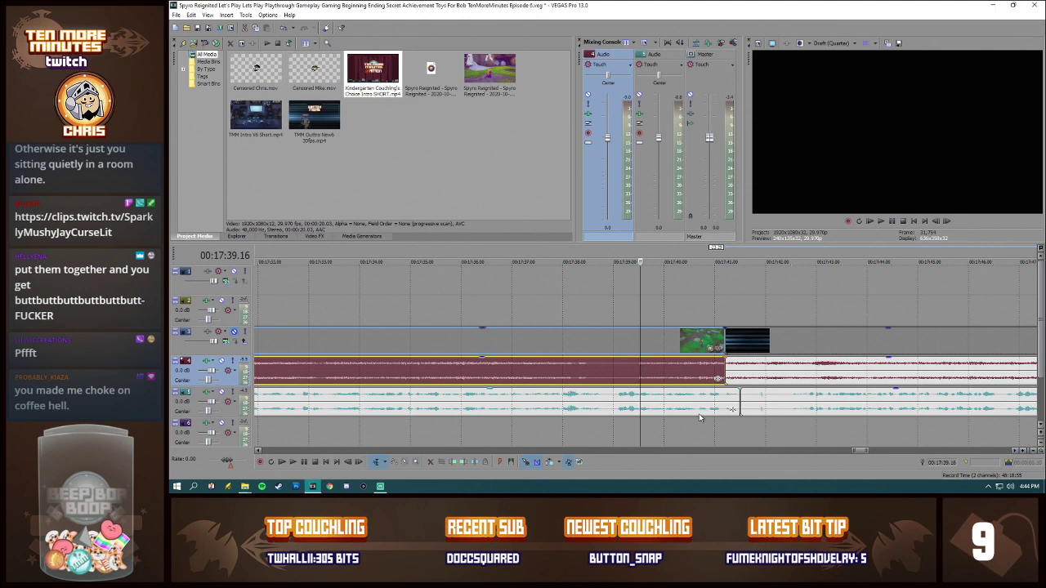
pyautogui.click(752, 396)
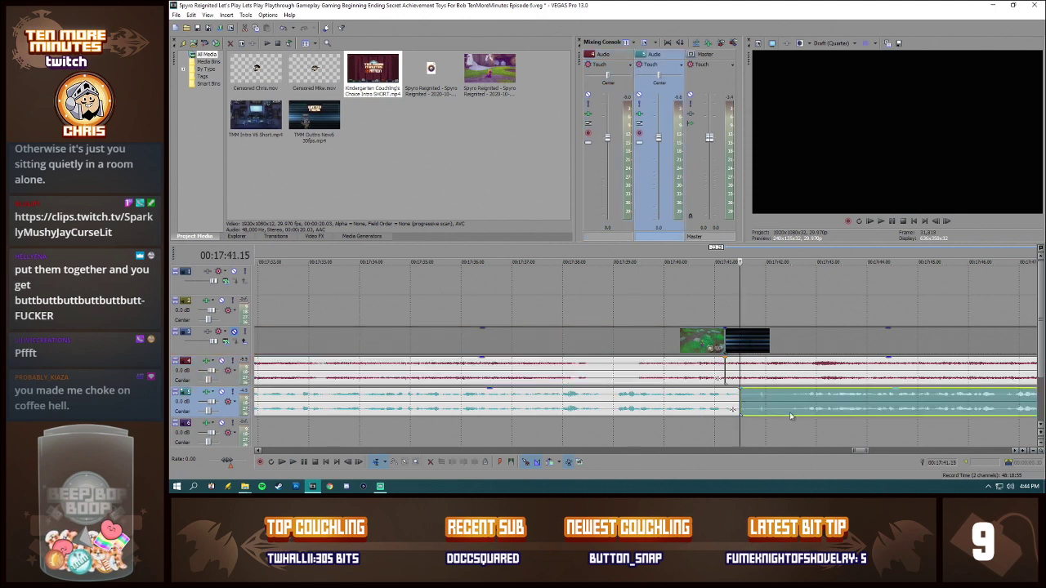
pyautogui.press('space')
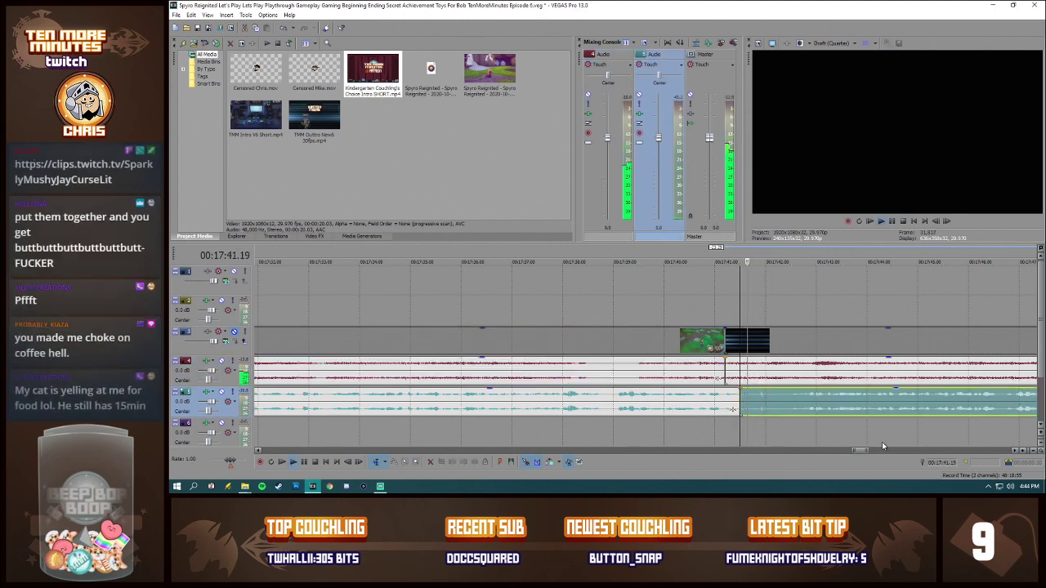
pyautogui.press('space')
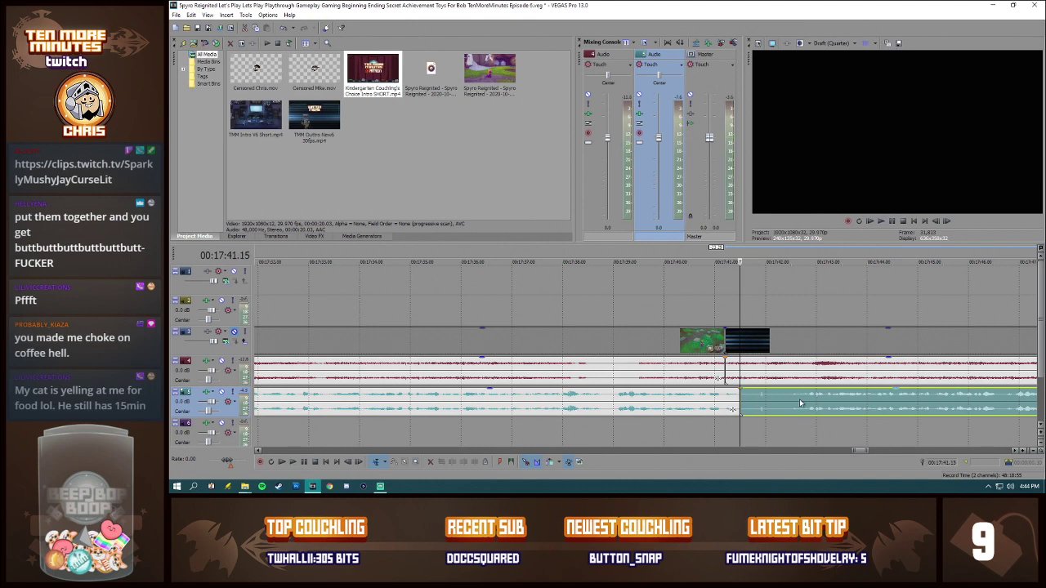
# Step: Cut out the short piece of commentary just after 00:17:41.15 and close the gap with the remaining commentary
pyautogui.click(789, 396)
pyautogui.press('s')
pyautogui.click(773, 399)
pyautogui.press('Delete')
pyautogui.moveTo(801, 403); pyautogui.dragTo(760, 400)
# Step: Trim the game audio to the end of the outro at 00:18:01.06
pyautogui.scroll(-3, 762, 400)
pyautogui.click(767, 347)
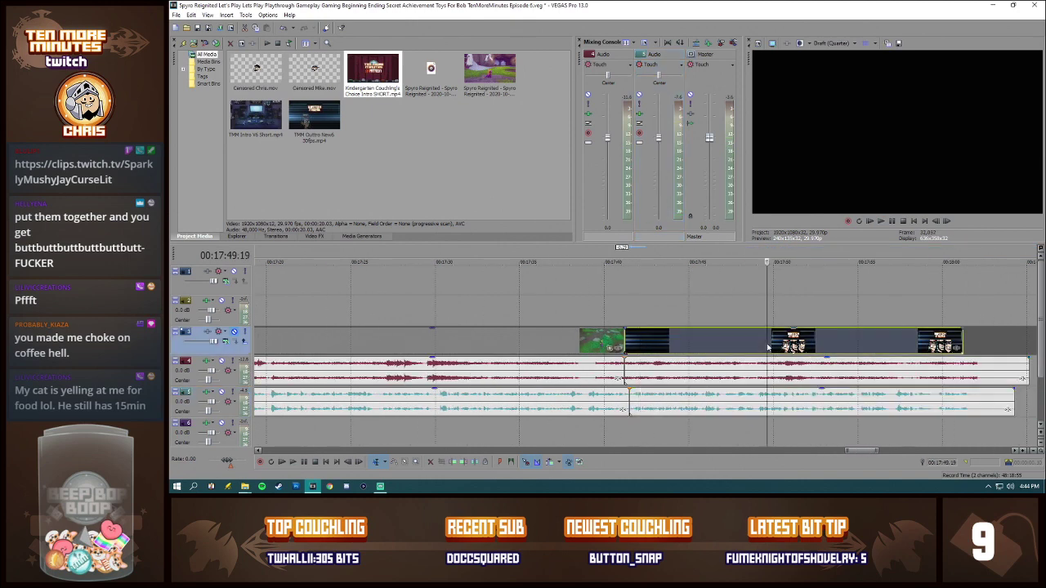
pyautogui.click(964, 365)
pyautogui.press('s')
pyautogui.press('Delete')
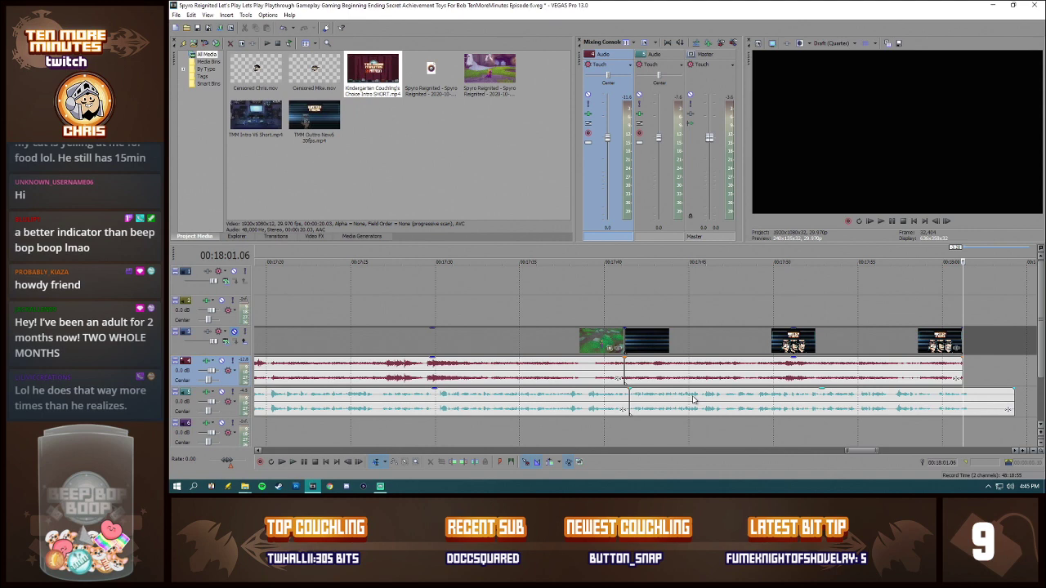
# Step: Split the commentary slightly past the outro's end and delete the leftover after the split
pyautogui.click(632, 402)
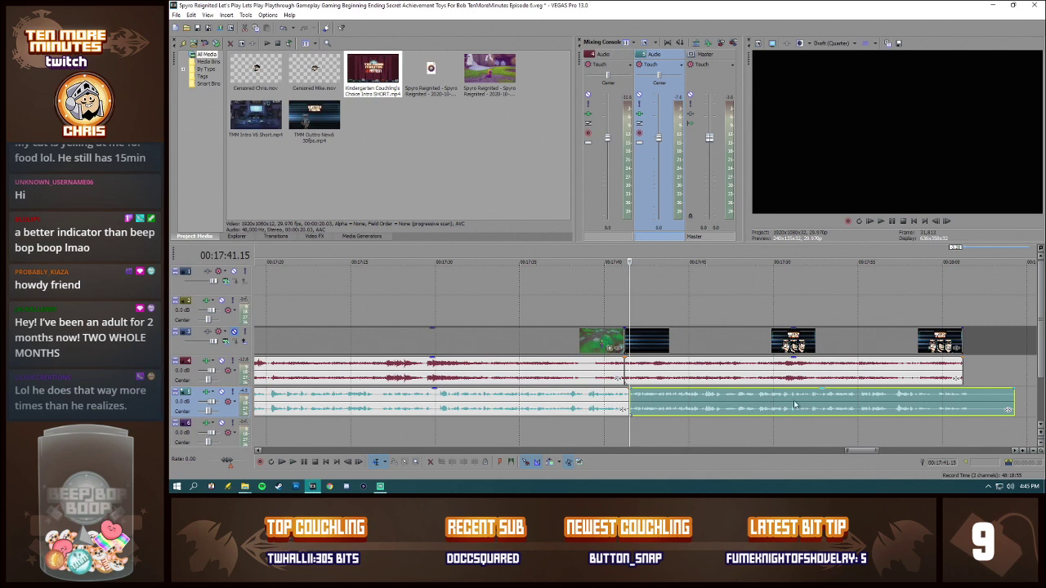
pyautogui.click(969, 395)
pyautogui.press('s')
pyautogui.click(979, 395)
pyautogui.press('Delete')
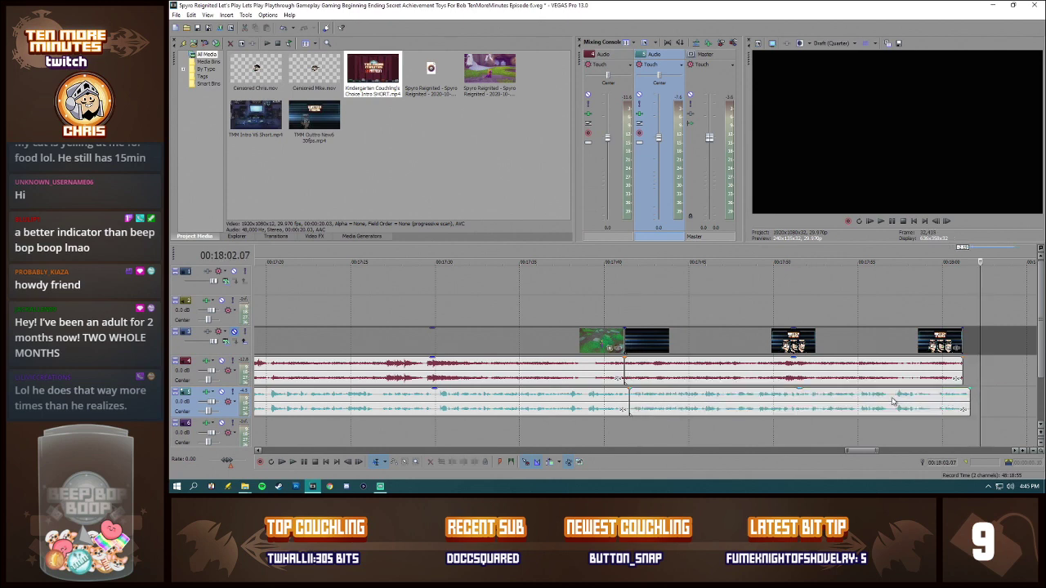
# Step: Split the closing commentary near its end and at 00:17:59.00, overlapping the pieces with short crossfades so it ends with the outro
pyautogui.click(891, 400)
pyautogui.press('s')
pyautogui.moveTo(930, 400); pyautogui.dragTo(927, 399)
pyautogui.click(926, 400)
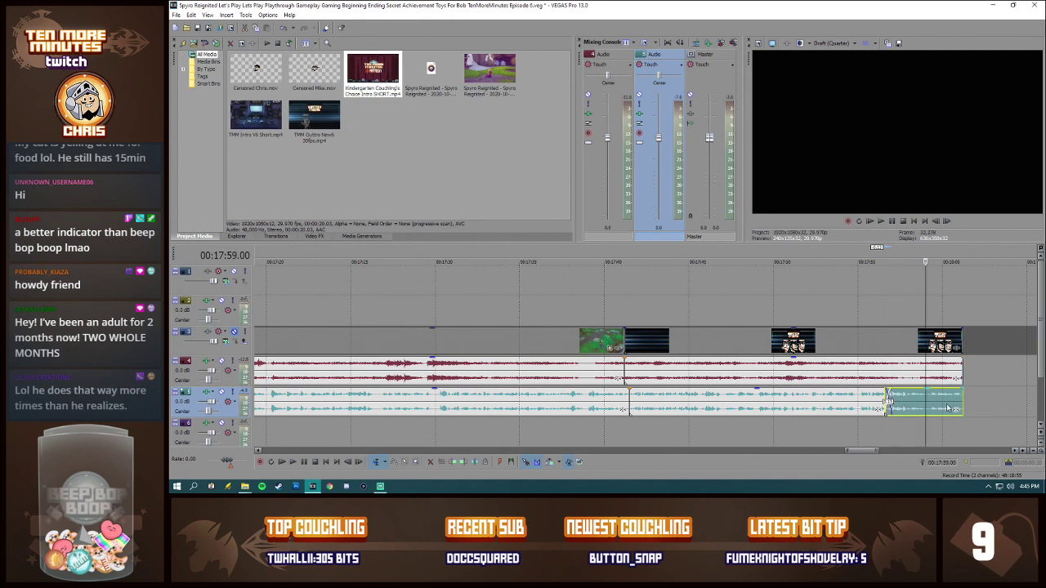
pyautogui.scroll(4, 926, 399)
pyautogui.press('s')
pyautogui.moveTo(594, 406); pyautogui.dragTo(603, 405)
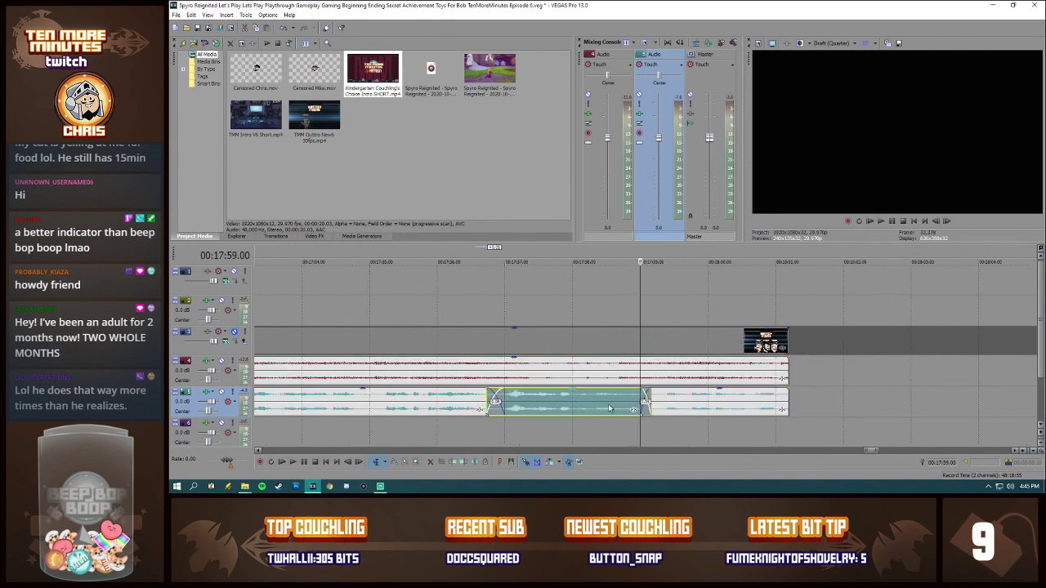
# Step: Play the audio under the outro from 00:17:41.15 to about 00:17:59.13, and unmute the video track
pyautogui.scroll(-5, 603, 406)
pyautogui.click(422, 395)
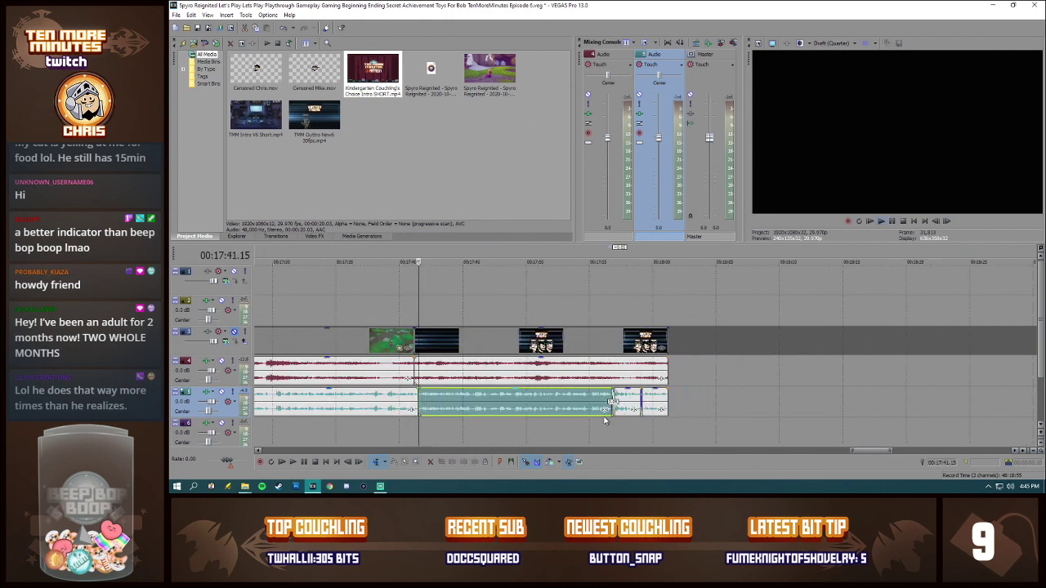
pyautogui.press('space')
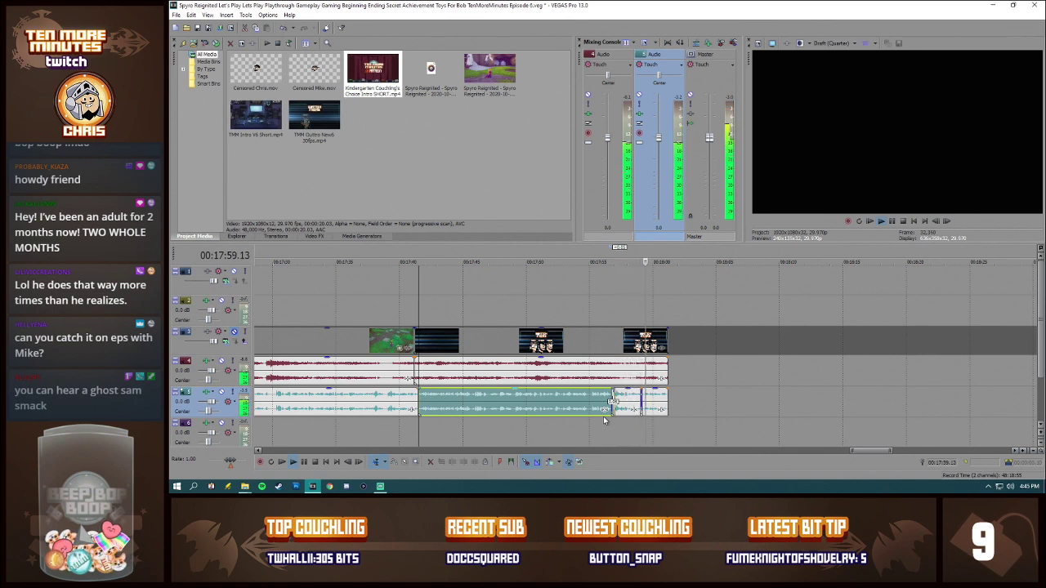
pyautogui.press('space')
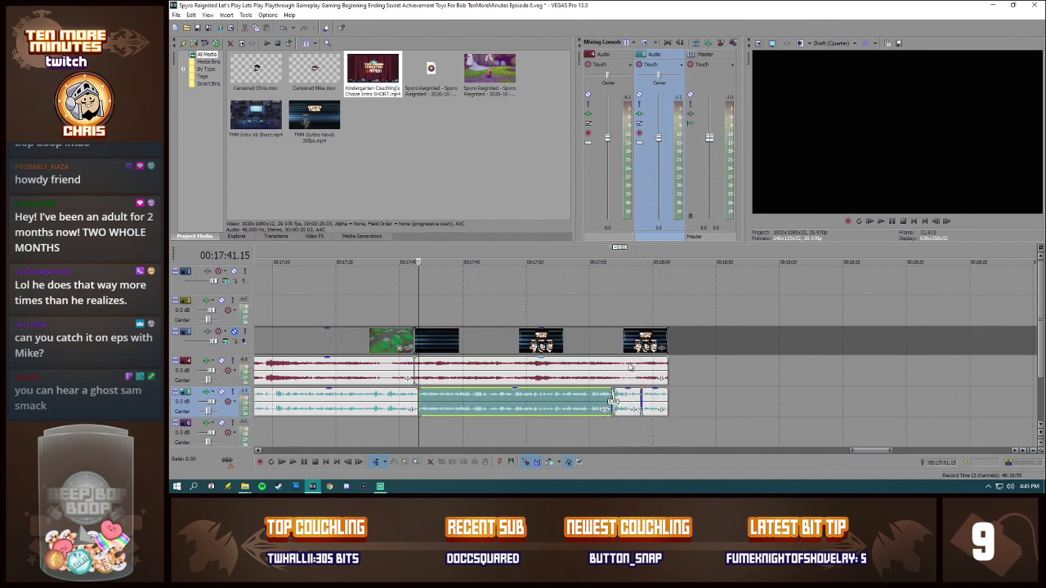
pyautogui.click(235, 332)
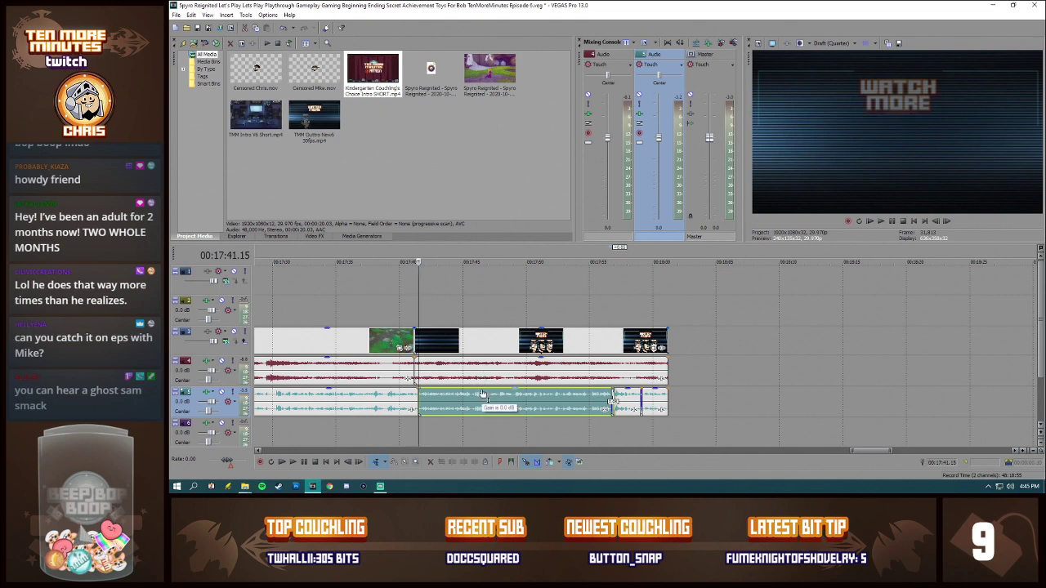
# Step: Check the resample setting in the gameplay video clip's properties and close them
pyautogui.click(404, 373)
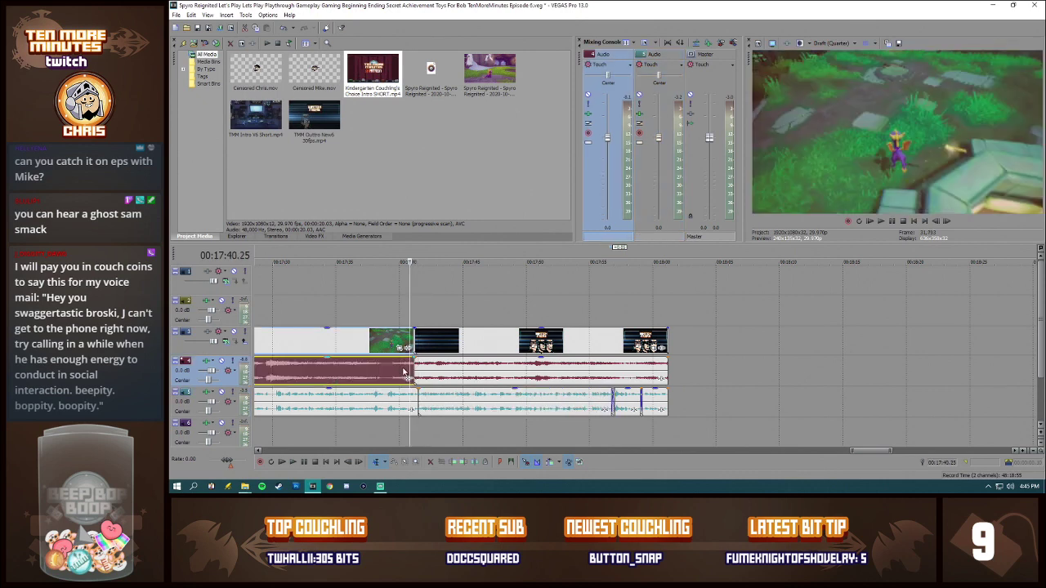
pyautogui.click(398, 371)
pyautogui.scroll(-2, 498, 373)
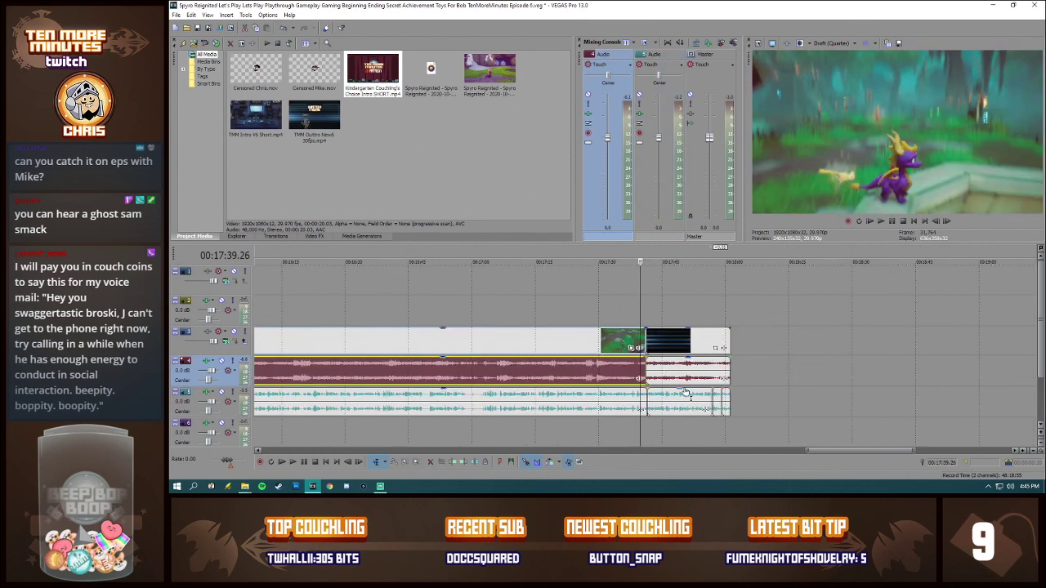
pyautogui.scroll(2, 686, 393)
pyautogui.rightClick(609, 338)
pyautogui.click(616, 333)
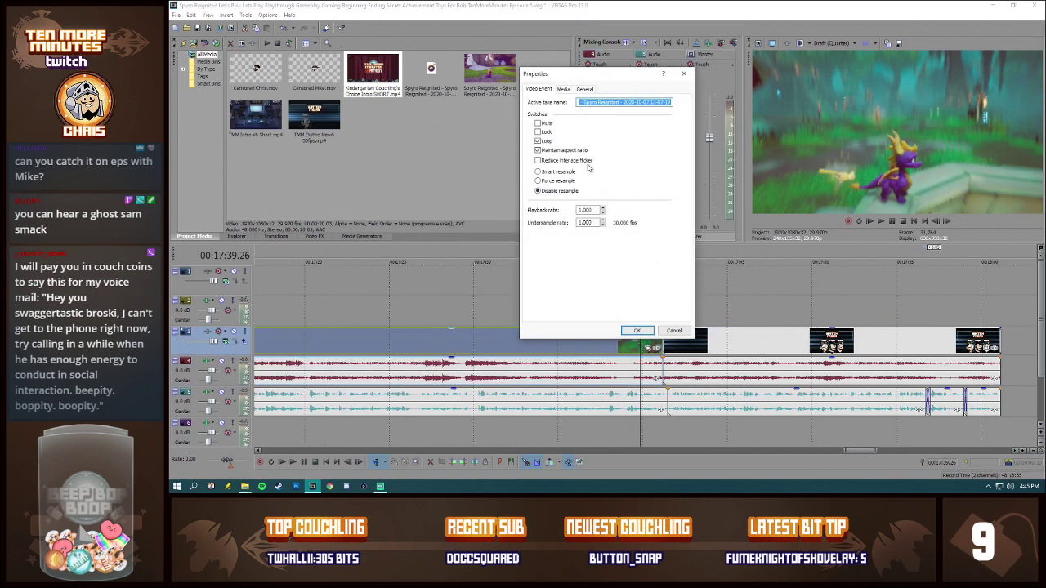
pyautogui.click(636, 330)
# Step: Spot-check the gameplay picture at several points across the whole episode, ending at 00:10:06.14
pyautogui.scroll(-2, 690, 399)
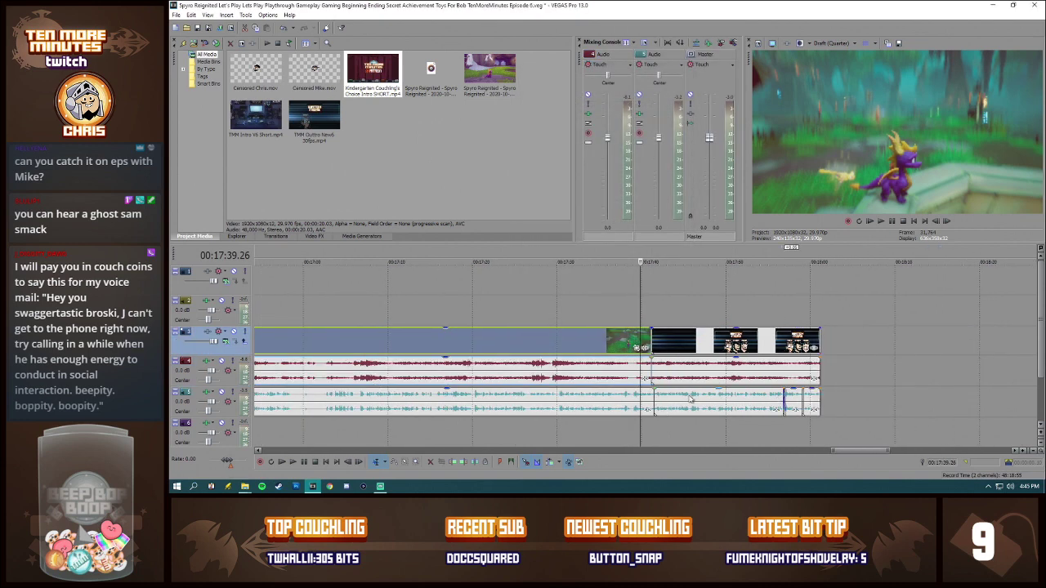
pyautogui.scroll(-5, 690, 398)
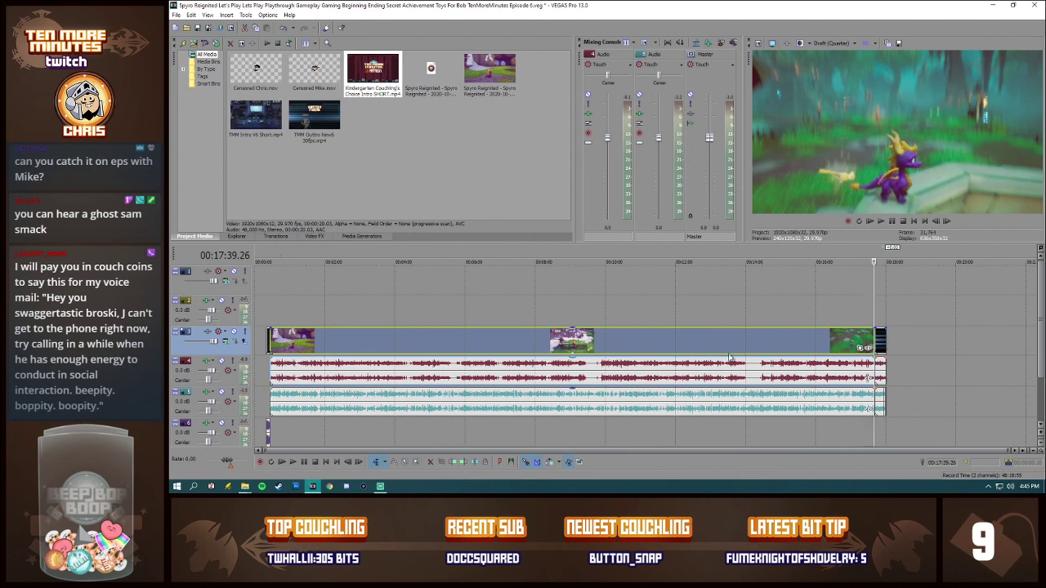
pyautogui.click(734, 357)
pyautogui.click(655, 357)
pyautogui.click(609, 357)
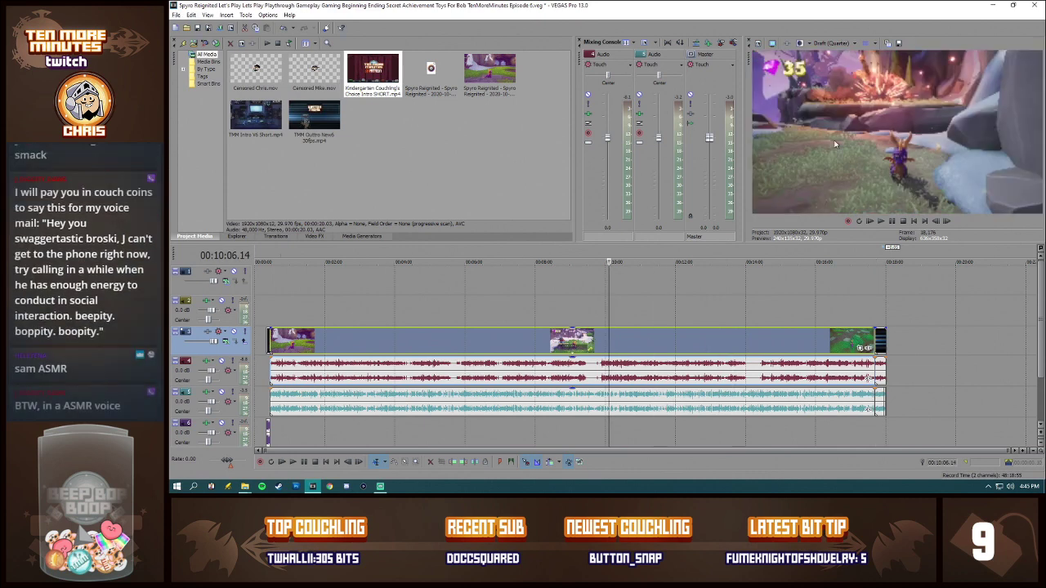
# Step: Set the video preview quality to Best (Full) and spot-check the gameplay picture at several points, ending at 00:06:37.01
pyautogui.click(825, 43)
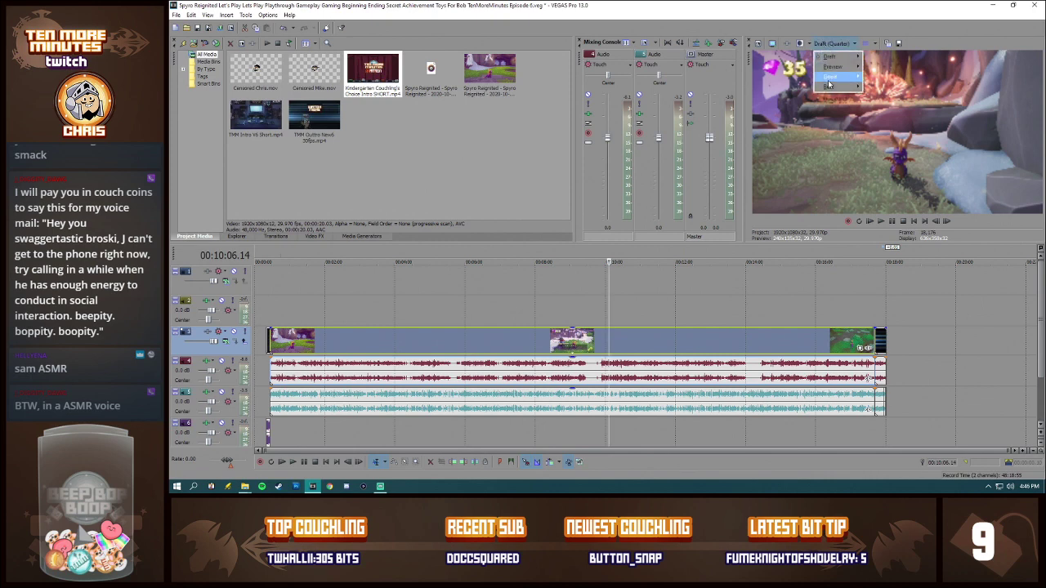
pyautogui.click(887, 98)
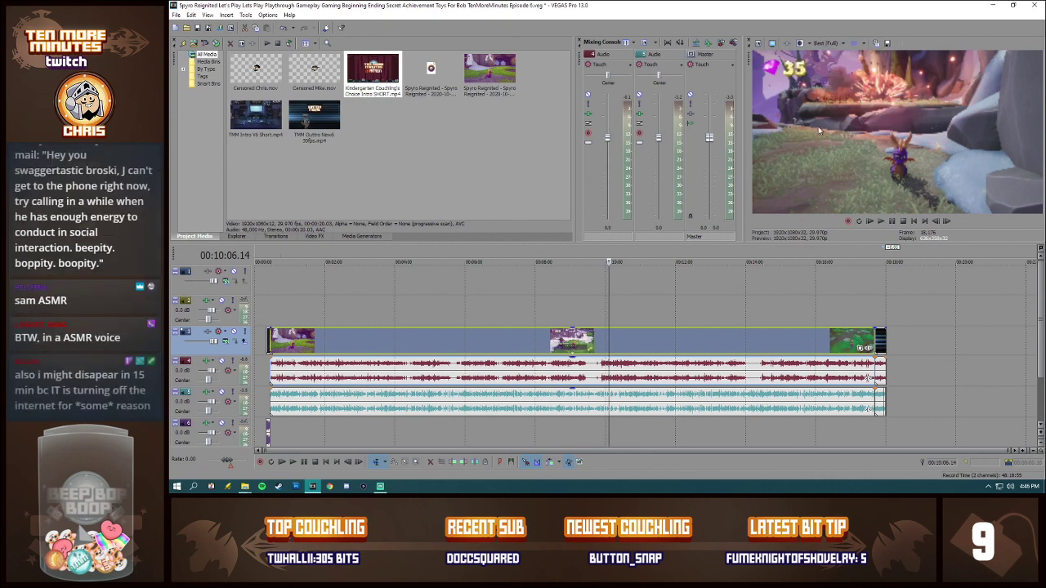
pyautogui.click(639, 354)
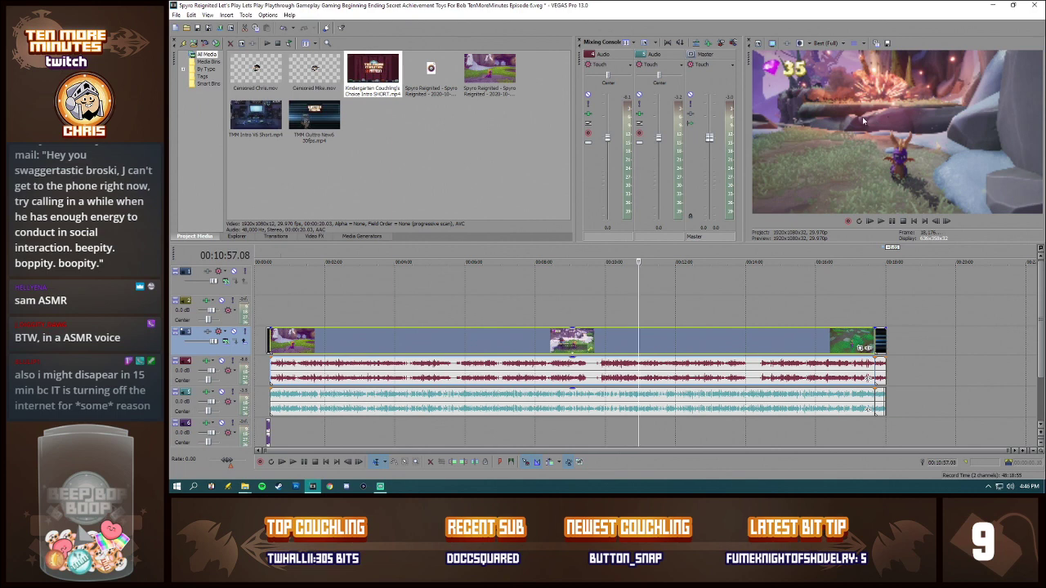
pyautogui.click(668, 337)
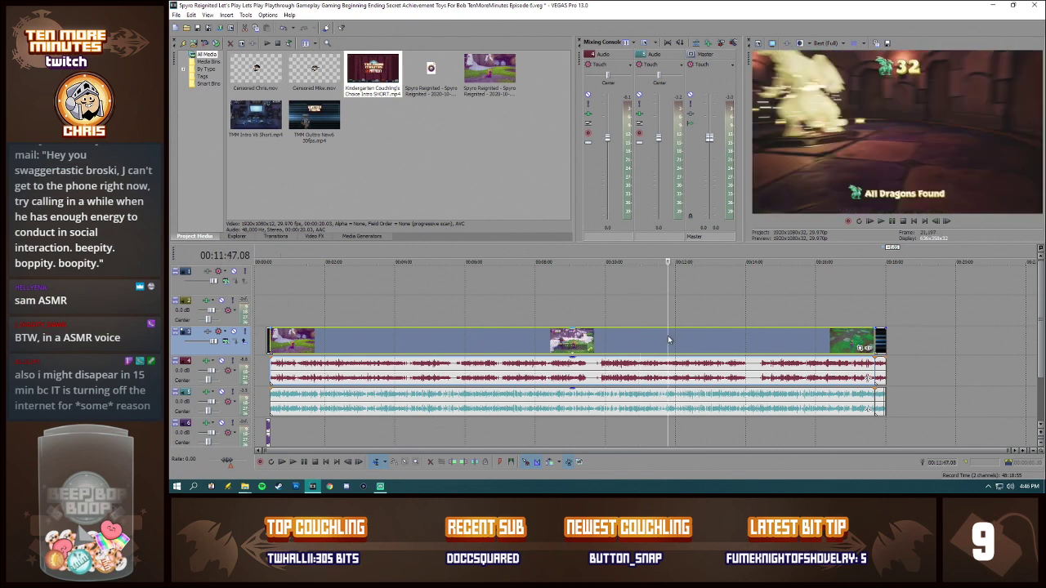
pyautogui.click(631, 339)
pyautogui.click(517, 339)
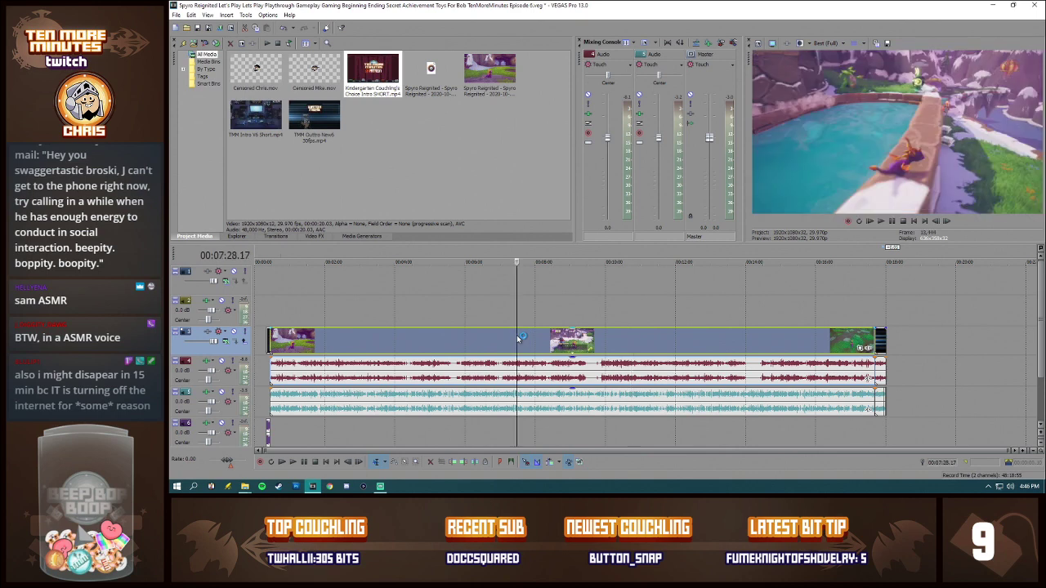
pyautogui.click(507, 340)
pyautogui.click(486, 337)
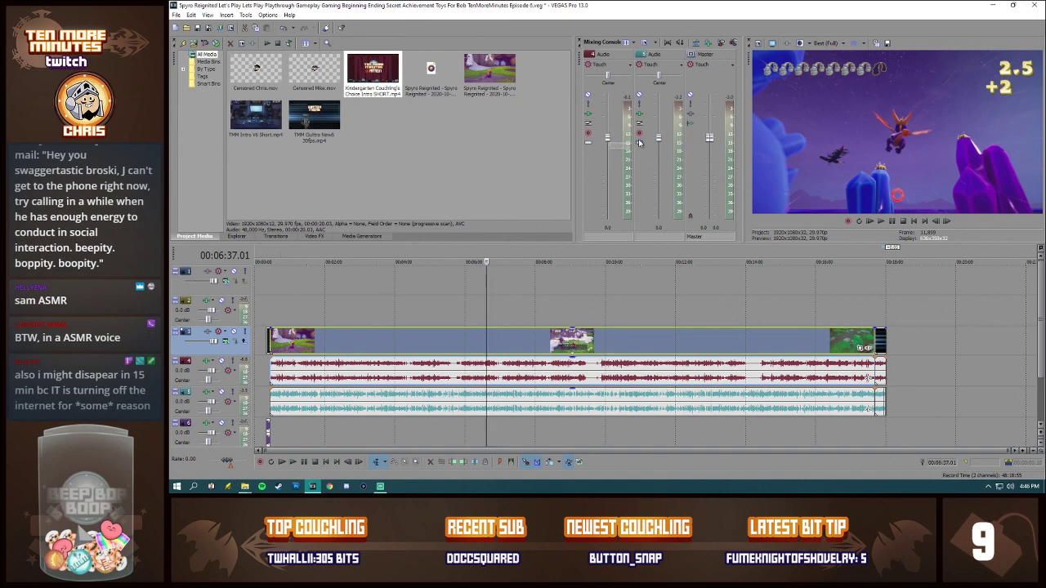
# Step: Save the project as a new VEGAS file in the Spyro Reignited folder, changing the episode number in its name to 7
pyautogui.click(176, 14)
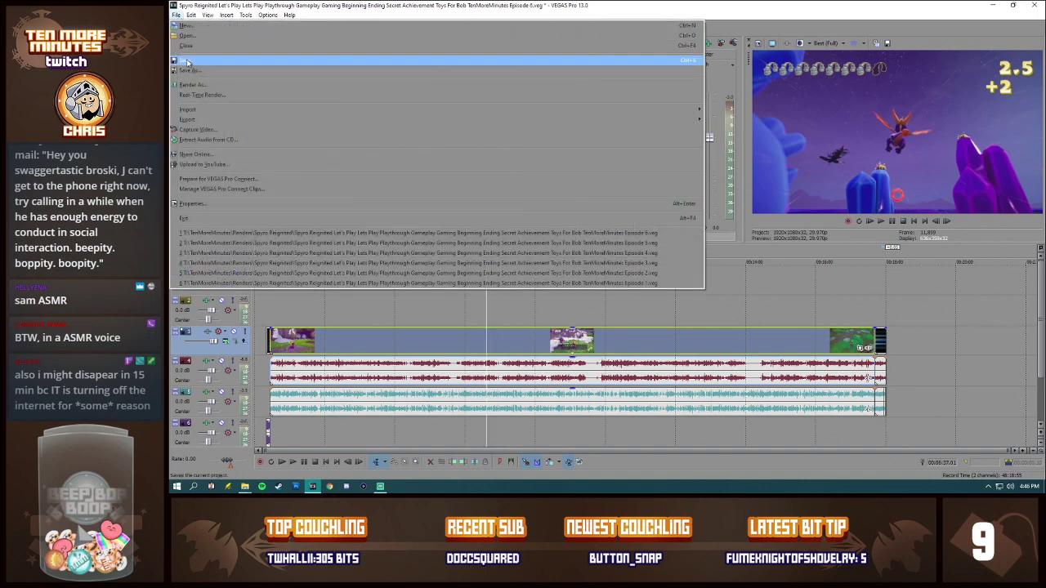
pyautogui.click(190, 70)
pyautogui.click(745, 284)
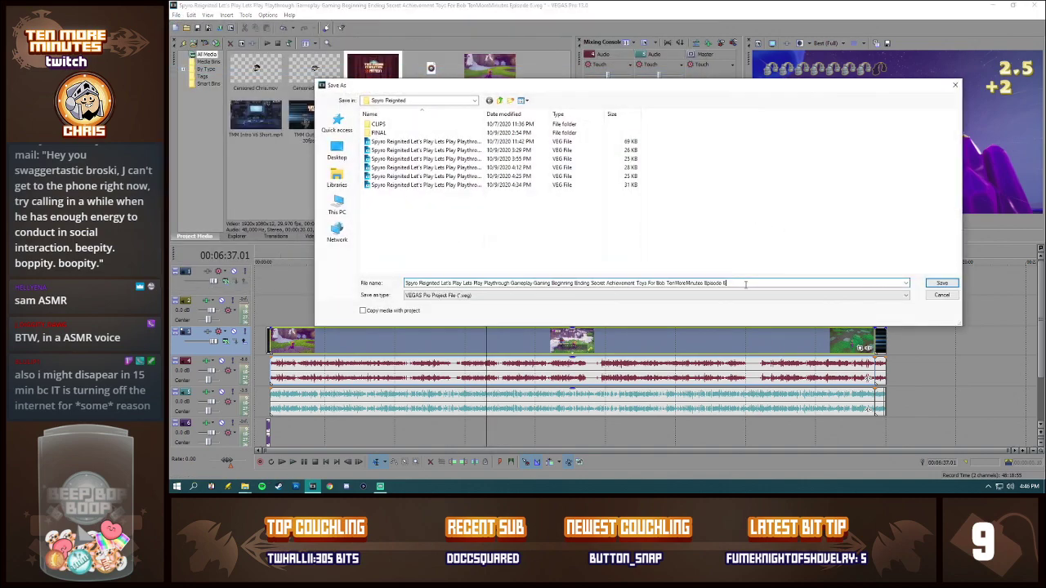
pyautogui.press('BackSpace')
pyautogui.write('7')
pyautogui.click(939, 285)
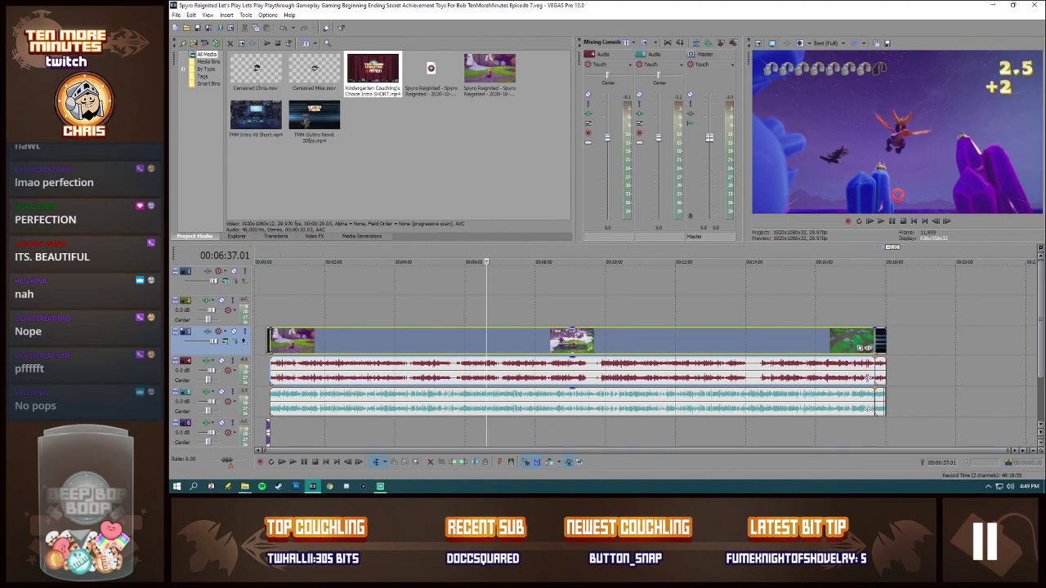
# Step: Switch to the Recordings folder in File Explorer, look through the Outlast and Spyro Reignited recordings, and minimize the window
pyautogui.hotkey('alt', 'Tab')
pyautogui.moveTo(1045, 75); pyautogui.dragTo(567, 77)
pyautogui.scroll(1, 667, 217)
pyautogui.scroll(-1, 710, 270)
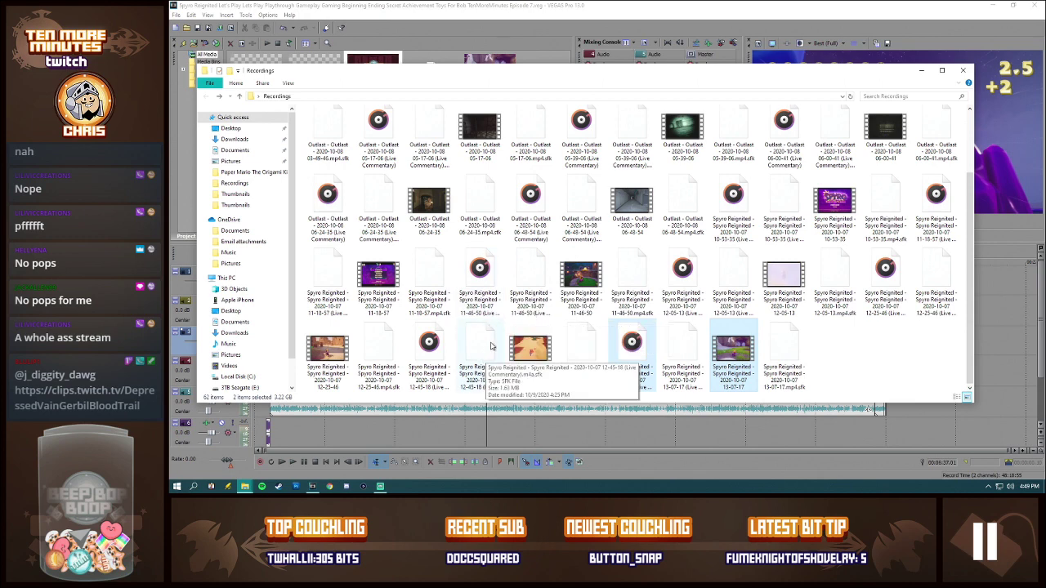
pyautogui.scroll(2, 704, 338)
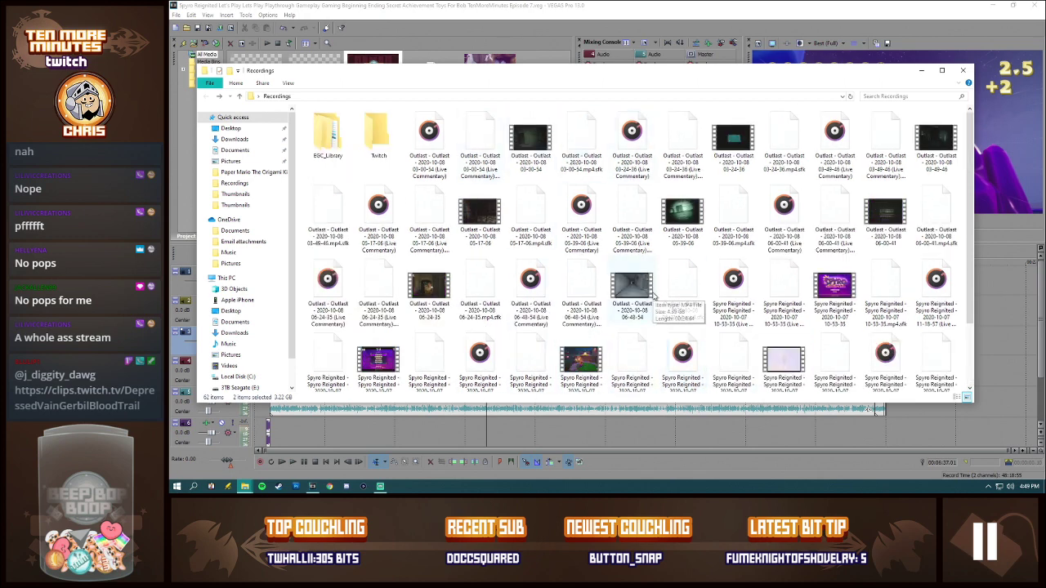
pyautogui.scroll(-2, 654, 297)
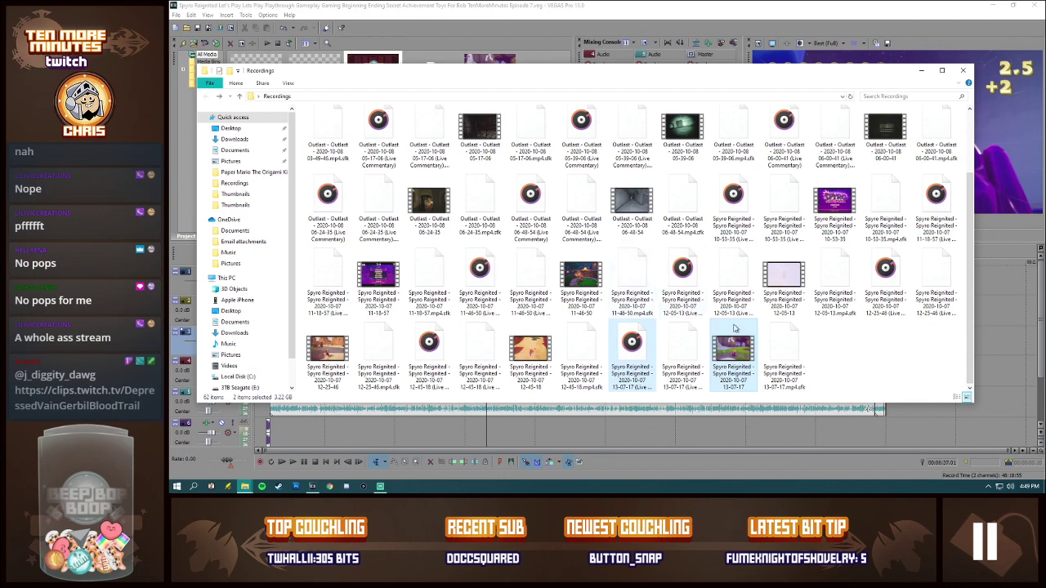
pyautogui.click(921, 70)
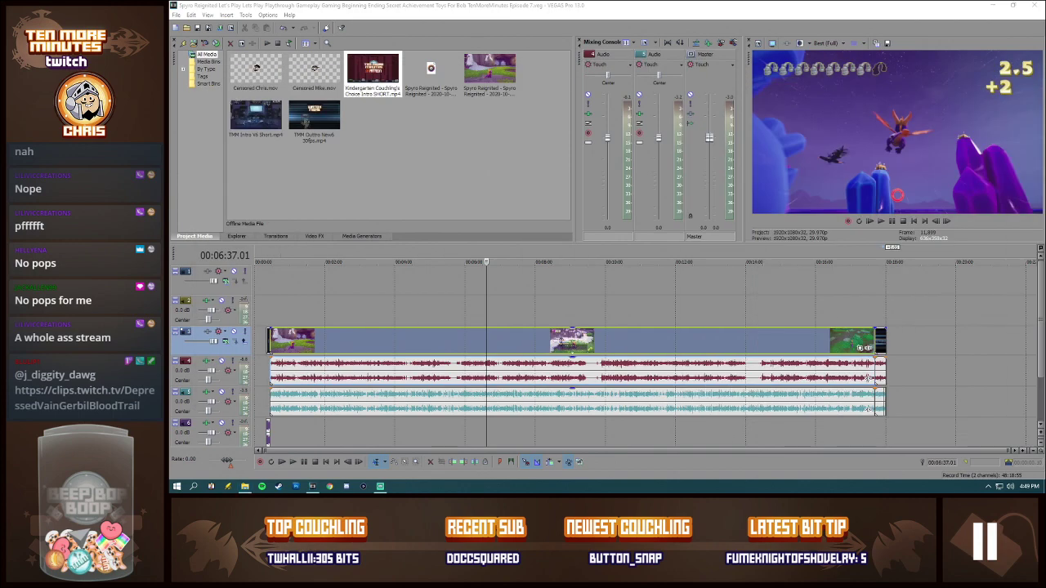
# Step: Check the intro and the start of the gameplay on the timeline, with the cursor at 00:00:14.02
pyautogui.click(263, 346)
pyautogui.scroll(5, 311, 346)
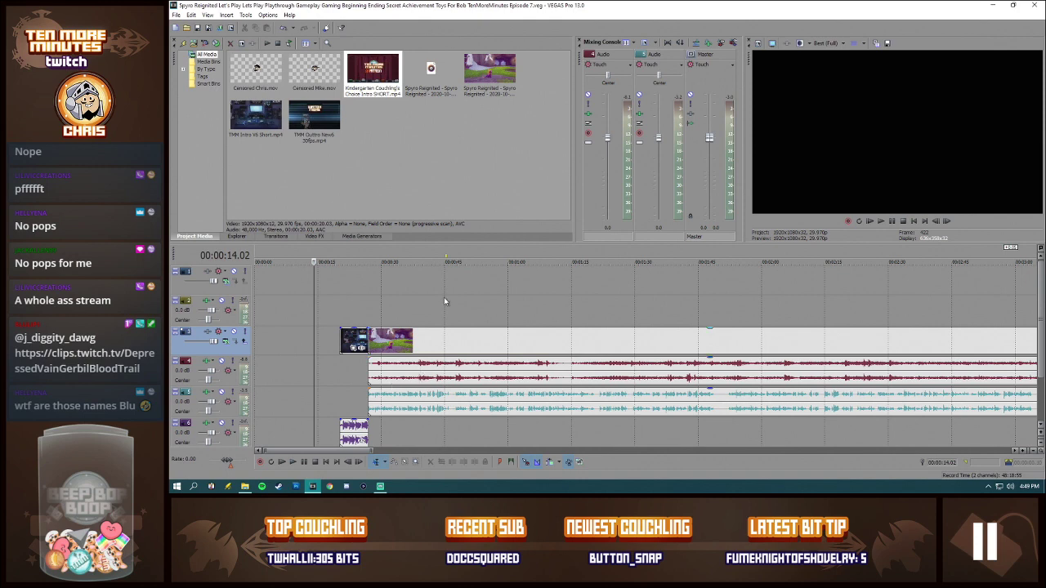
pyautogui.scroll(-8, 666, 294)
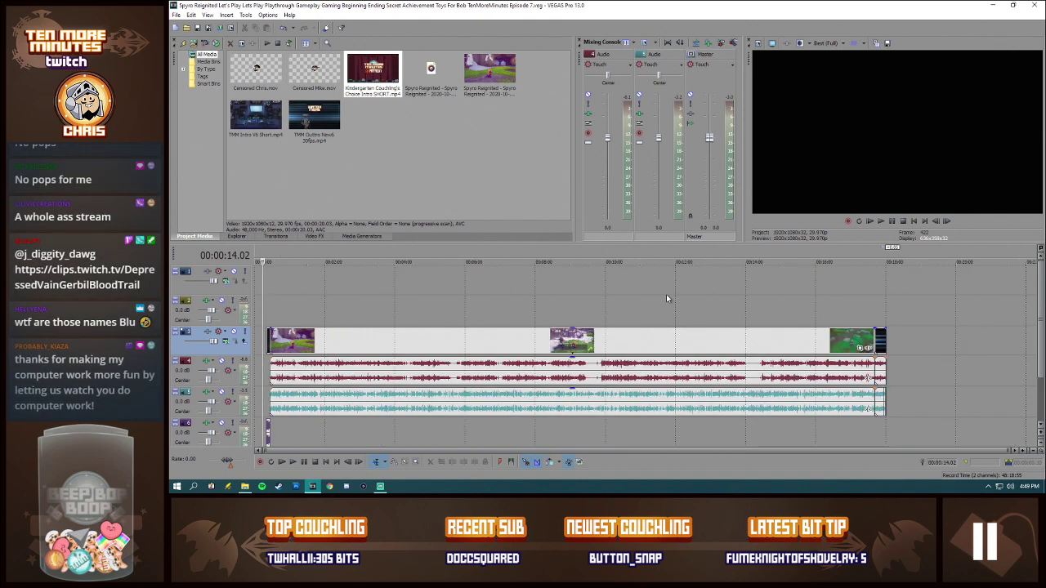
# Step: View the purple dragon costume picture in Photos and move its window off the screen
pyautogui.hotkey('alt', 'Tab')
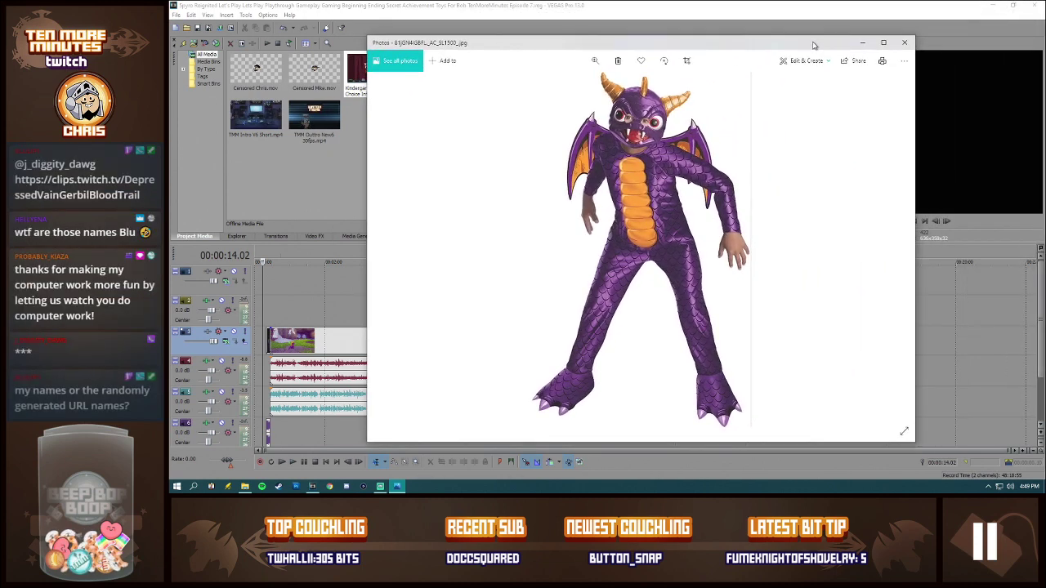
pyautogui.moveTo(813, 45); pyautogui.dragTo(805, 47)
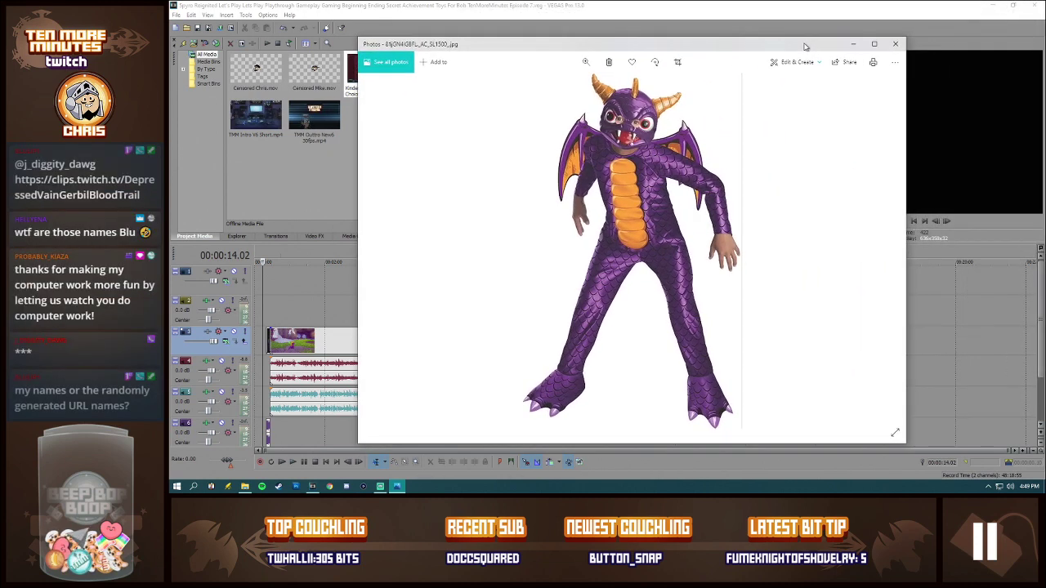
pyautogui.moveTo(804, 47); pyautogui.dragTo(1041, 48)
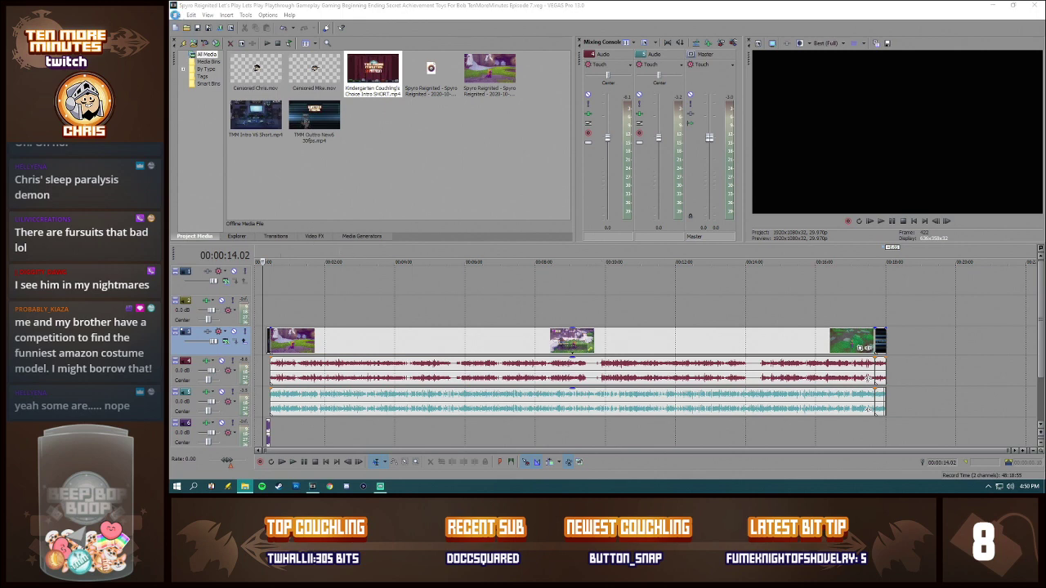
# Step: Save the Episode 7 project and close VEGAS Pro
pyautogui.click(176, 15)
pyautogui.click(186, 61)
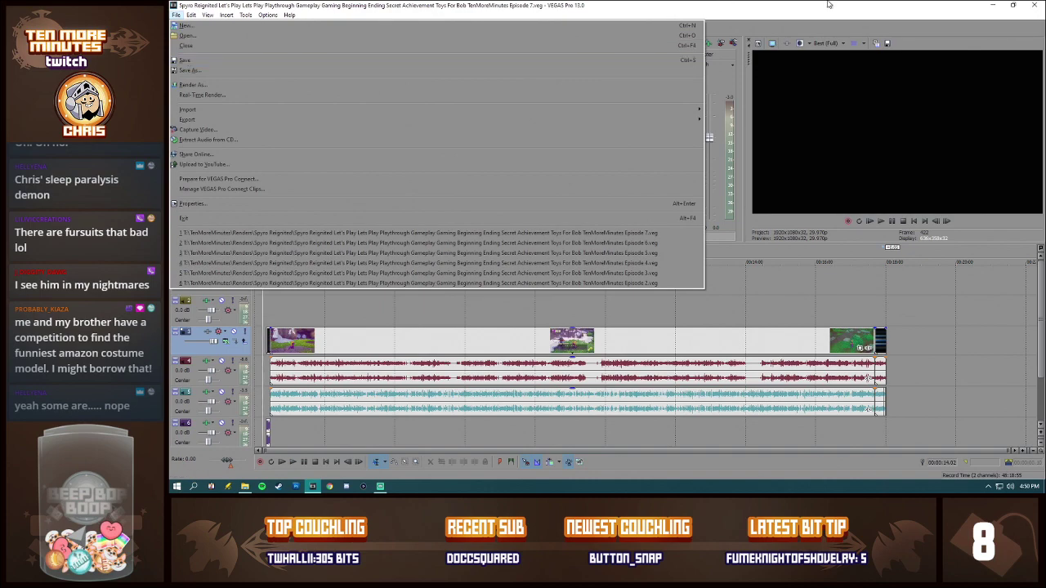
pyautogui.click(1034, 5)
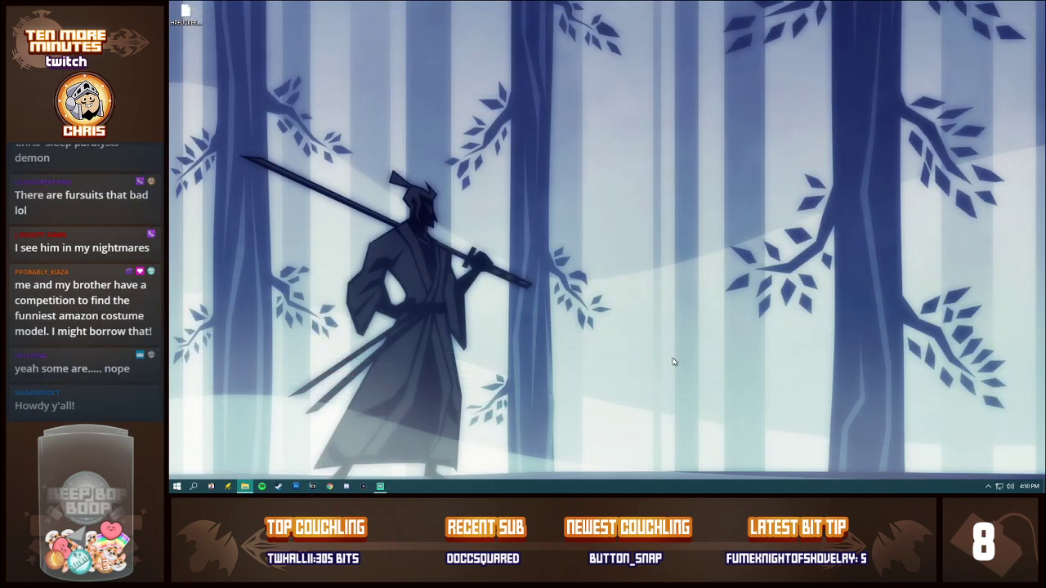